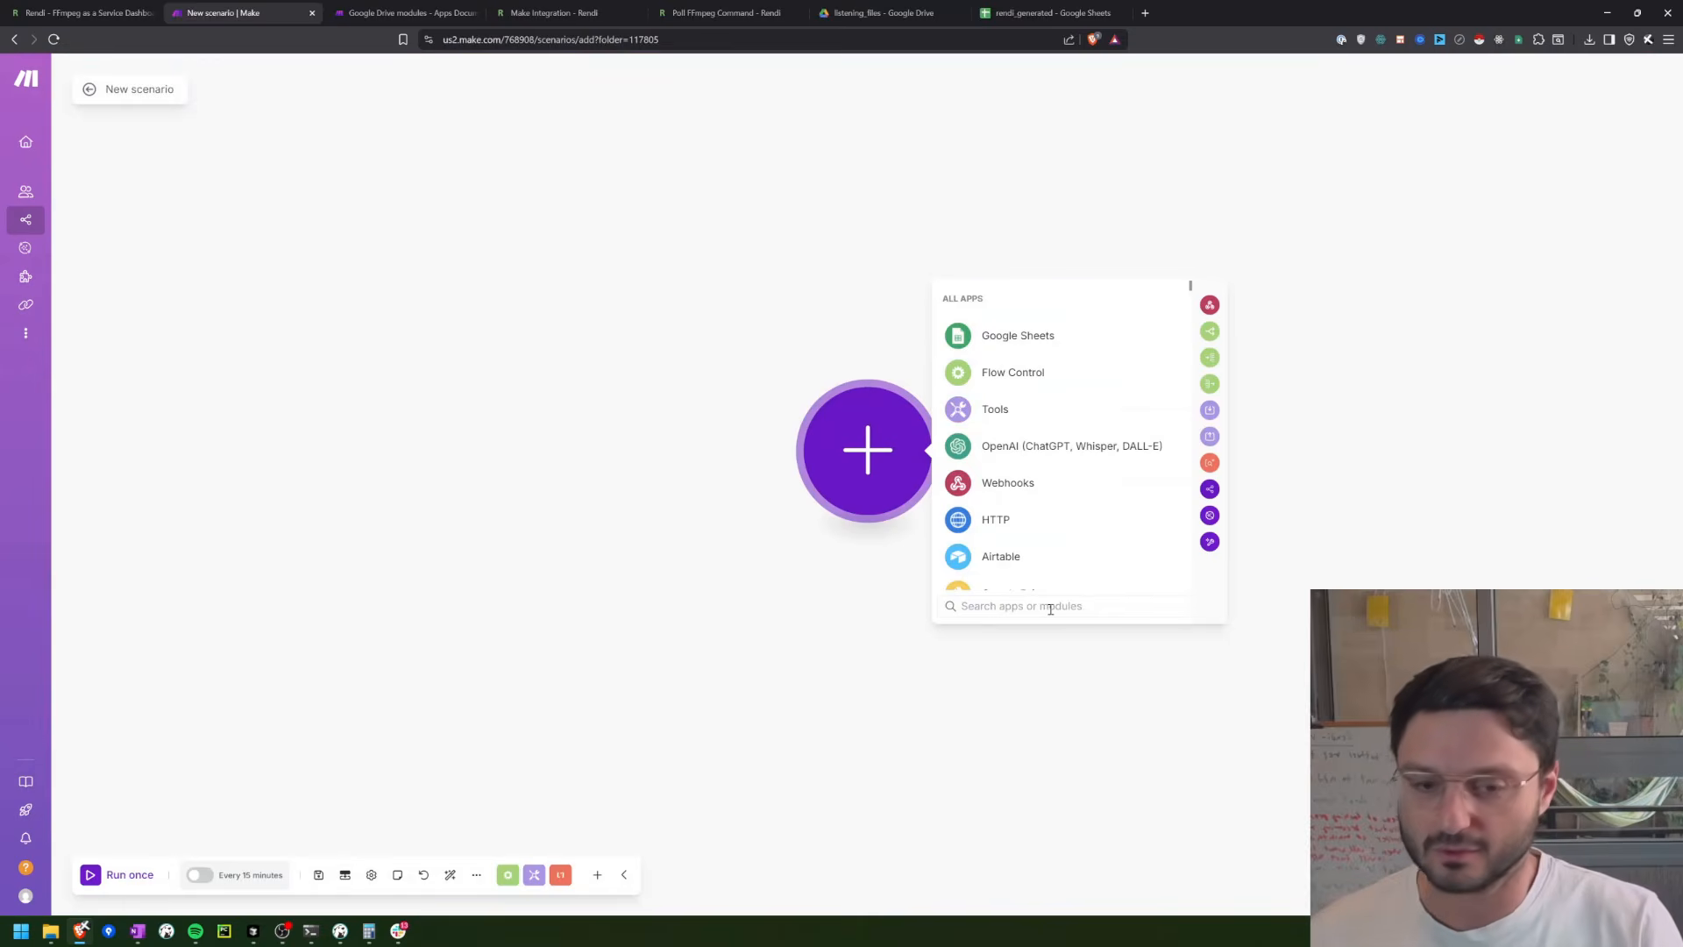
Step: Add the Google Drive "Watch Files in a Folder" module as the scenario's trigger
text(drive)
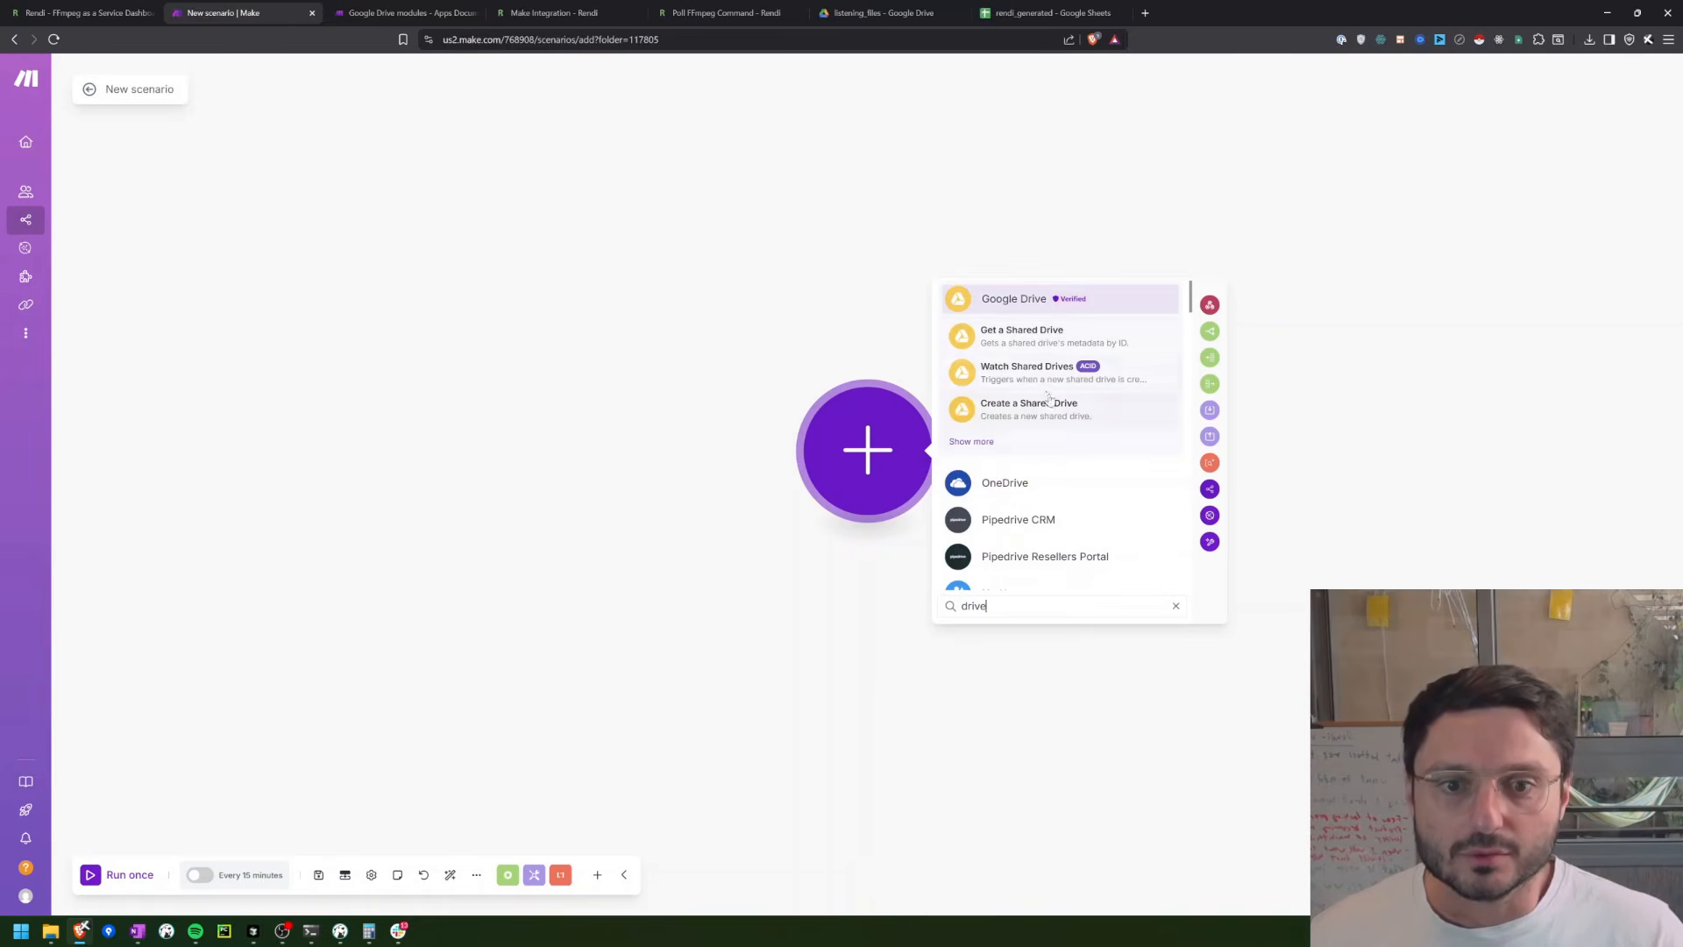
click(996, 298)
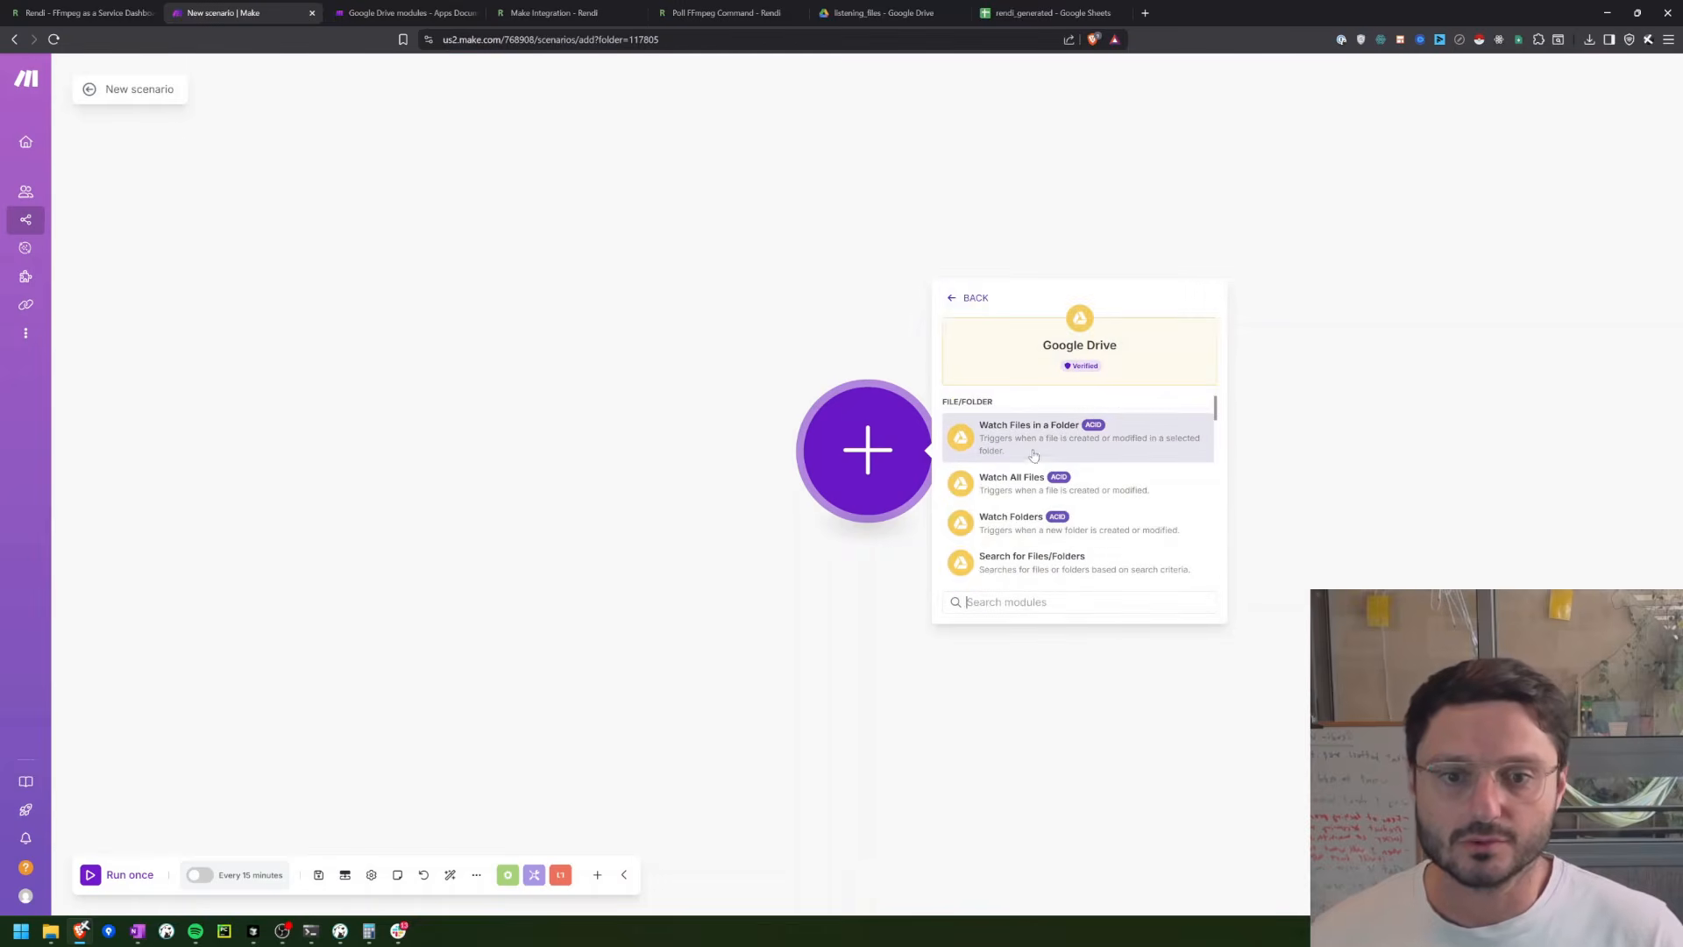
text(watch)
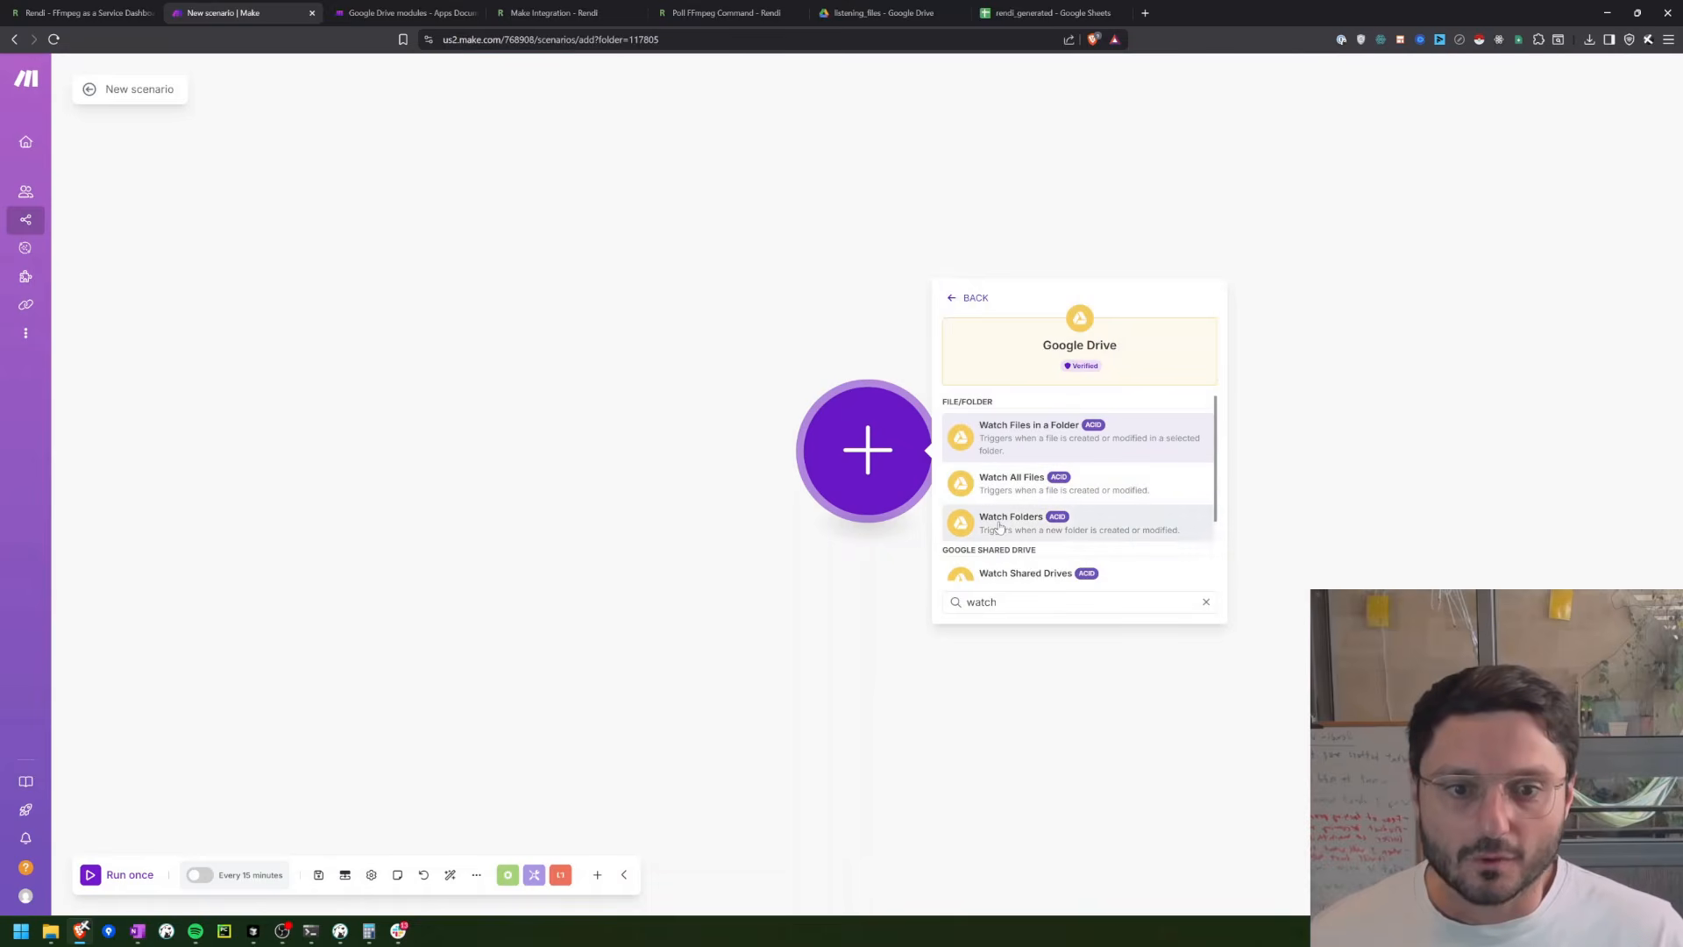
click(1003, 437)
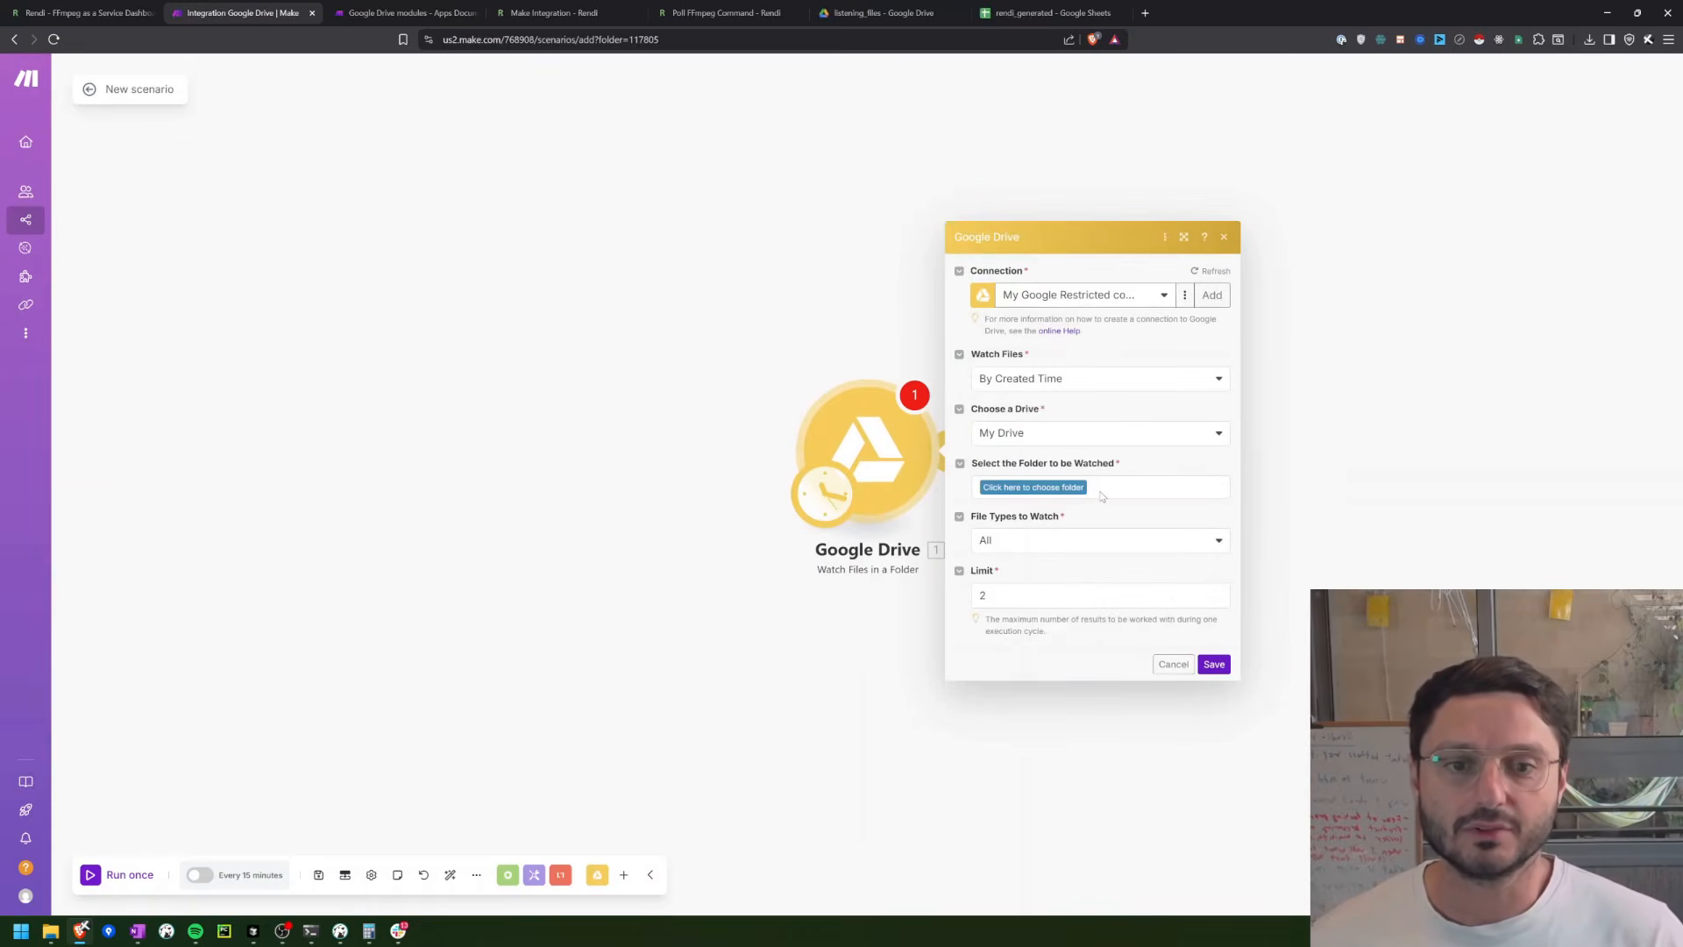
Step: Set the trigger to watch the folder /demo/listening_files with a limit of 1, starting from now on
click(1052, 487)
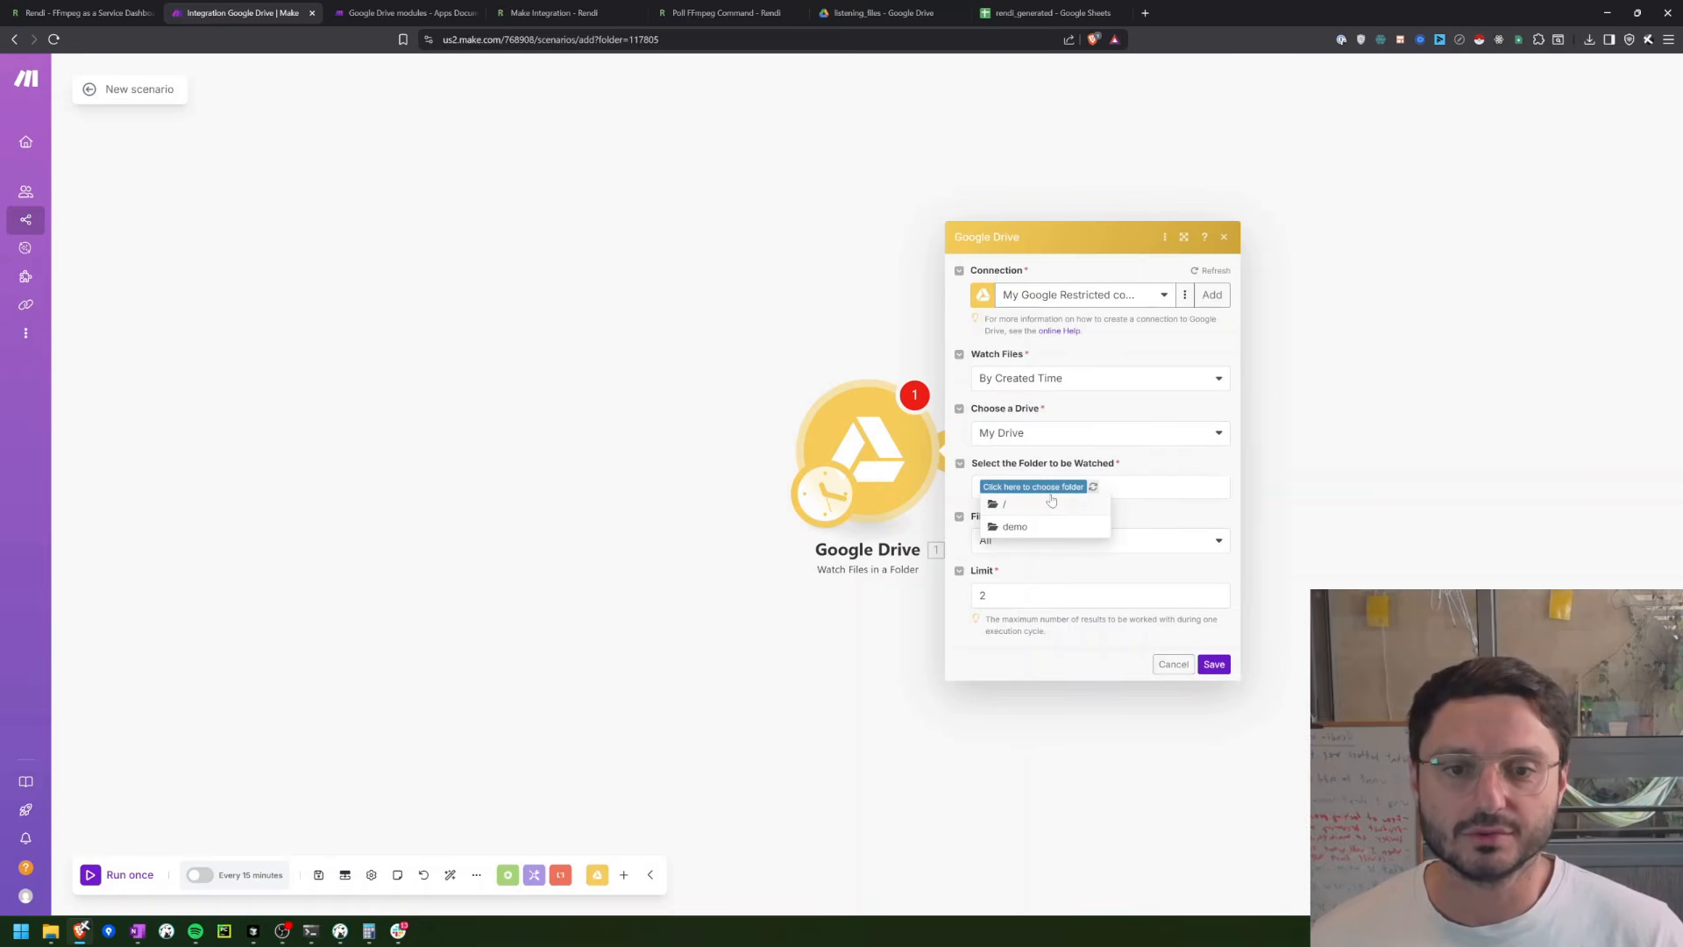
click(1012, 527)
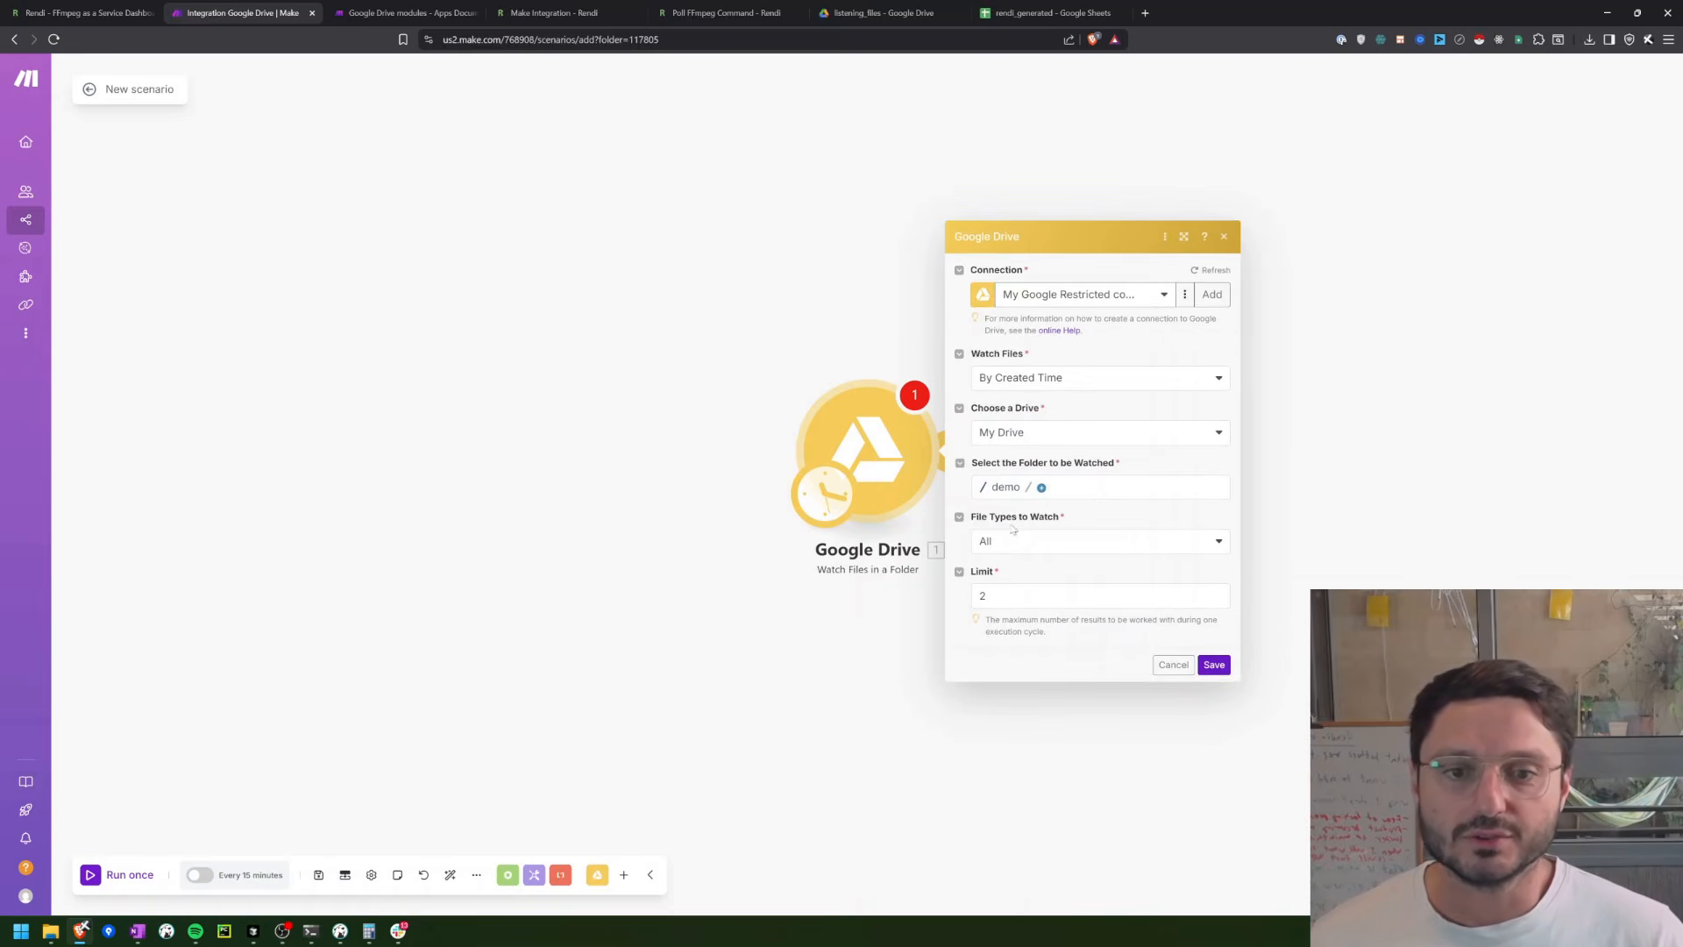
click(1041, 487)
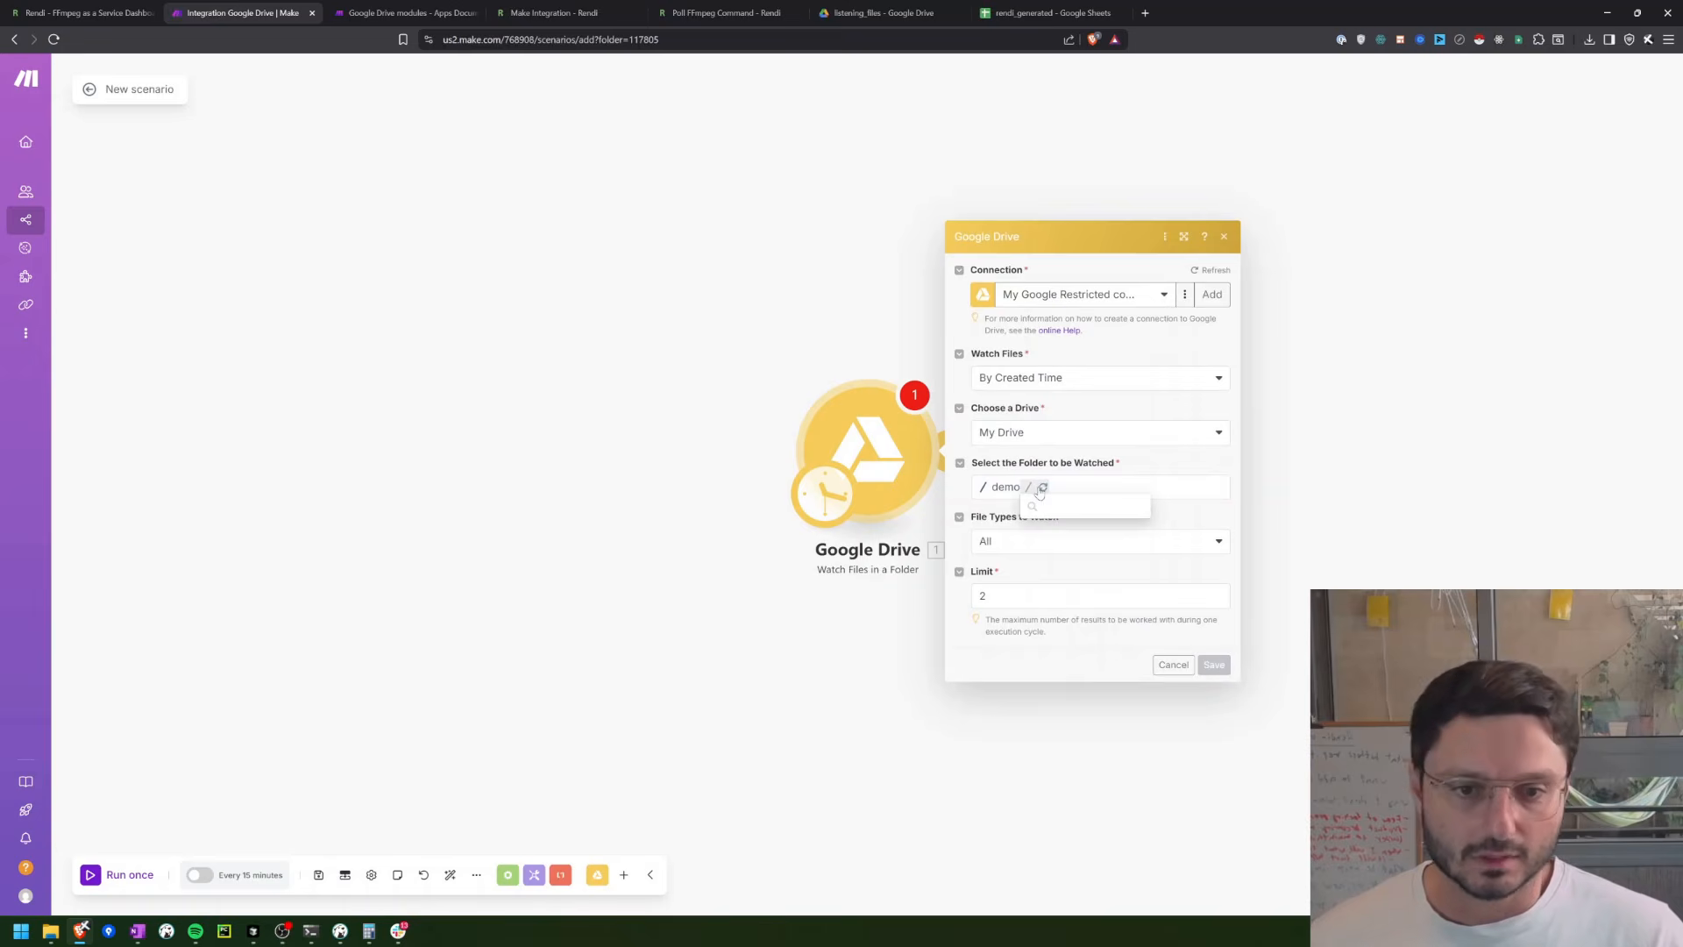
click(1043, 507)
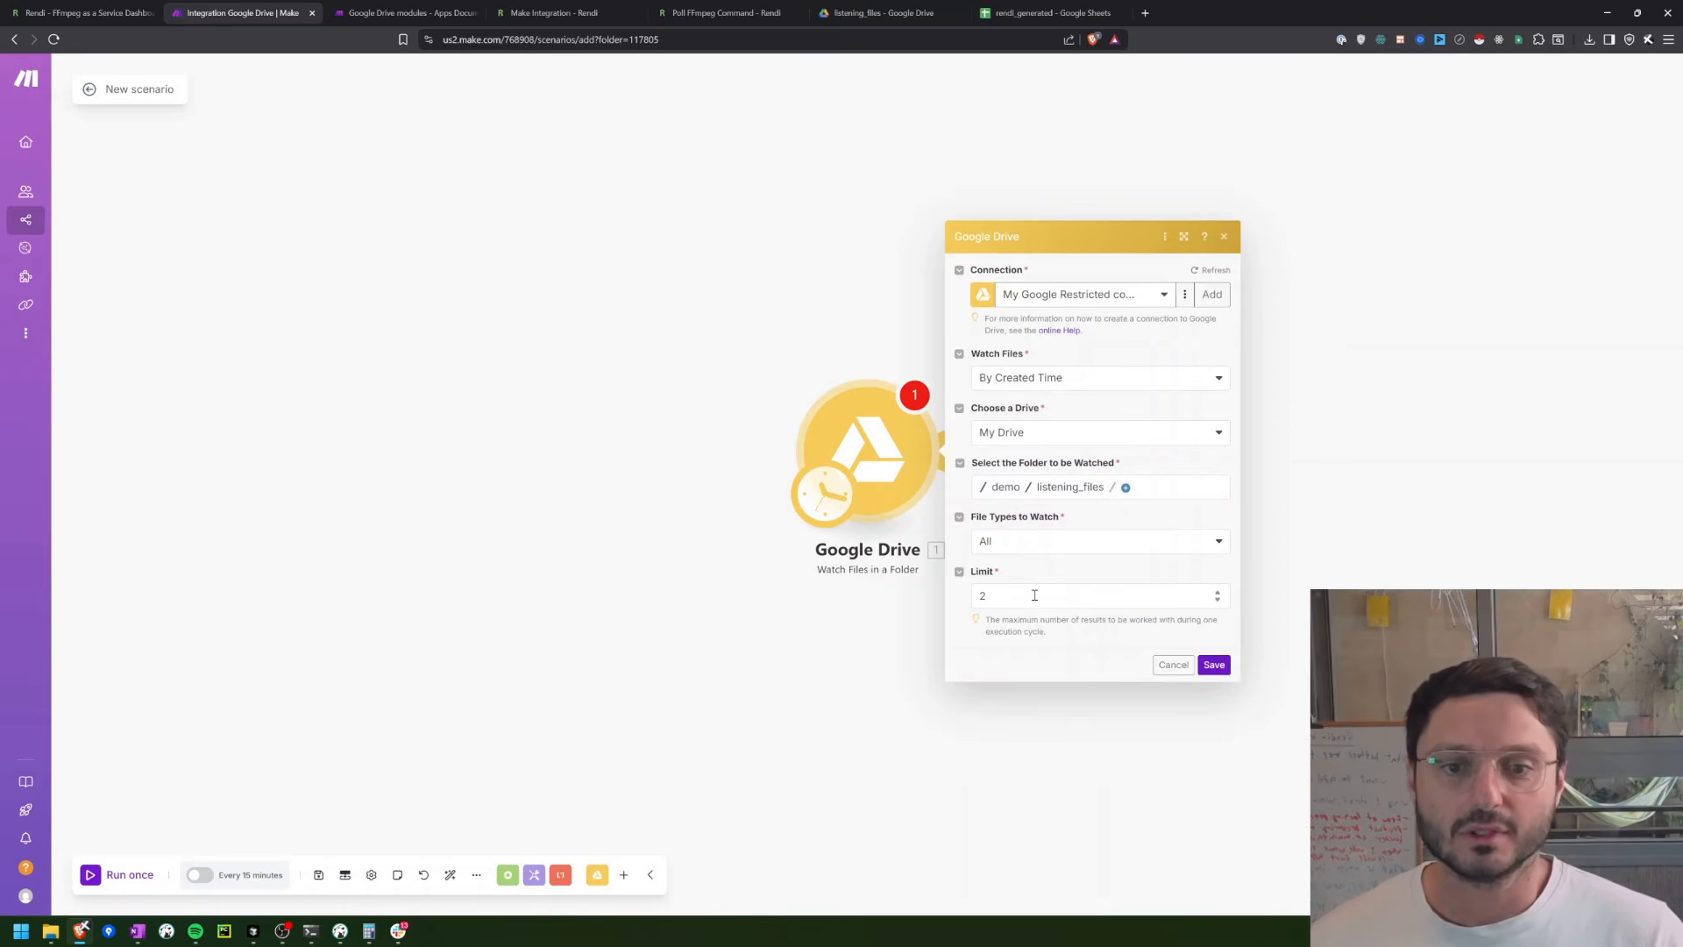
double_click(976, 586)
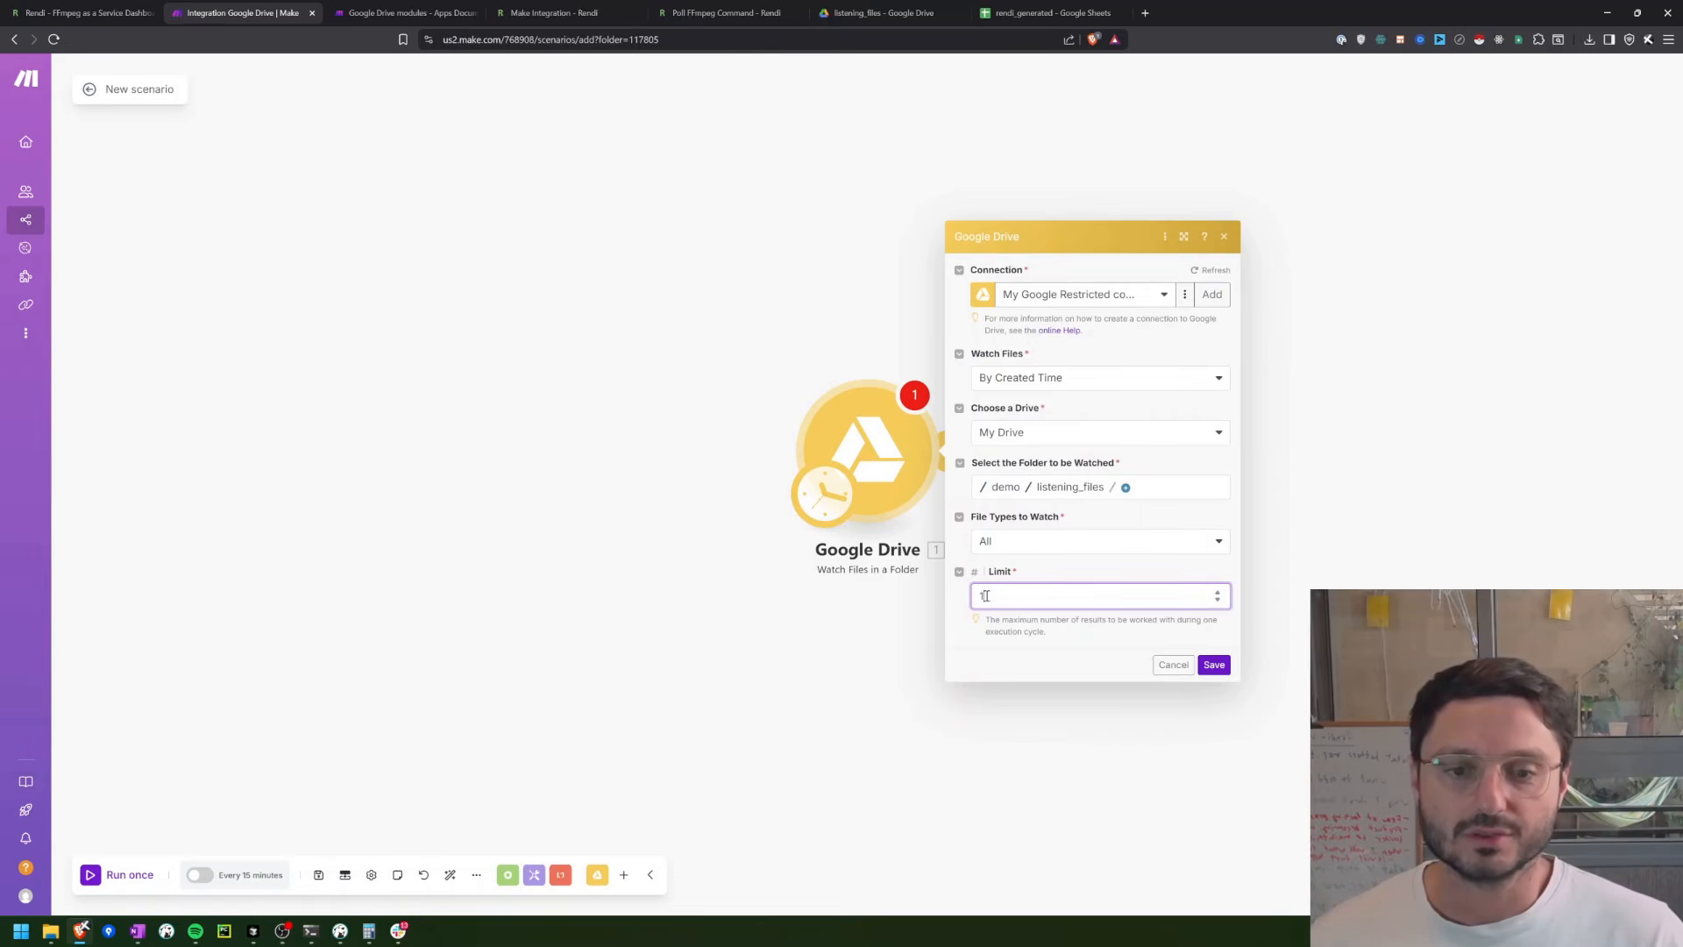
click(1201, 663)
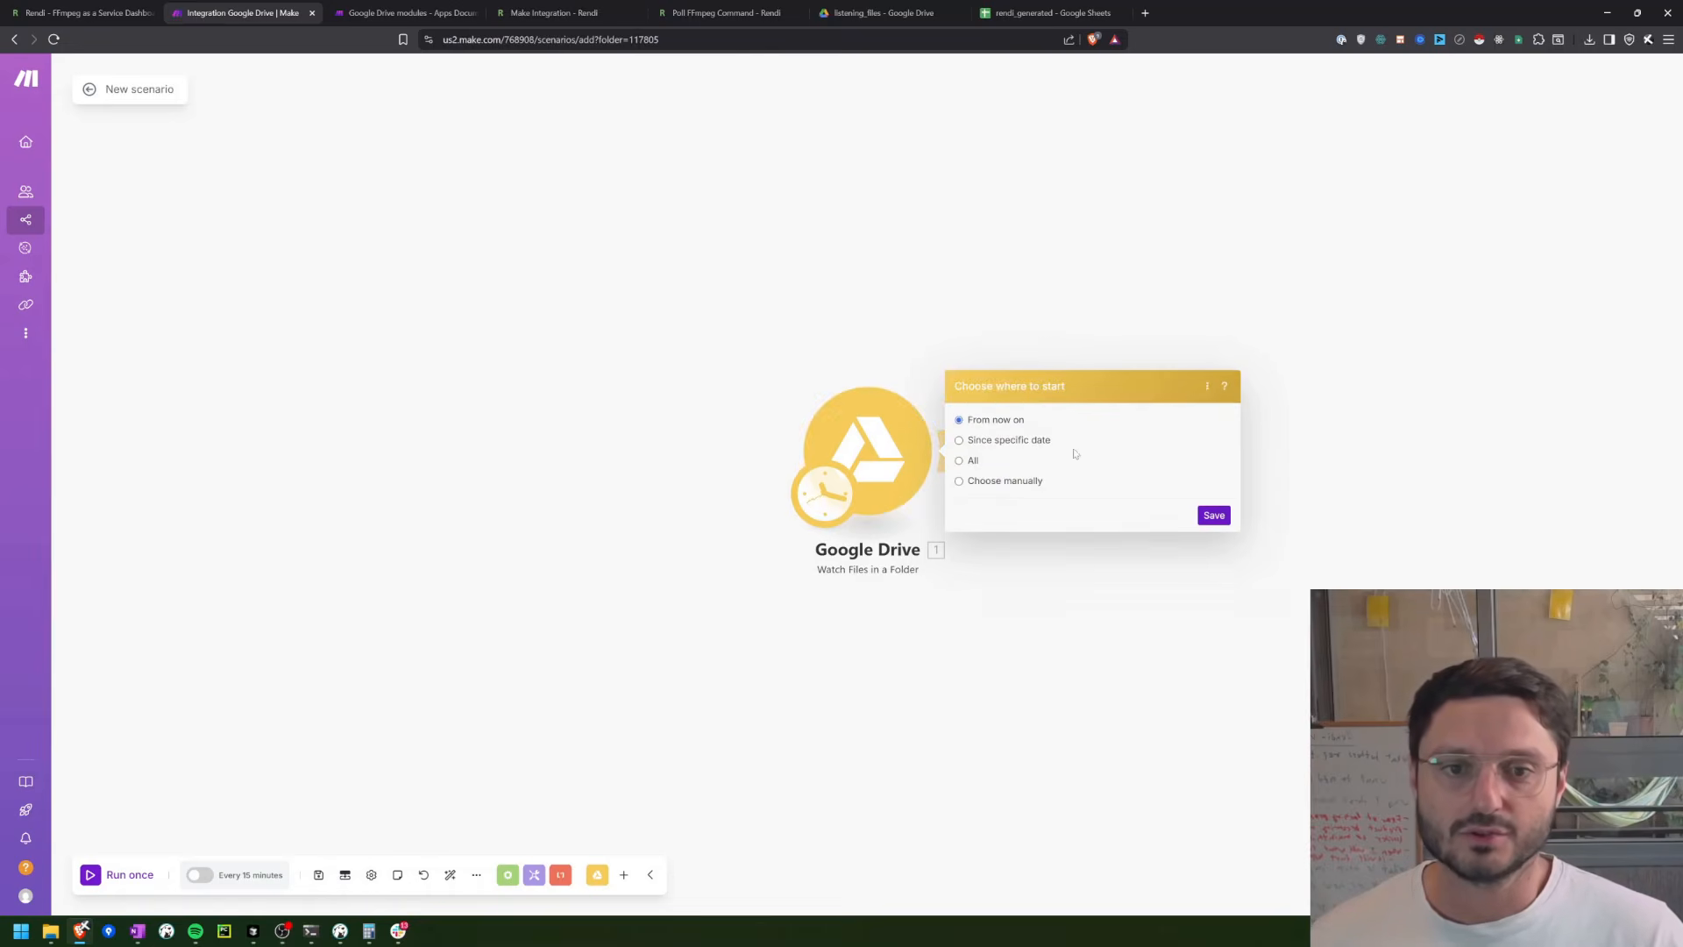
click(1214, 516)
Step: Make room on the canvas and add a Google Drive "Get a Share Link" module after the trigger
drag(922, 460, 415, 440)
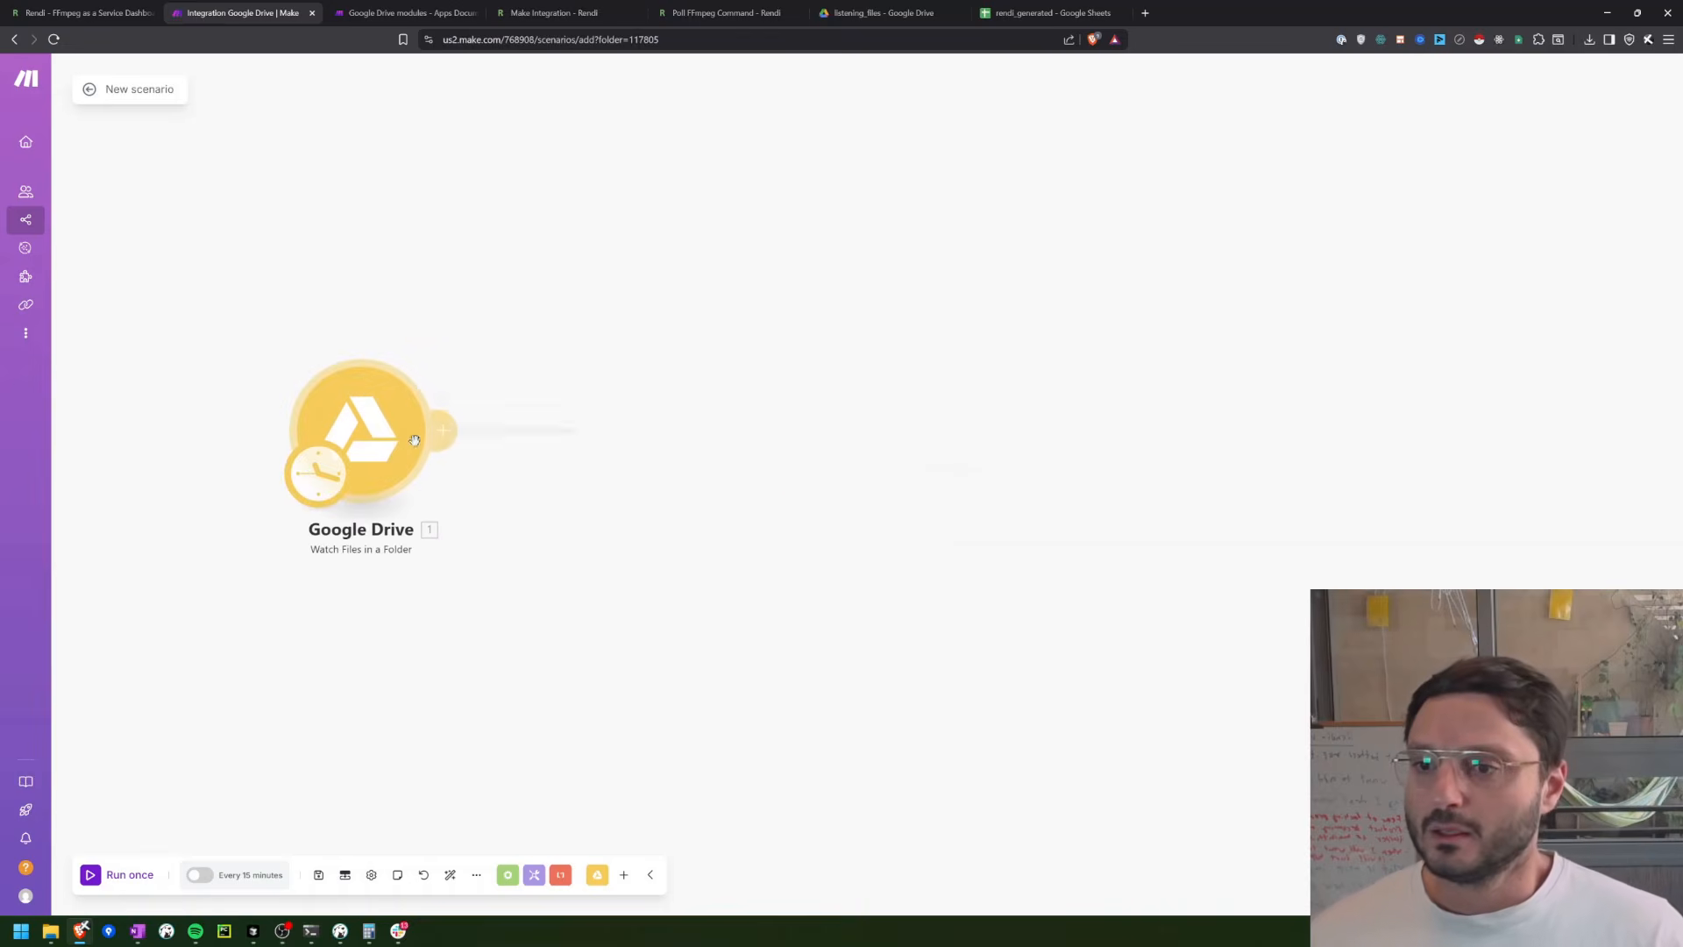
click(443, 429)
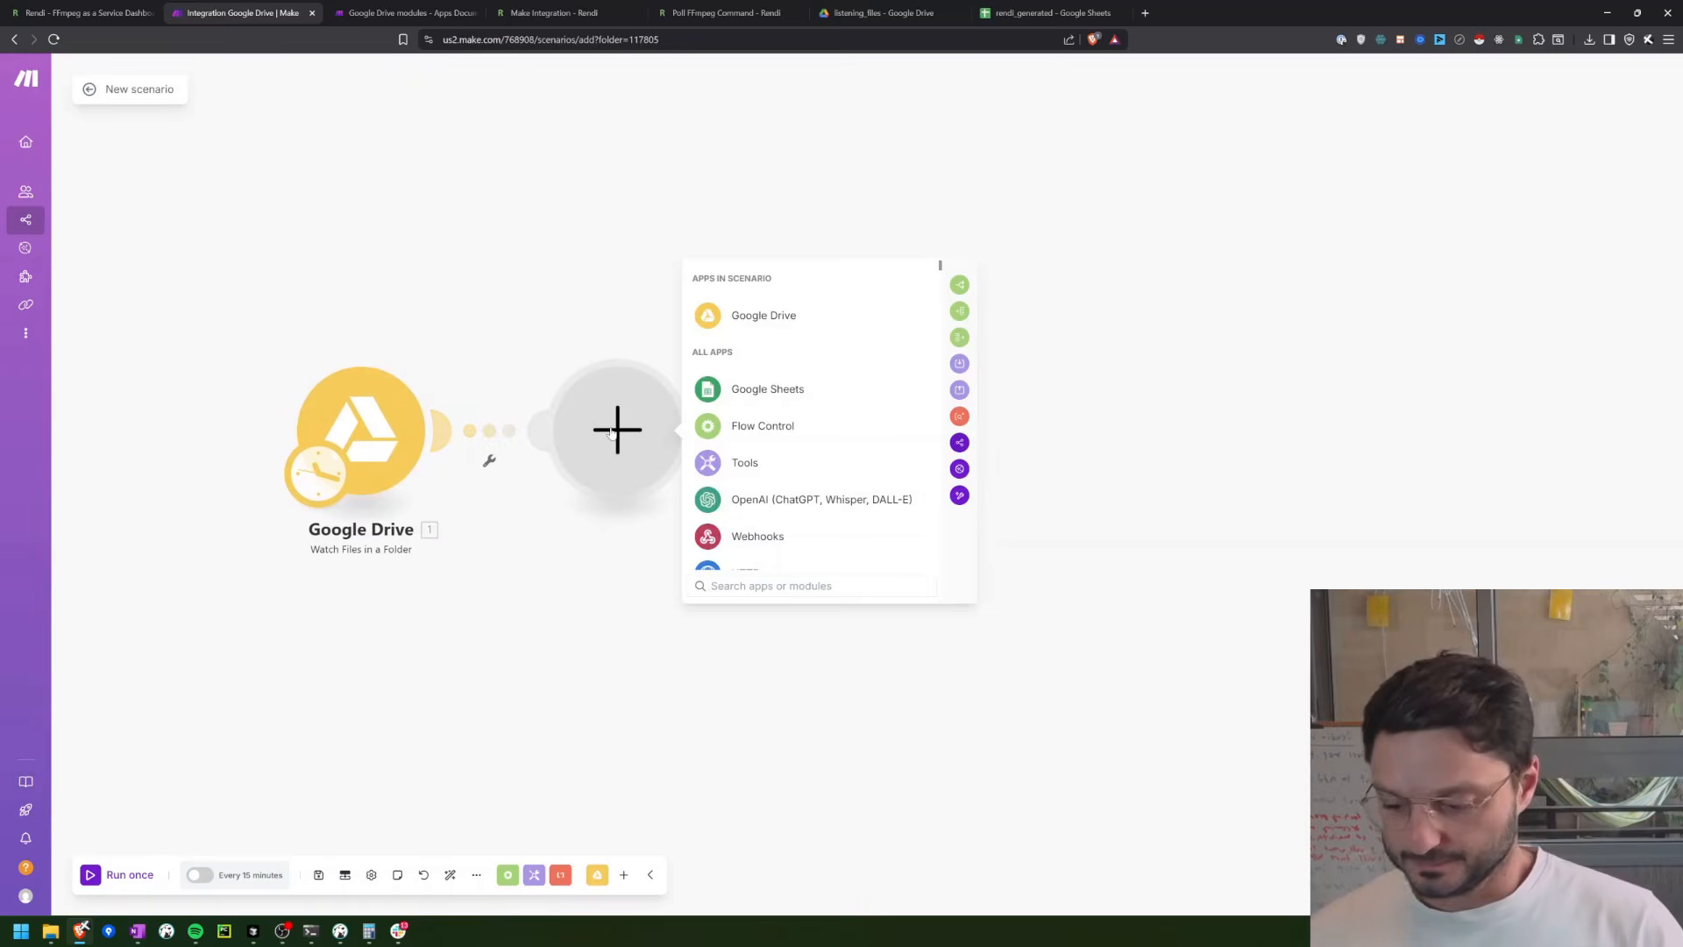
click(738, 317)
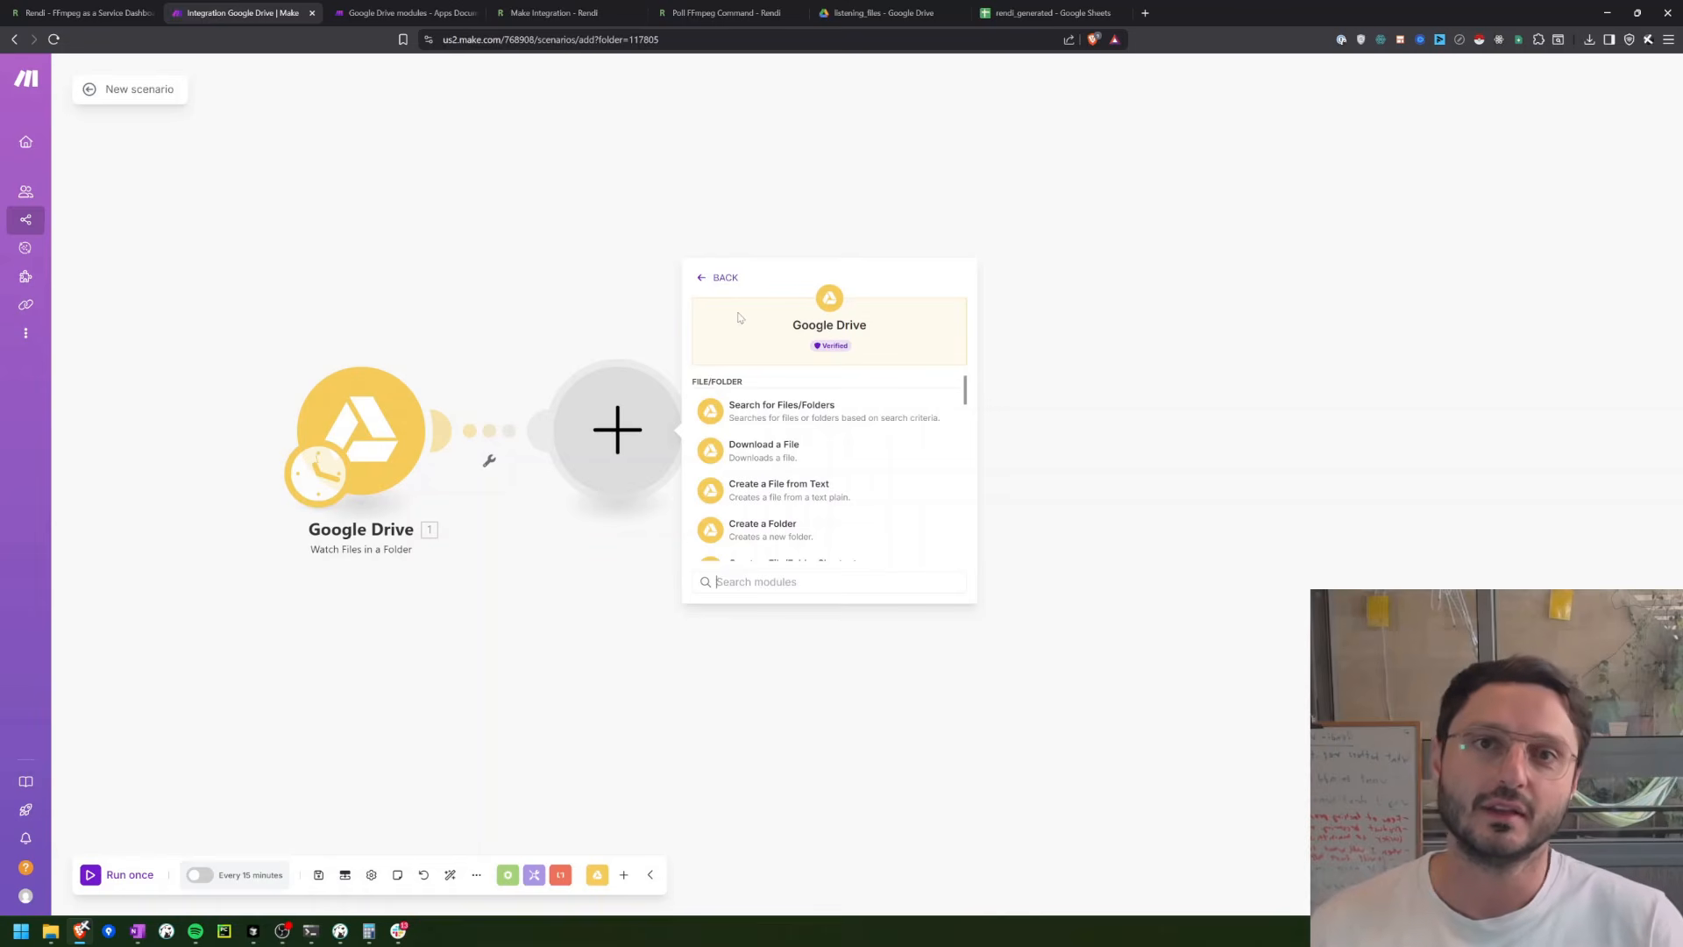
text(share)
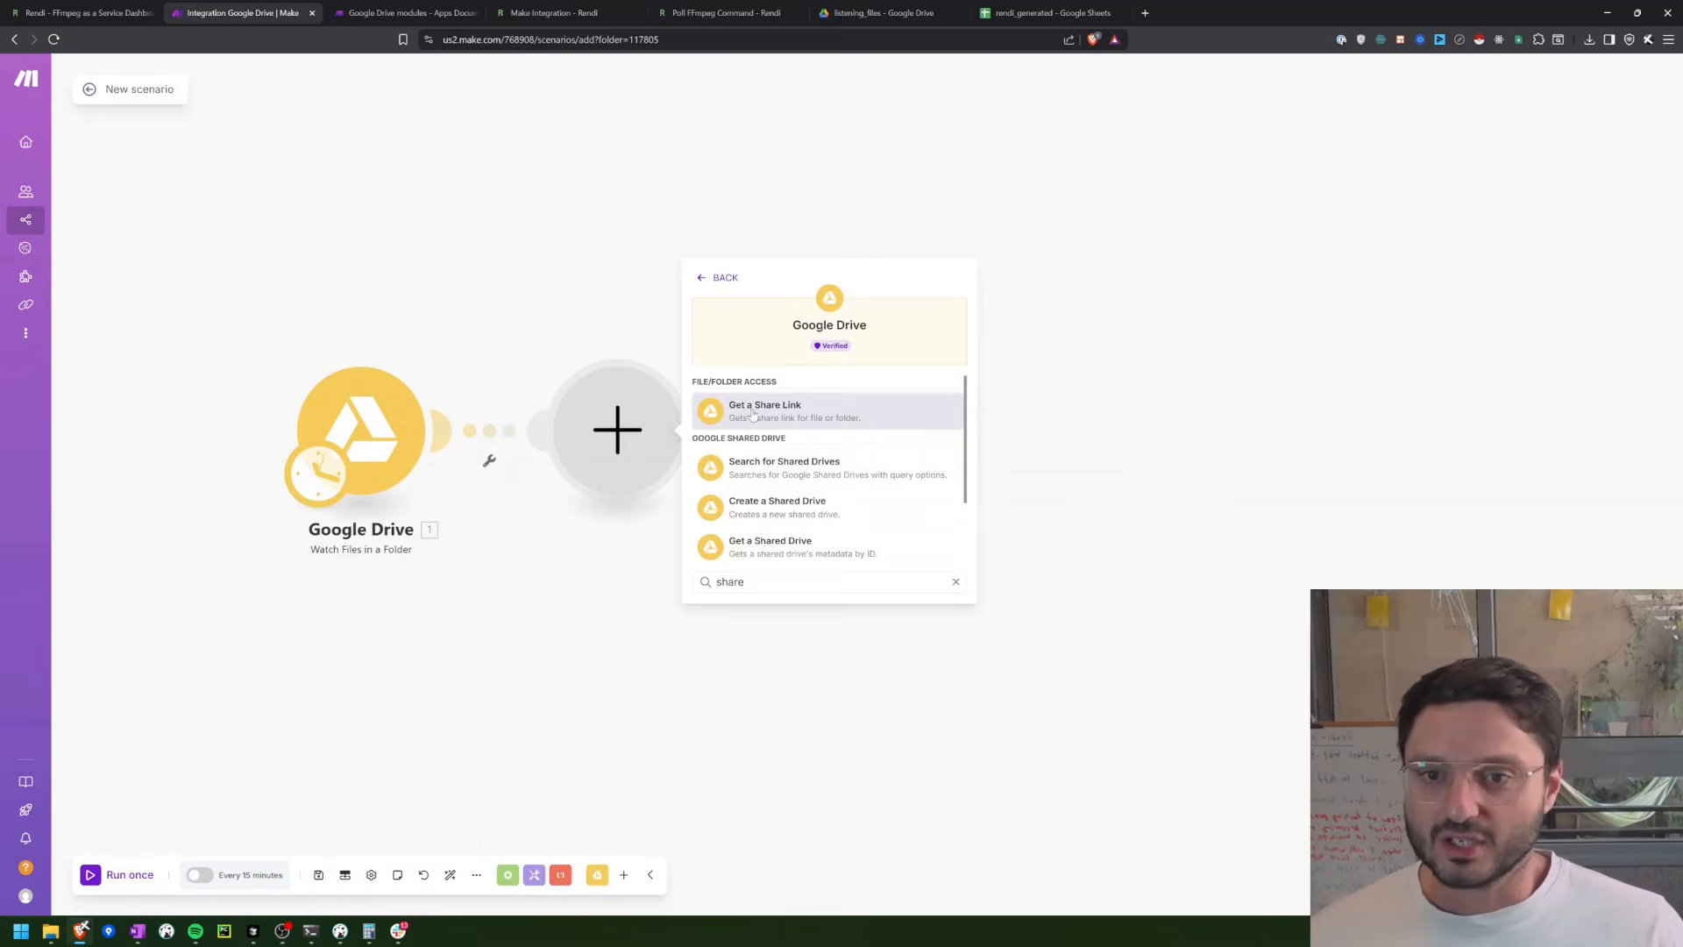
click(747, 410)
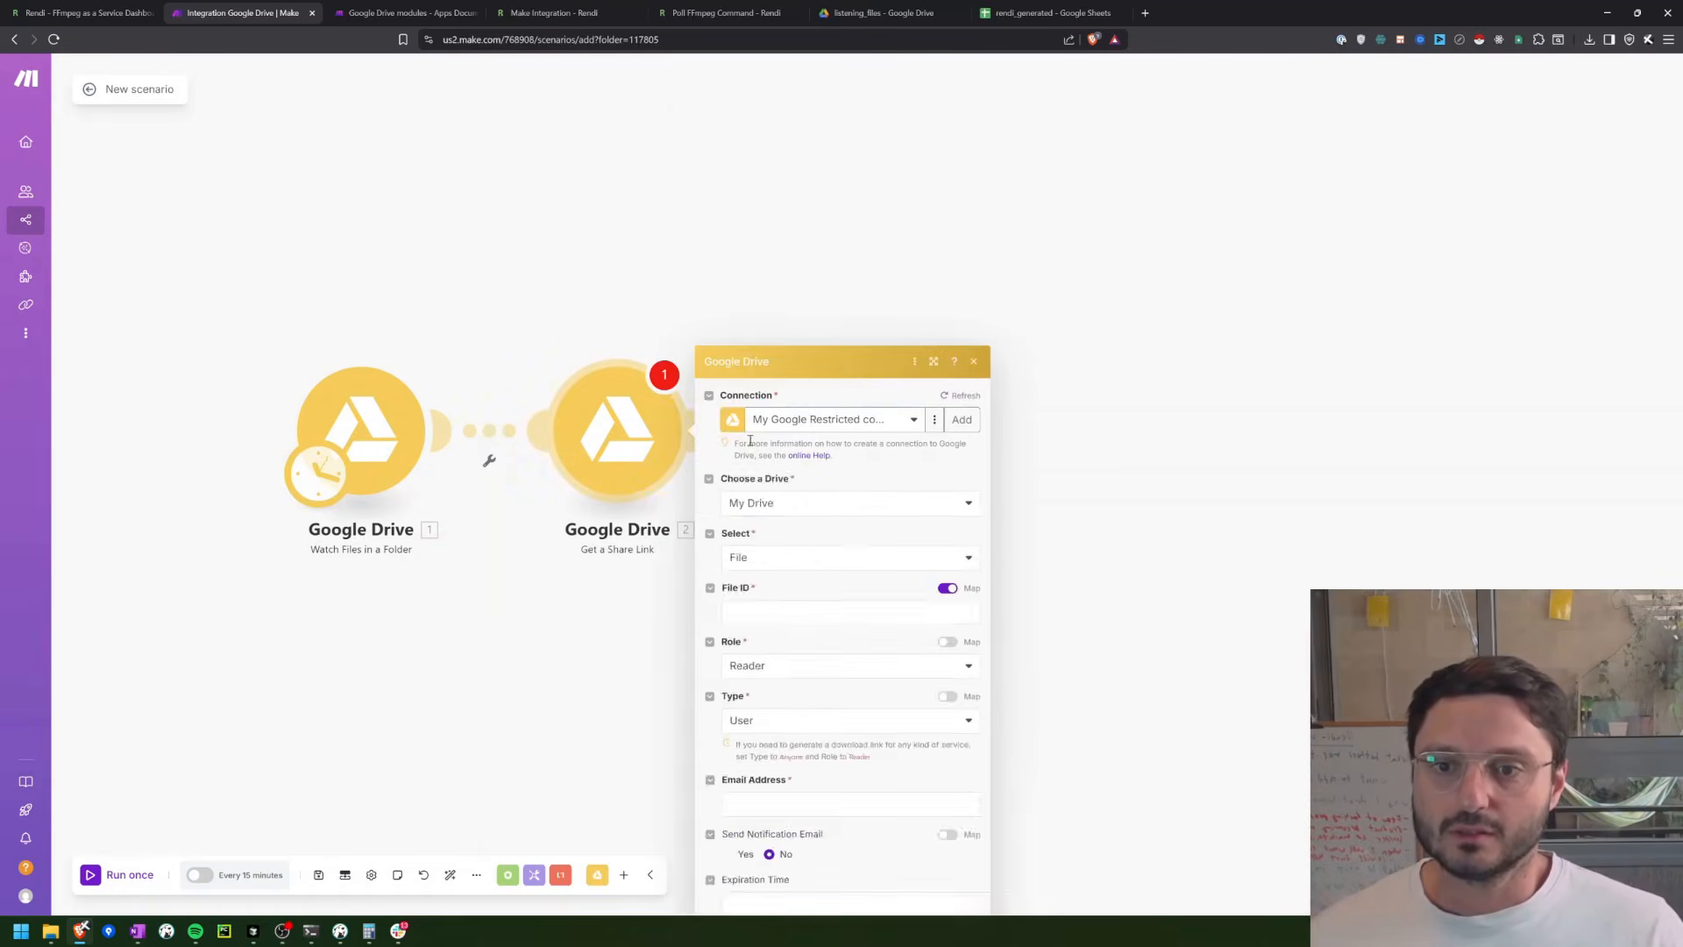
Step: Map the share link's File ID to the watched file's File ID, keep role Reader, set type Anyone, and save the module
click(743, 355)
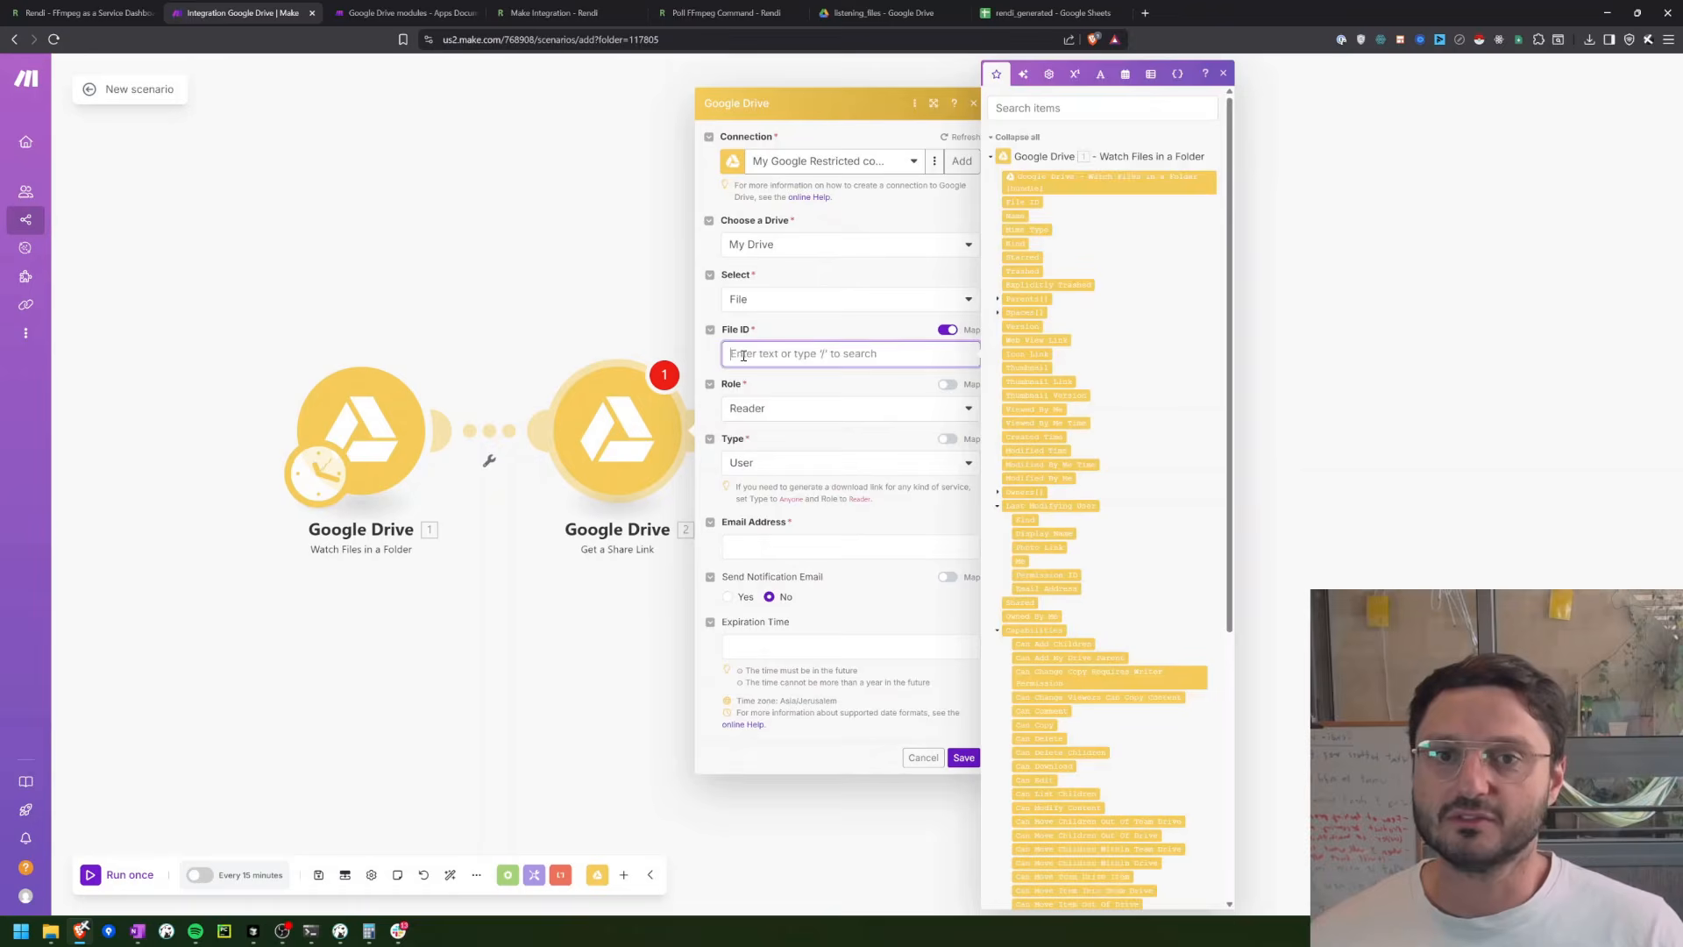
click(1009, 205)
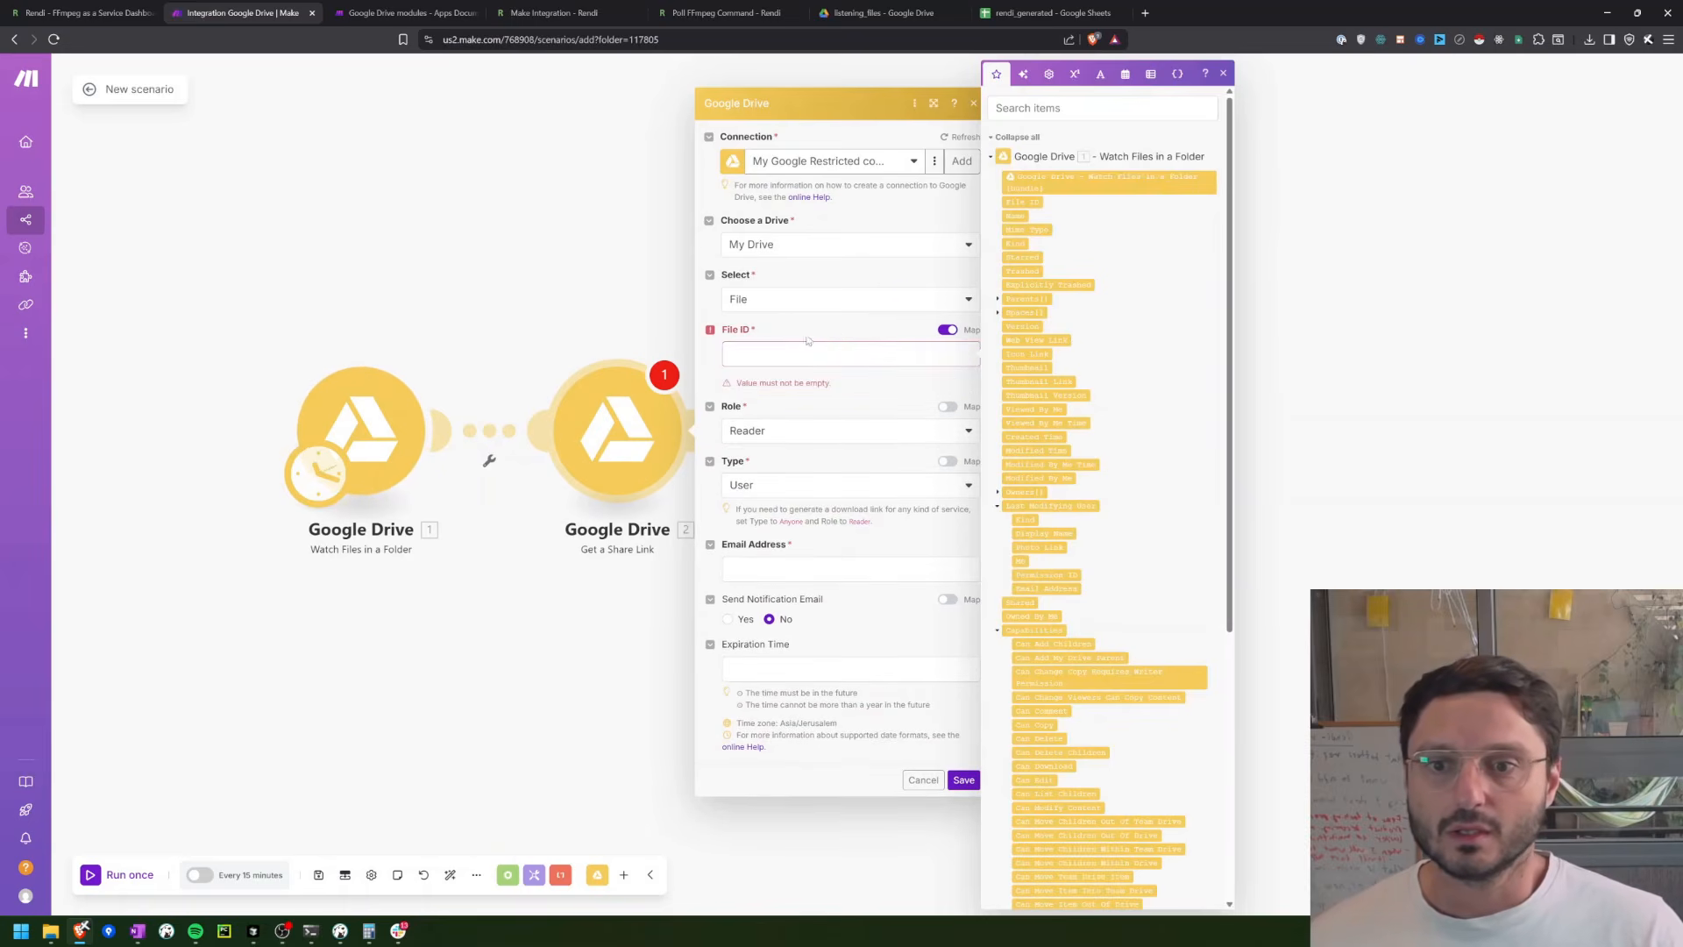
drag(1020, 202, 805, 360)
click(763, 407)
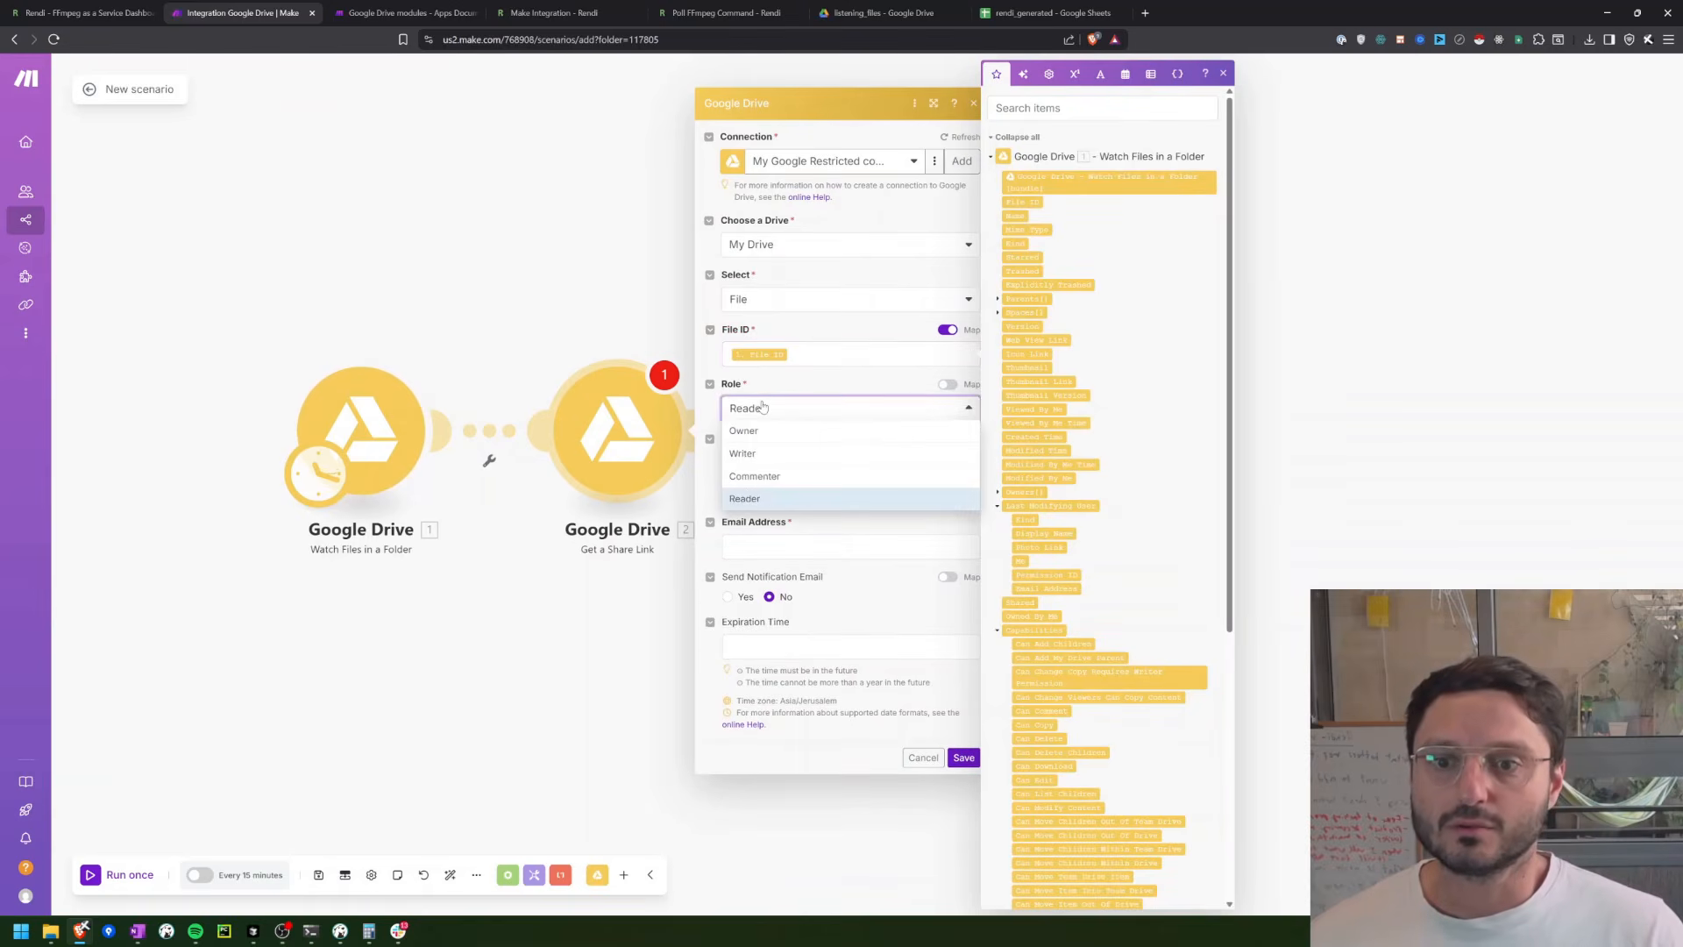
click(763, 407)
click(741, 462)
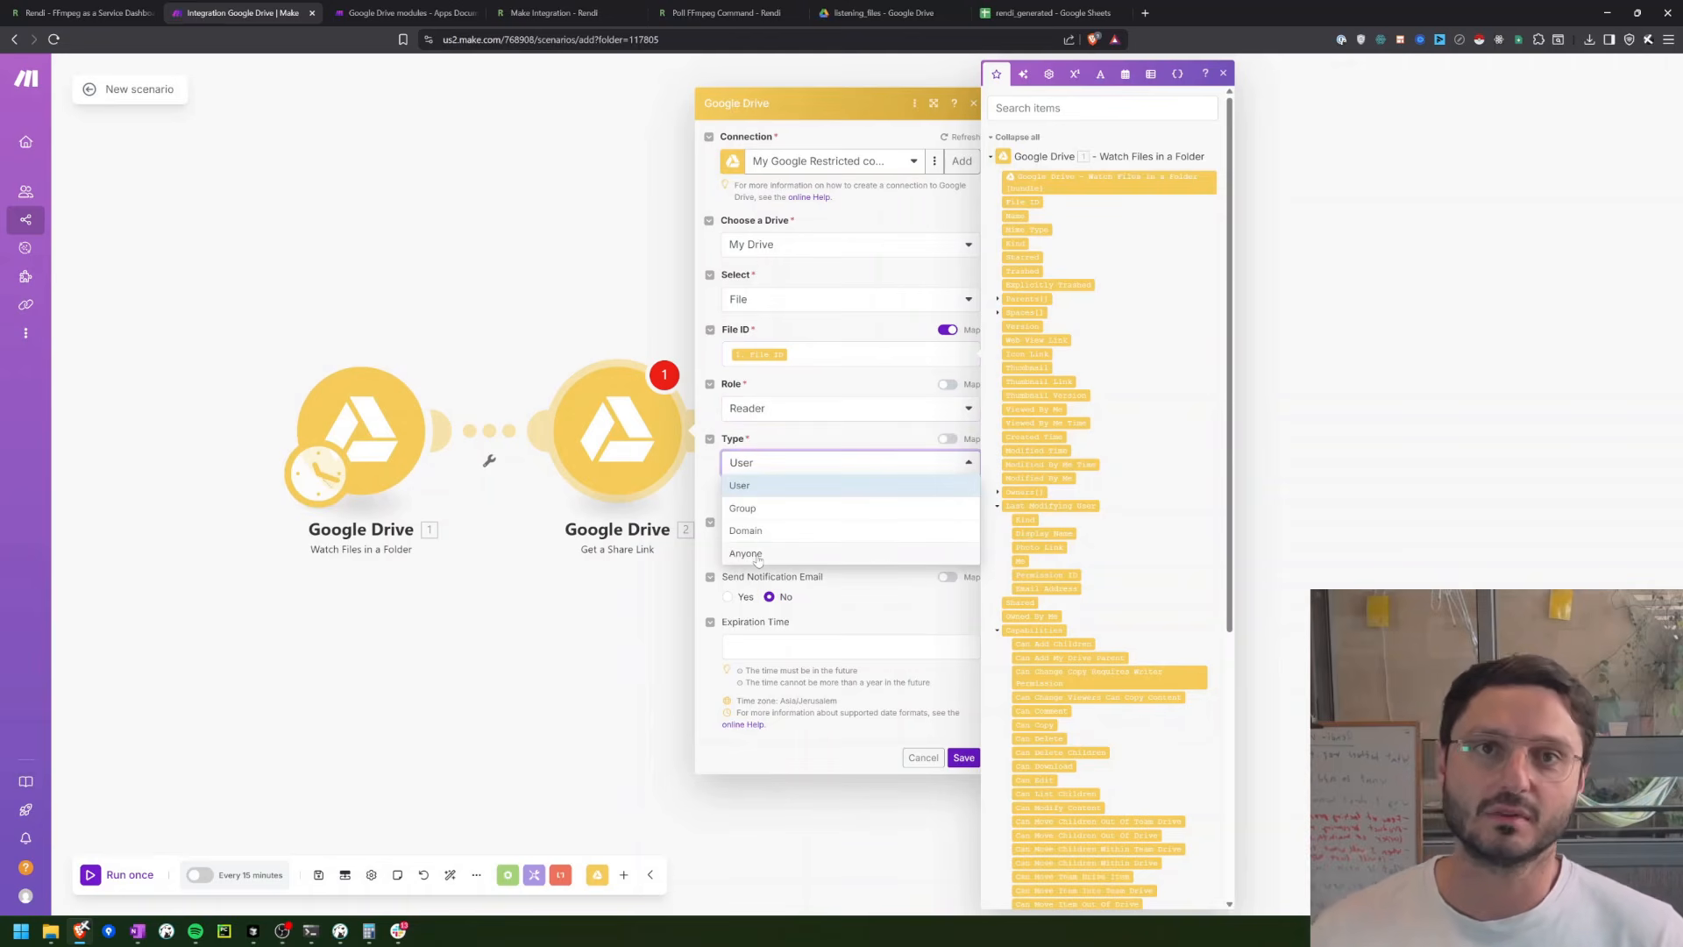
click(757, 556)
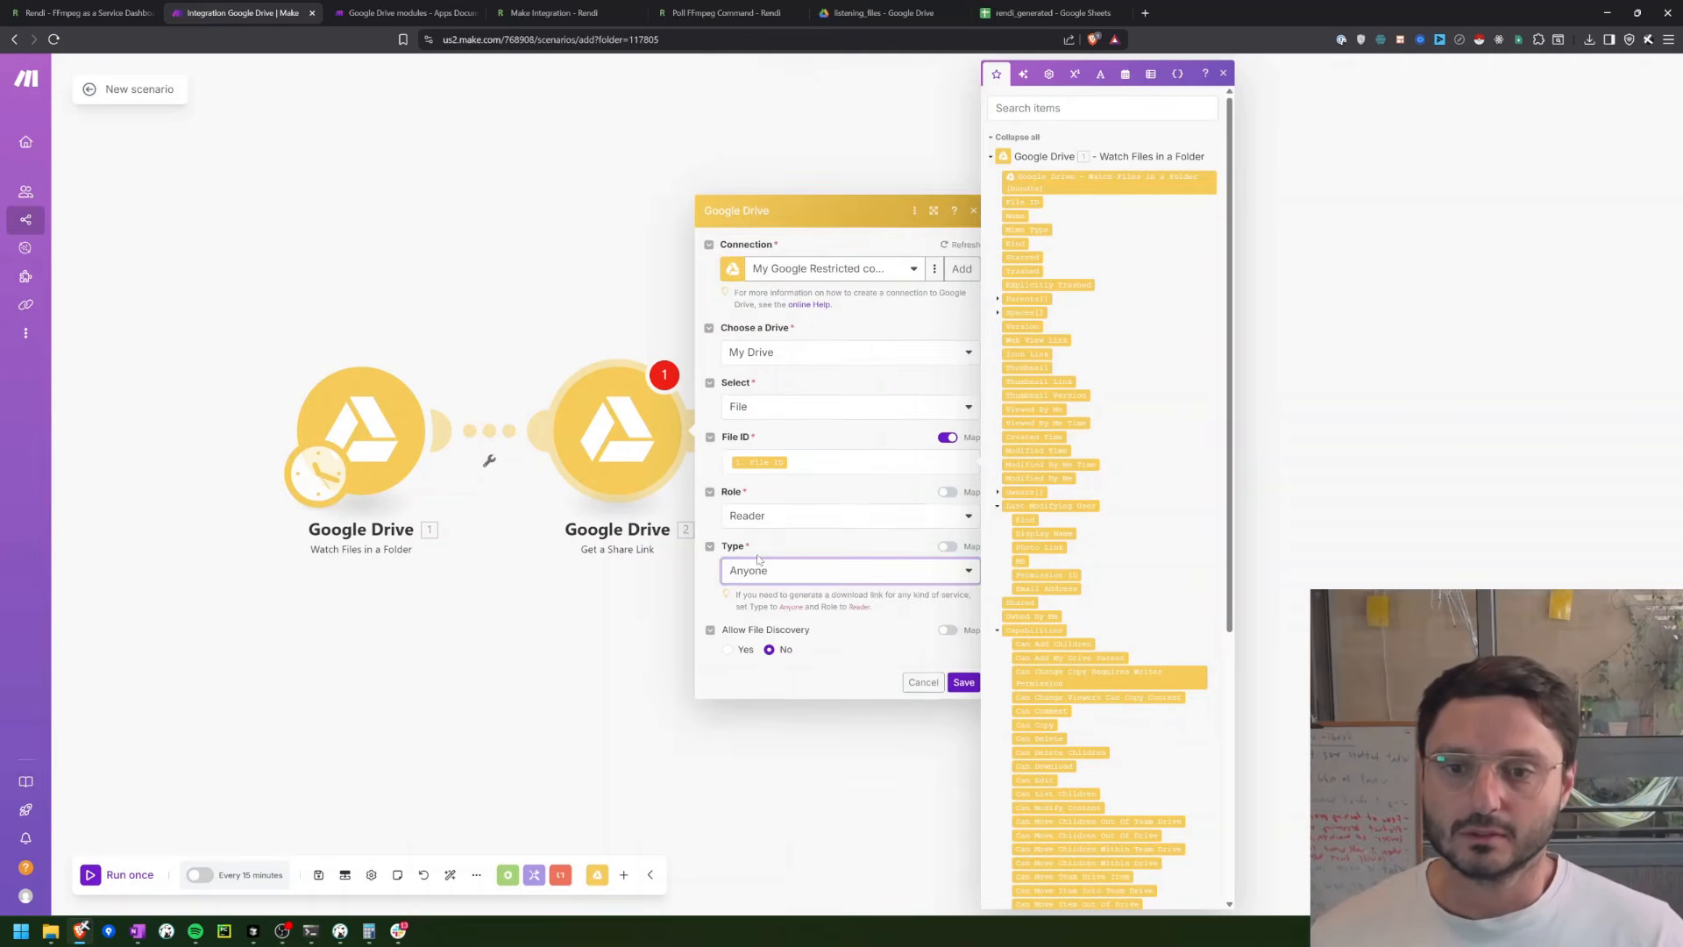
click(962, 668)
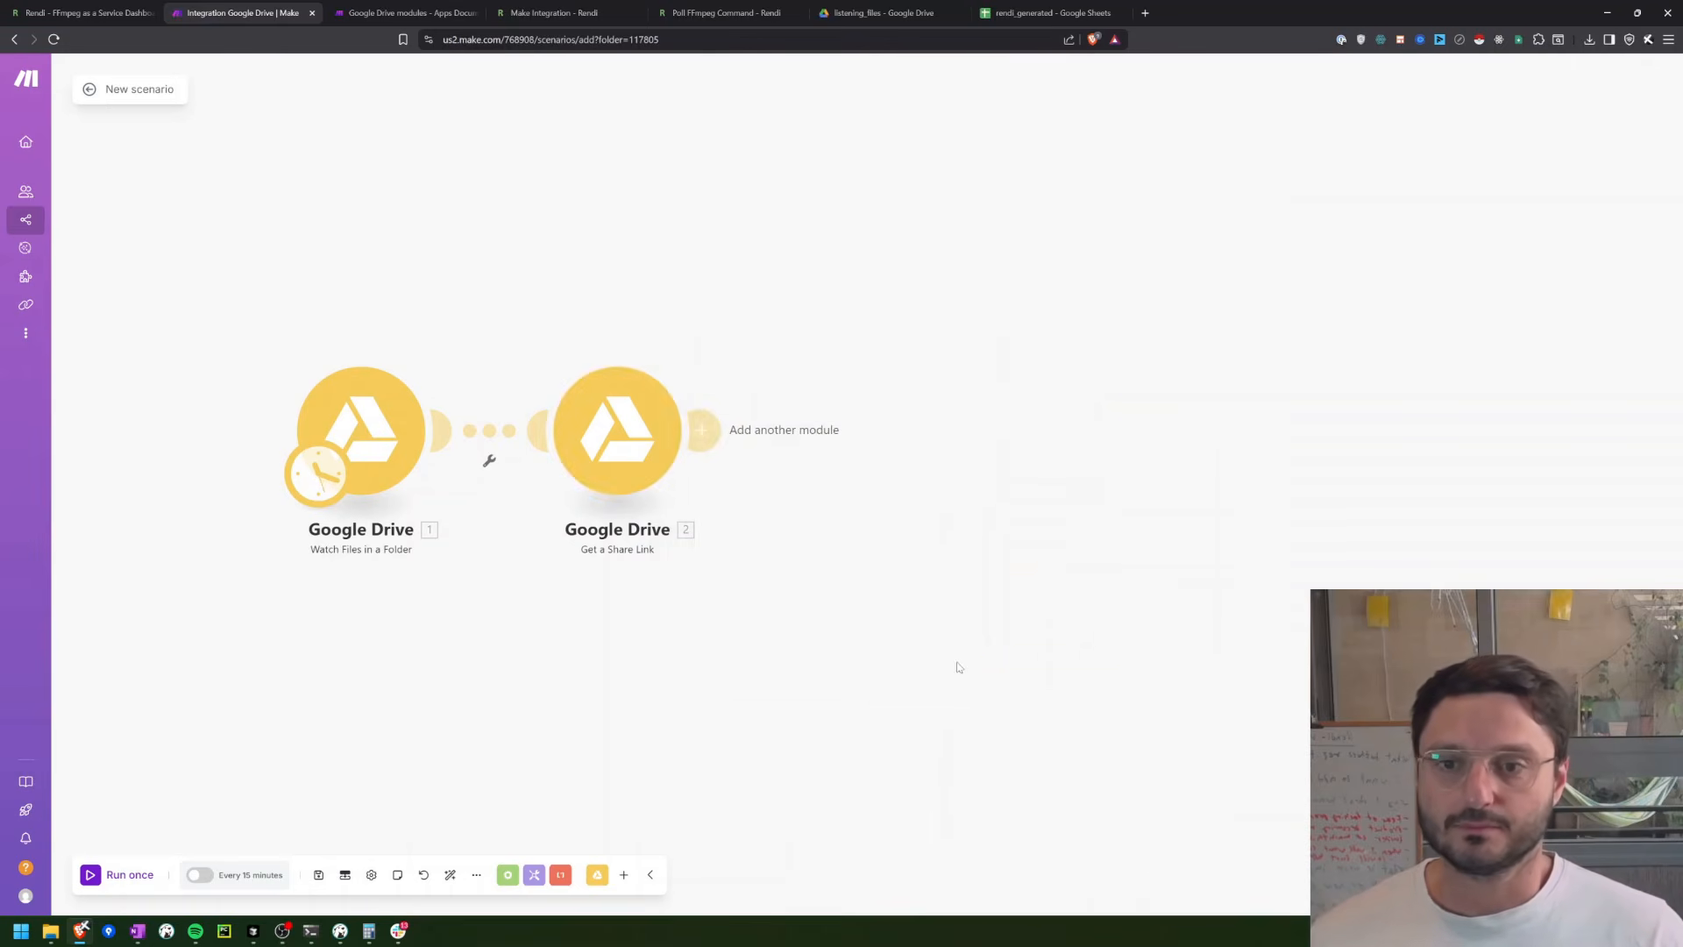
Step: Add the Rendi - FFmpeg API "Run FFmpeg Command" module after the share link module
click(715, 441)
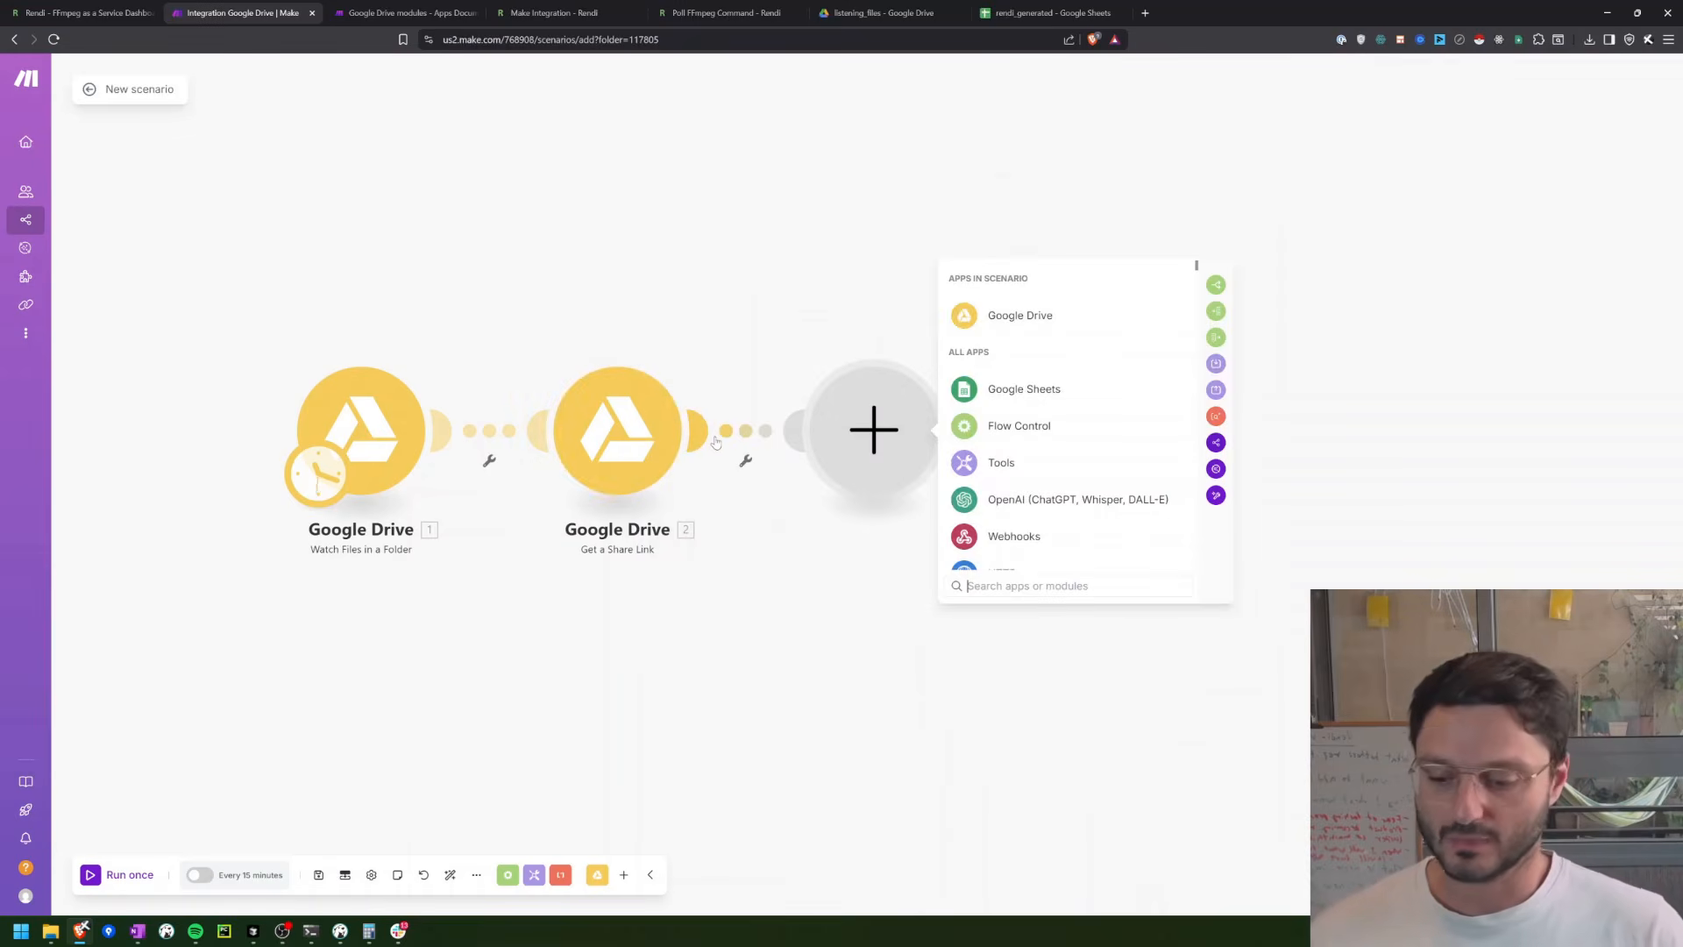
text(rendi)
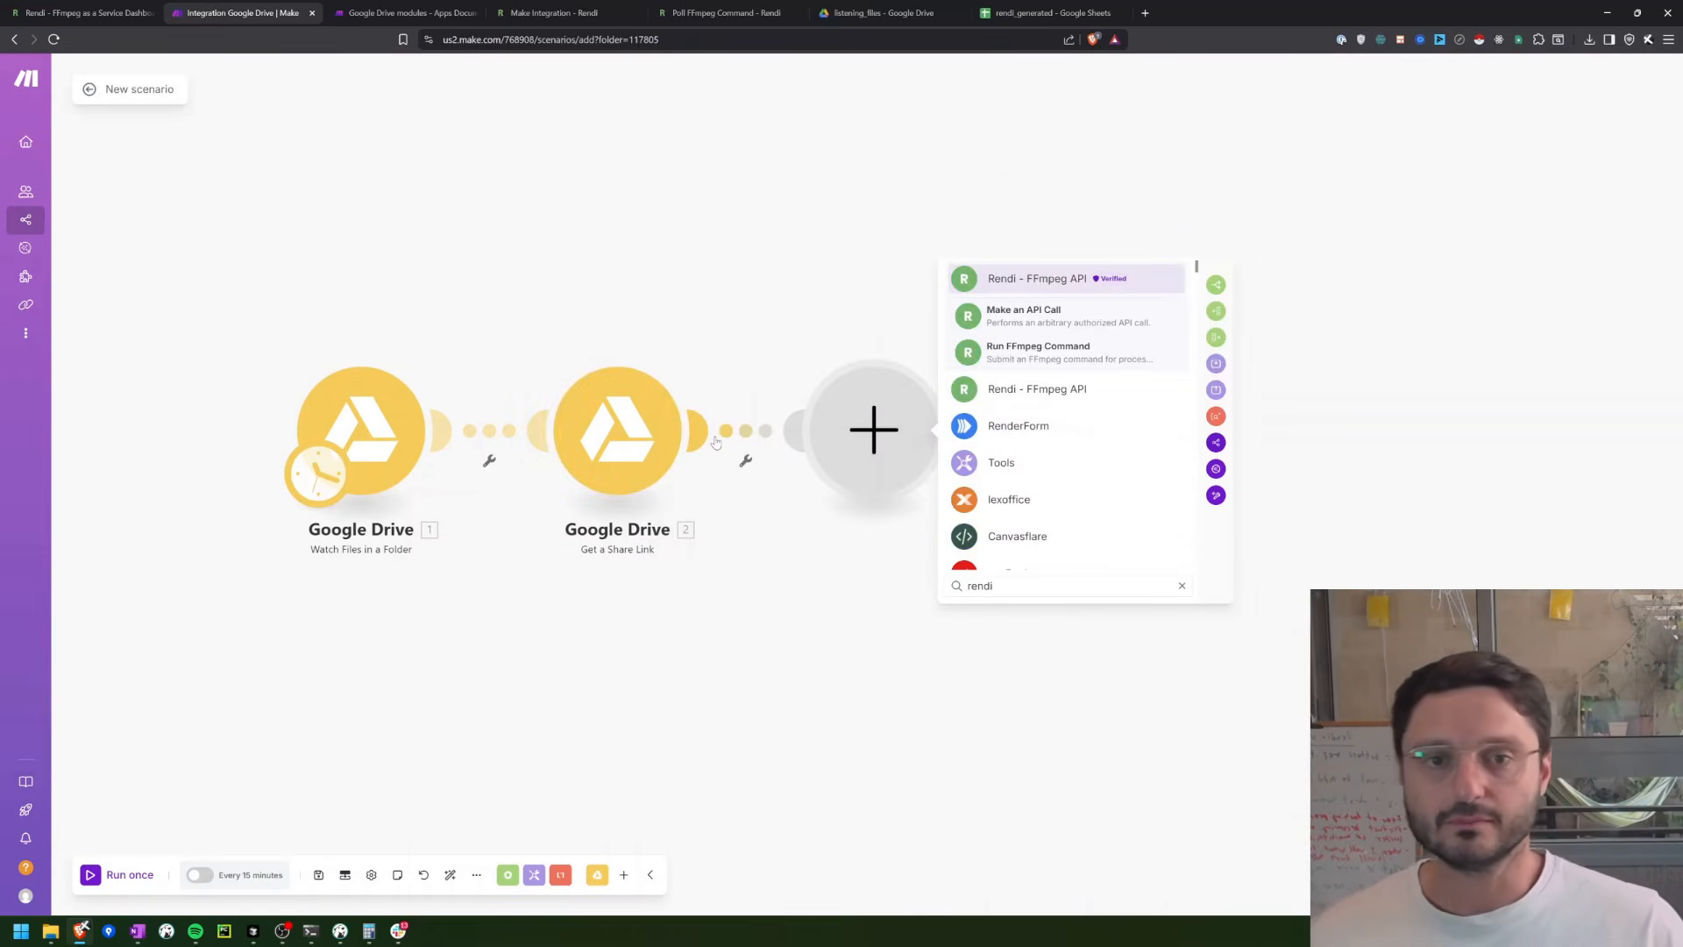
click(1022, 354)
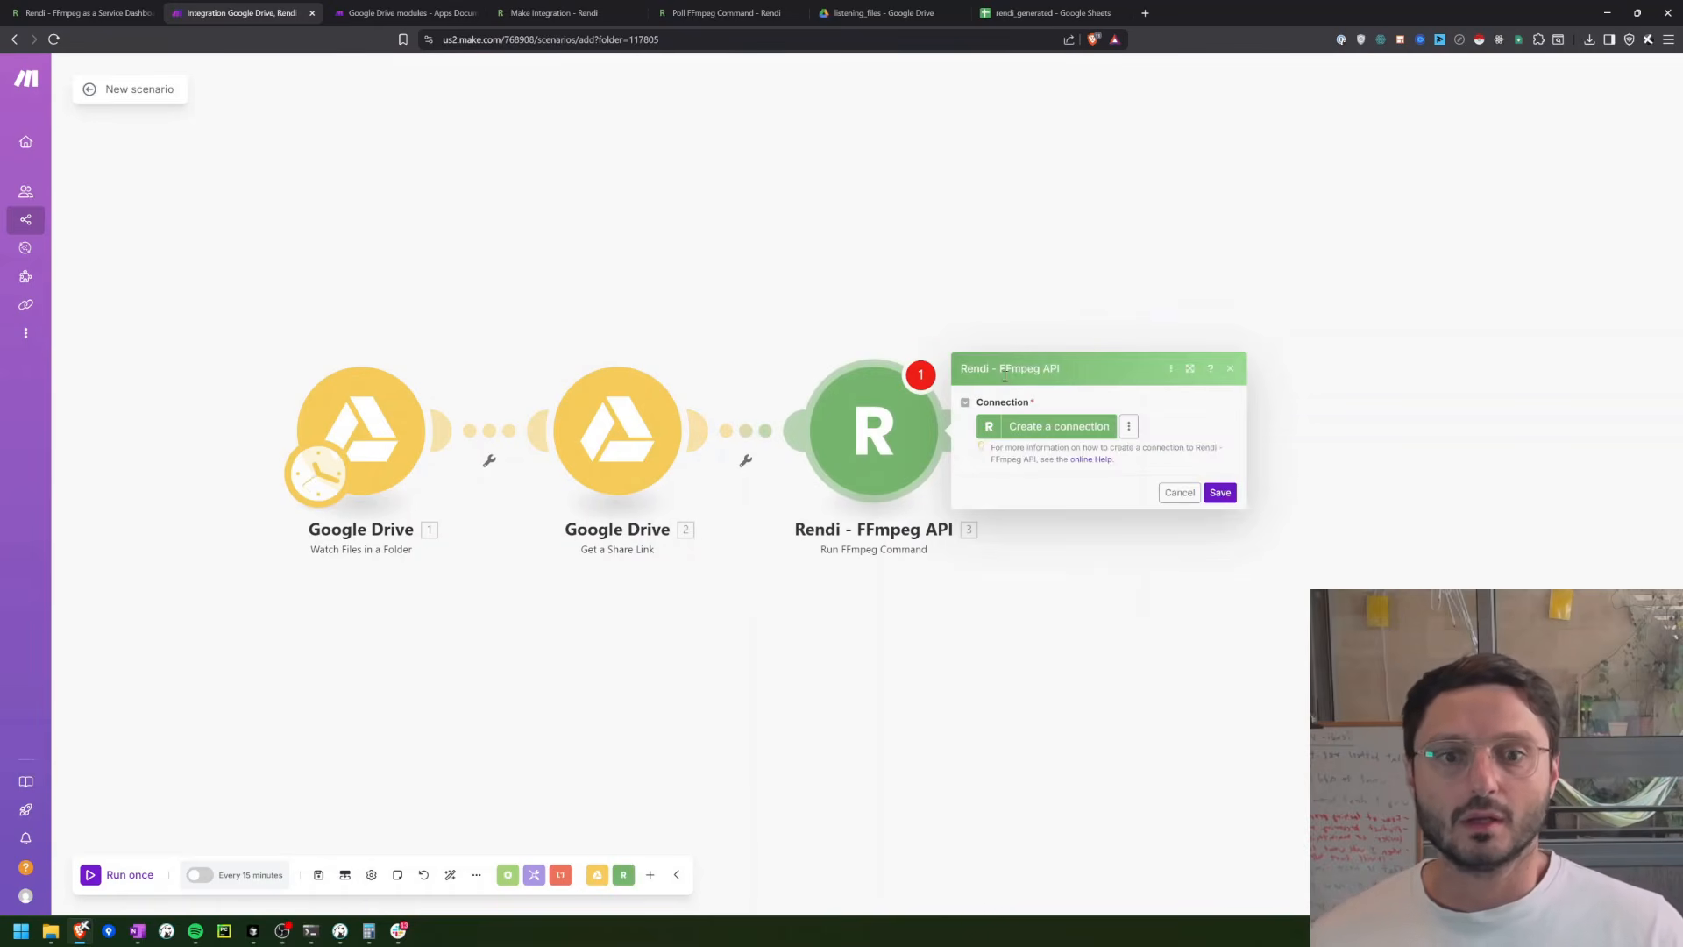
Step: Create a Rendi connection for the module using the API key copied from the Rendi API Dashboard
click(1025, 430)
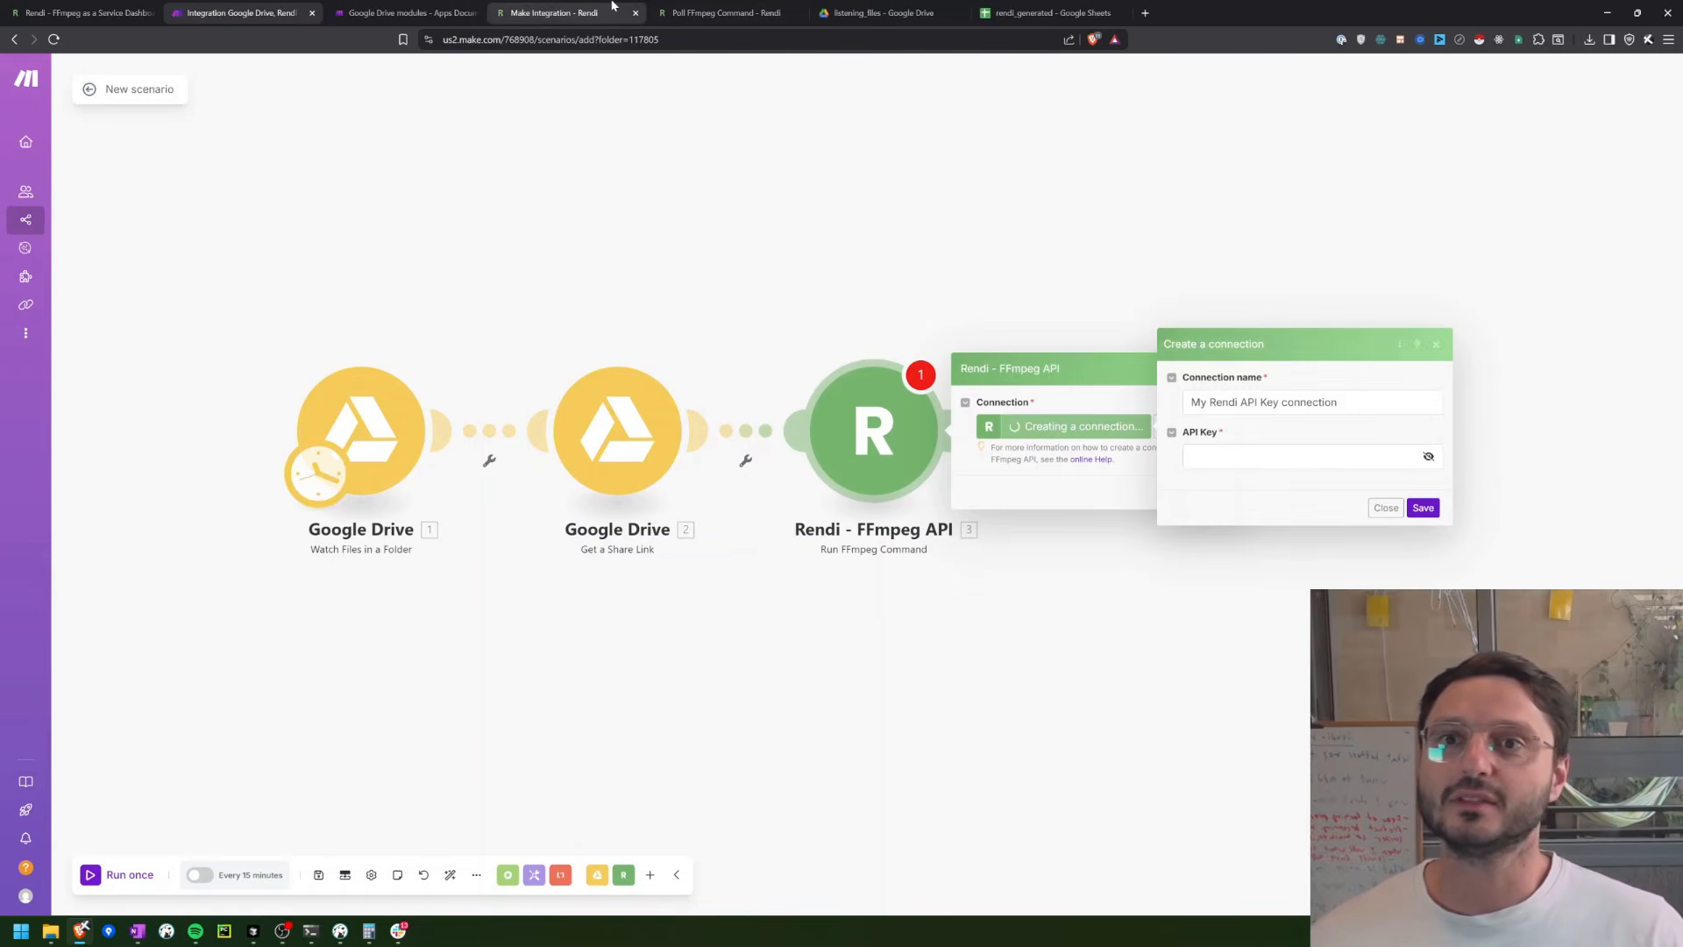
click(30, 7)
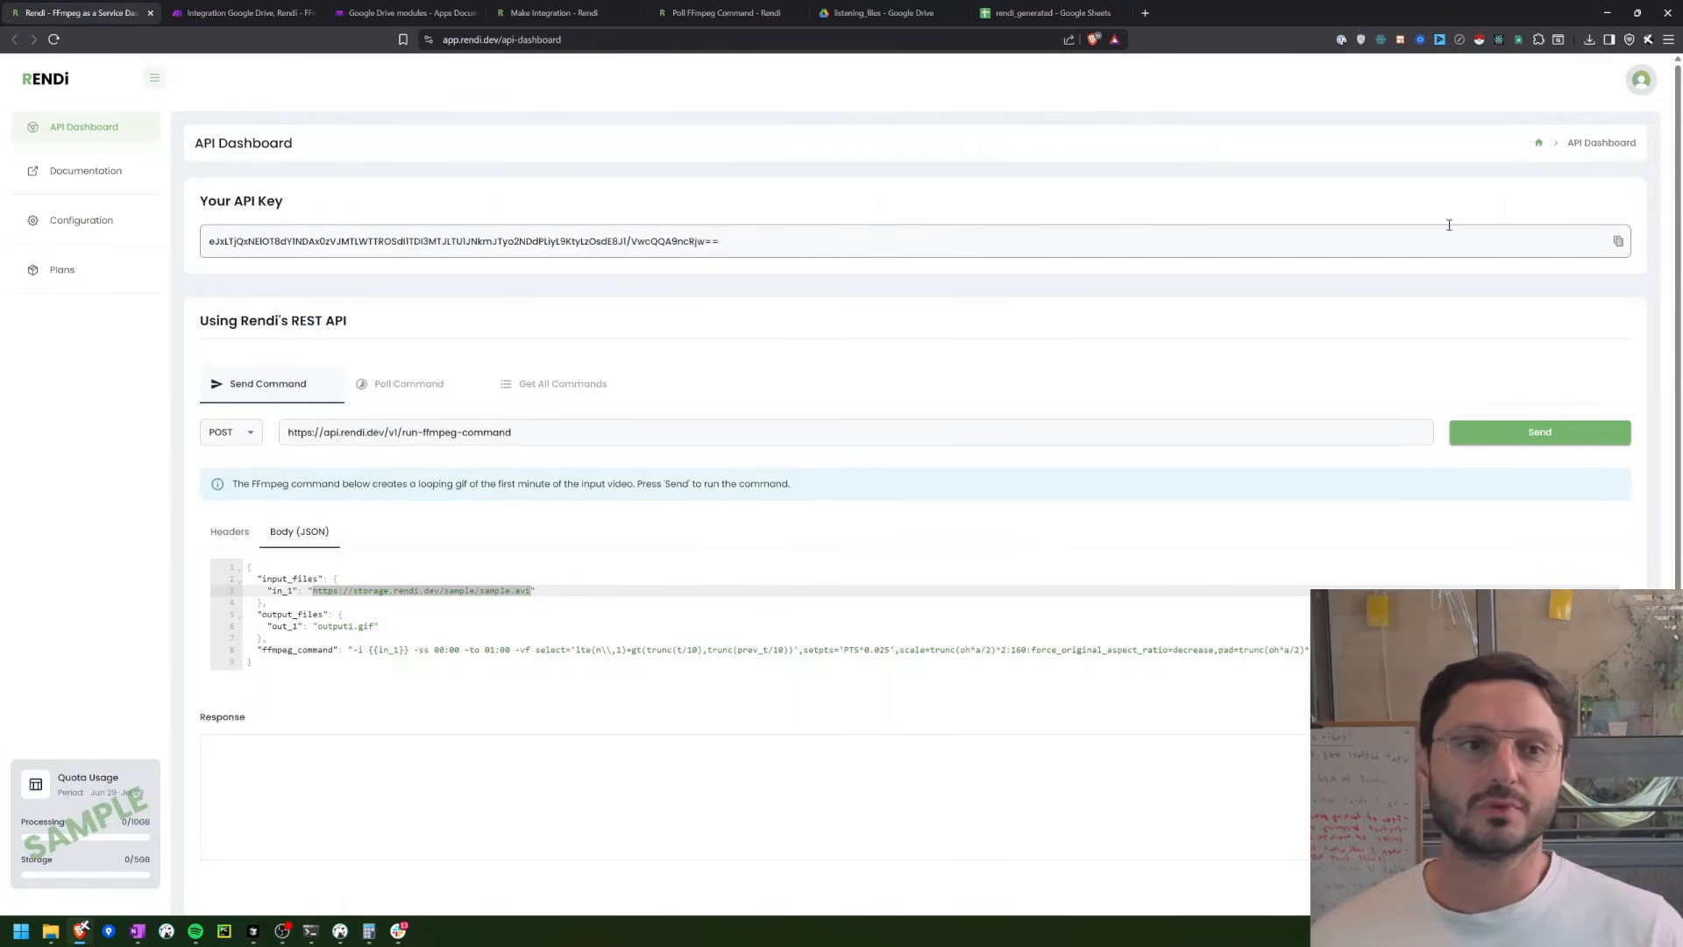
click(1619, 243)
key(ctrl+Tab)
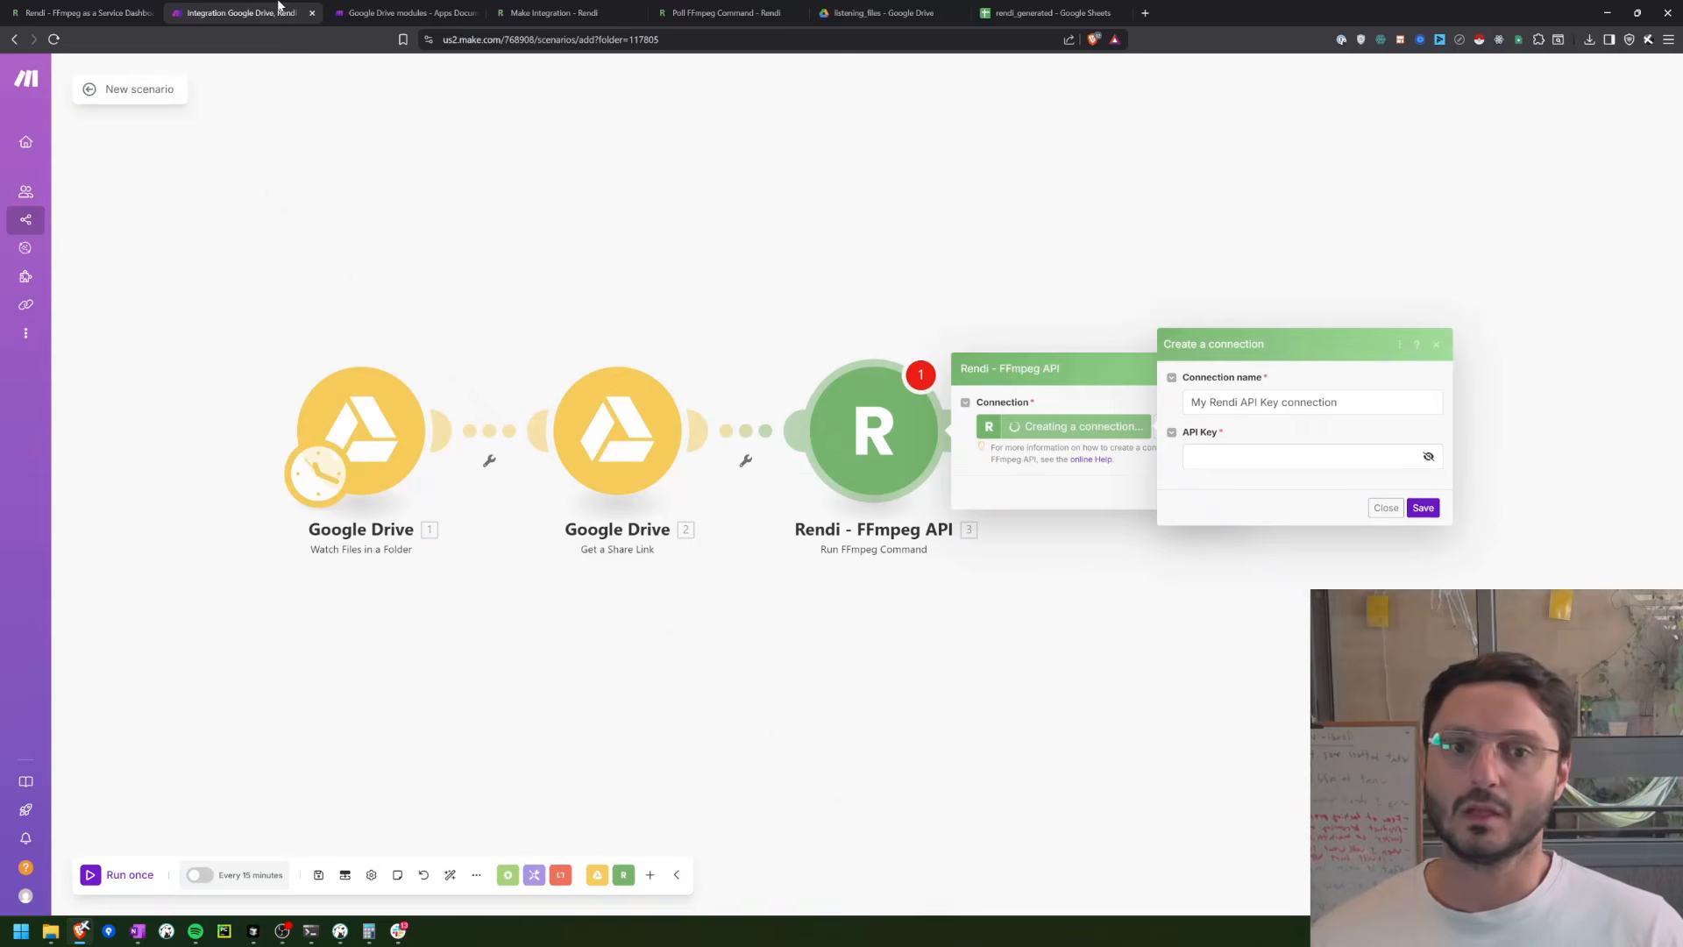
click(1290, 451)
key(ctrl+v)
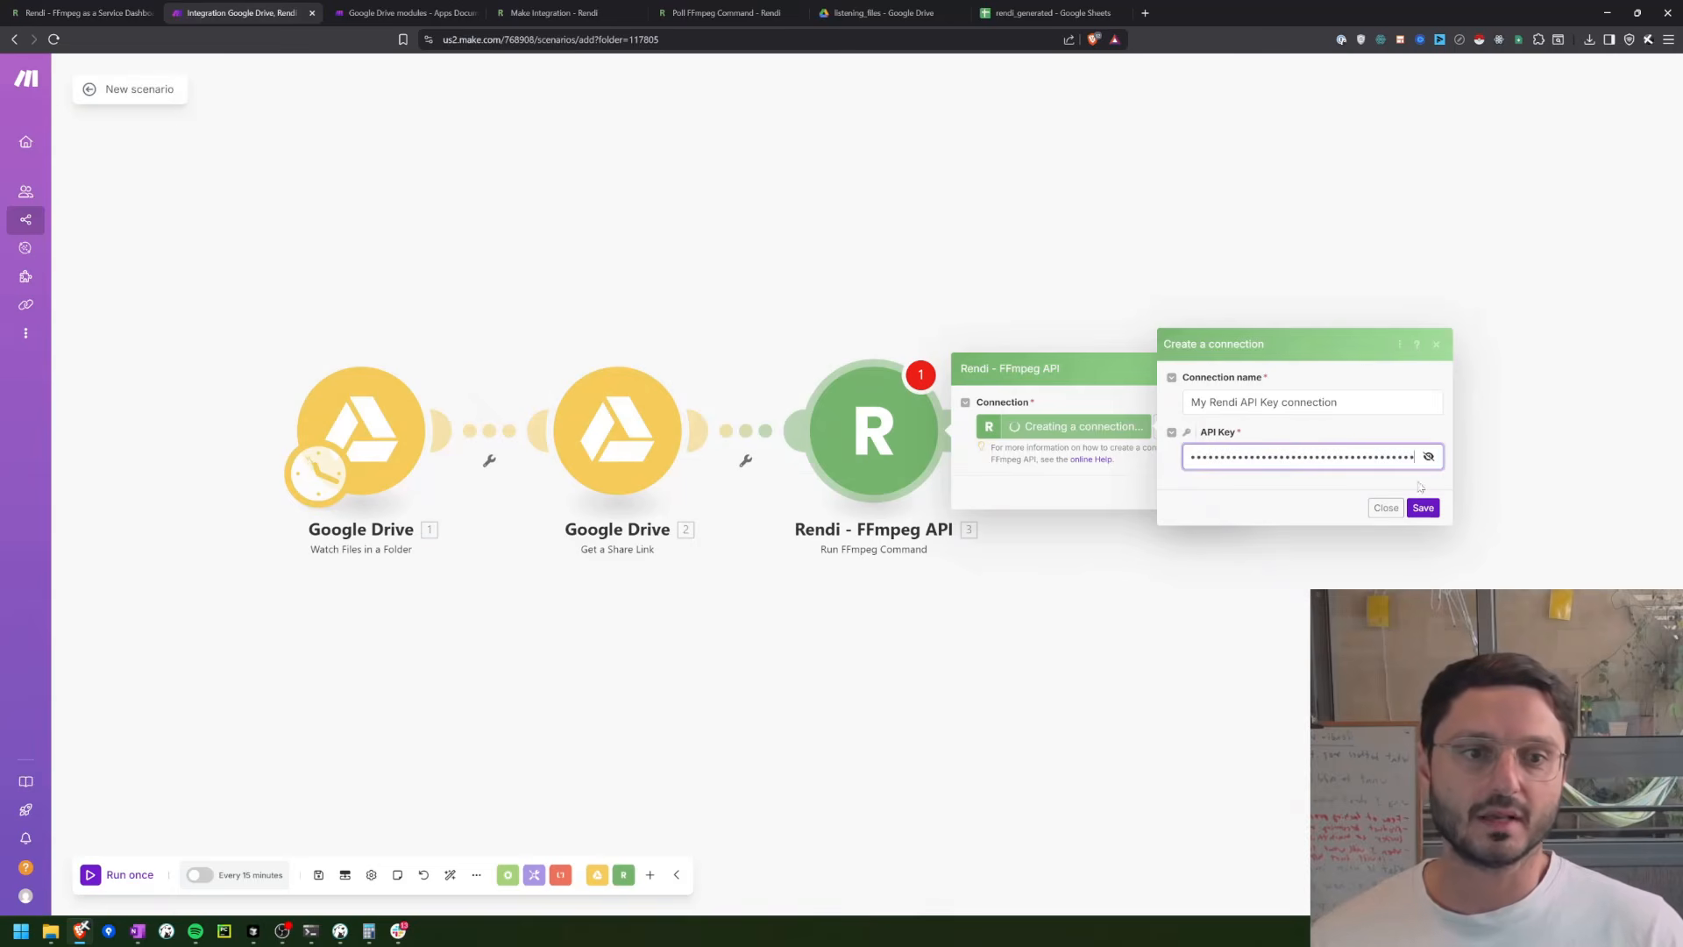
click(1425, 508)
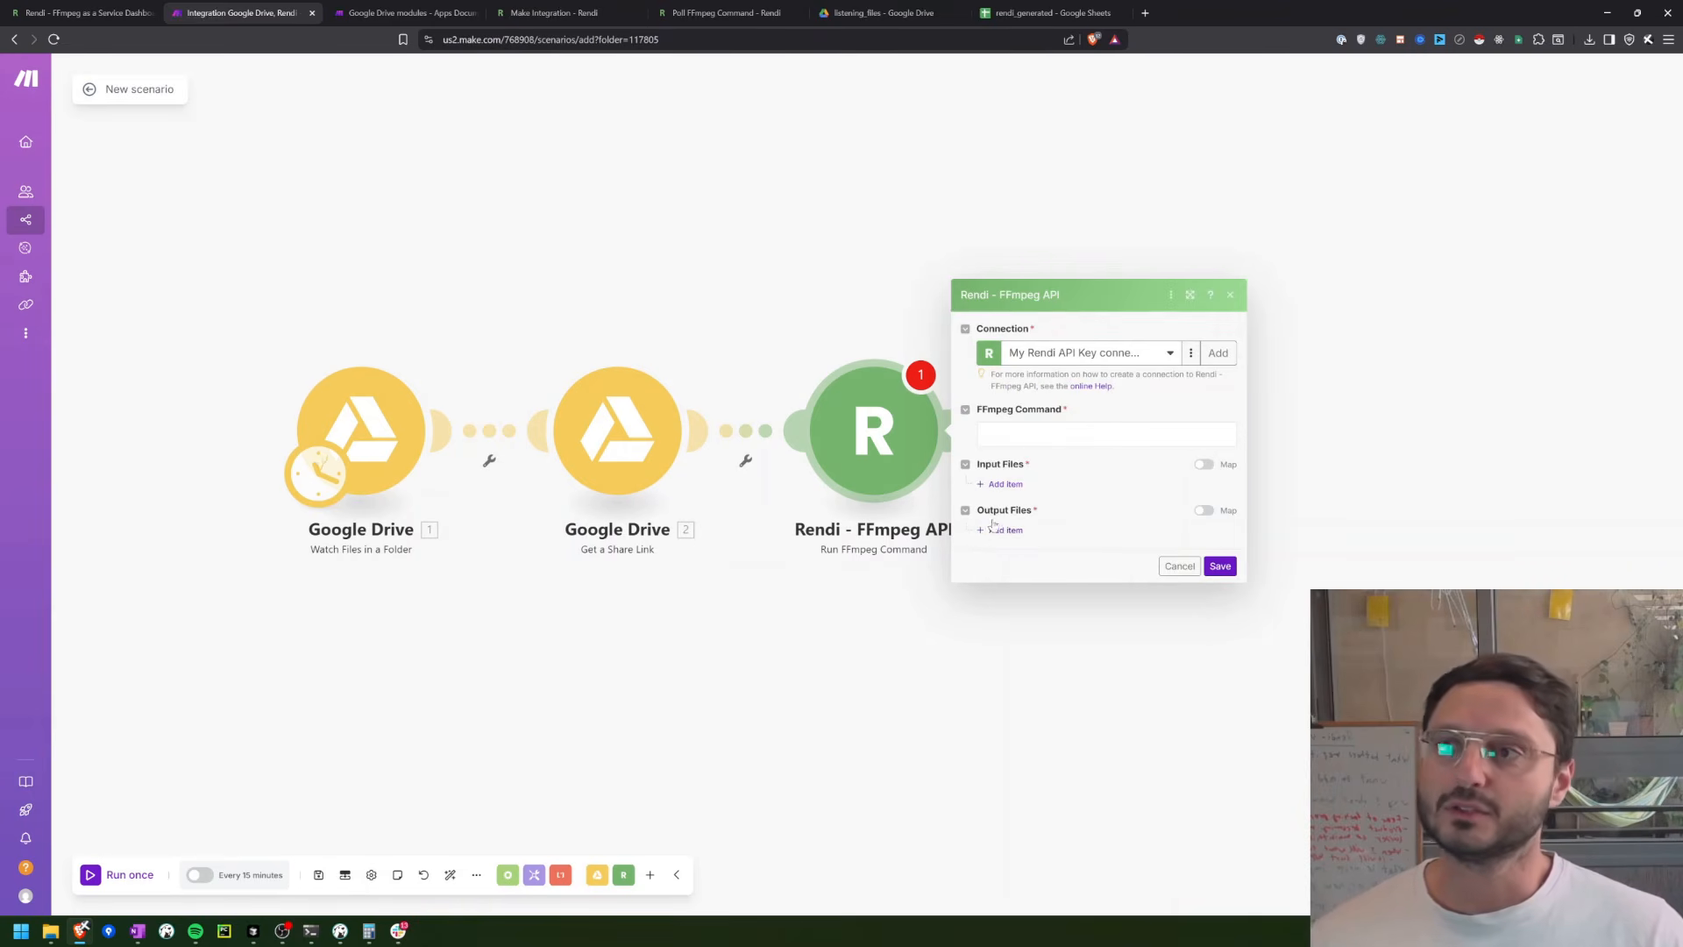
Step: Copy the sample ffmpeg_command value from the Rendi API Dashboard into the Rendi module's FFmpeg Command in Make
click(101, 11)
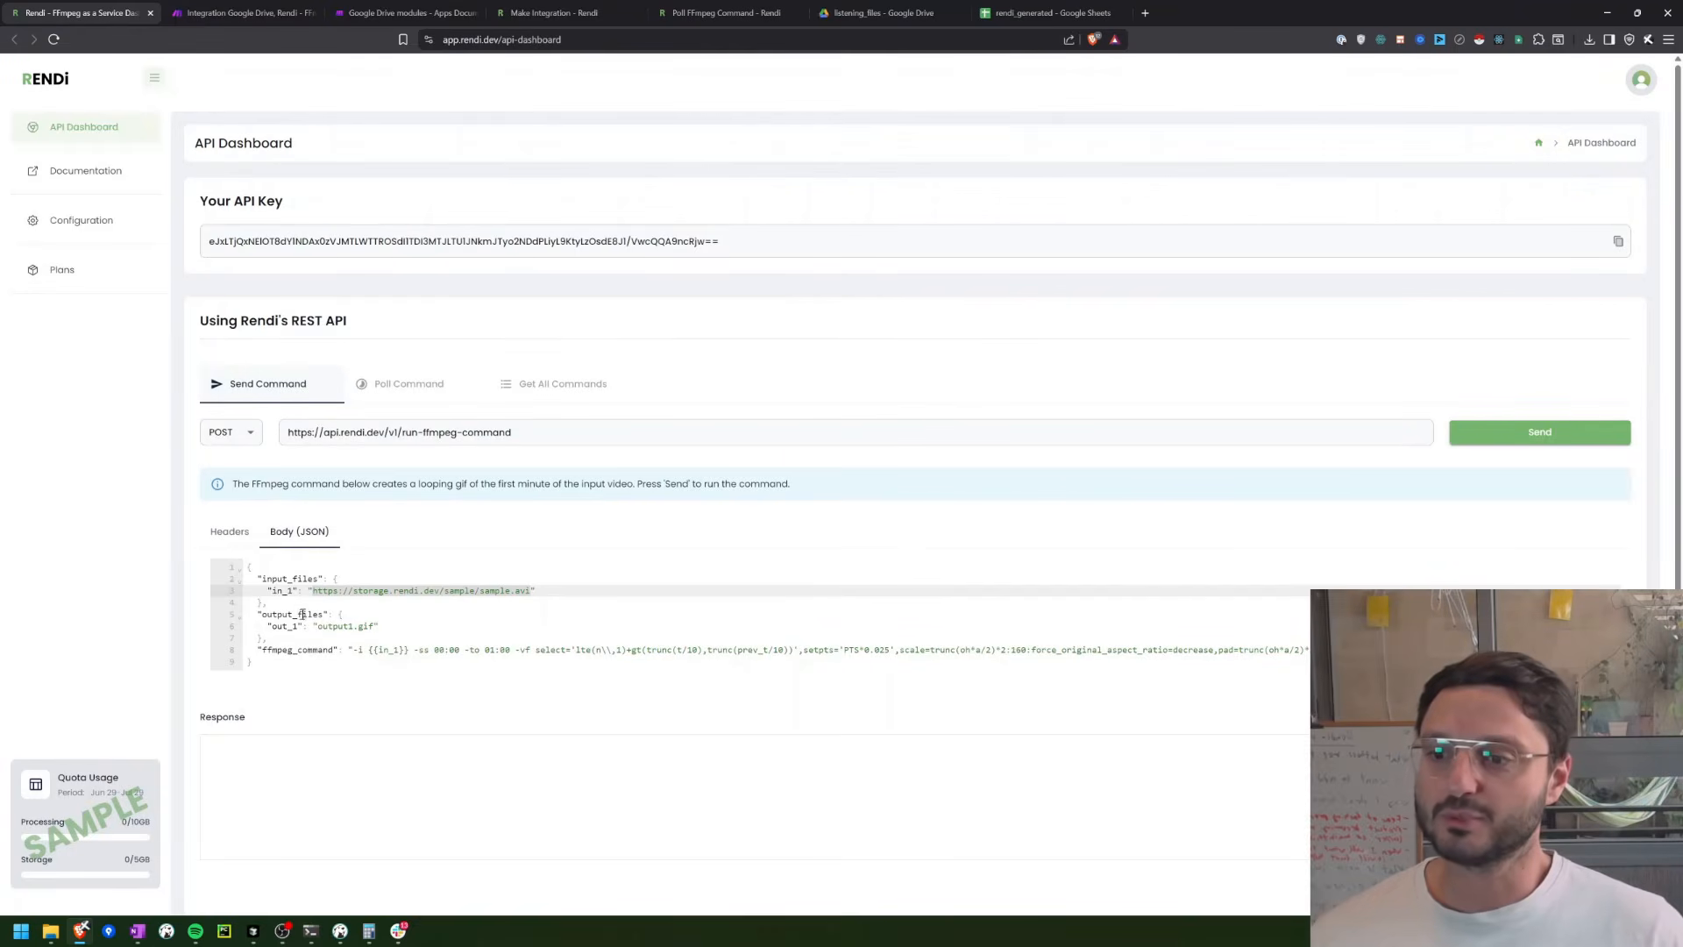
click(352, 652)
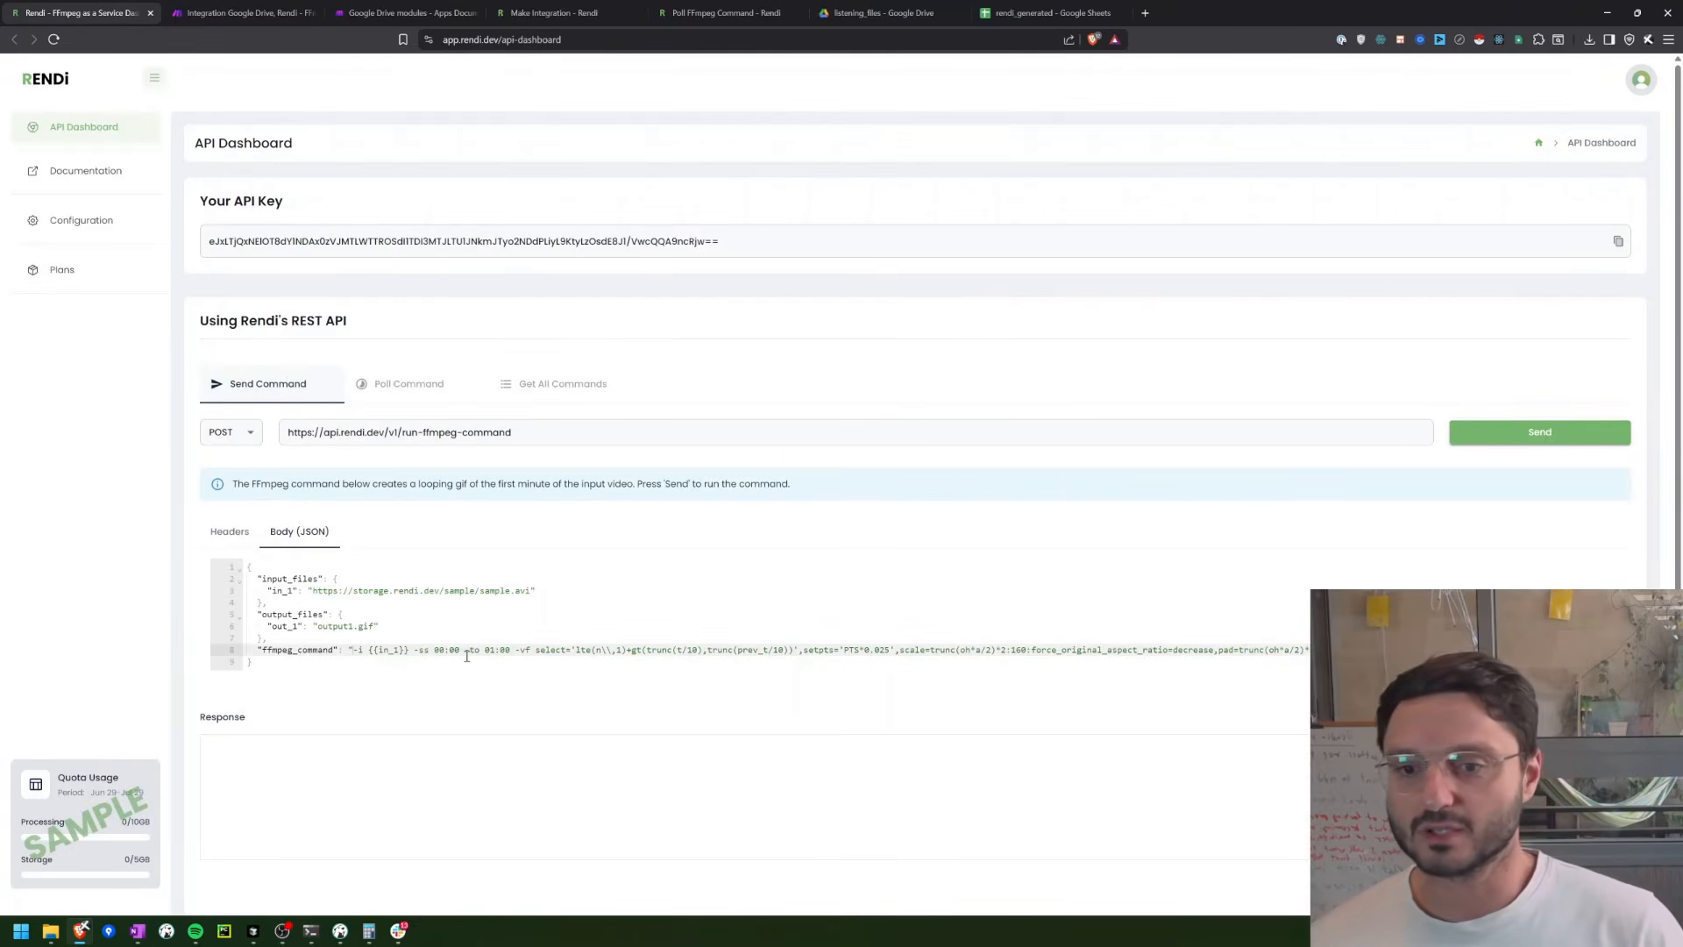
key(shift+End)
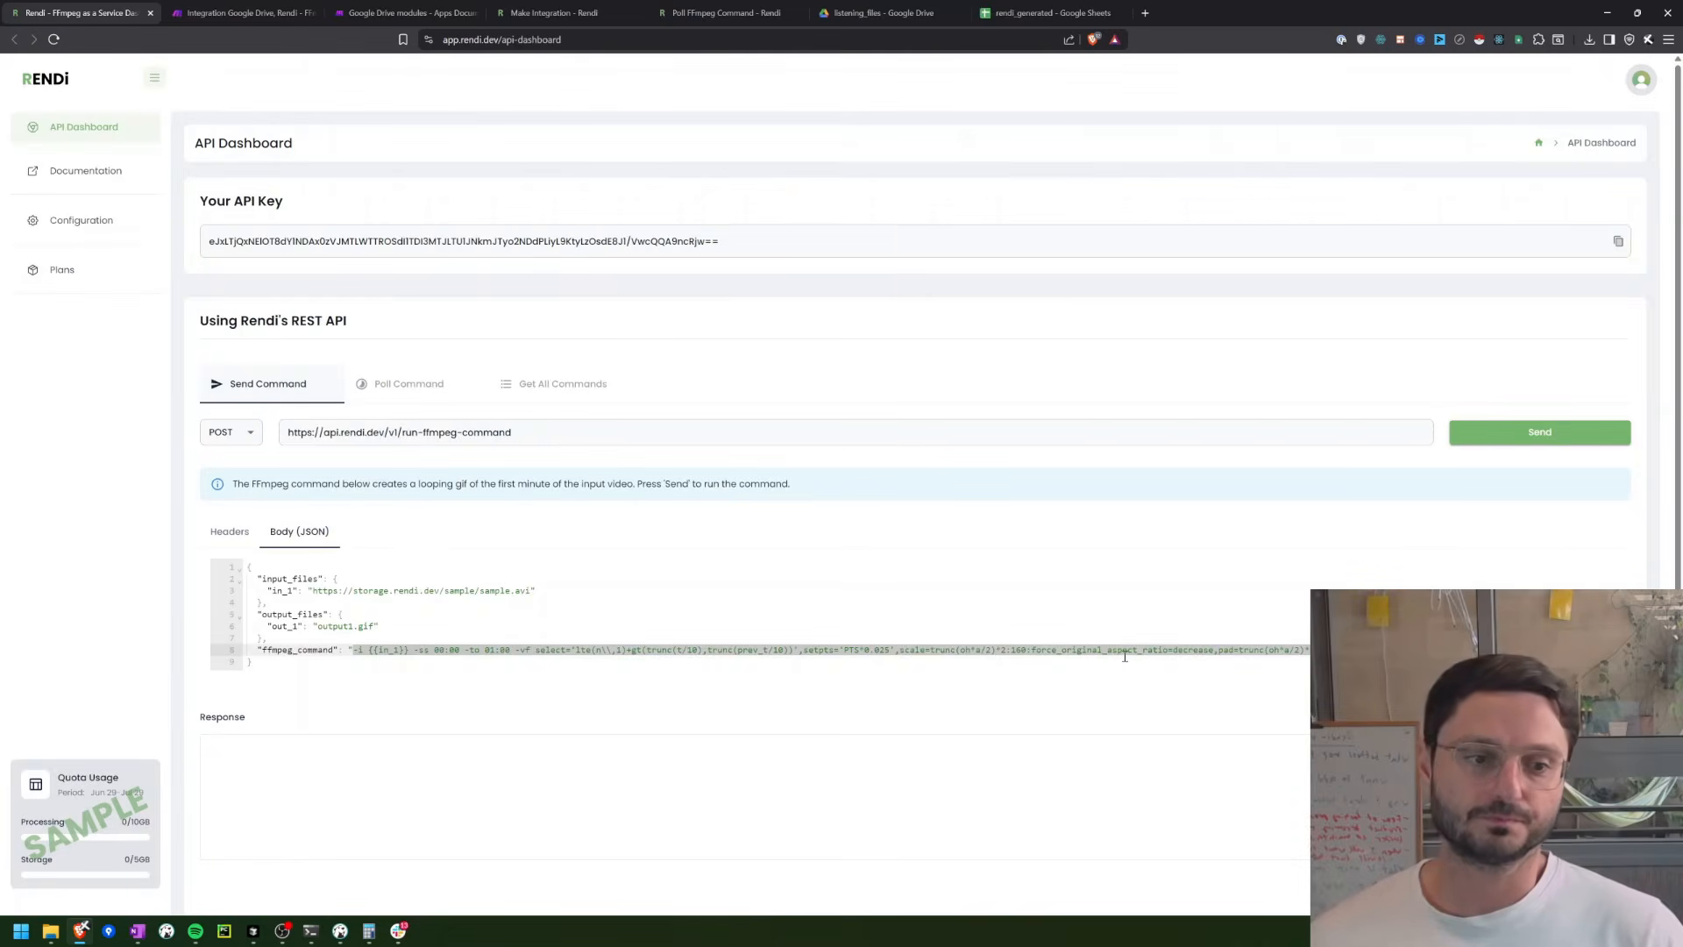
key(BackSpace)
key(ctrl+z)
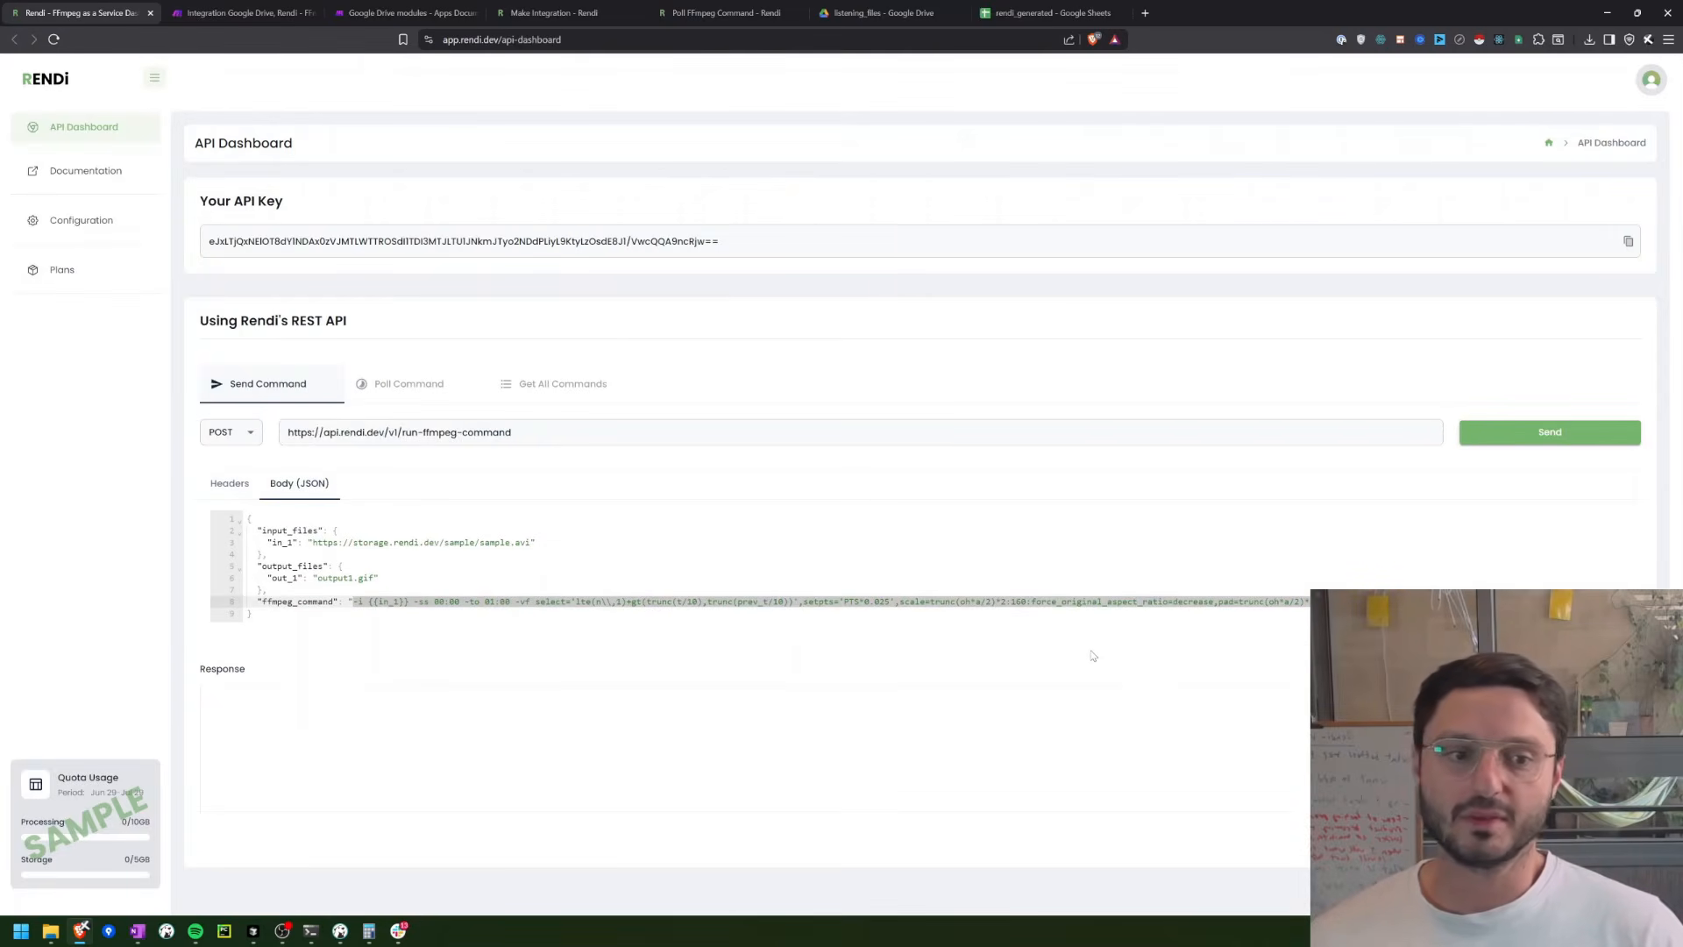
click(241, 12)
click(1065, 432)
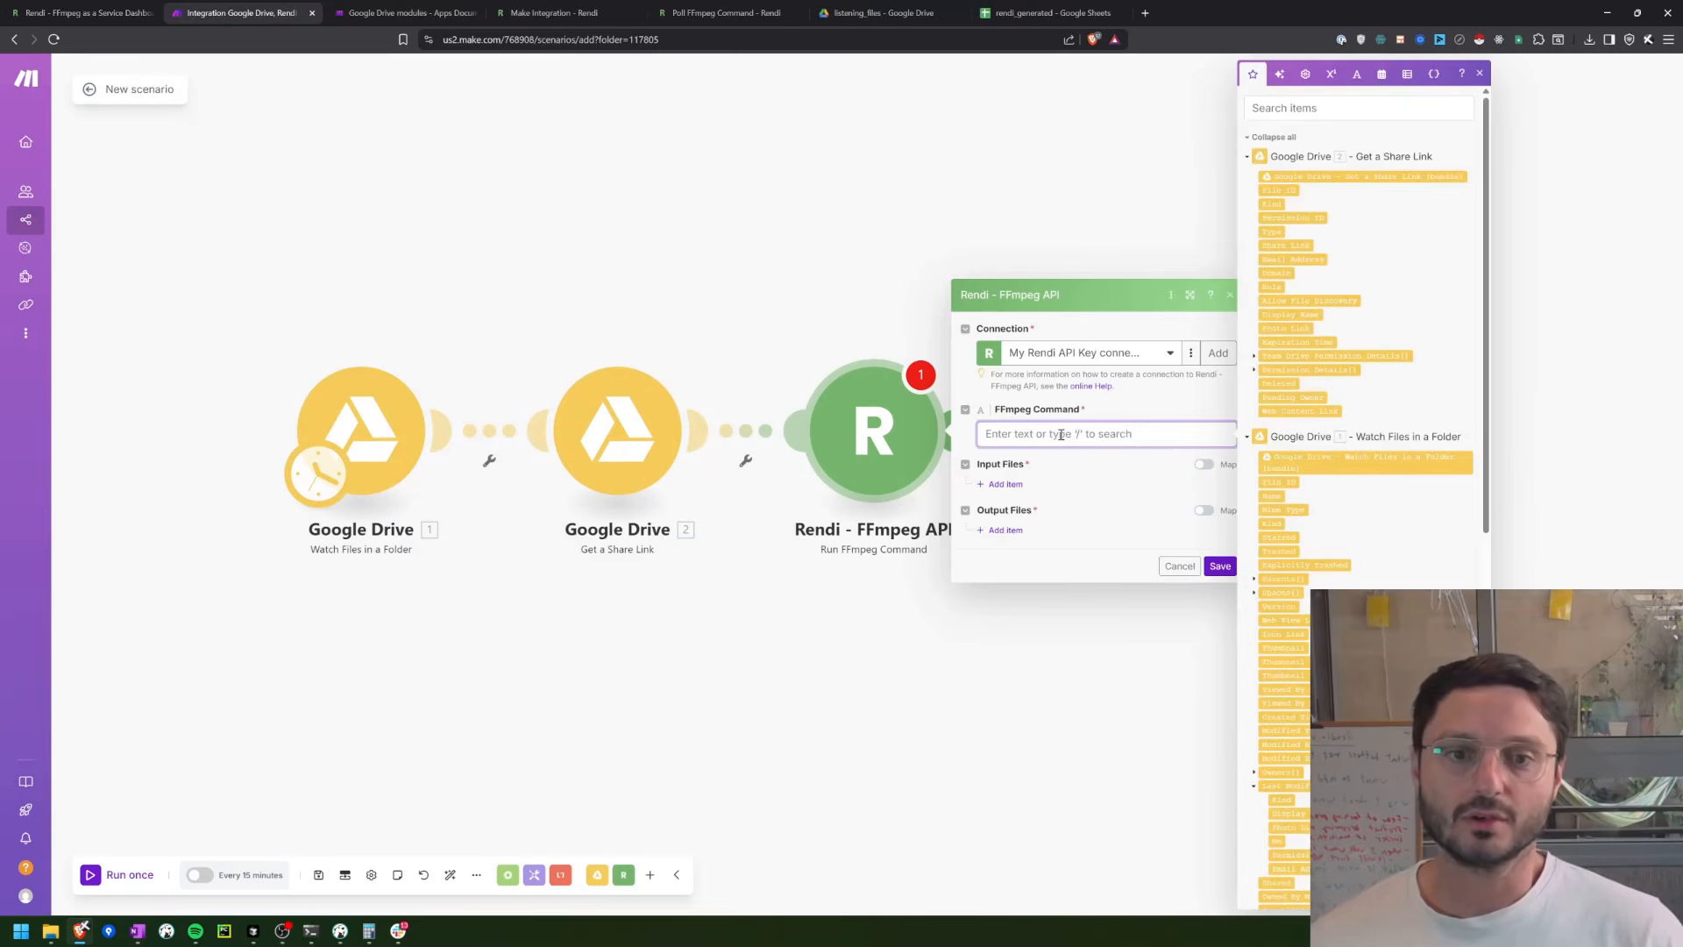
key(ctrl+v)
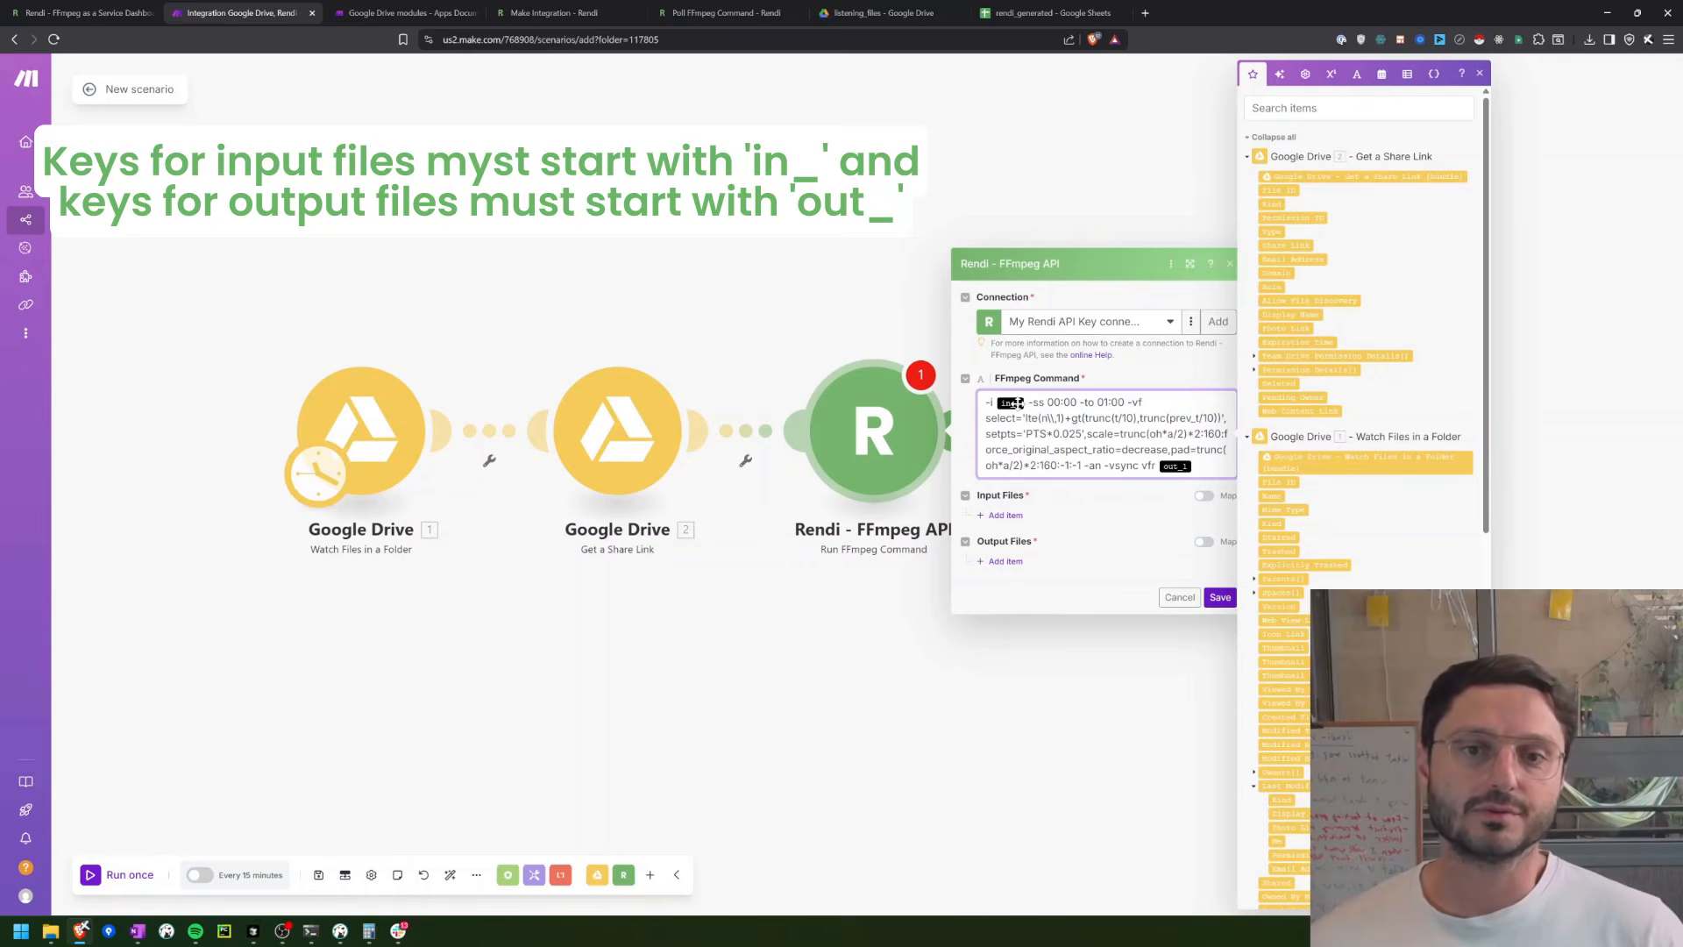
Step: Compare the {{in_1}} placeholder with the Rendi API Dashboard sample, and delete the converted in_1 variable from Make's FFmpeg Command
click(85, 10)
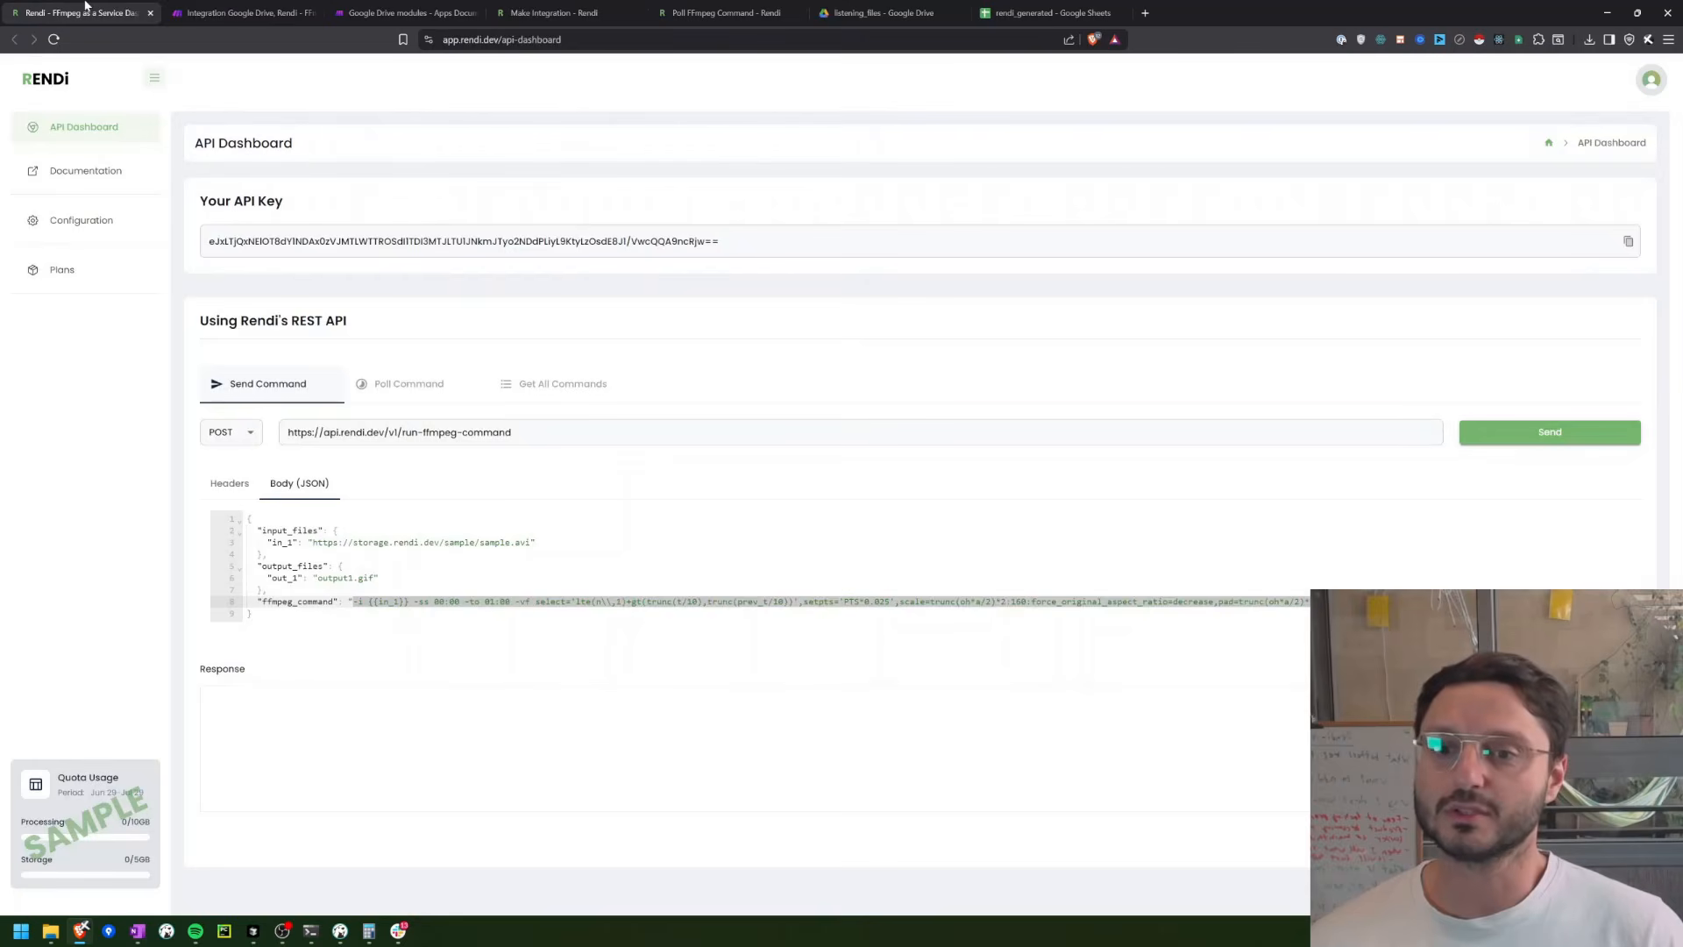
click(493, 608)
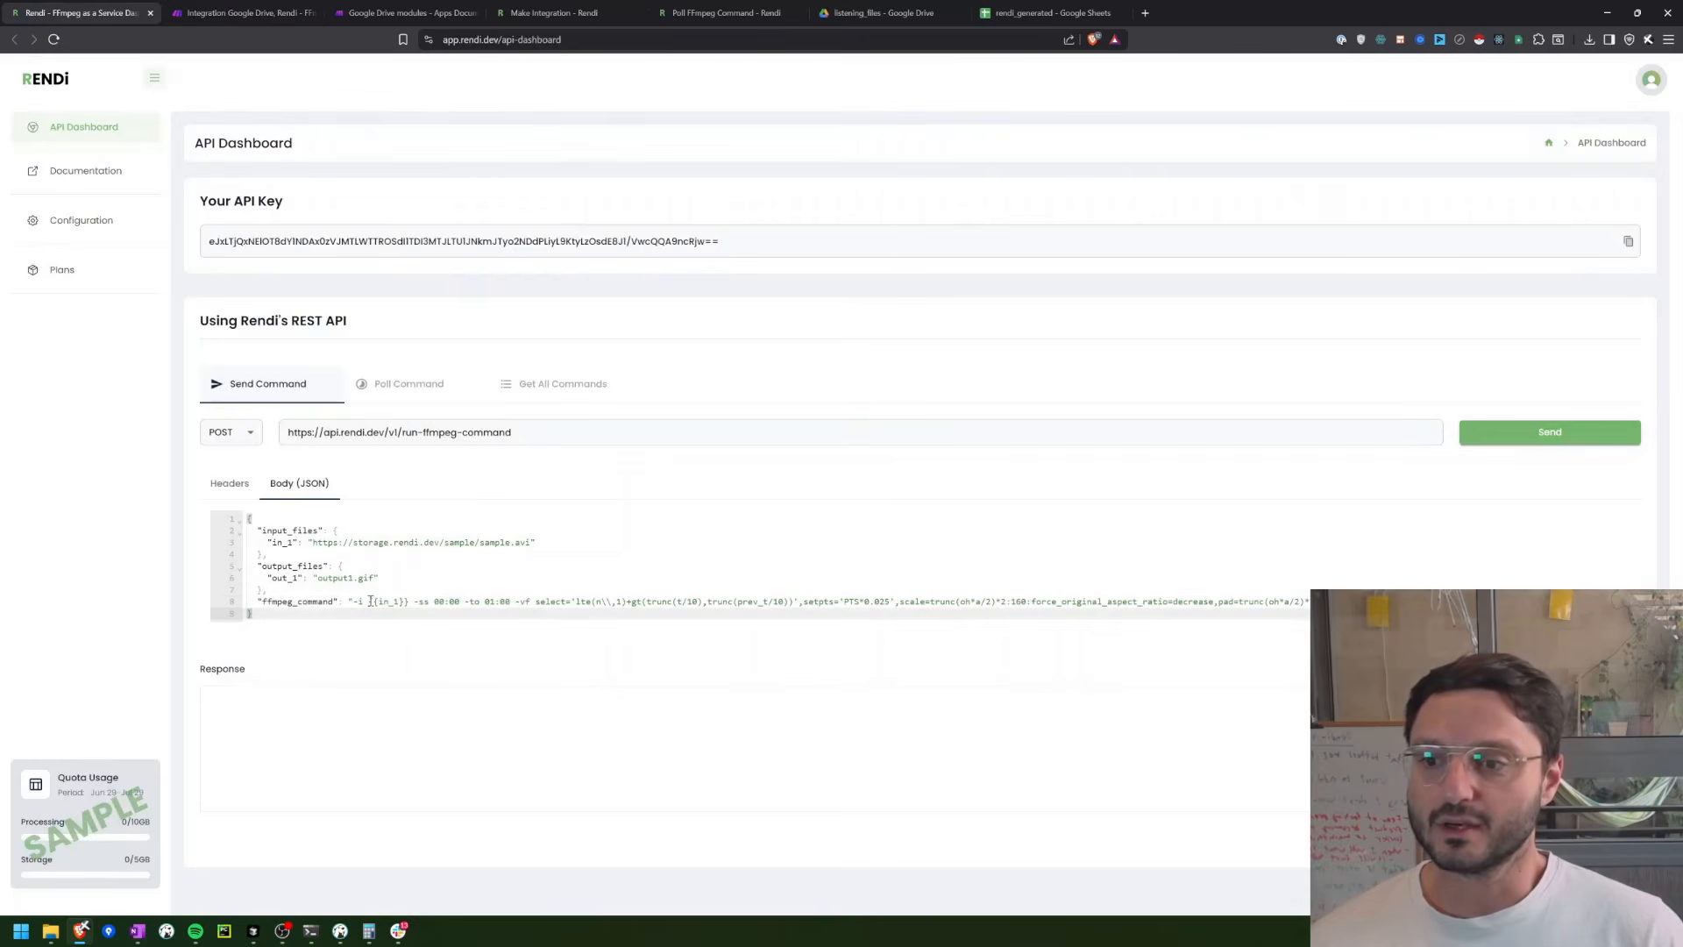
drag(368, 603, 407, 603)
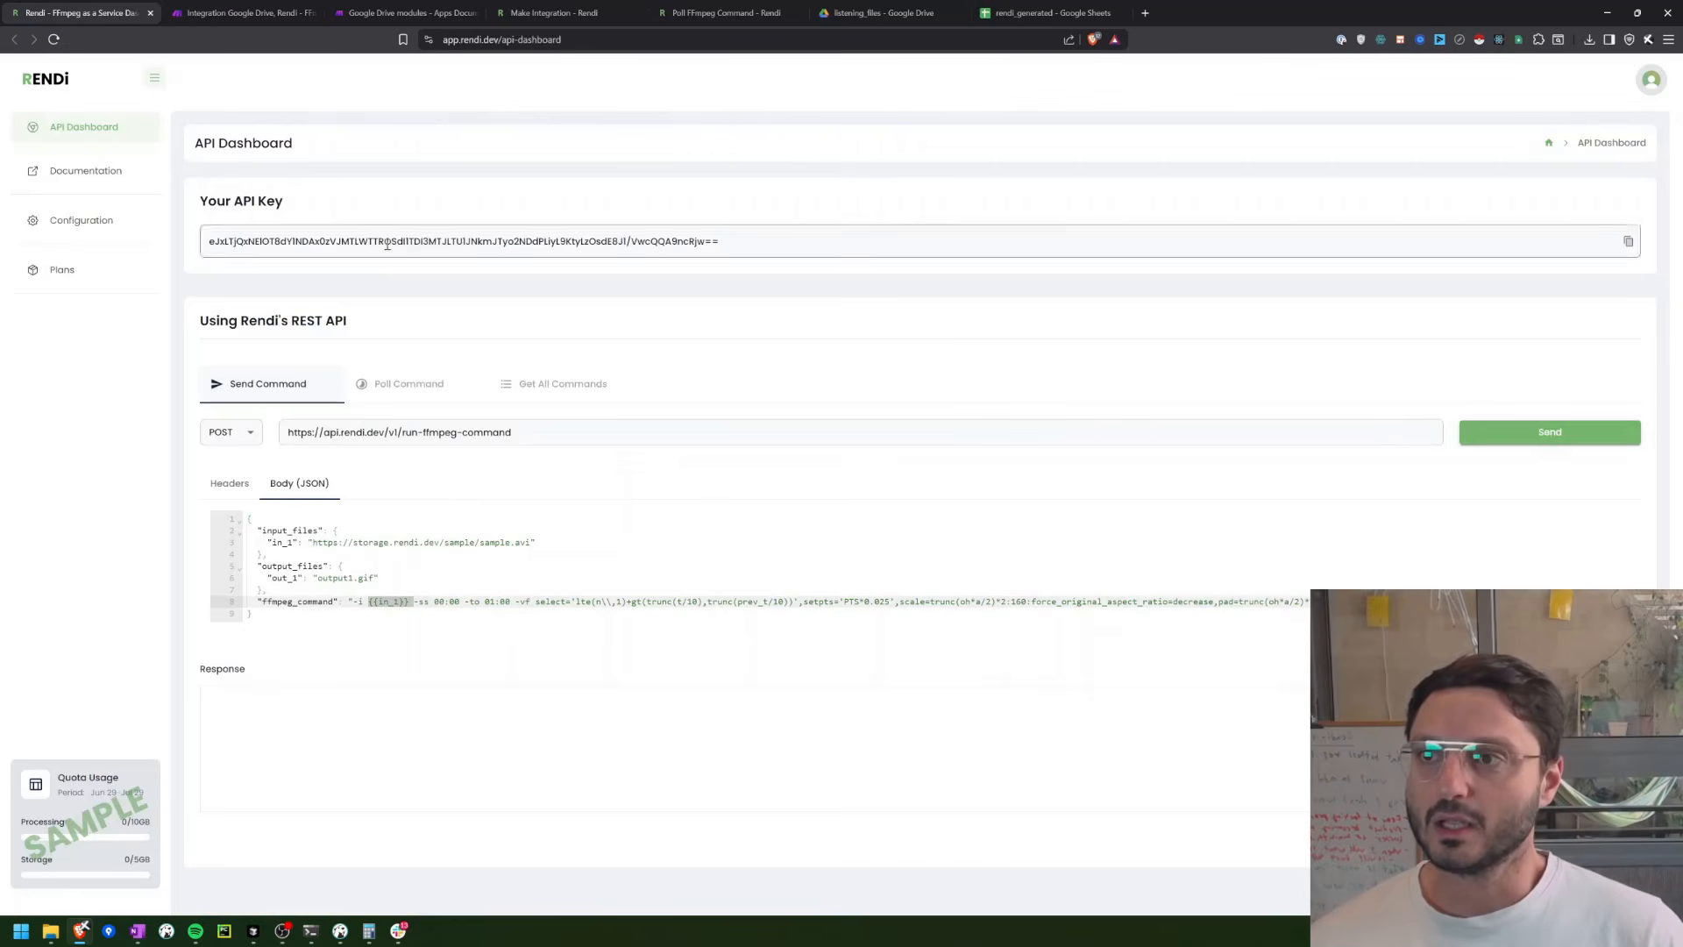
click(241, 12)
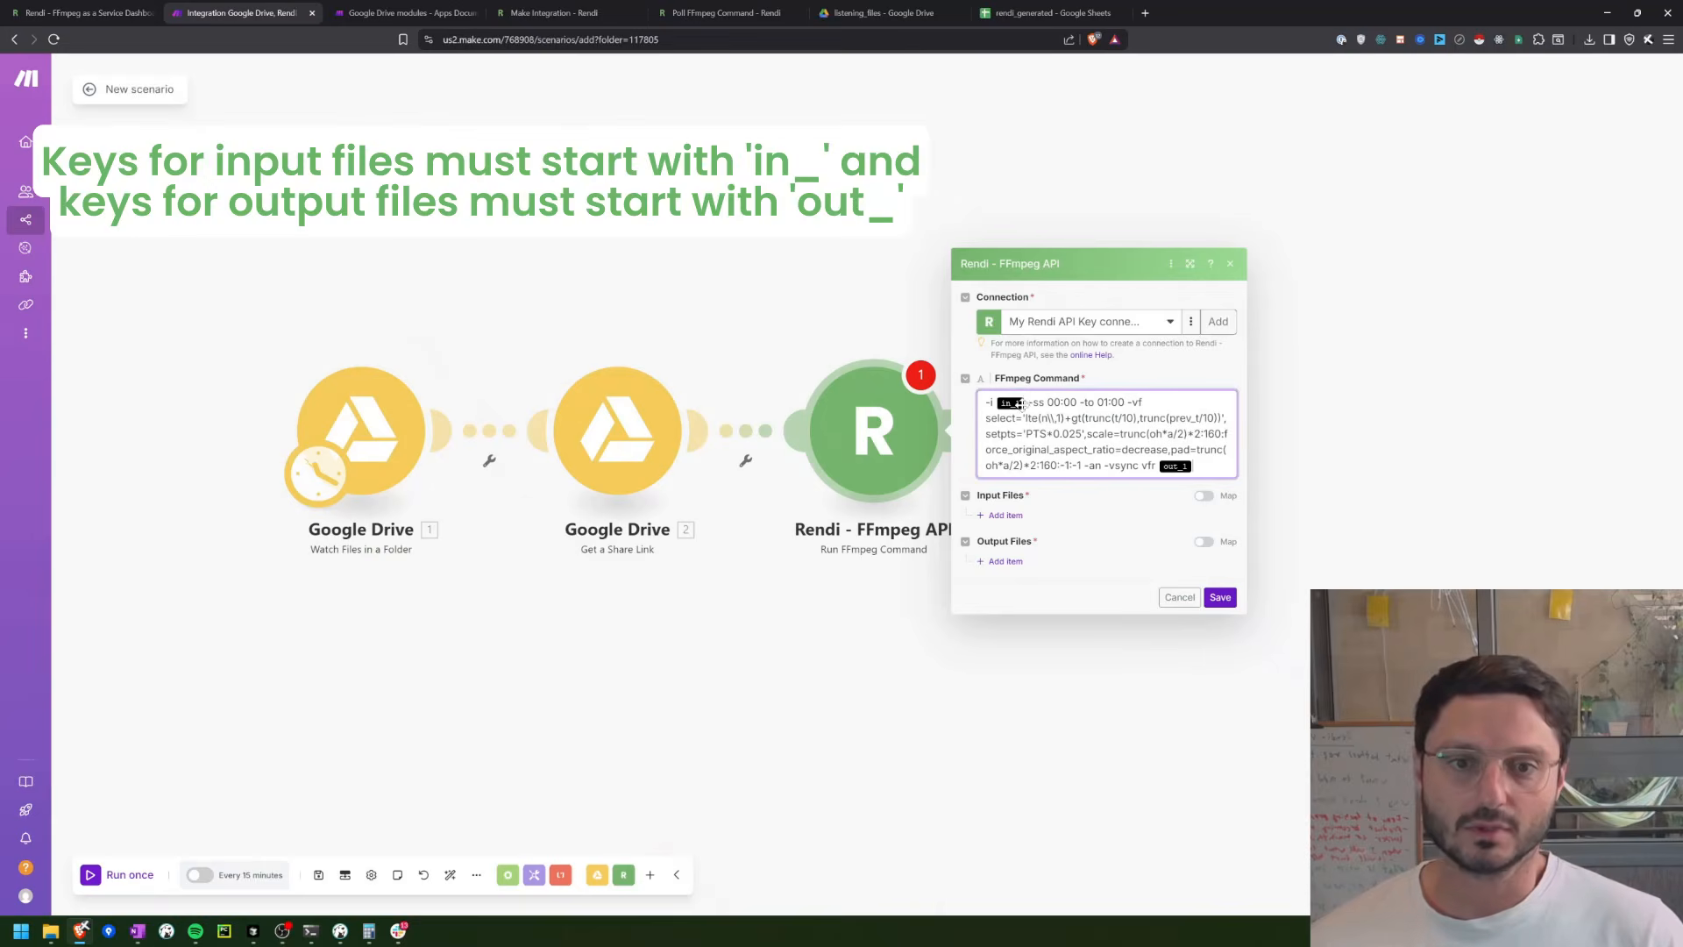
click(1025, 404)
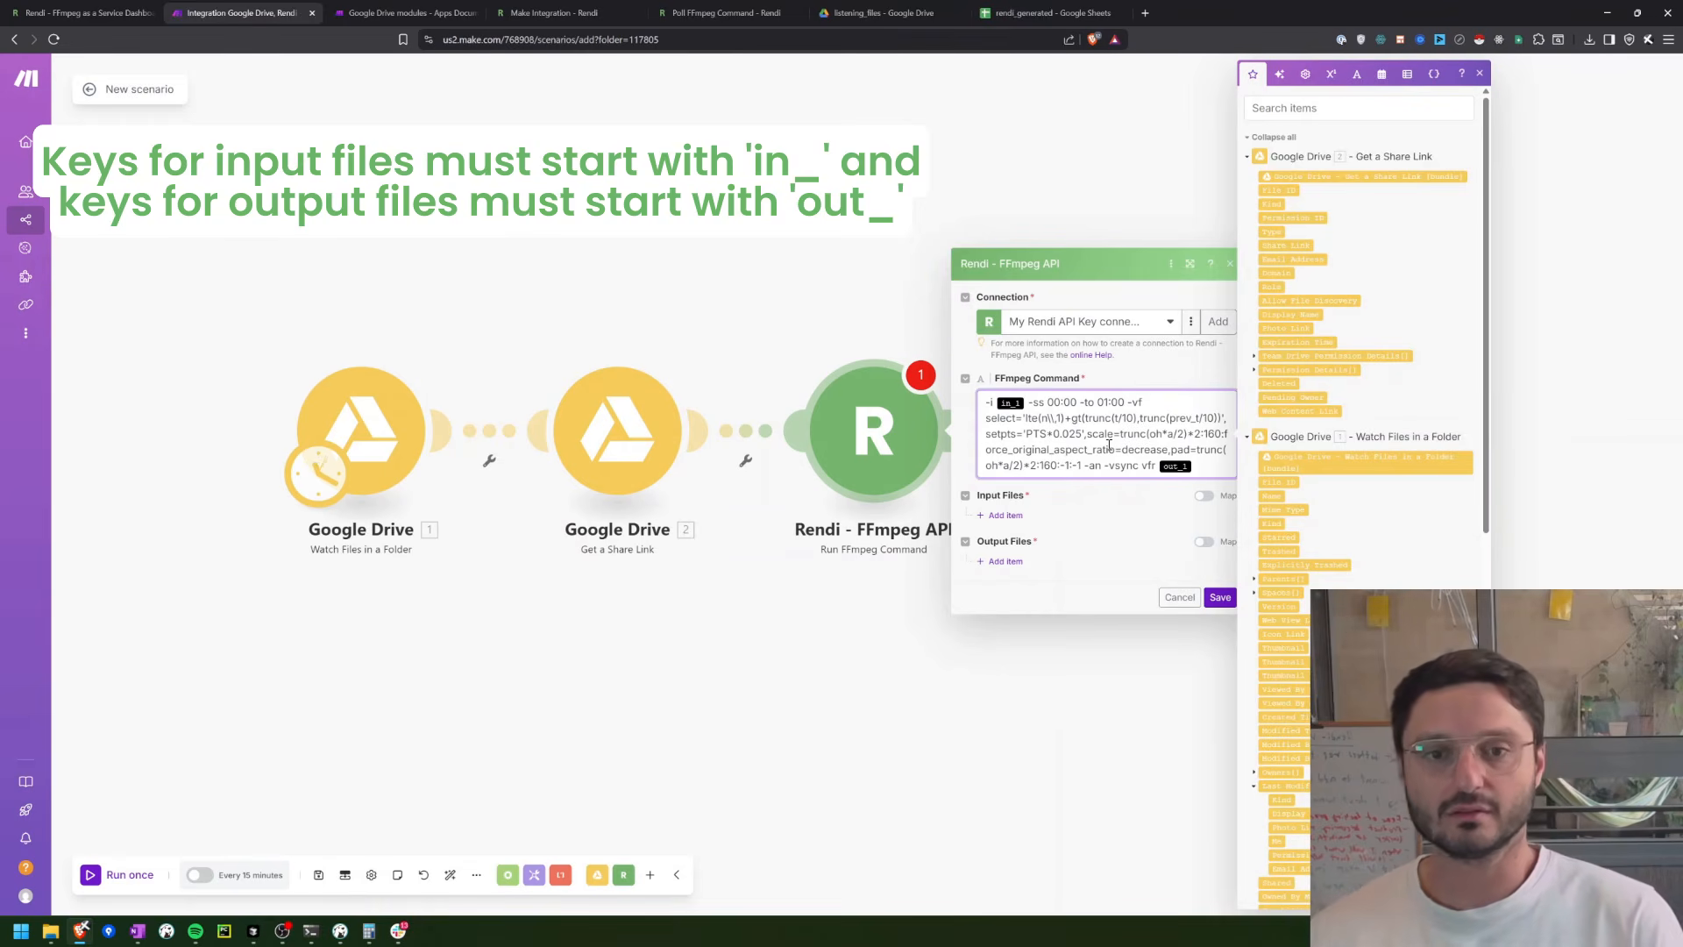
key(BackSpace)
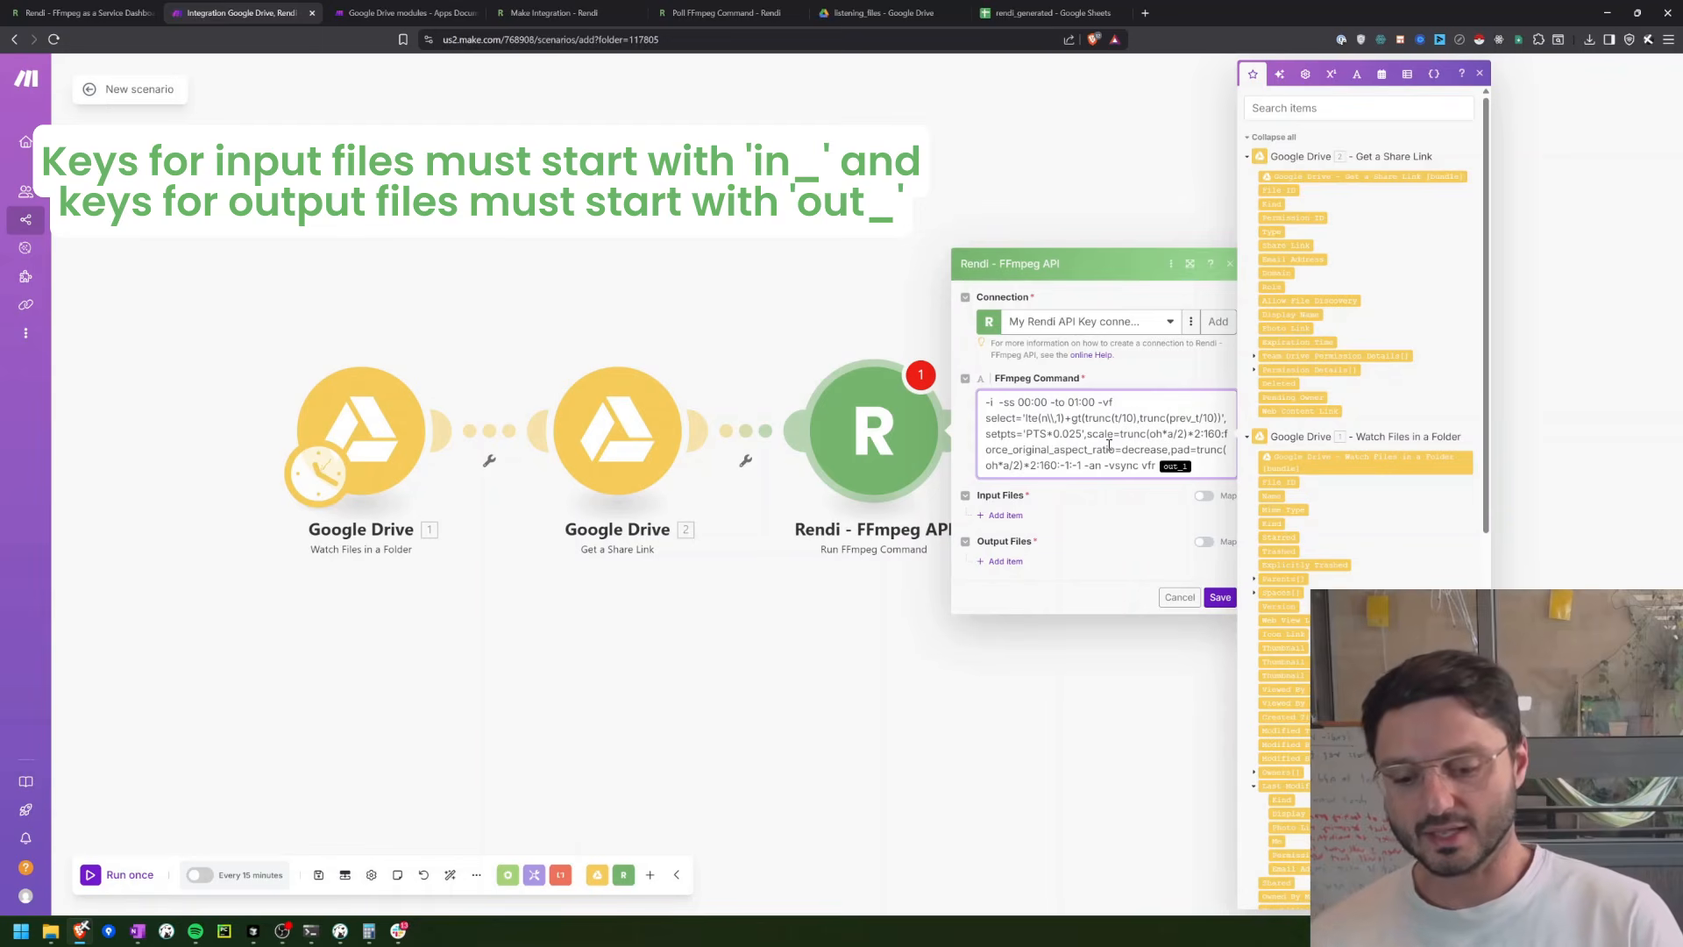
text(\{\)
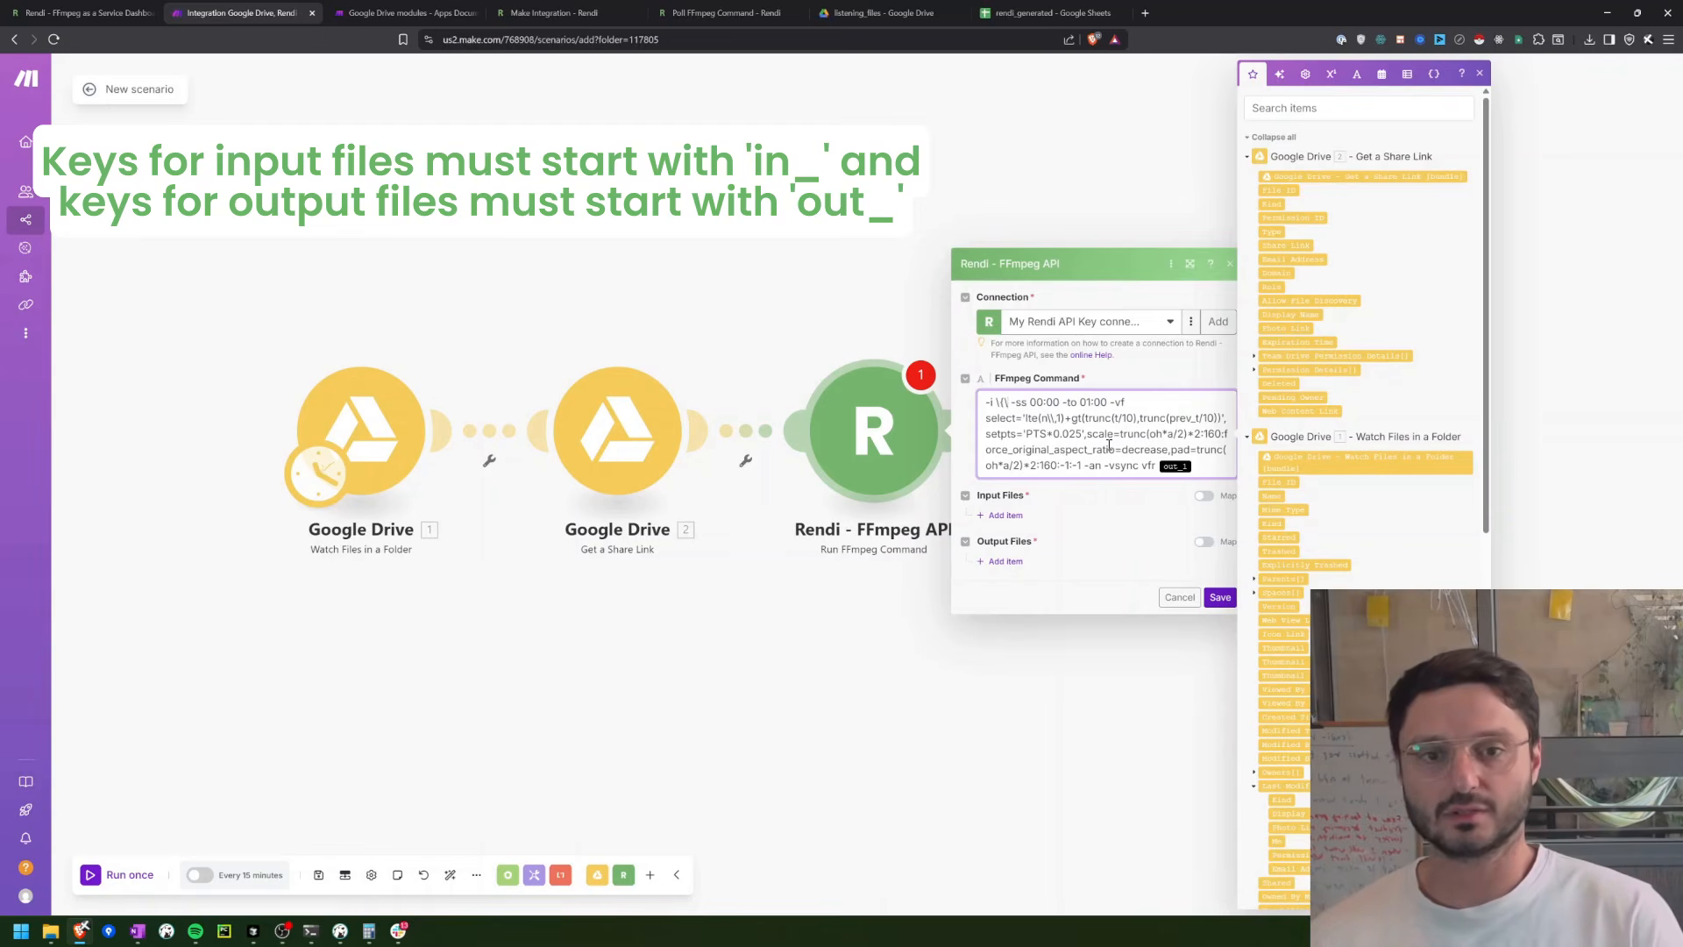
text({\}\})
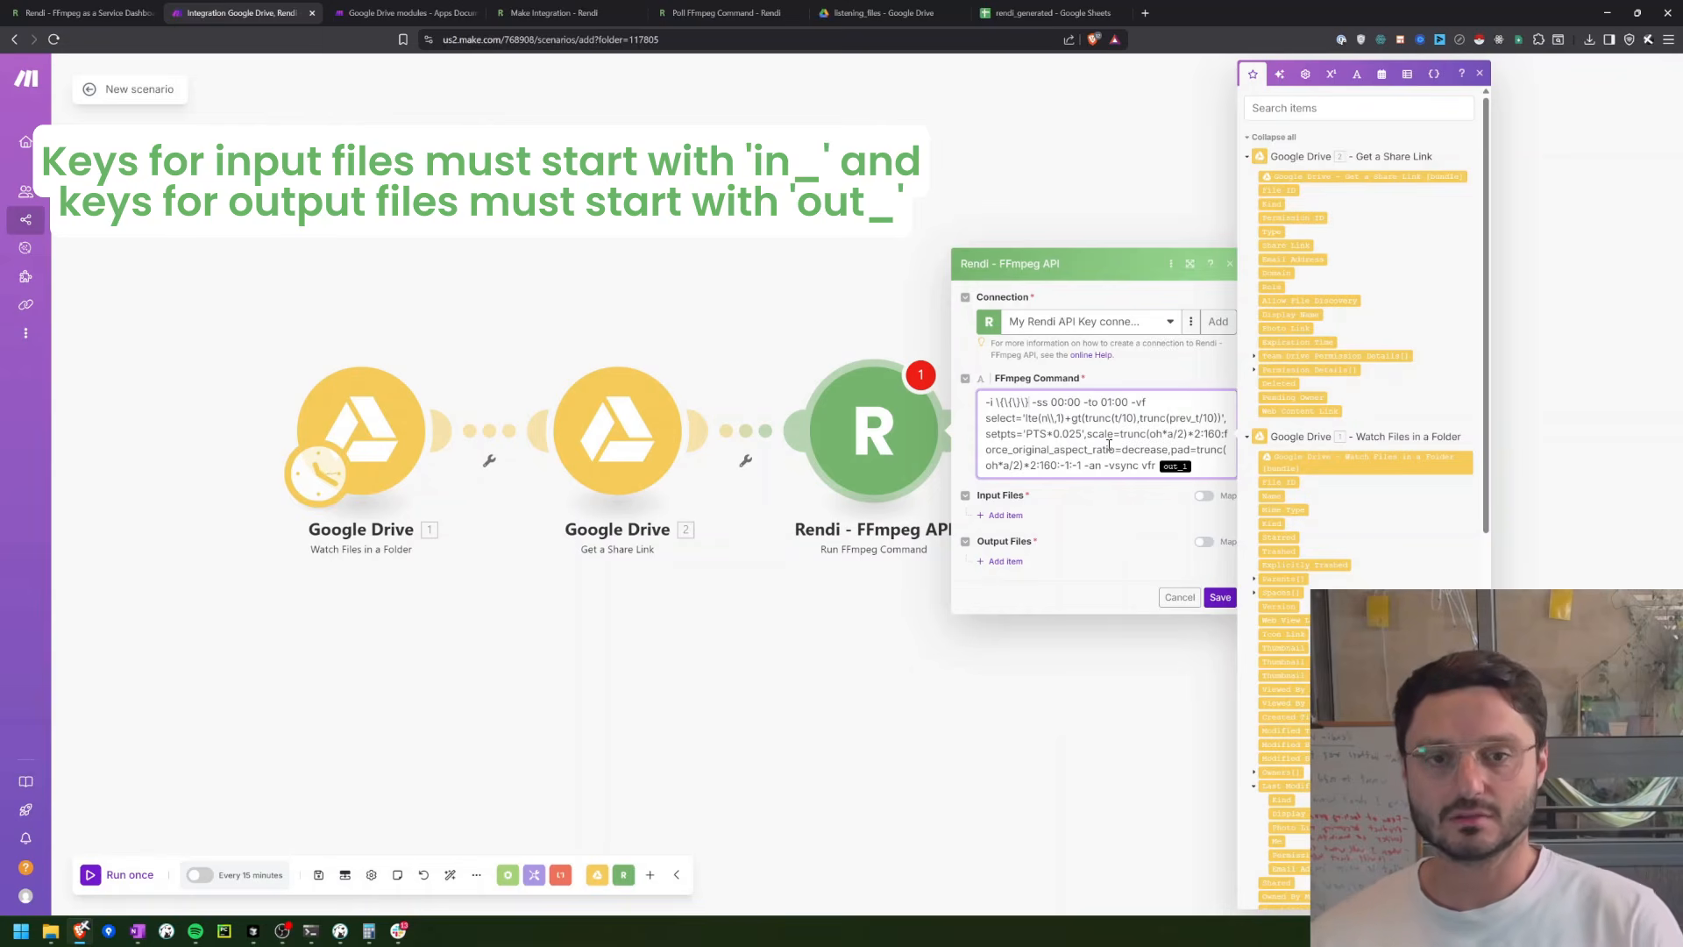
key(BackSpace)
key(BackSpace)
key(BackSpace)
key(BackSpace)
key(BackSpace)
key(BackSpace)
key(BackSpace)
key(BackSpace)
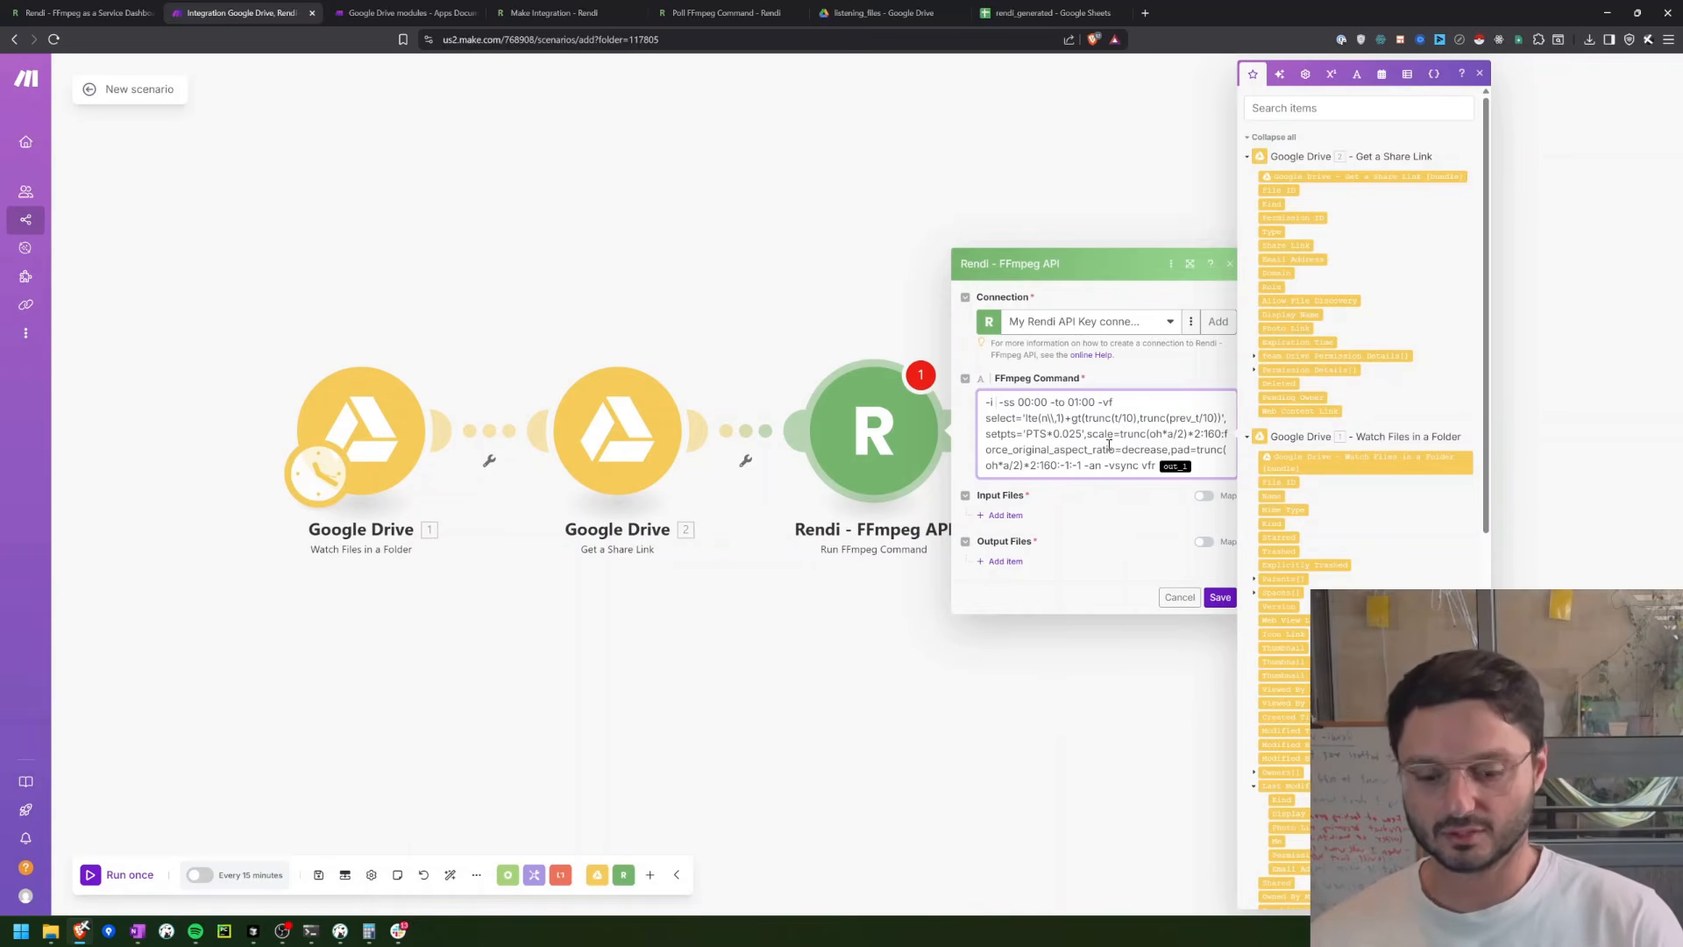
text({{)
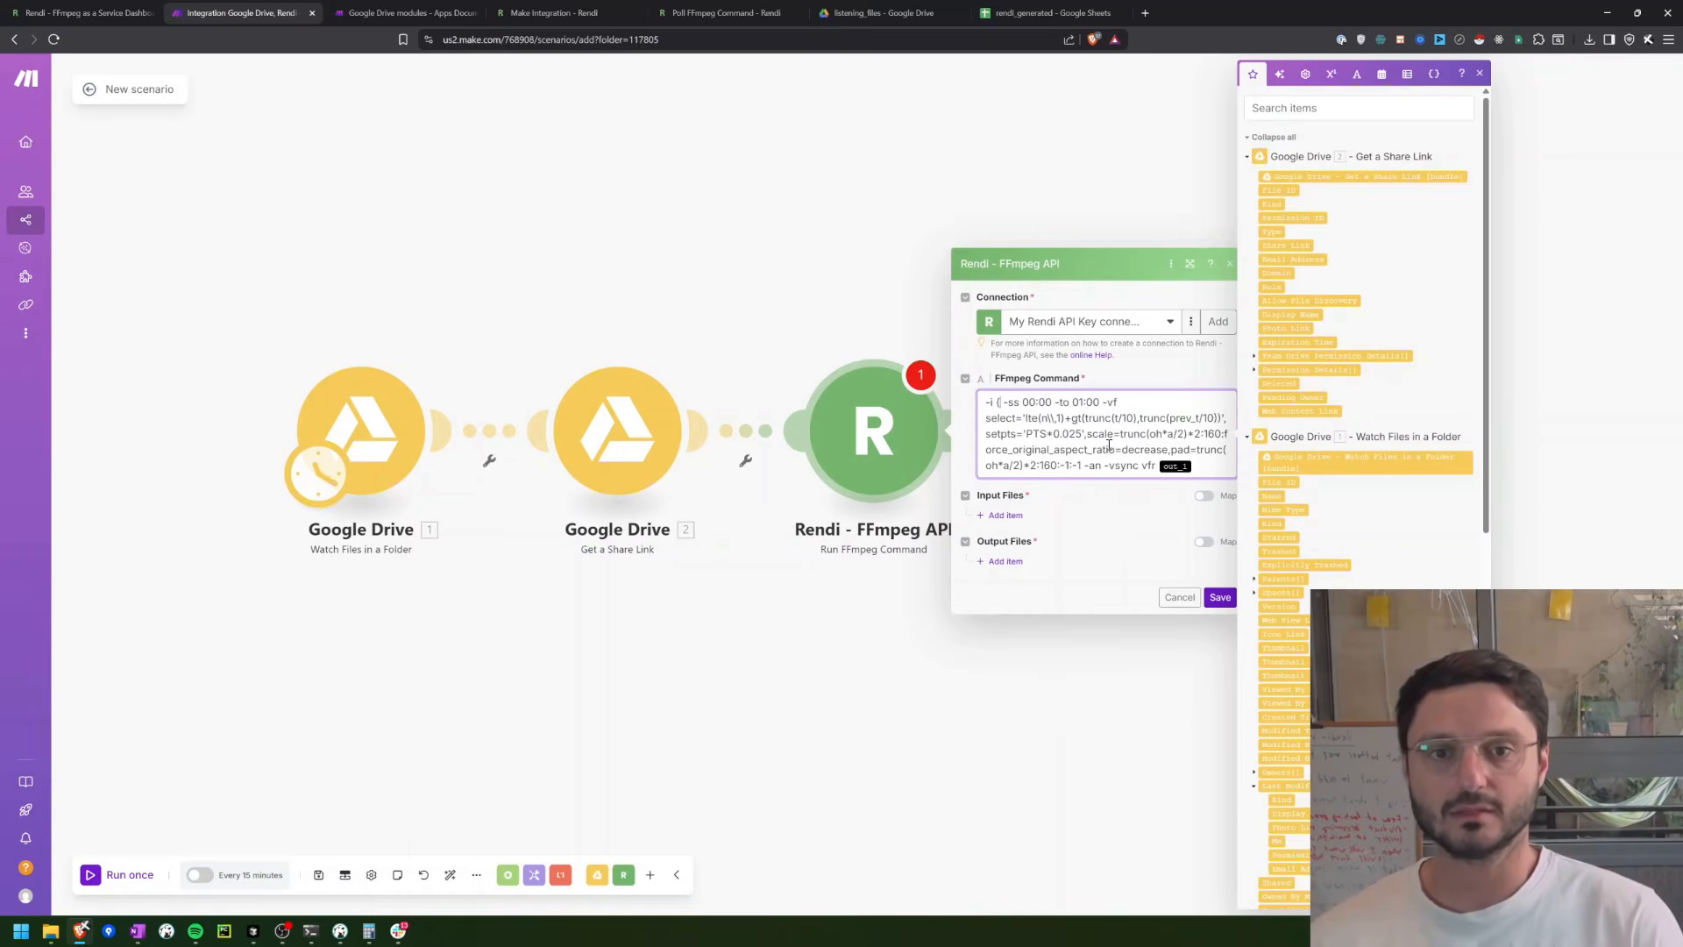
key(BackSpace)
key(BackSpace)
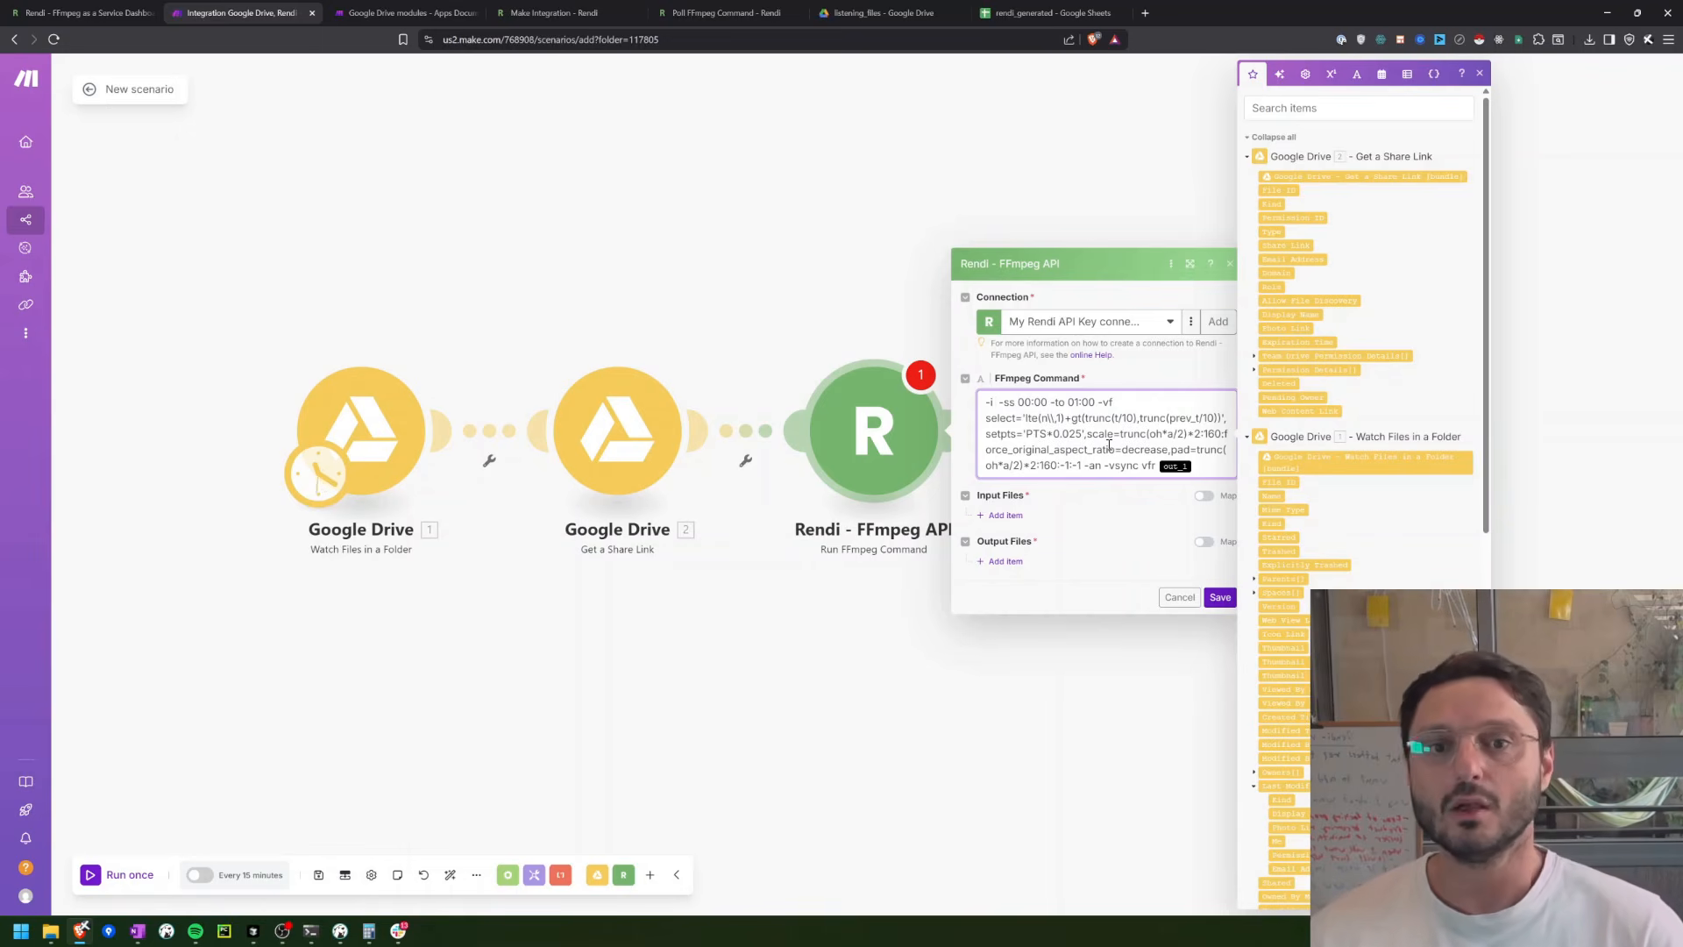
Step: Insert the escaped input placeholder \{\{in_1\}\} after -i in the FFmpeg Command
text(\{\{\)
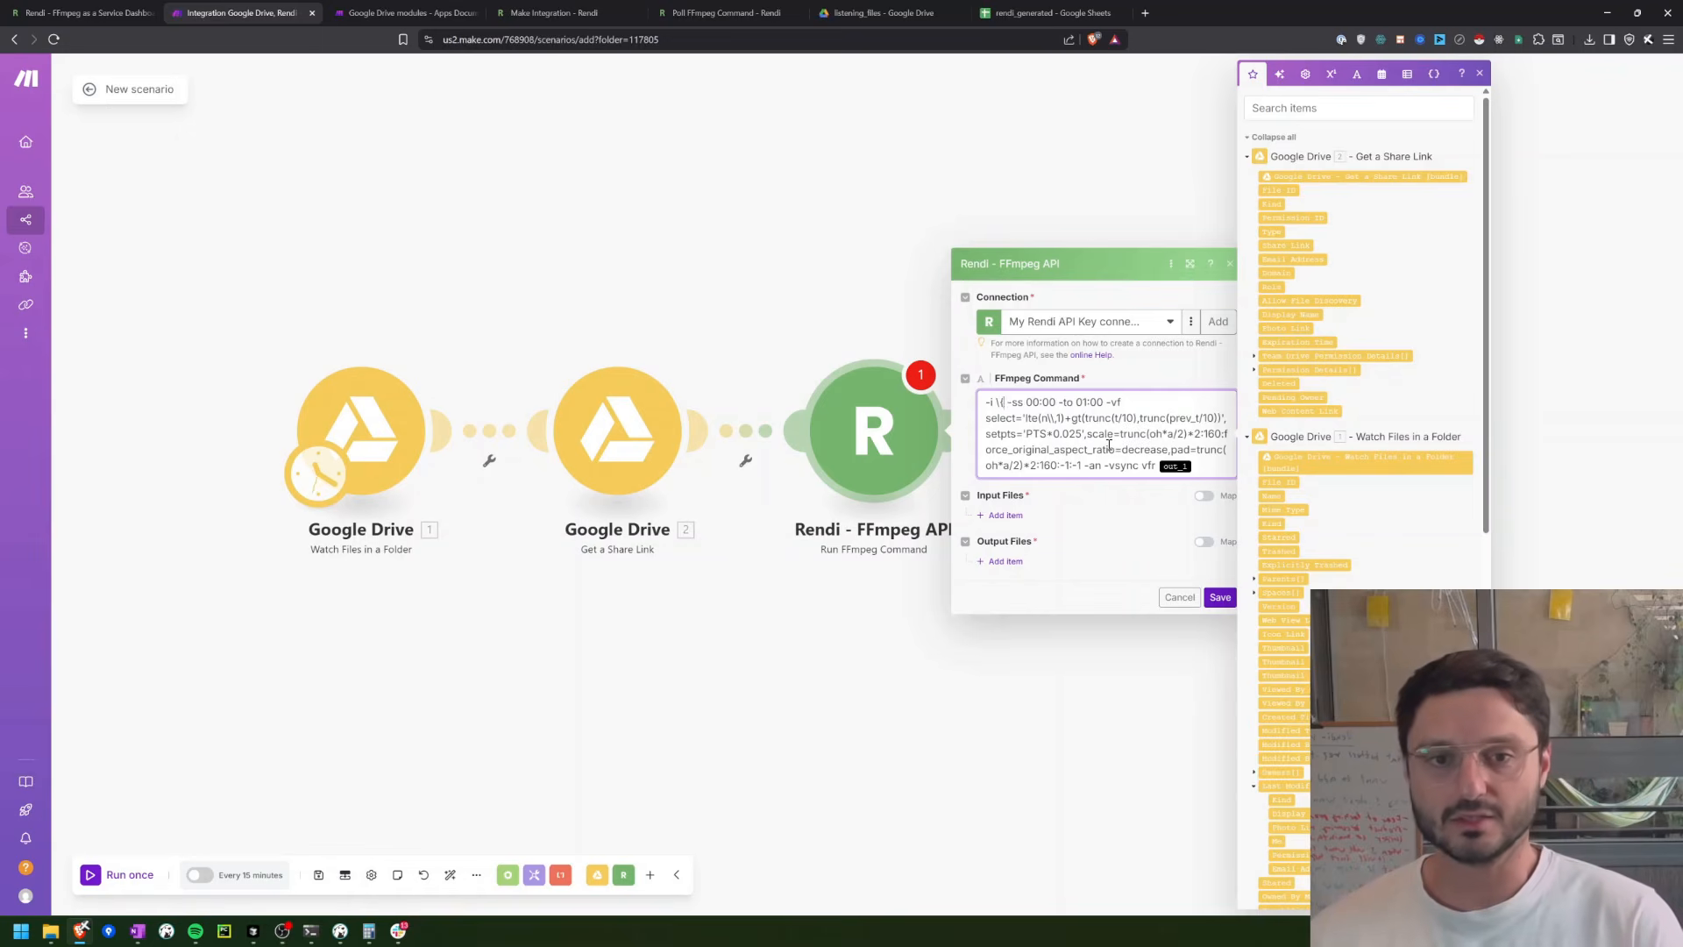
text(}\})
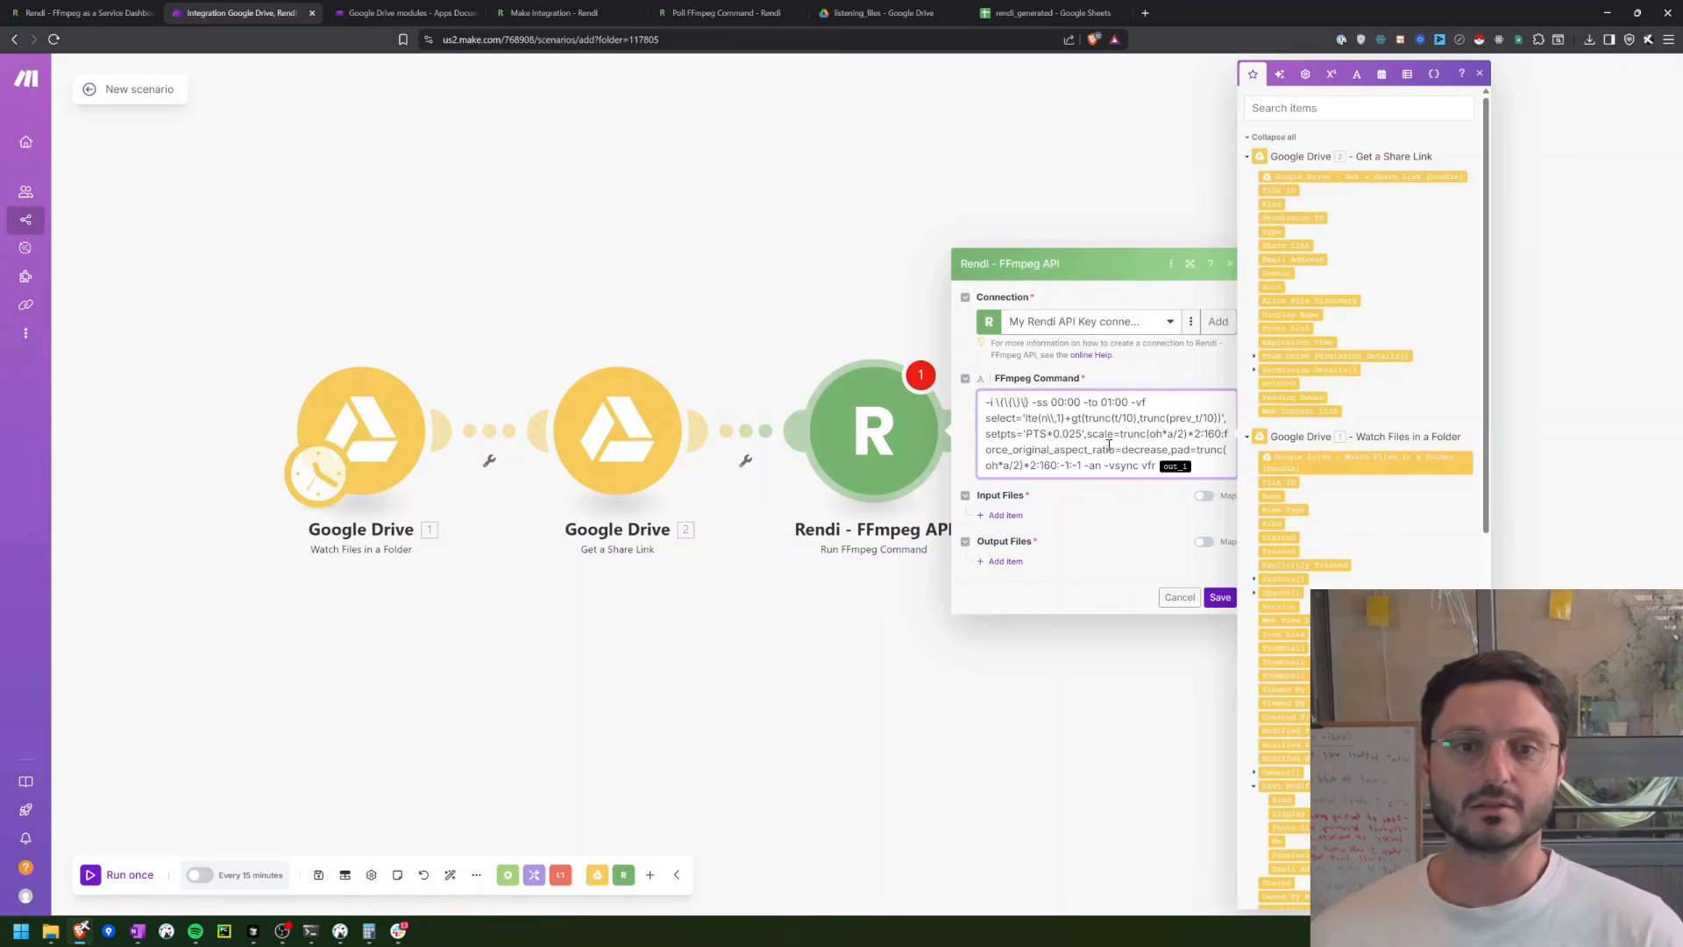
text(in)
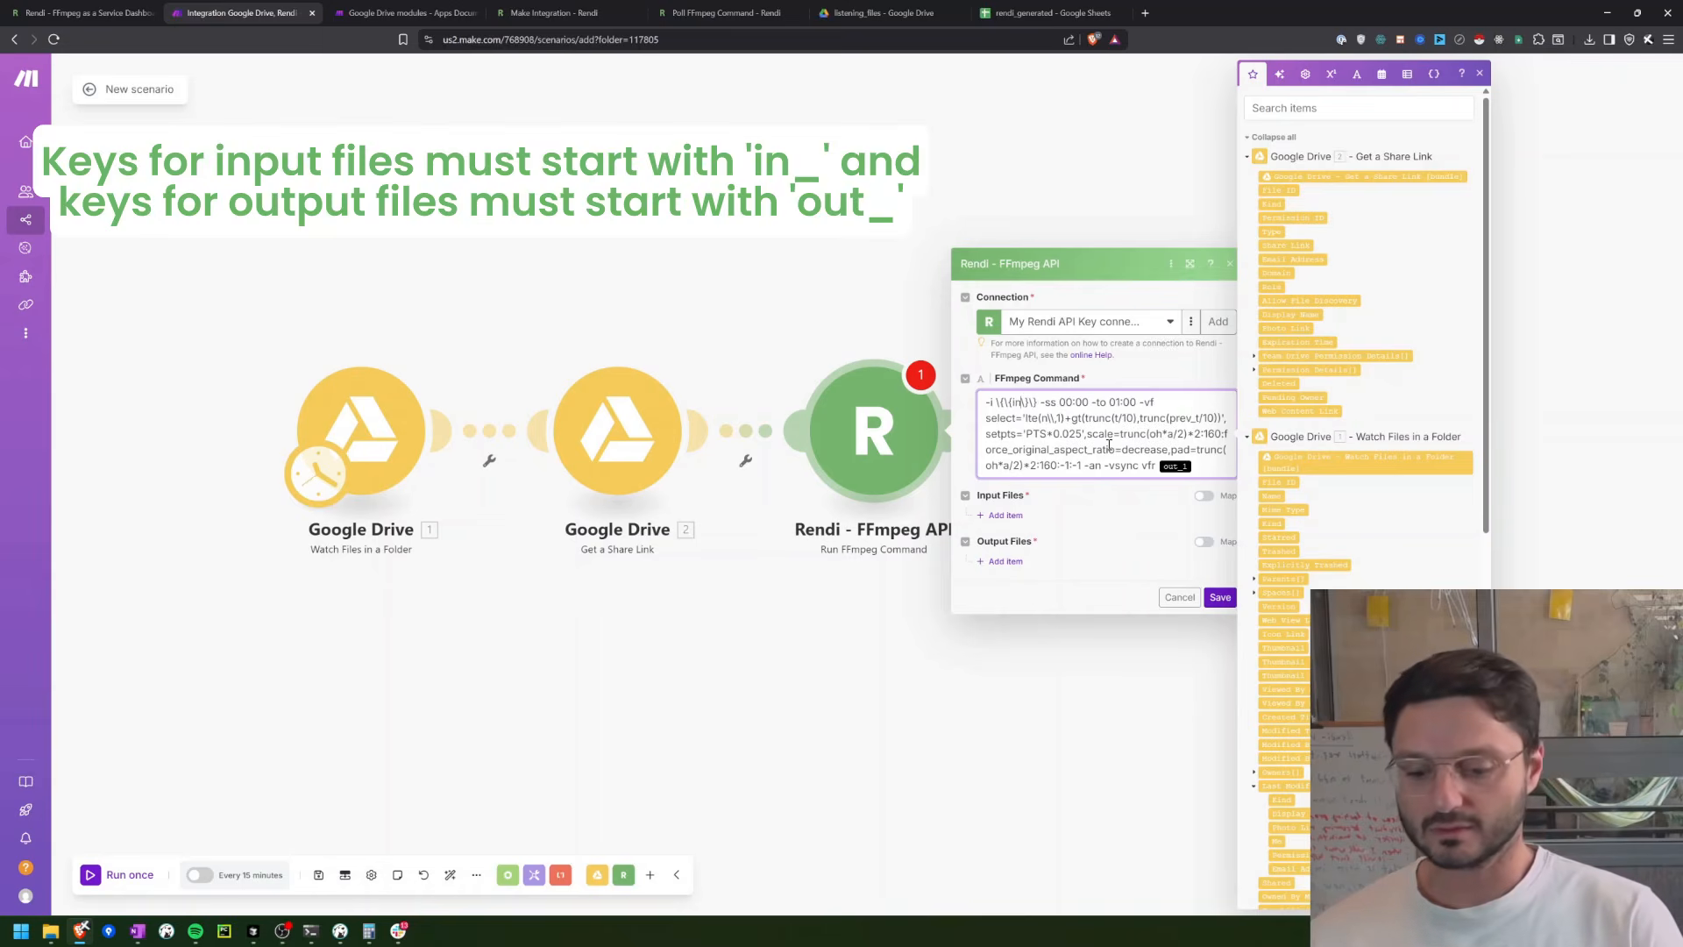
text(_1)
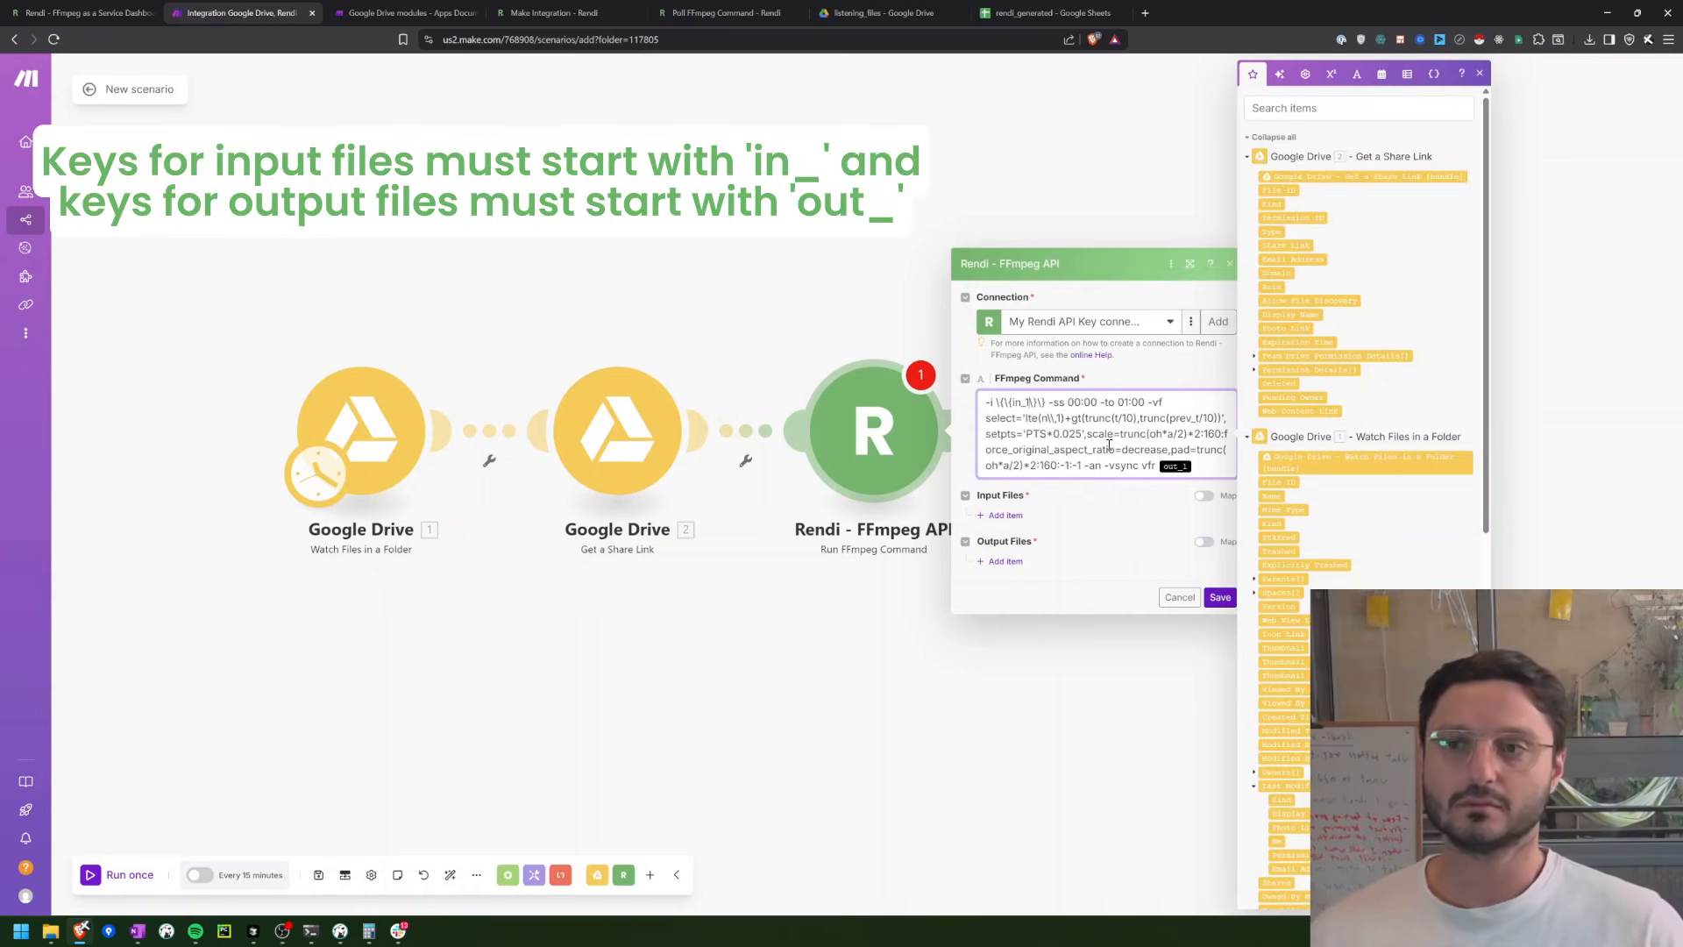
Step: Replace the out_1 variable at the end of the FFmpeg Command with the escaped placeholder \{\{out_1\}\}
click(80, 12)
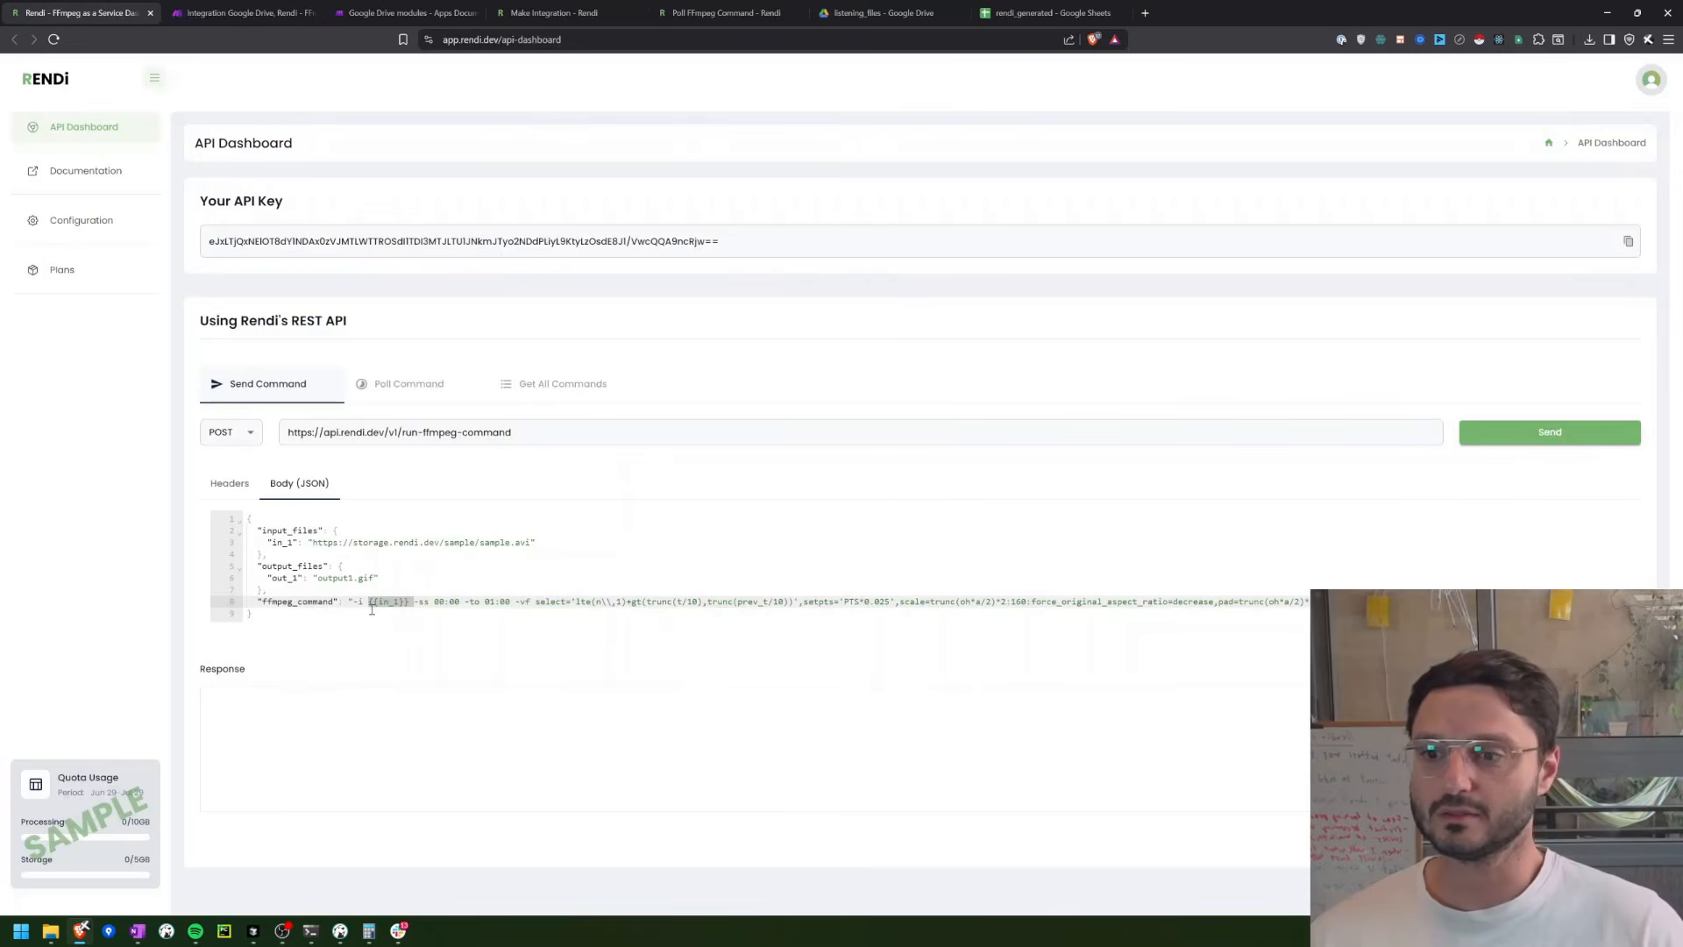
click(237, 12)
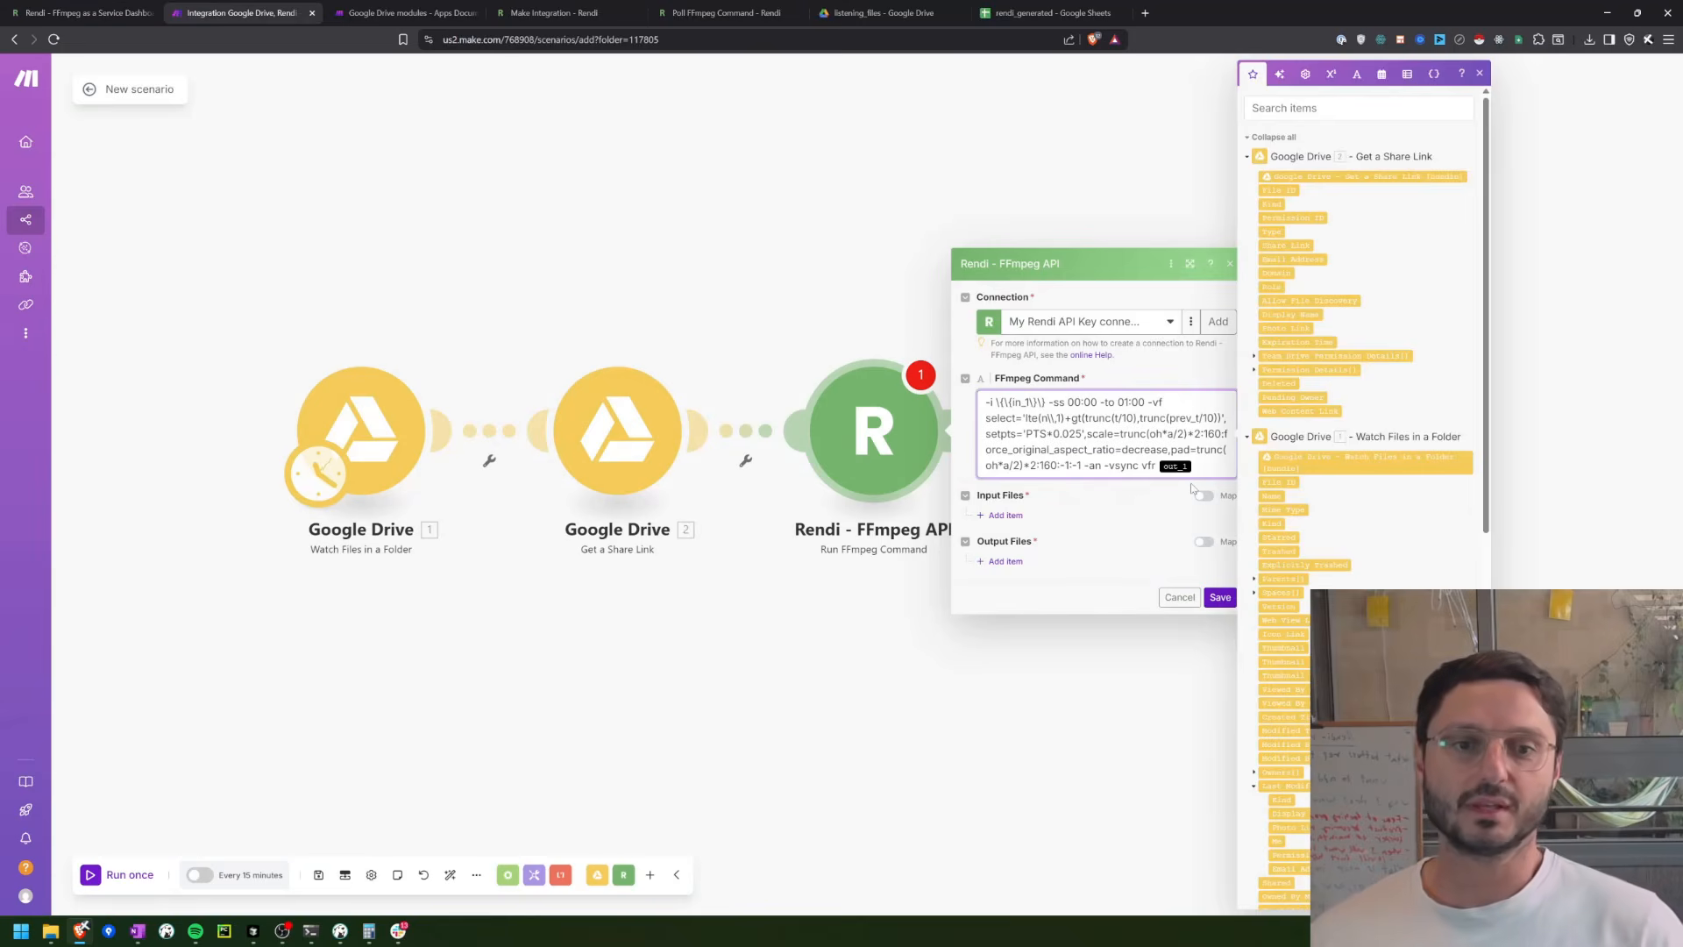
key(BackSpace)
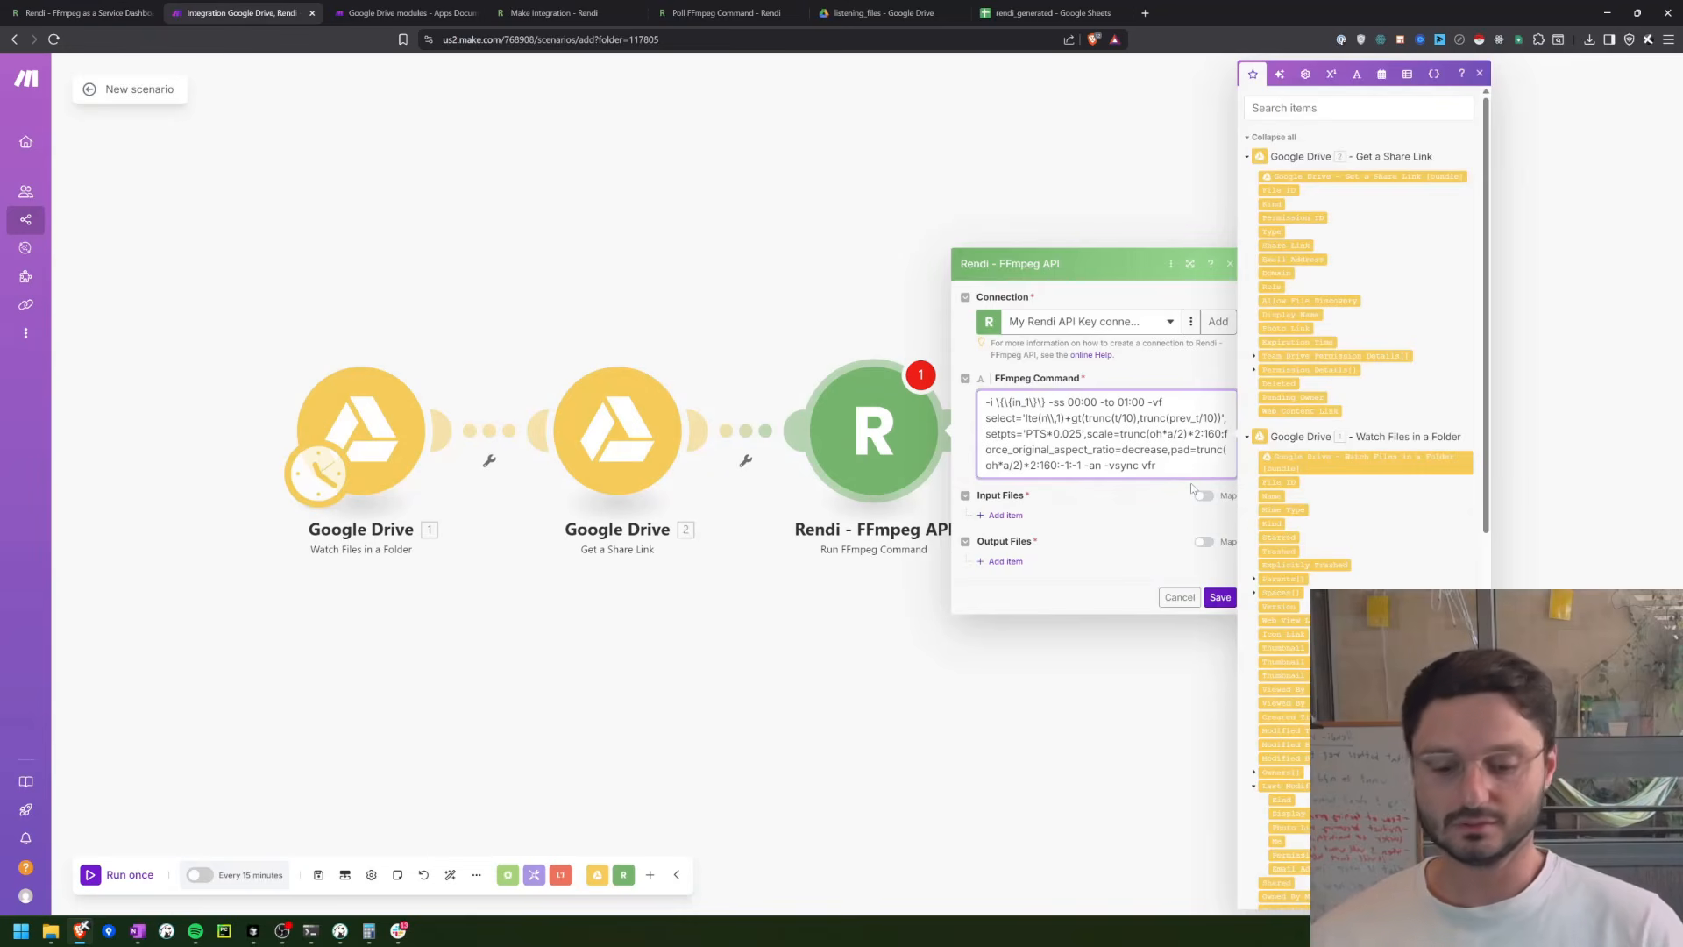
text(\{)
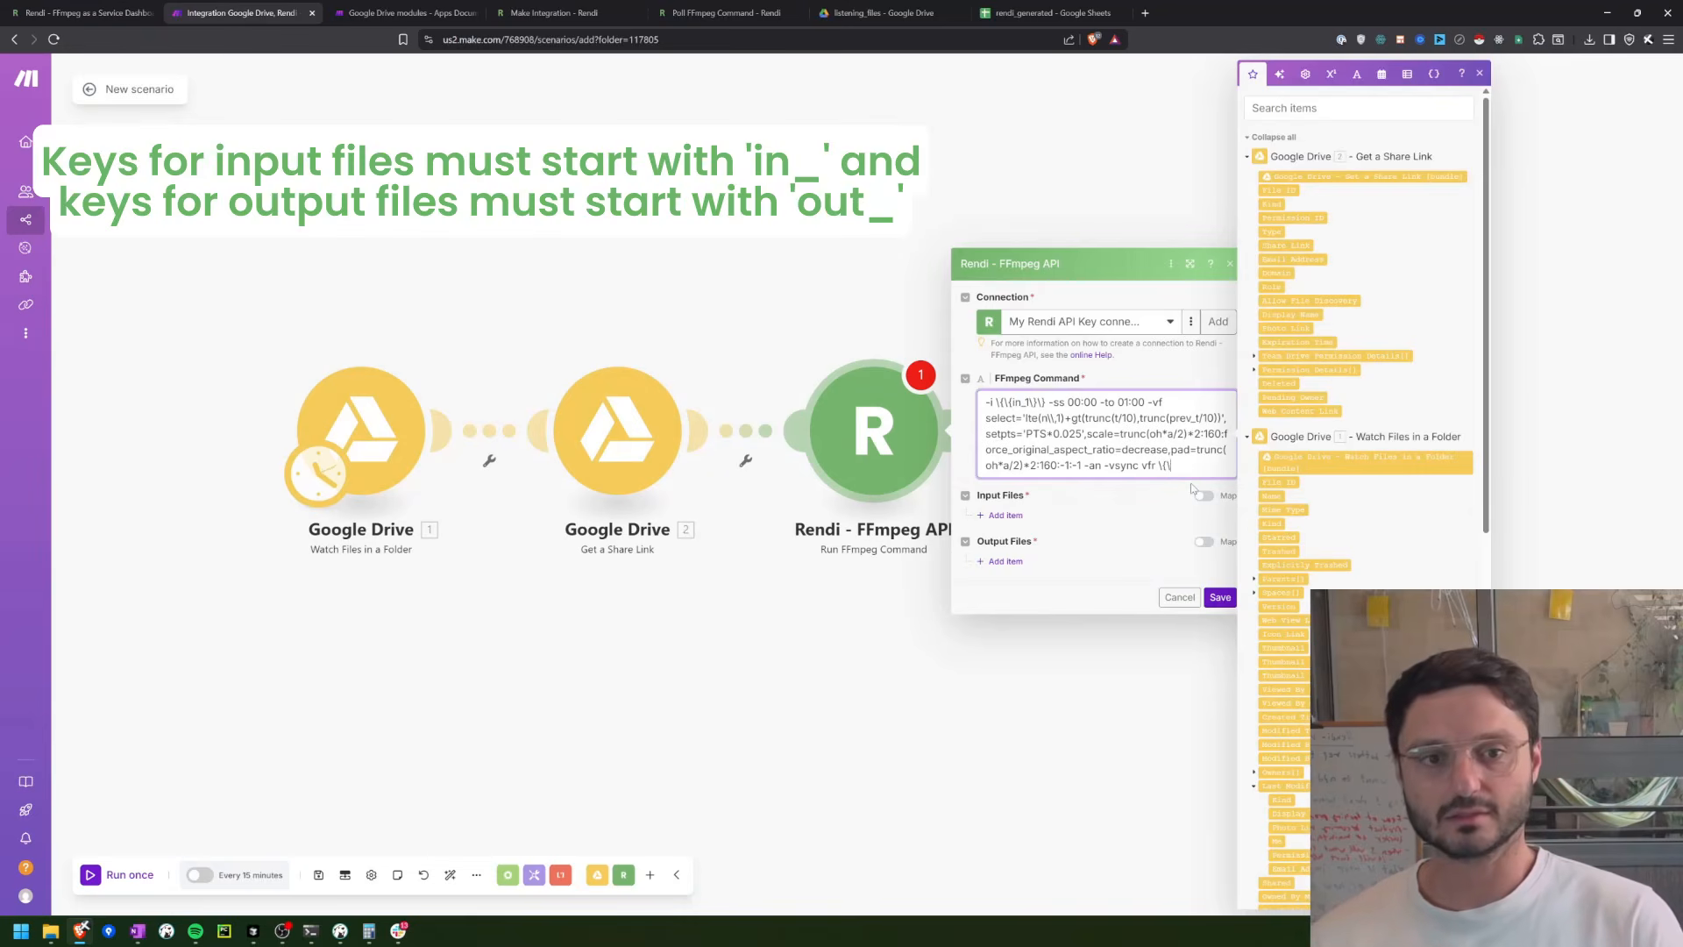
text(\{\}\})
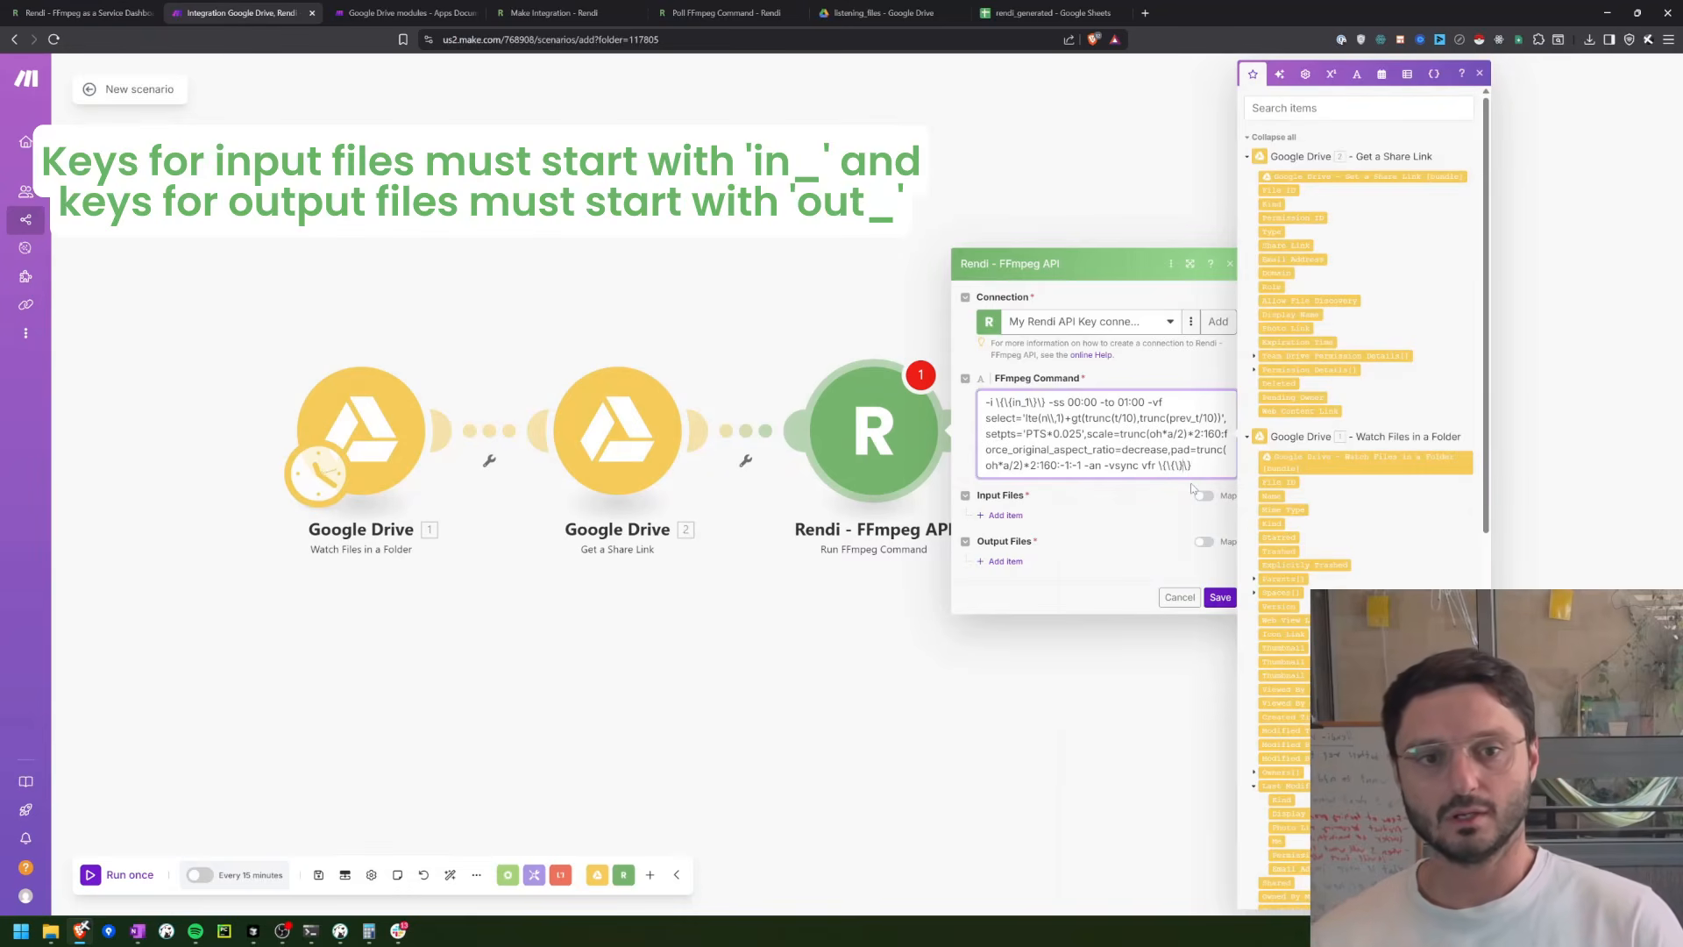
text(out_1)
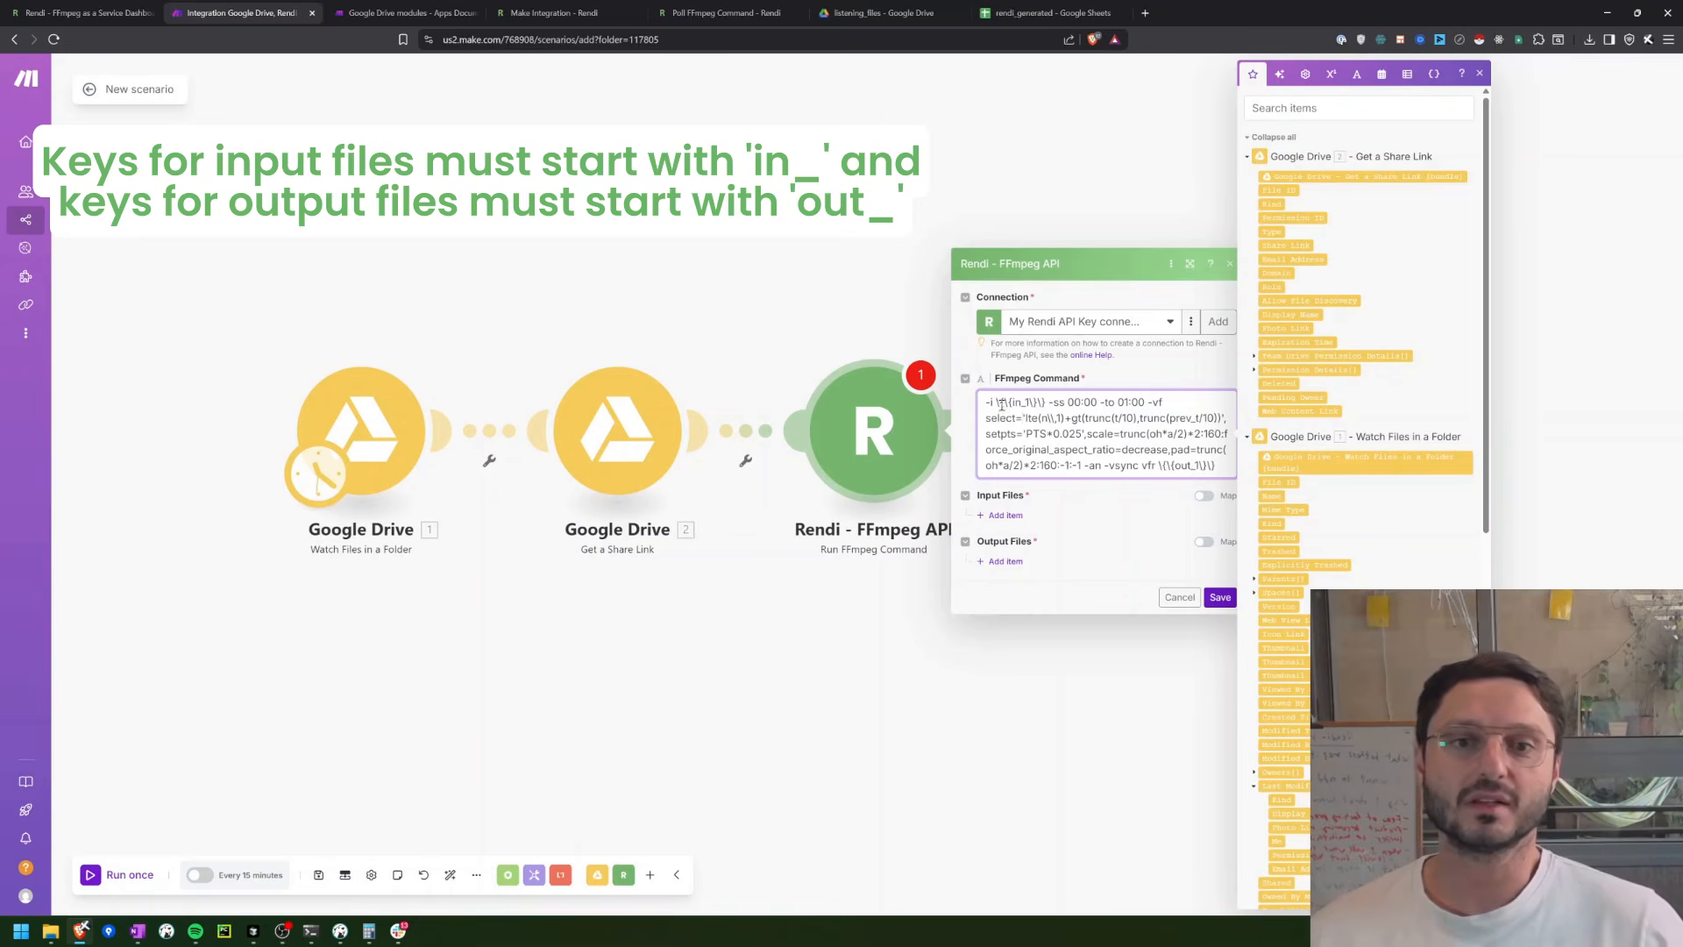
drag(1001, 404, 1033, 403)
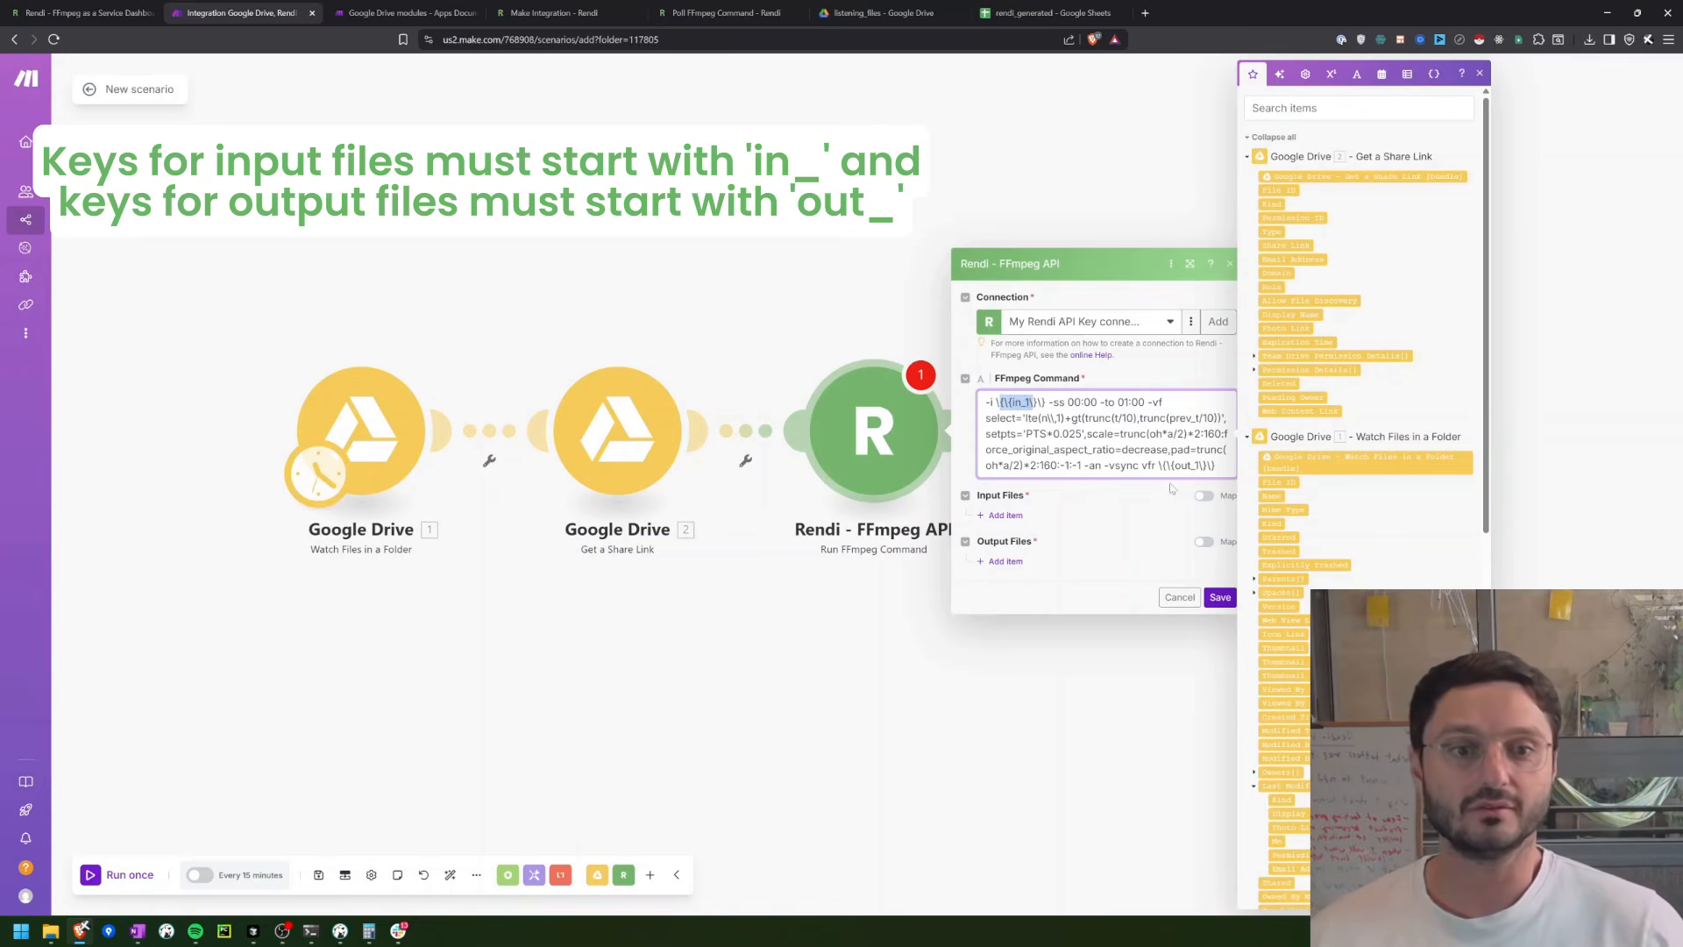
drag(1157, 466, 1226, 462)
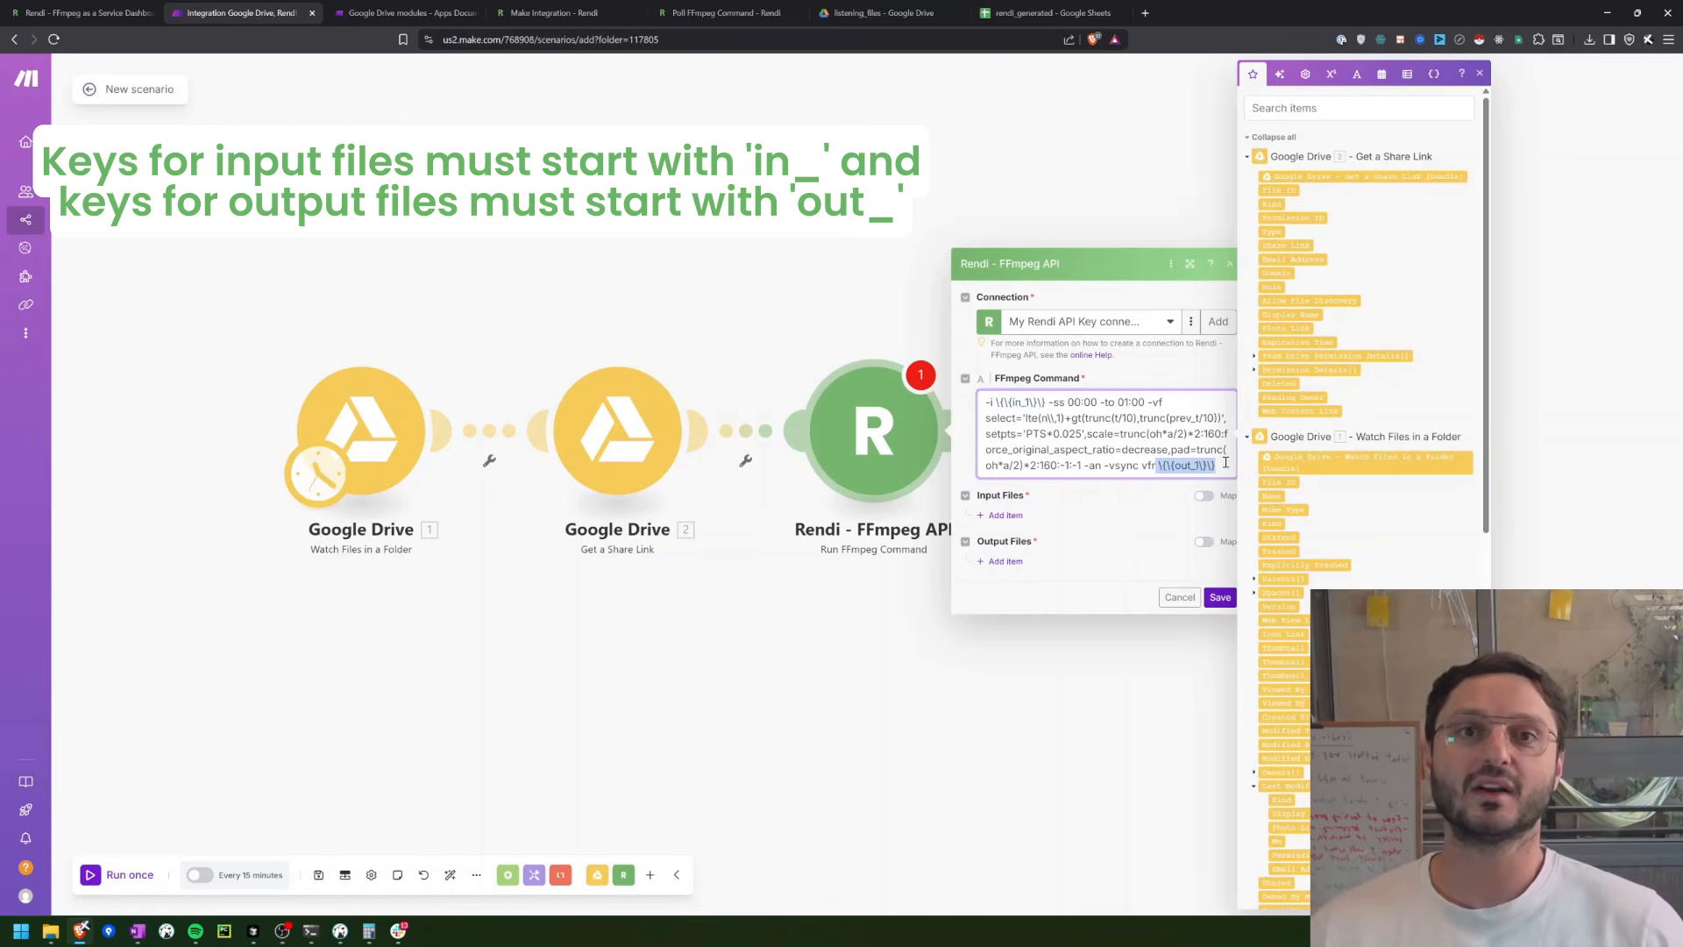
click(1006, 495)
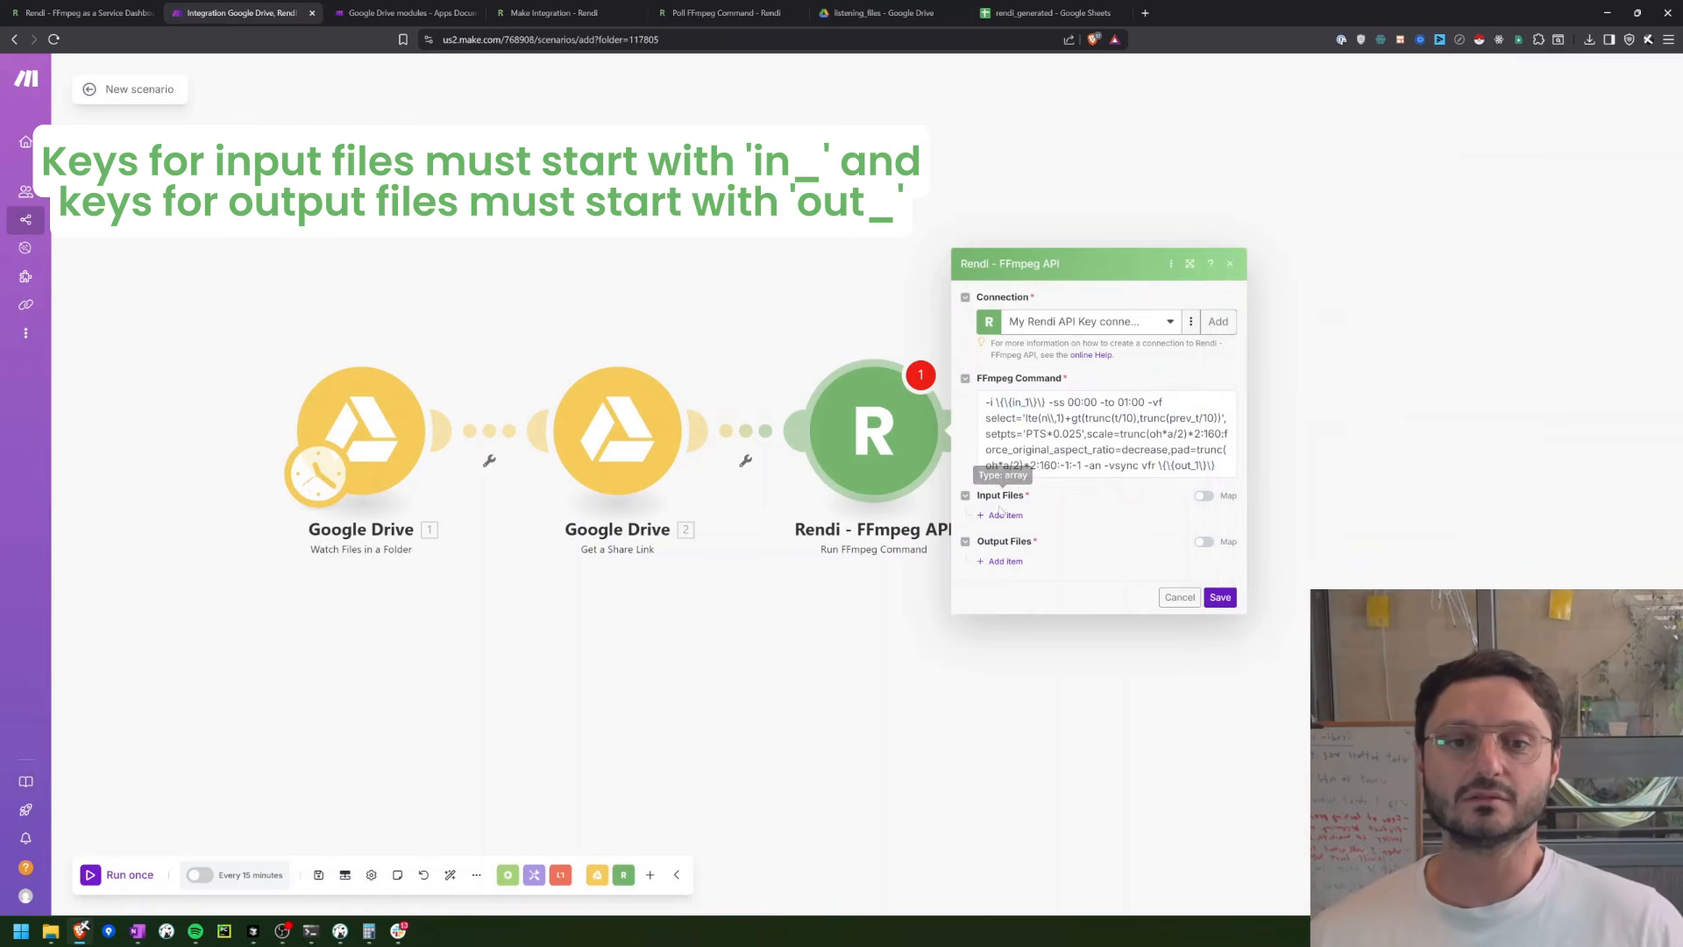
Step: Add an input file item with key in_1 and map its value to Web Content Link from the Get a Share Link module
click(1000, 517)
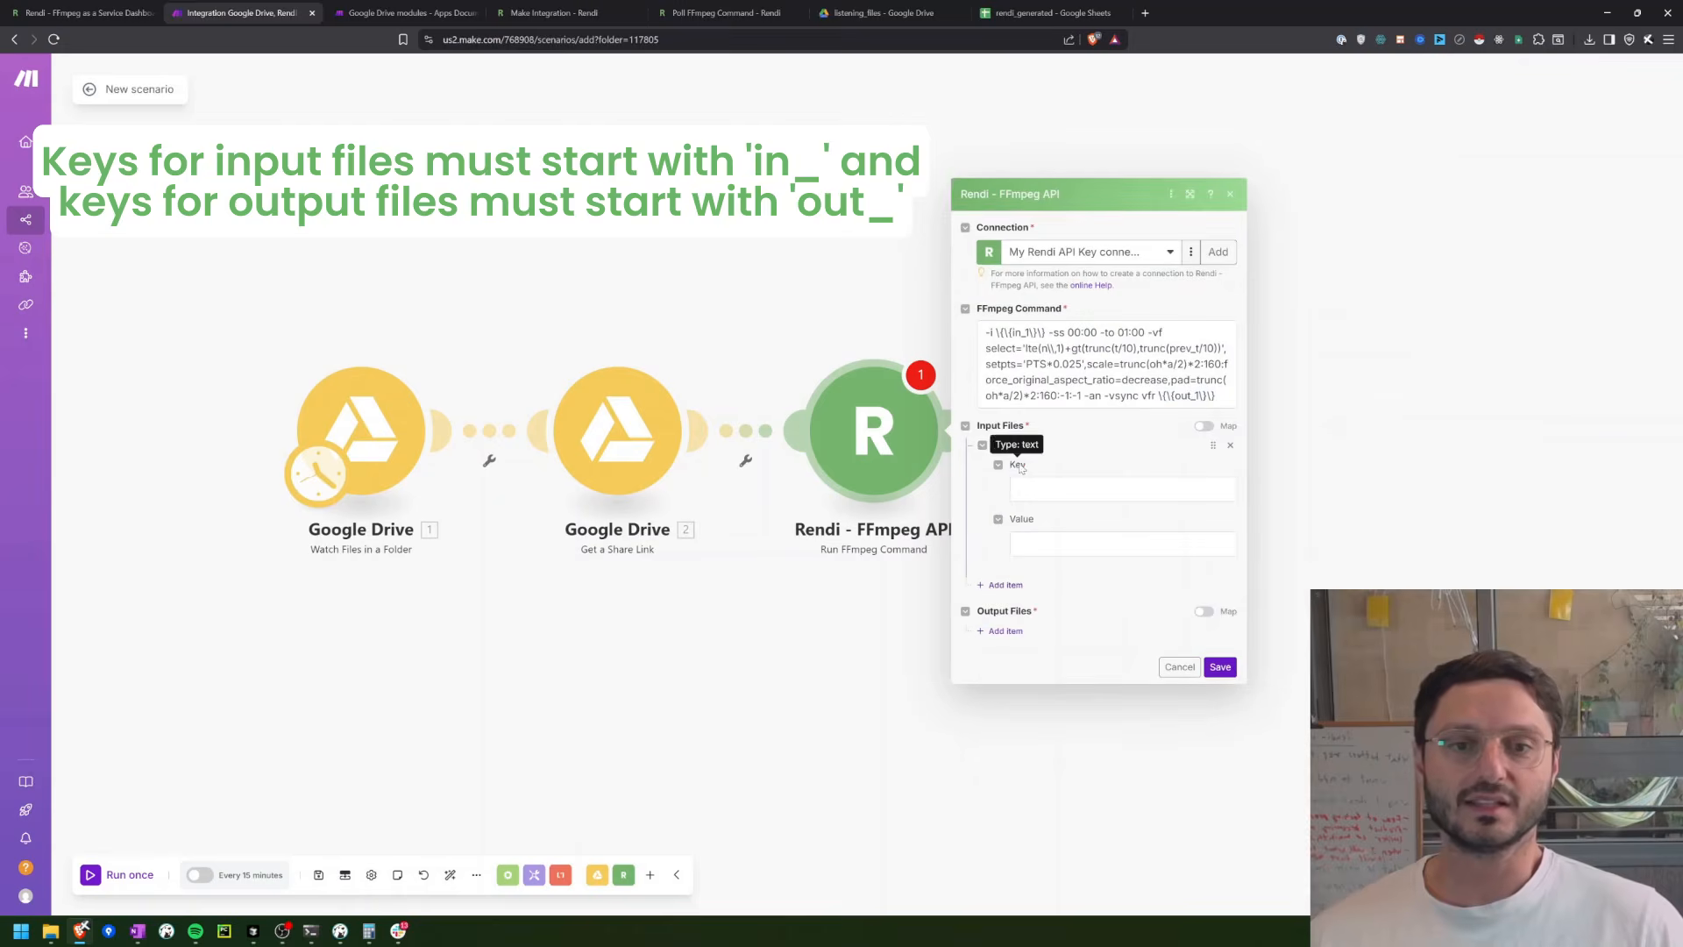
click(1022, 492)
text(in_1)
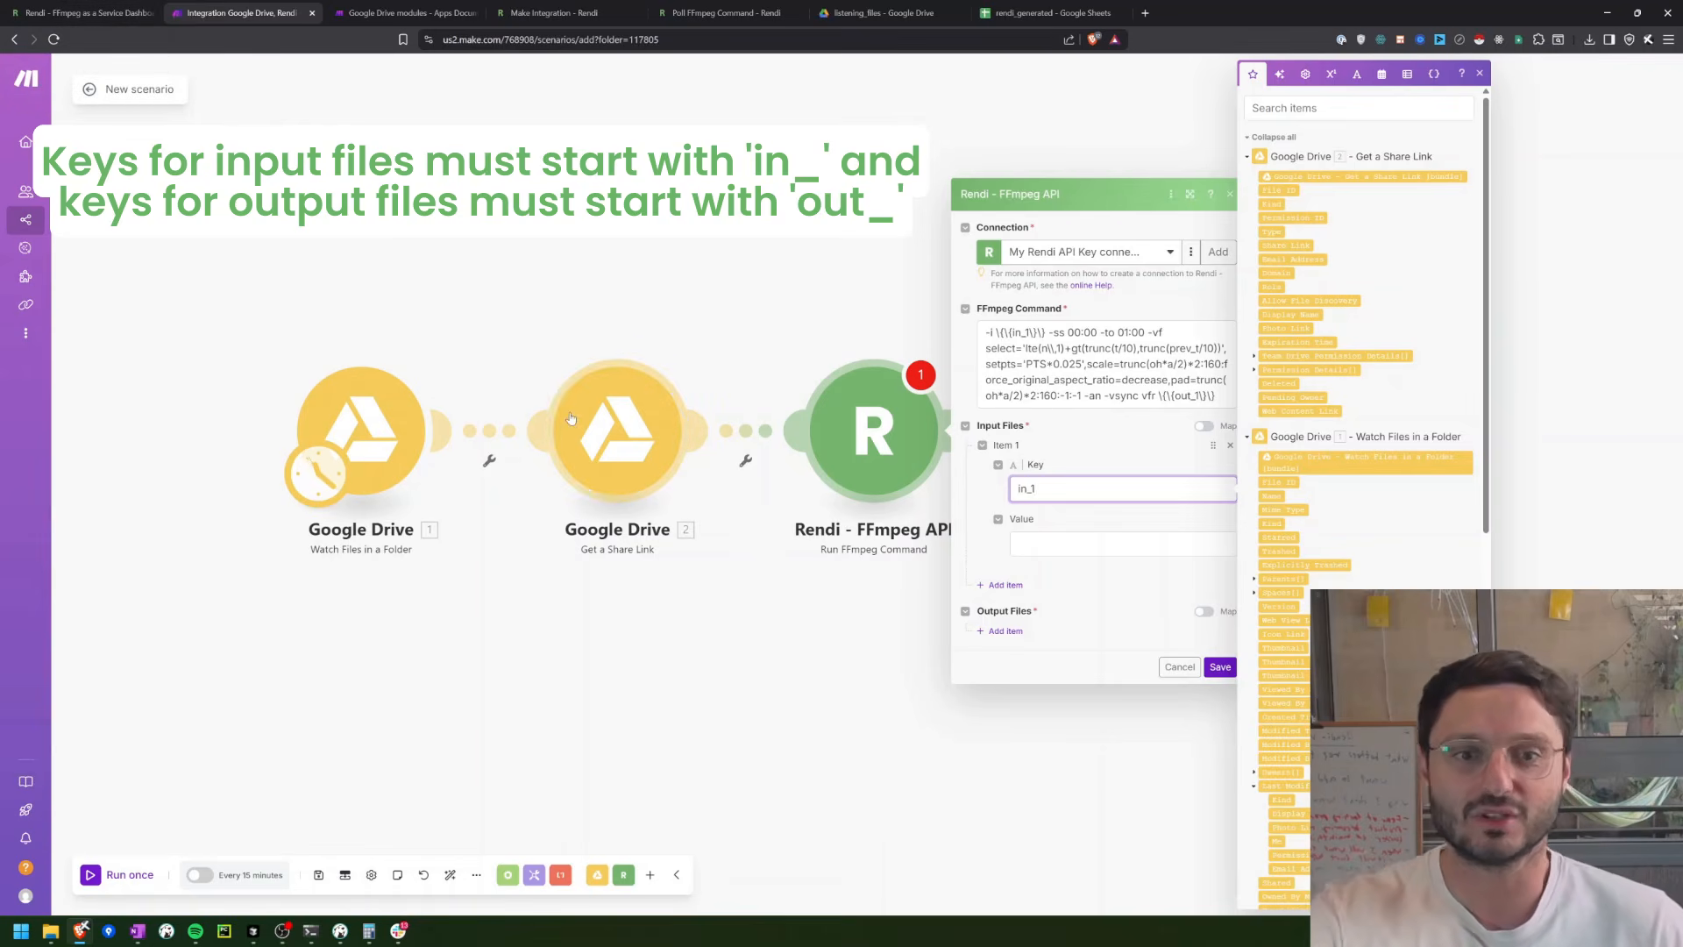
click(1073, 544)
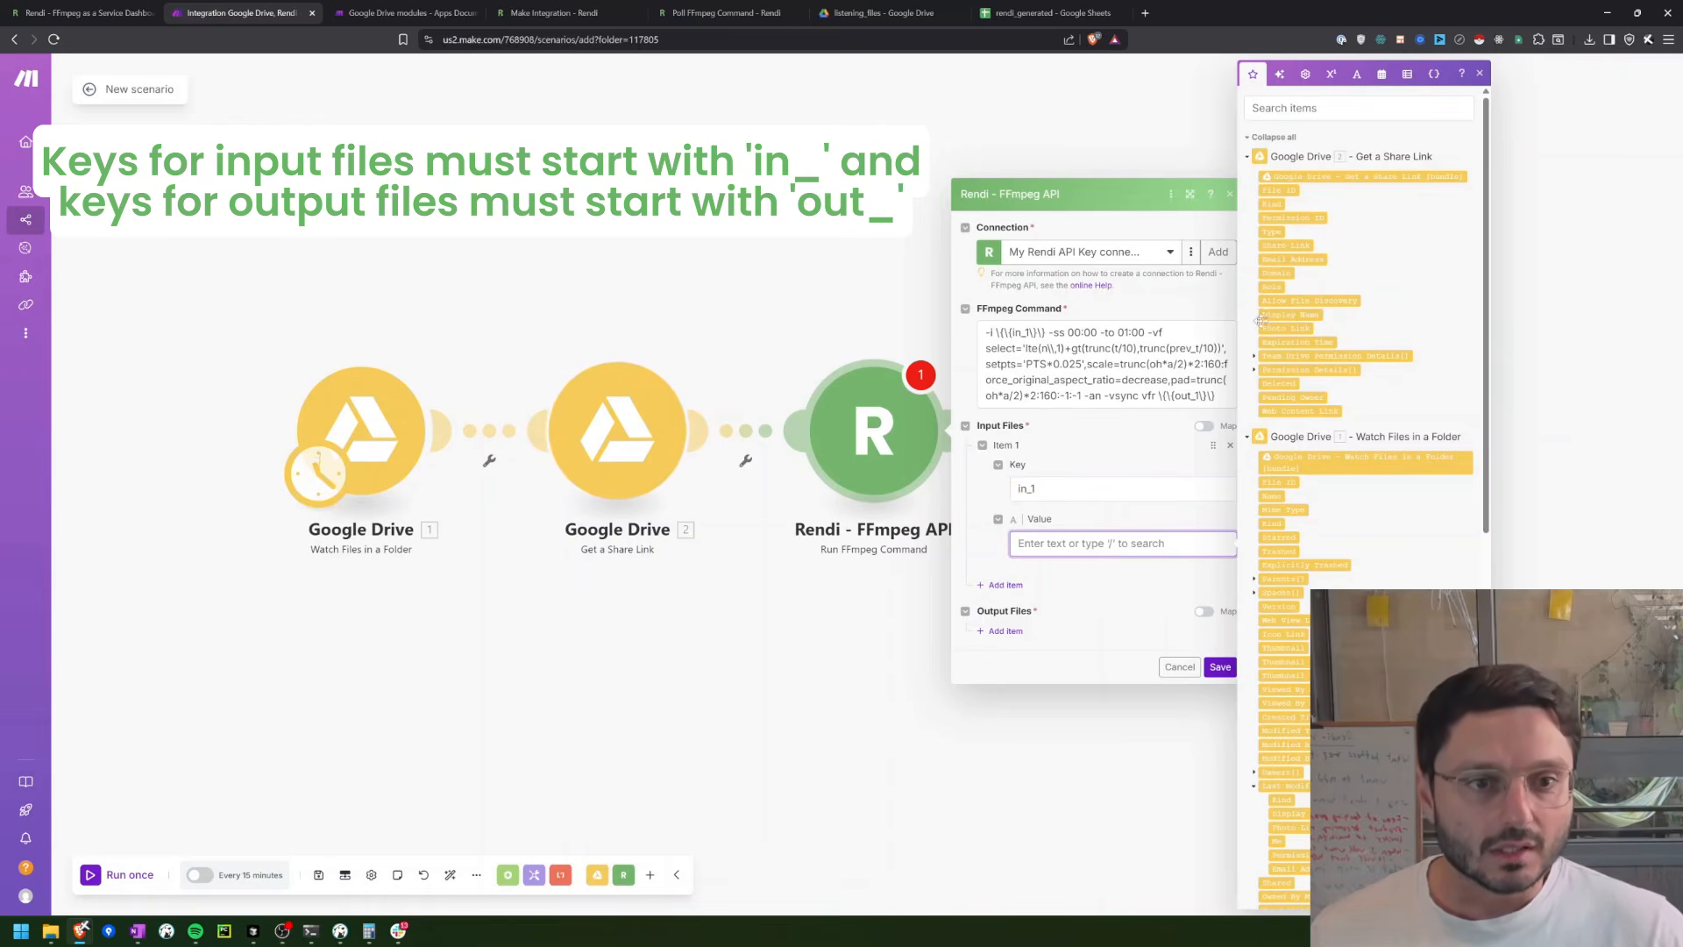
drag(1286, 410, 1083, 544)
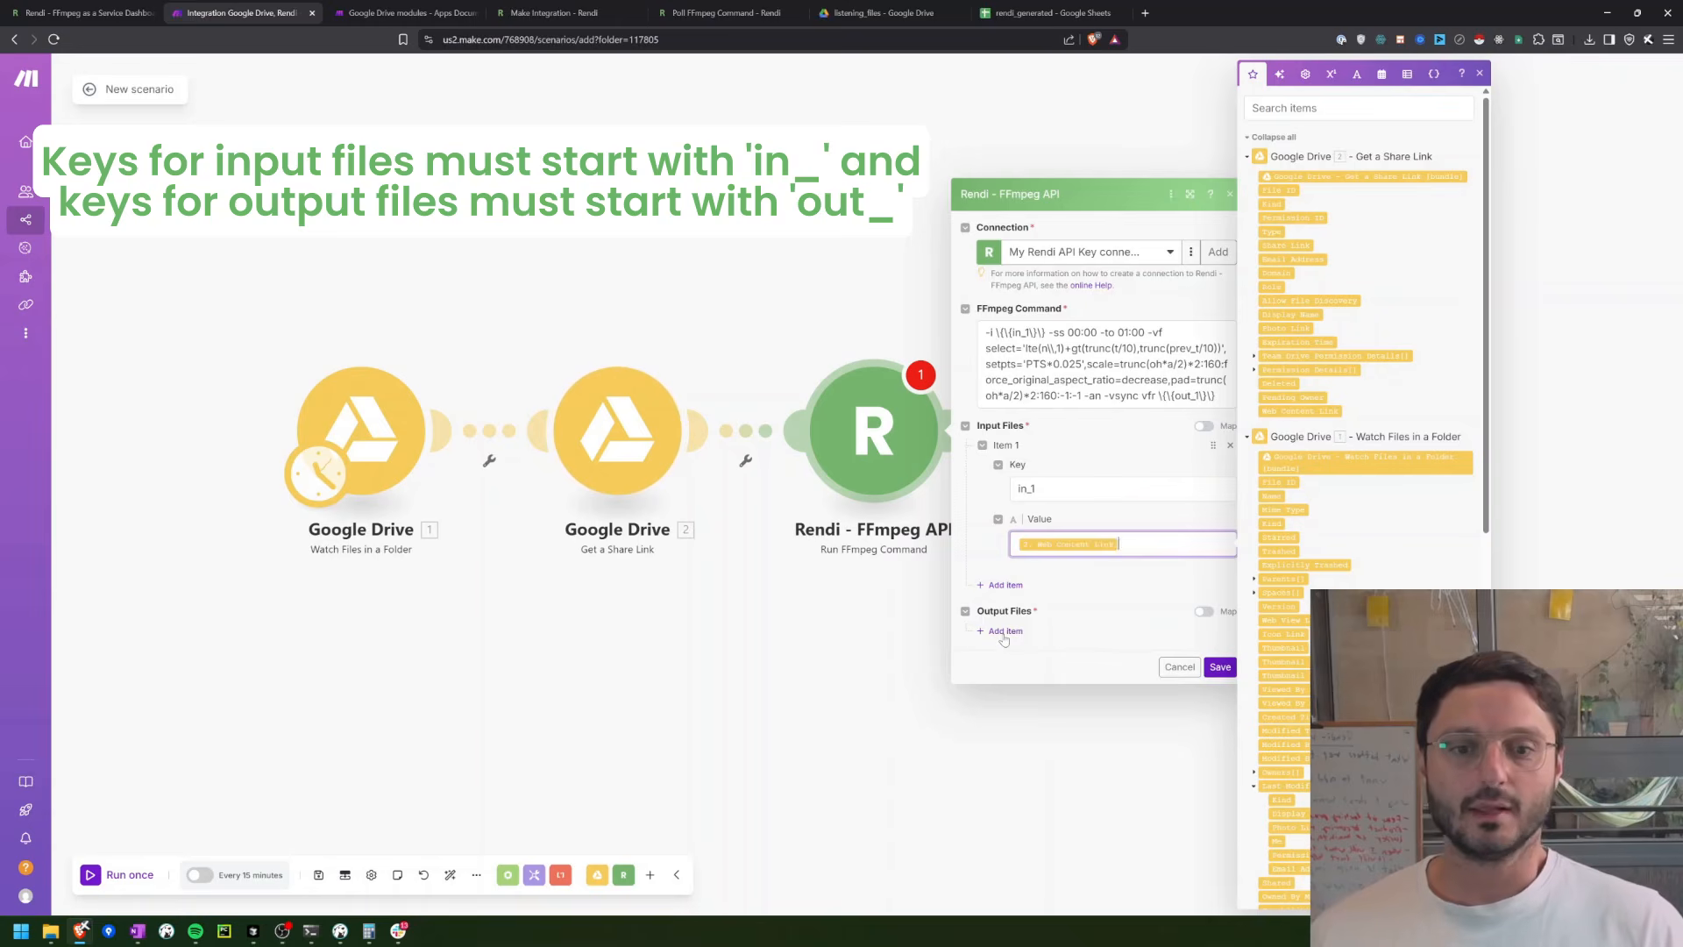
Step: Add an output file item with key out_1 and the value output1.gif copied from the Rendi API Dashboard sample
click(1005, 635)
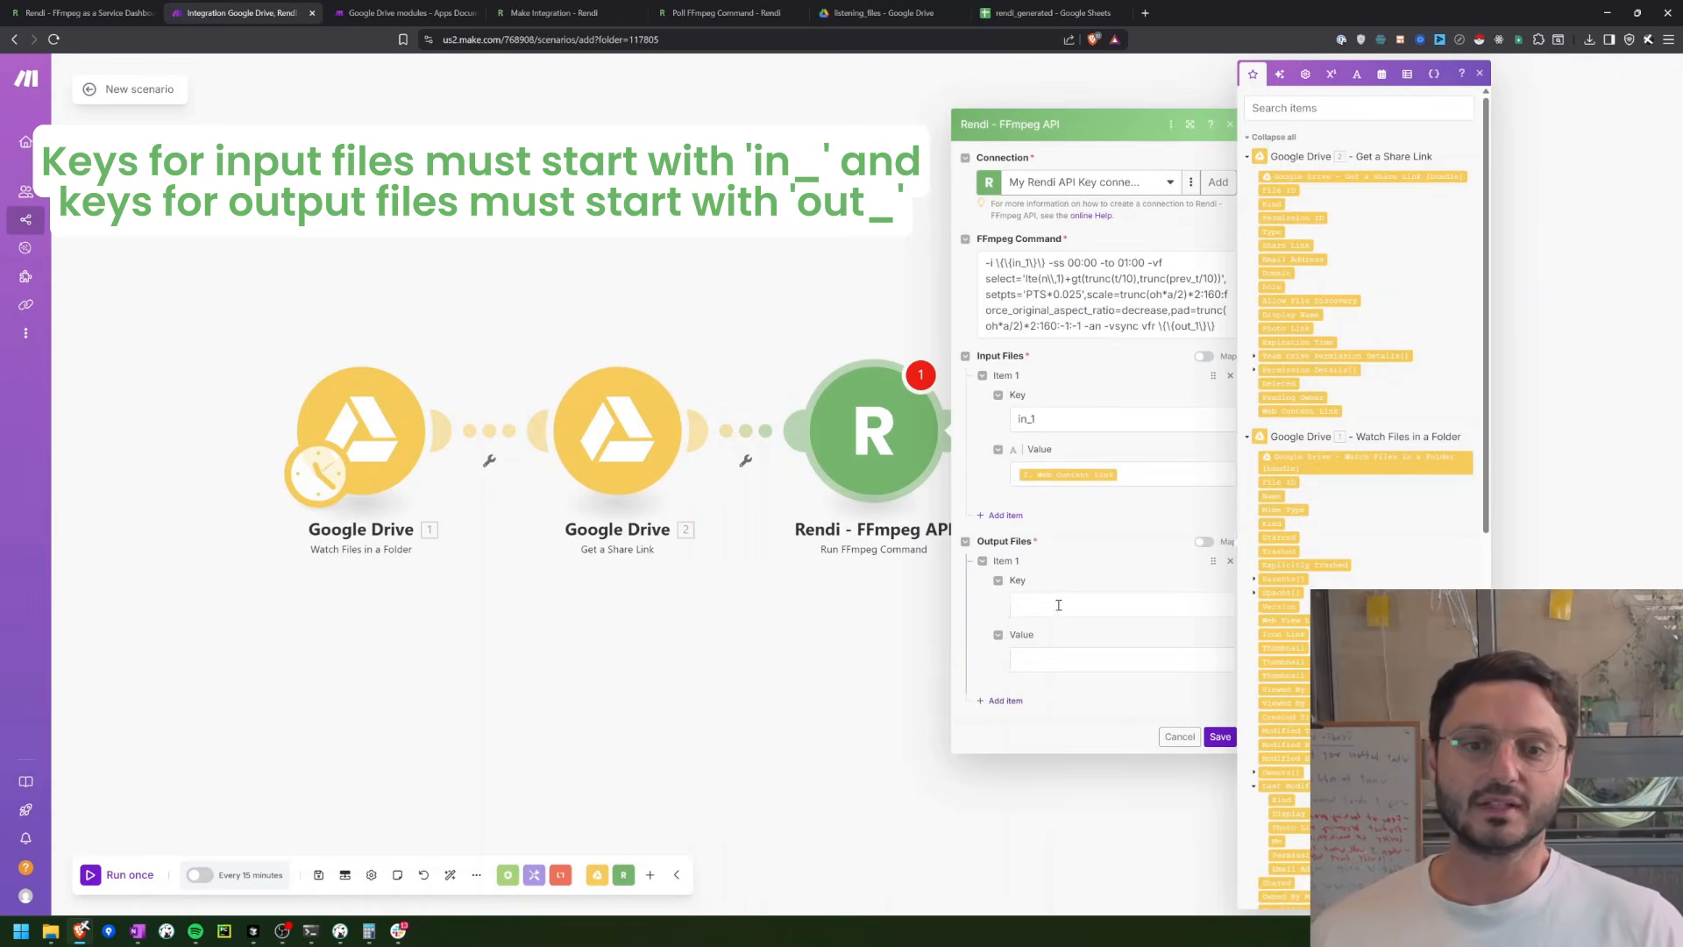
click(1065, 603)
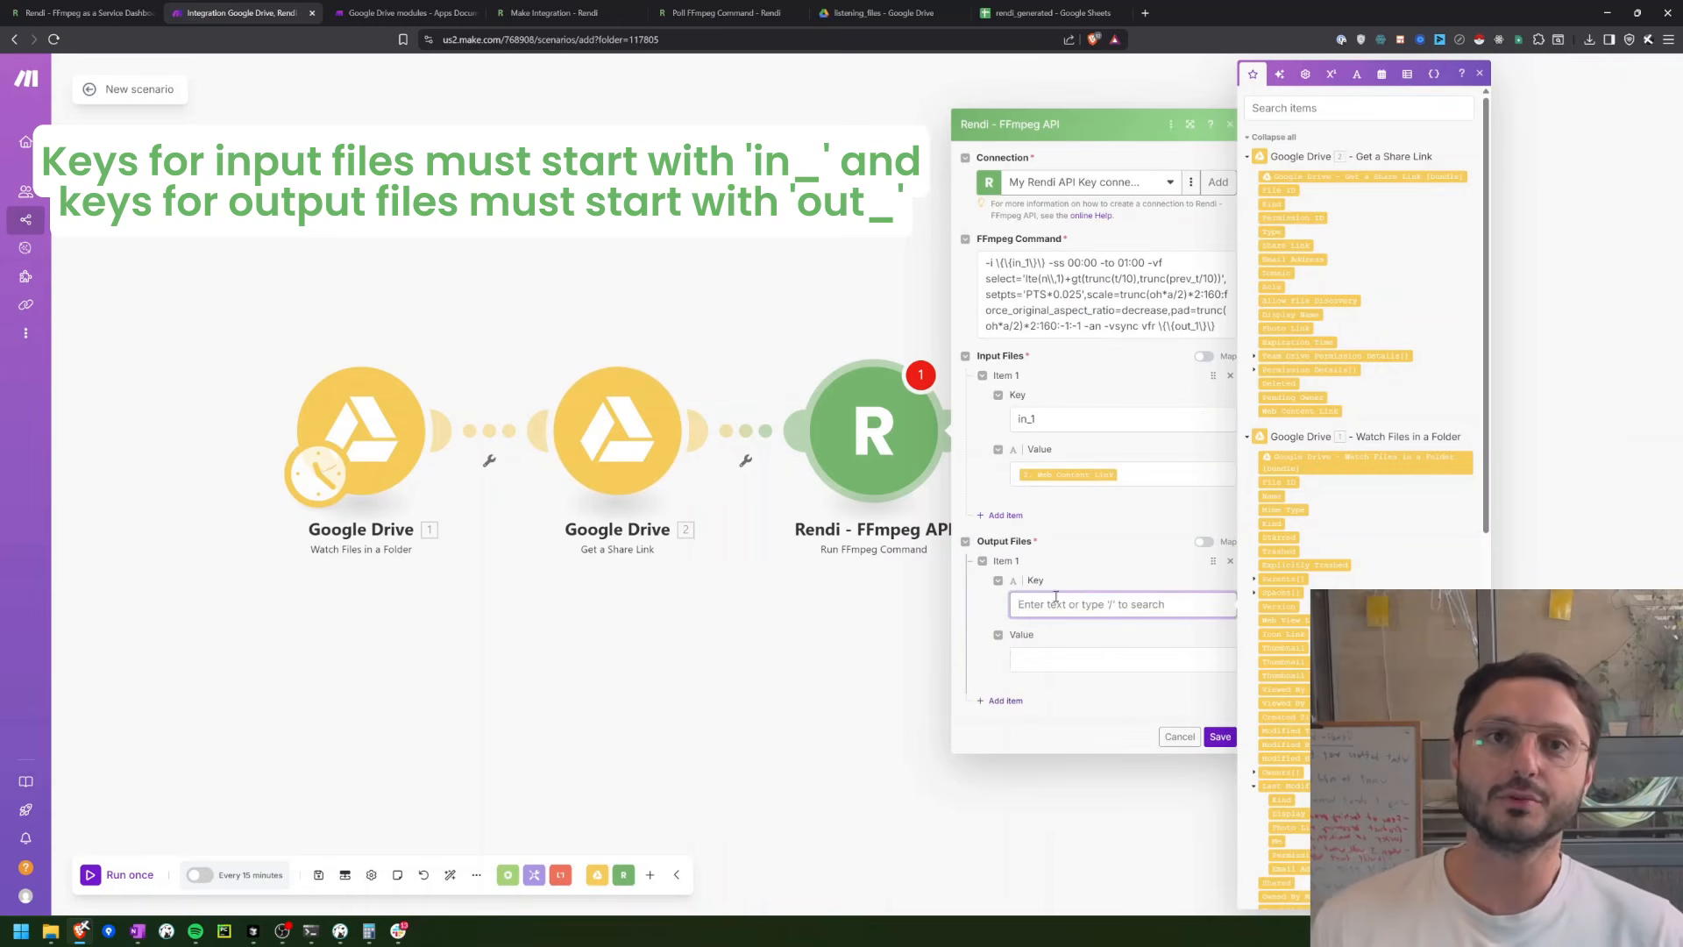
click(54, 7)
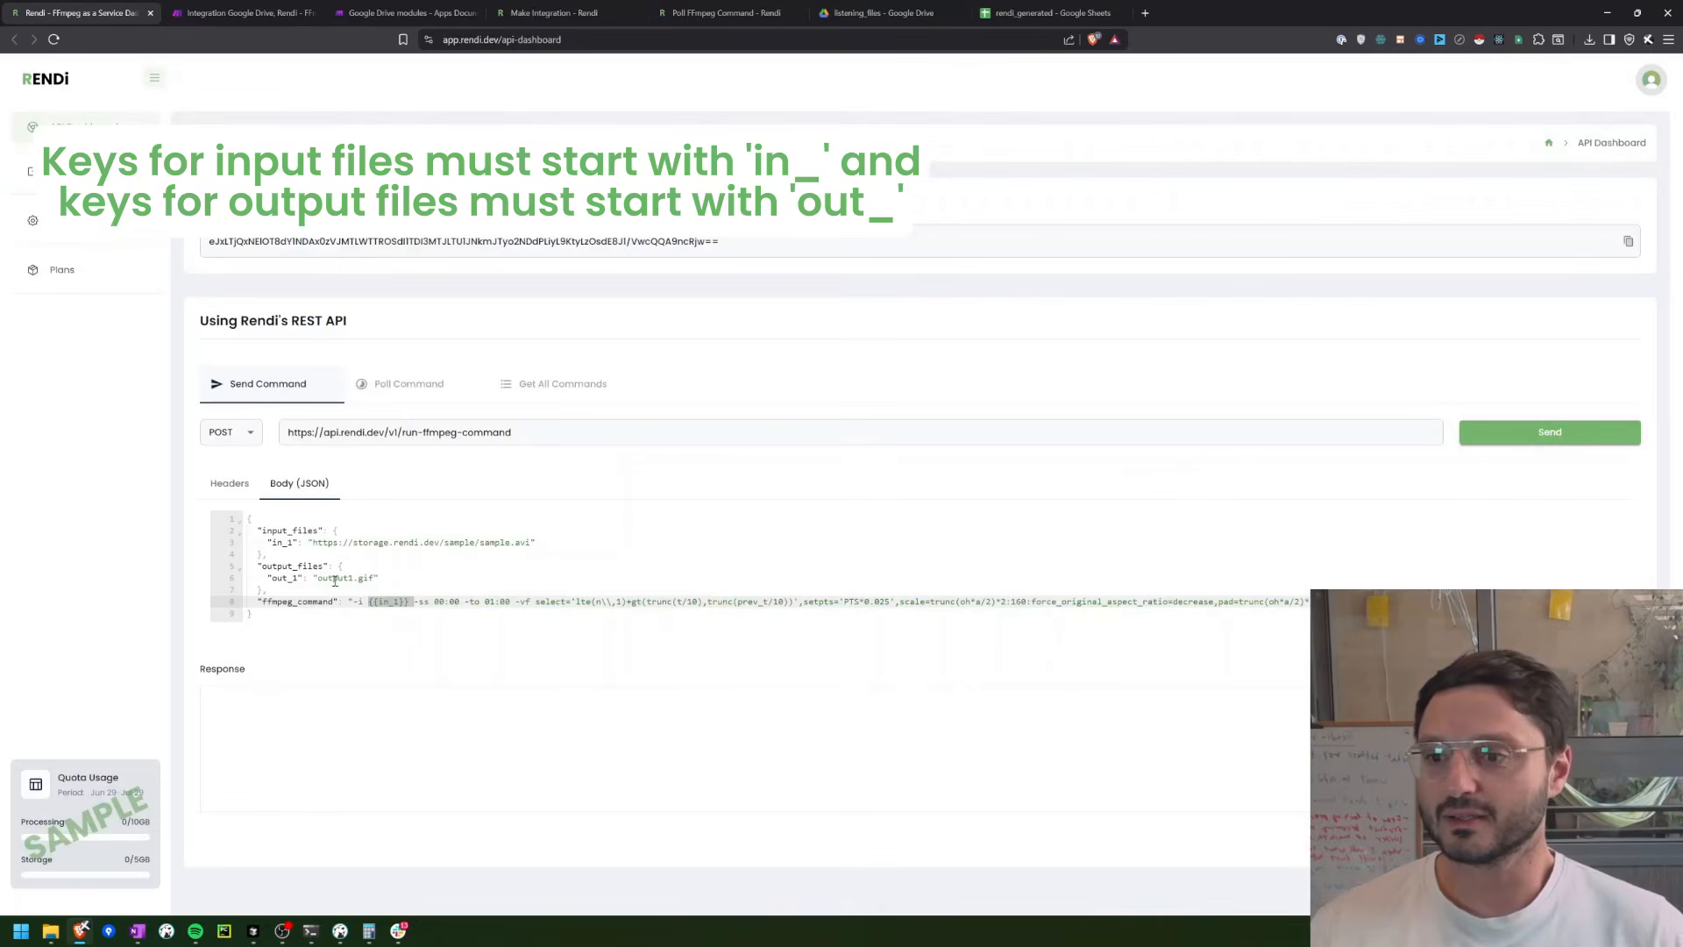
click(368, 578)
key(ctrl+shift+Left)
key(ctrl+shift+Left)
key(ctrl+shift+Left)
key(ctrl+c)
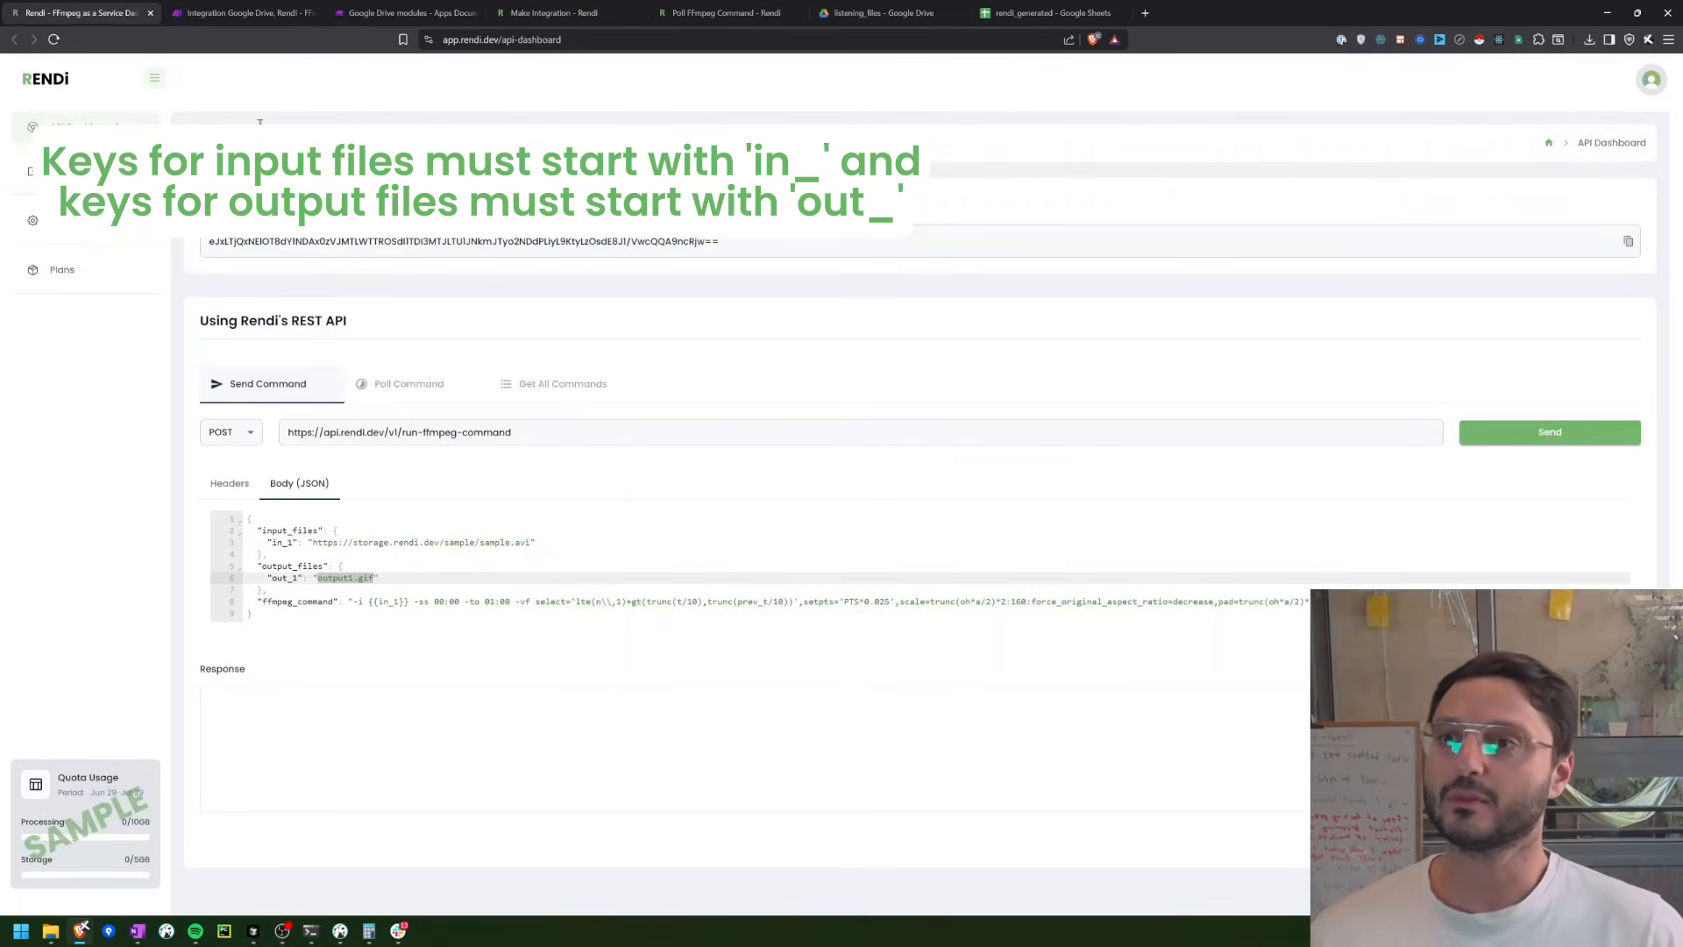
click(256, 16)
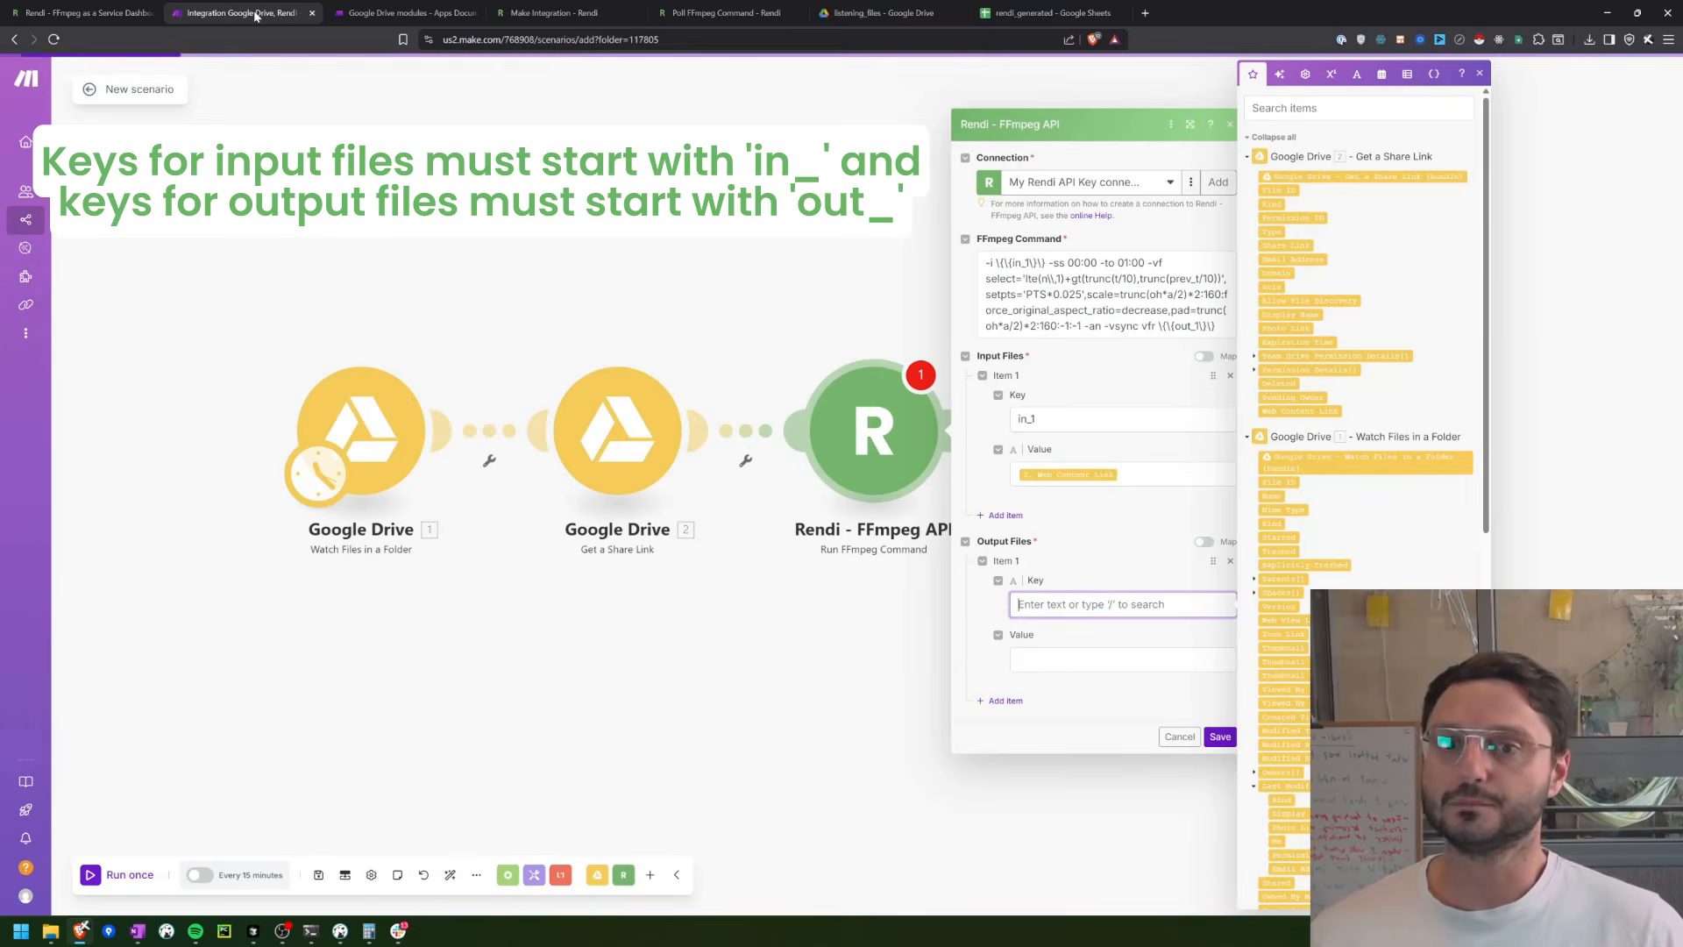
text(out_1)
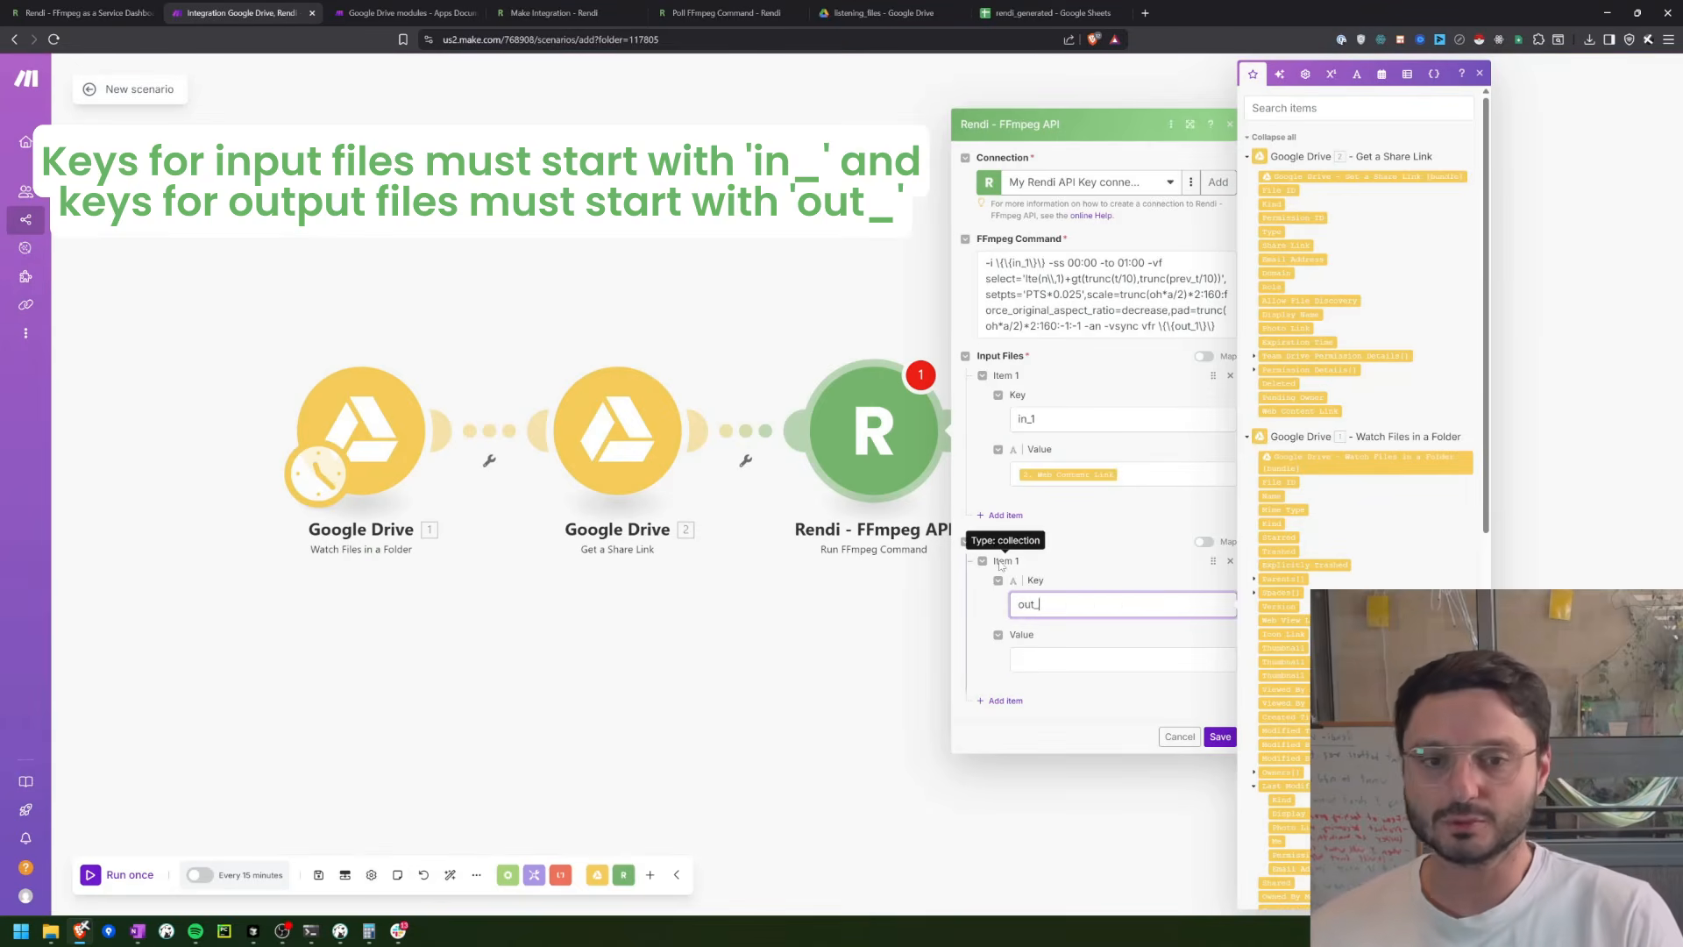
key(Tab)
key(ctrl+v)
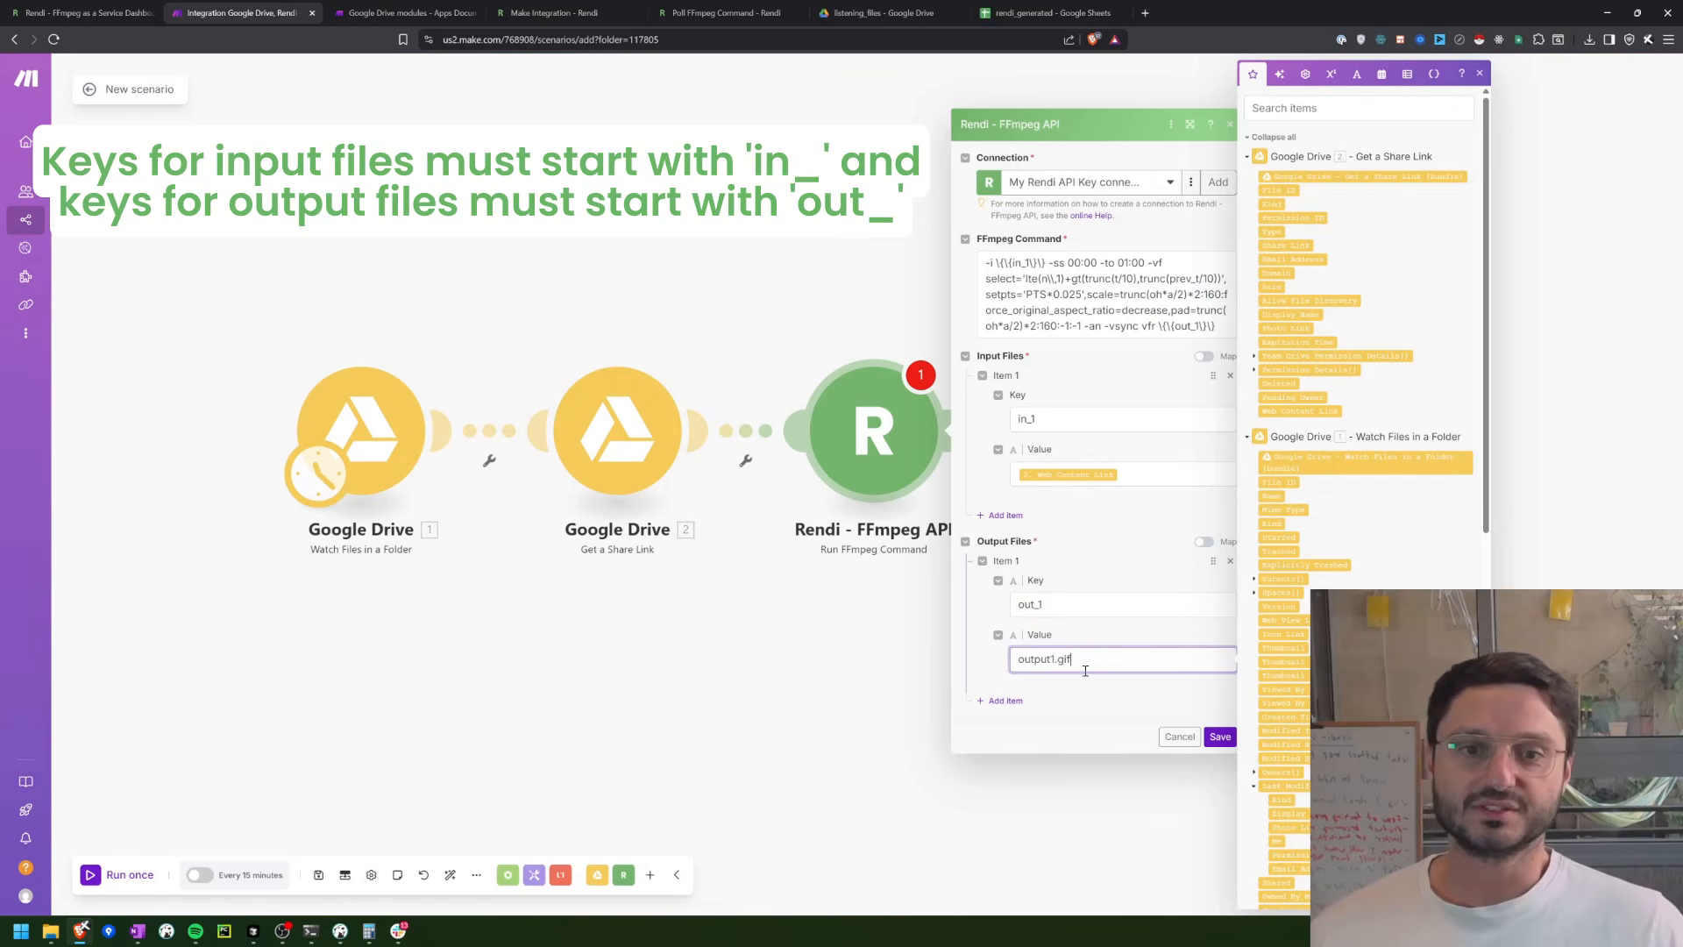
Step: Save the settings of the Run FFmpeg Command module
click(1230, 740)
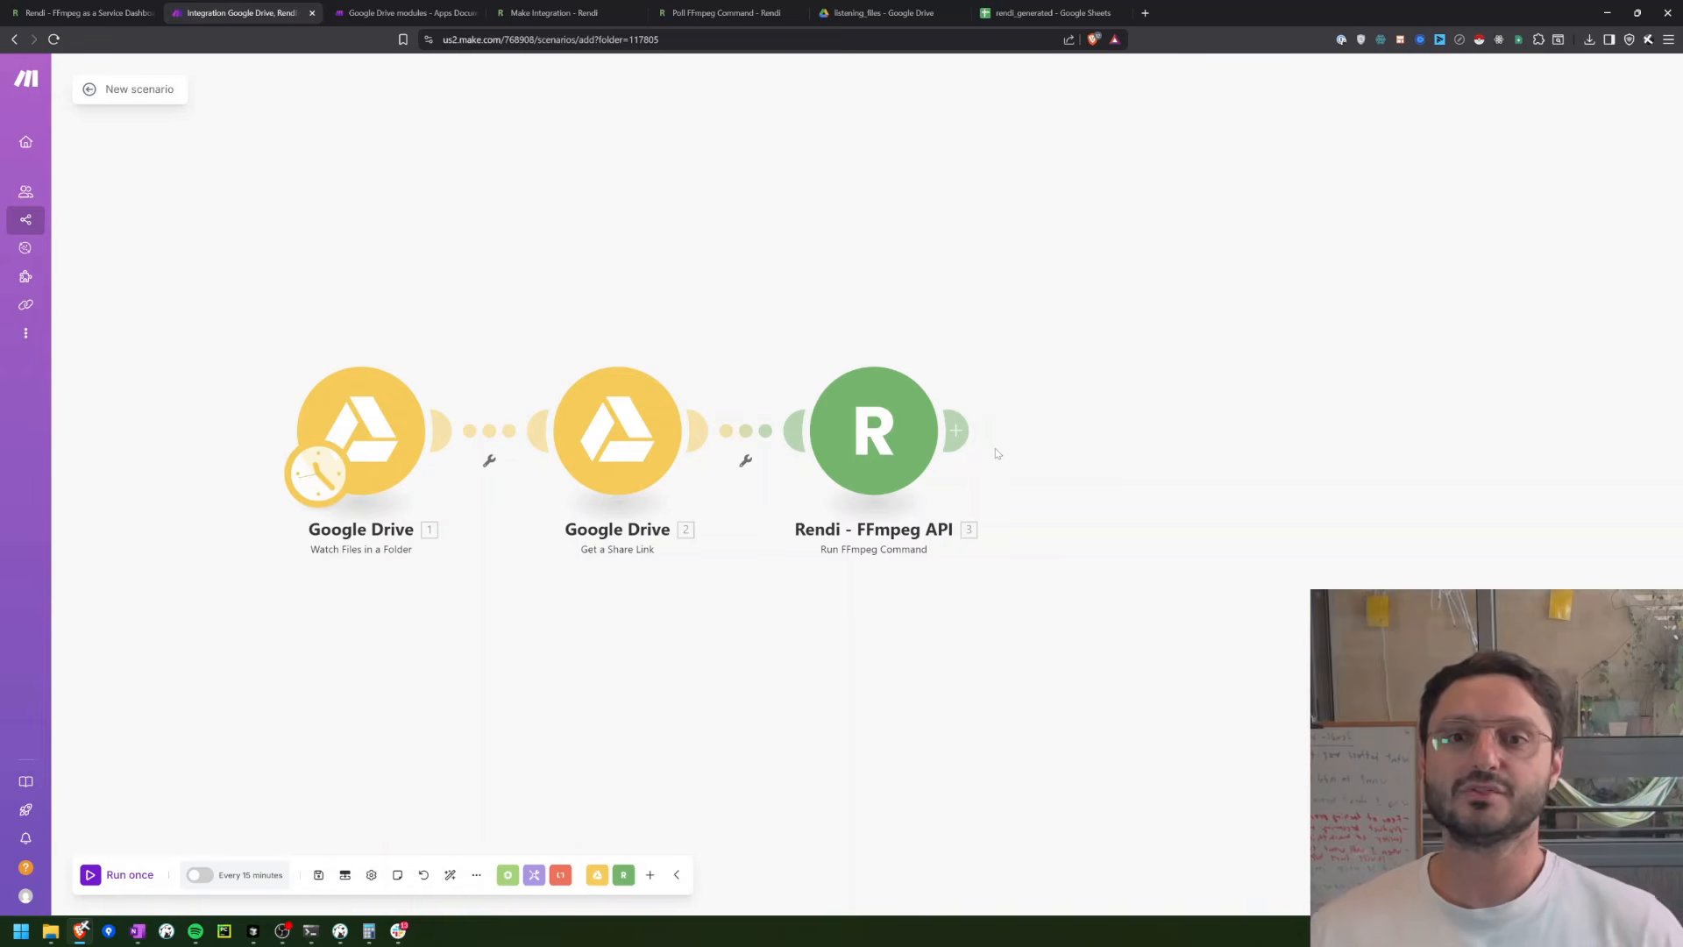
Step: Switch to the Rendi API Dashboard, send the sample FFmpeg command and highlight the command_id in the response
click(97, 5)
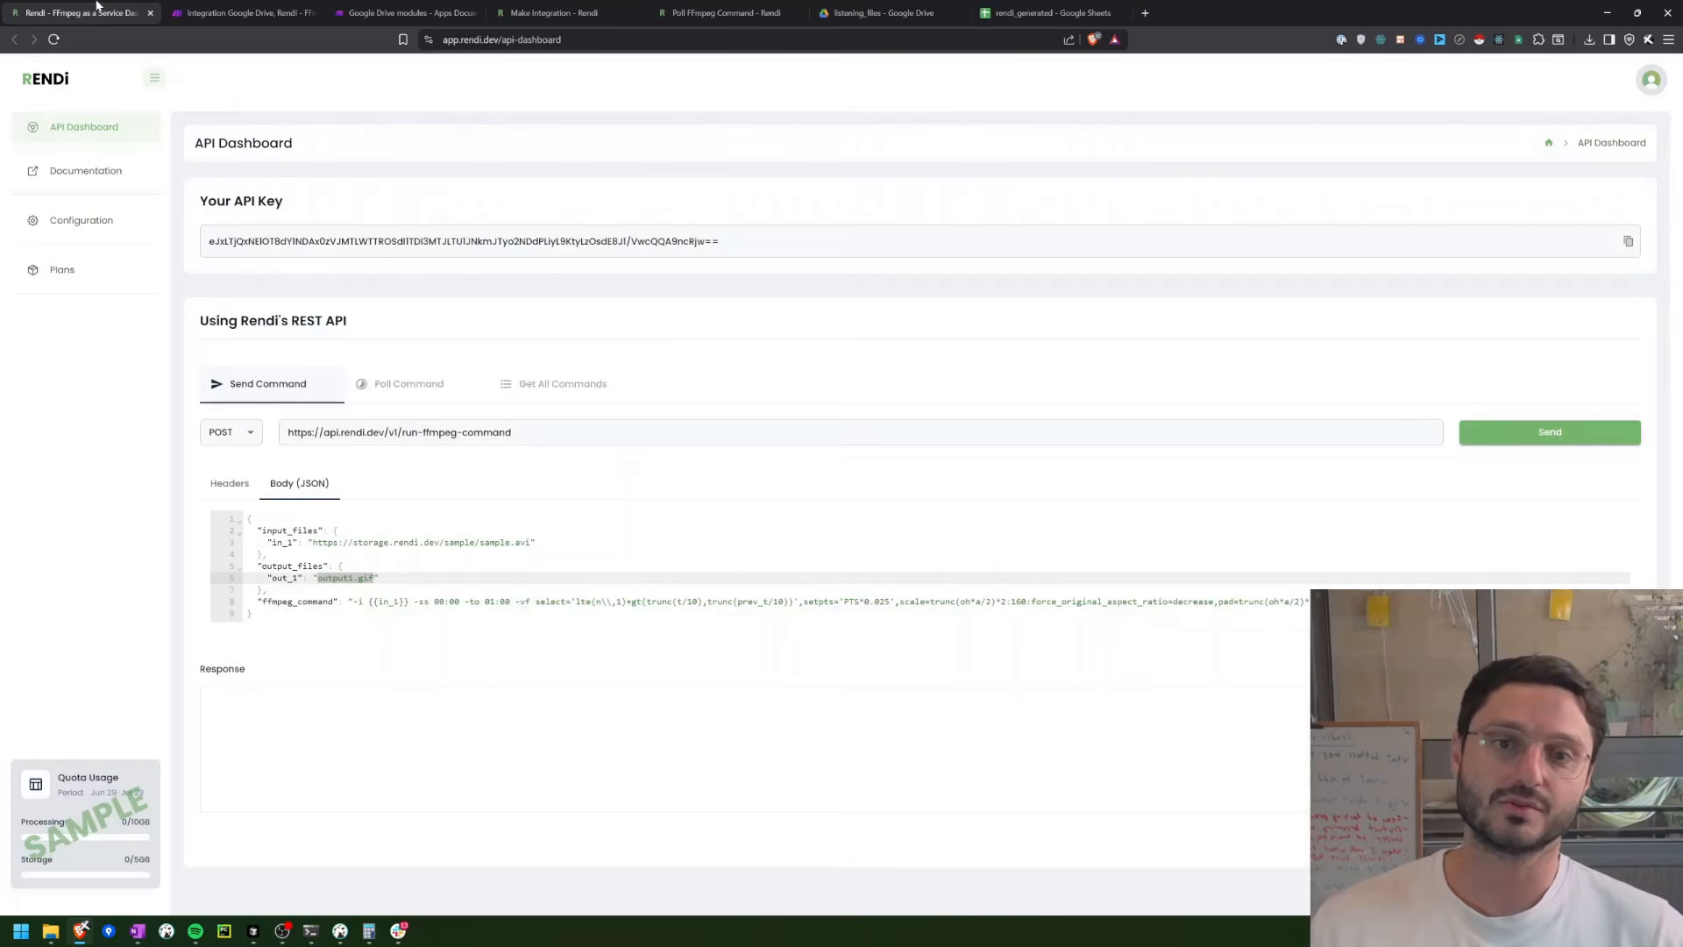
click(1492, 438)
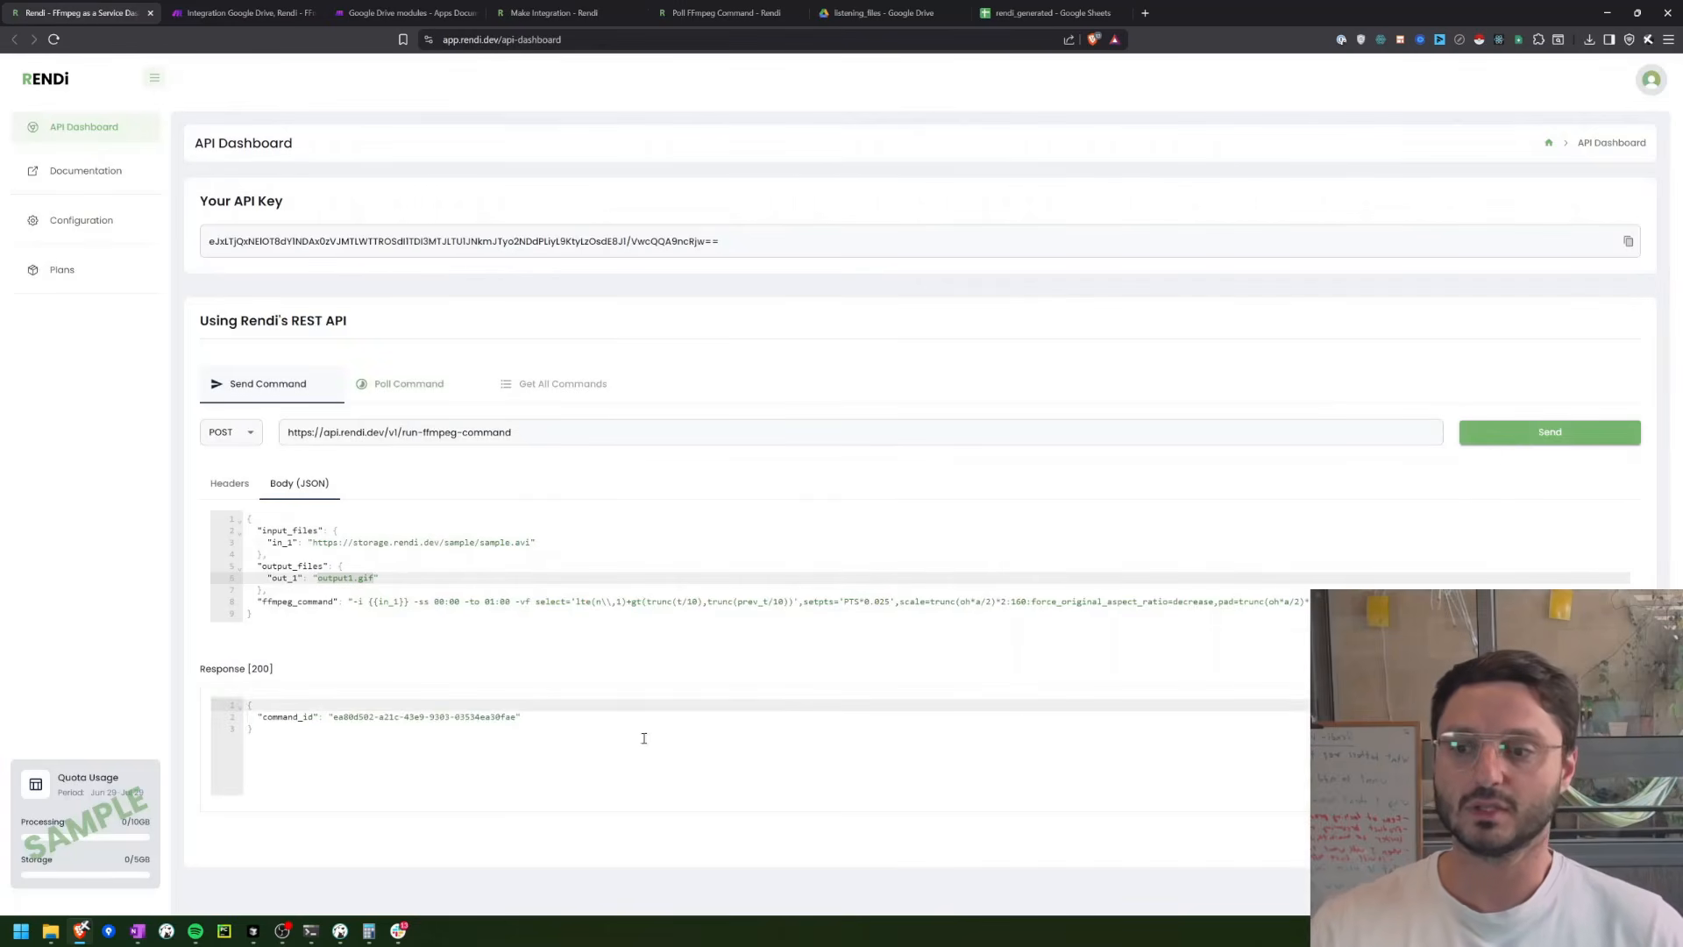
drag(332, 717, 560, 721)
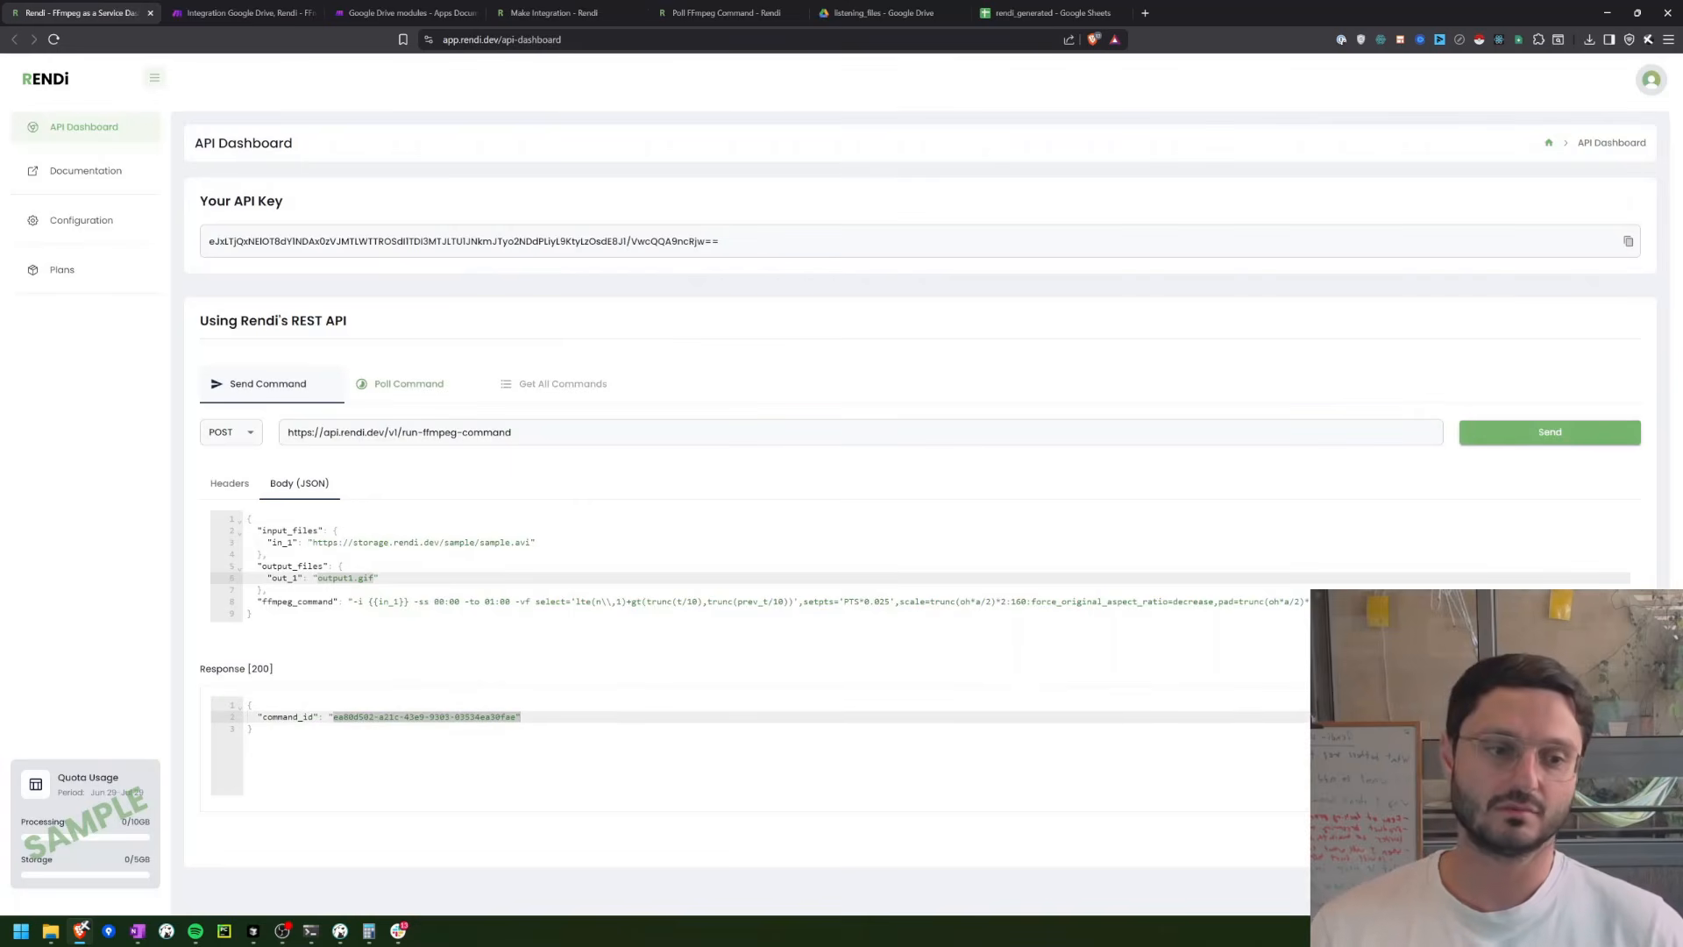
Step: Poll the submitted command in the dashboard and examine the status, processing time and storage_url in the response
click(408, 384)
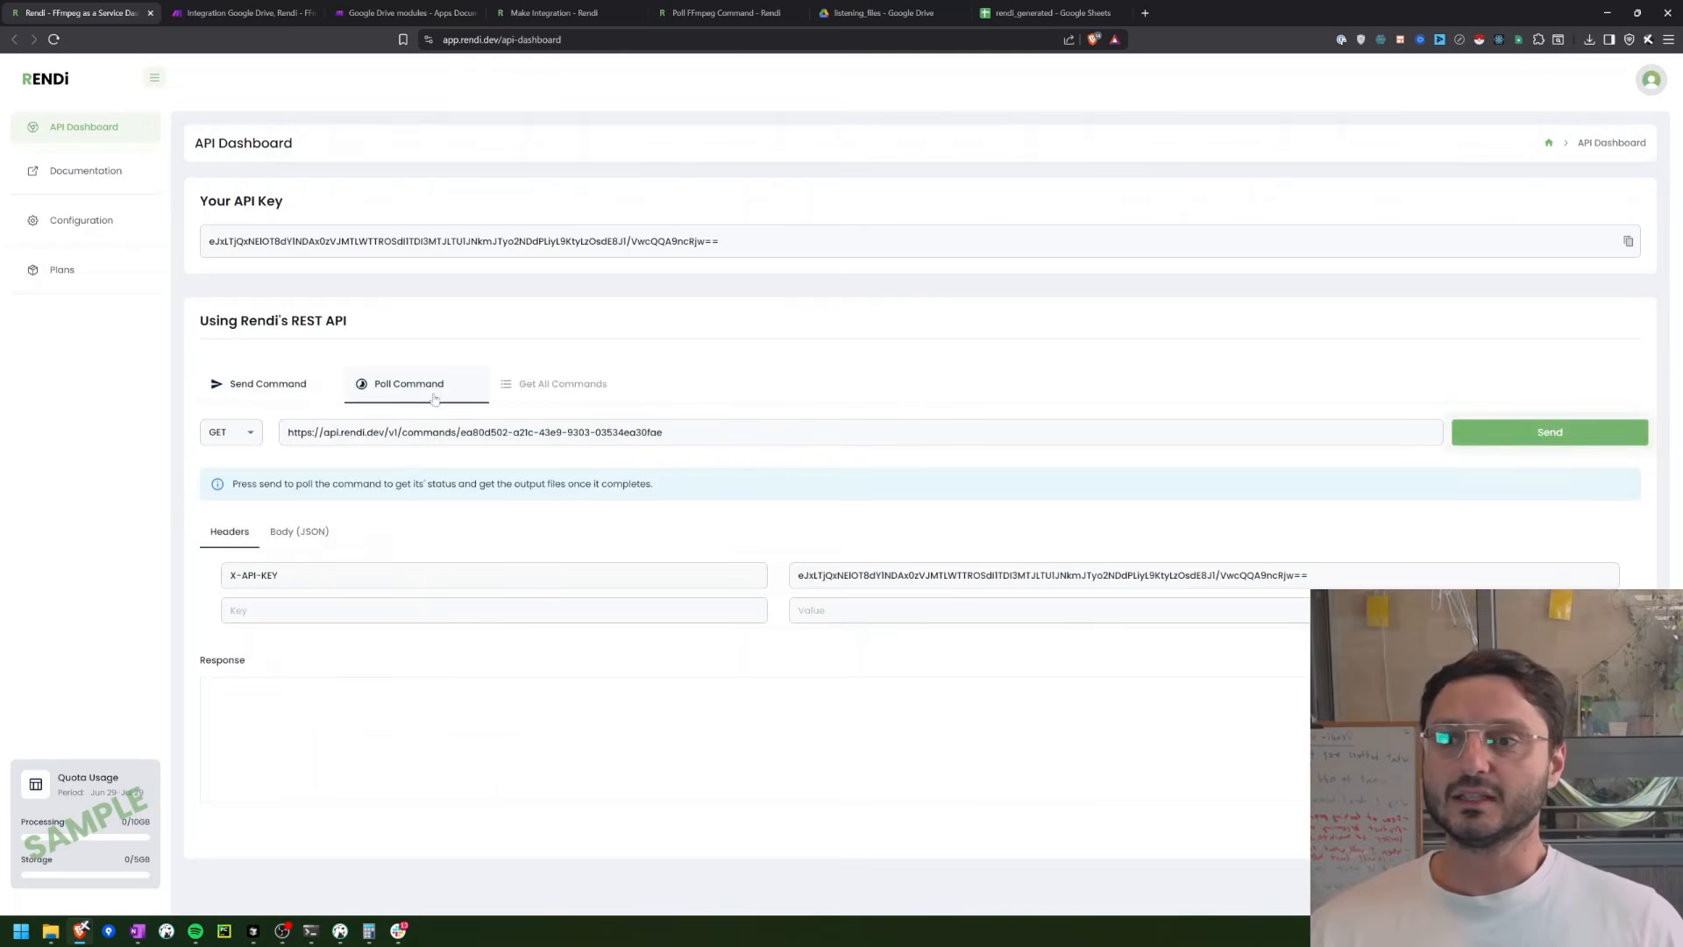
click(1490, 438)
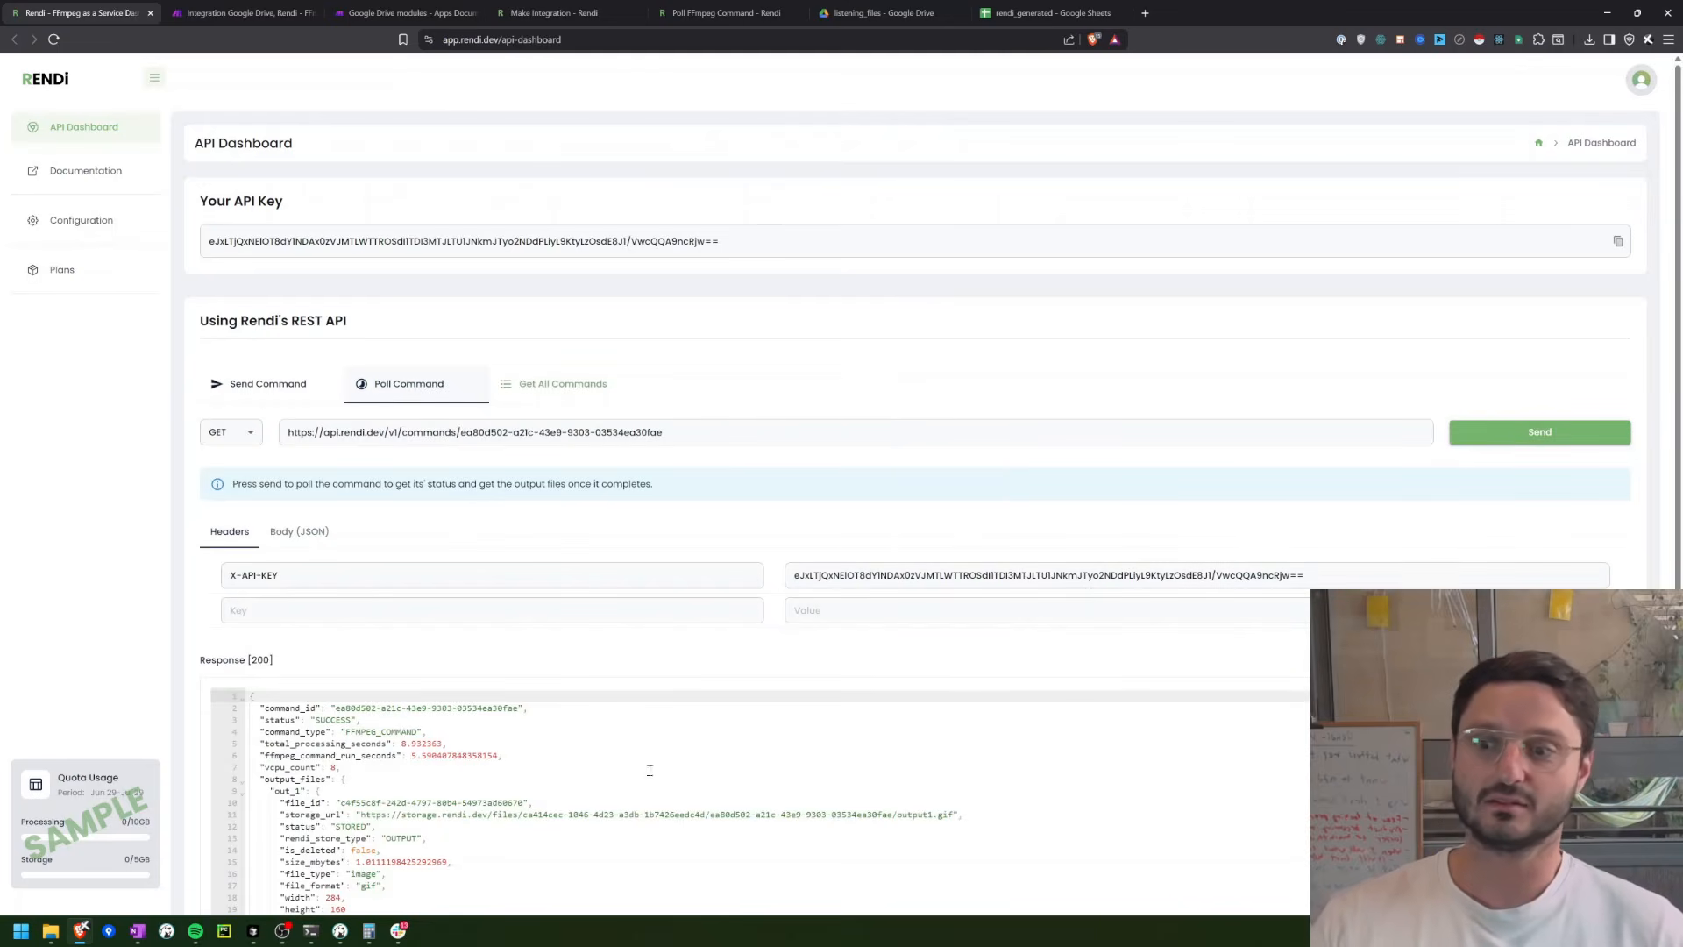
drag(261, 720, 476, 747)
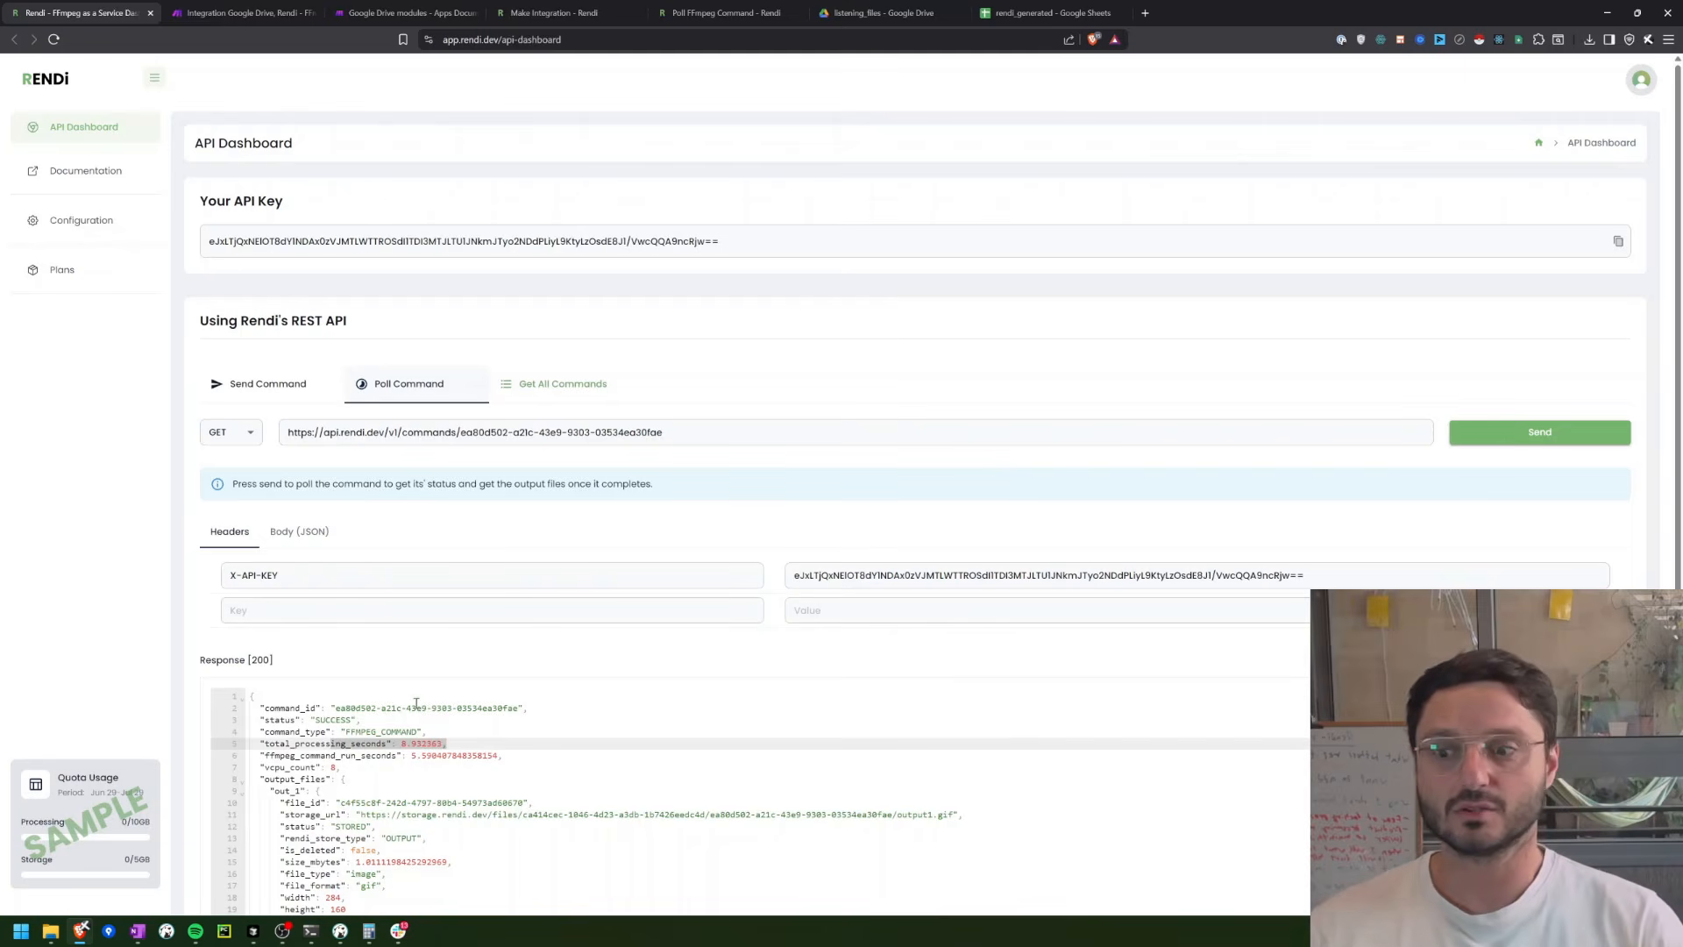
drag(280, 814, 971, 814)
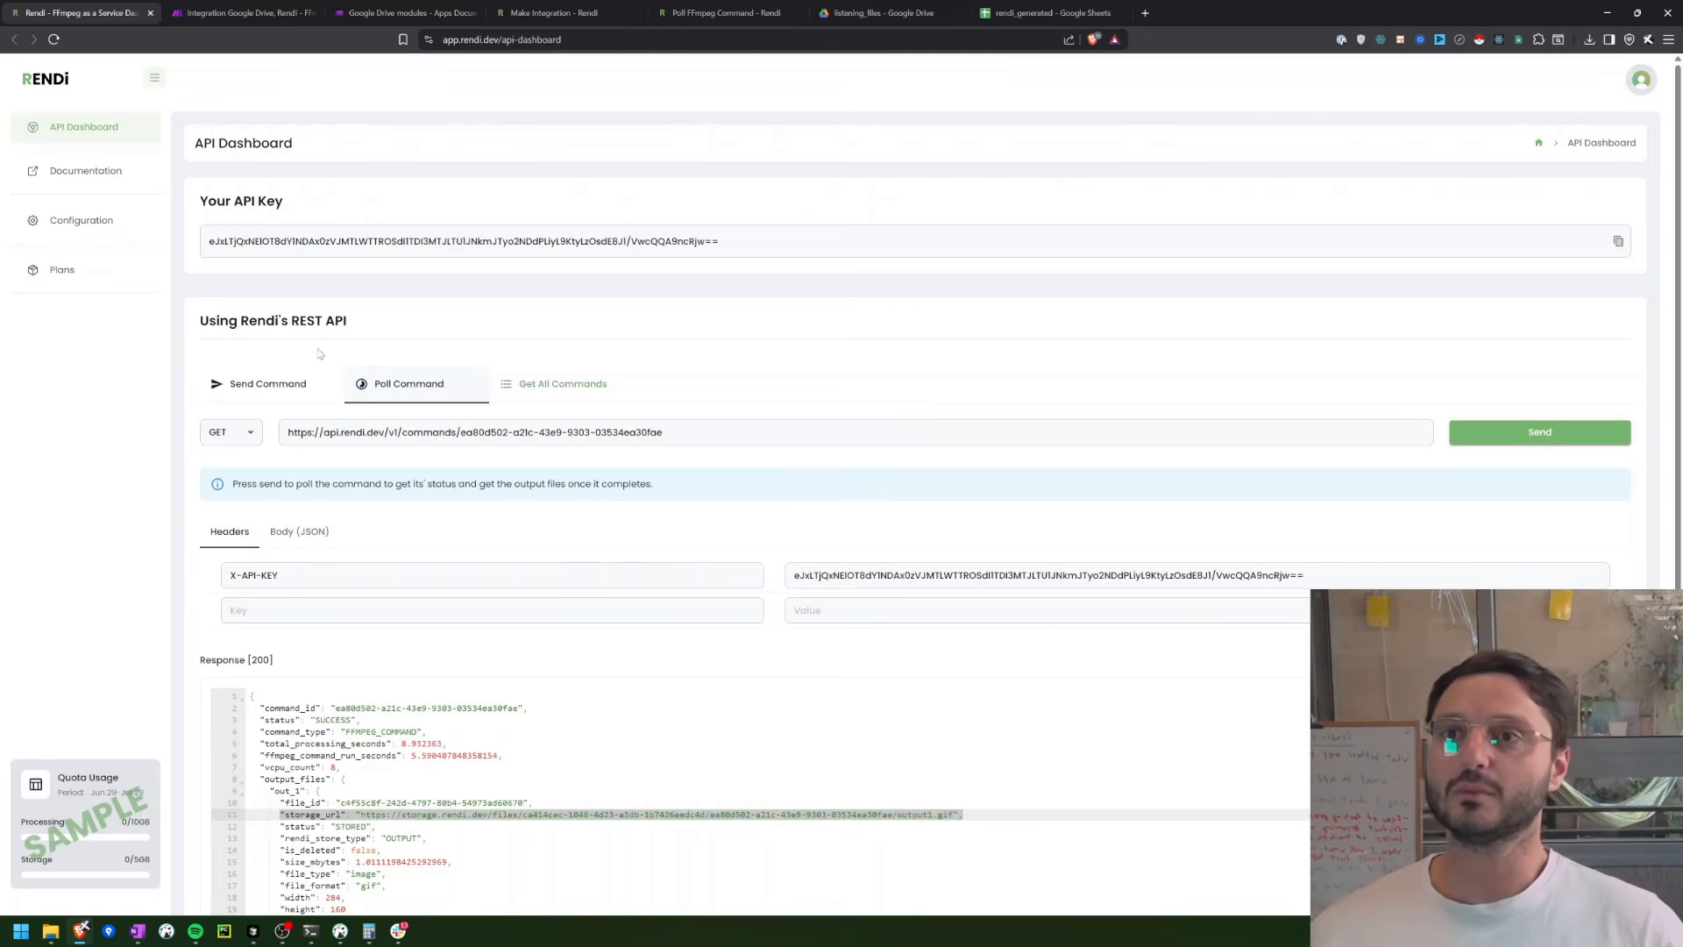
Step: Back in the Make scenario, add a Tools Sleep module after Run FFmpeg Command with a delay of 15 seconds
click(279, 11)
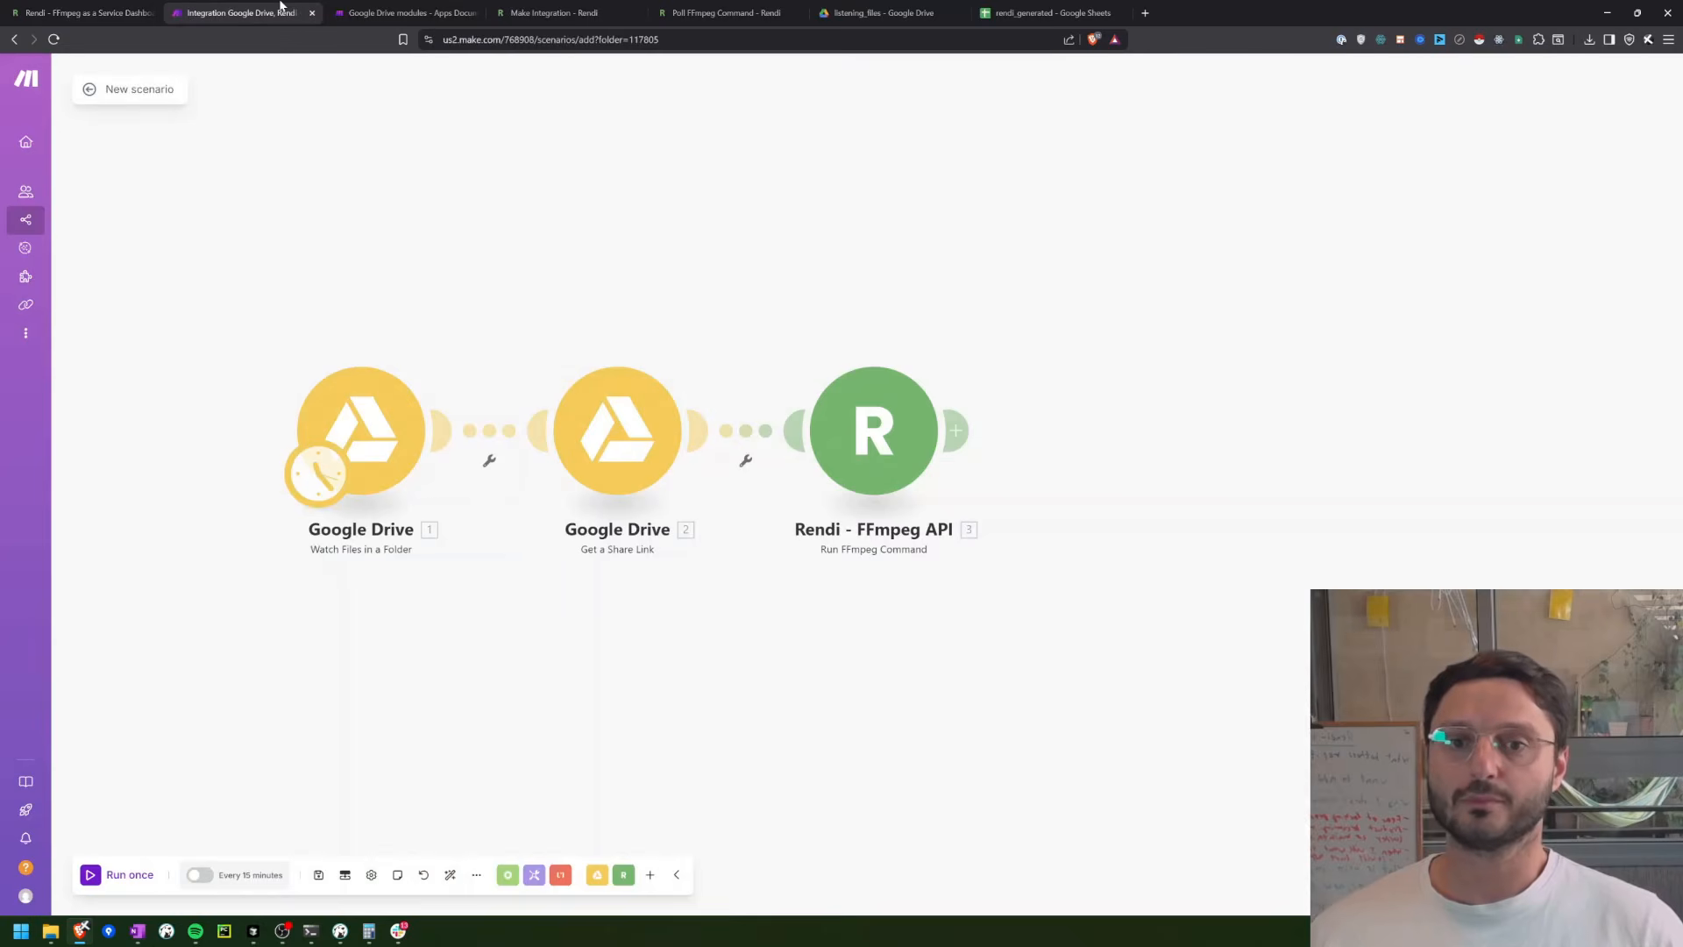
click(957, 428)
text(sleep)
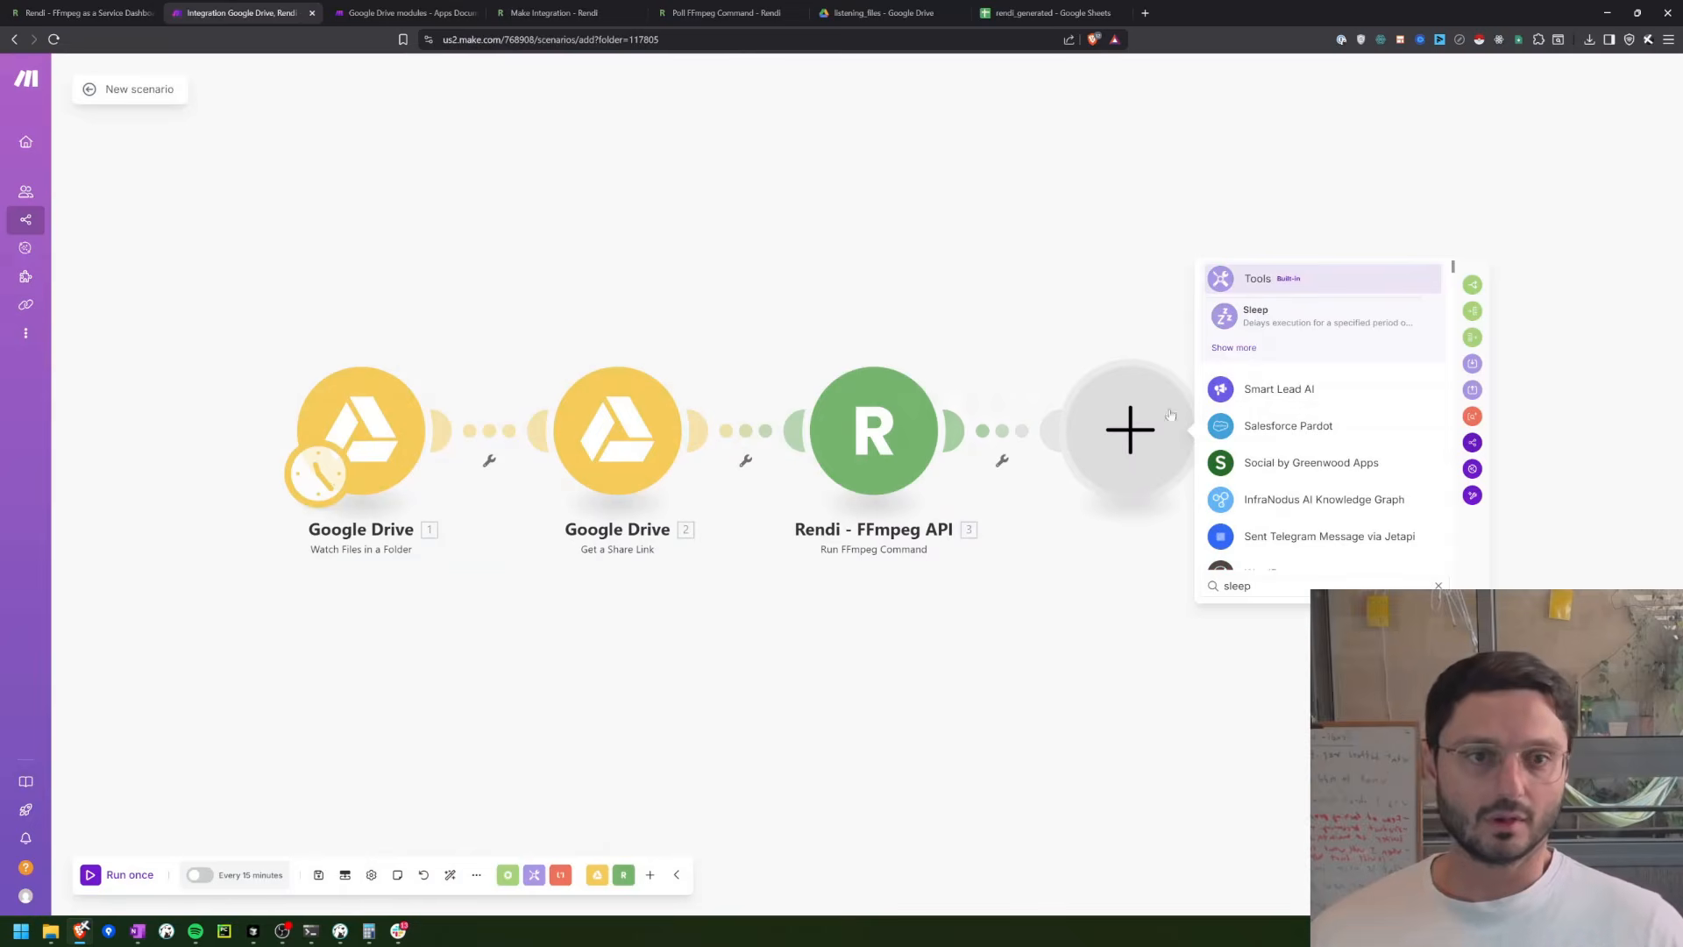
click(1271, 319)
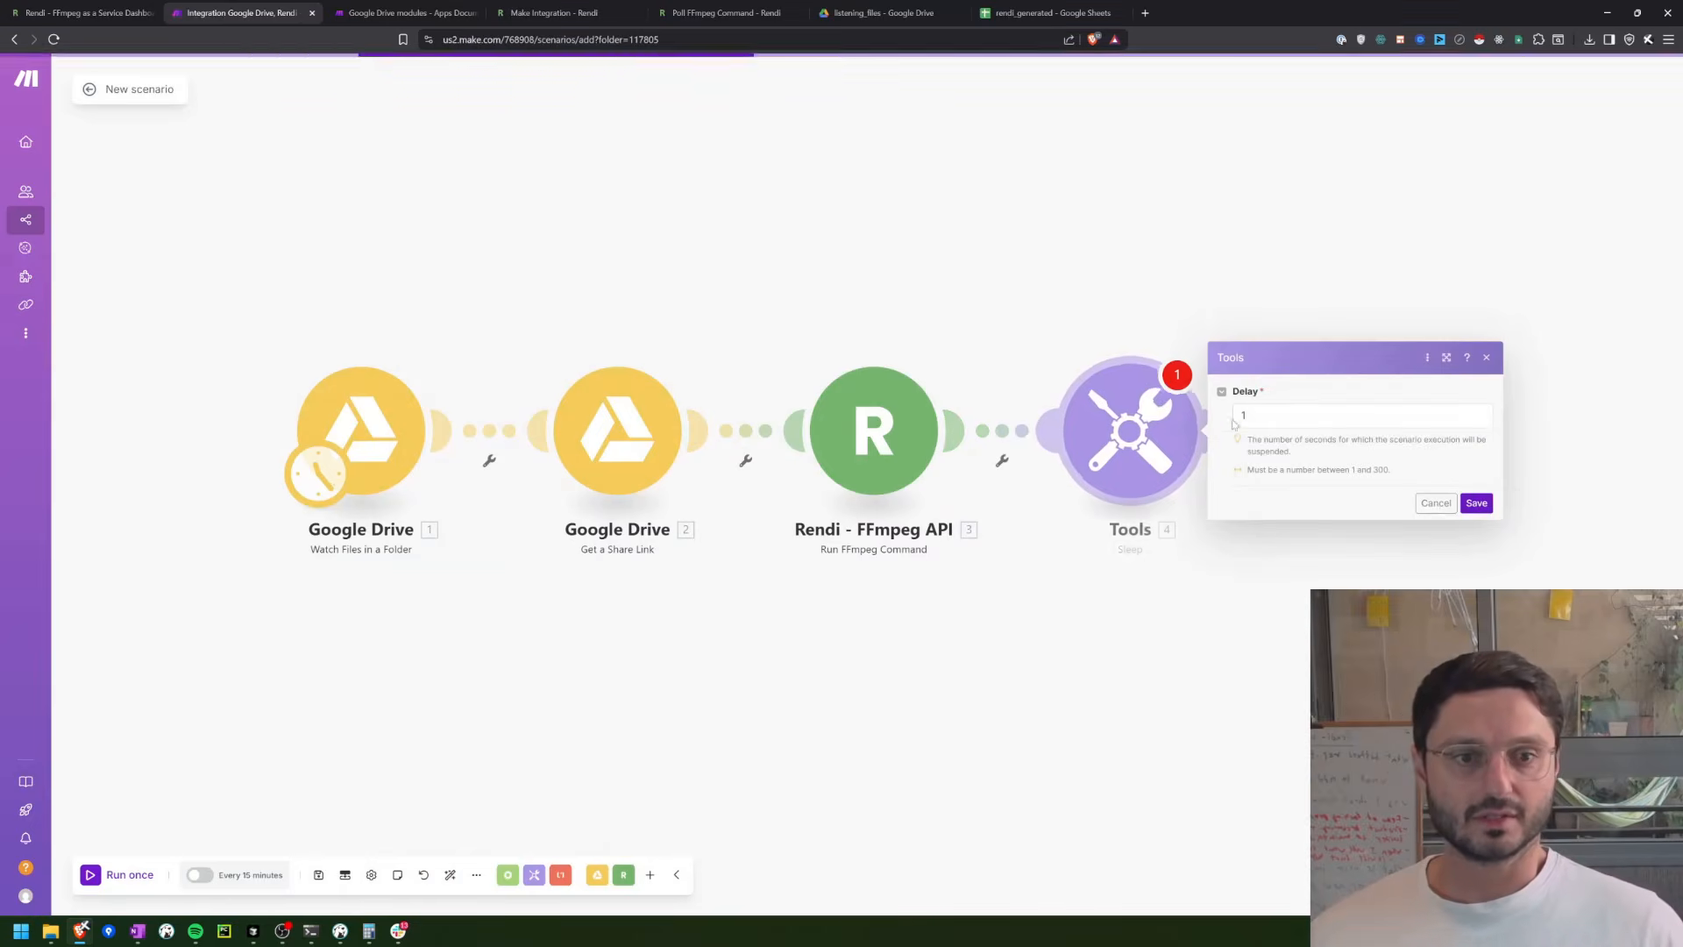
click(1299, 417)
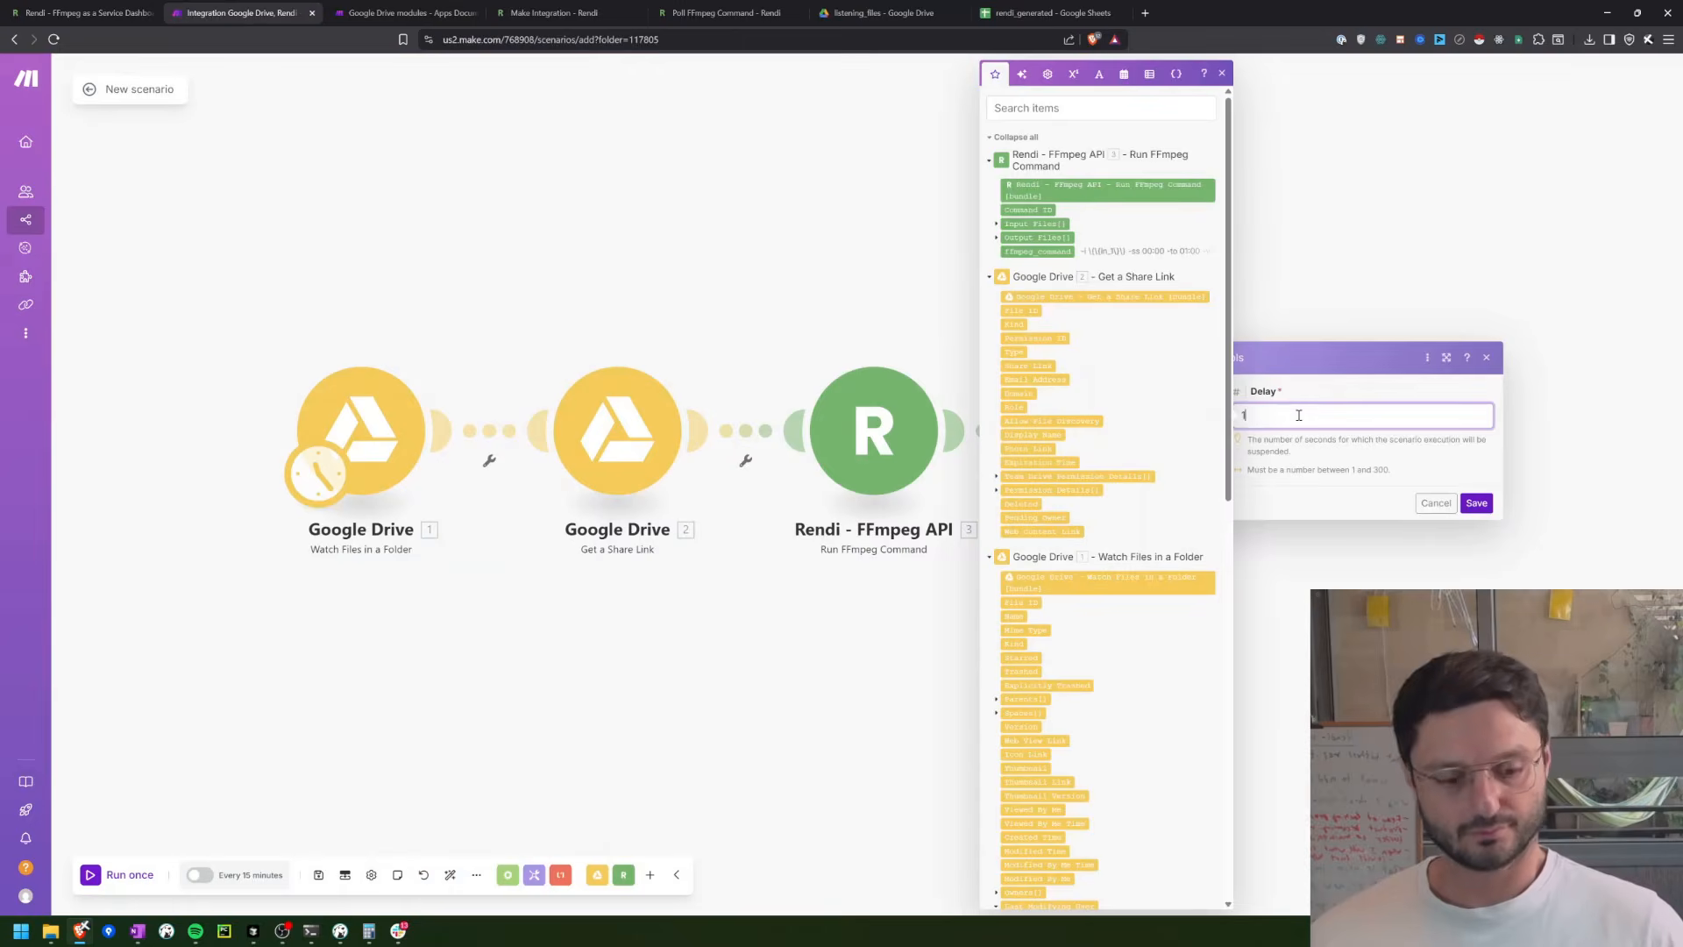
text(5)
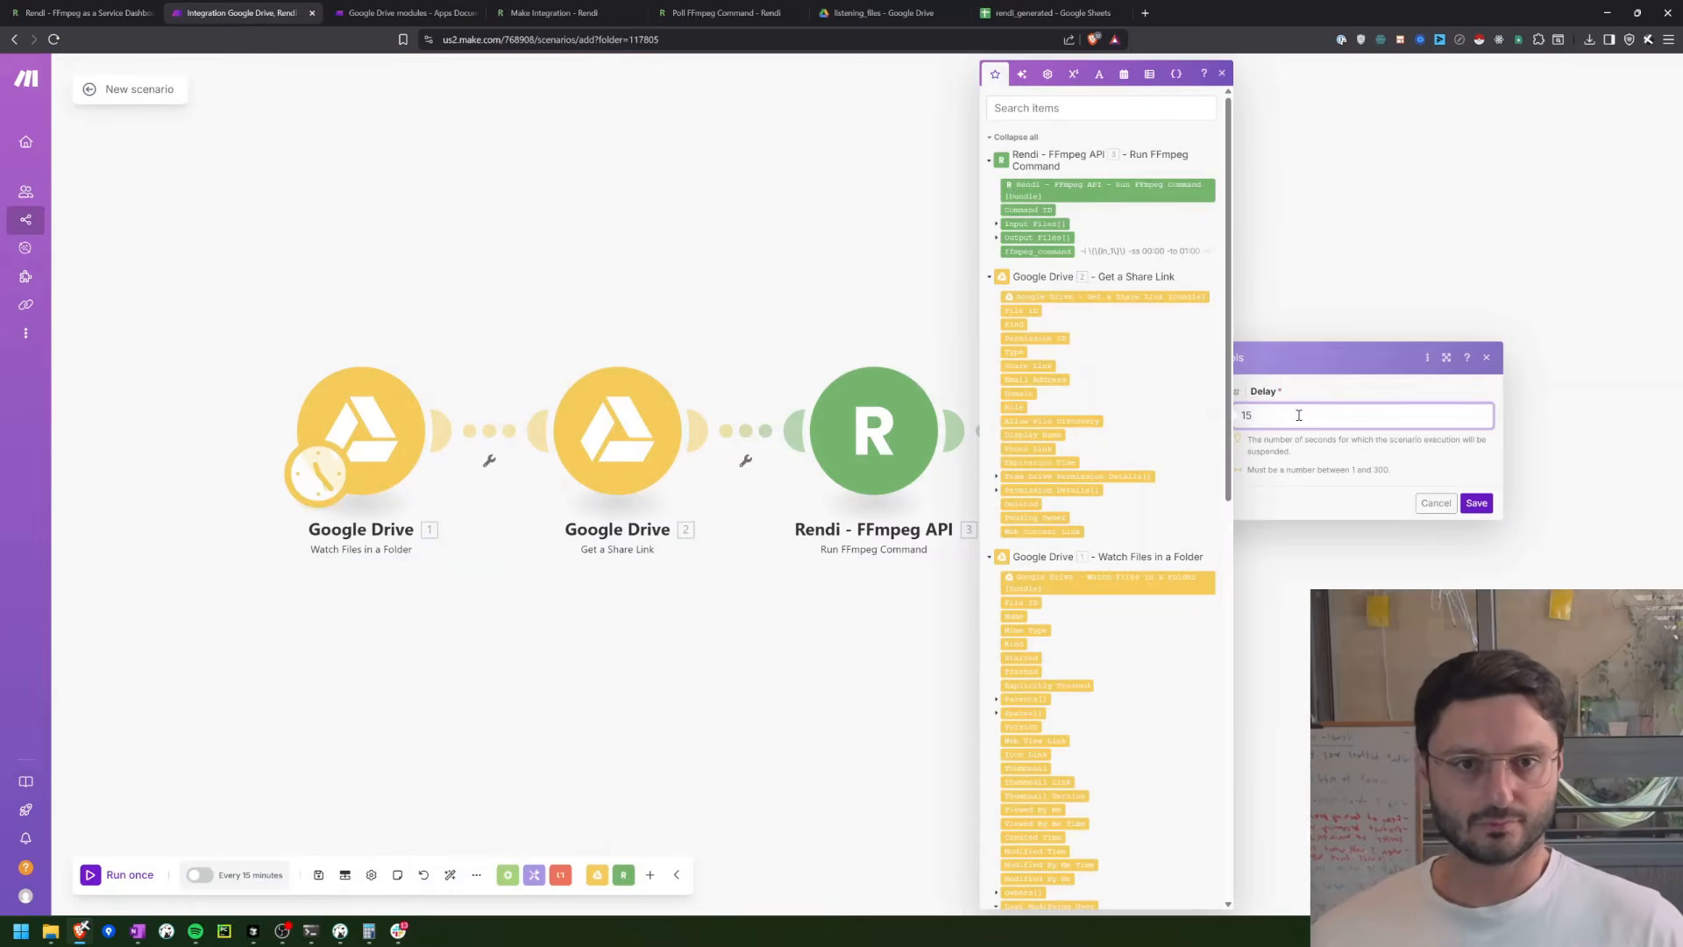
click(1476, 502)
Step: Add a Rendi - FFmpeg API module with the Make an API Call action after the Sleep module
click(1217, 430)
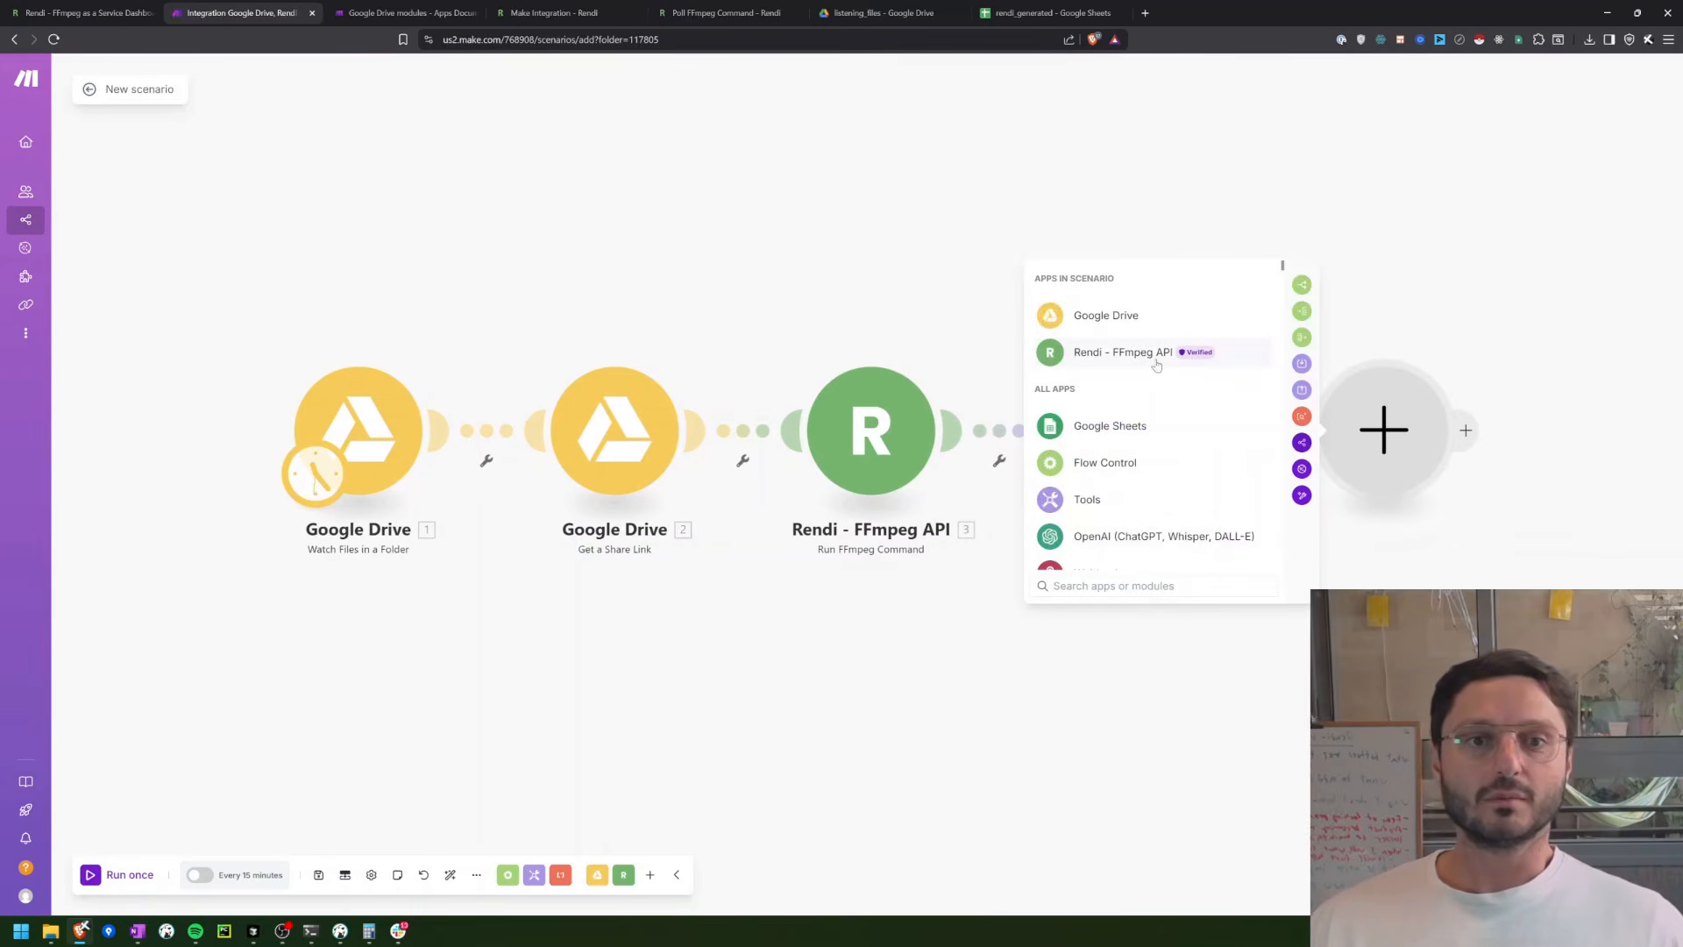
click(1142, 355)
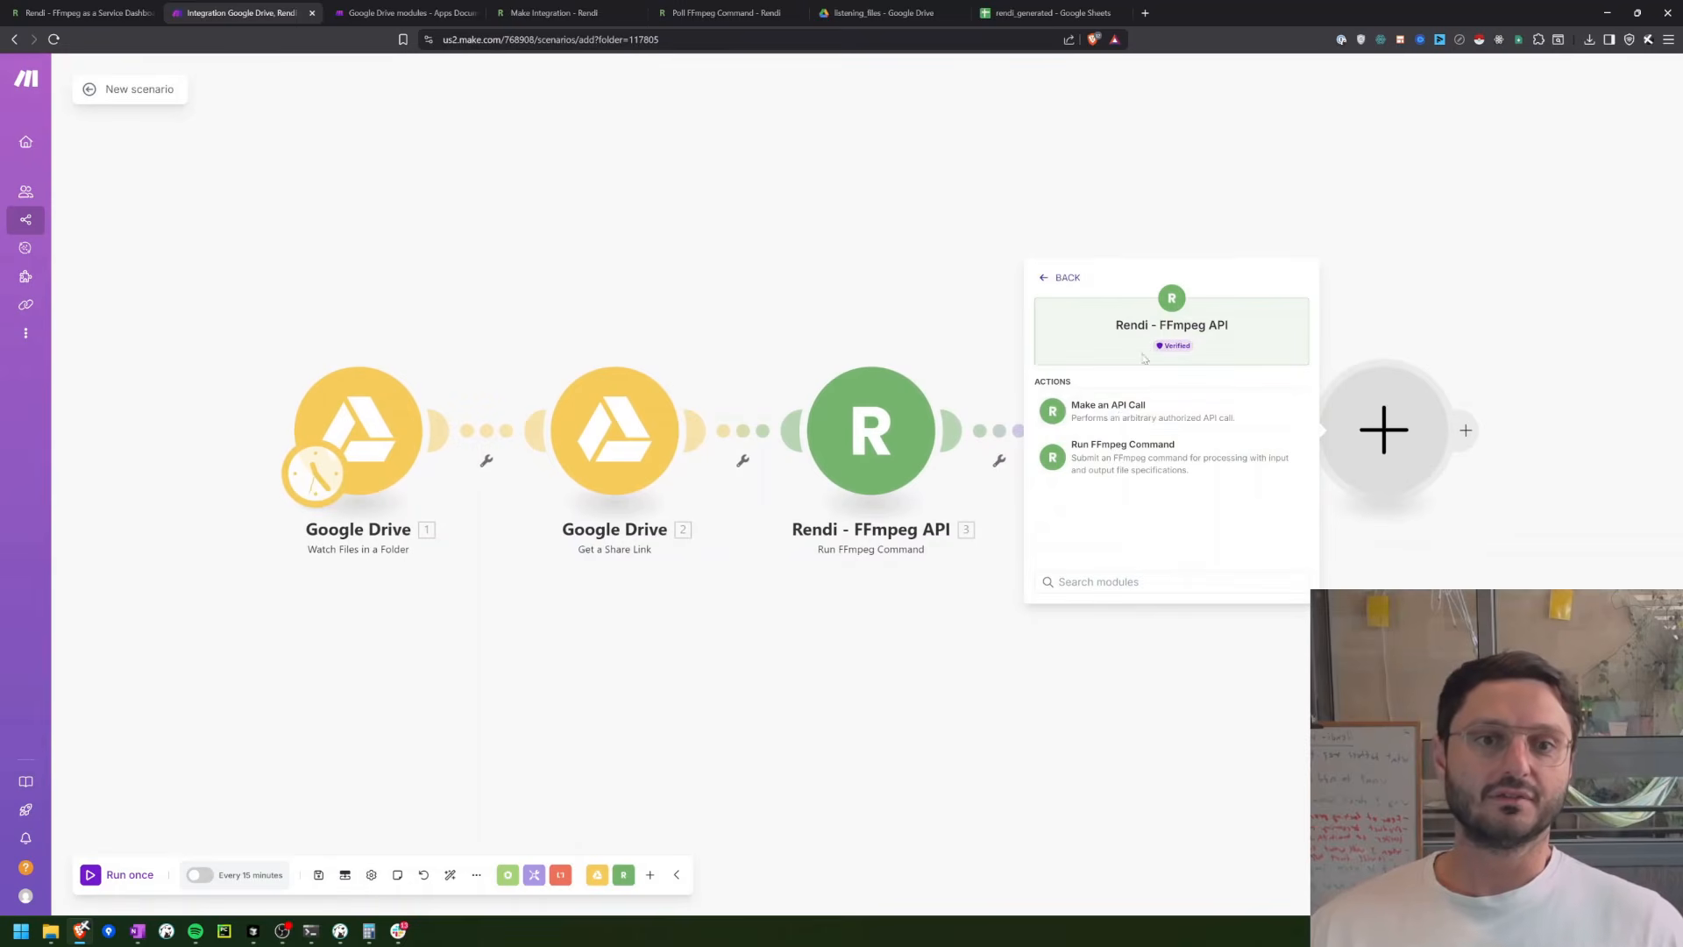
click(1098, 422)
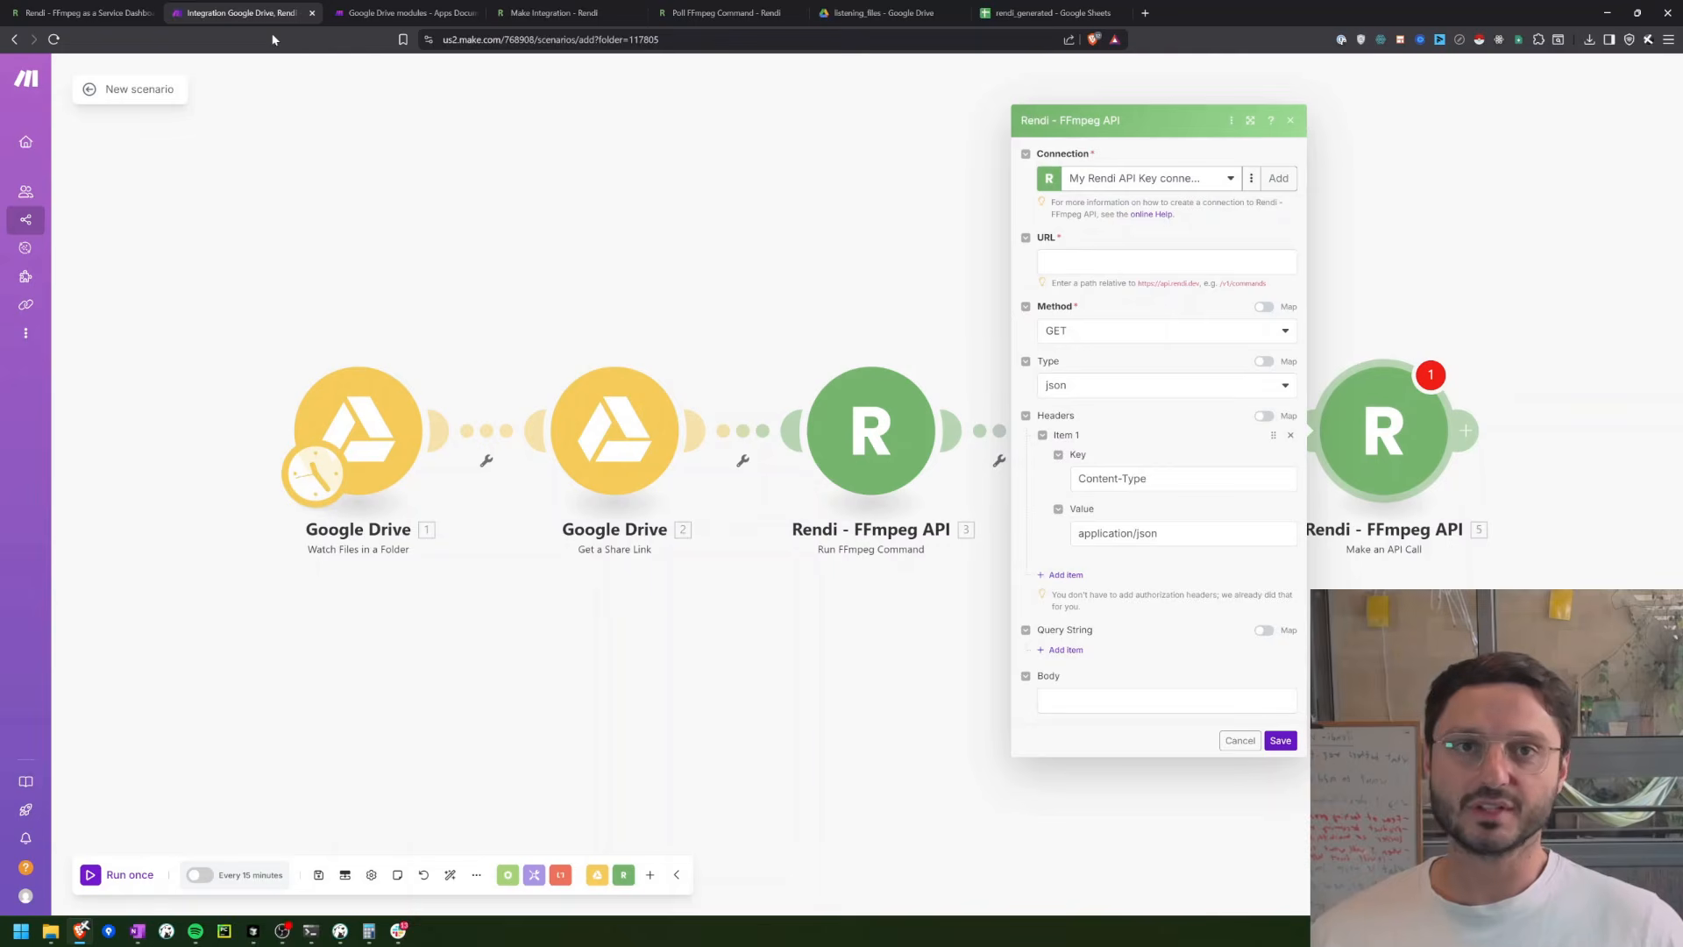
Step: Copy the path v1/commands/ from the poll URL in the Rendi dashboard into the API call module's URL
click(83, 14)
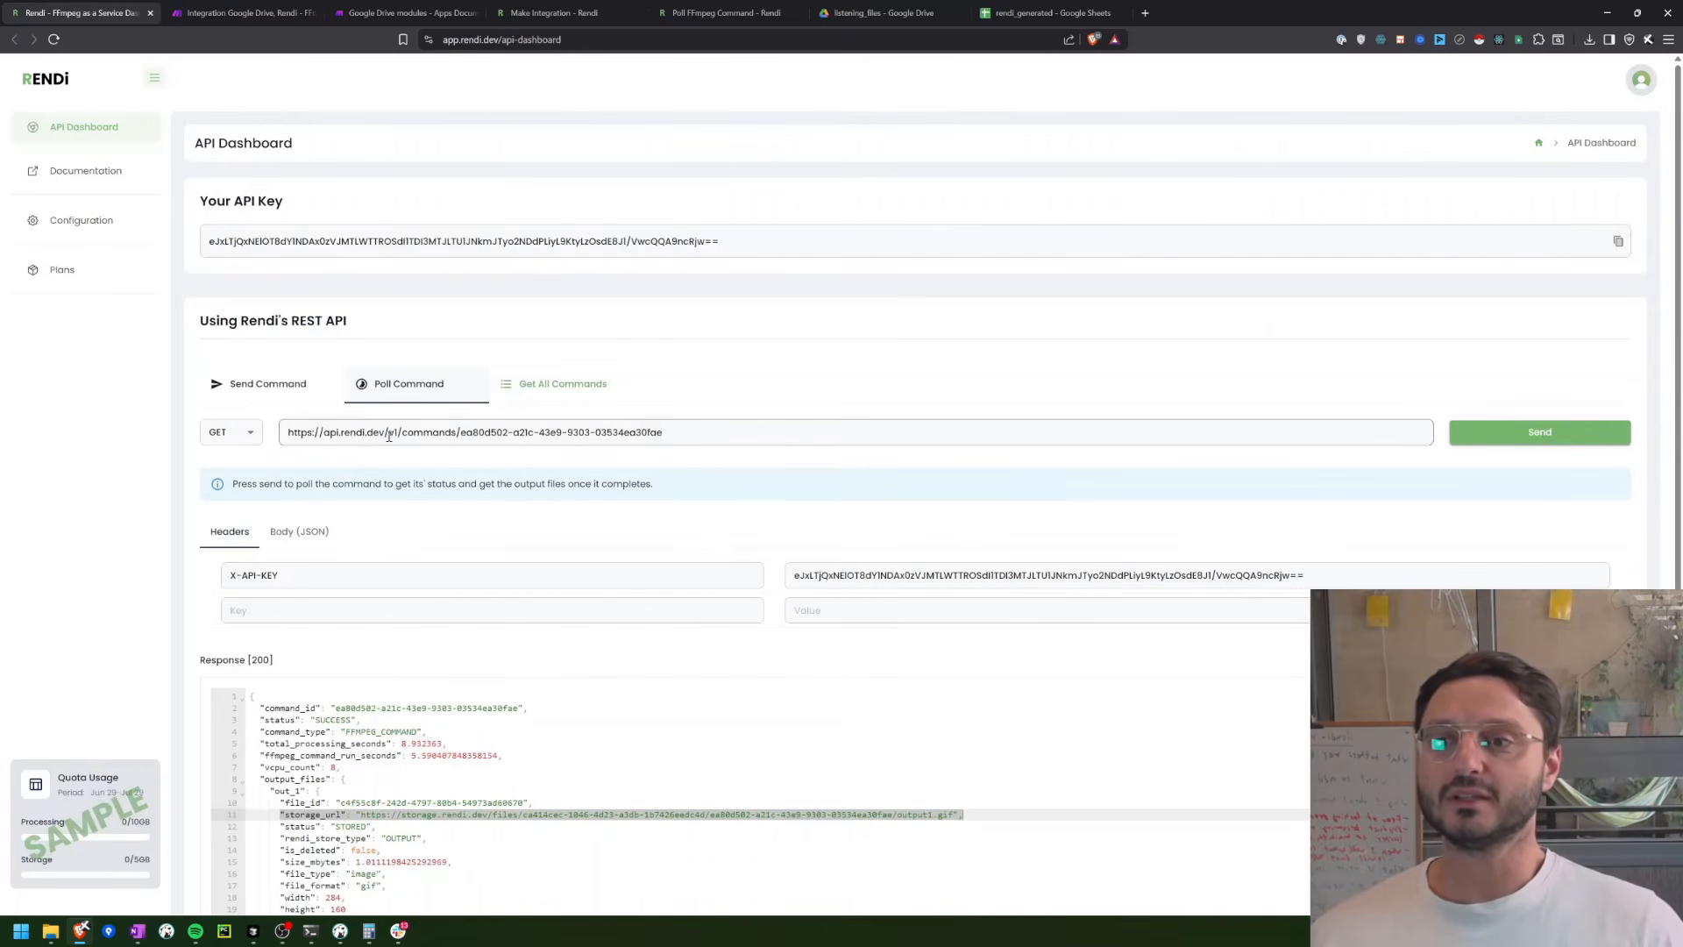
drag(389, 435, 463, 439)
key(ctrl+c)
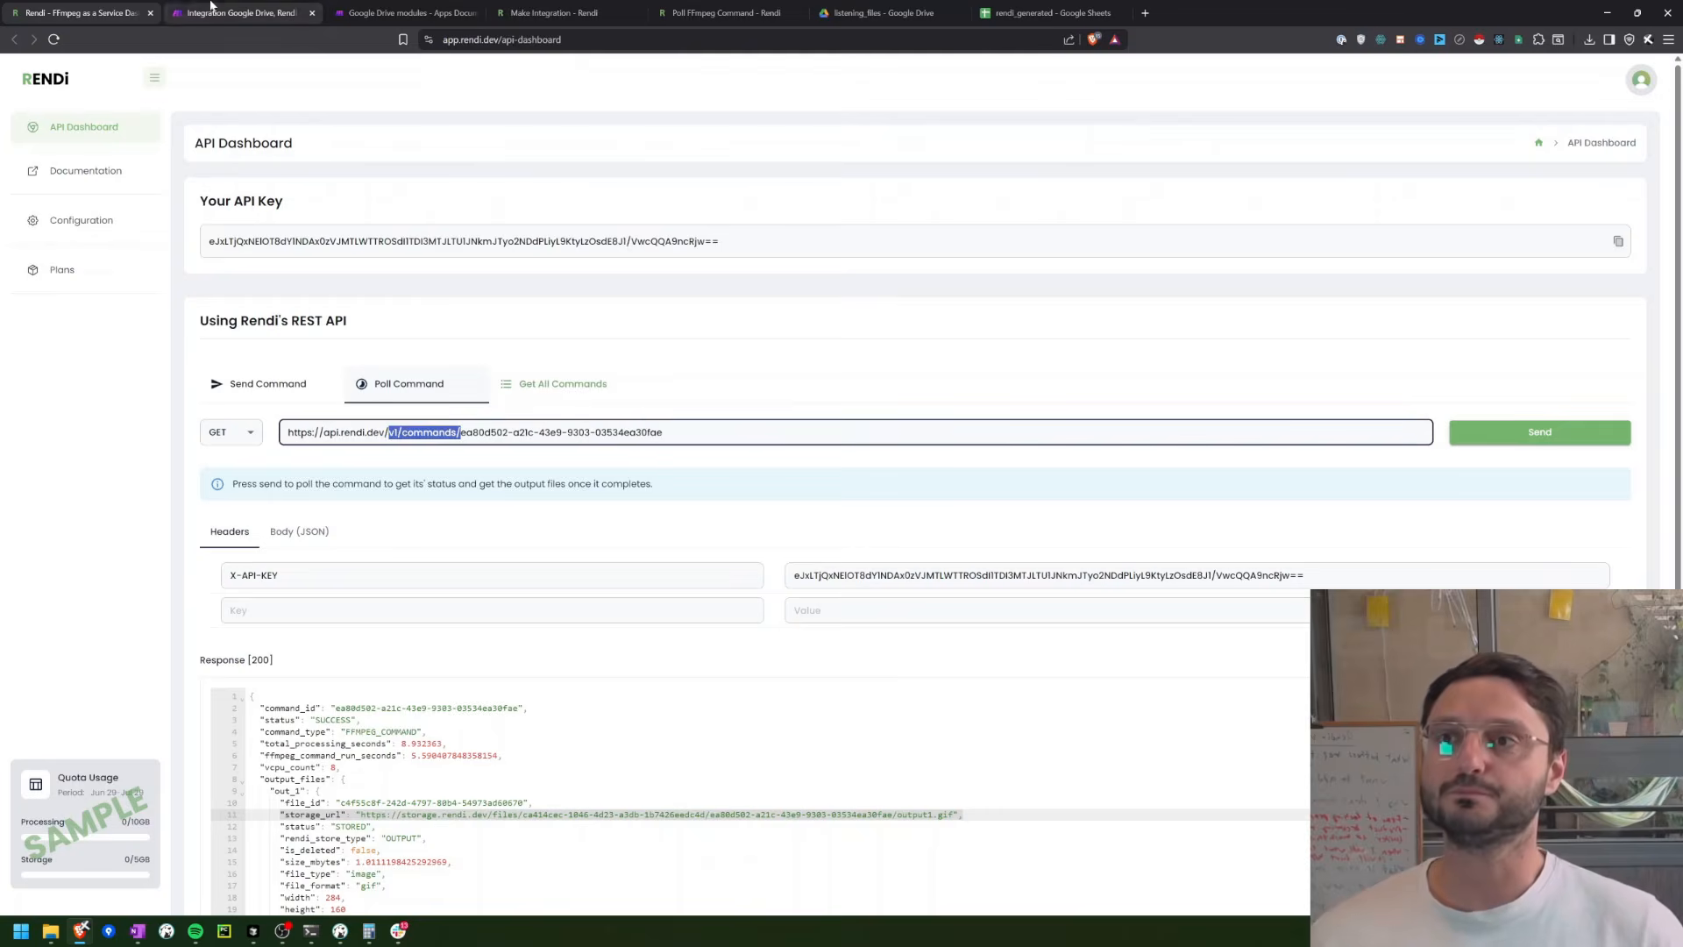
click(238, 14)
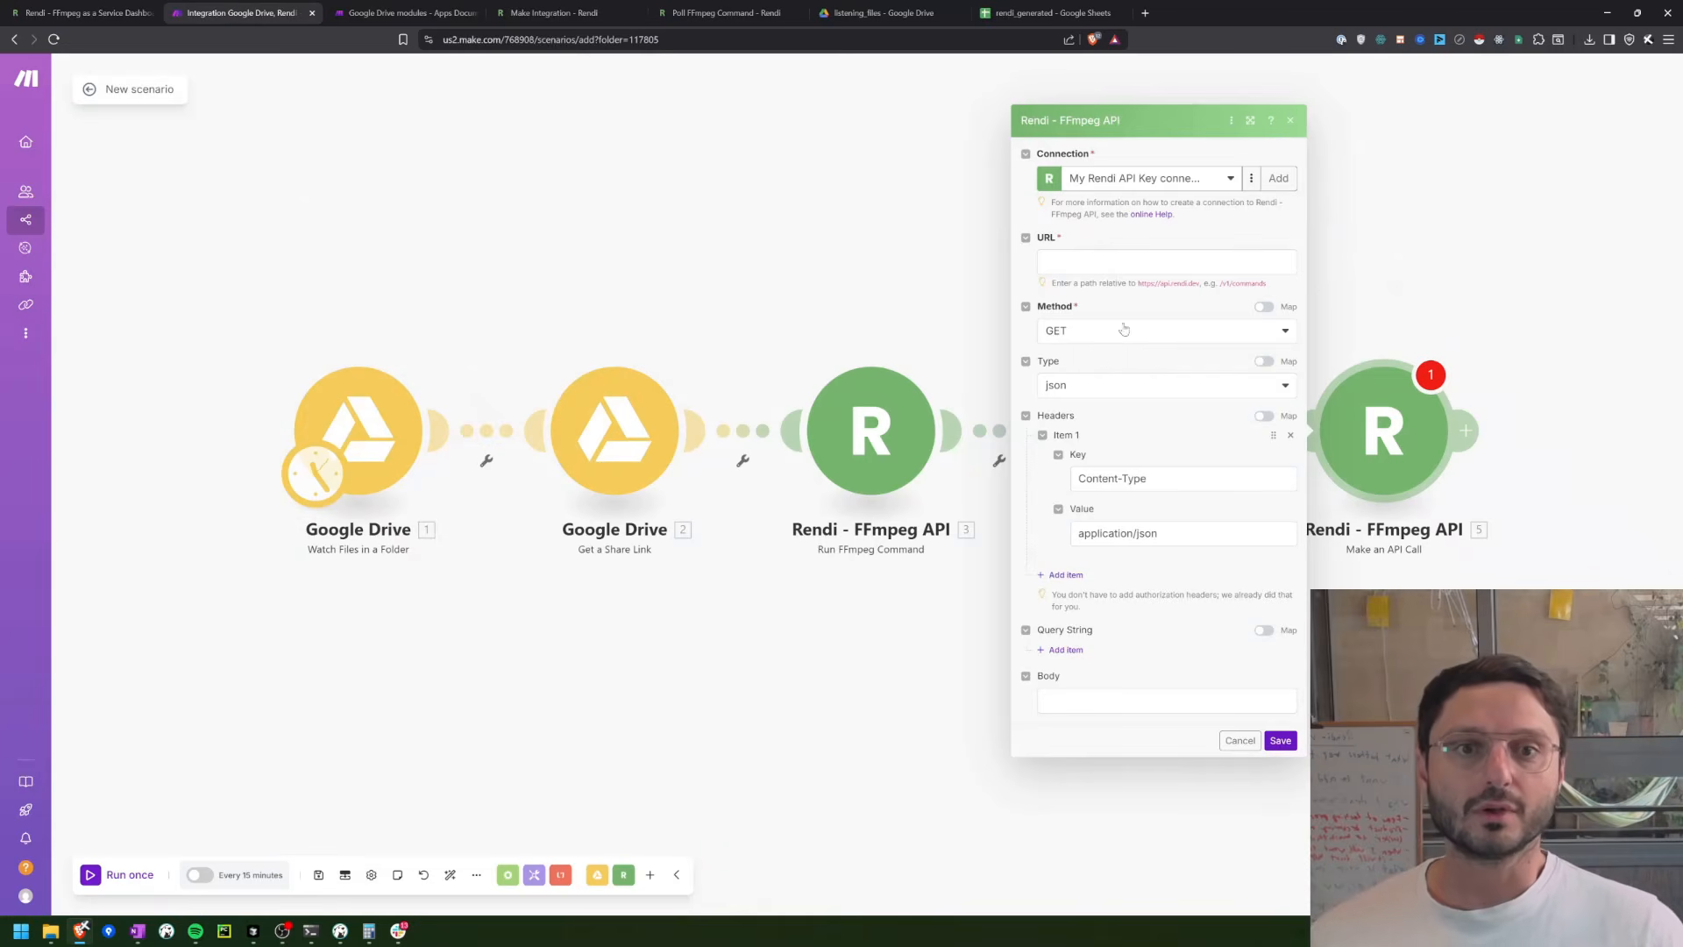
click(1101, 271)
key(ctrl+v)
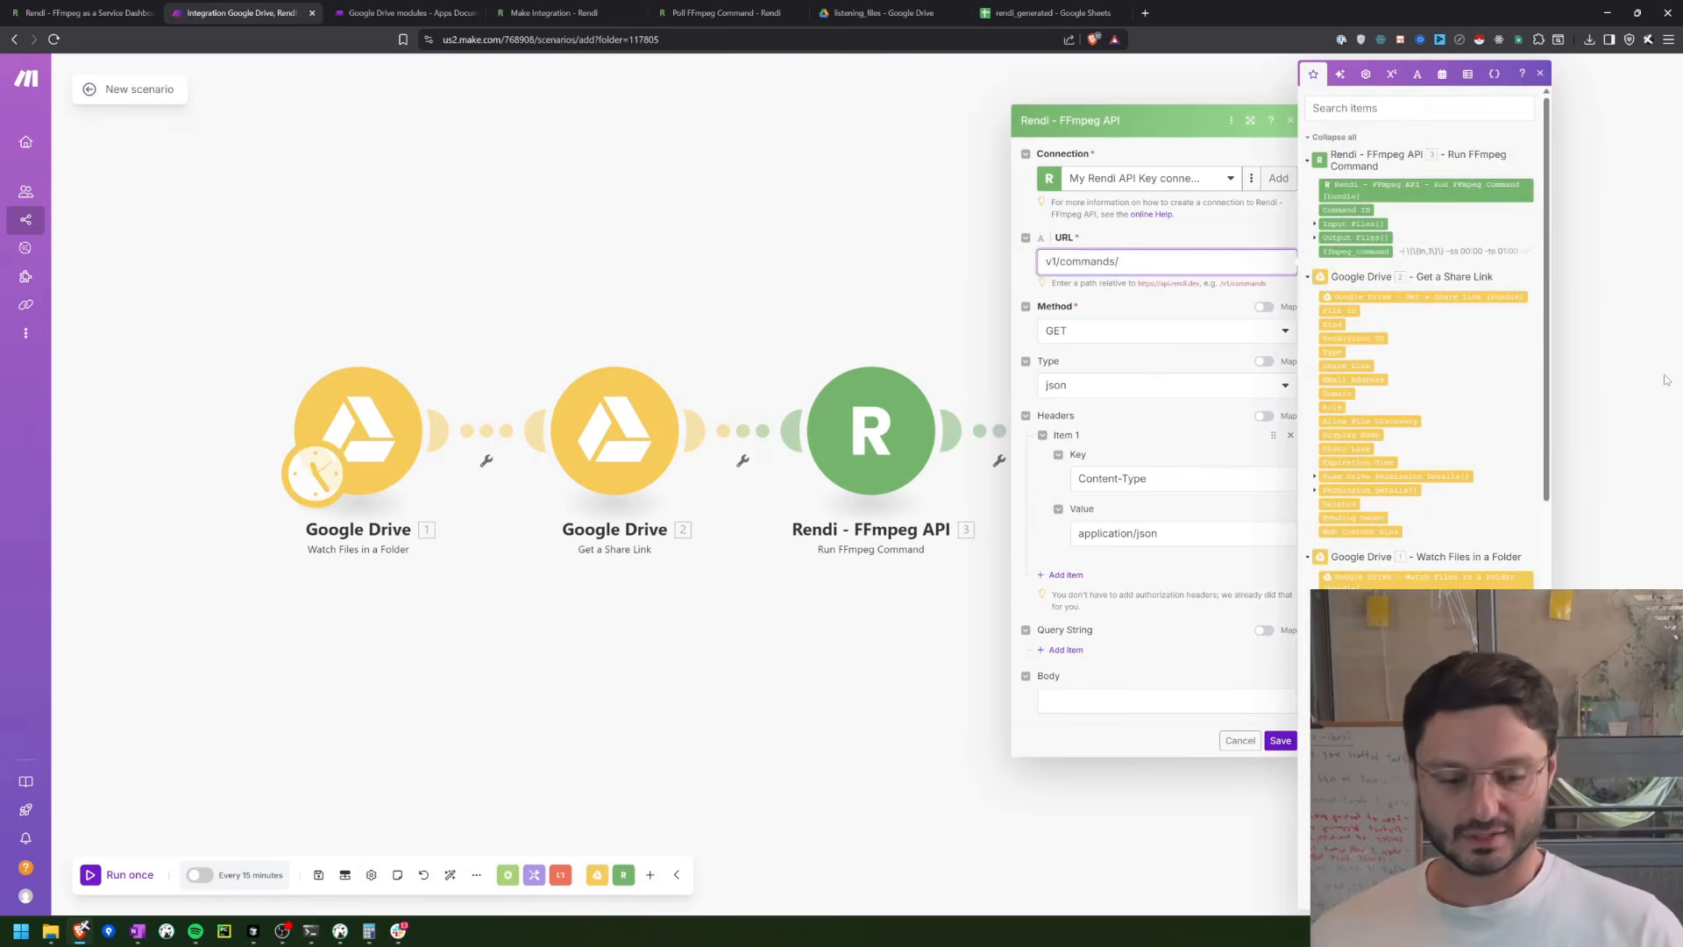
Step: Complete the URL as /v1/commands/ followed by the Command ID from Run FFmpeg Command, and save the module
key(Home)
text(/)
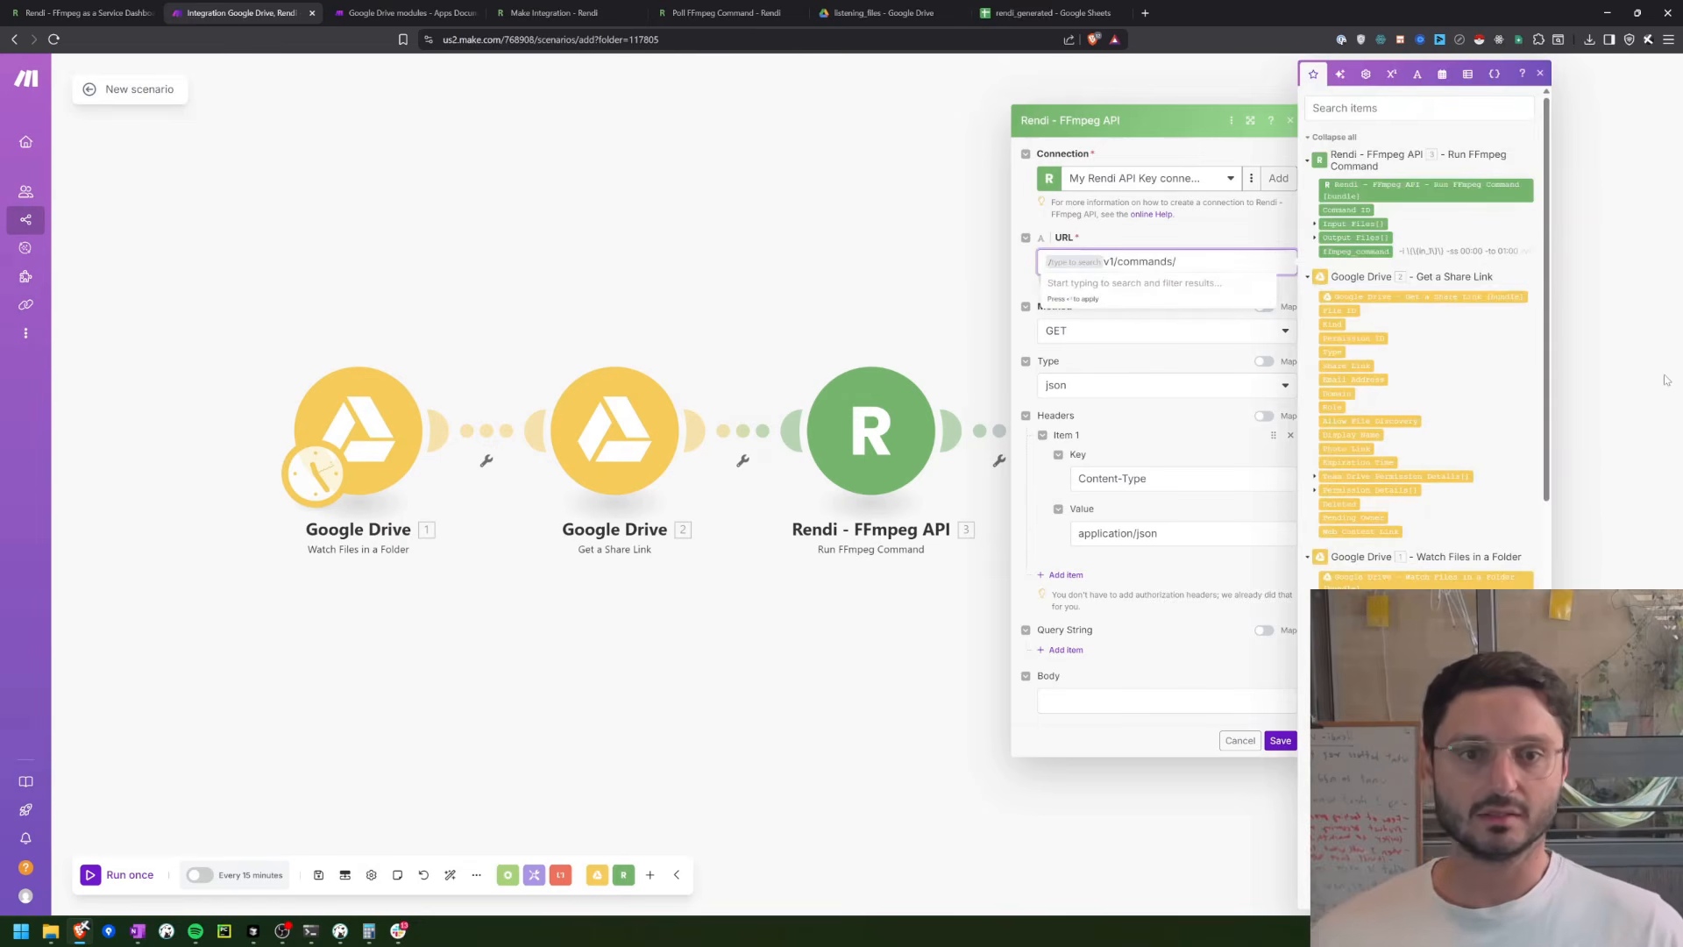
key(Delete)
key(ctrl+z)
key(Escape)
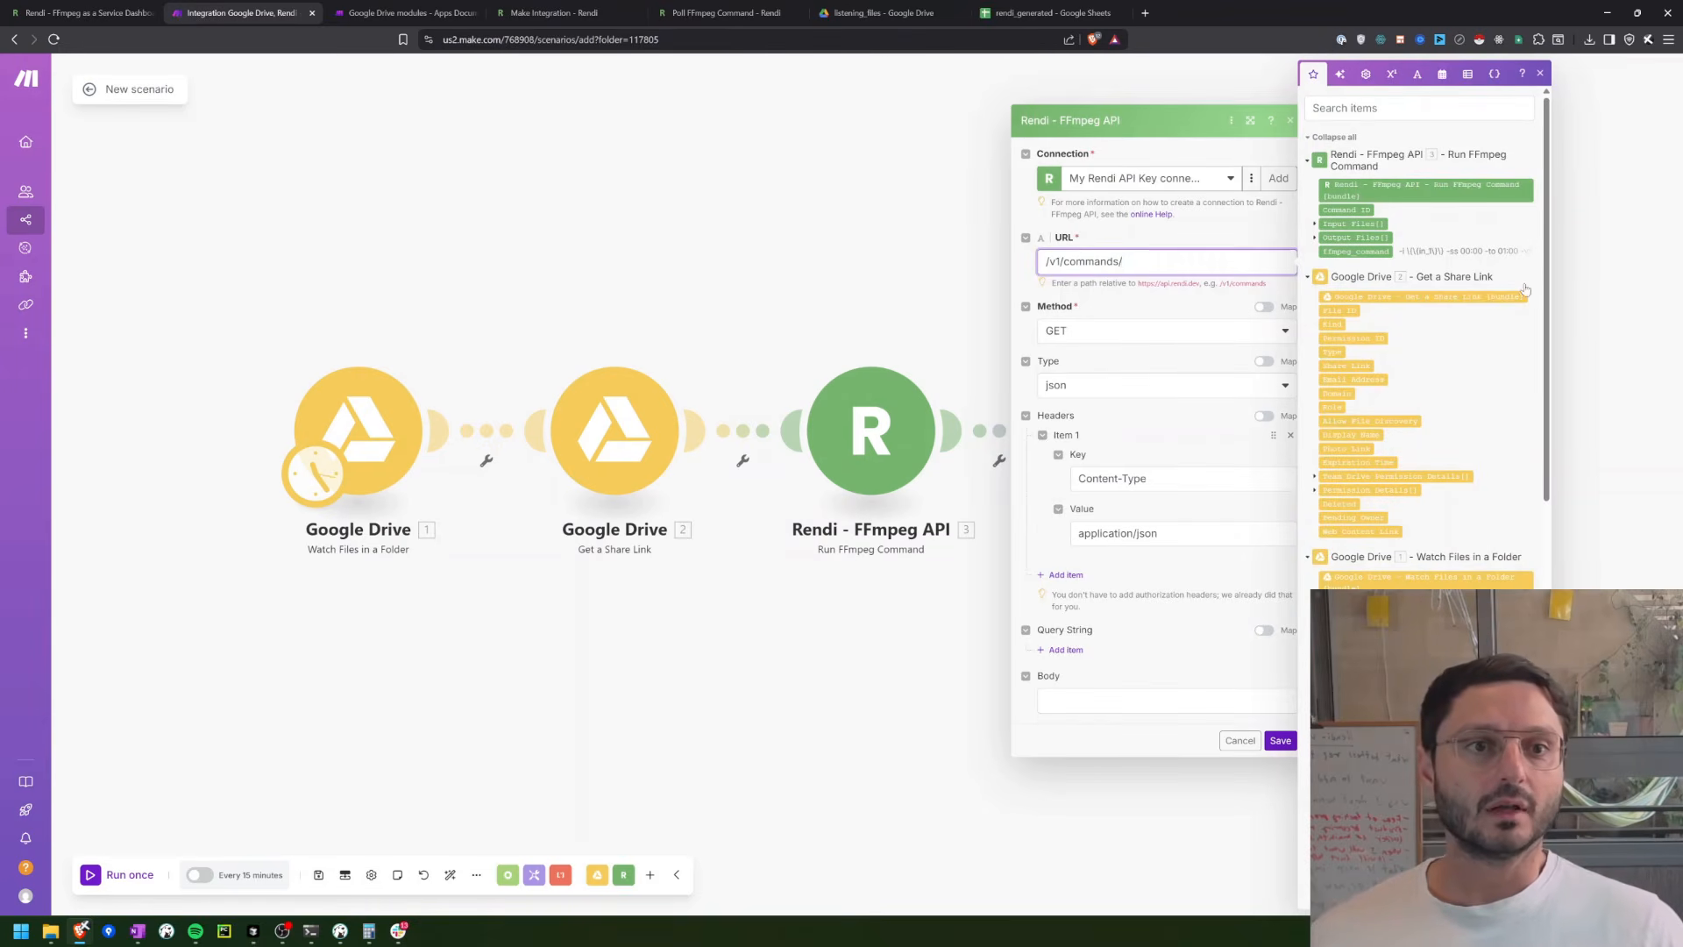
drag(1355, 211, 1214, 261)
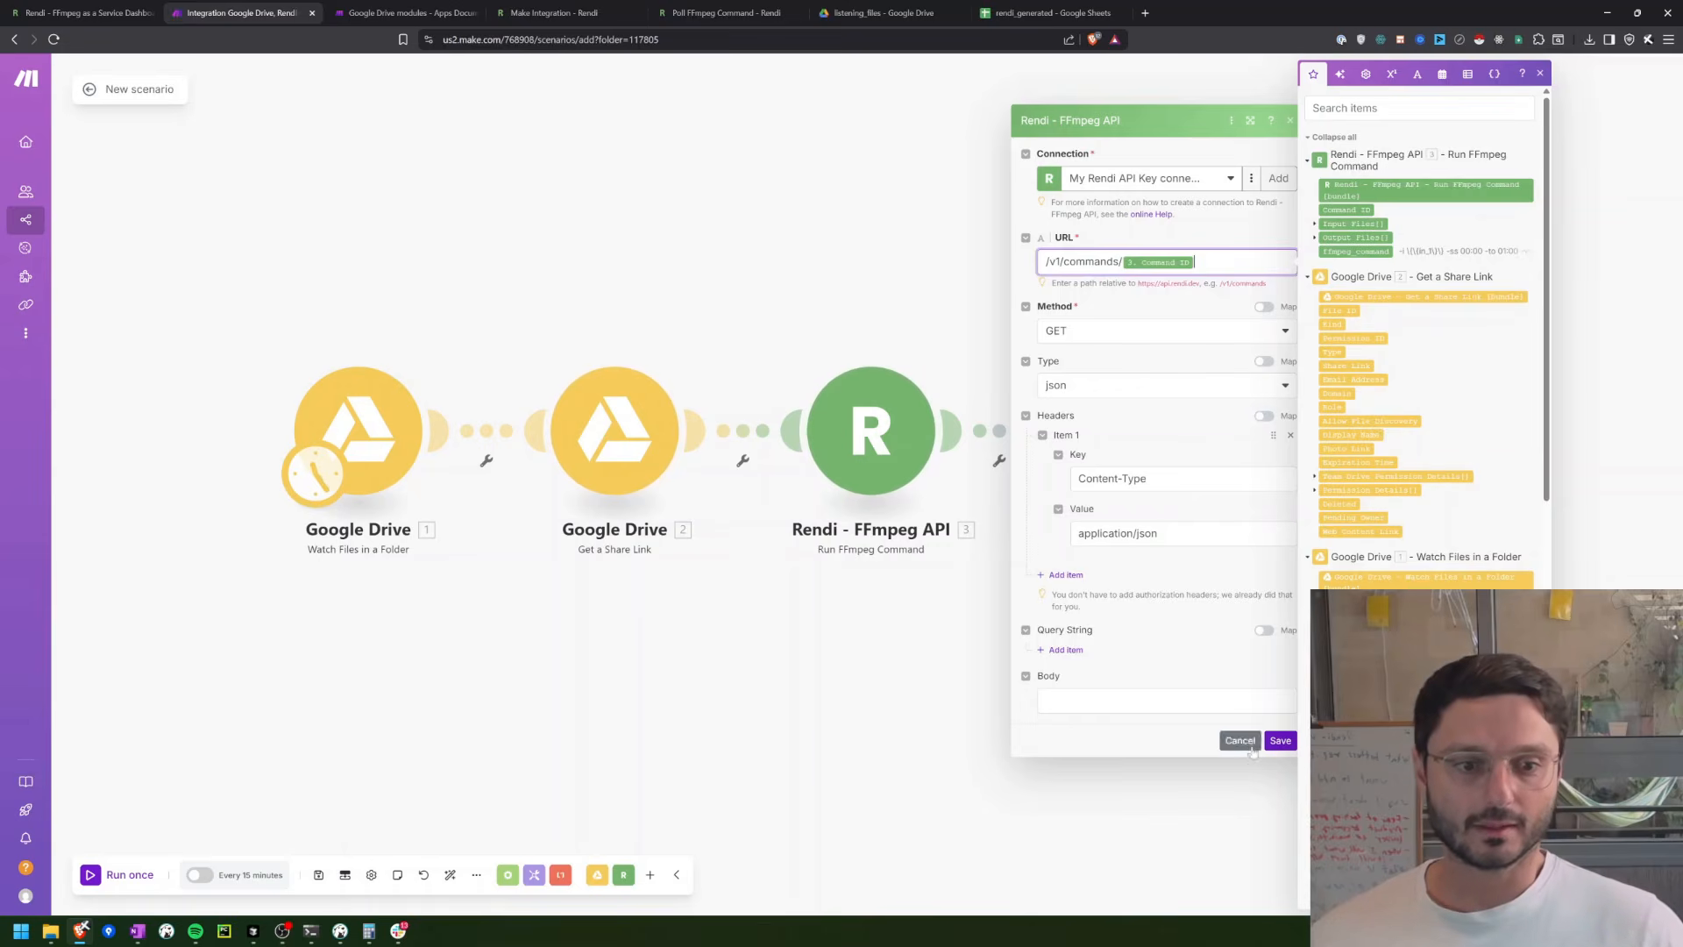
click(1281, 741)
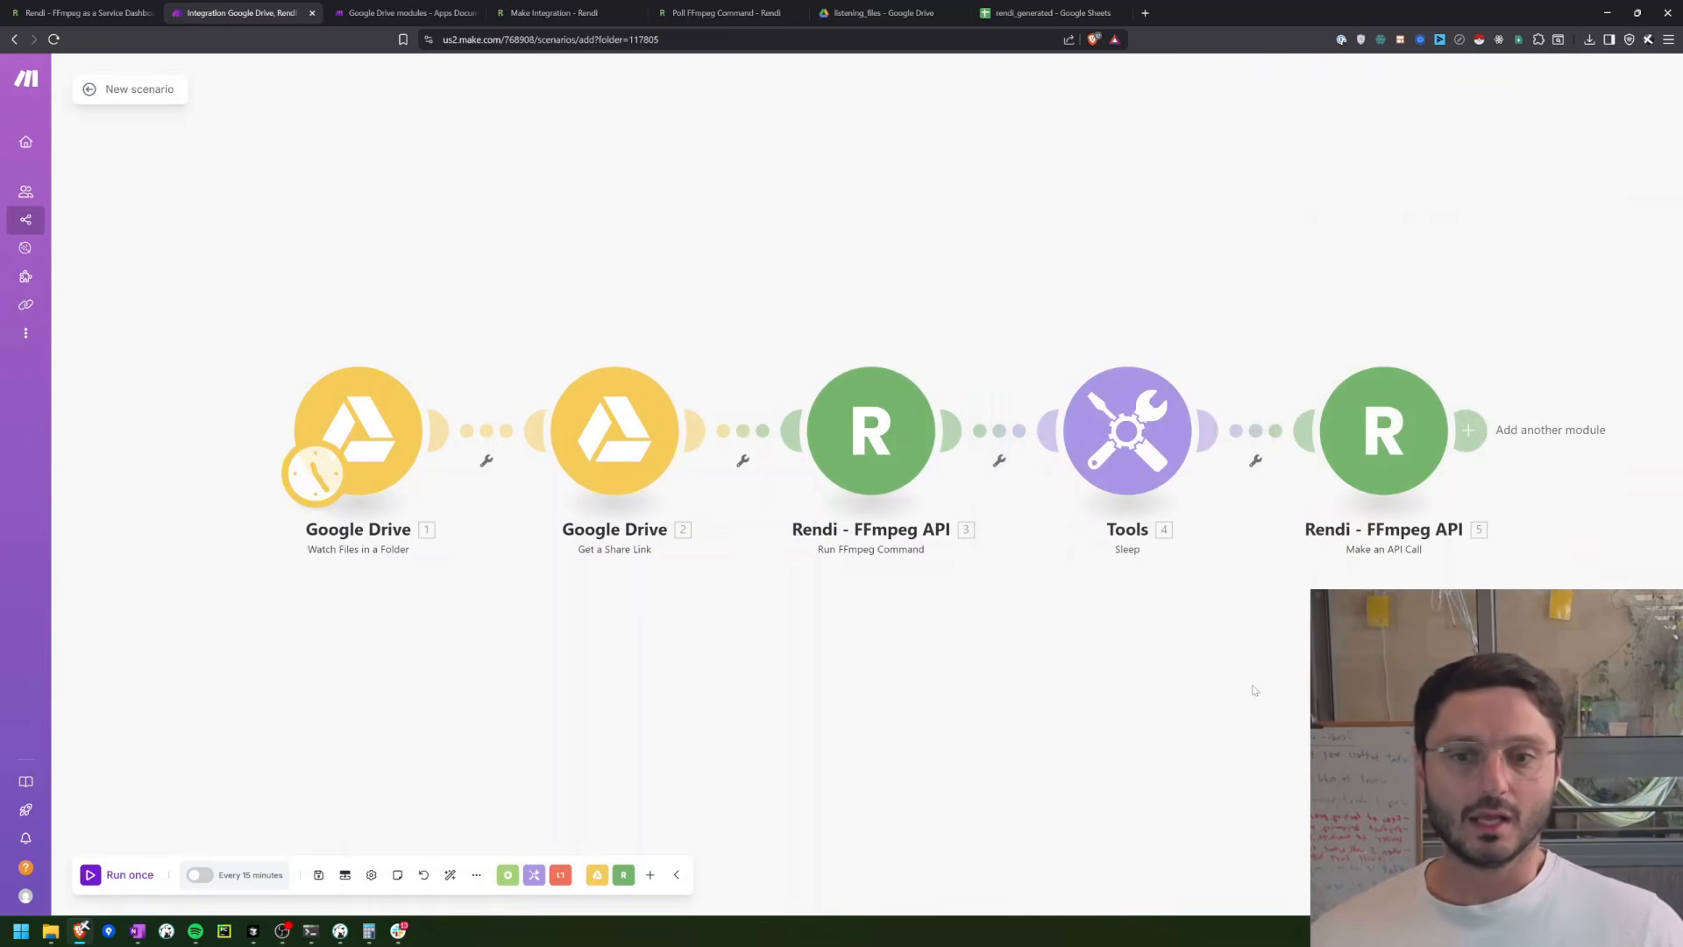
Step: Examine the rendi_generated spreadsheet's rendi storage_url column header and the cells below it
drag(1247, 706, 976, 716)
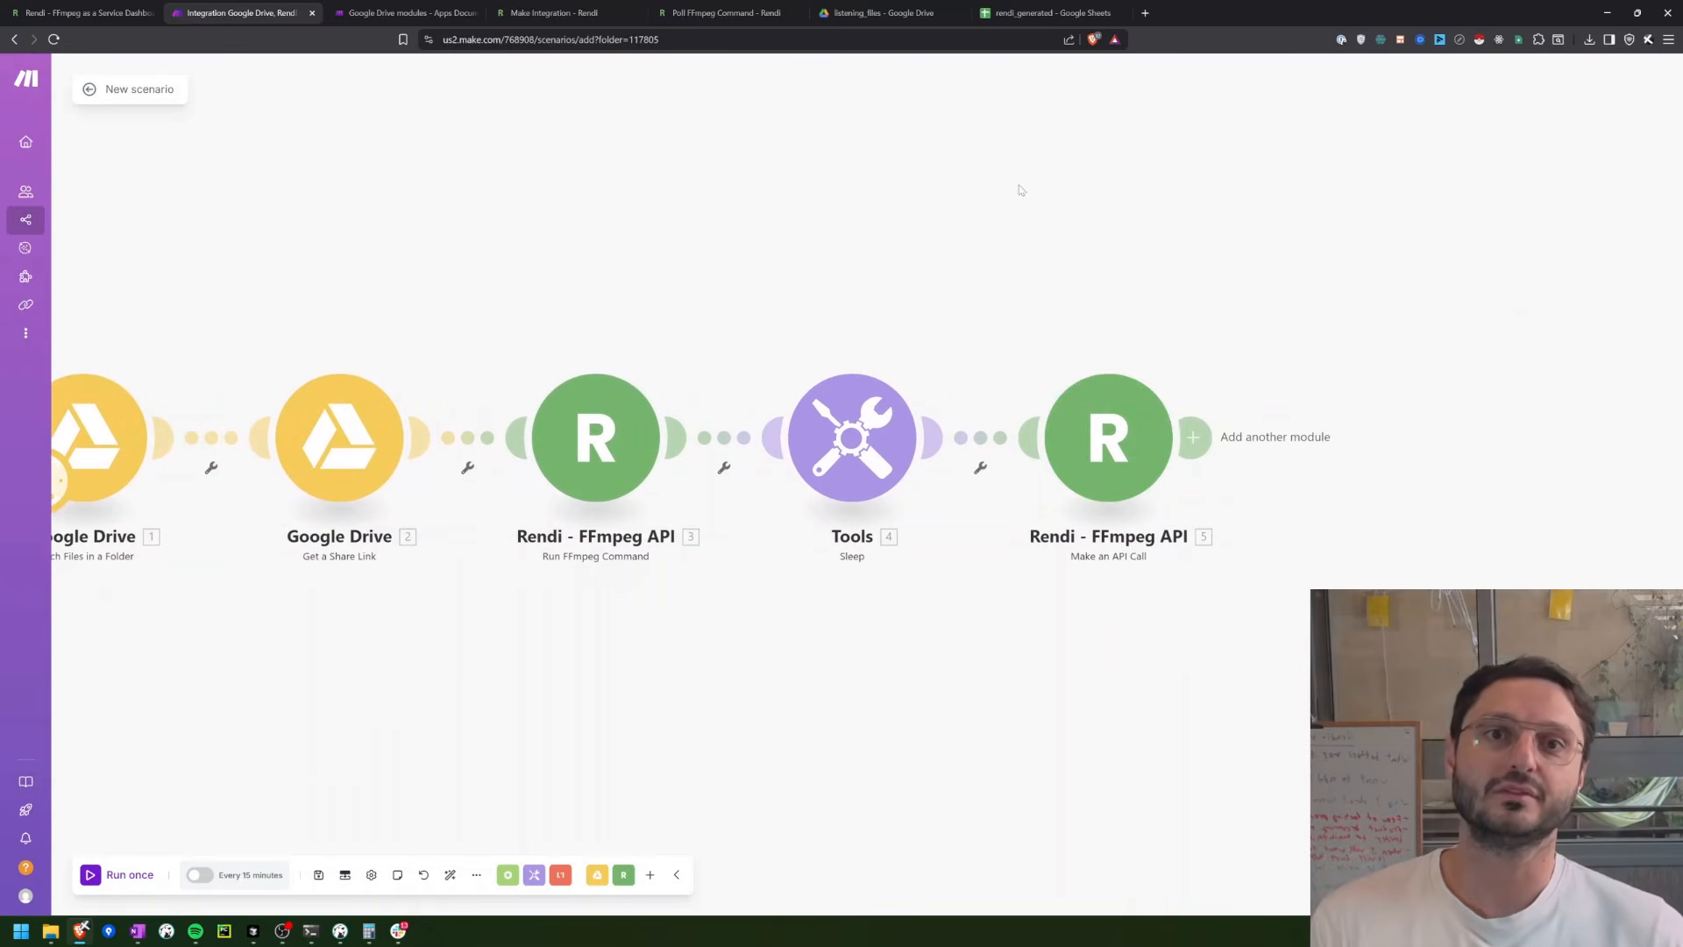
click(1020, 15)
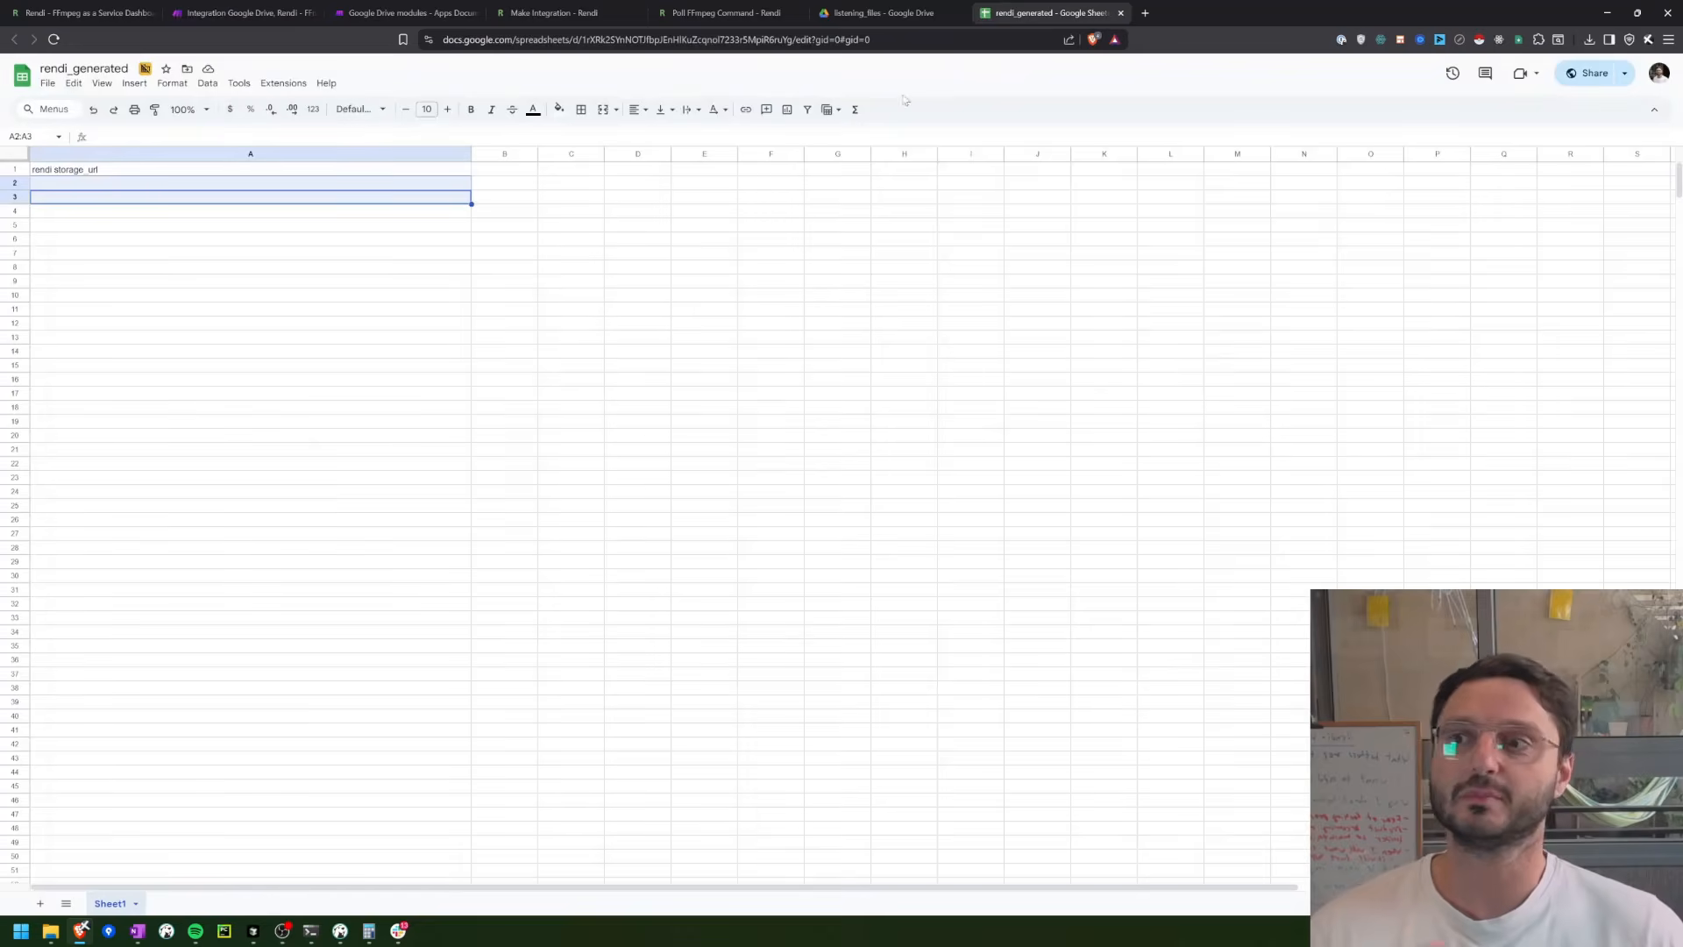
click(640, 219)
click(75, 172)
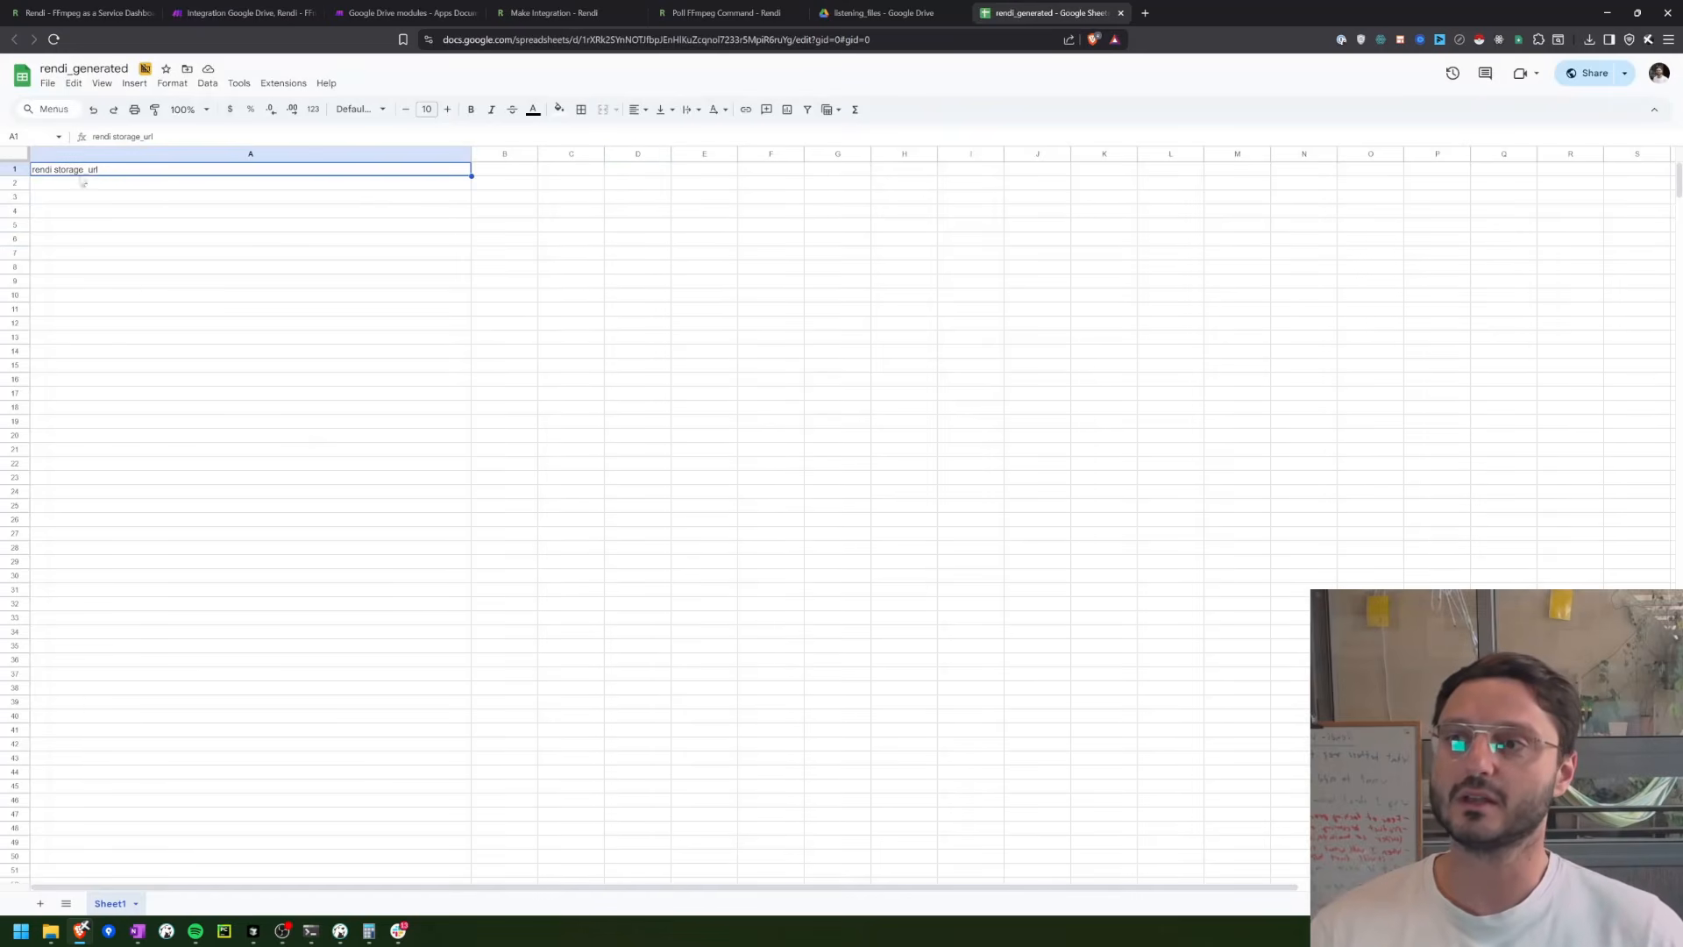
drag(70, 186, 40, 438)
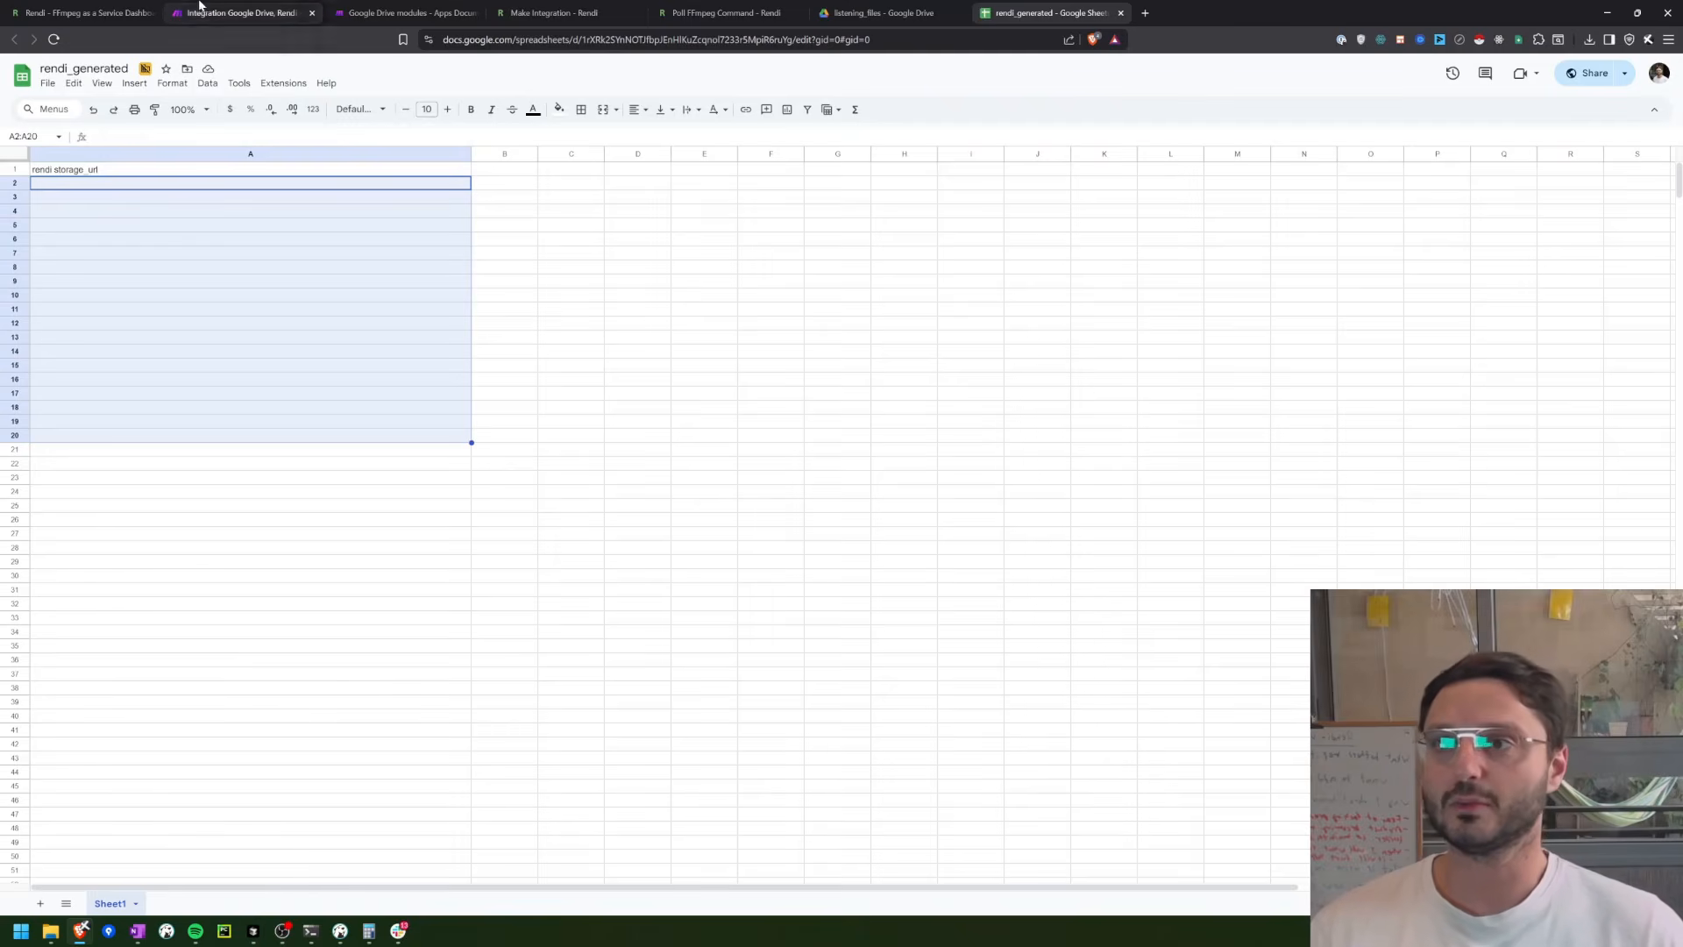
Step: Return to the Make scenario and add a Google Sheets Add a Row module after Make an API Call
click(201, 12)
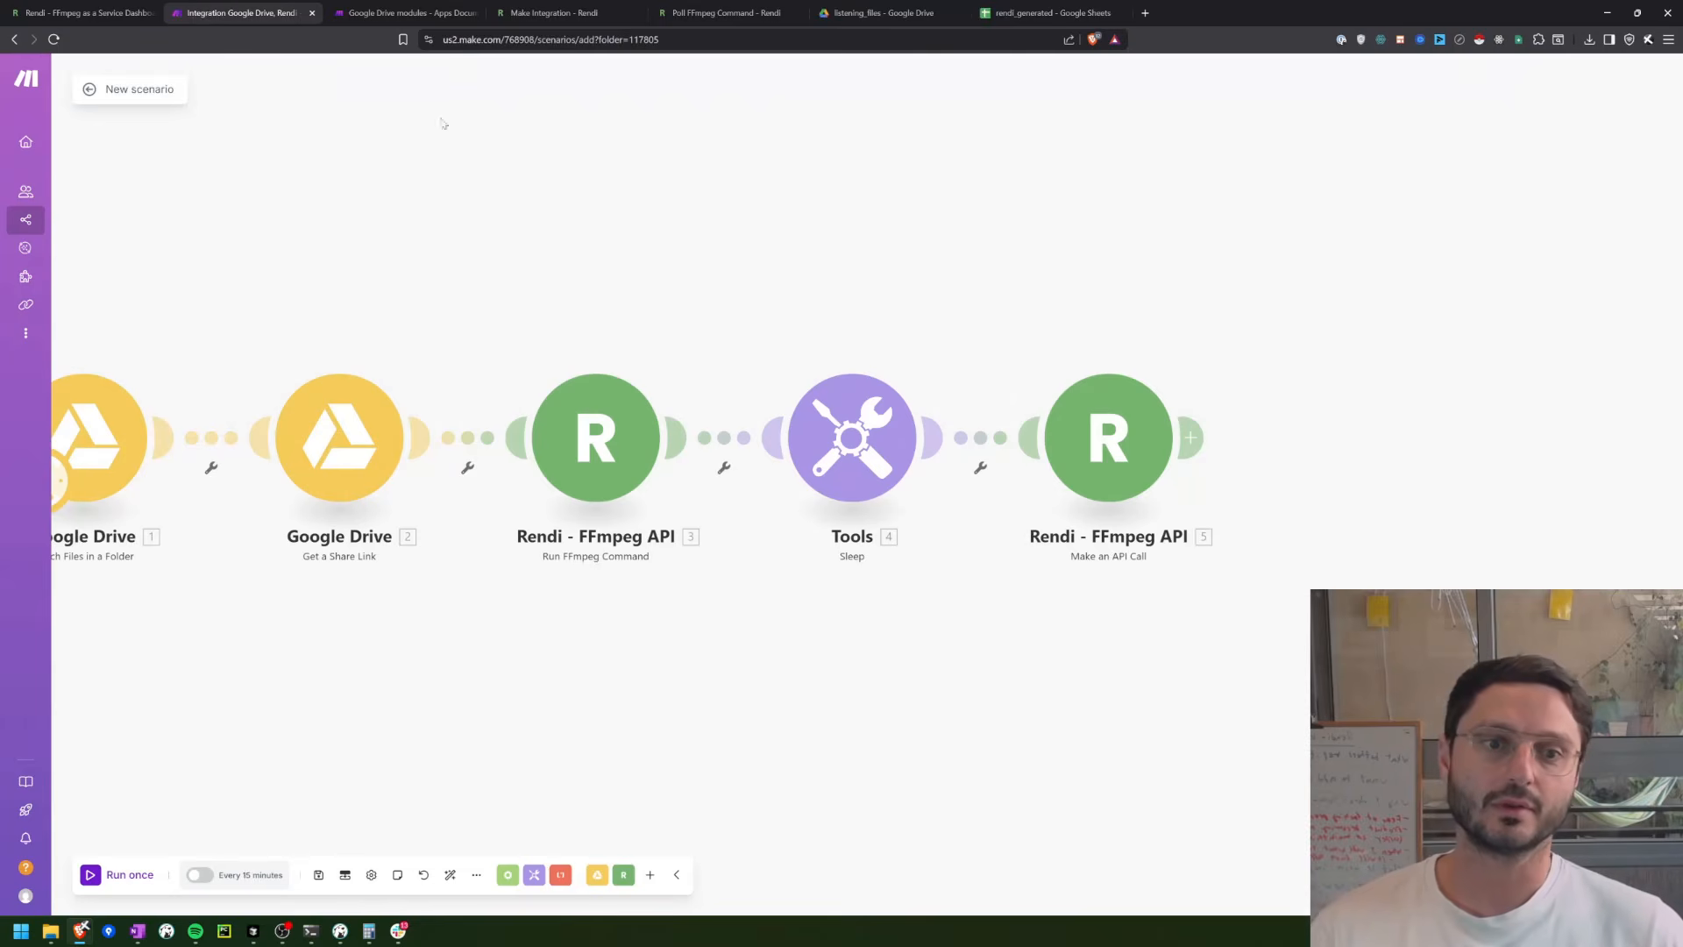
click(1190, 437)
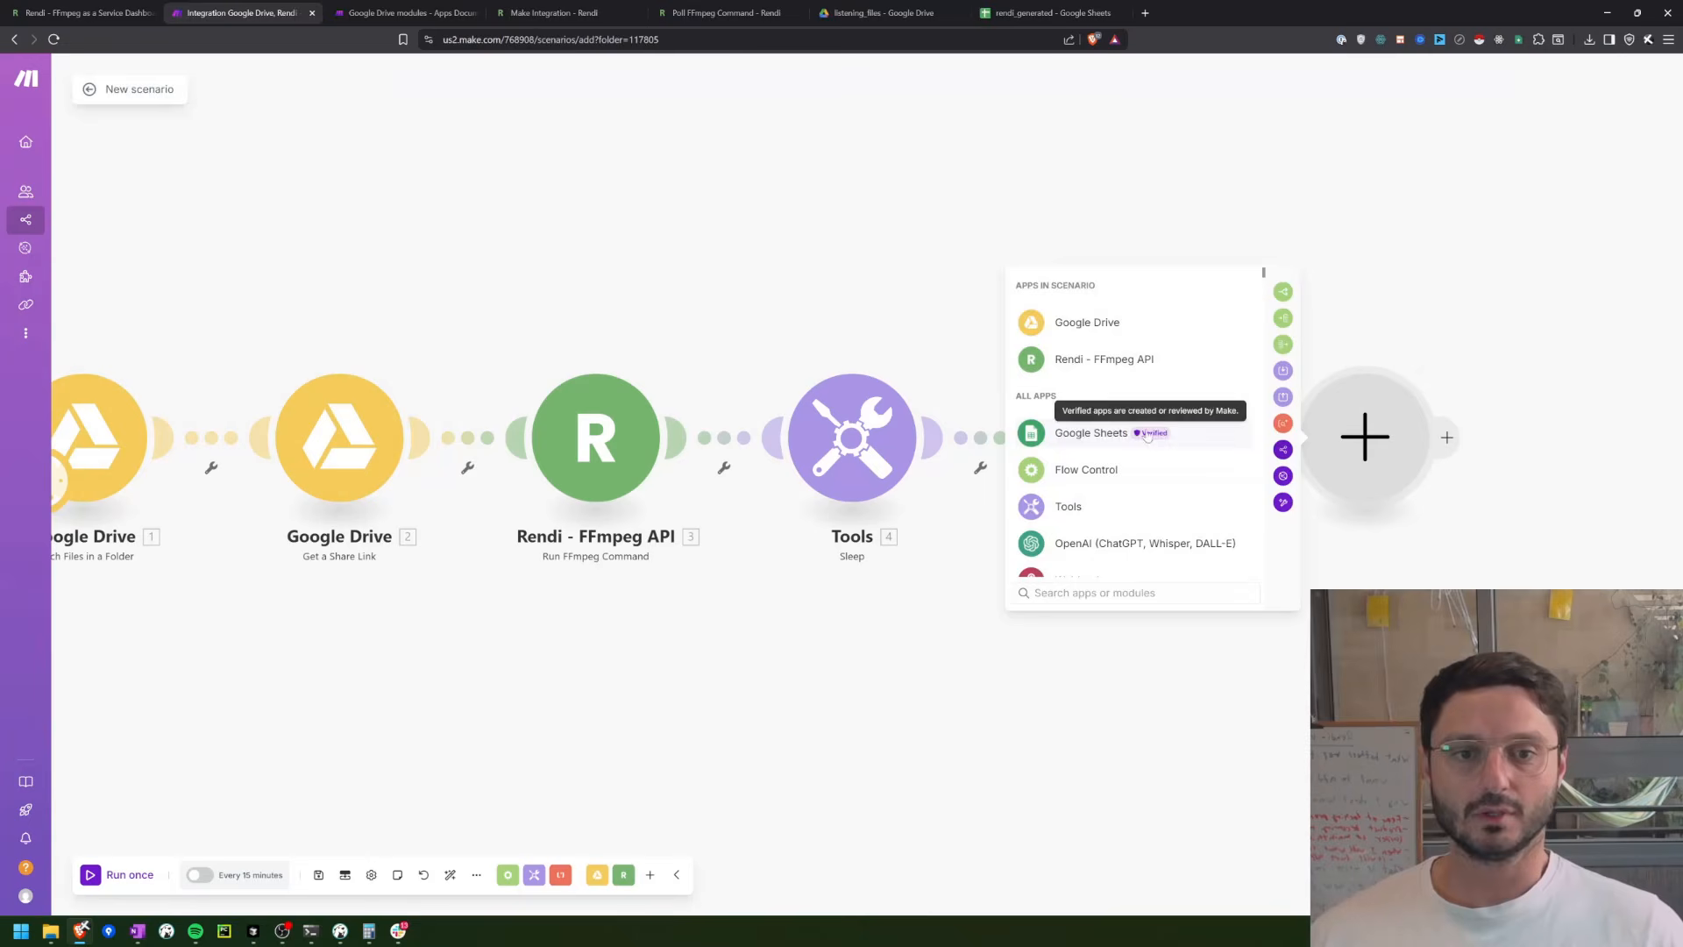
click(1091, 434)
click(1085, 427)
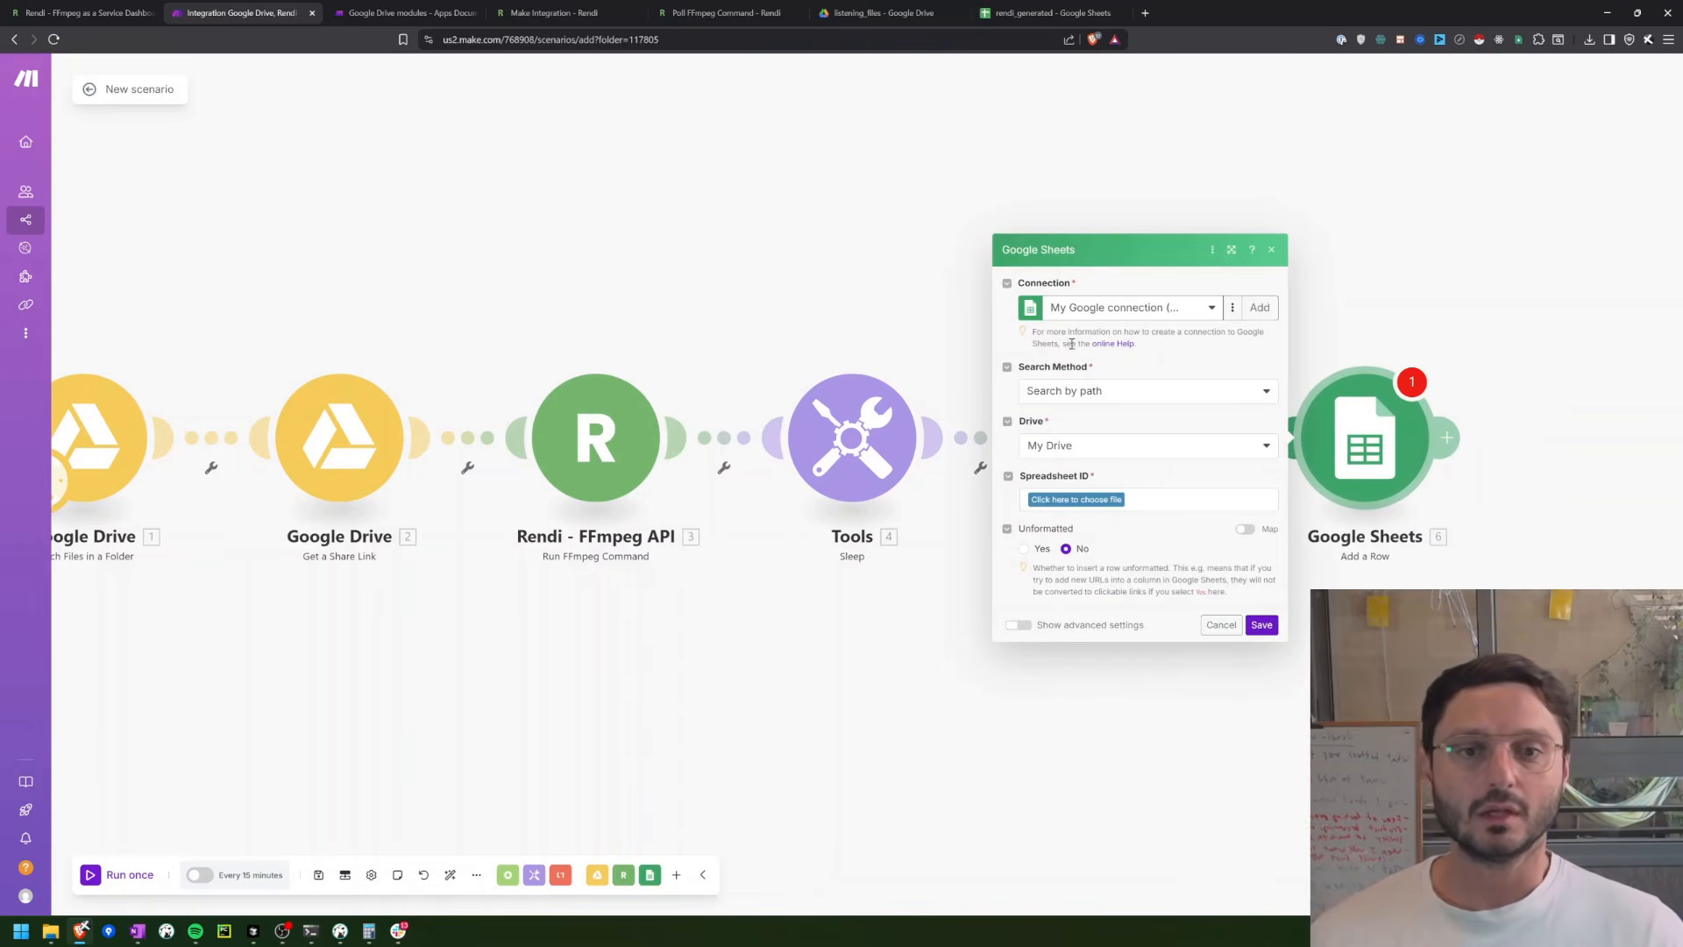
Step: Set the Add a Row module's target to Sheet1 of the demo/rendi_generated spreadsheet in My Drive, keeping Search by path
click(1101, 392)
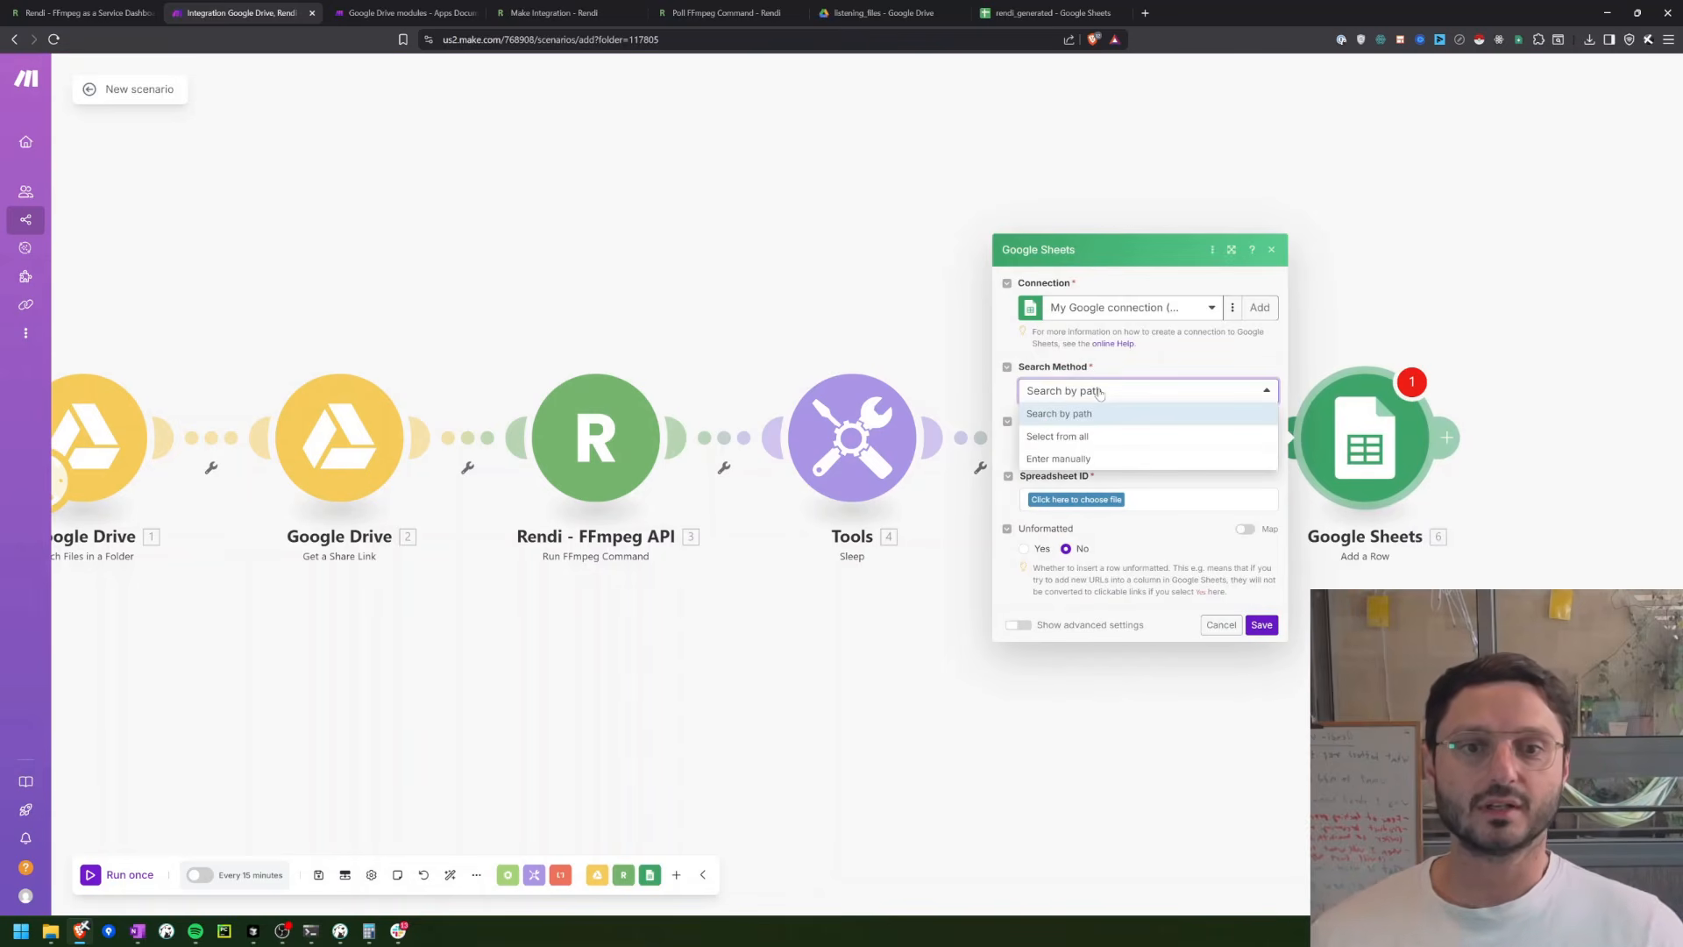
click(1100, 392)
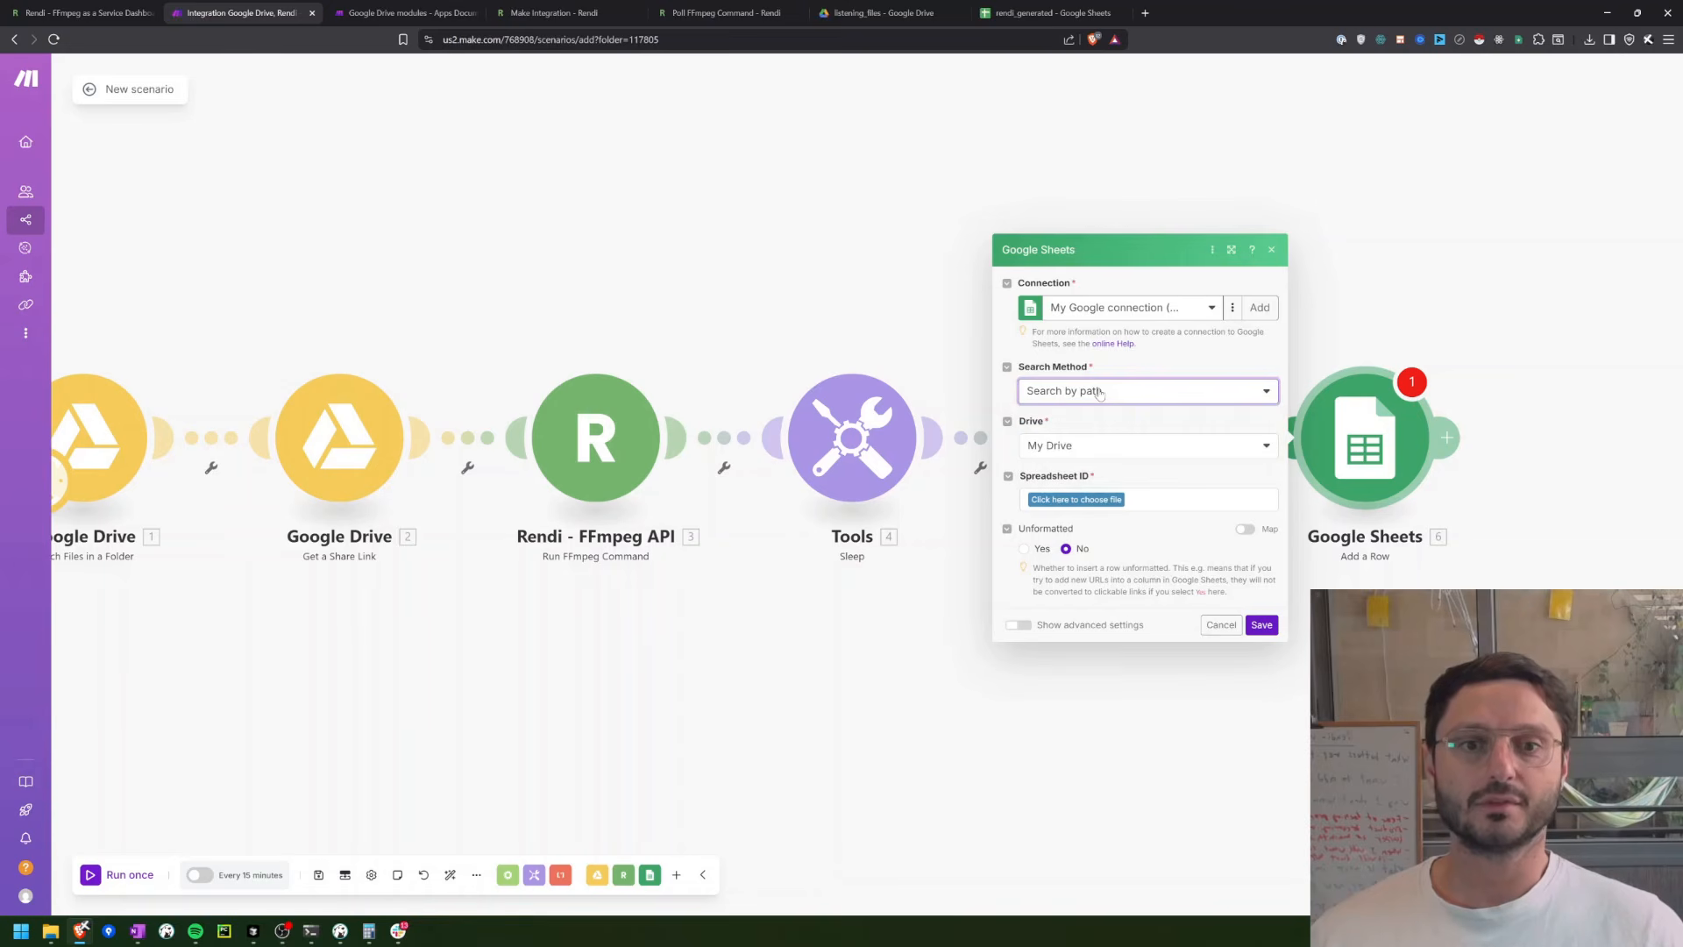
click(1100, 392)
click(1100, 392)
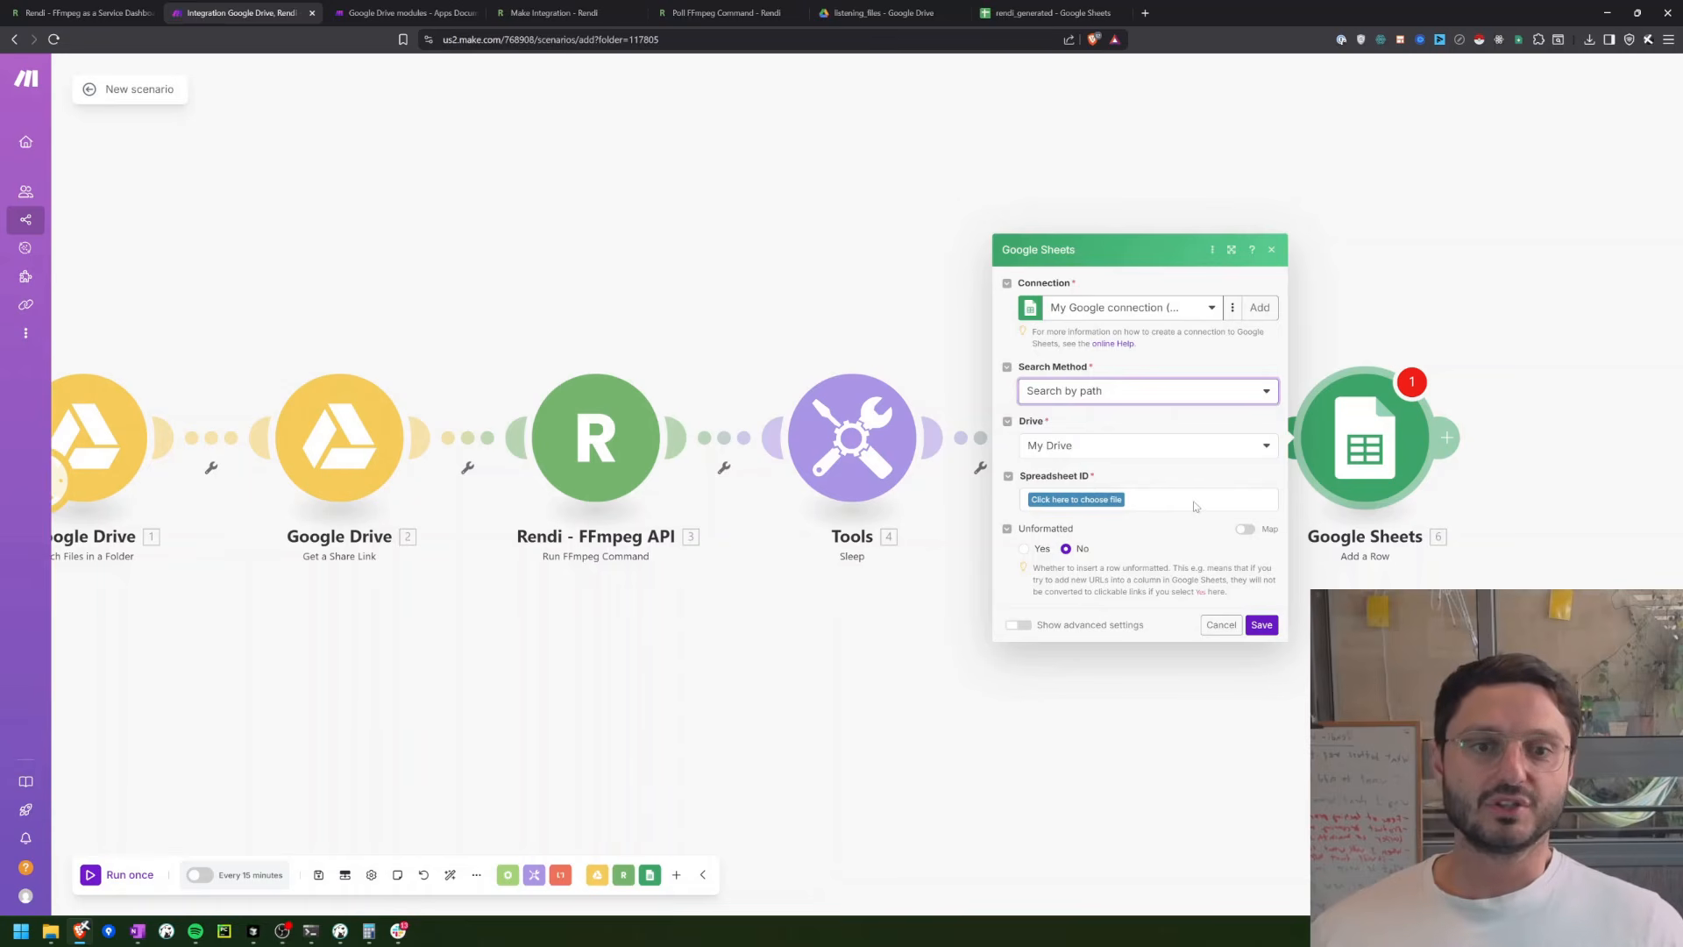
click(1097, 503)
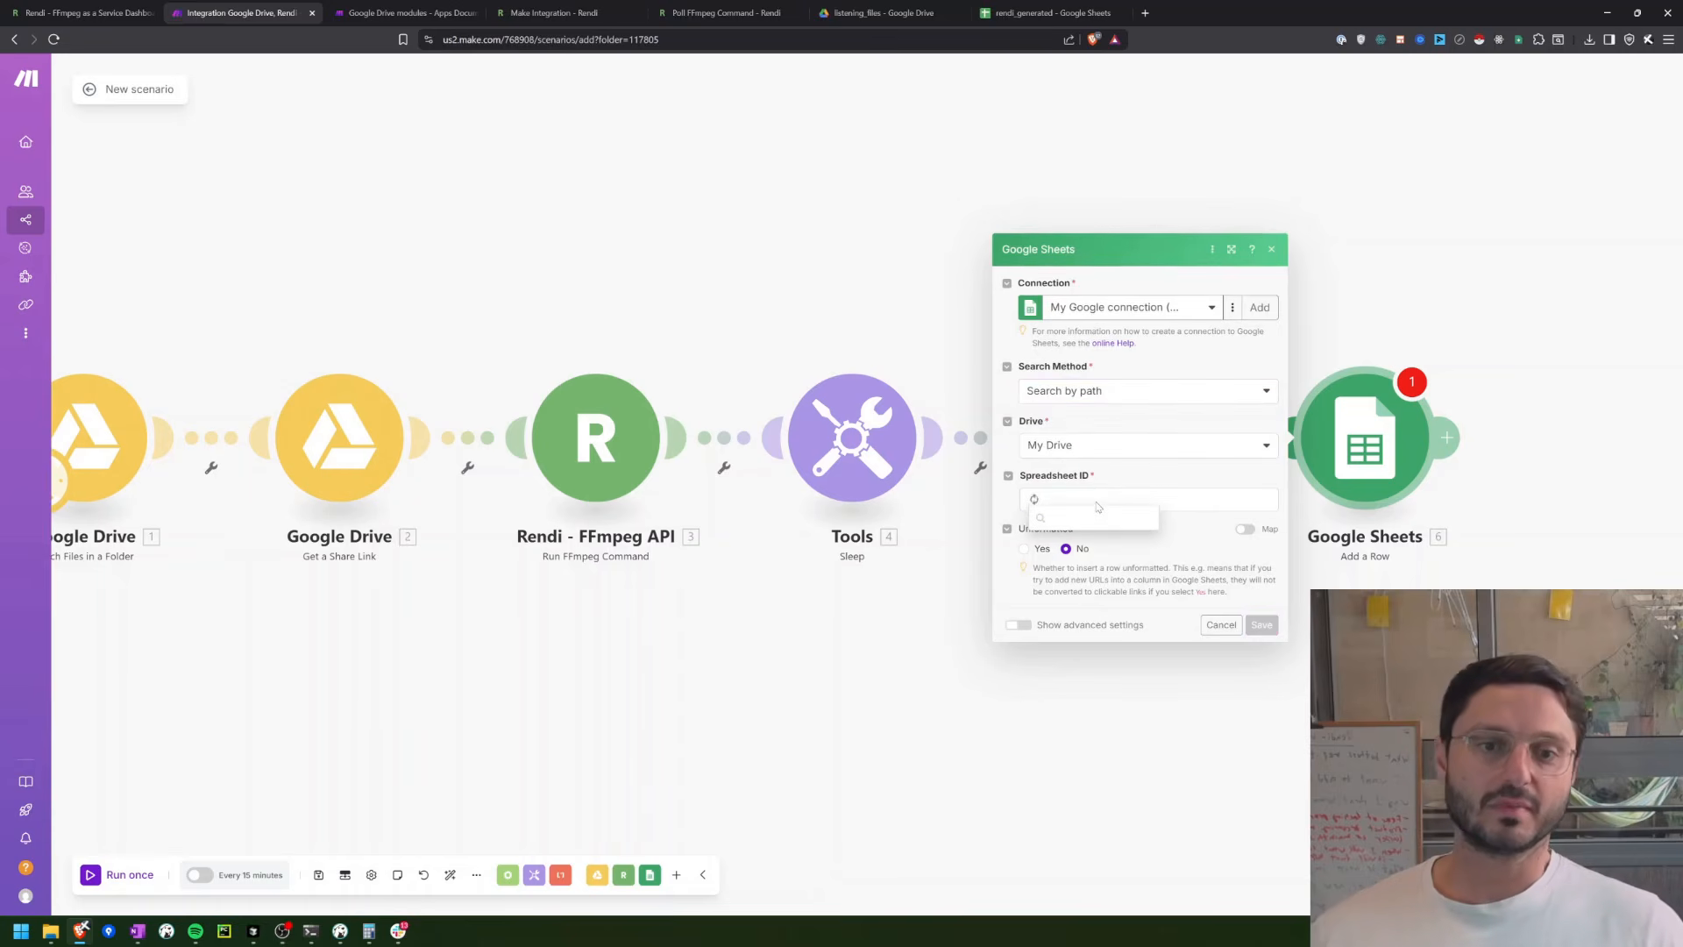
click(1082, 528)
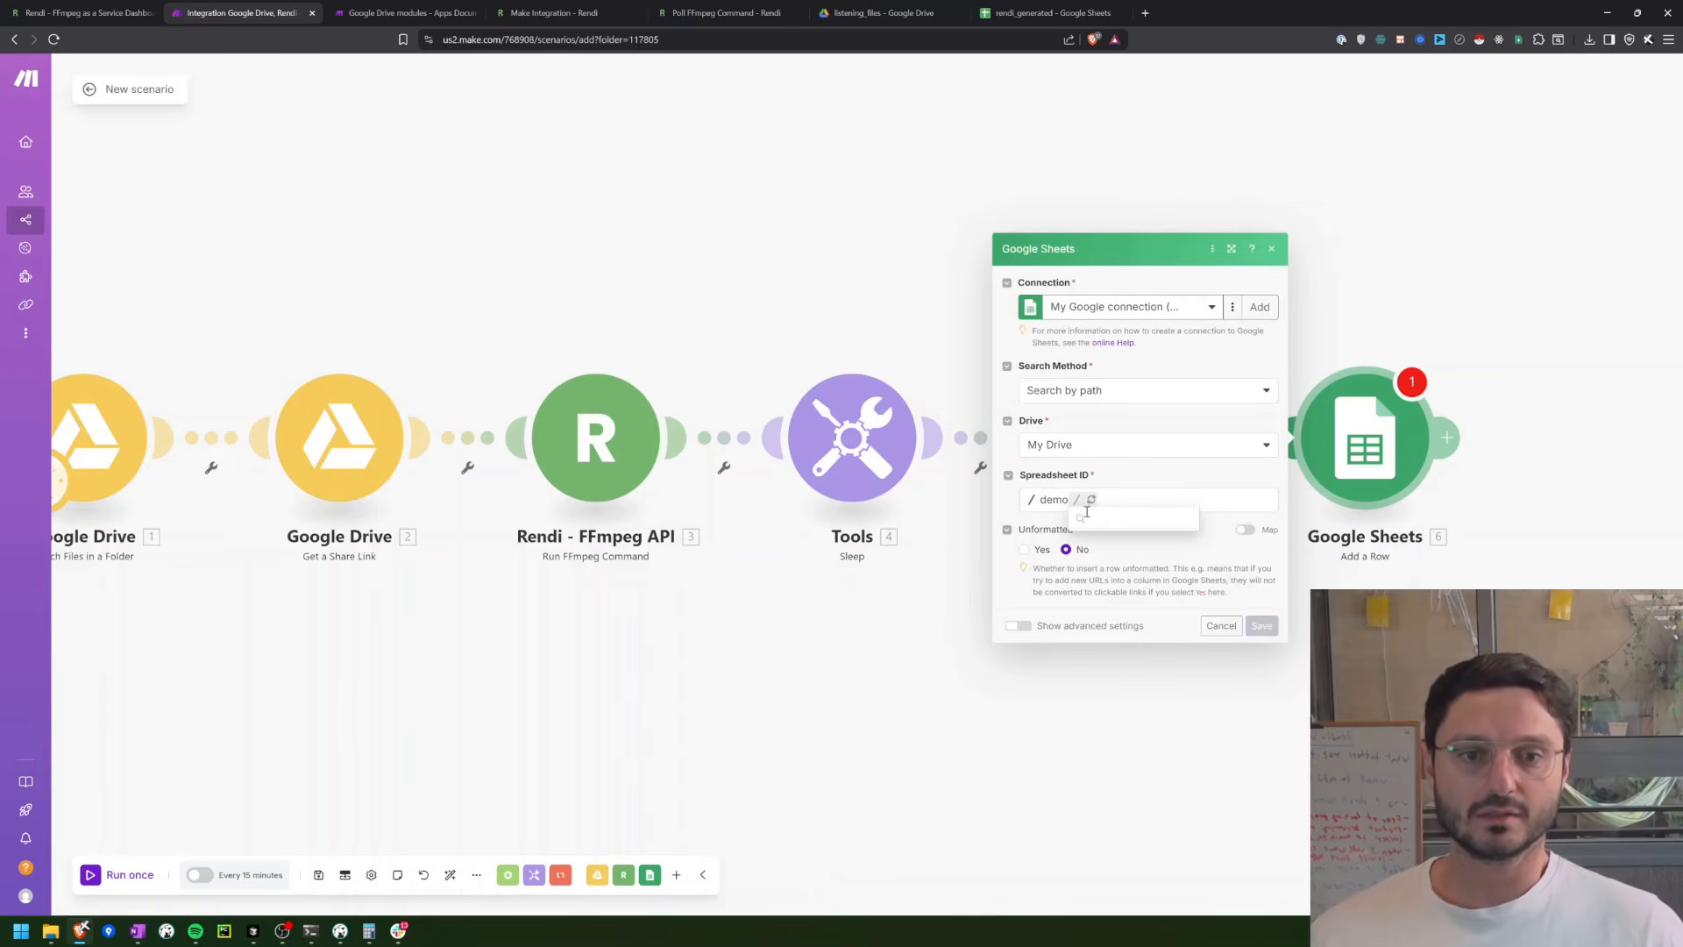
click(1125, 540)
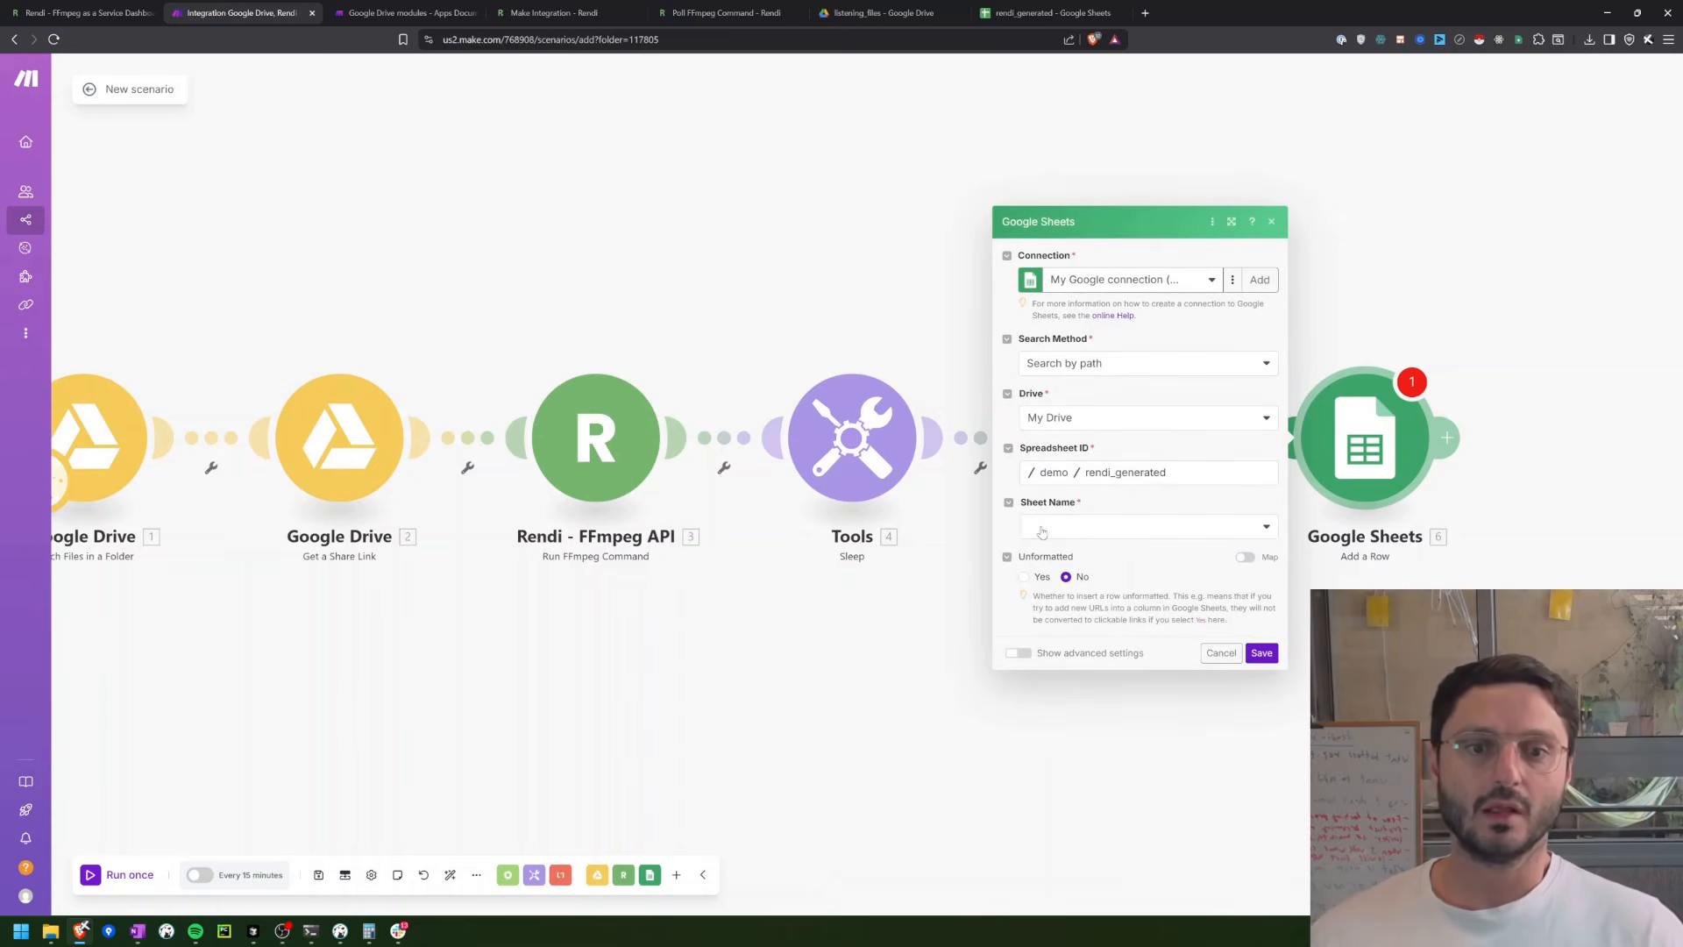
click(1041, 532)
click(1052, 554)
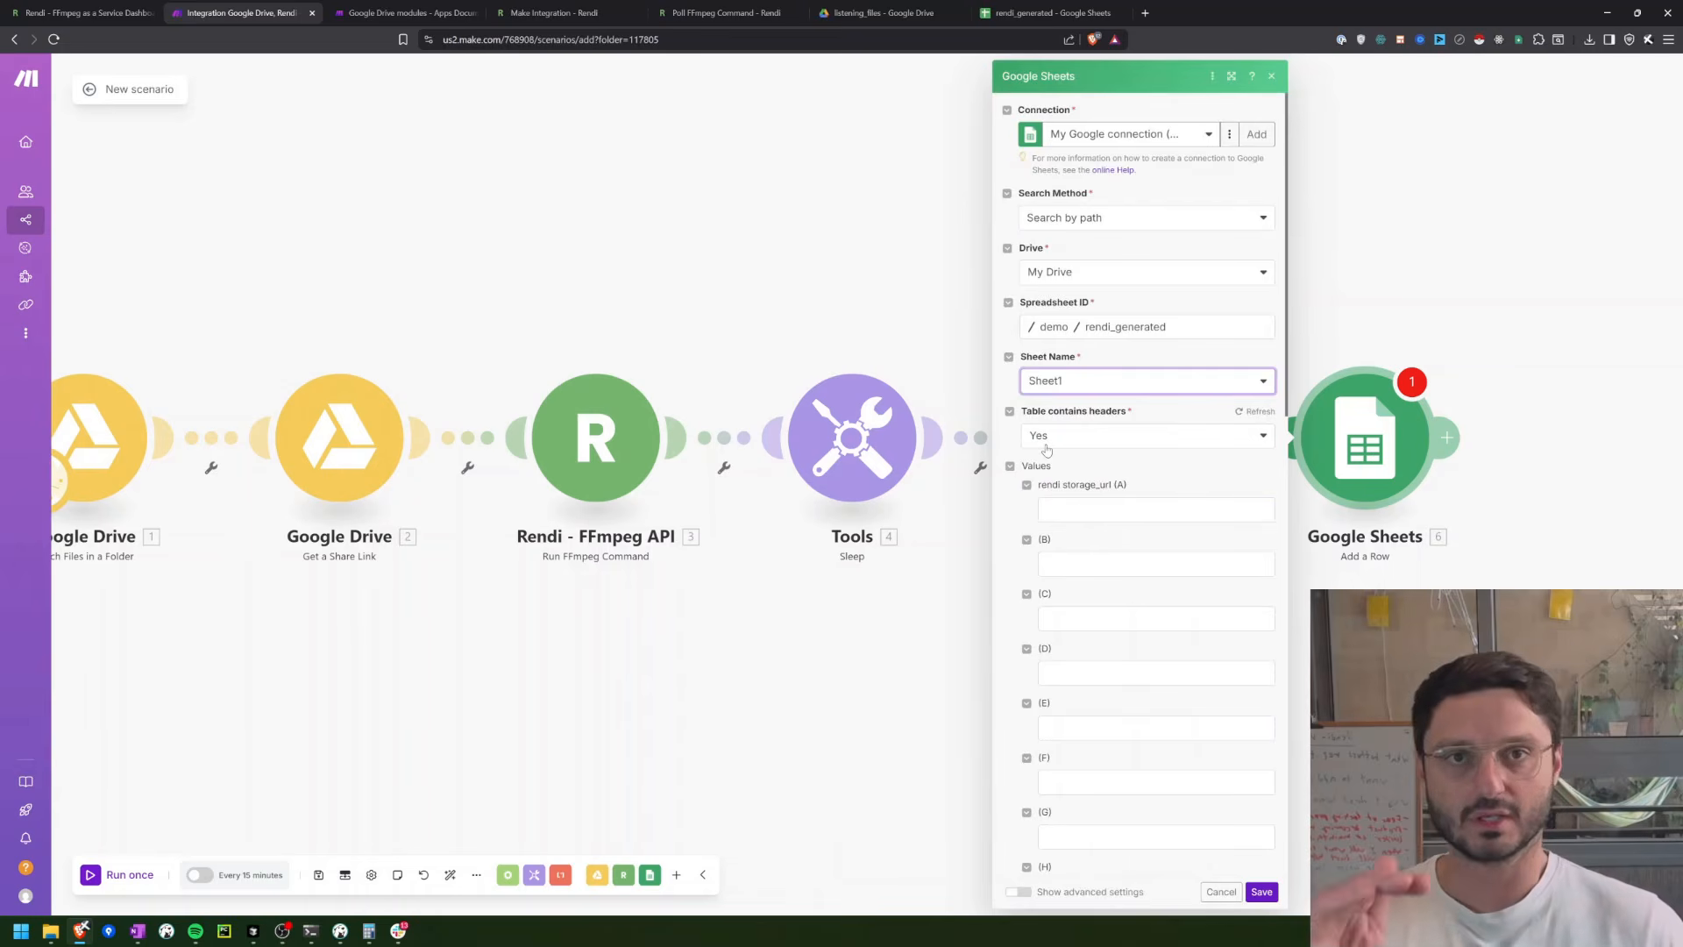
Step: Map the Body output of Make an API Call to the rendi storage_url (A) column and save the module
click(1071, 512)
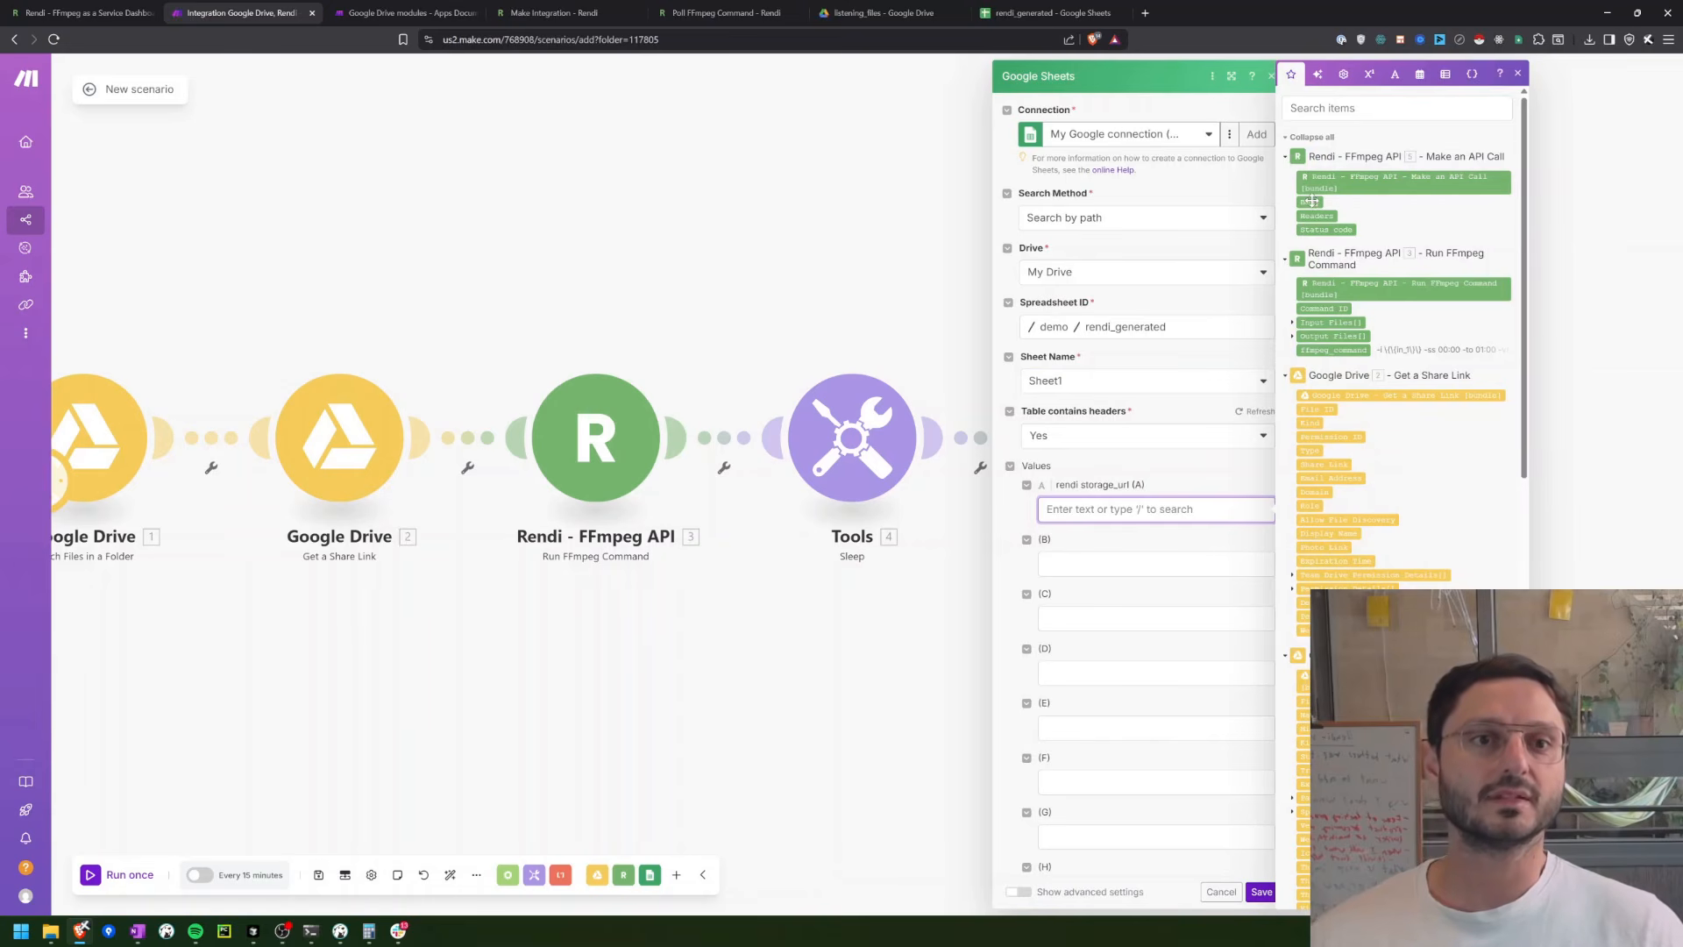
drag(1311, 201, 1071, 516)
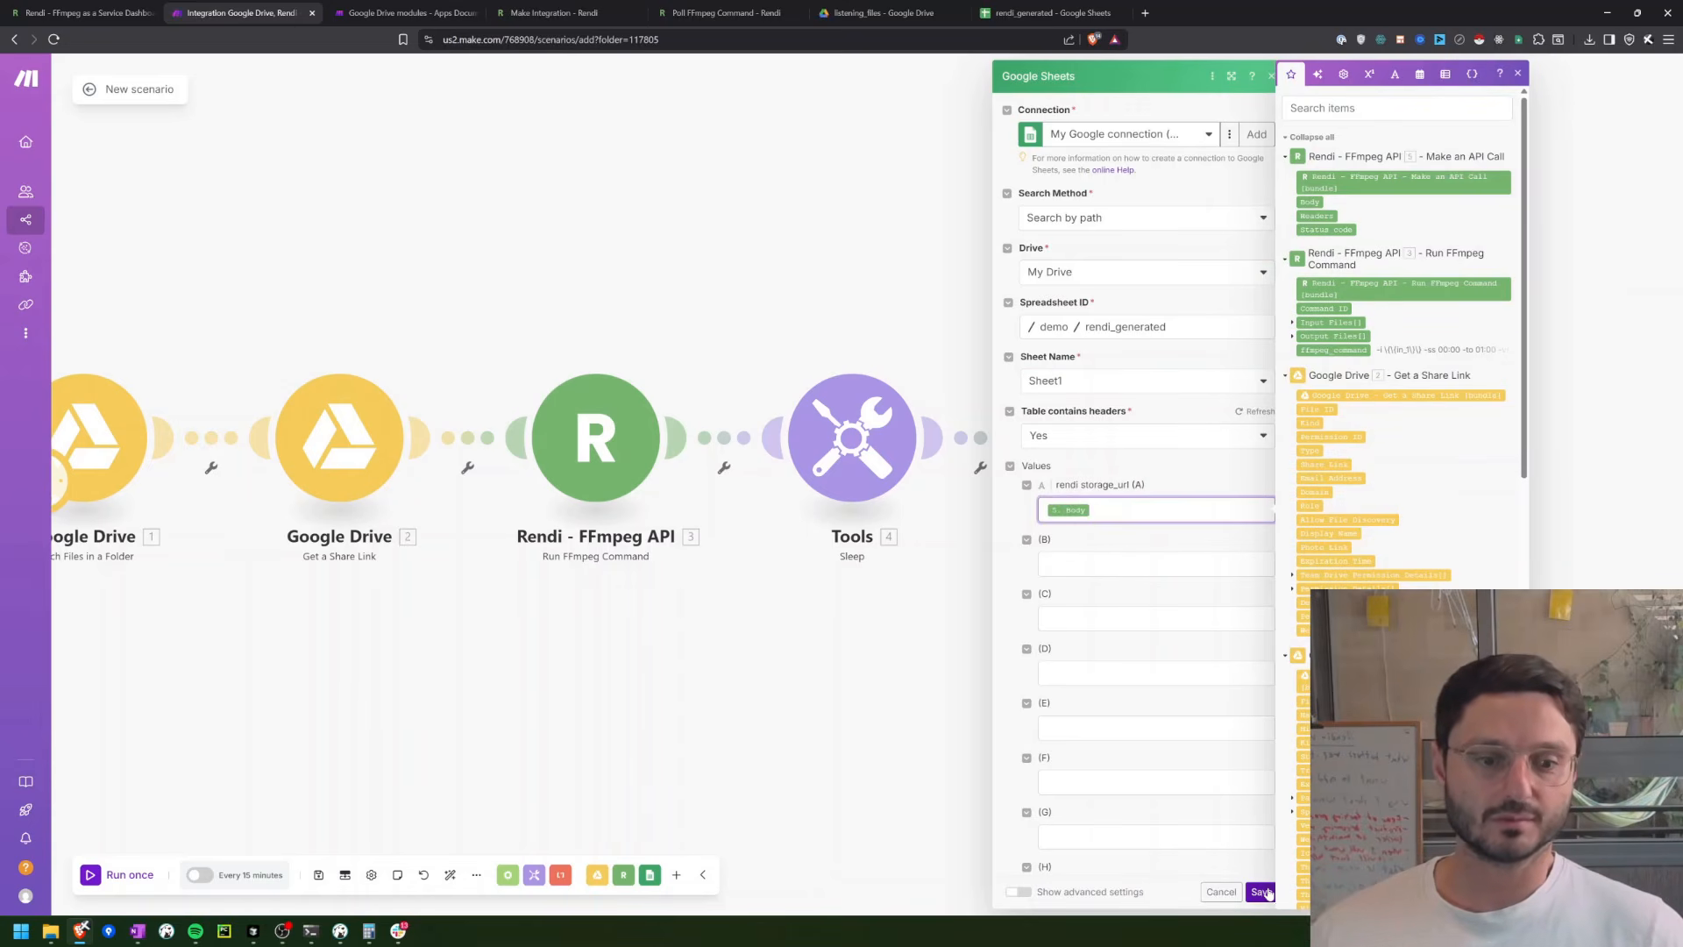
click(1260, 892)
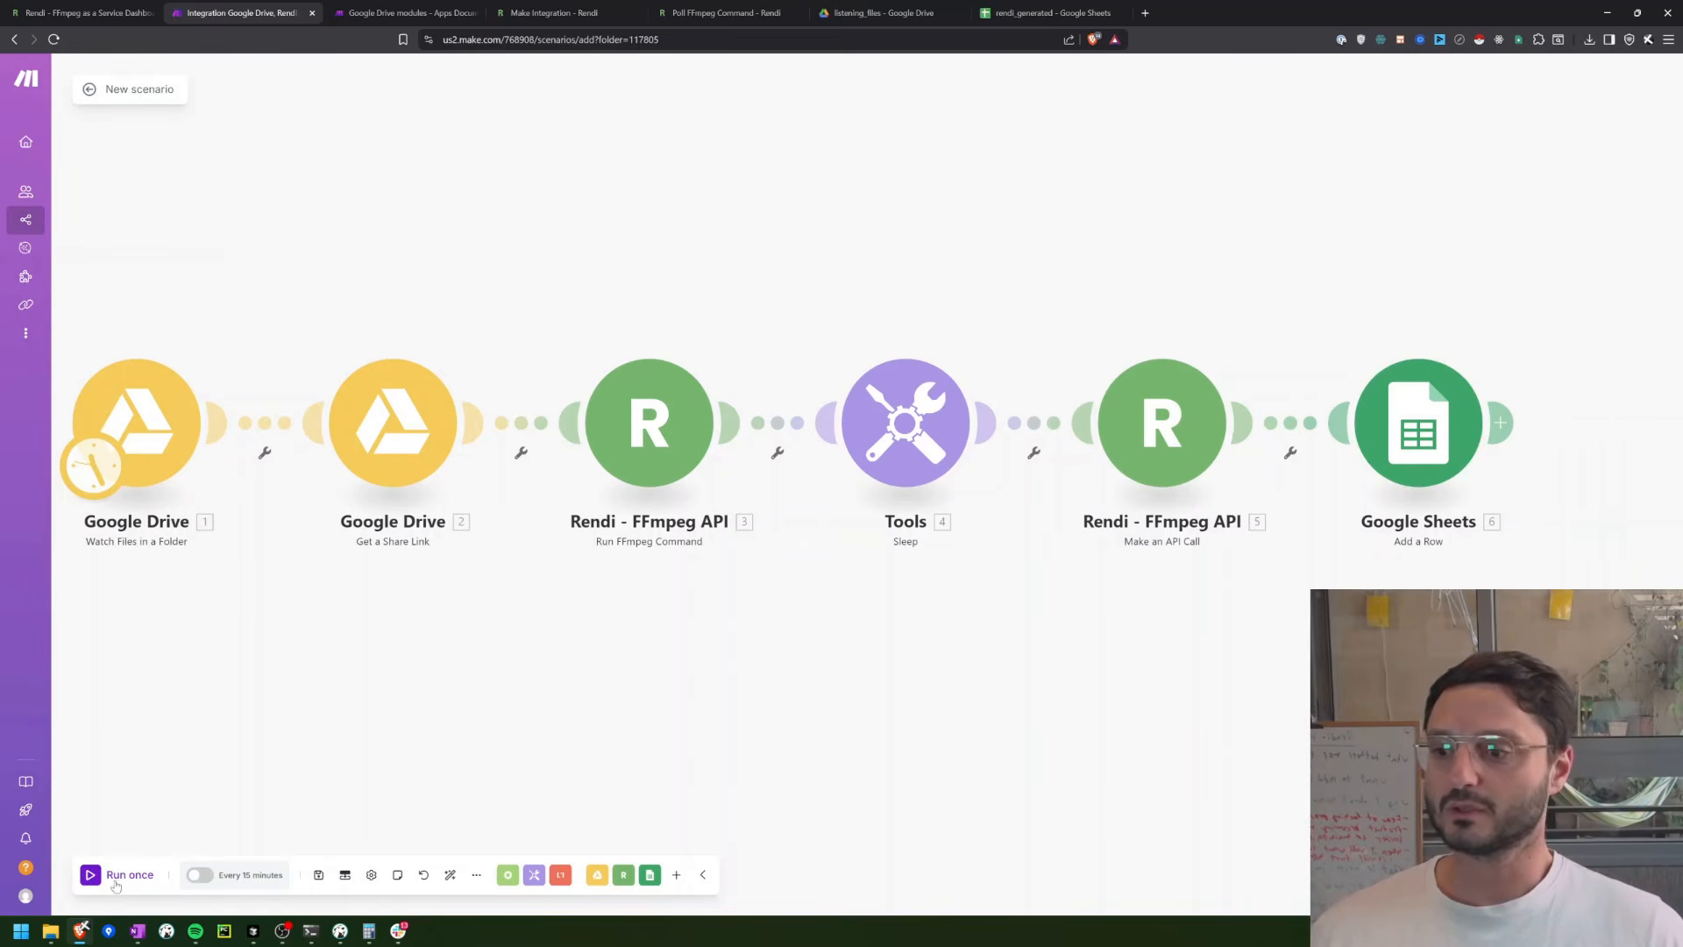
Step: Run the scenario once and inspect the operation details of Watch Files in a Folder
click(115, 877)
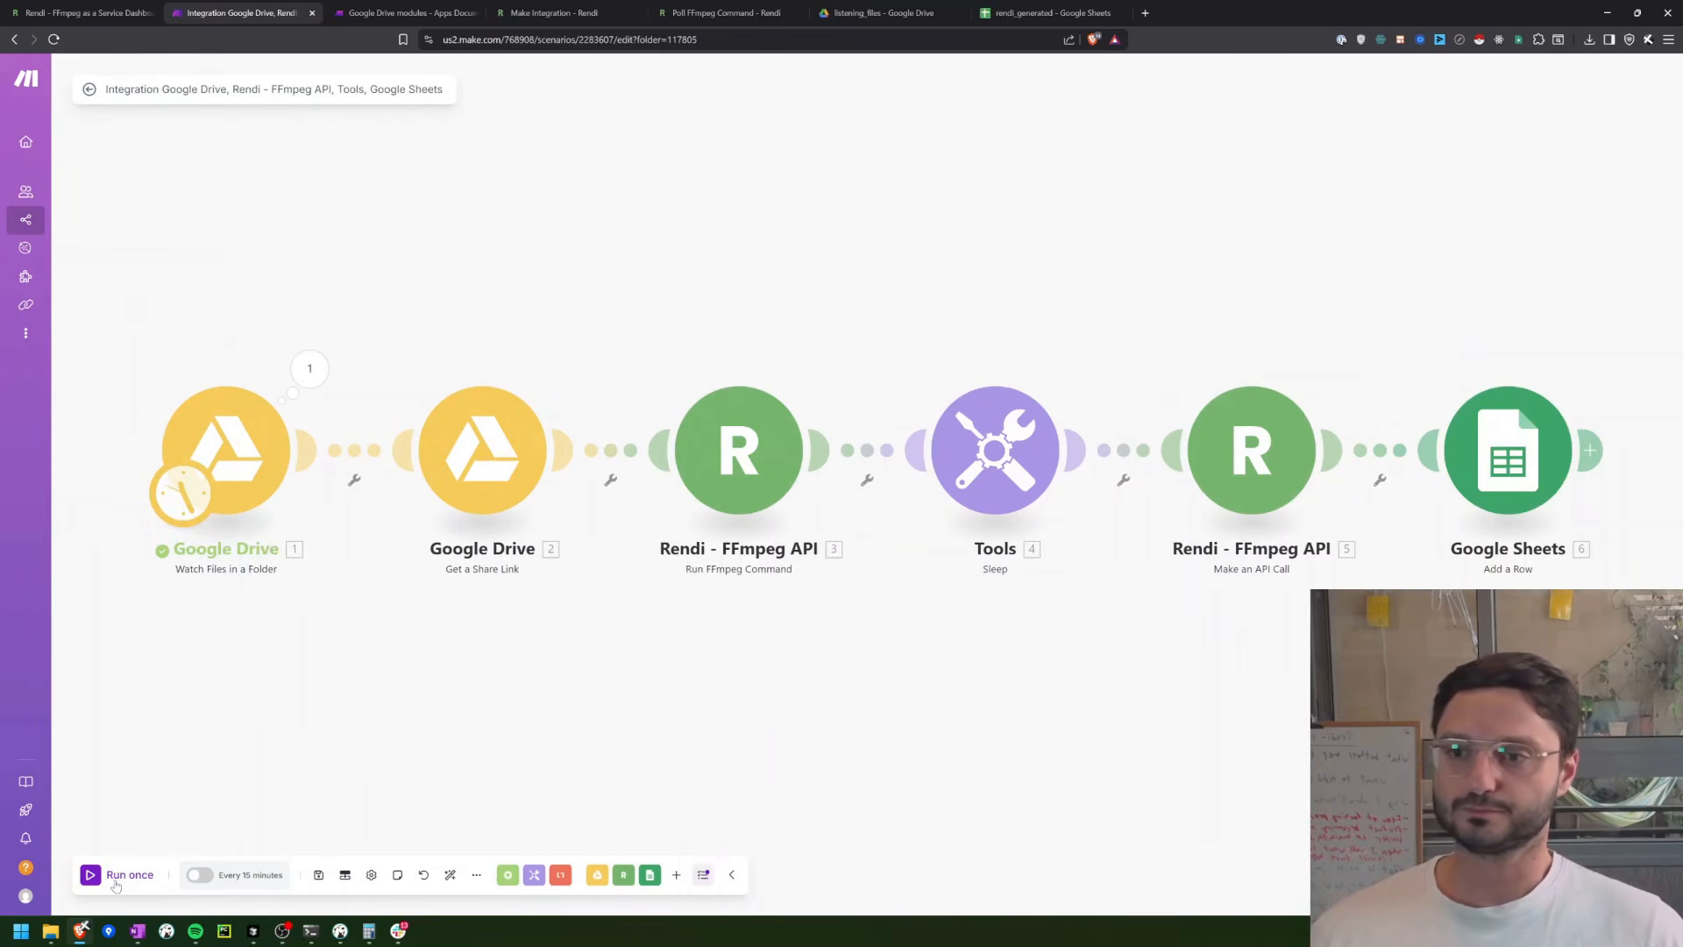
click(311, 369)
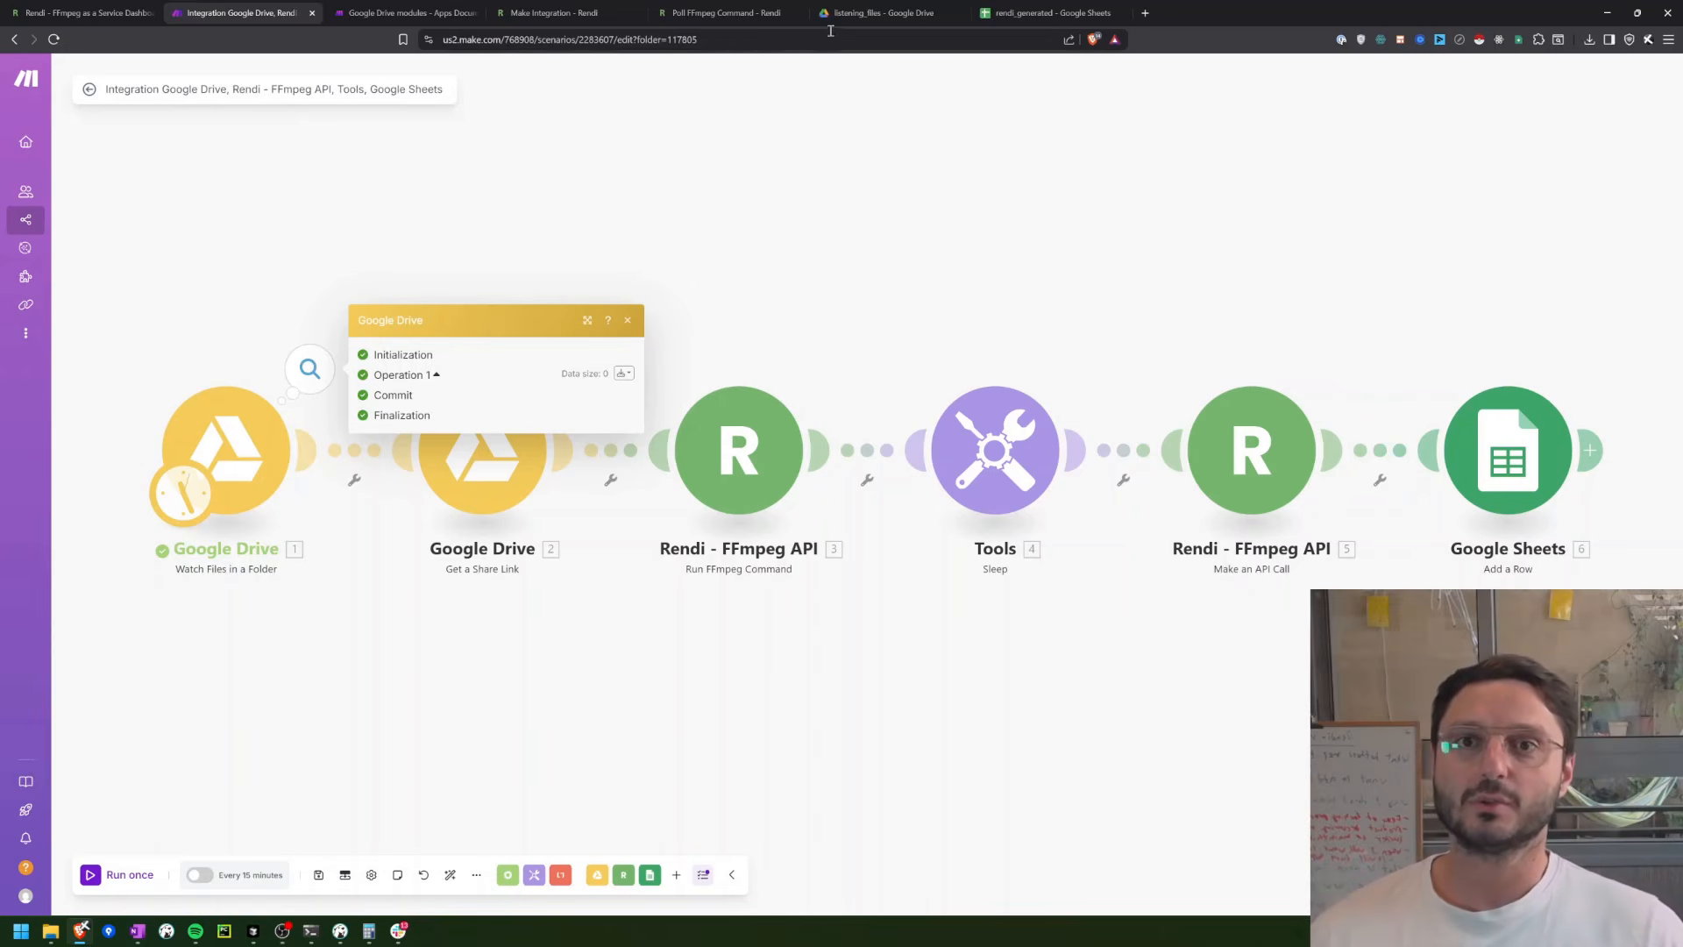
Step: Upload sample (1).avi from the local Downloads folder to the listening_files folder in Google Drive and dismiss the notifications prompt
click(876, 13)
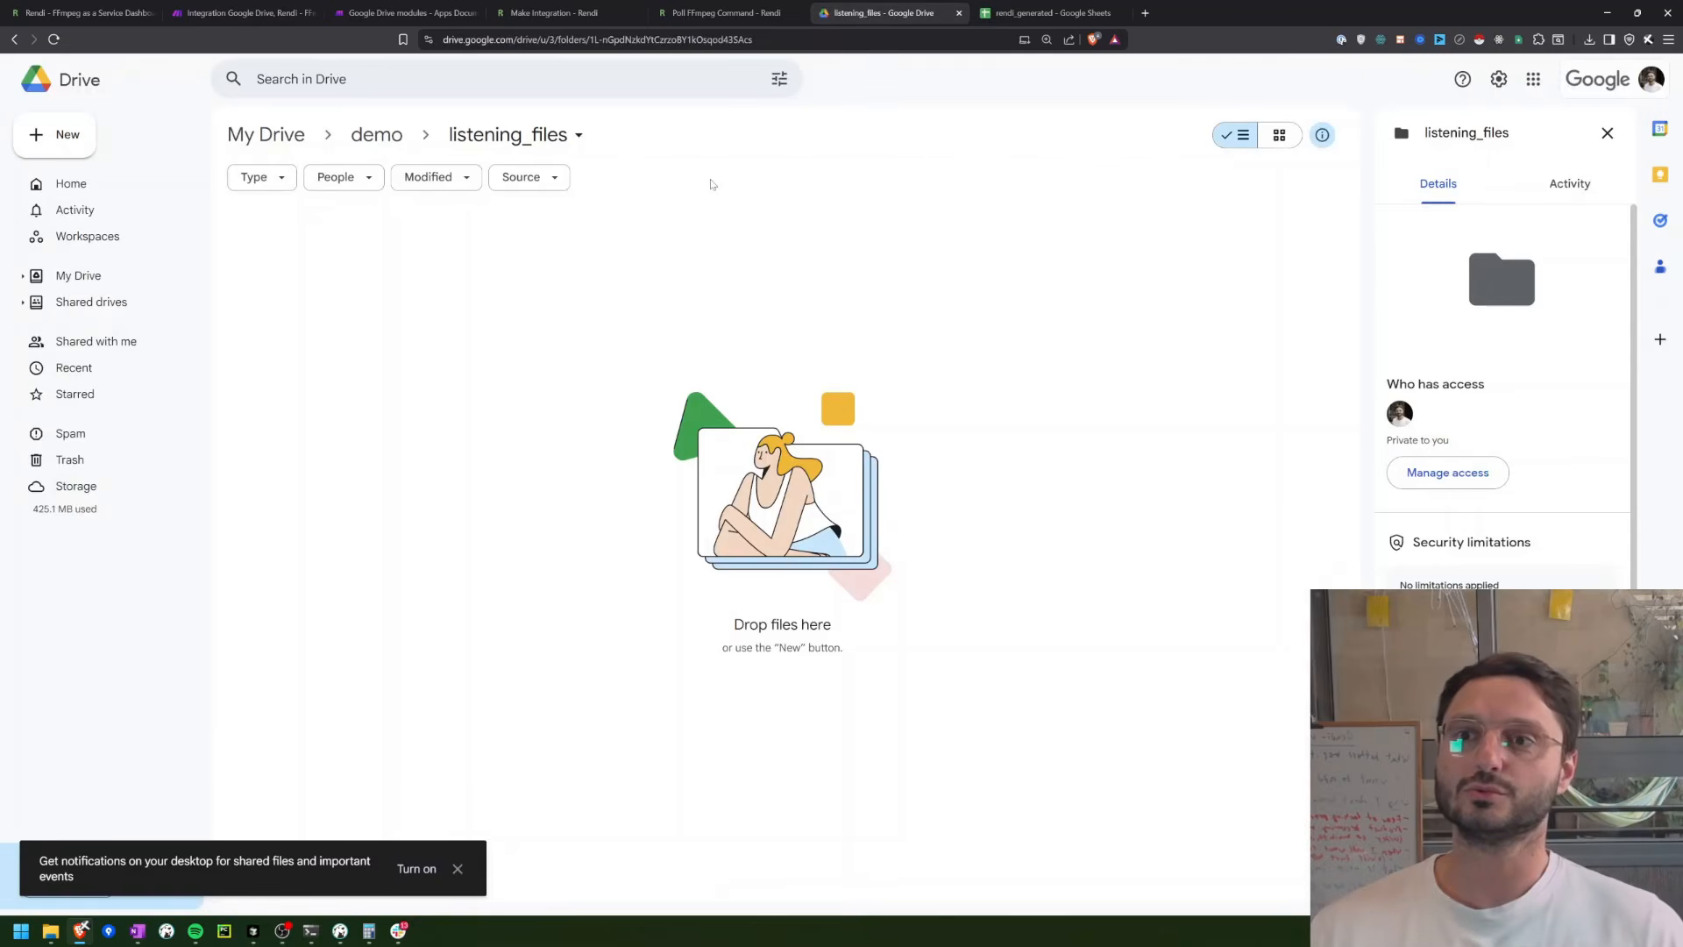
mouse_move(50, 931)
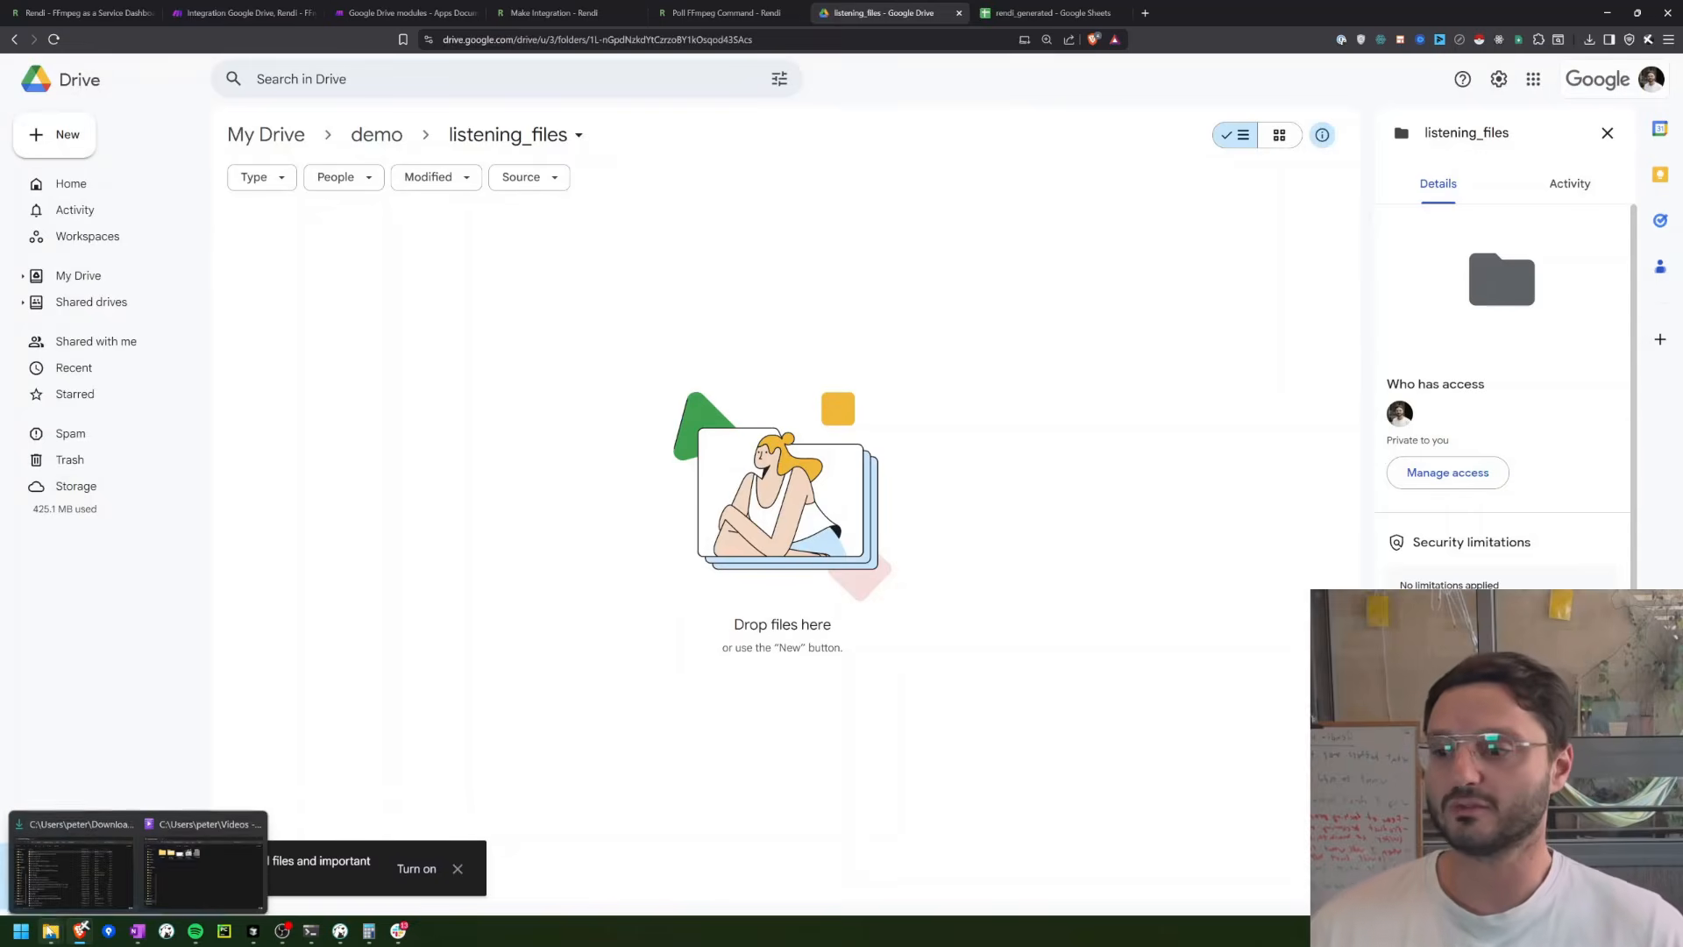
click(173, 857)
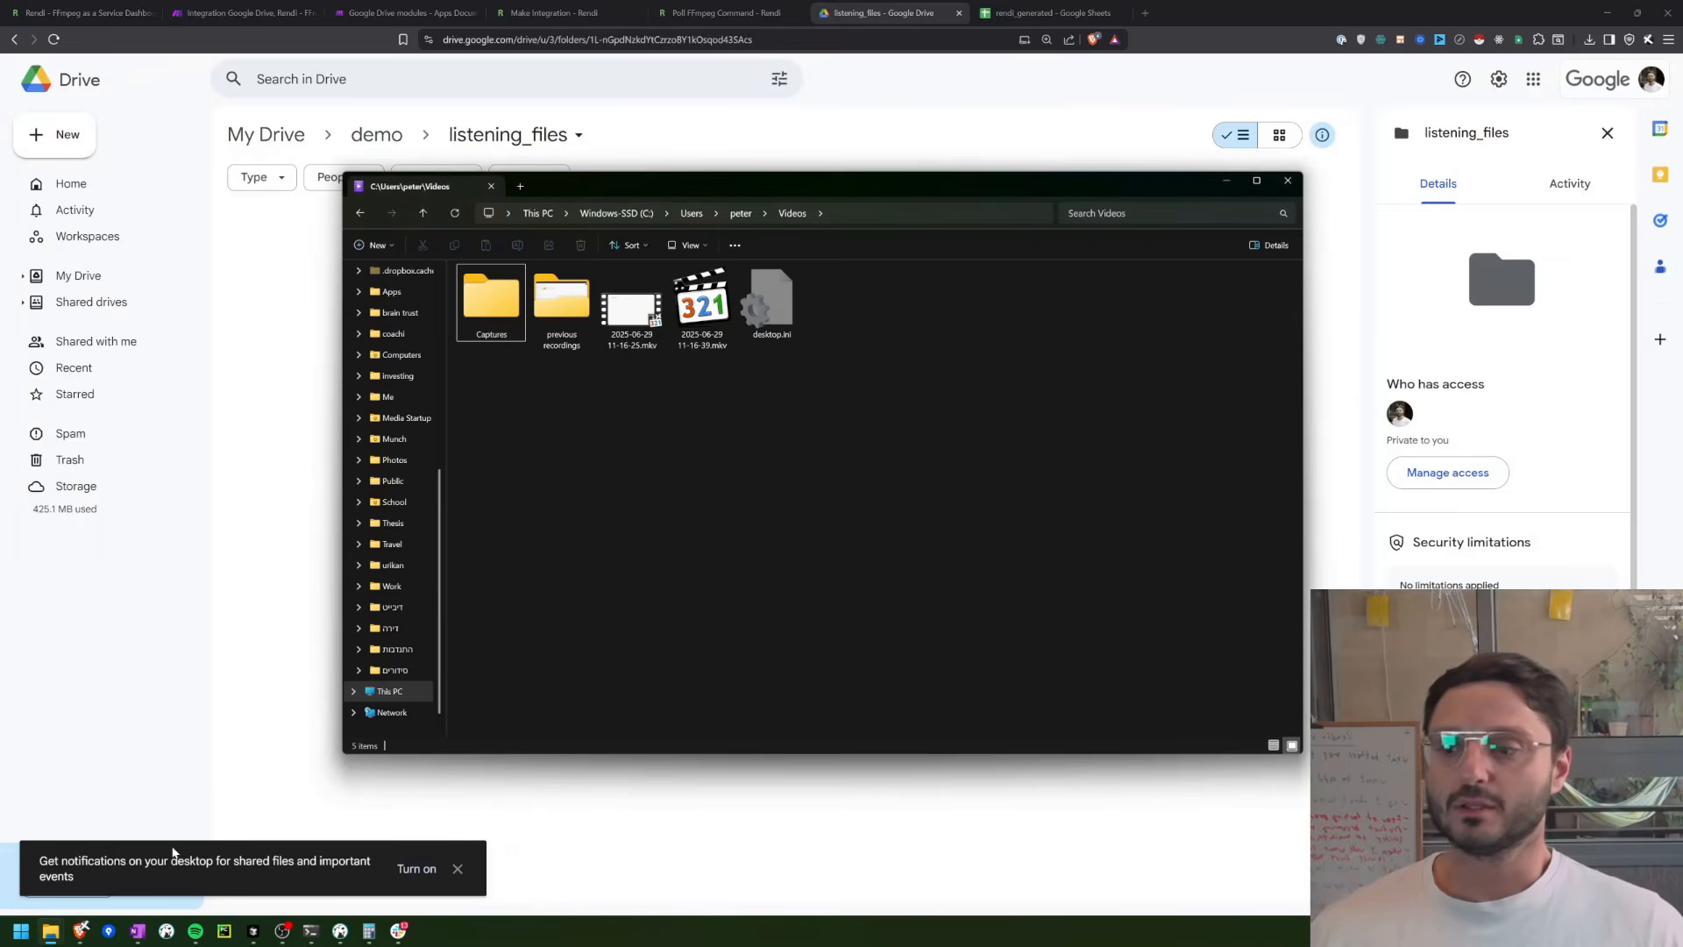
mouse_move(53, 934)
click(66, 856)
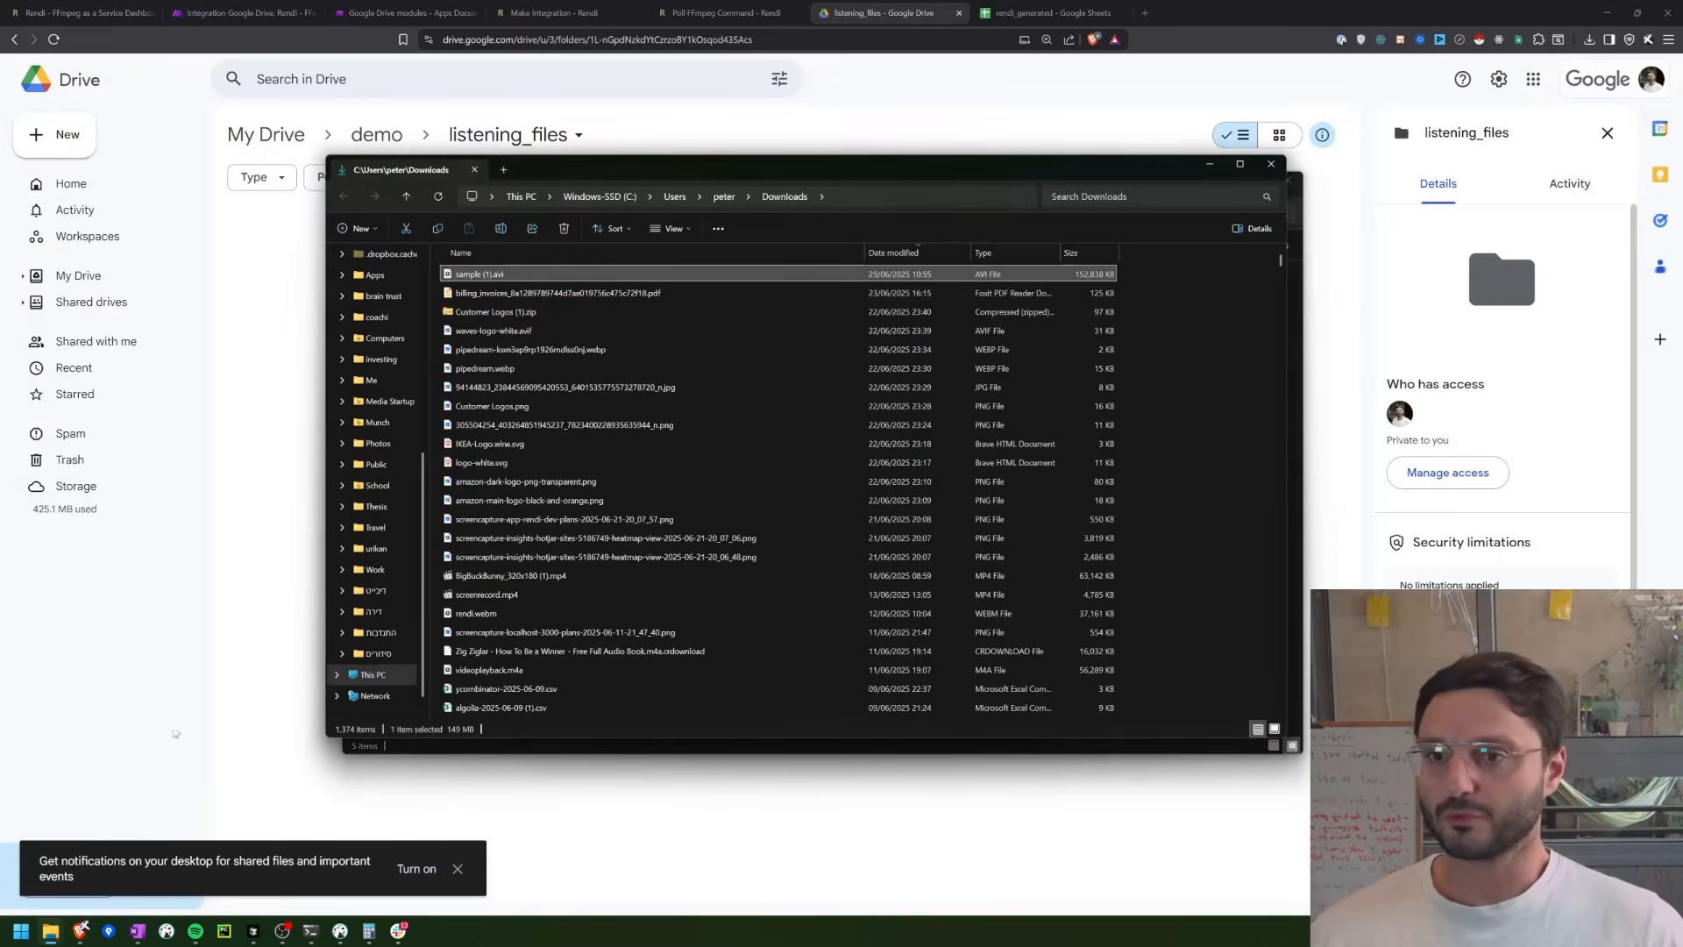
drag(472, 276, 242, 338)
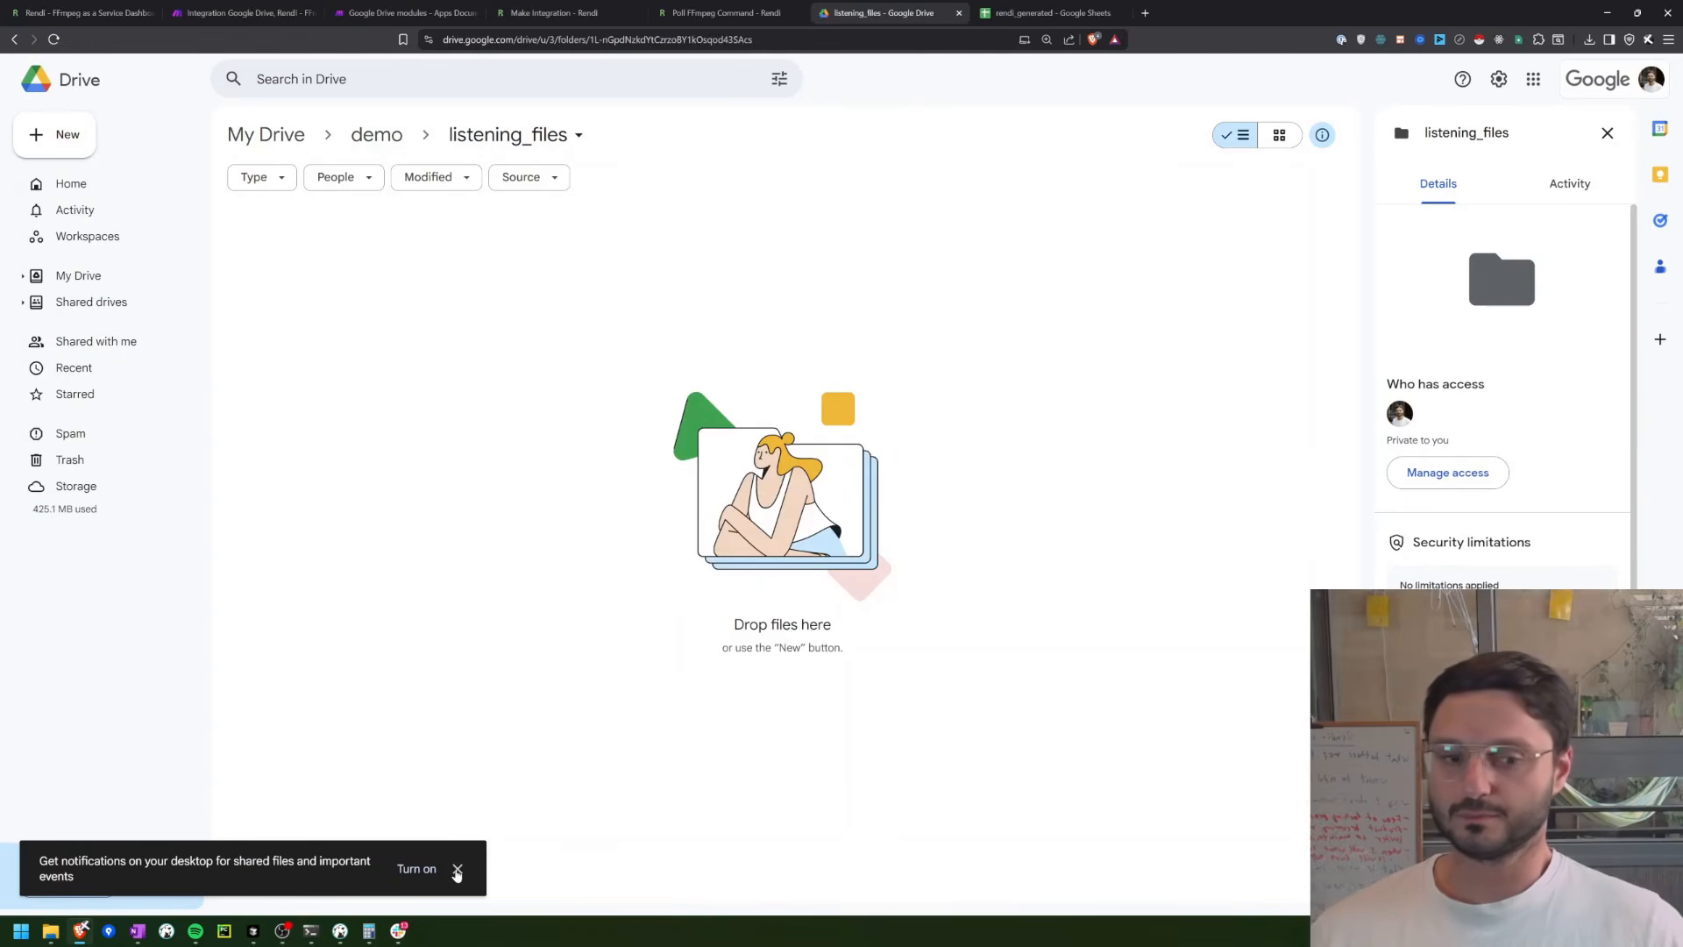
click(458, 869)
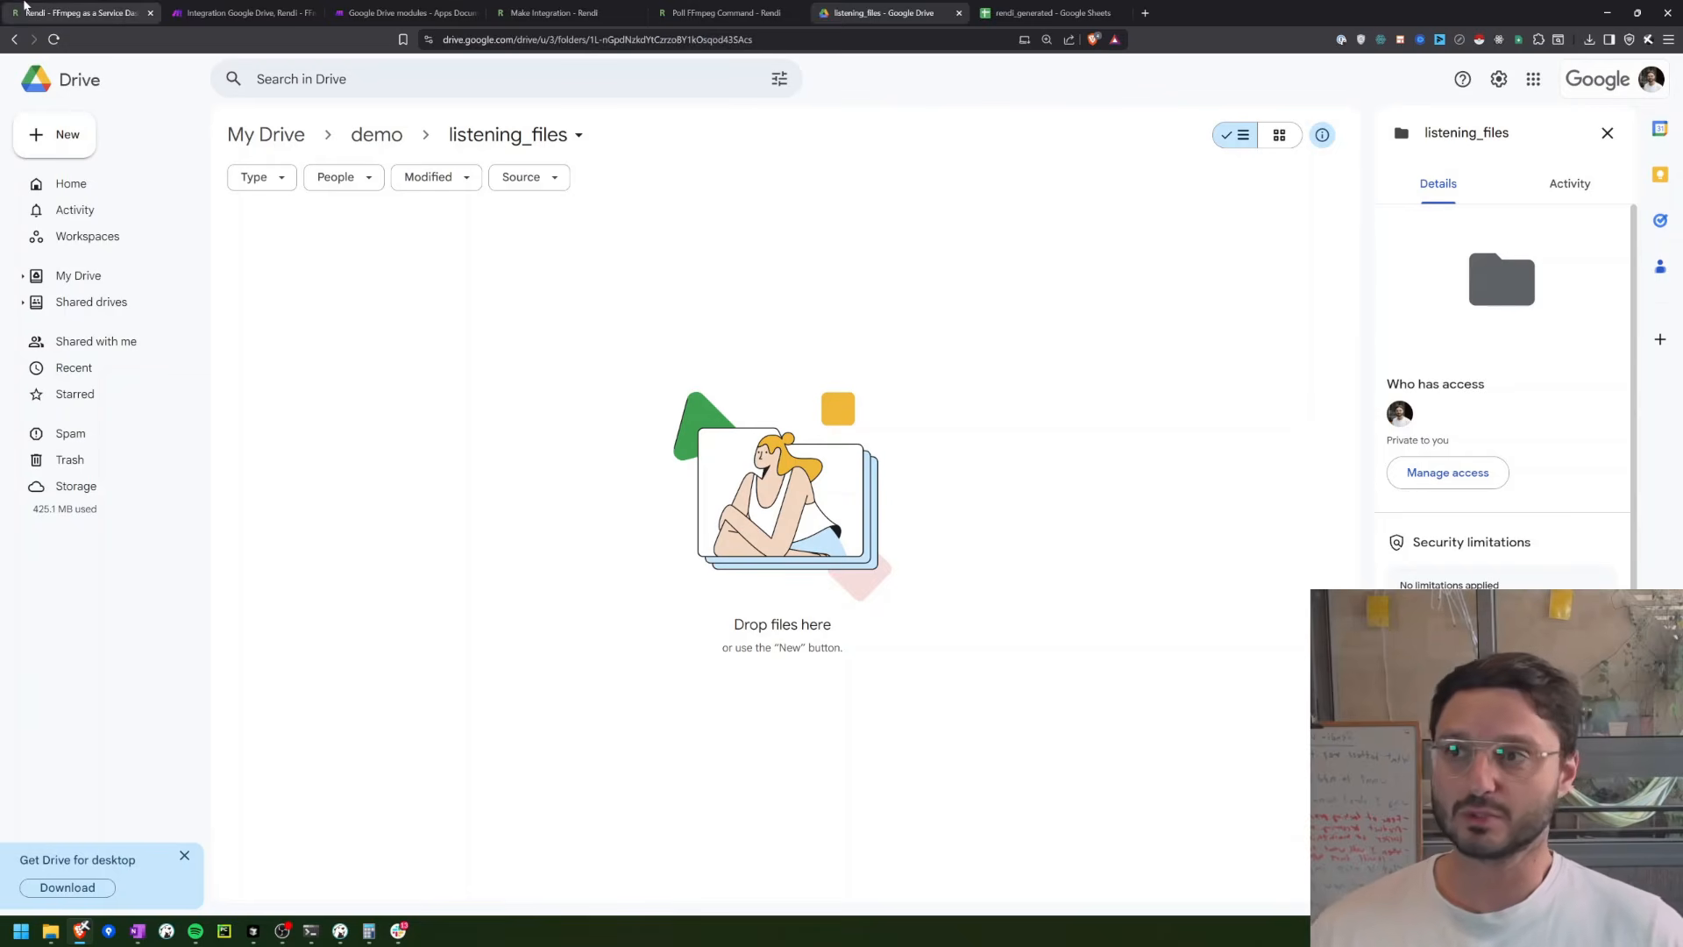
click(84, 12)
click(266, 391)
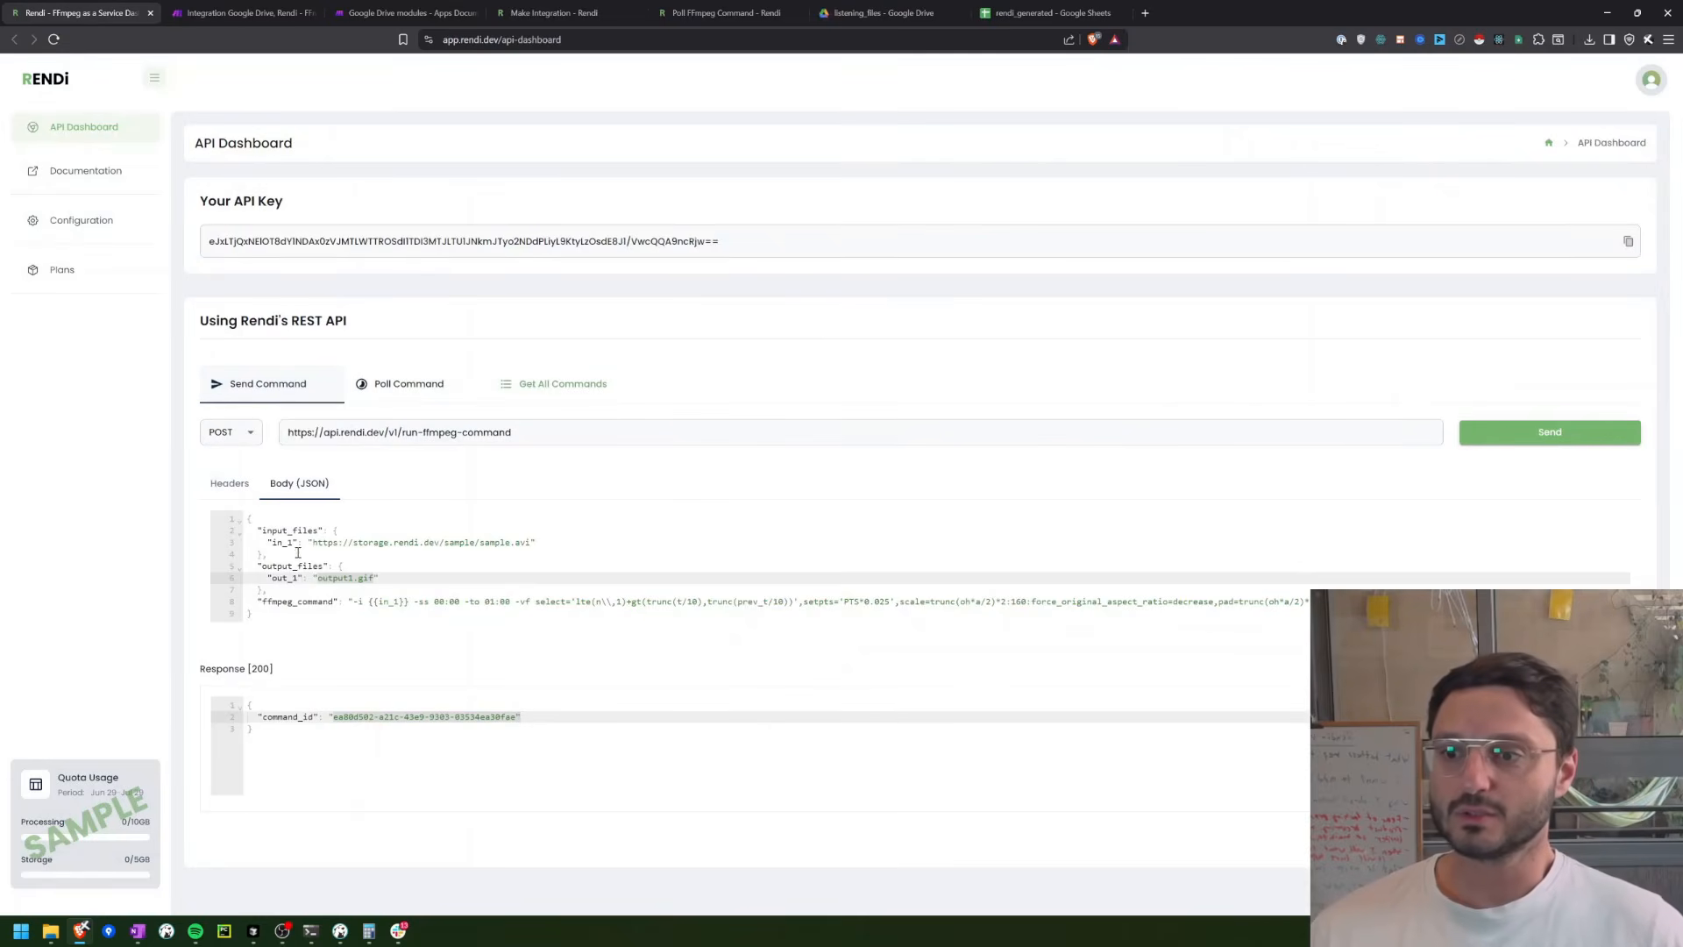
click(267, 542)
click(316, 549)
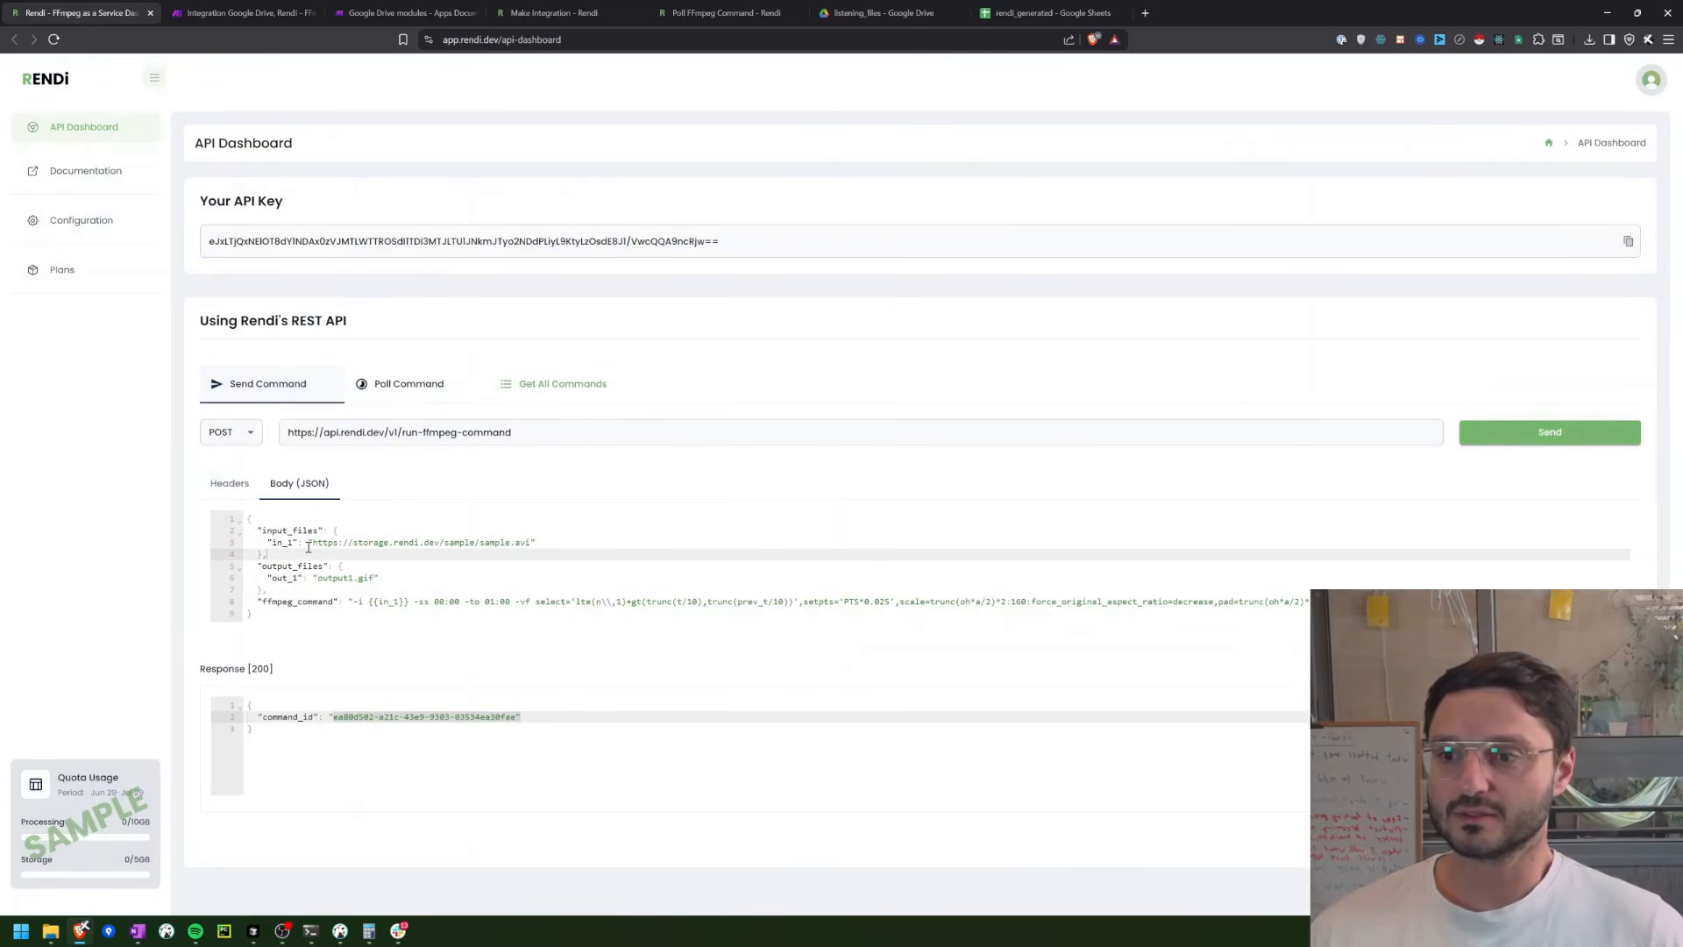
drag(311, 543, 536, 544)
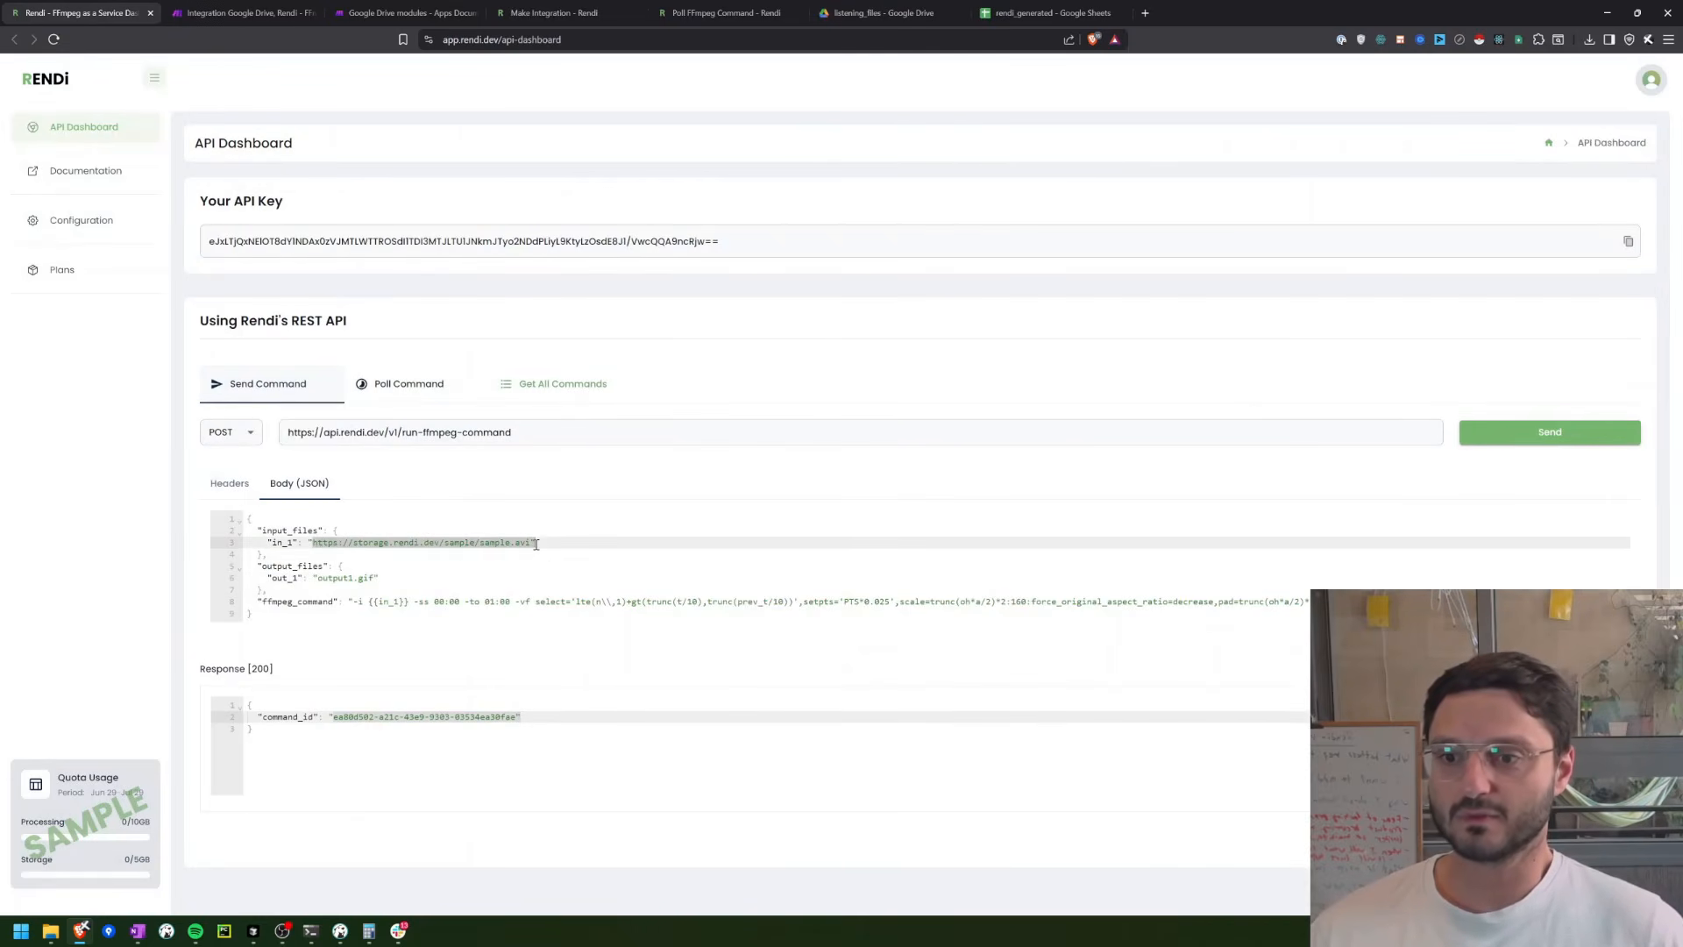
key(ctrl+c)
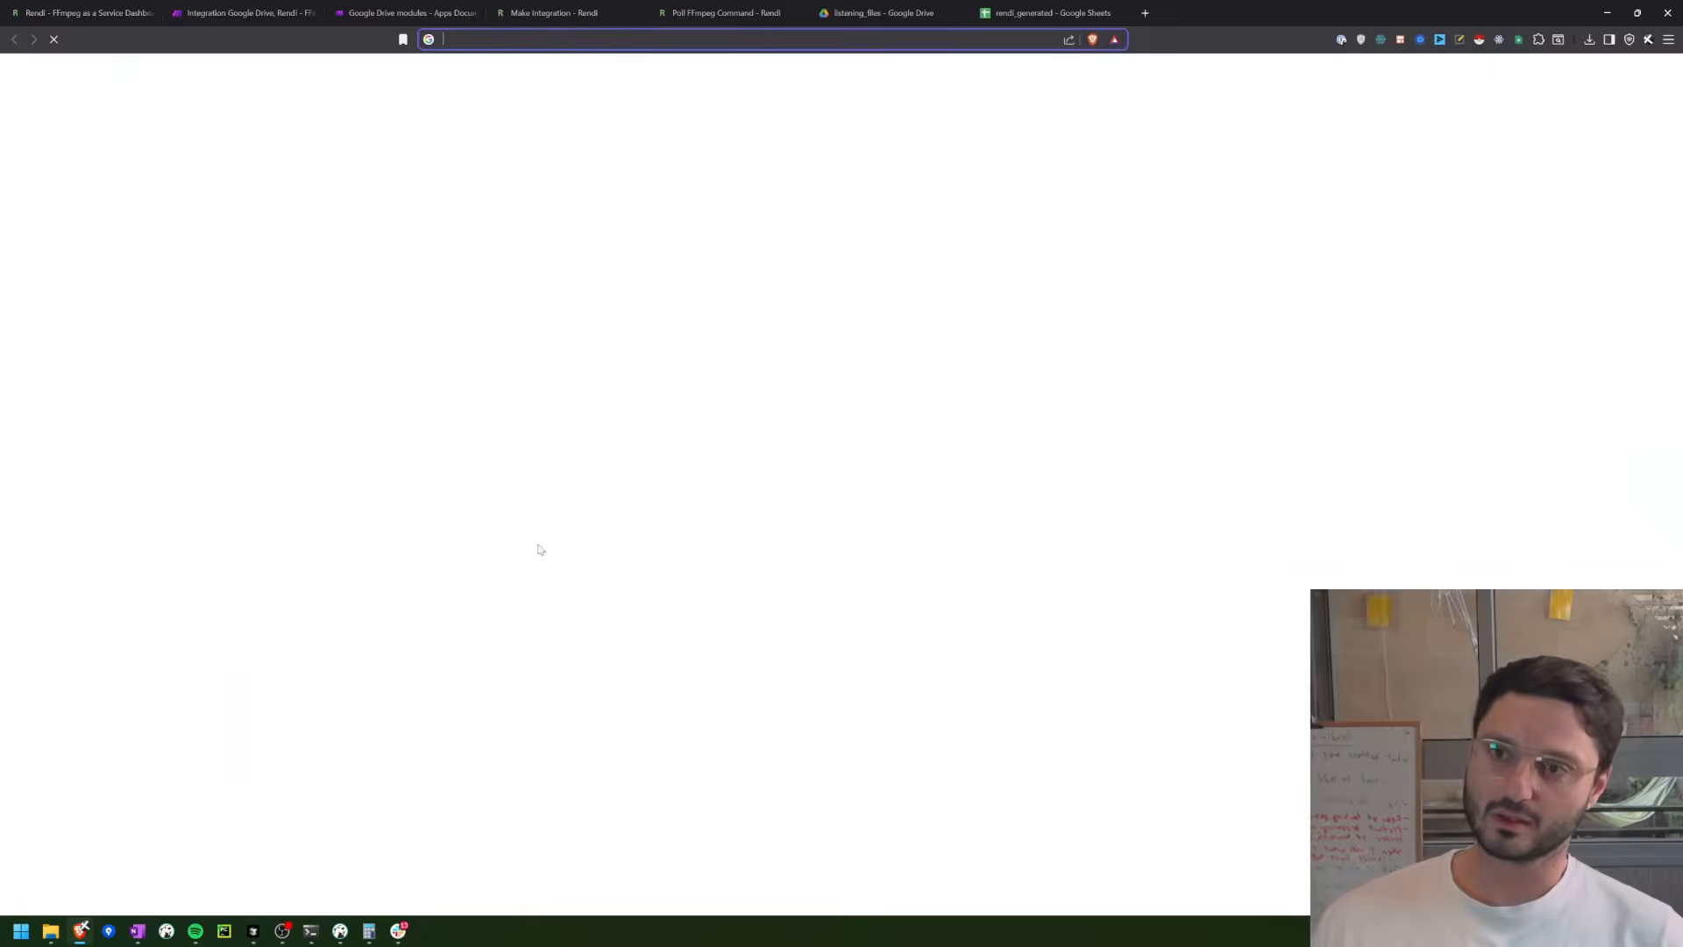
key(ctrl+t)
key(ctrl+v)
key(Return)
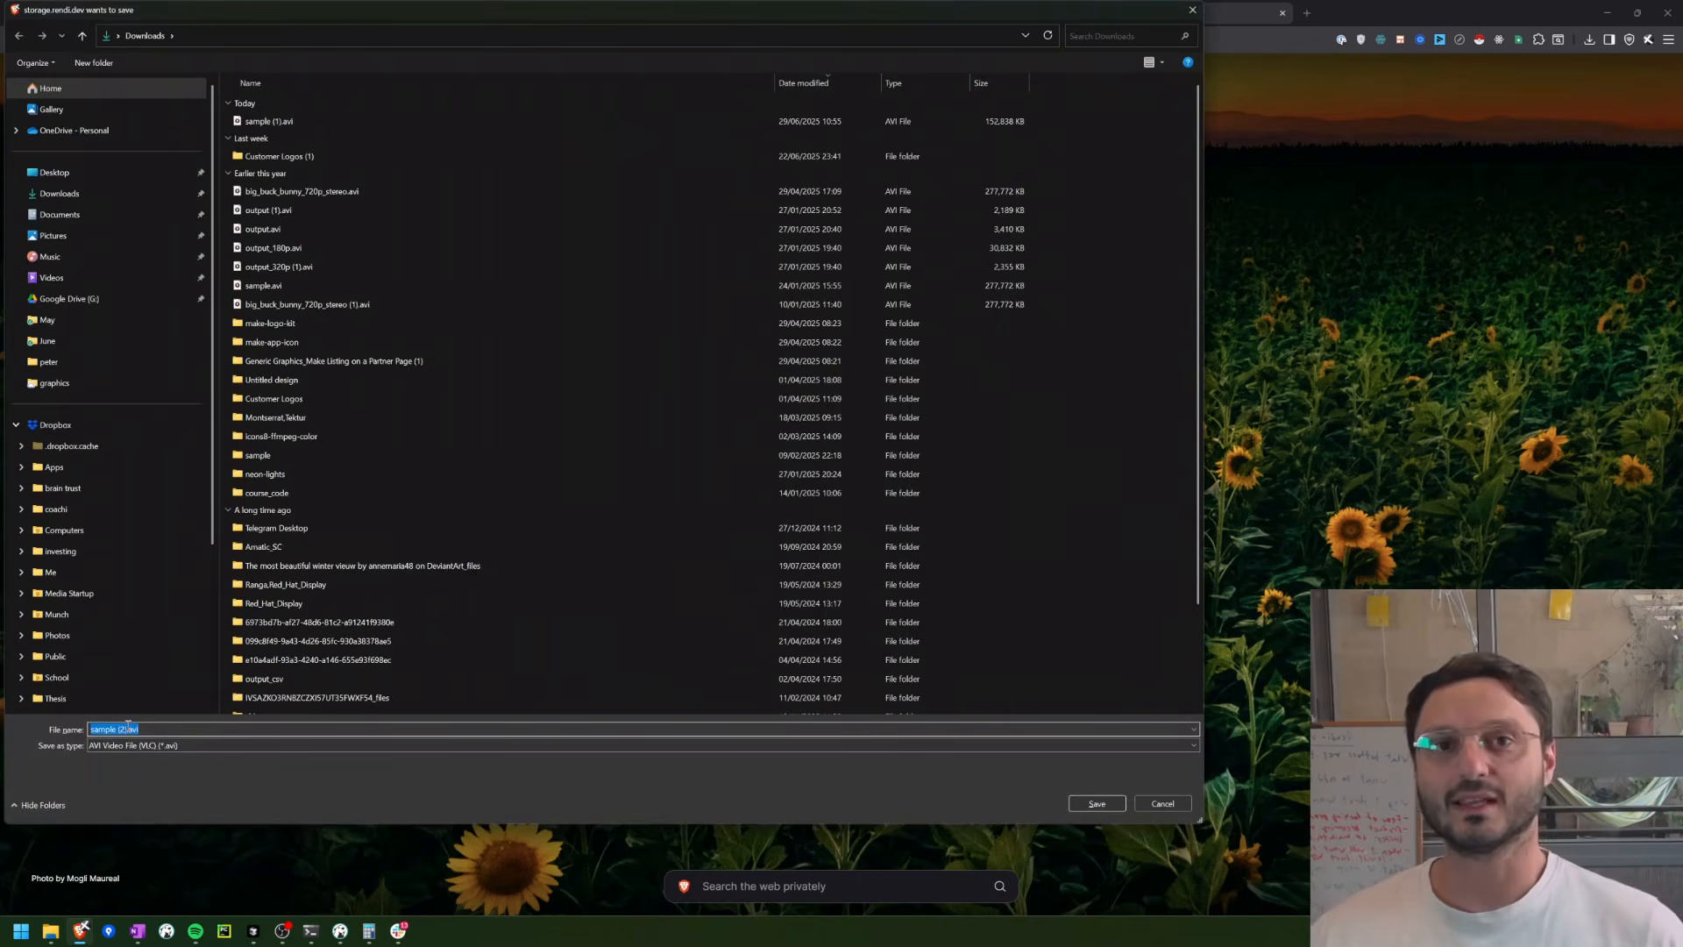
key(Escape)
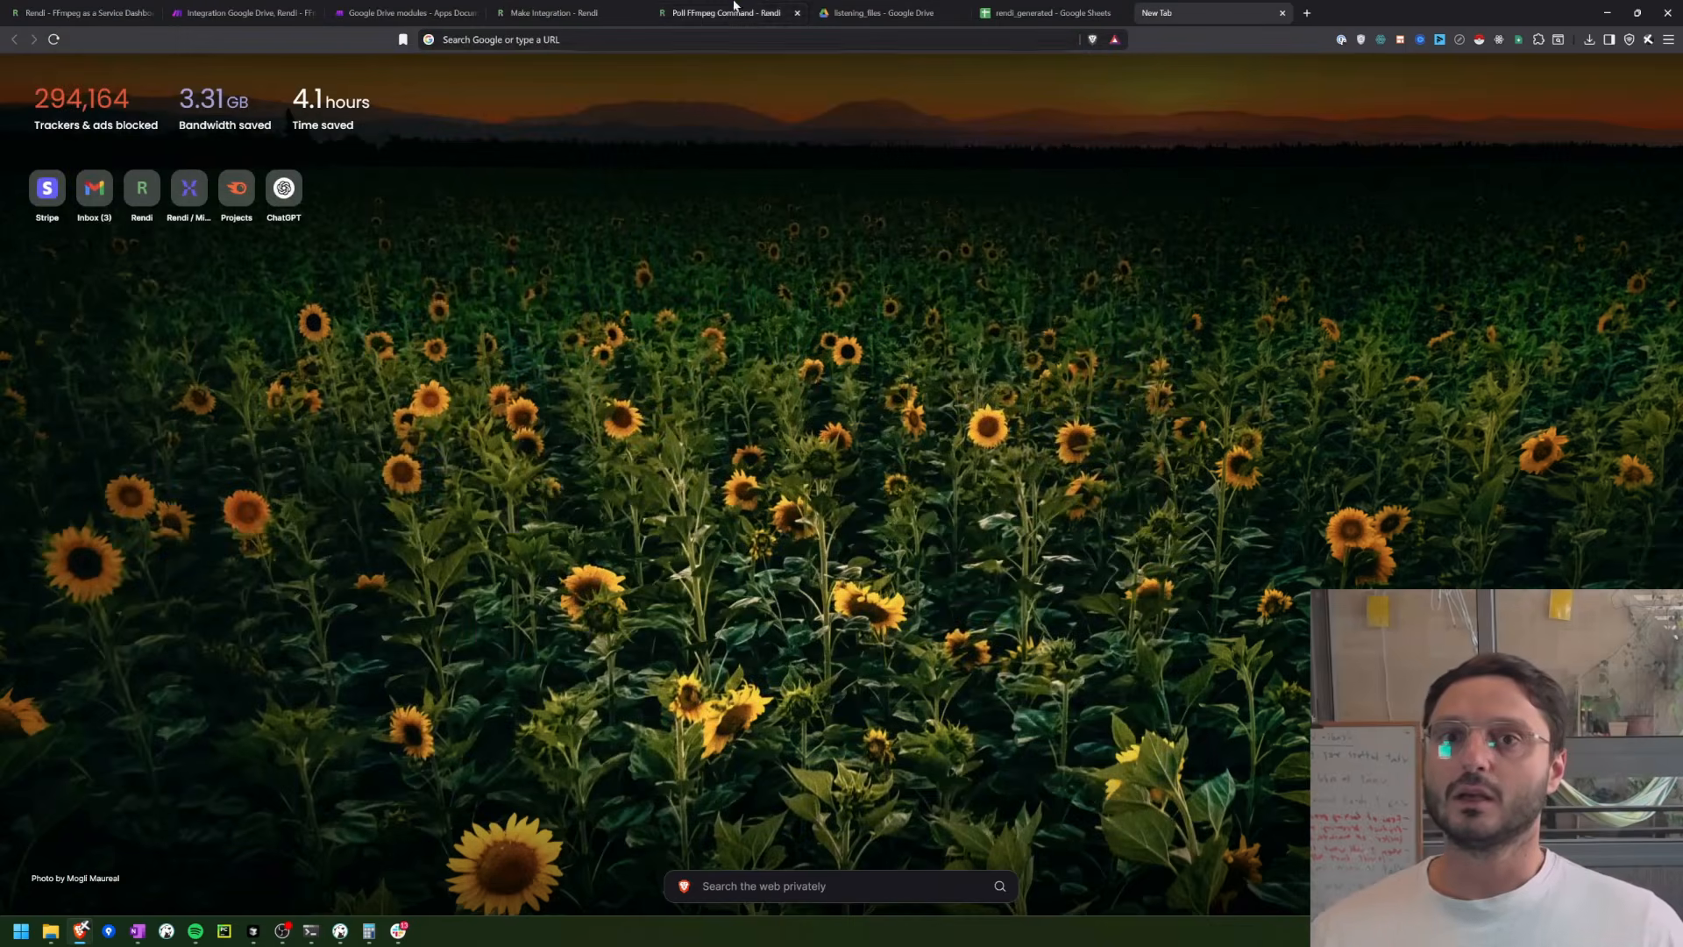
Step: Check the upload in the listening_files folder, then run the Make scenario once and inspect Run FFmpeg Command's operation details
click(883, 11)
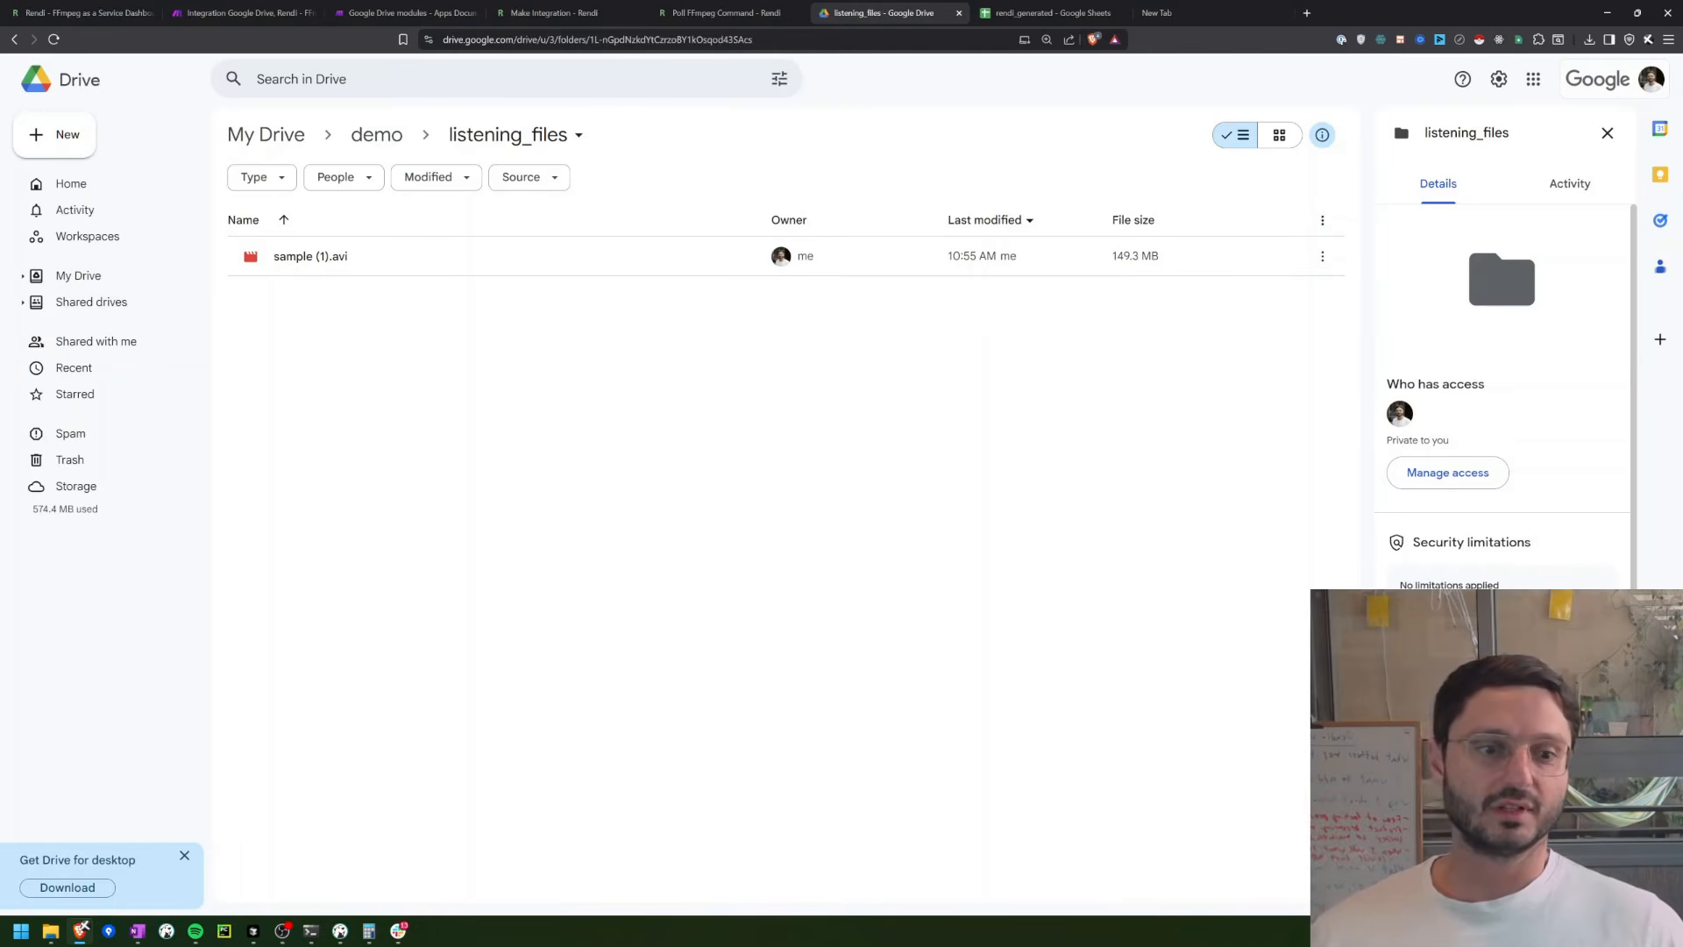
click(236, 13)
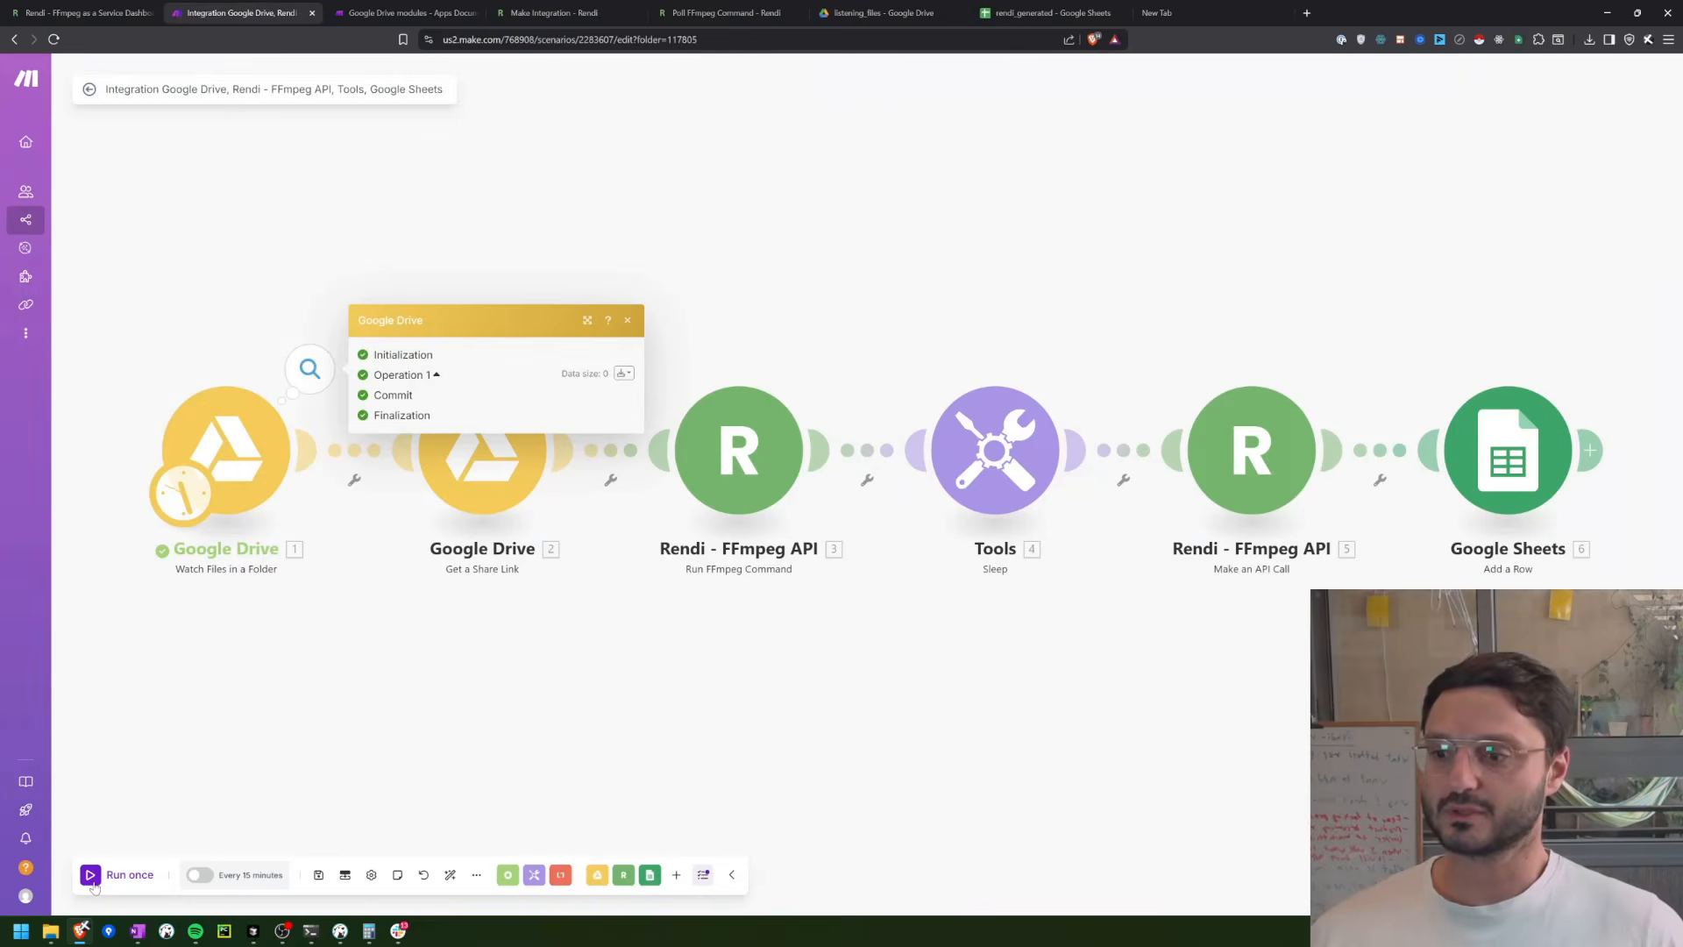
click(91, 877)
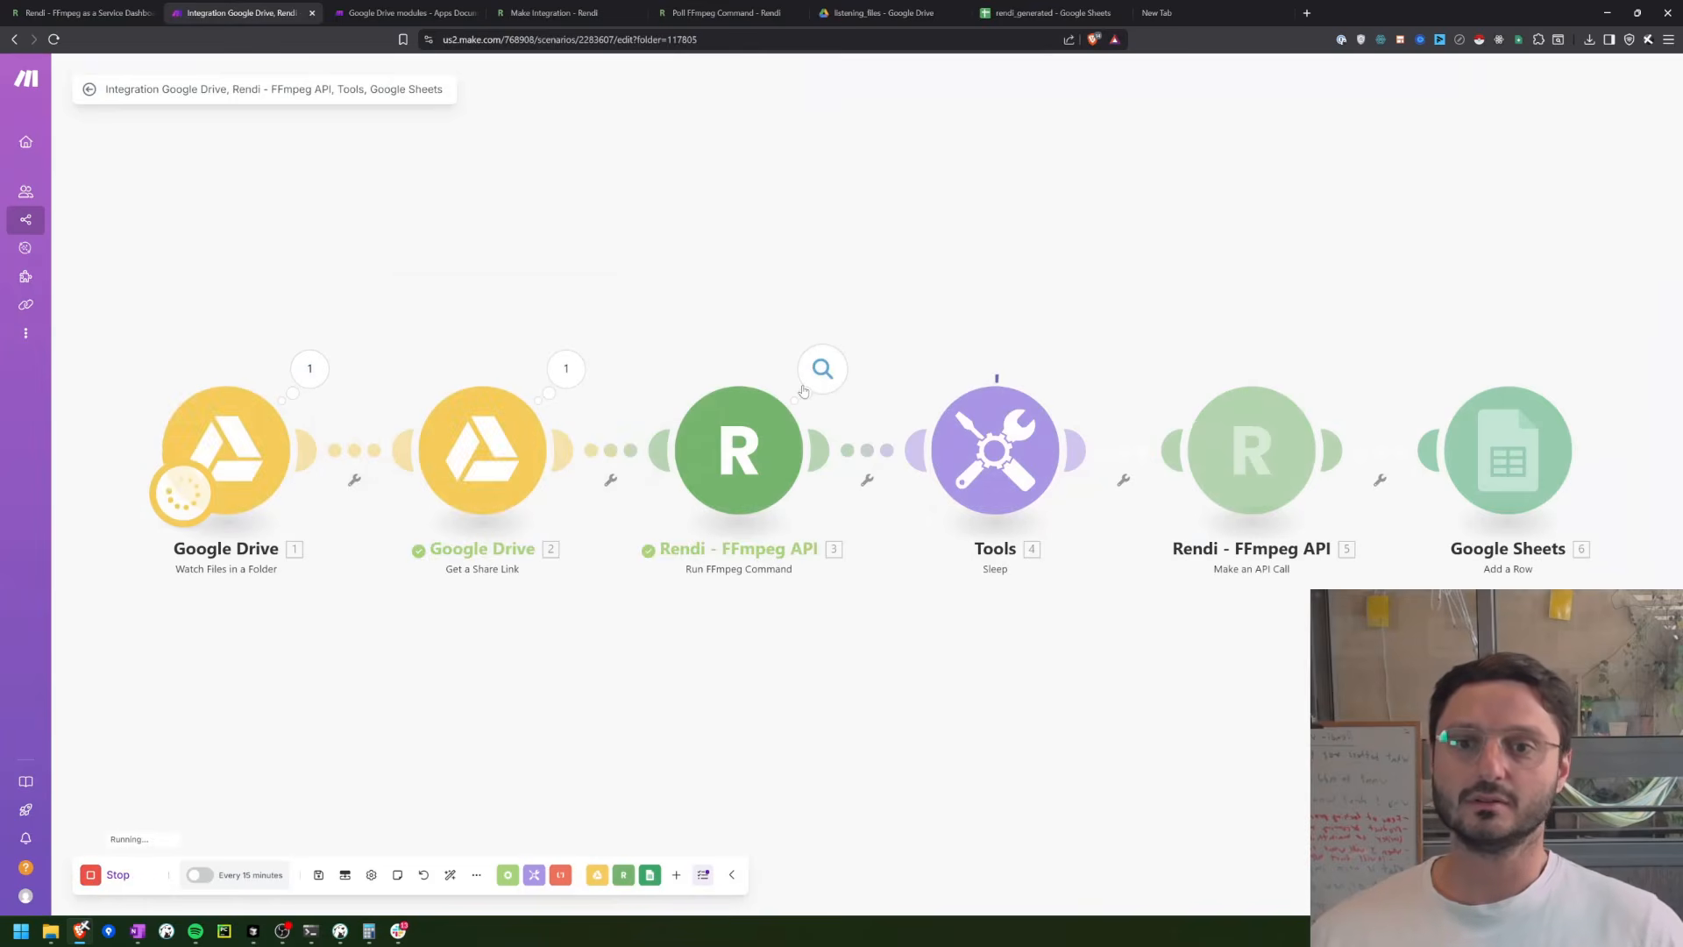
click(804, 387)
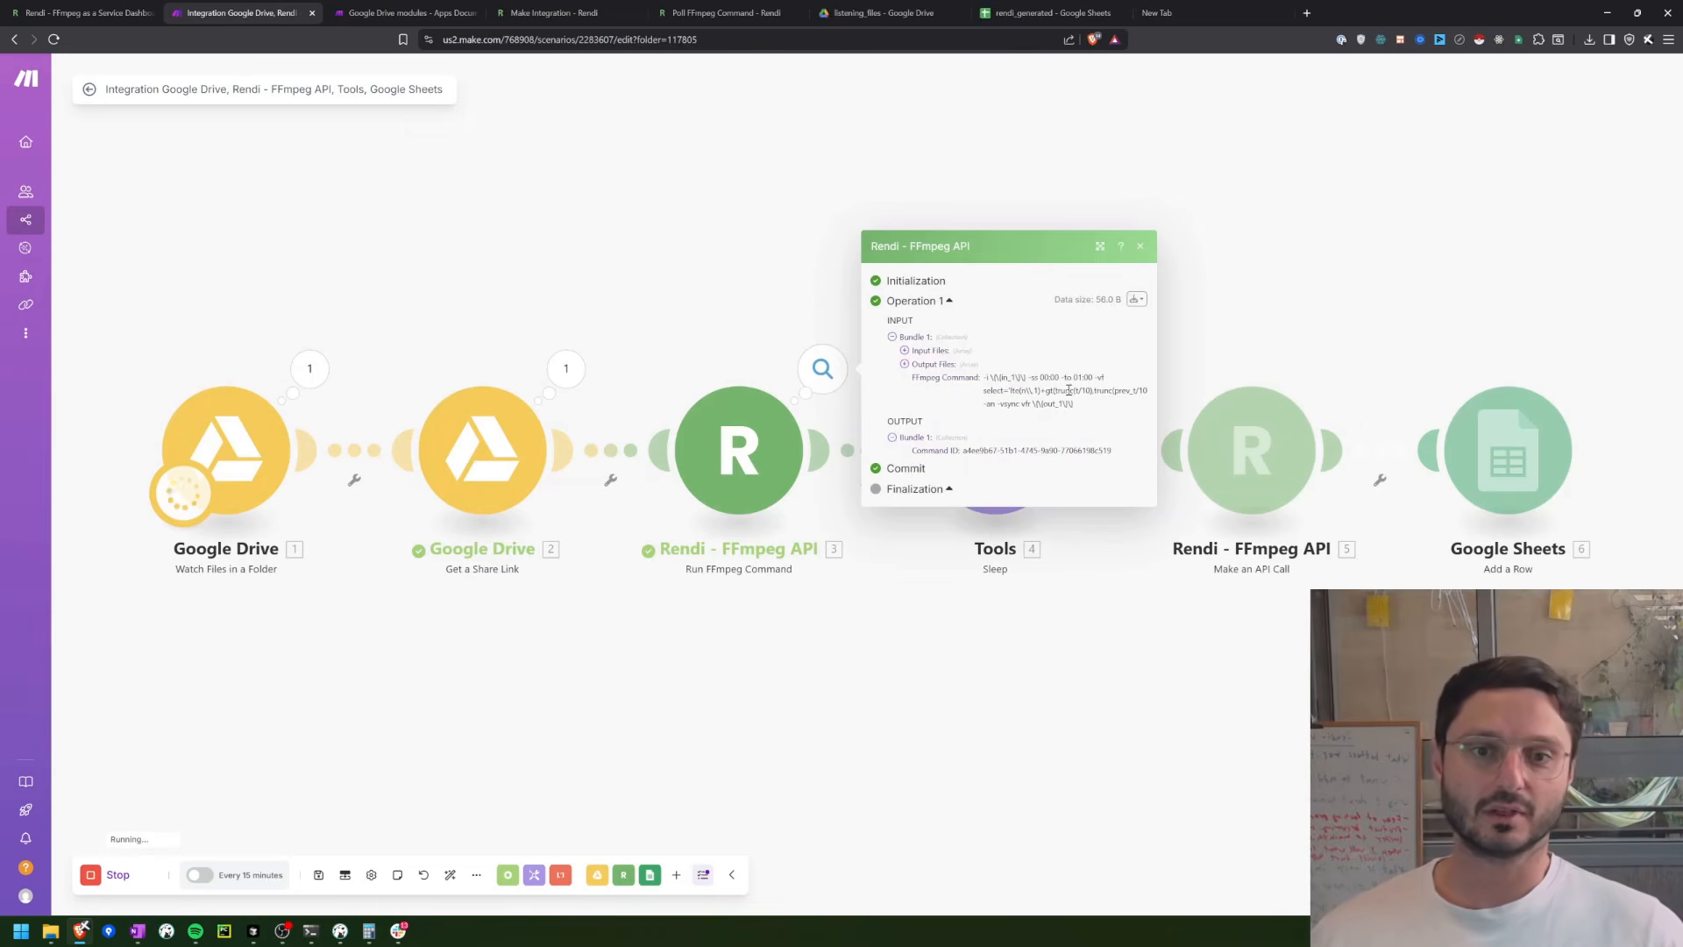
click(1141, 249)
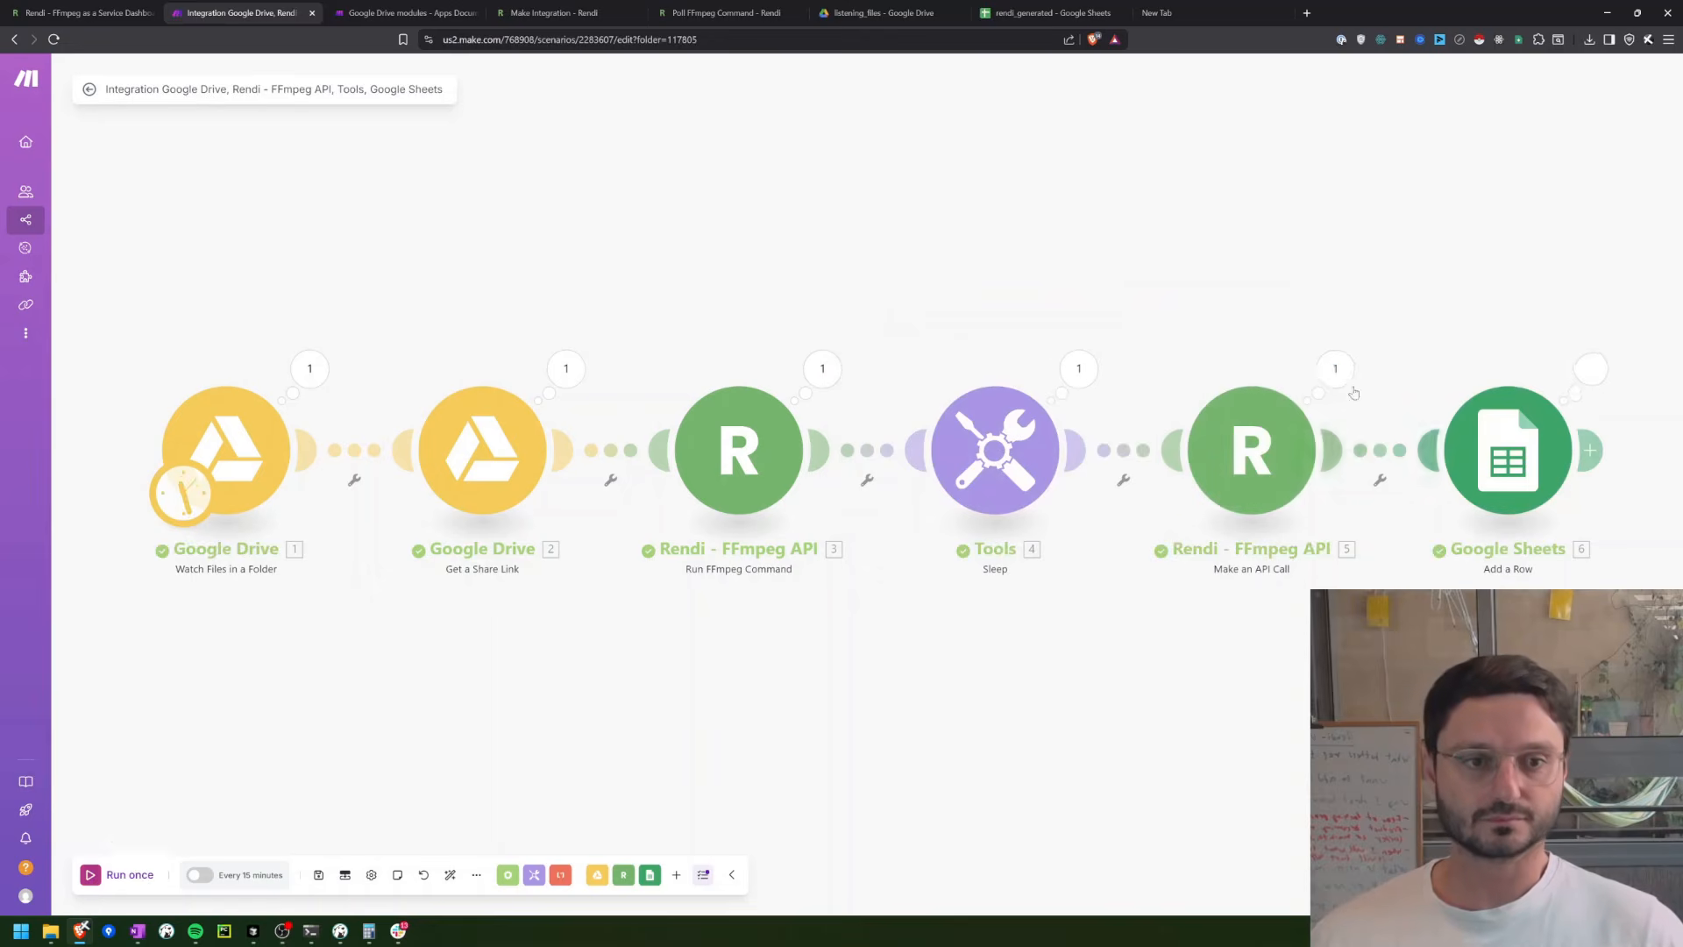
Step: Examine the response Body of Make an API Call, including its status, error_status and error_message, and close the details
click(1334, 372)
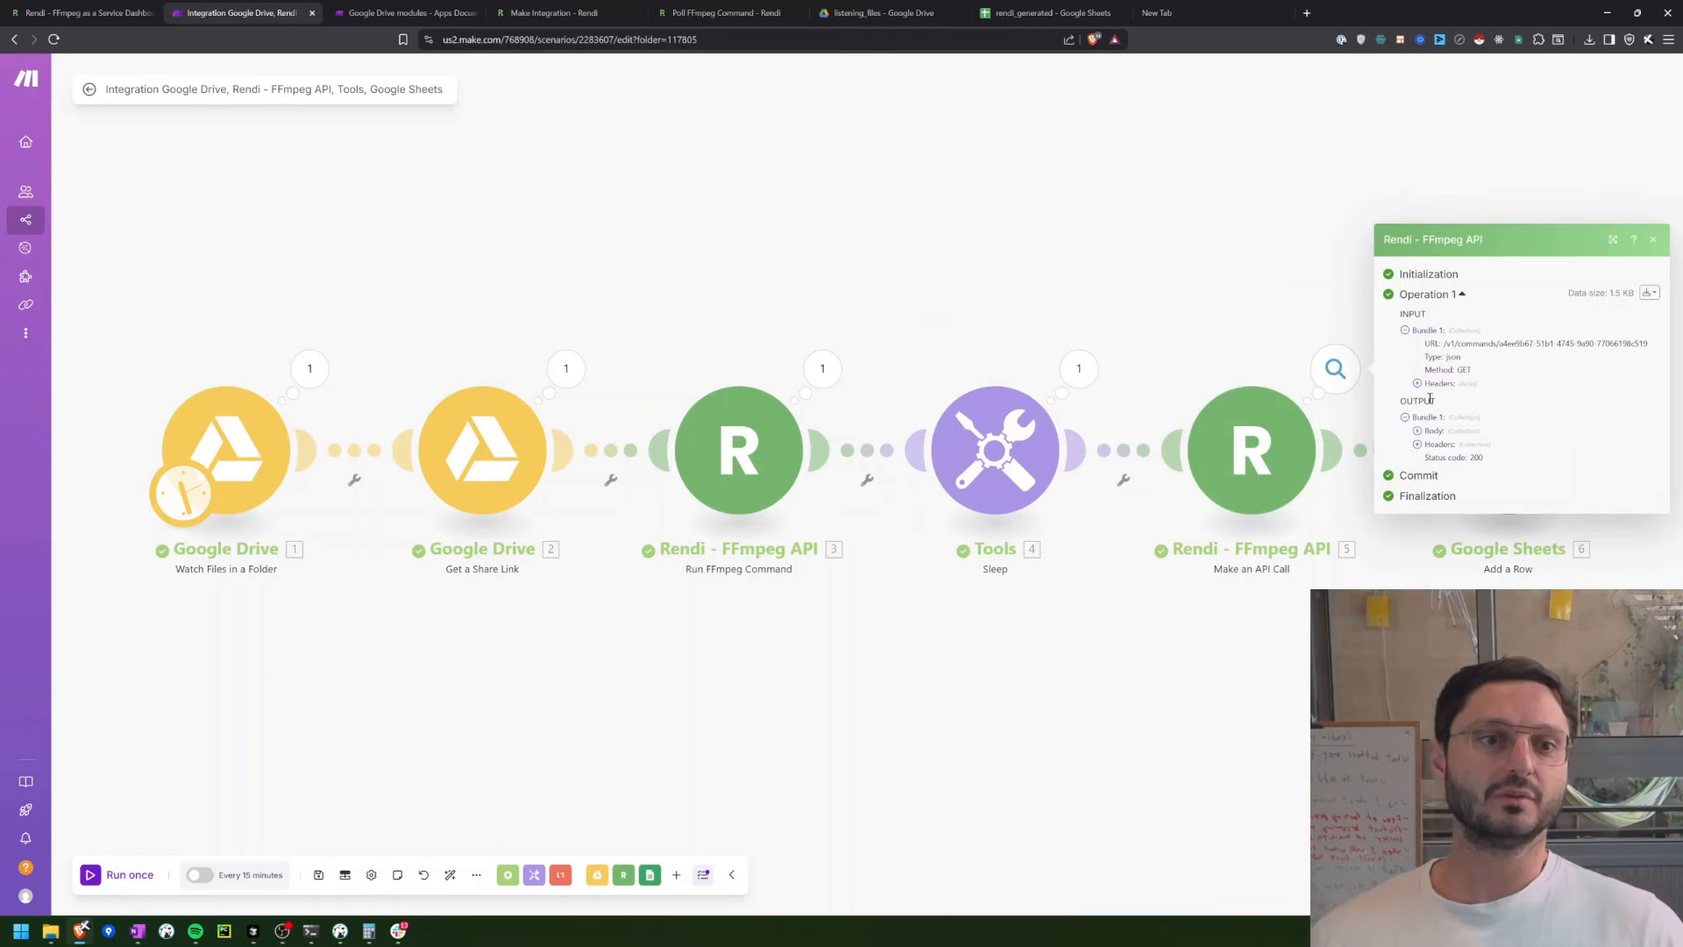
click(1418, 431)
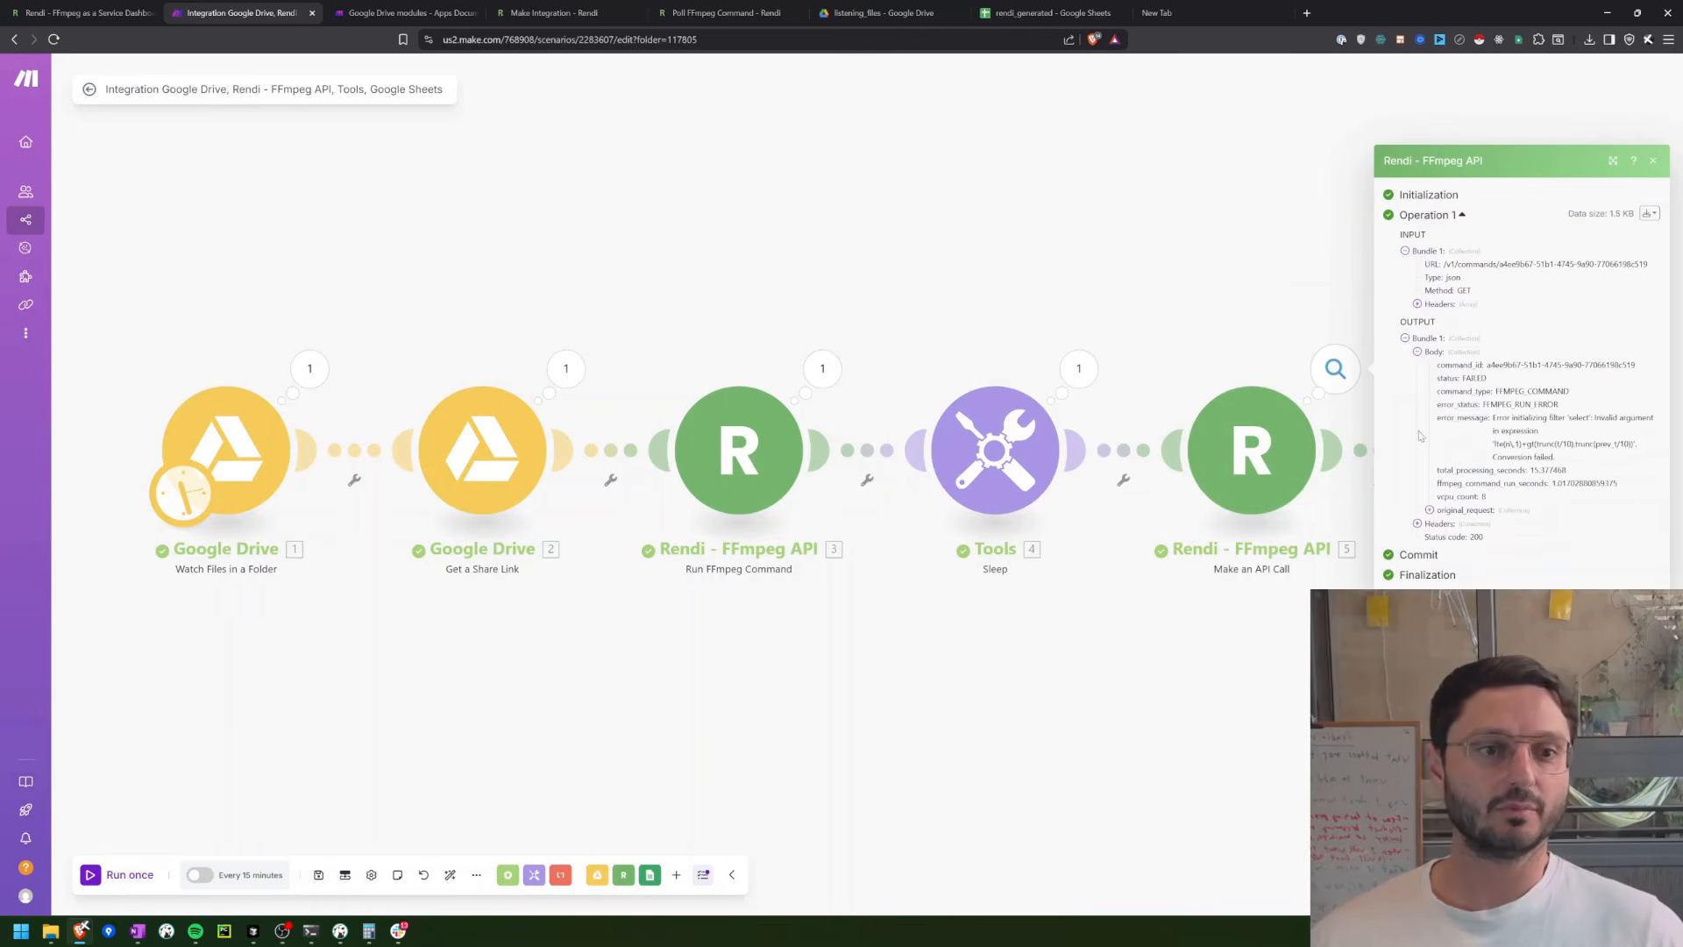
drag(1298, 722, 713, 707)
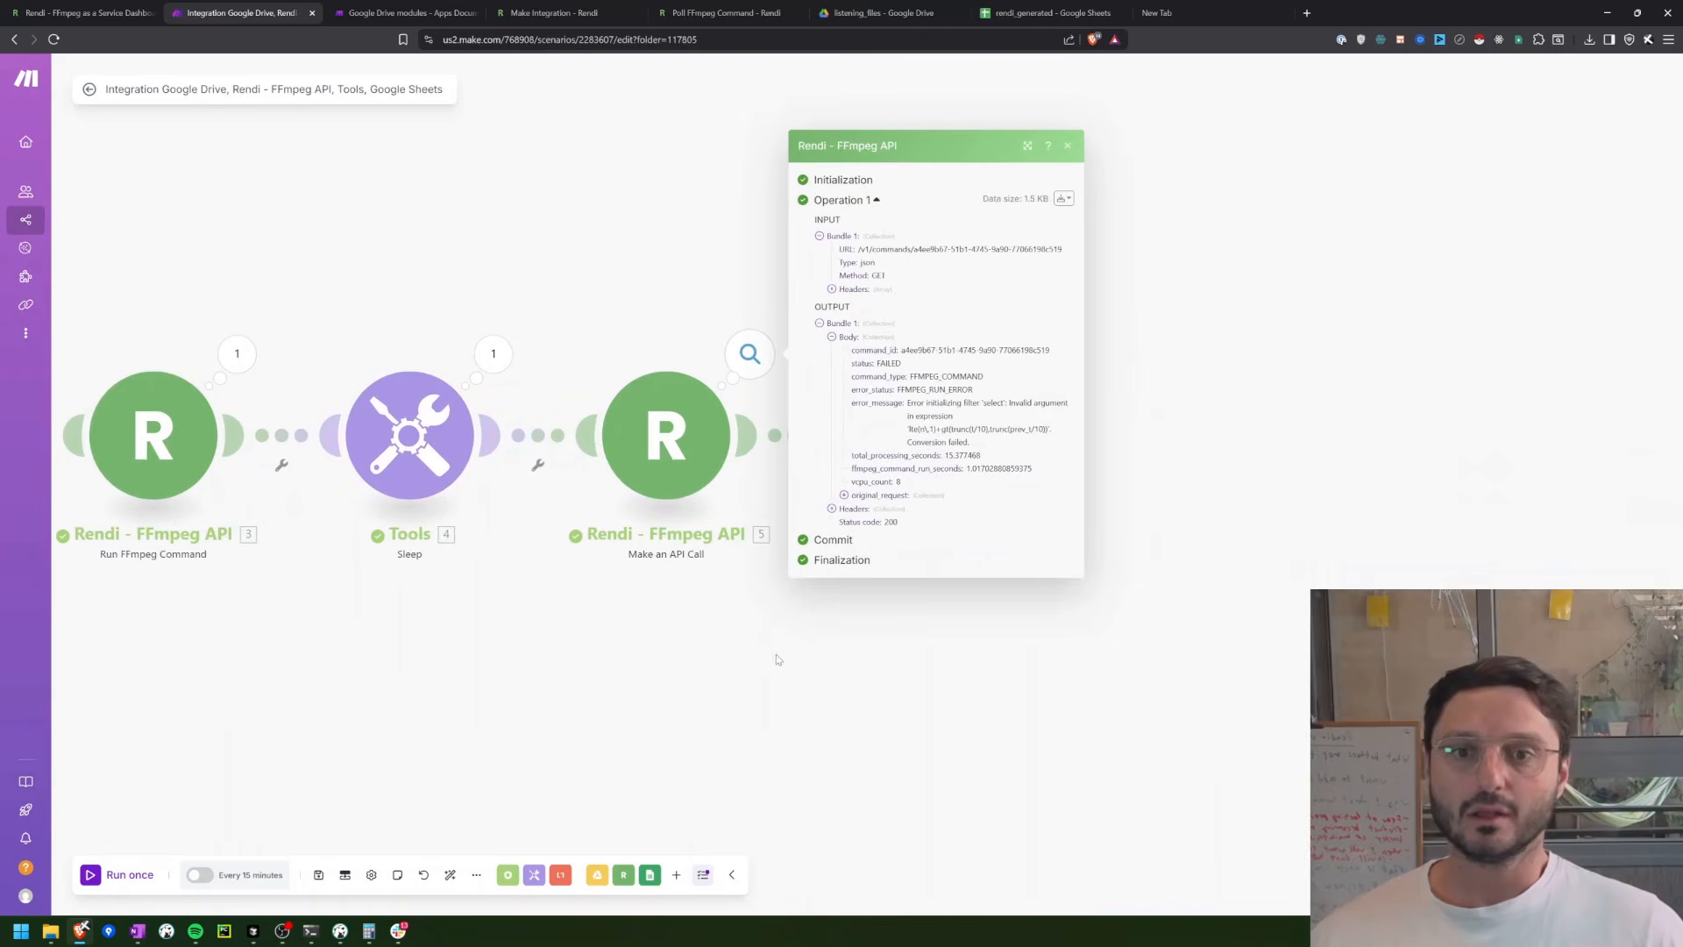
drag(900, 394, 974, 391)
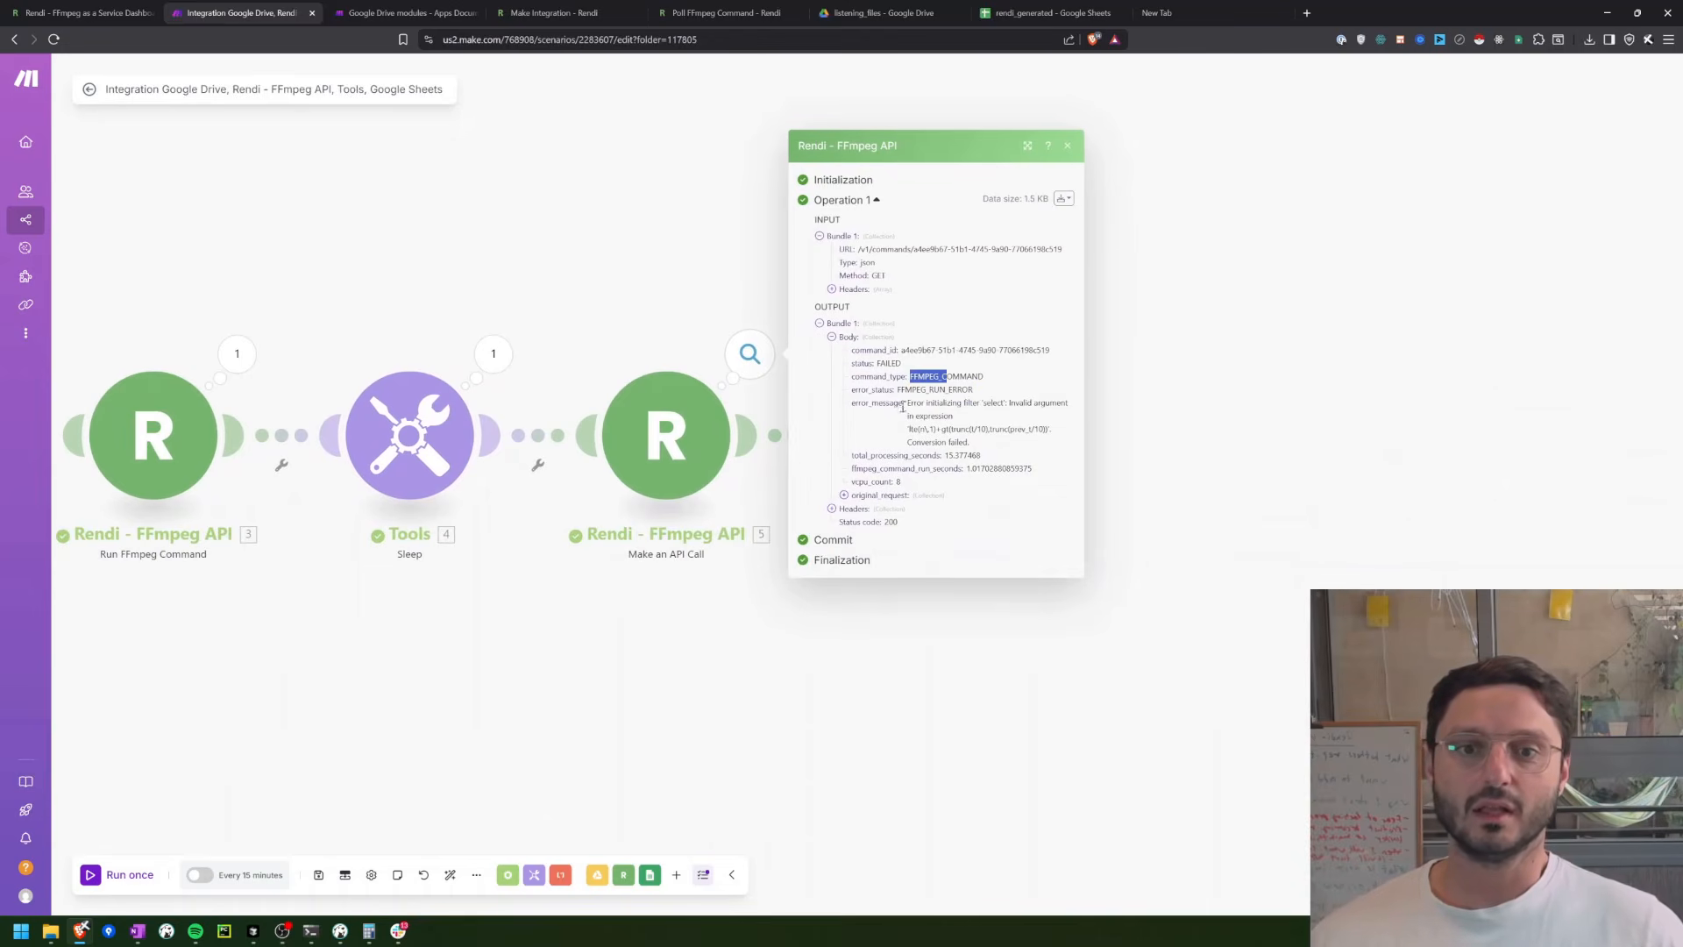
drag(908, 405, 976, 451)
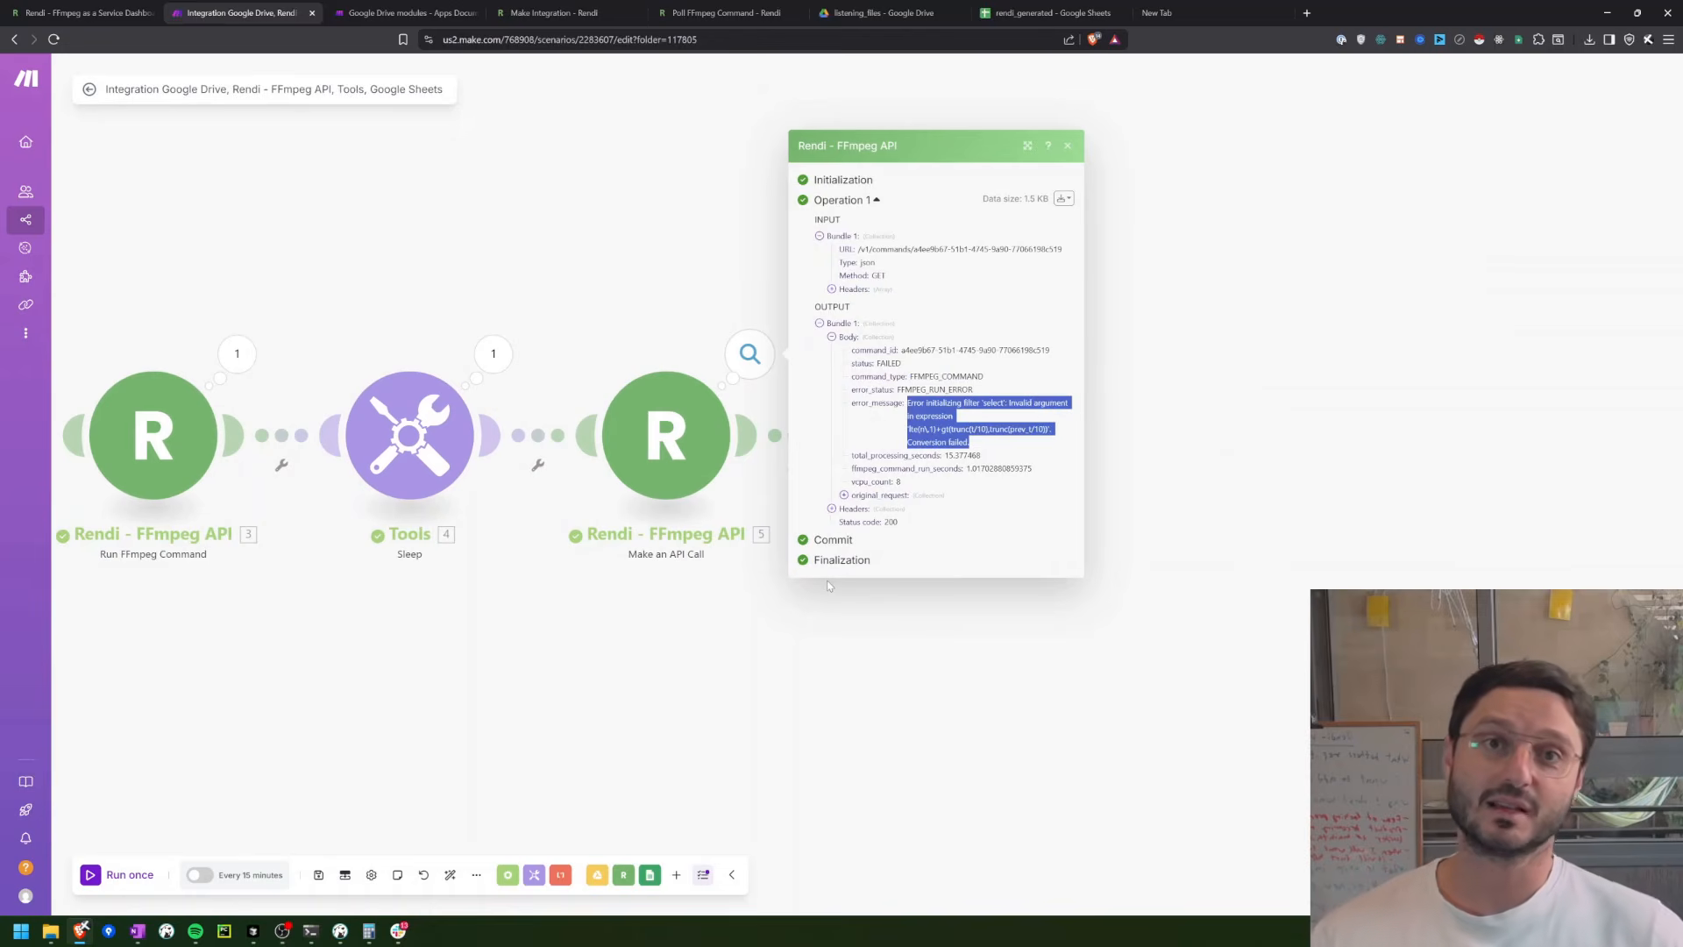
click(637, 719)
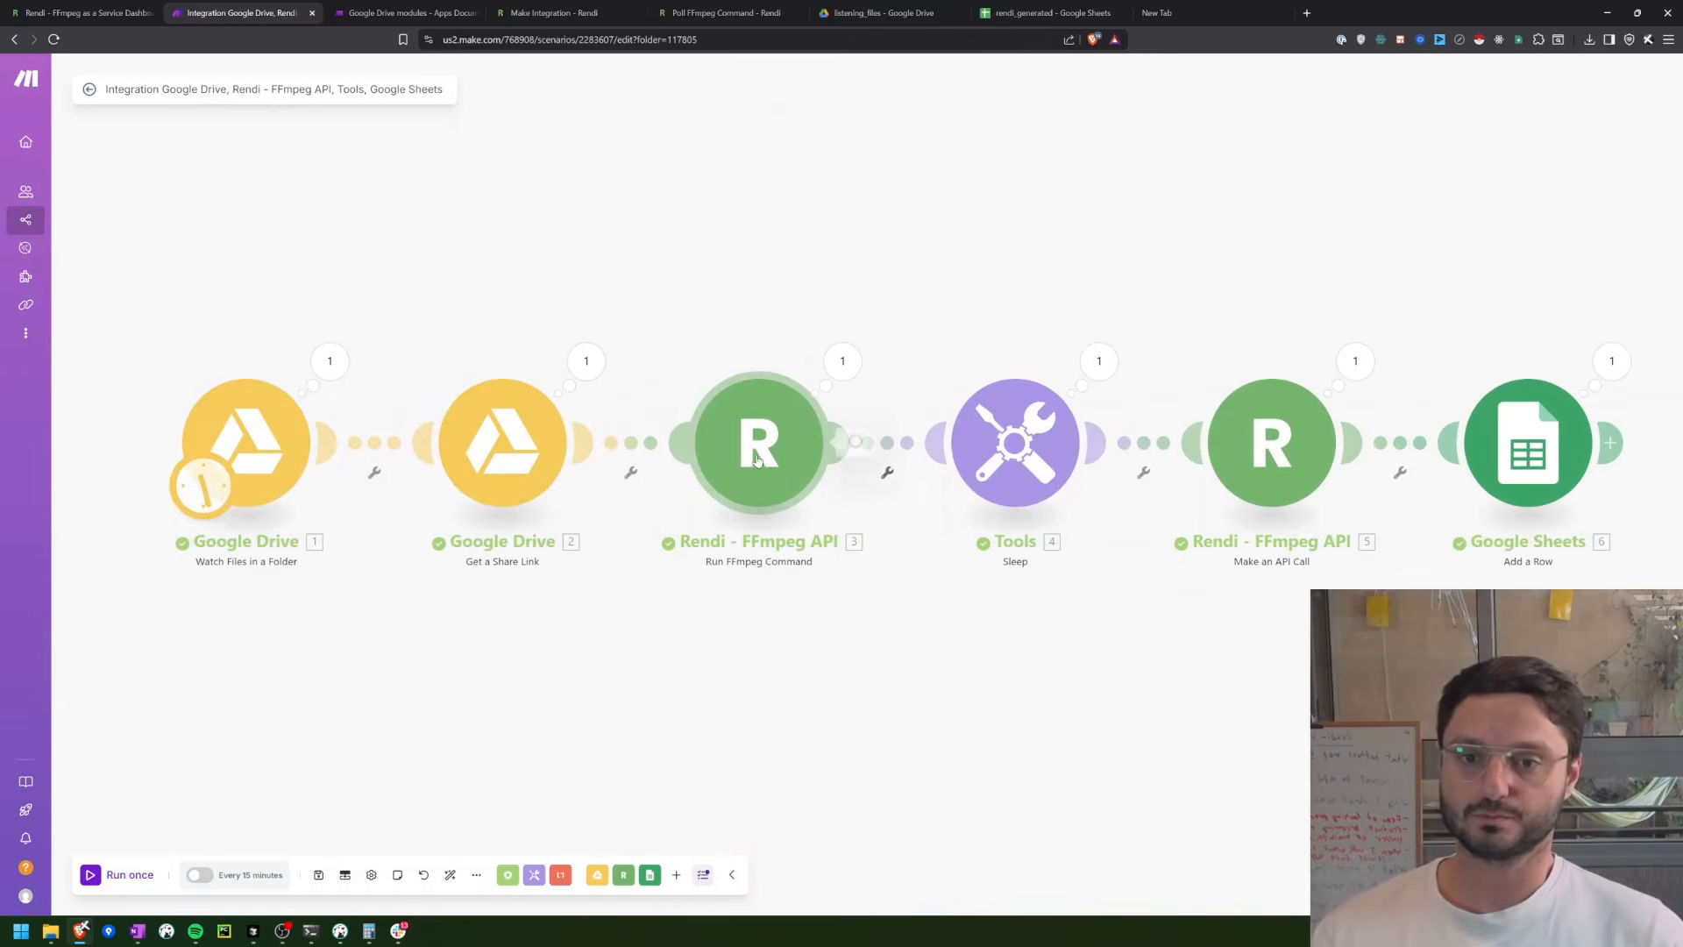
Step: Open Run FFmpeg Command's settings, then try removing one backslash from the select filter in Rendi's Send Command body and undo it
click(758, 462)
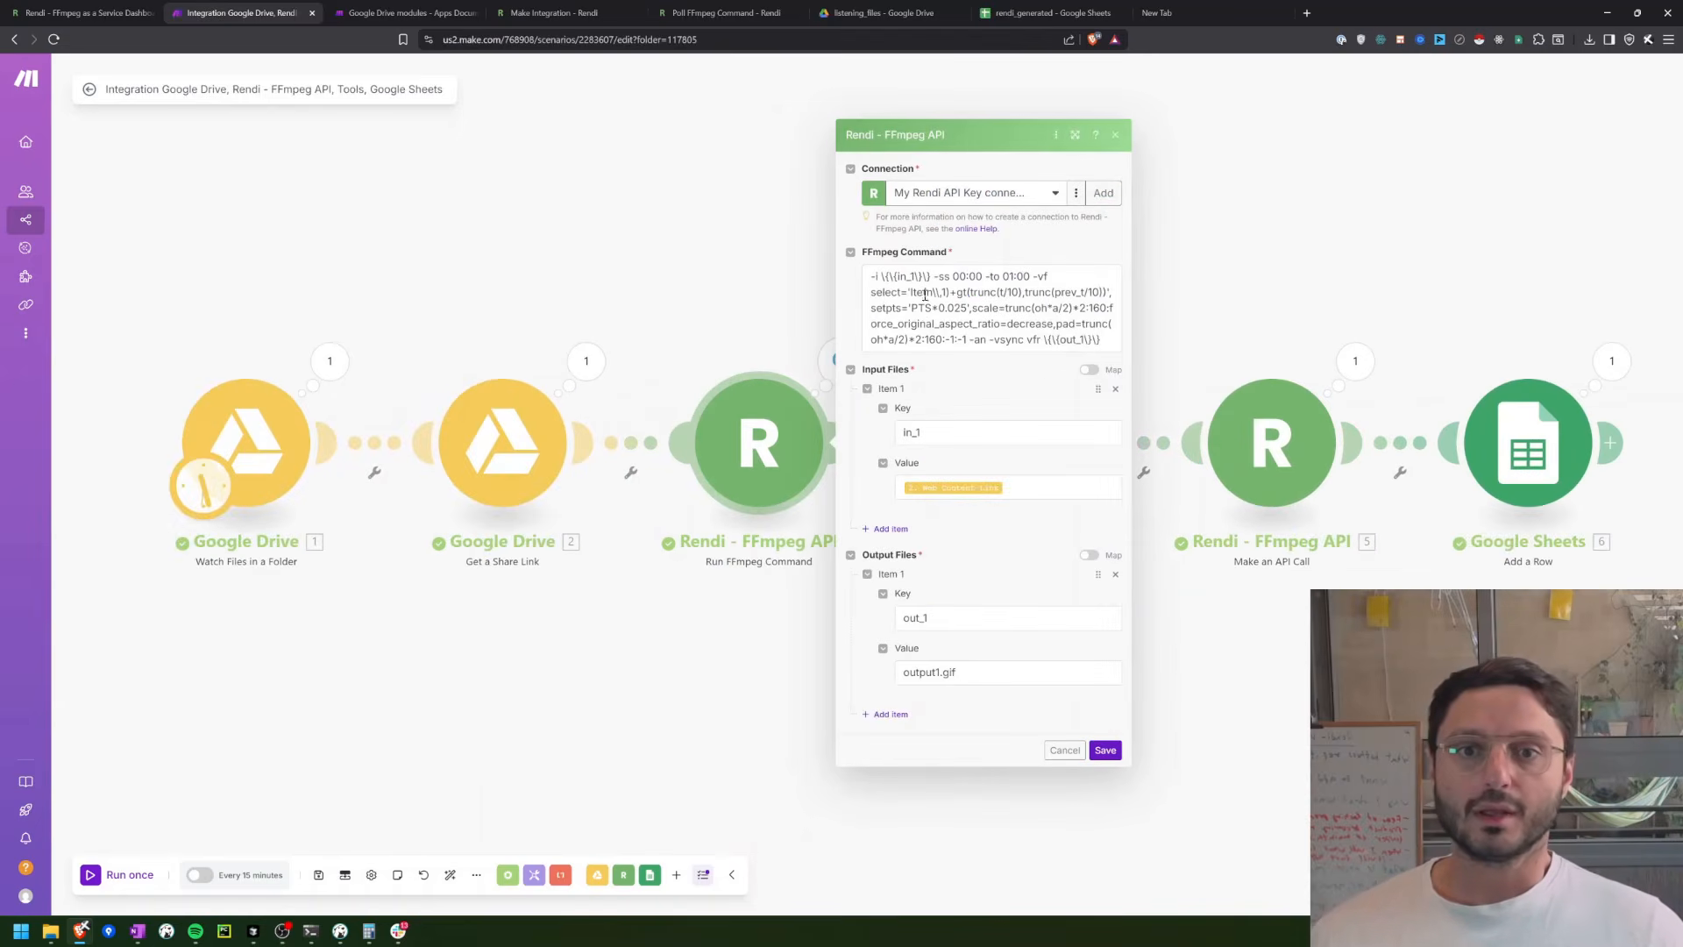
click(78, 14)
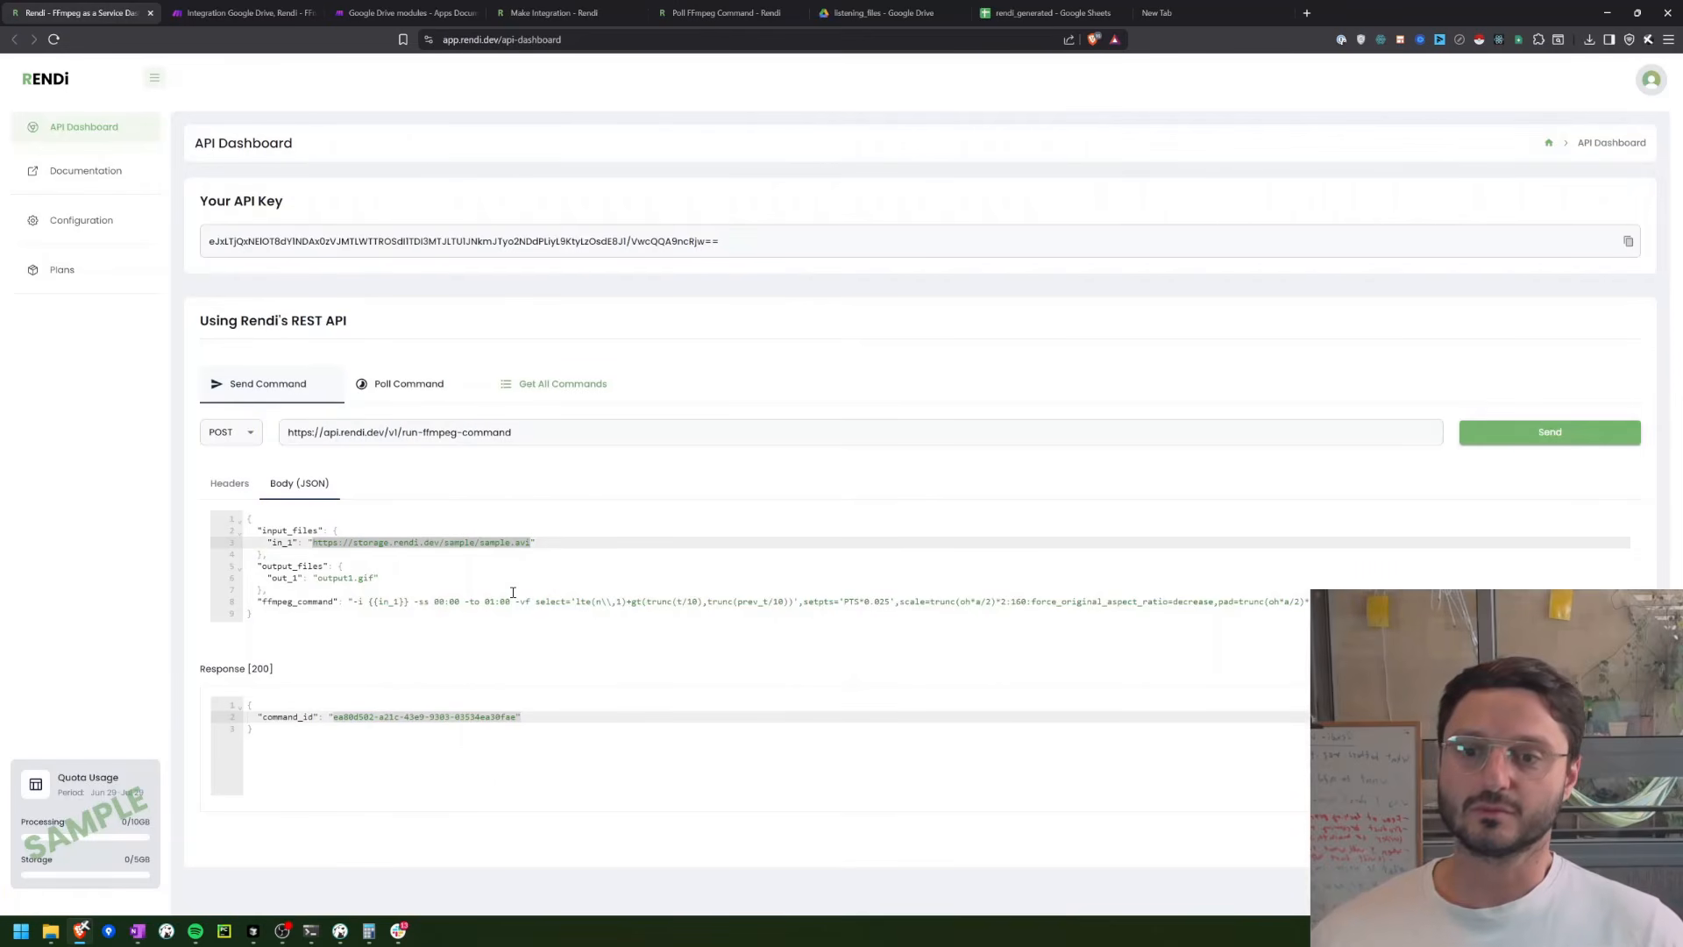
click(598, 605)
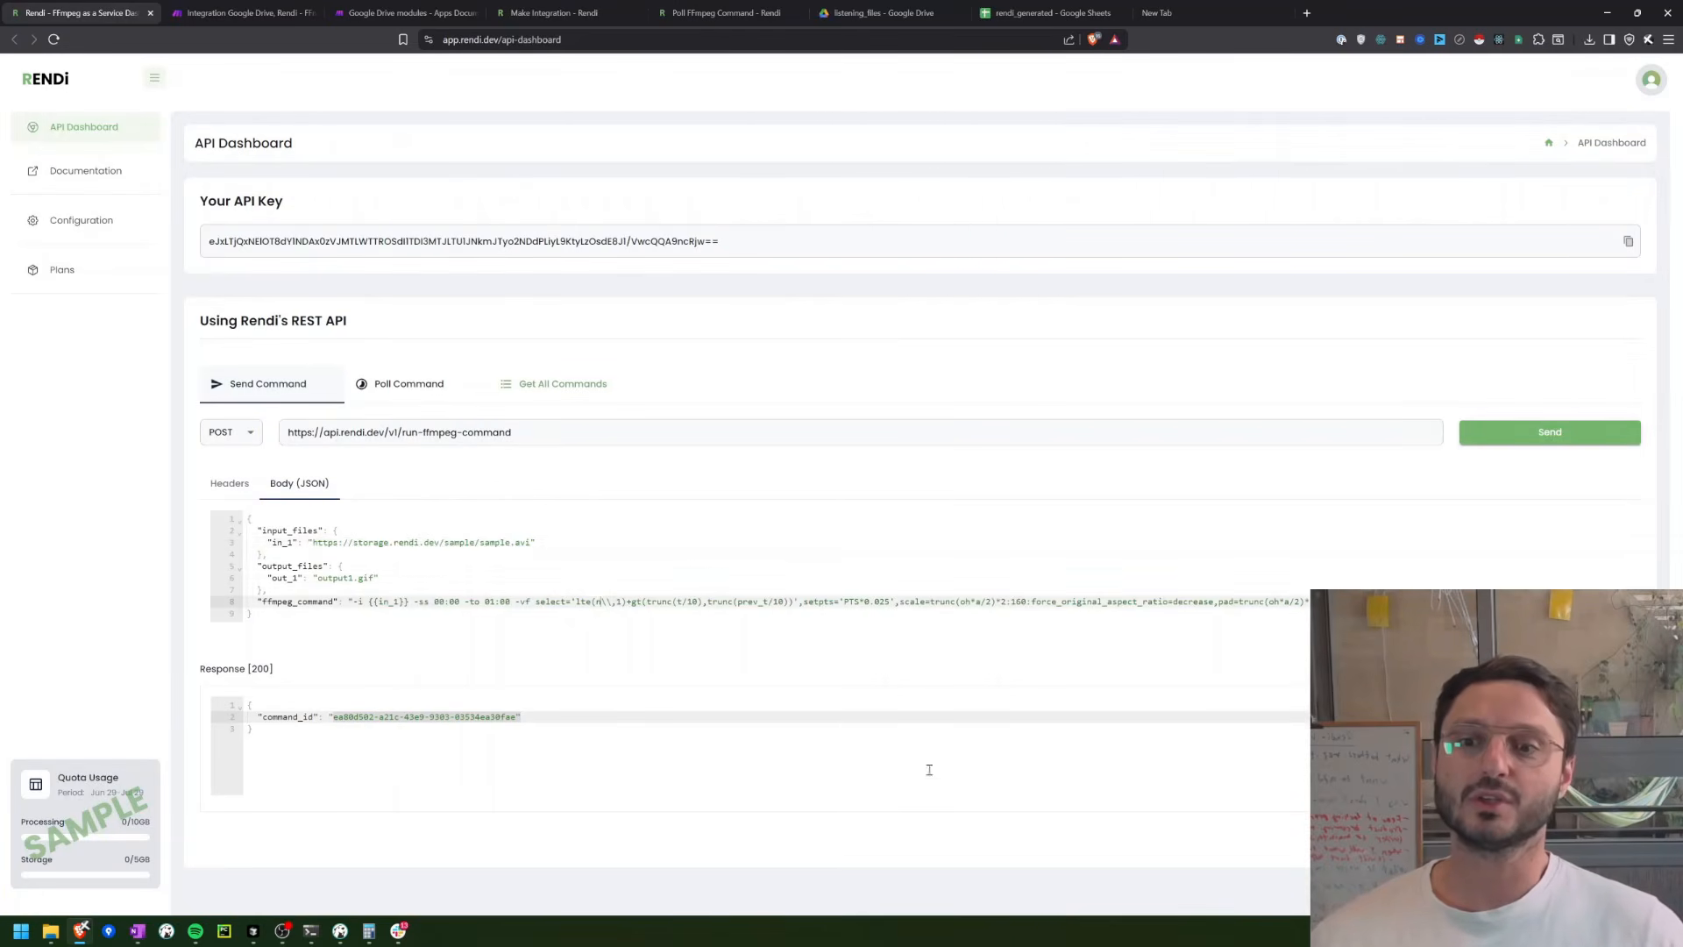
key(Delete)
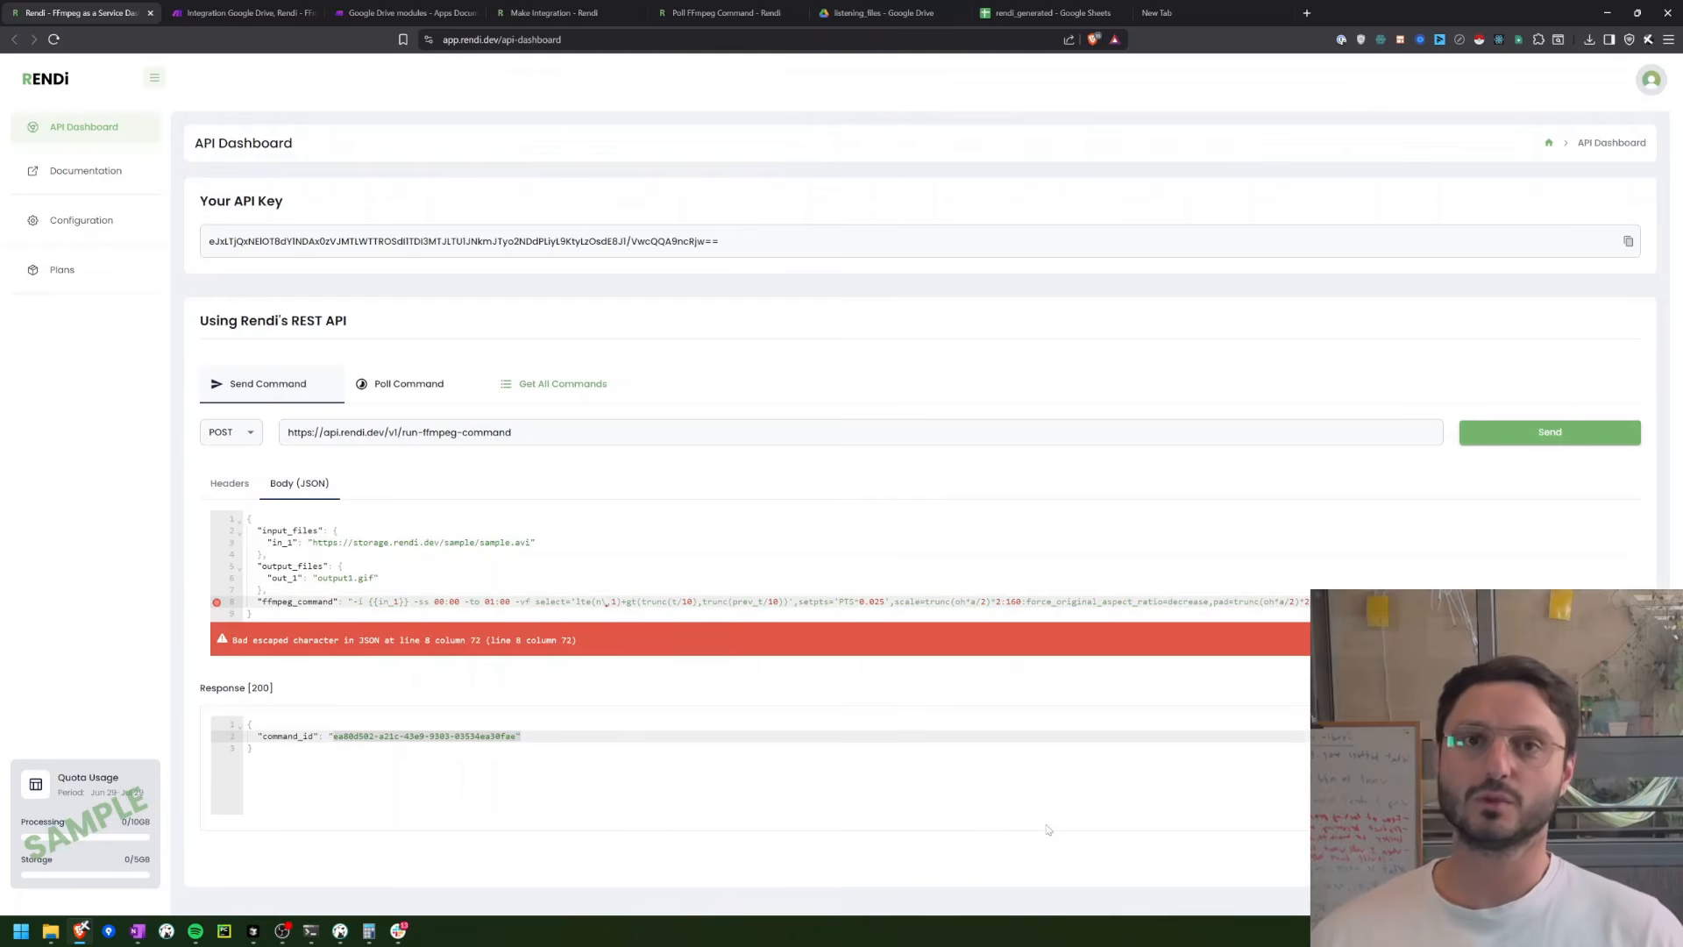
key(ctrl+z)
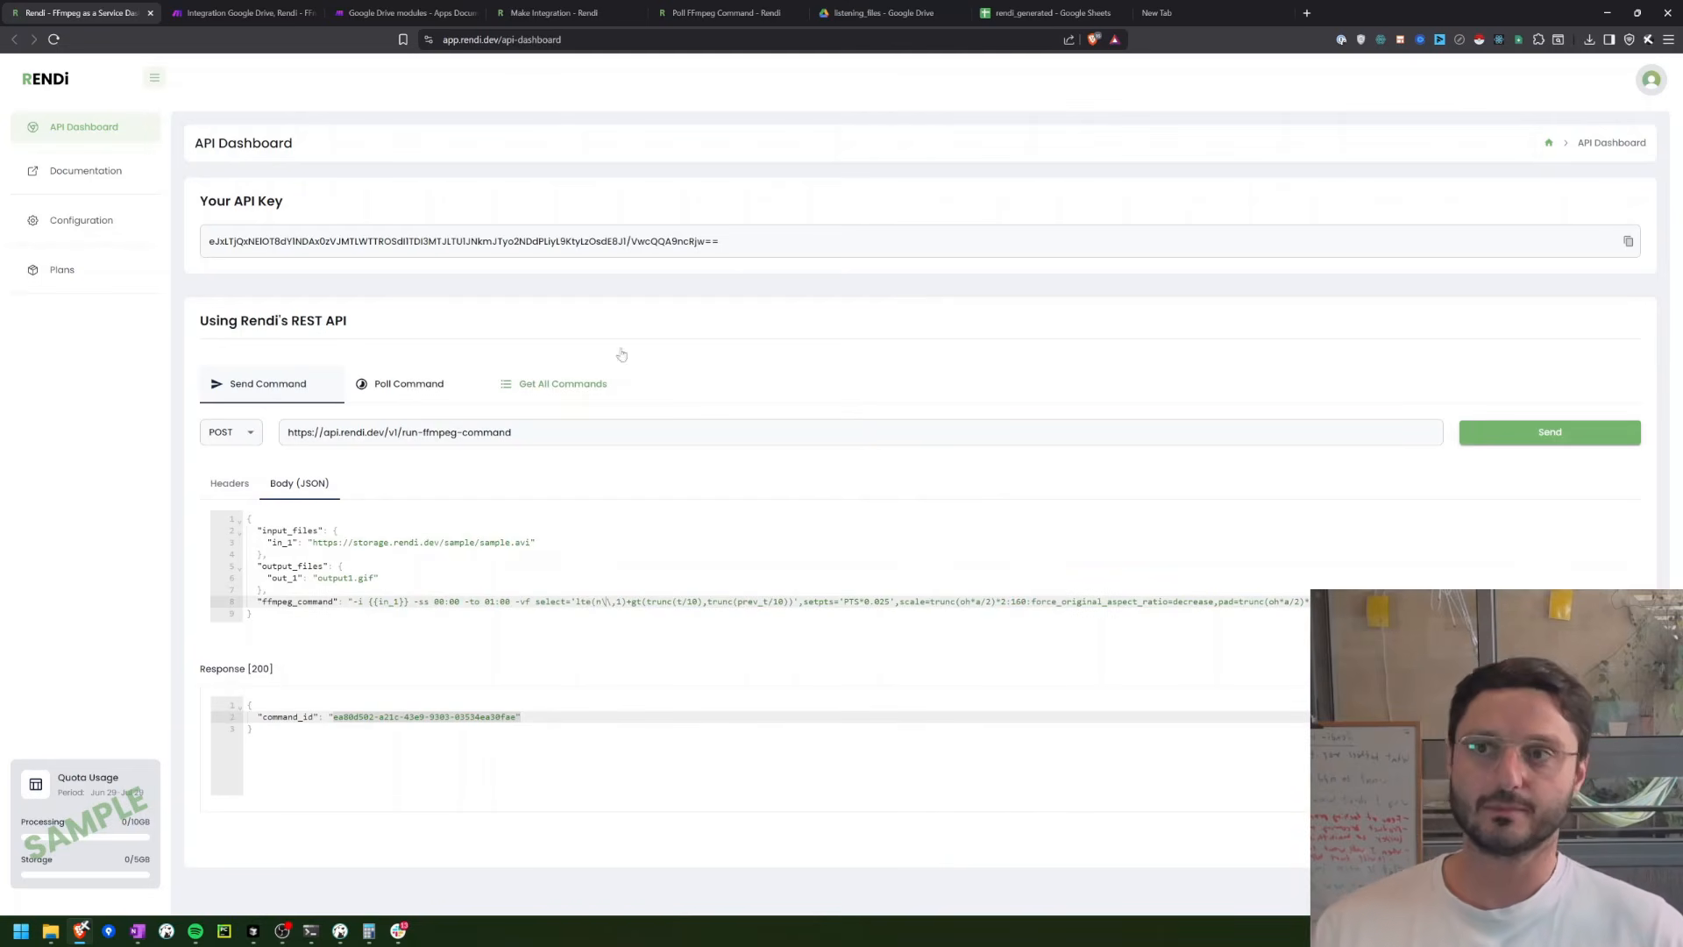
Step: Remove the extra backslash from Run FFmpeg Command's select filter in Make so it reads lte(n\,1), and save the module
click(263, 12)
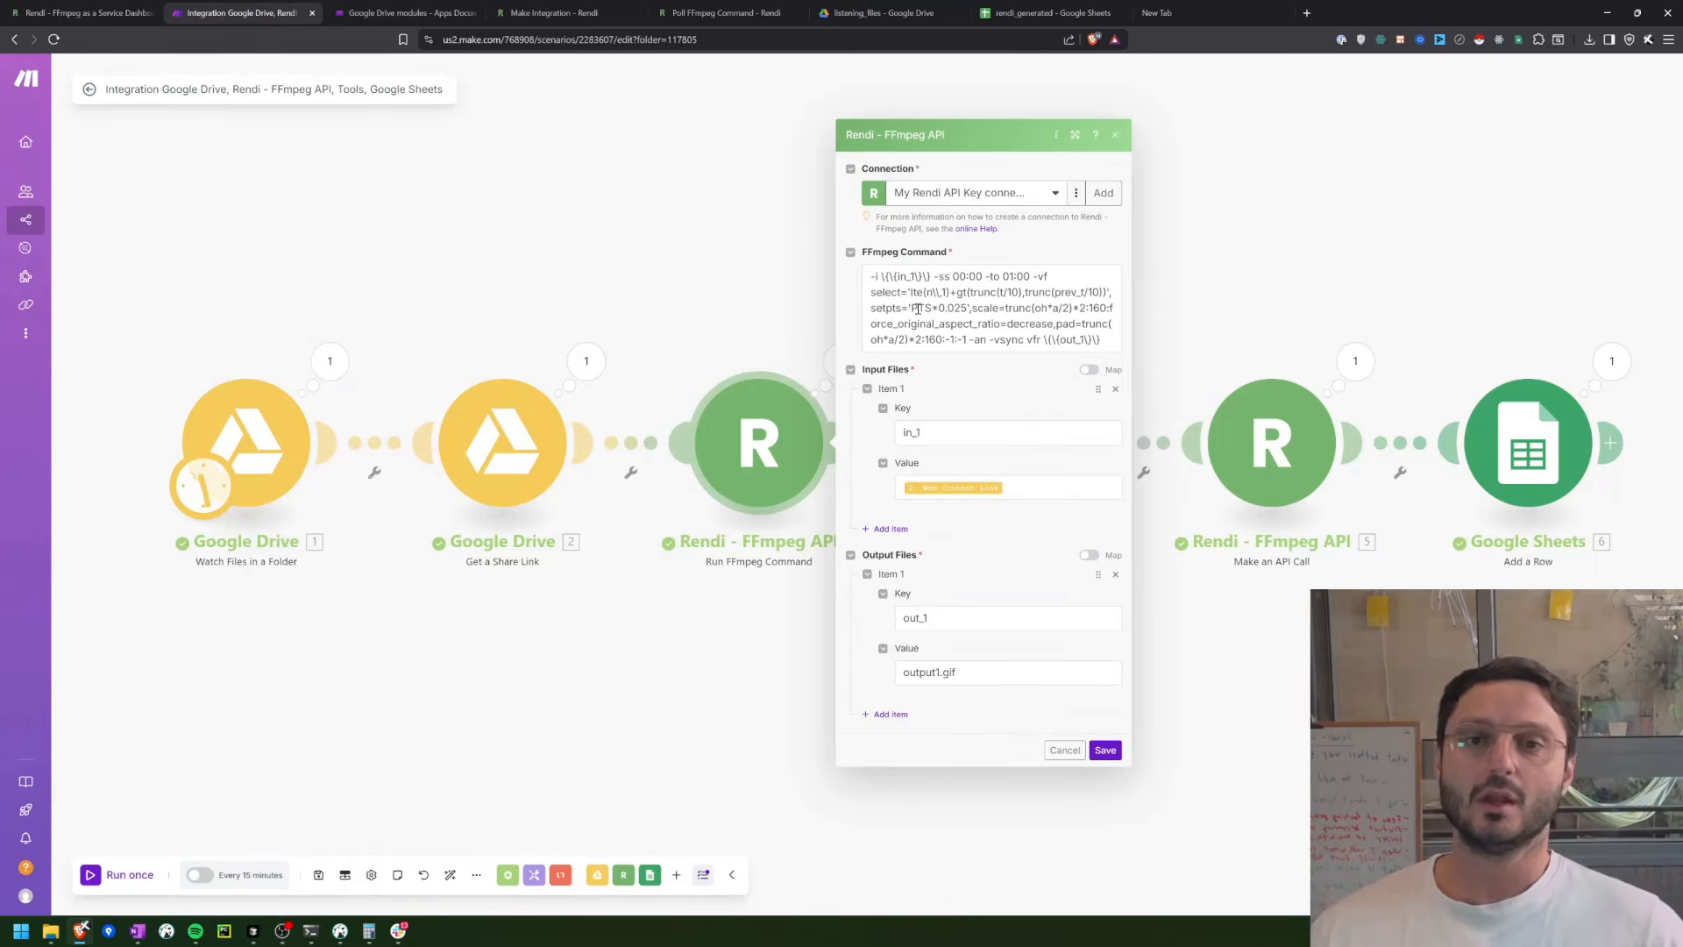
click(932, 293)
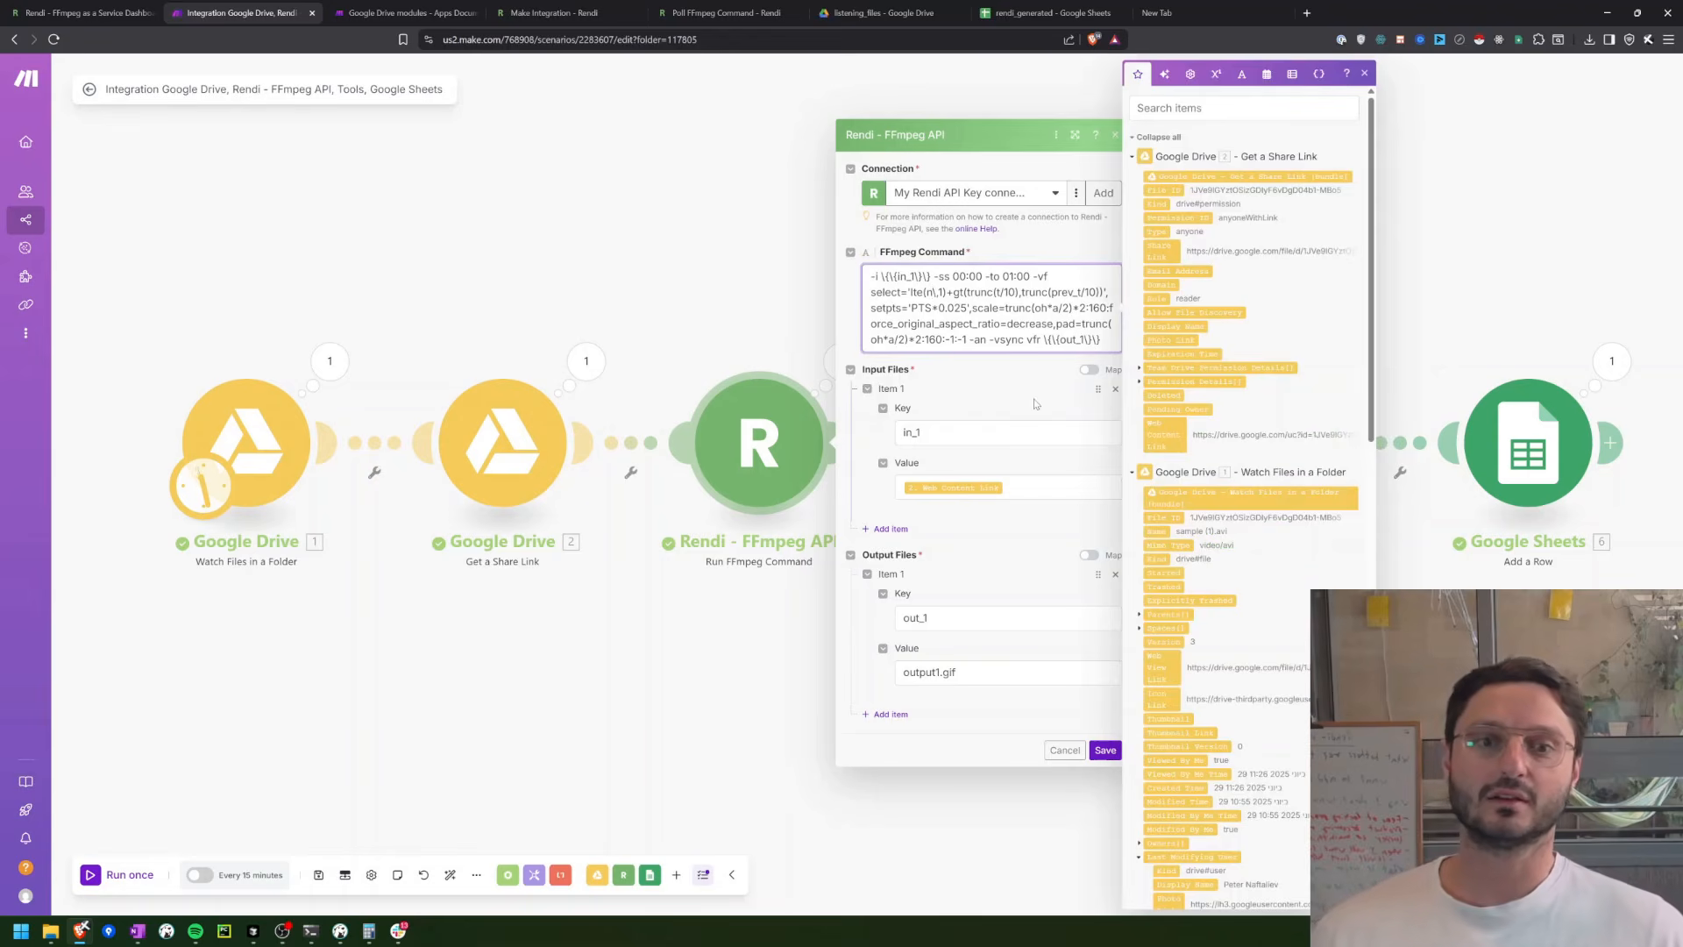
click(1105, 751)
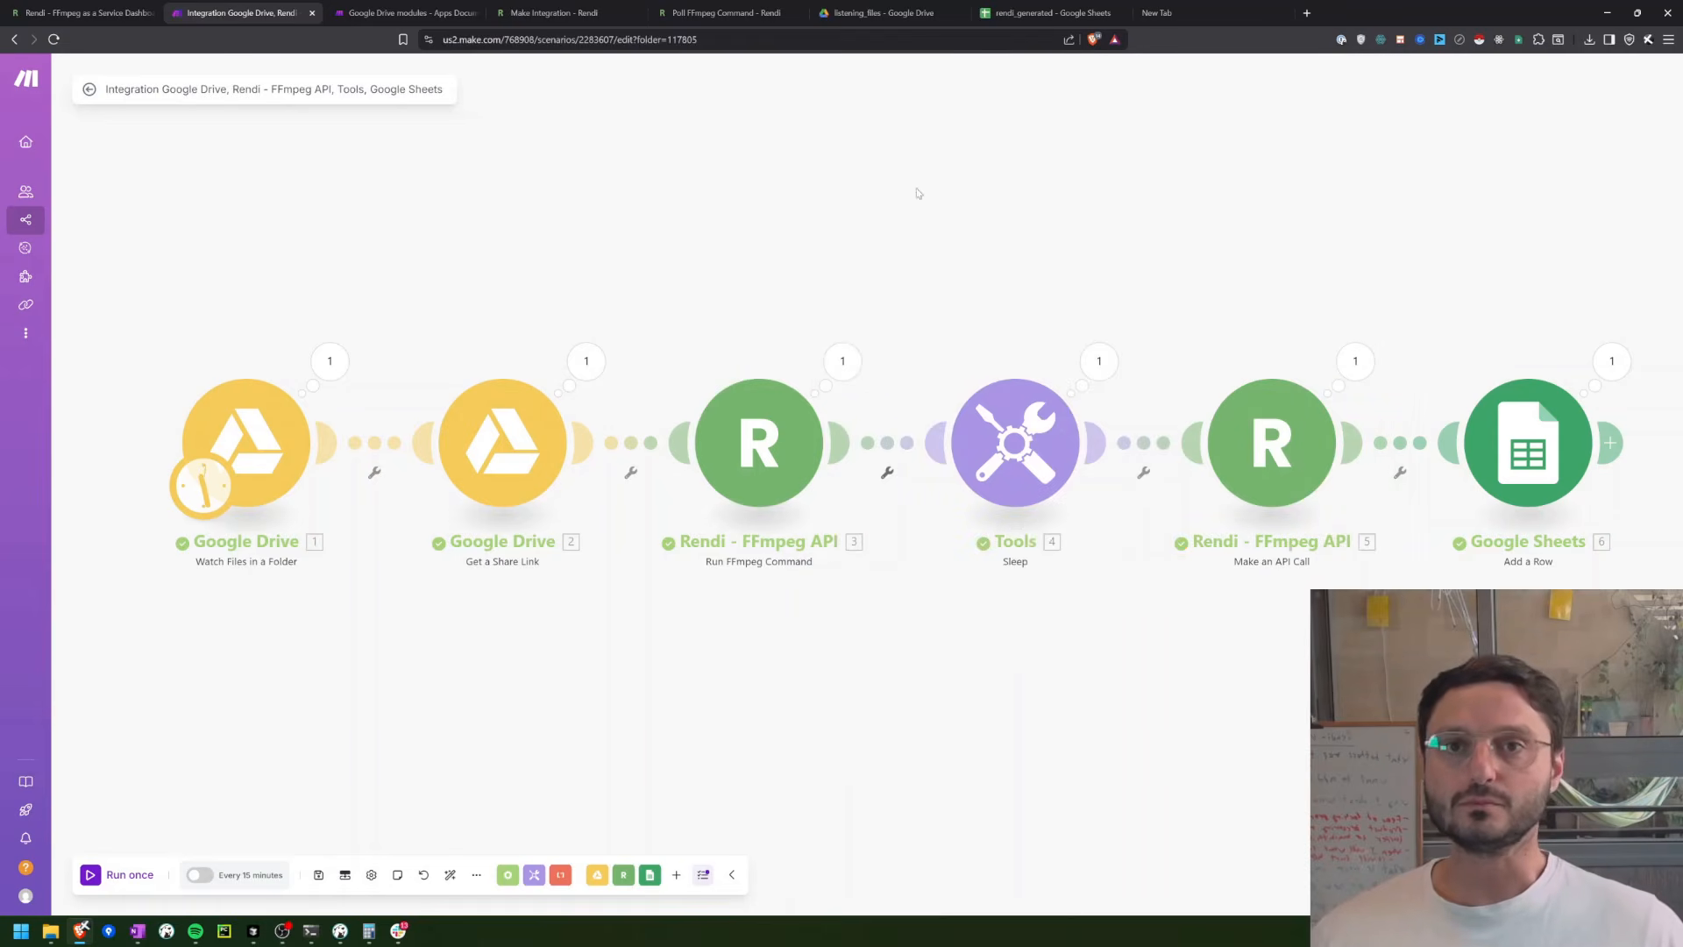
Step: Delete sample (1).avi from the listening_files folder in Google Drive
click(868, 12)
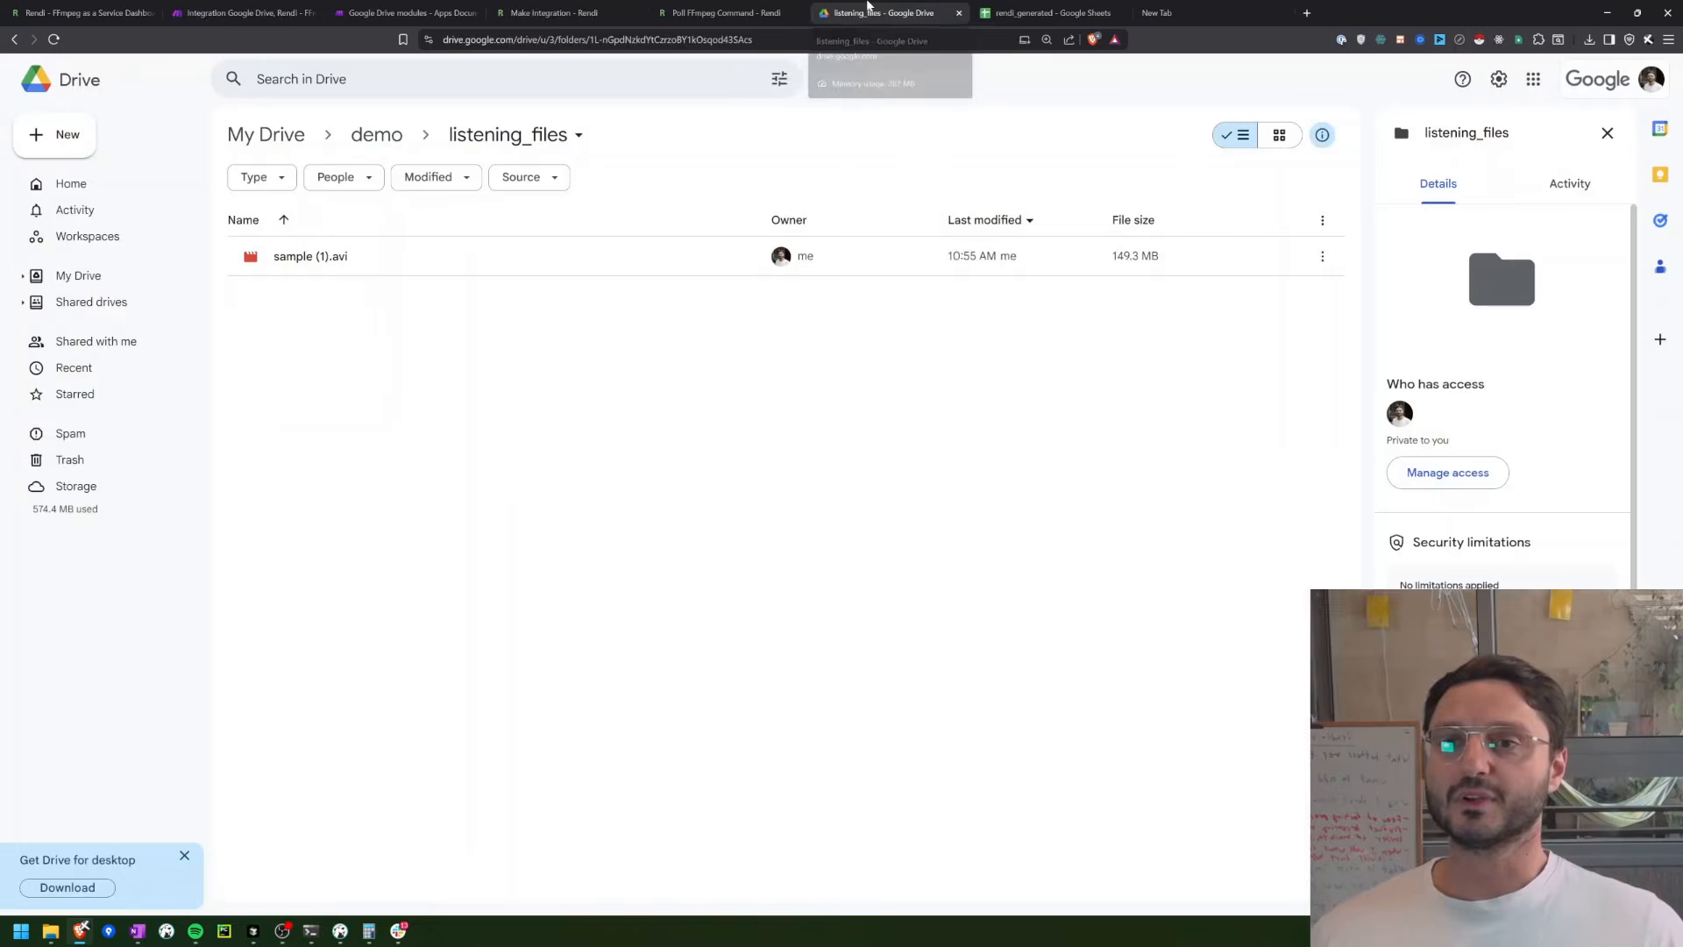
click(285, 252)
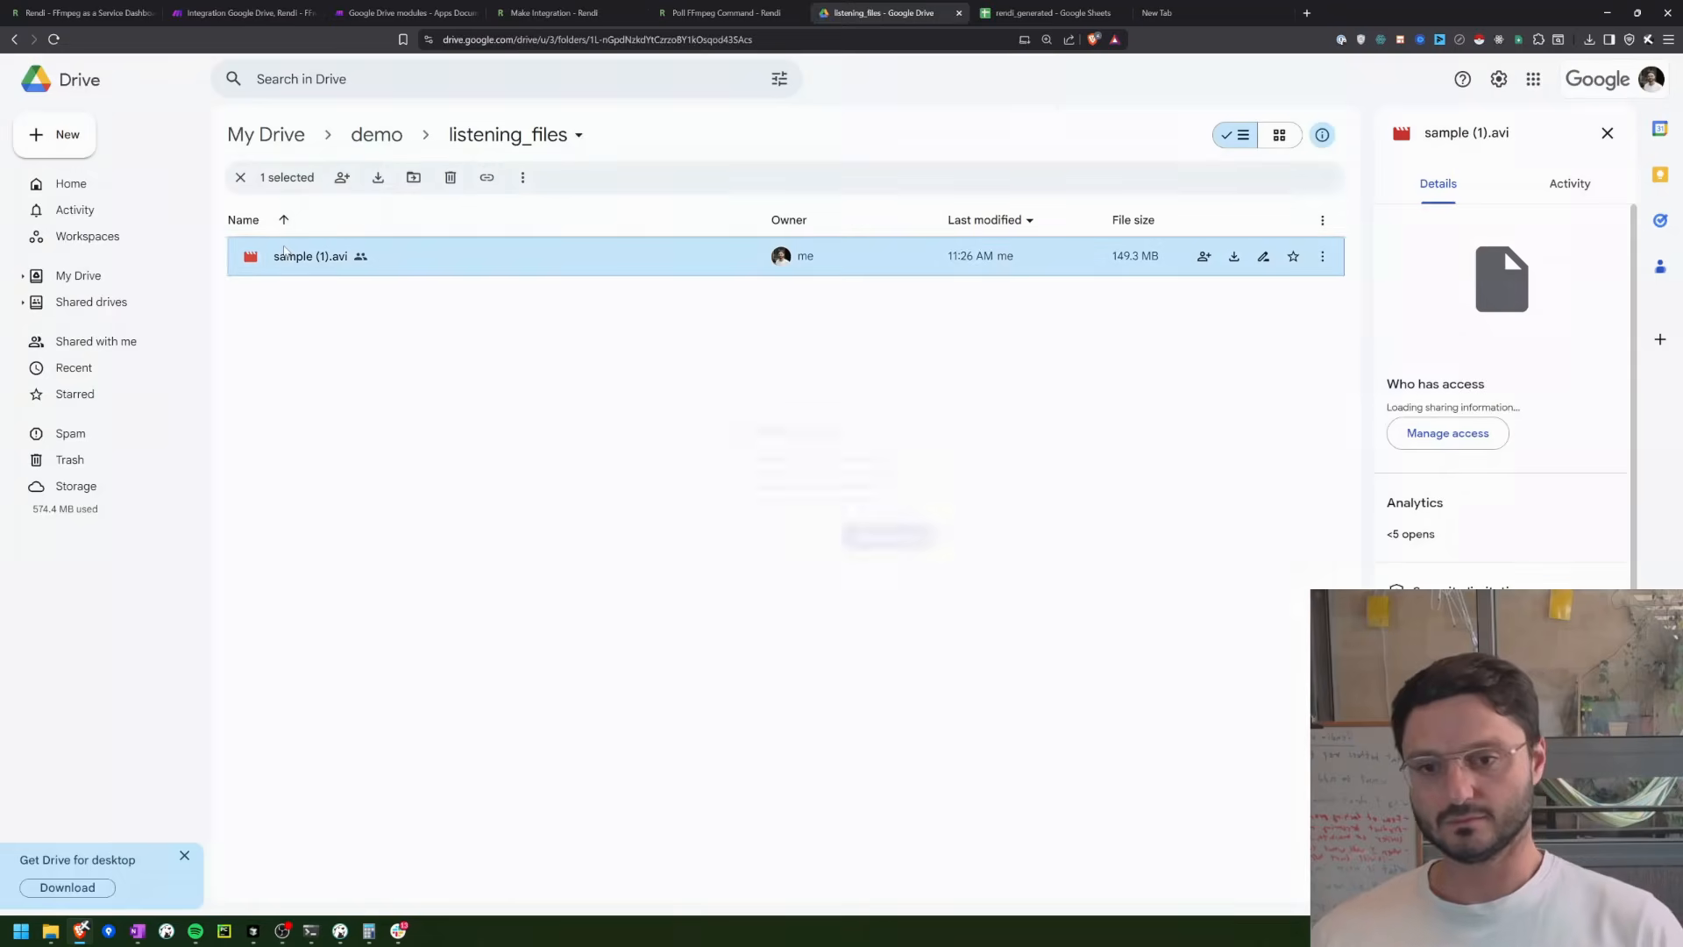
key(Delete)
key(Return)
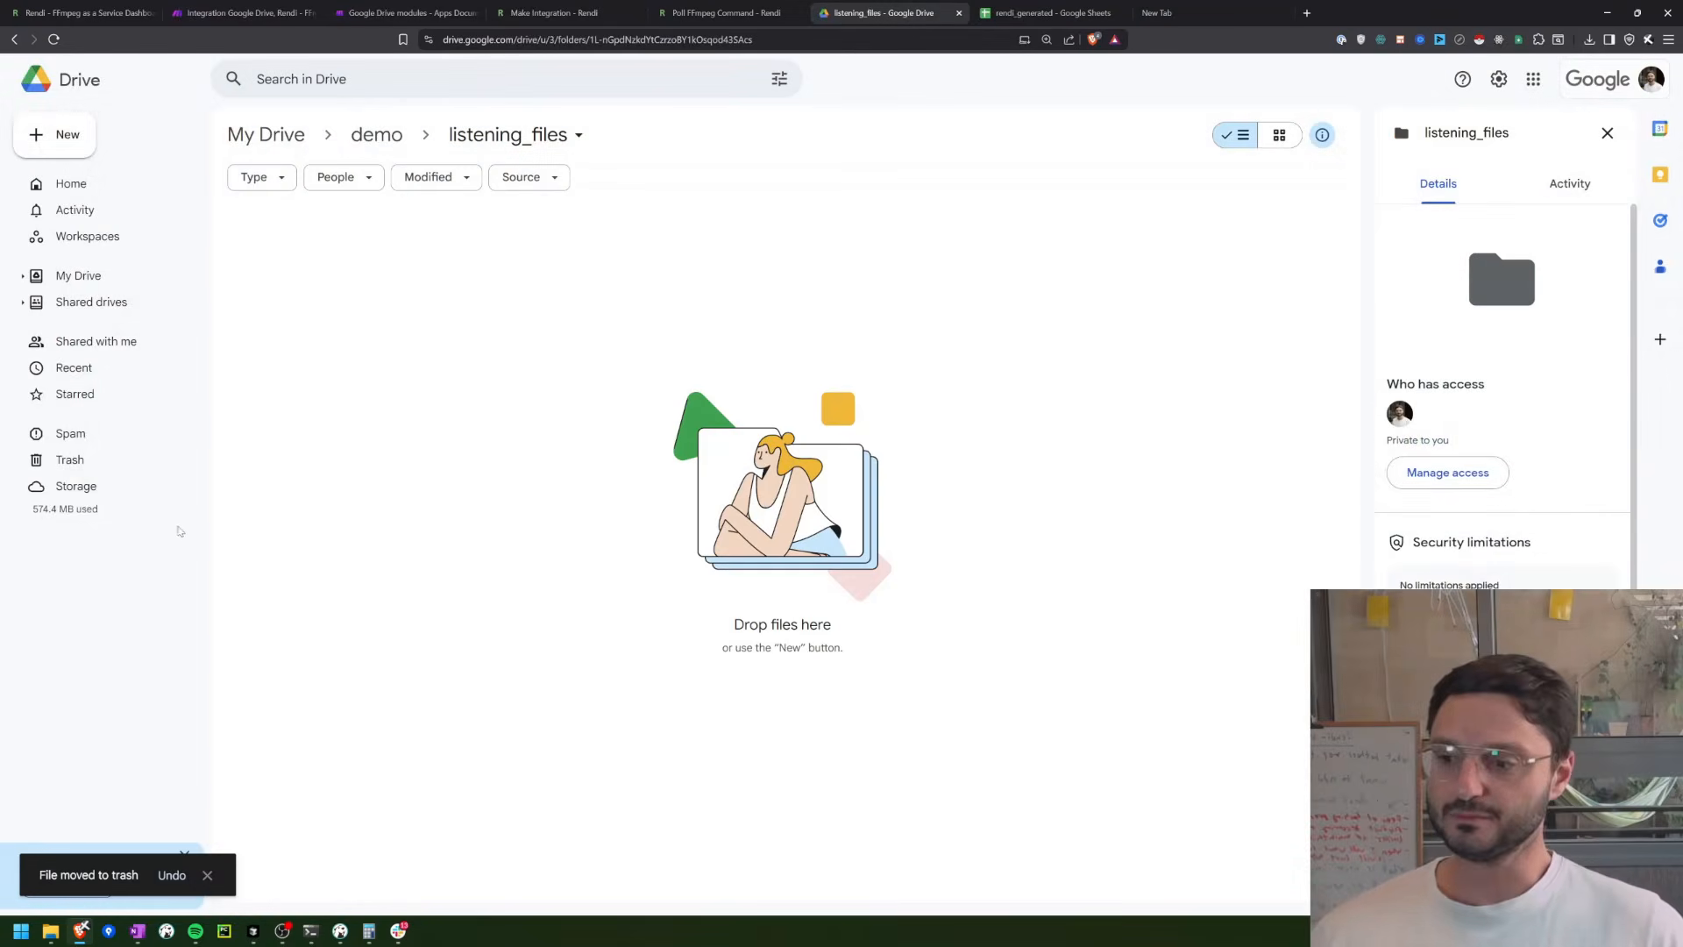
Step: Upload sample (1).avi from the local Downloads folder to listening_files again and check that it is listed
mouse_move(51, 931)
click(197, 870)
click(70, 870)
drag(472, 275, 287, 329)
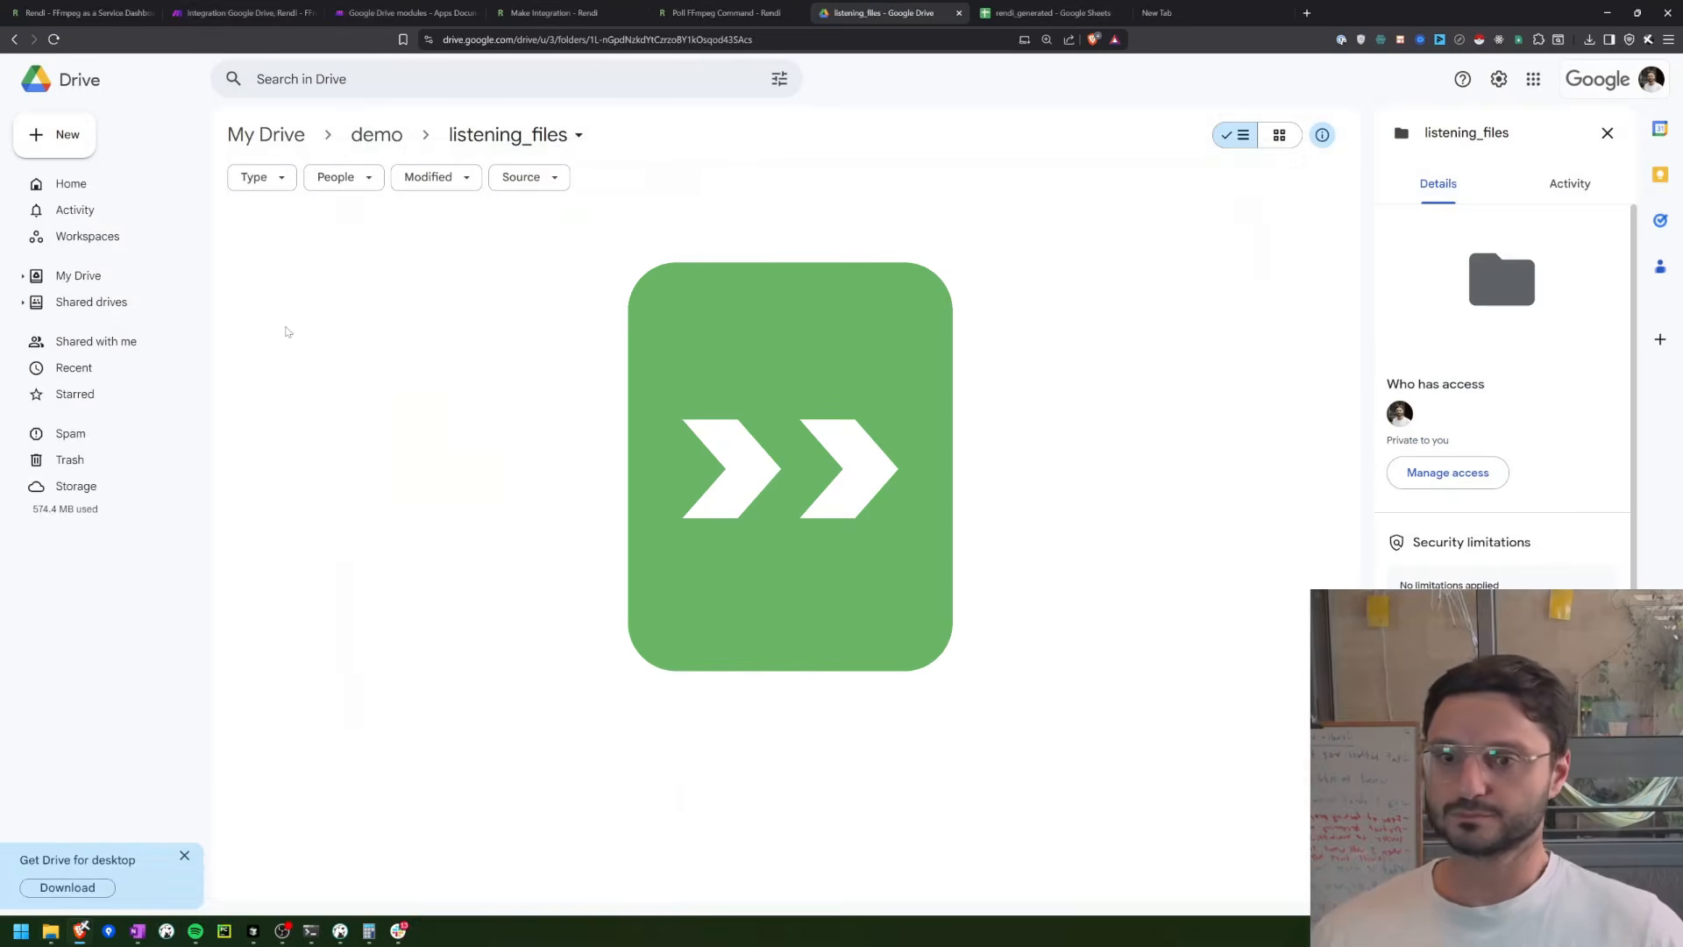
click(227, 10)
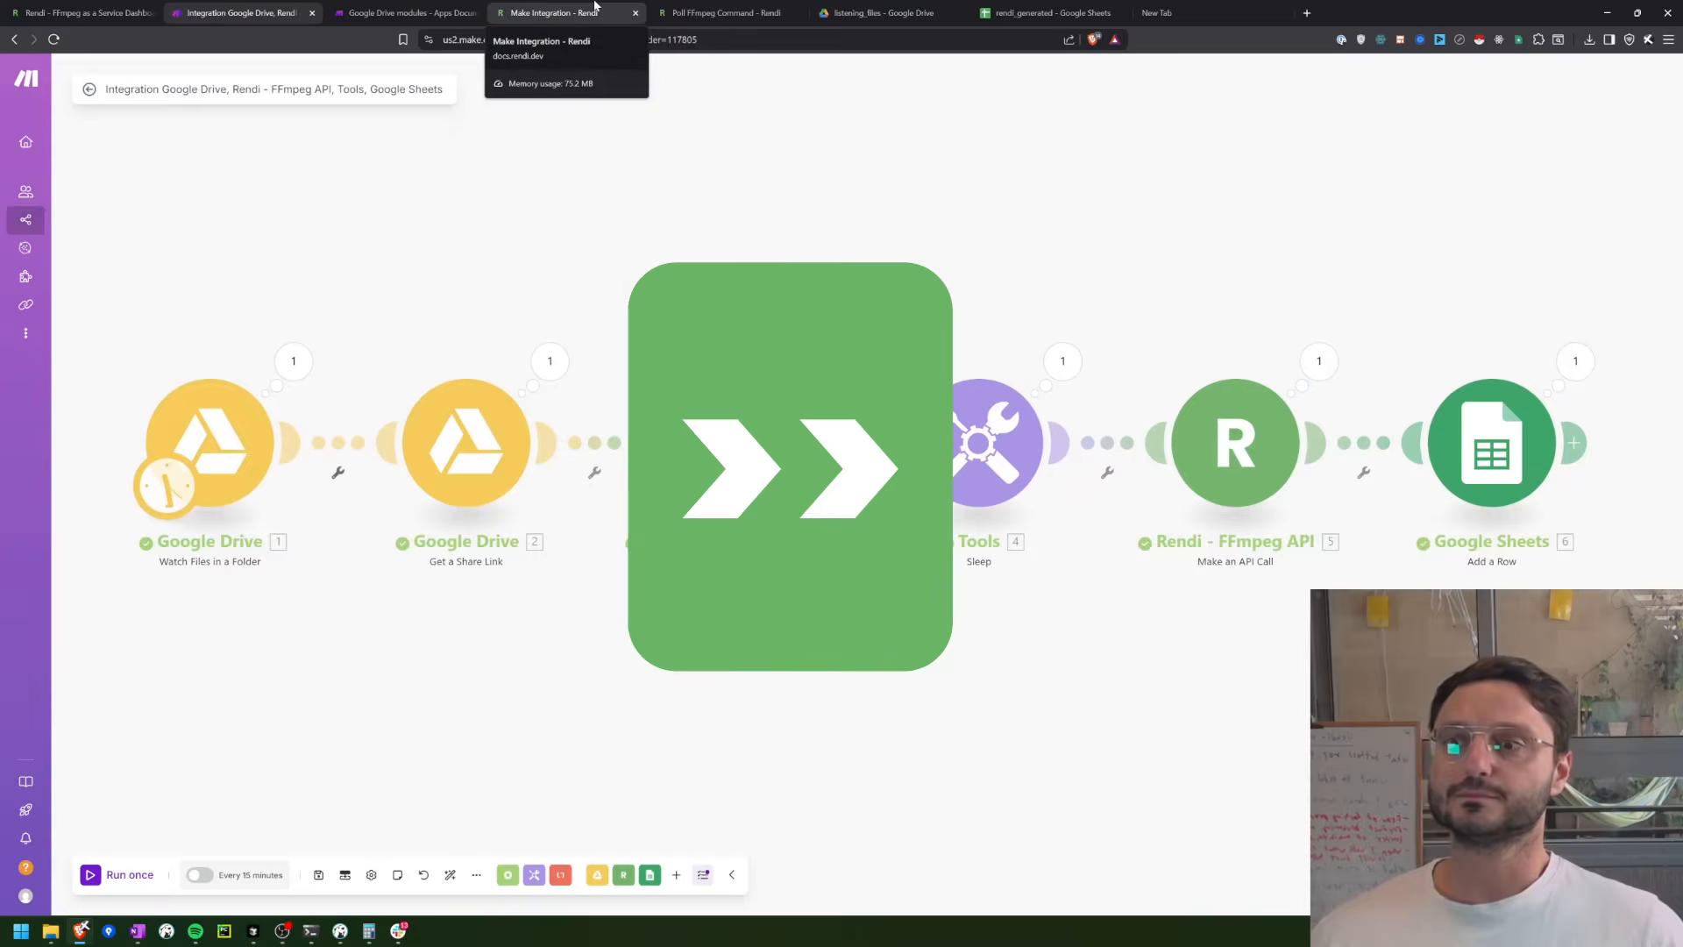
click(876, 12)
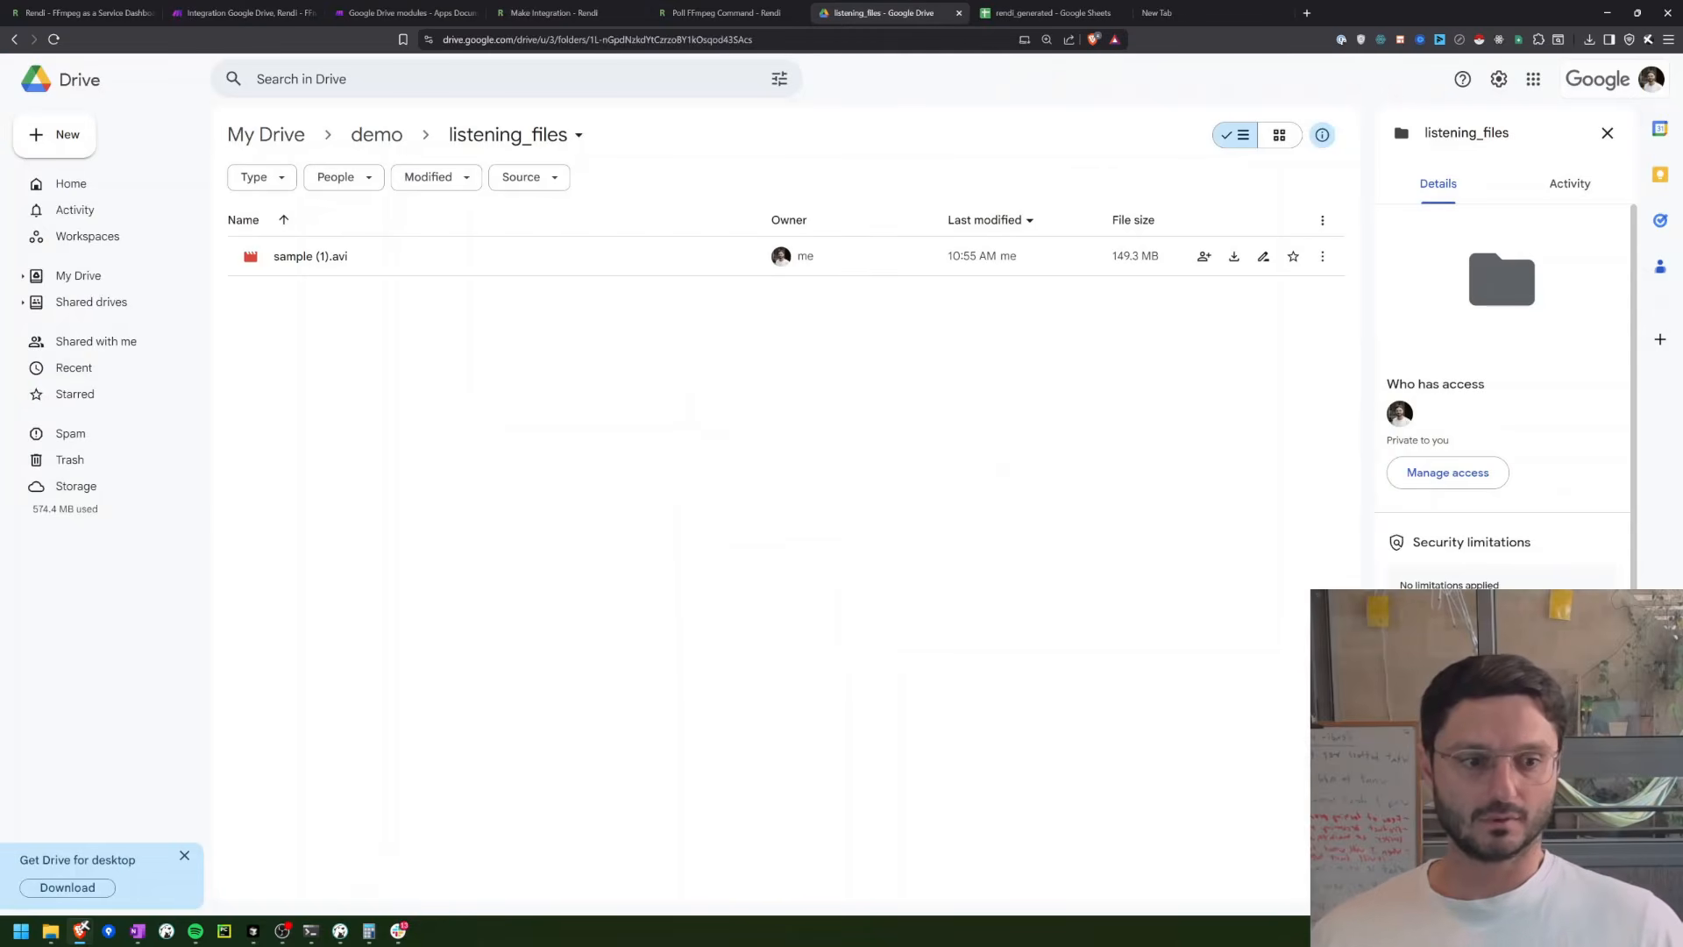
Step: Run the Make scenario once and inspect the FFmpeg command and Input Files in Run FFmpeg Command's operation details
click(228, 10)
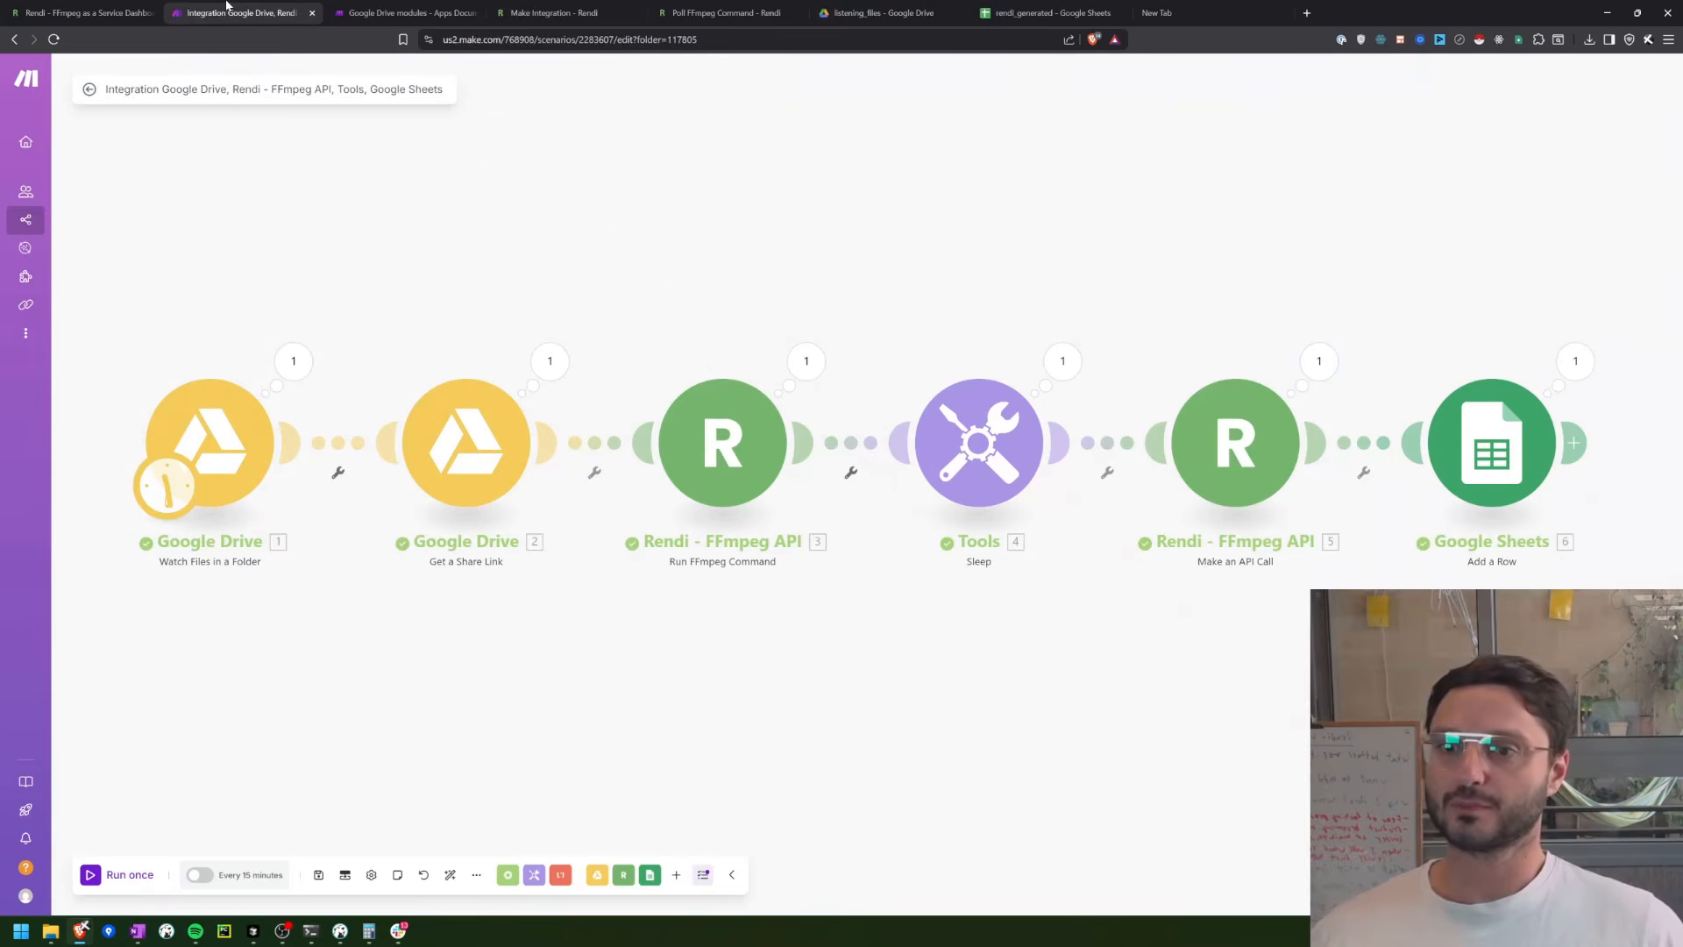
click(102, 876)
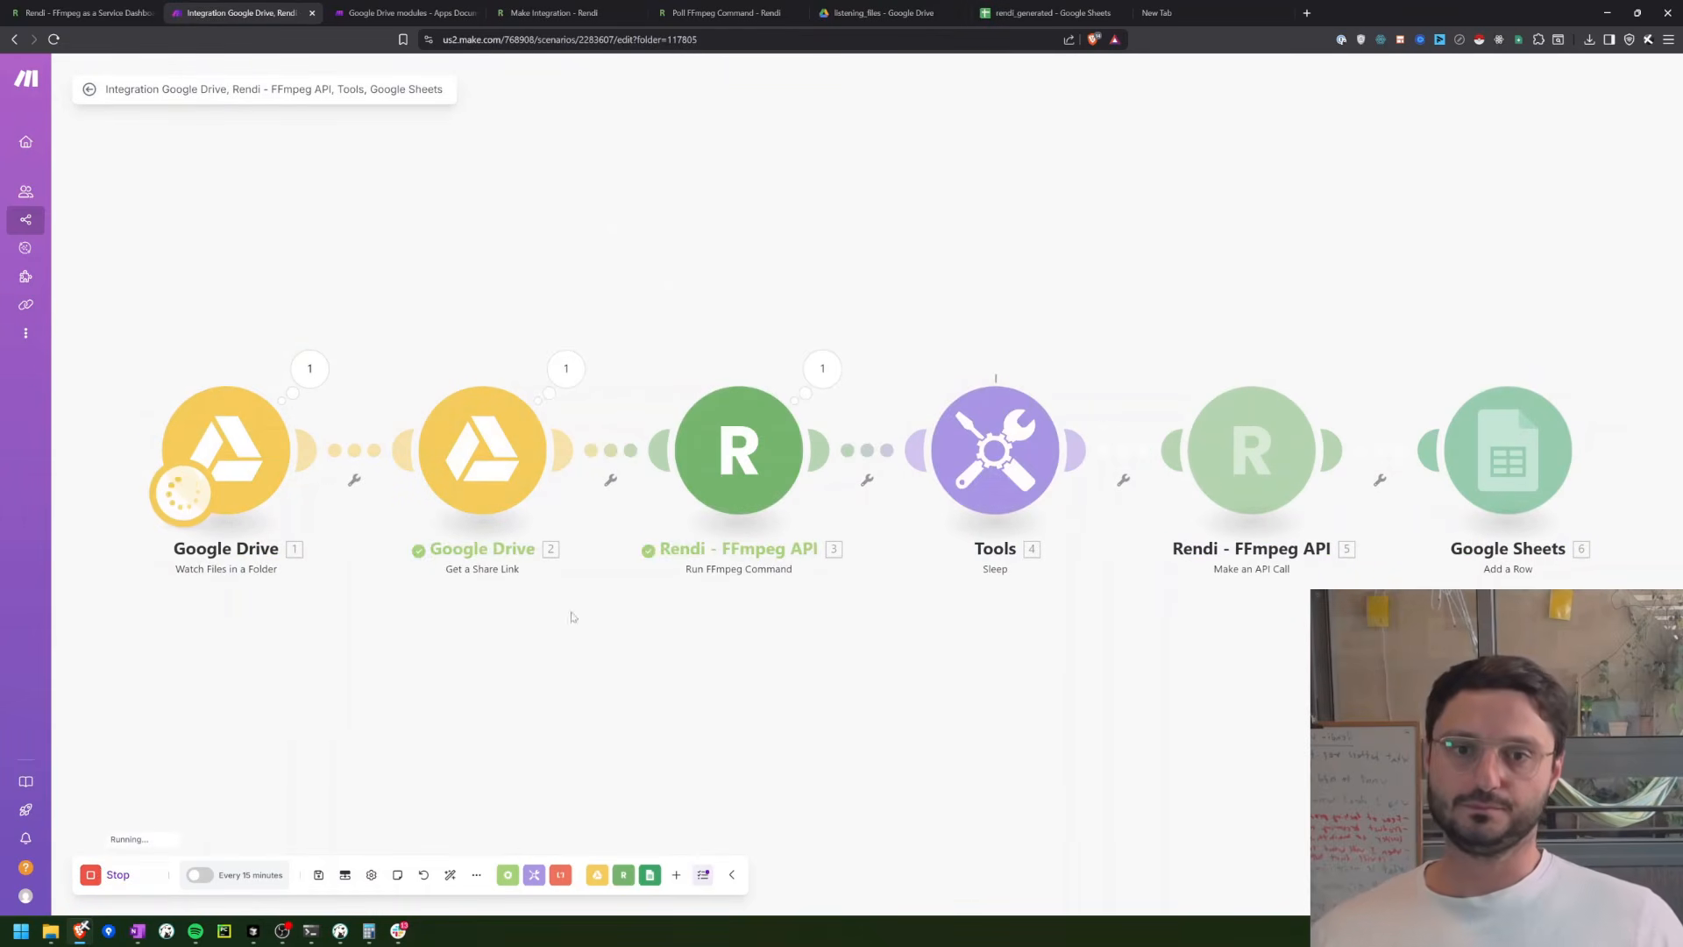
drag(794, 619, 730, 639)
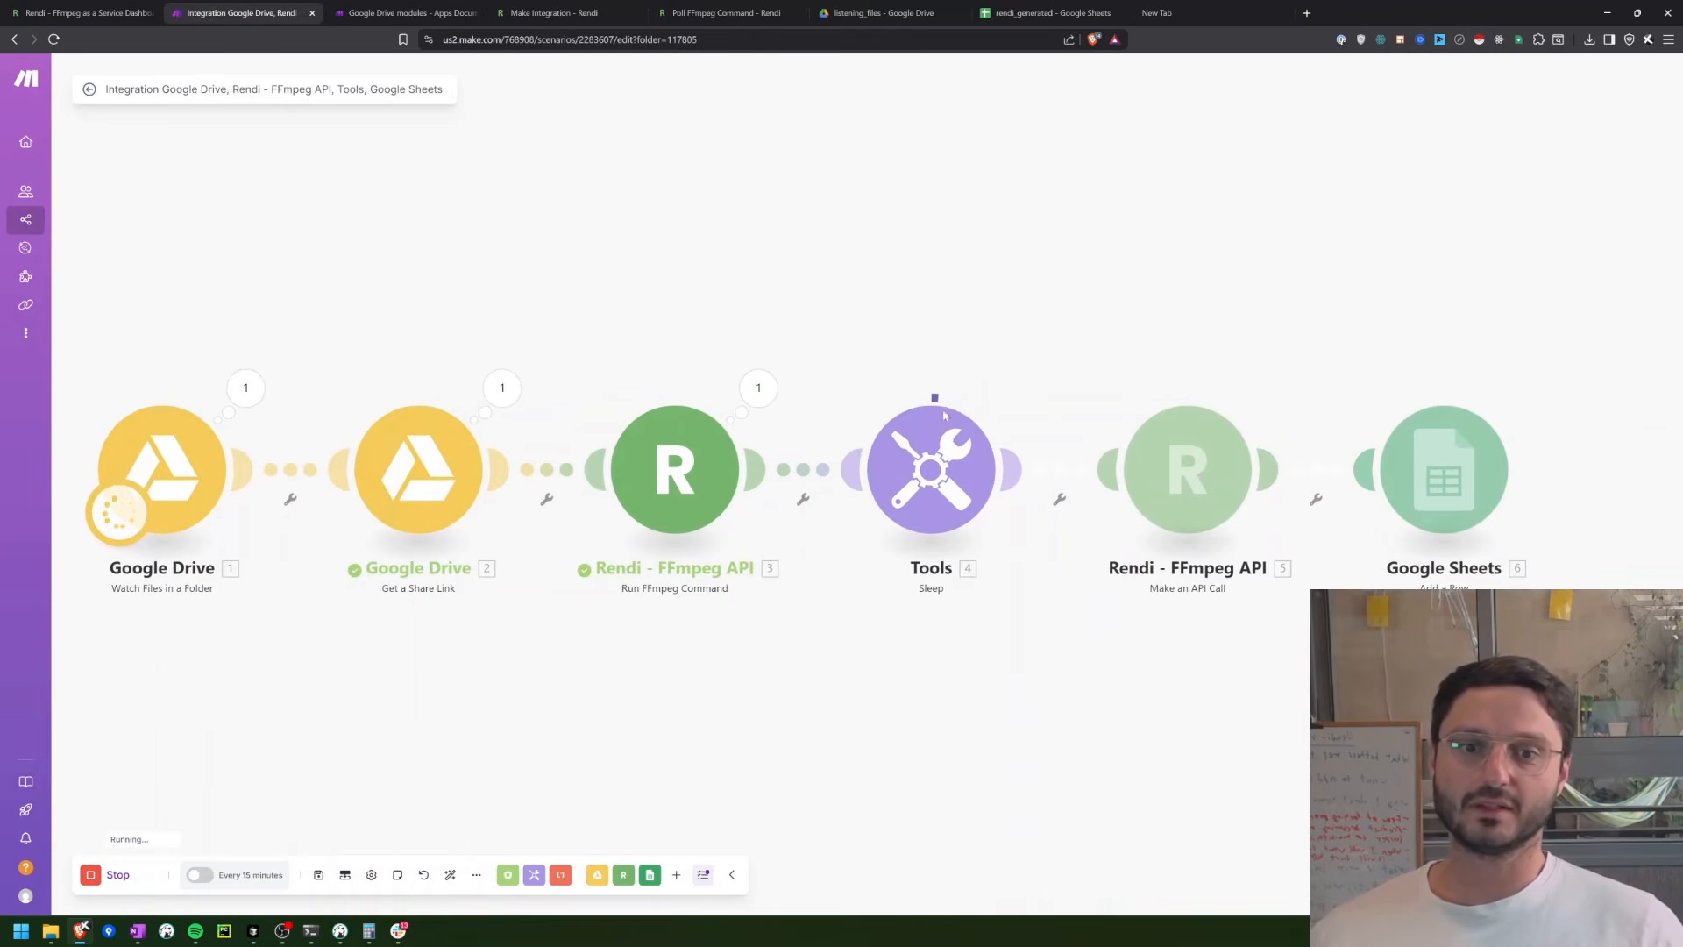
click(760, 389)
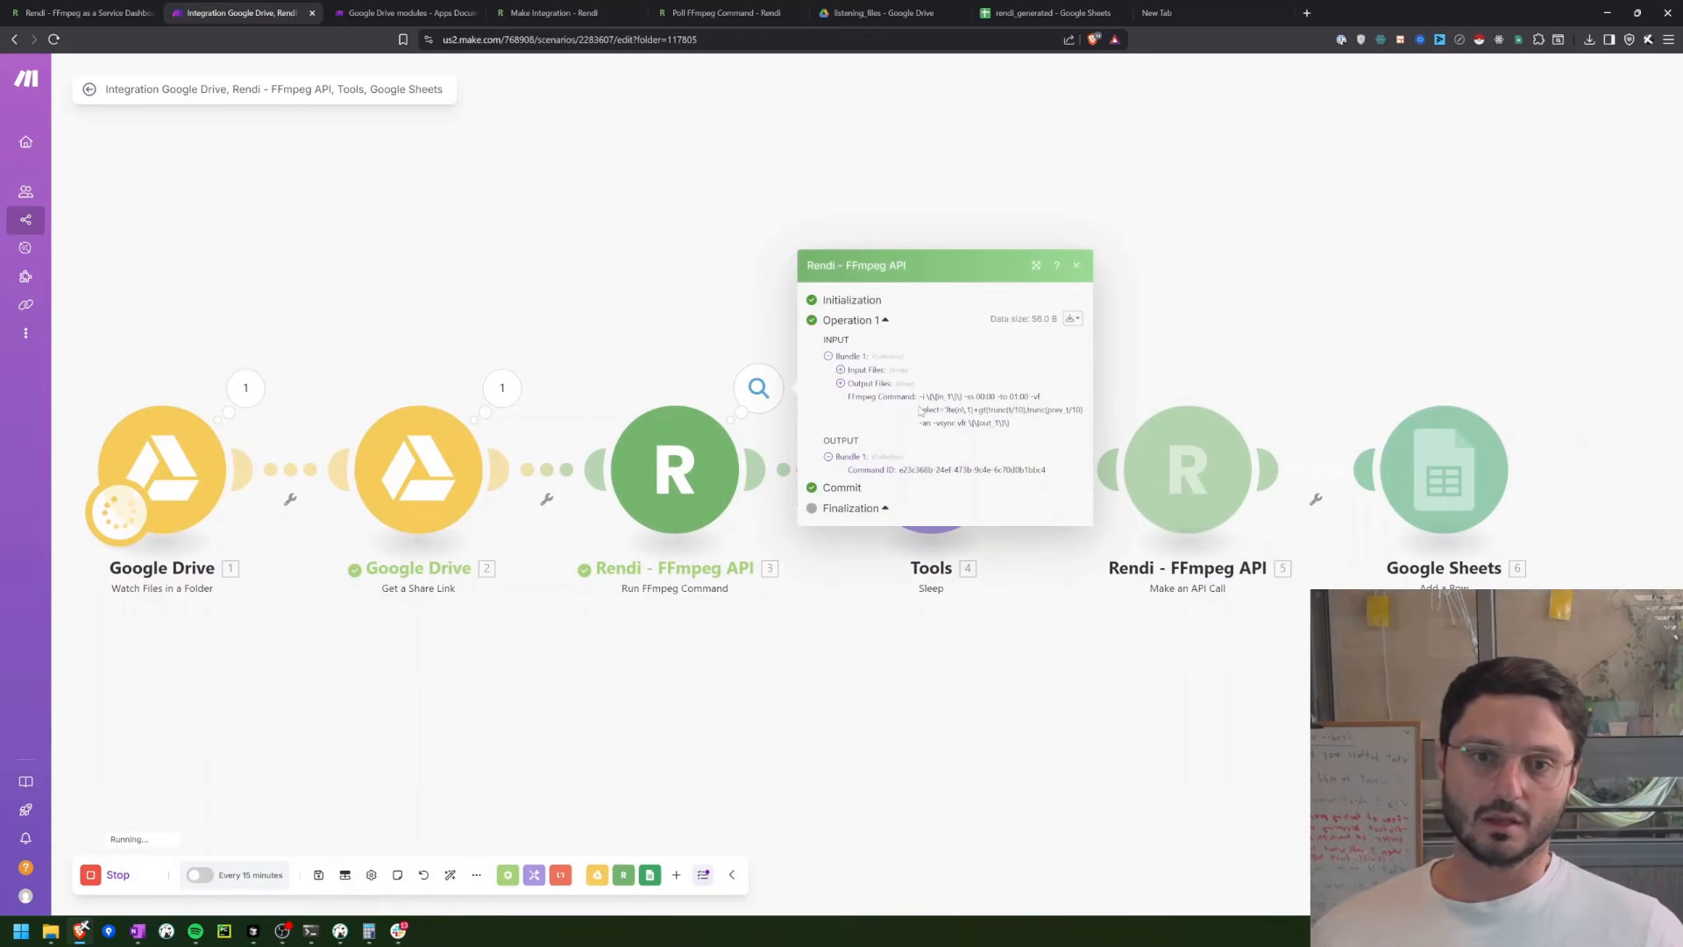
drag(920, 397, 895, 515)
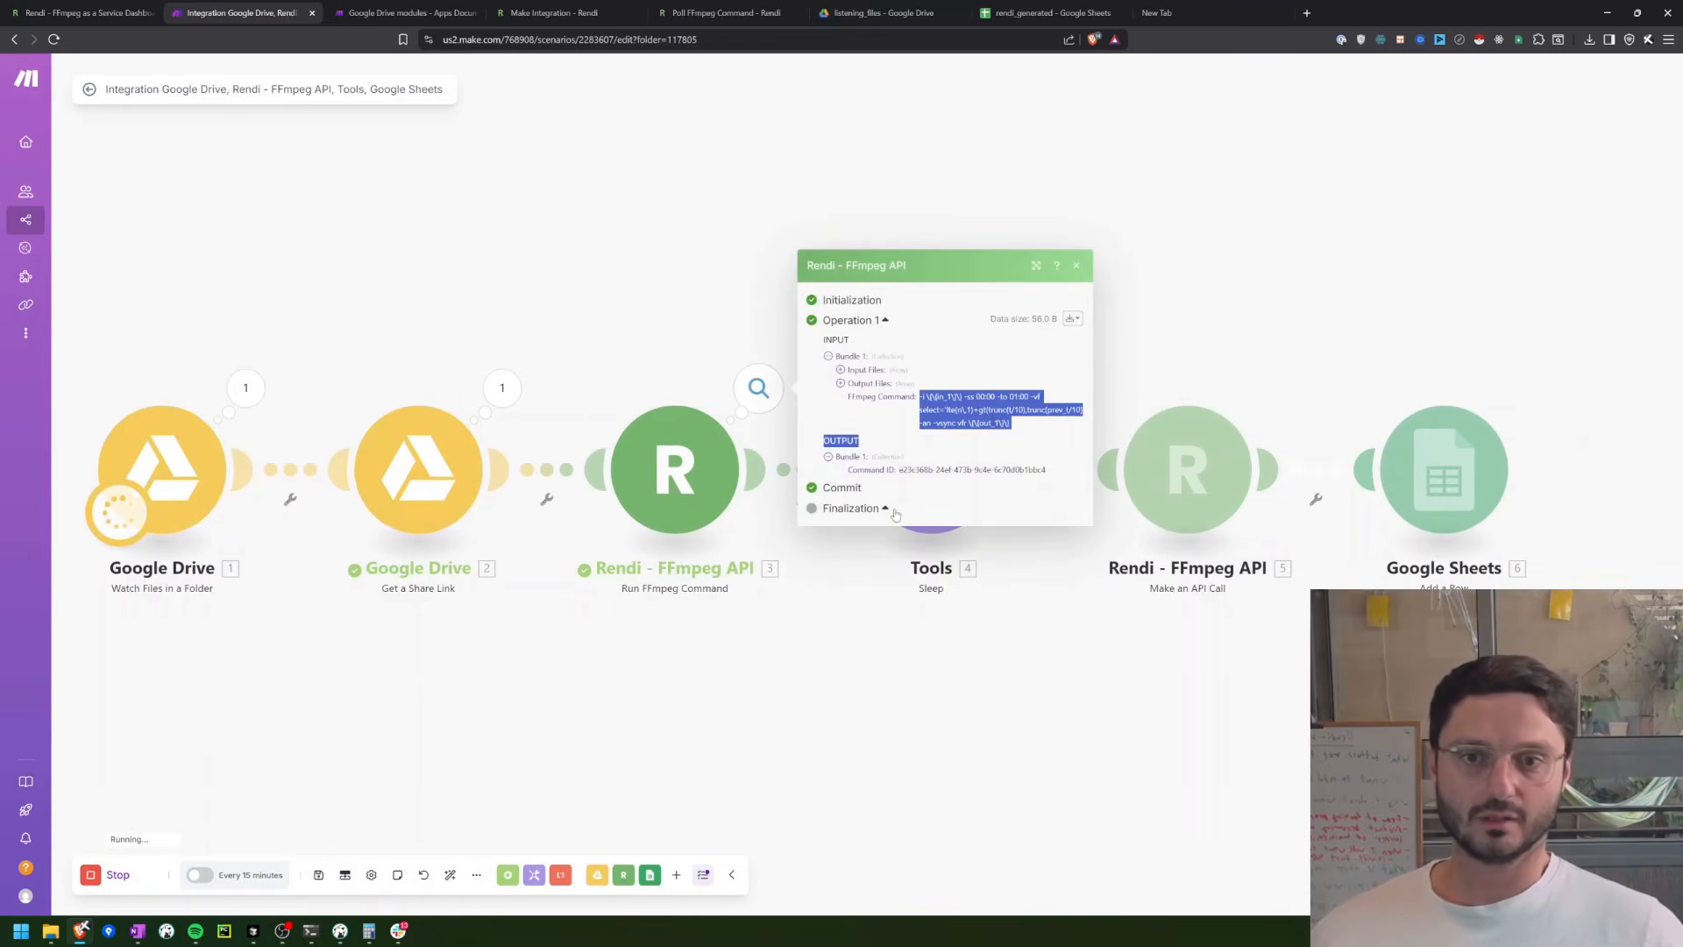
click(858, 371)
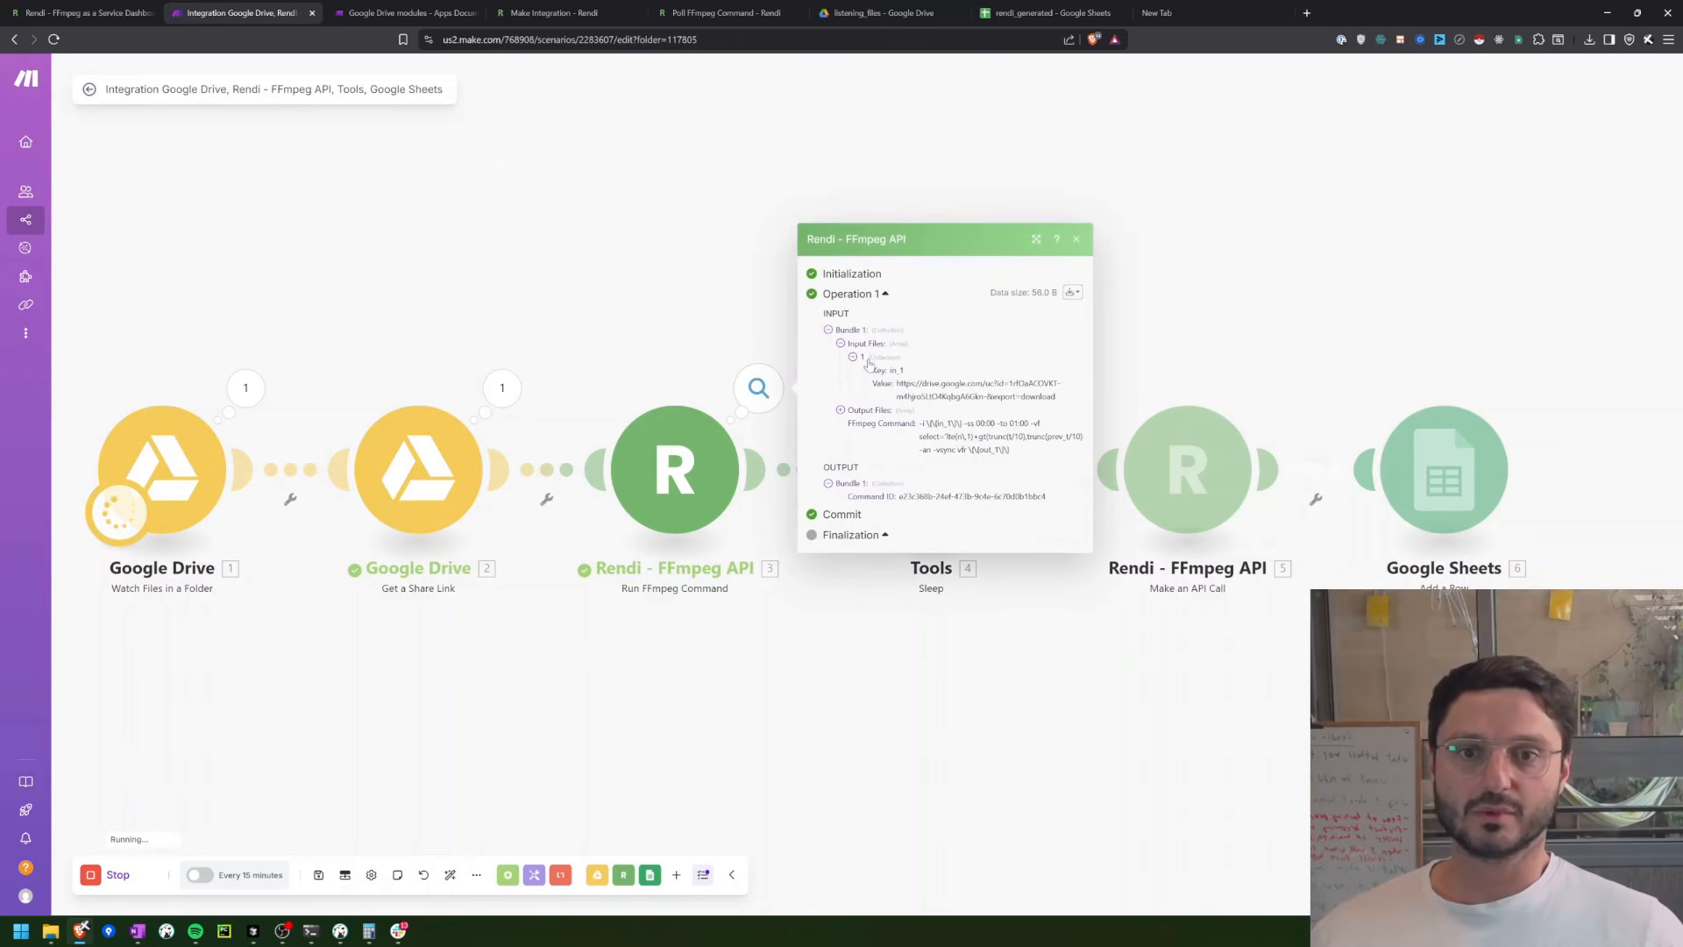
Step: Open the in_1 input file's Google Drive URL in a new tab, start its download and cancel the file save
mouse_move(900, 383)
mouse_down()
mouse_move(1030, 414)
mouse_move(1057, 399)
mouse_move(896, 386)
mouse_up()
key(ctrl+c)
key(ctrl+t)
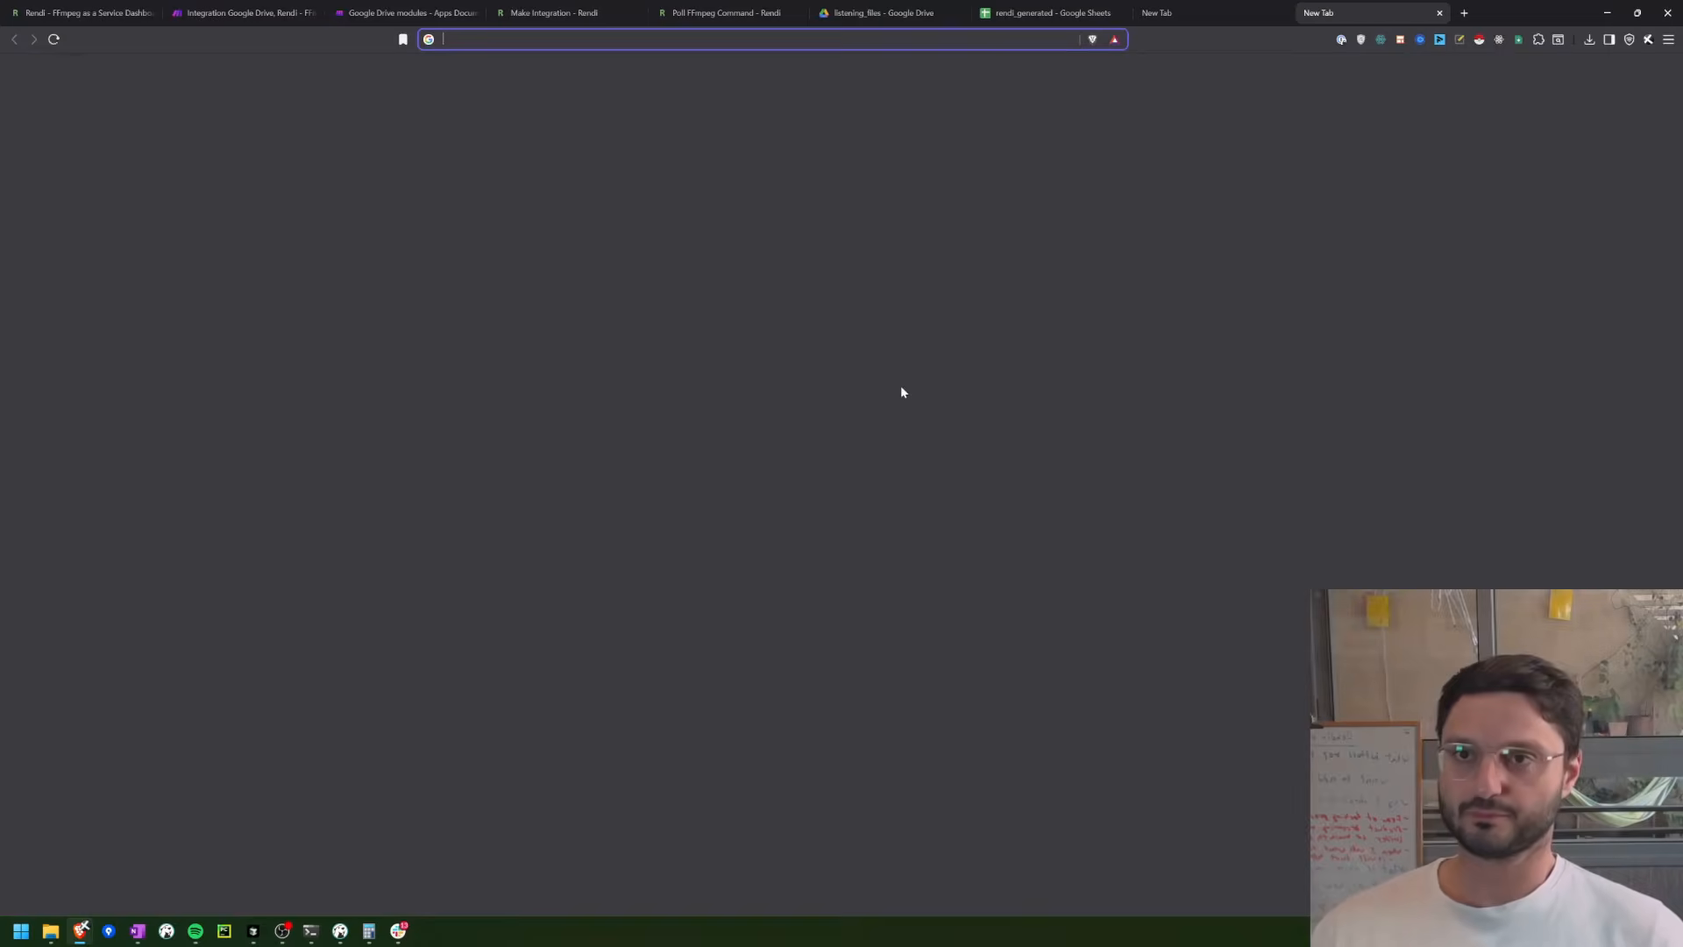
key(ctrl+v)
key(Return)
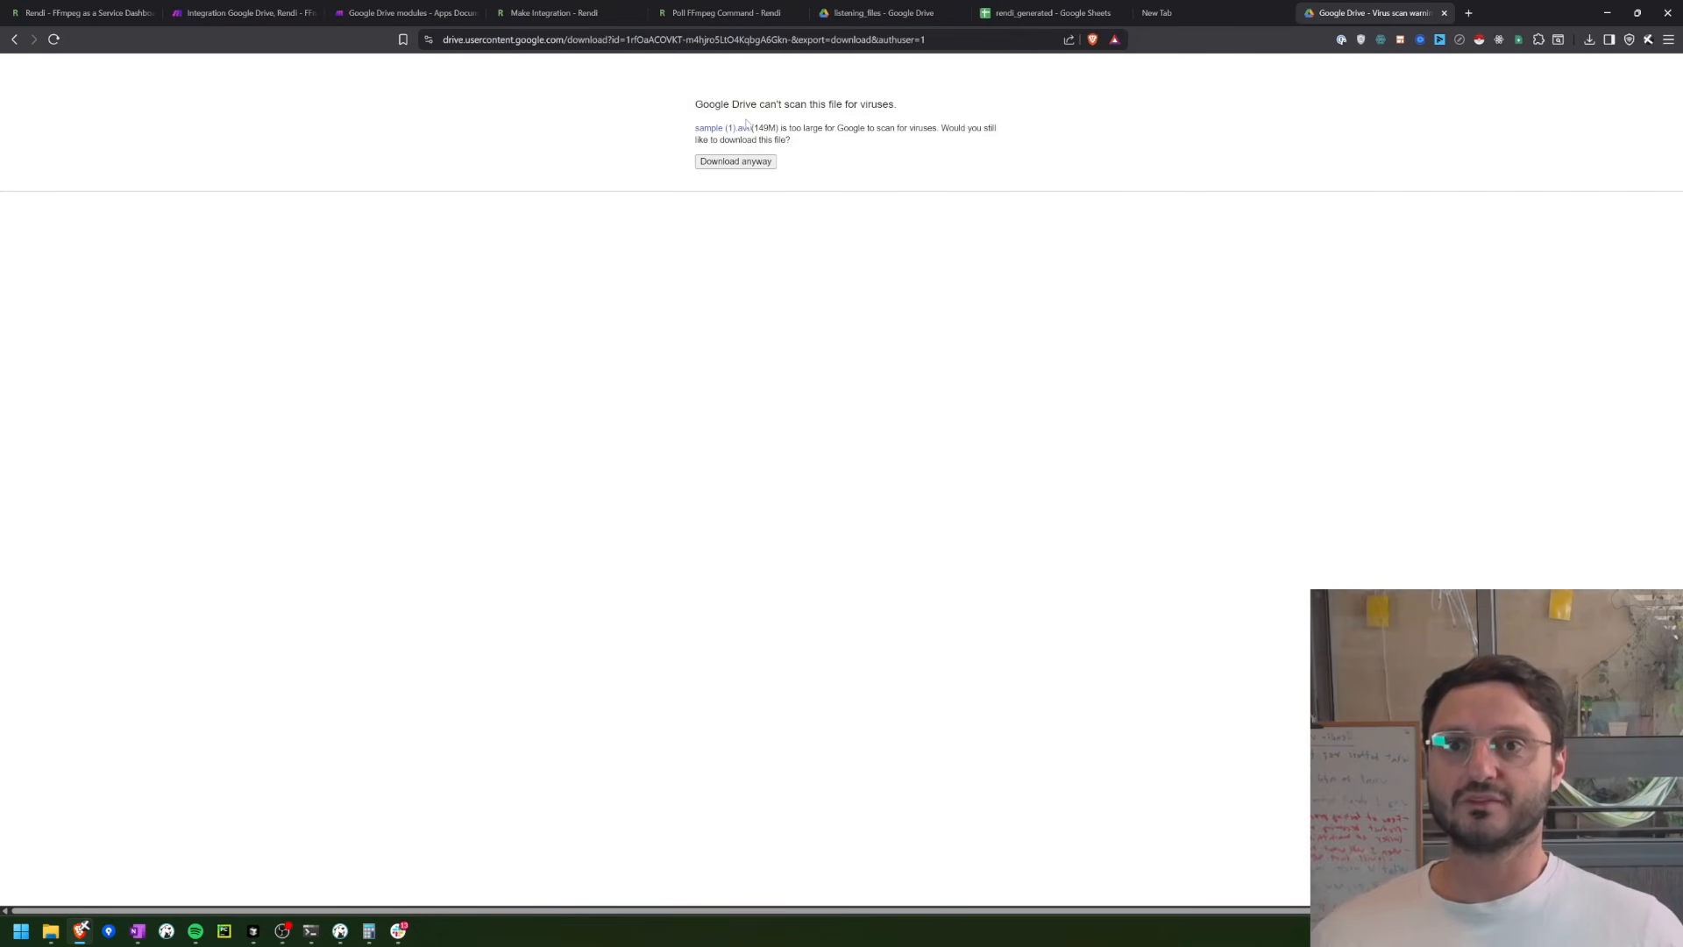
click(737, 163)
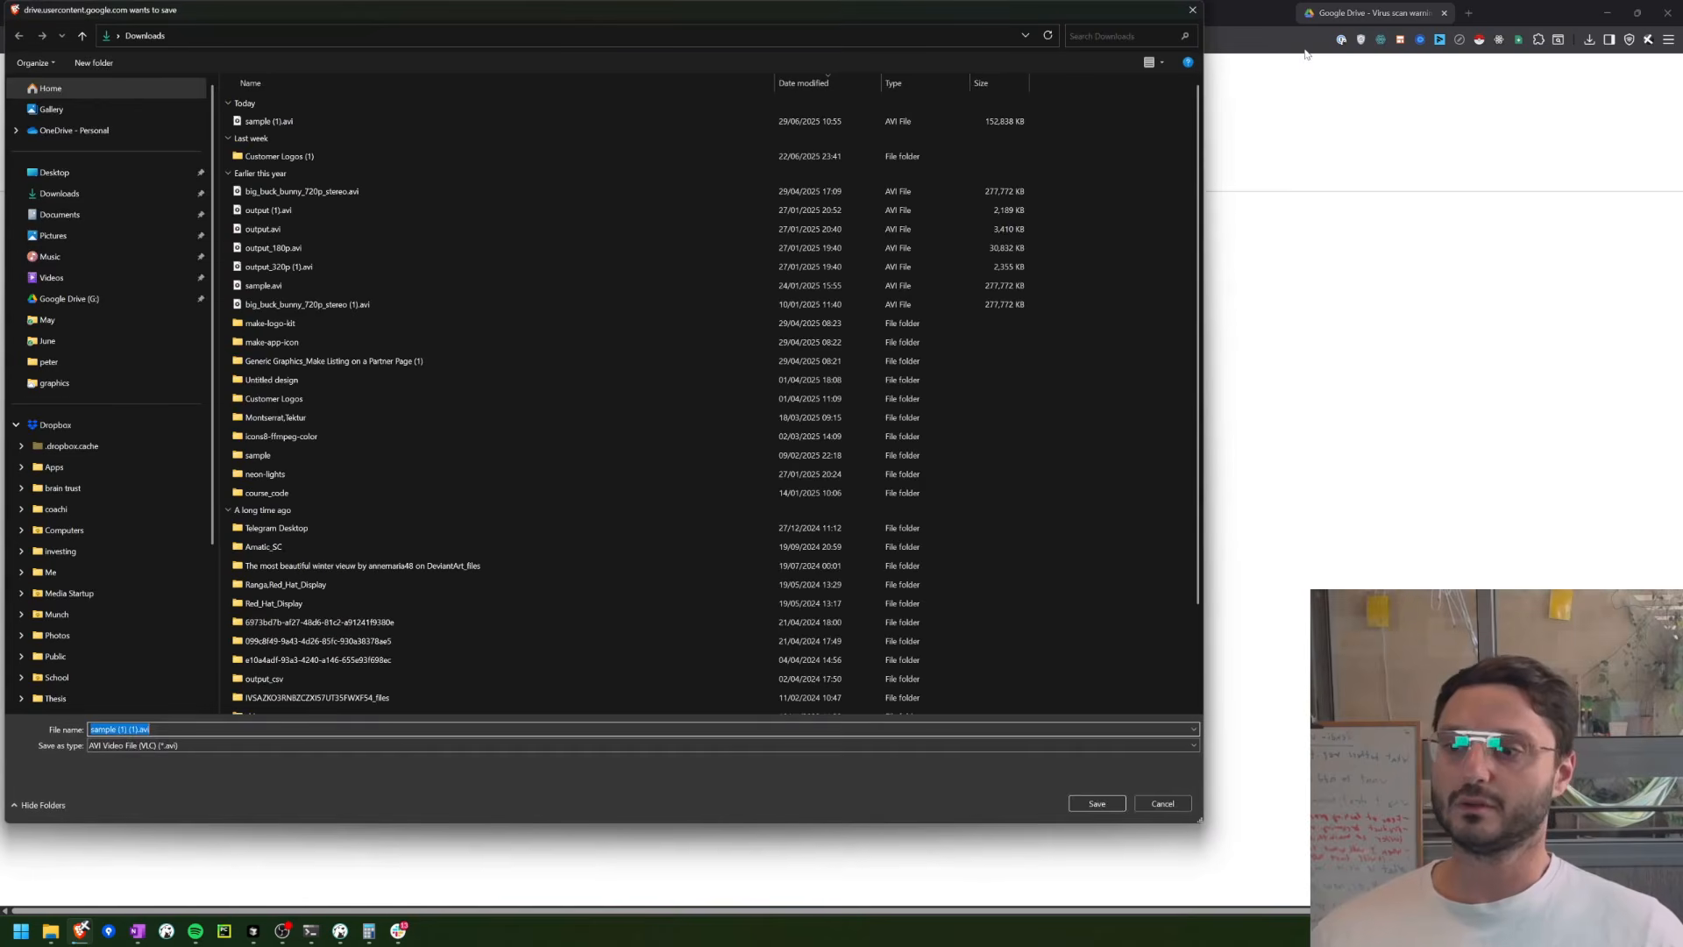
key(Escape)
Step: Back in Make, examine the response Body of Make an API Call, including total_processing_seconds and the out_1 entry under output_files
click(302, 8)
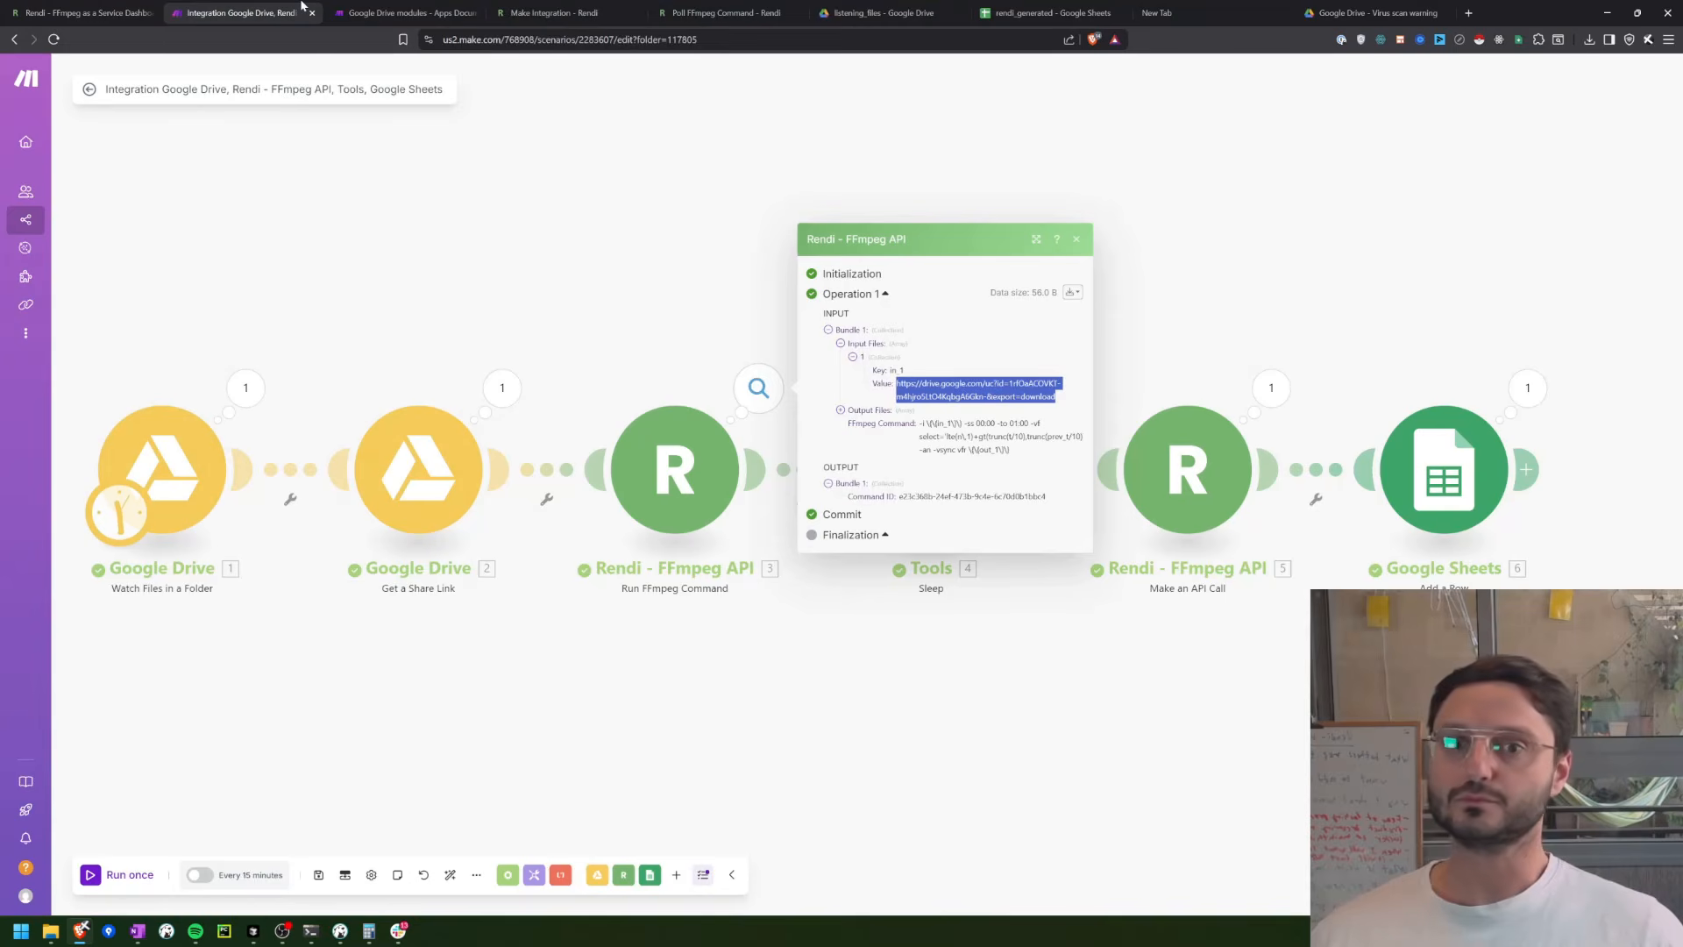
click(1060, 707)
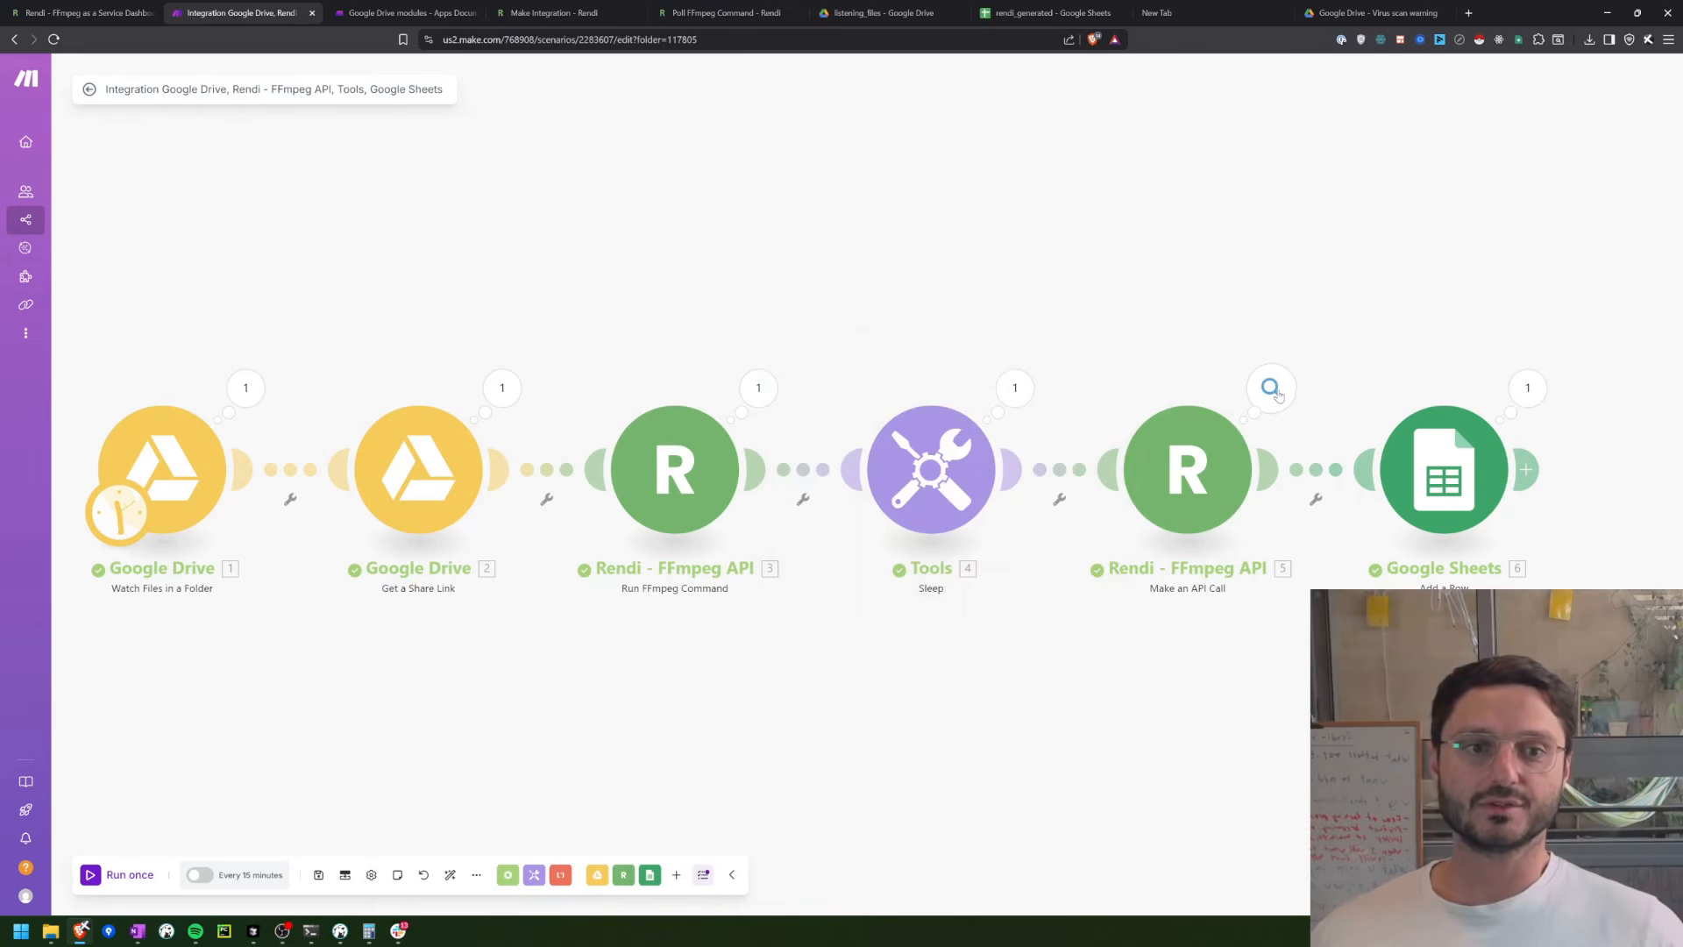
click(1276, 393)
click(1366, 450)
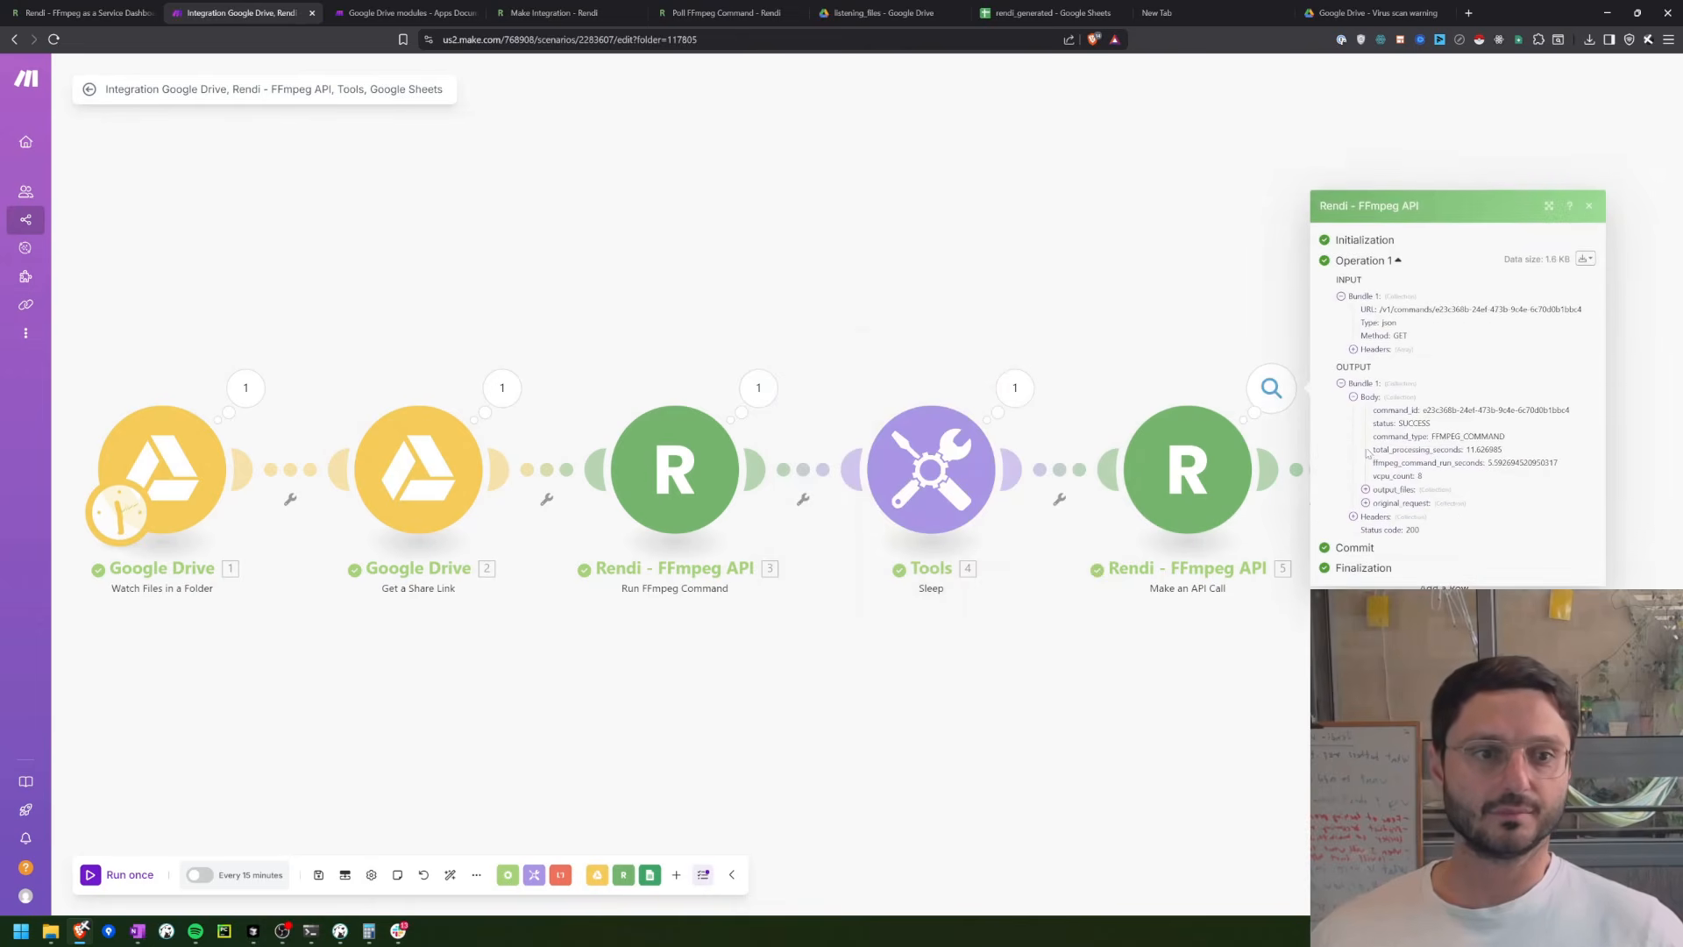
drag(1232, 723, 655, 744)
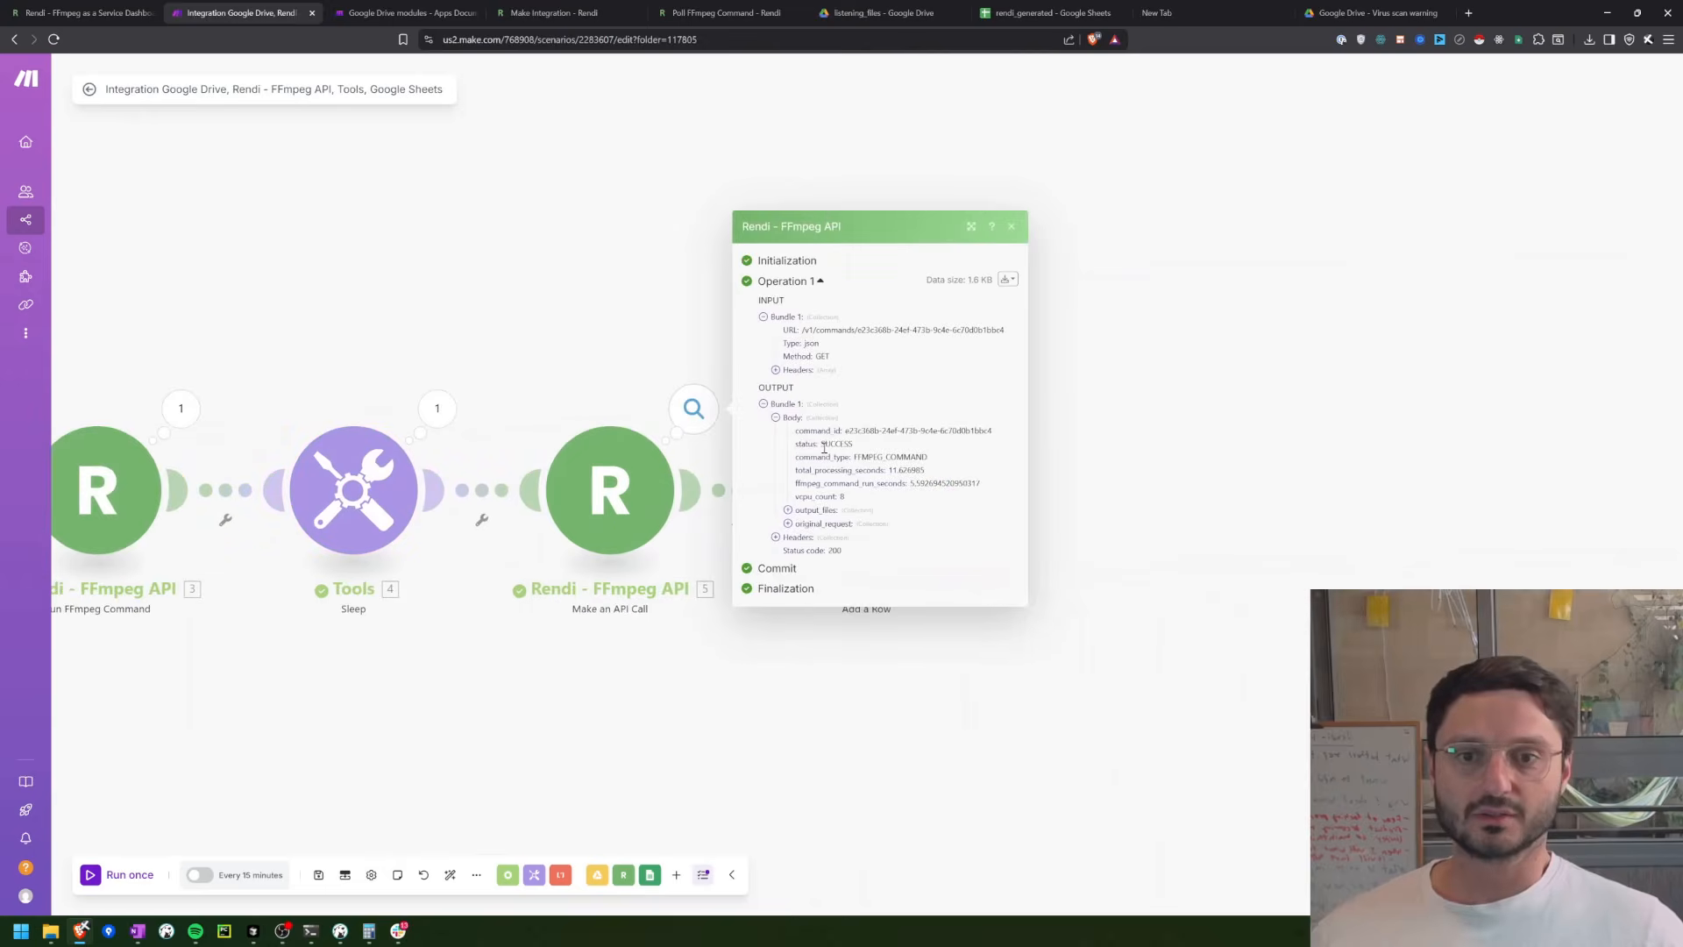
drag(858, 460, 924, 480)
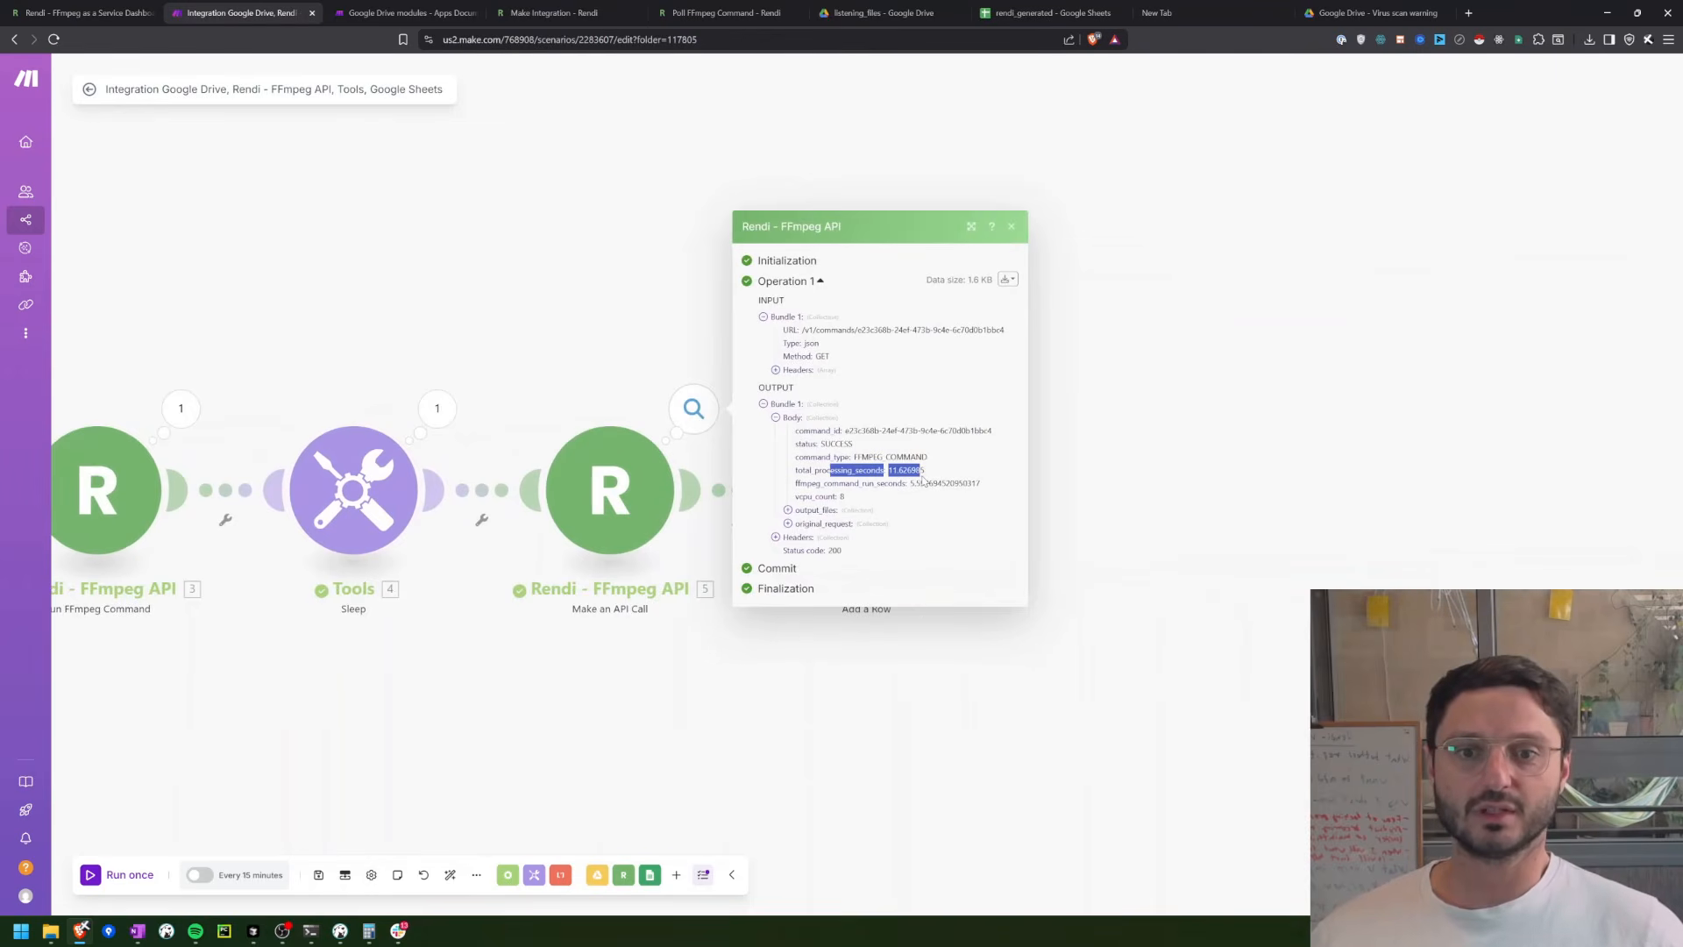
click(806, 513)
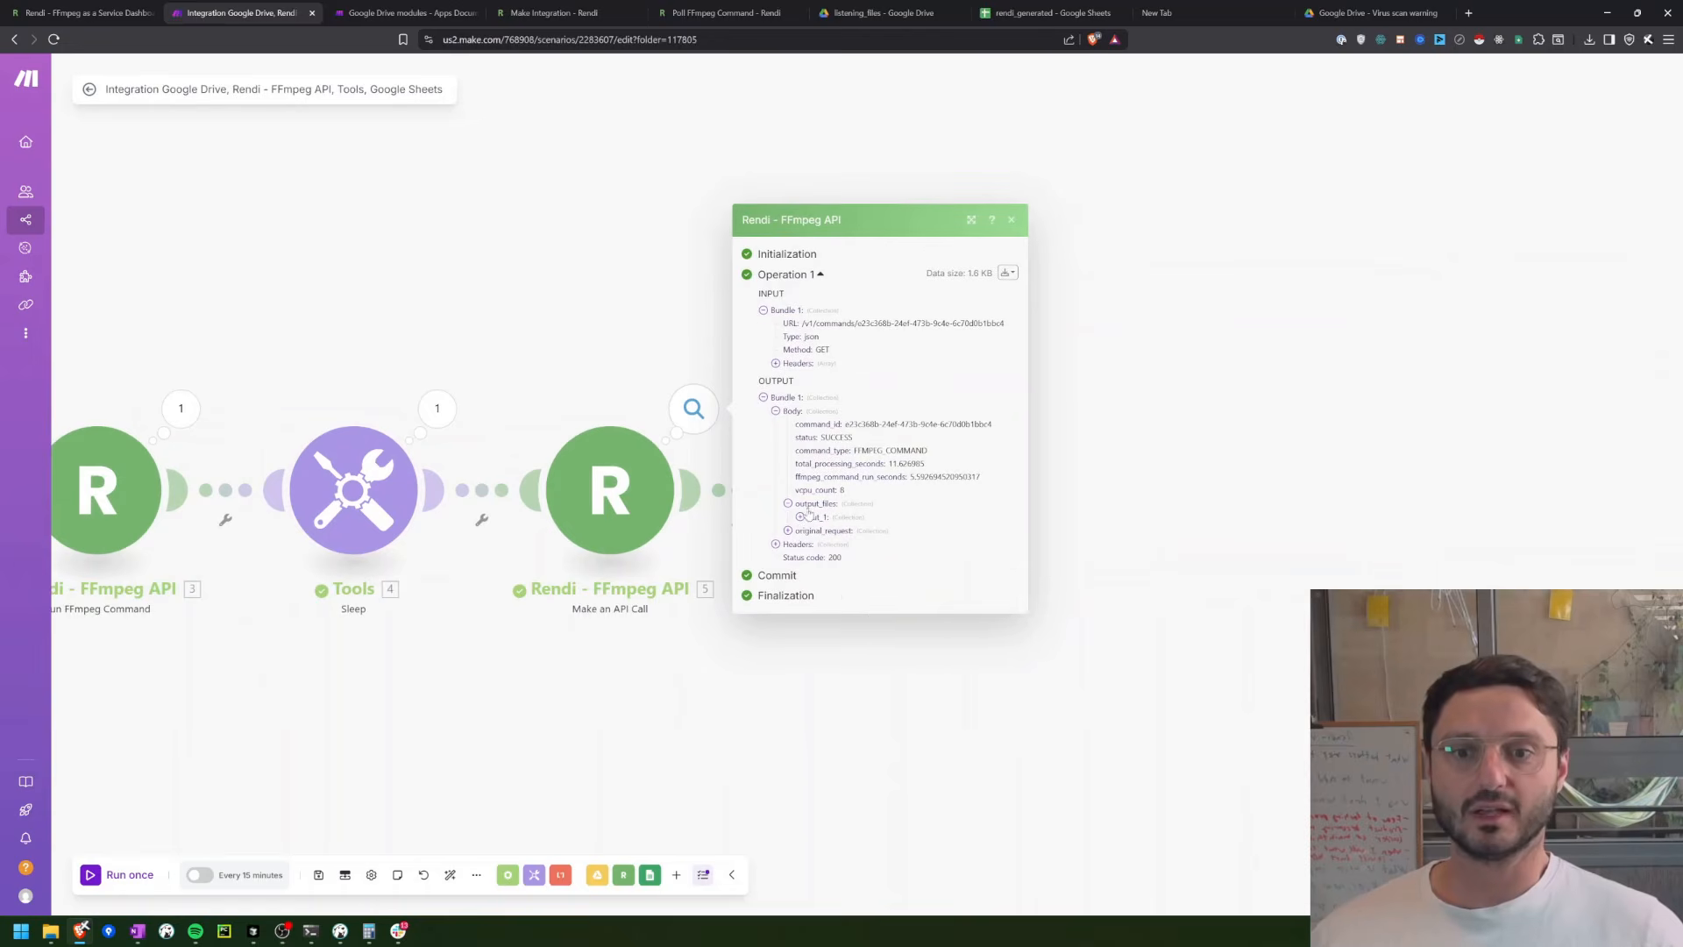
click(815, 517)
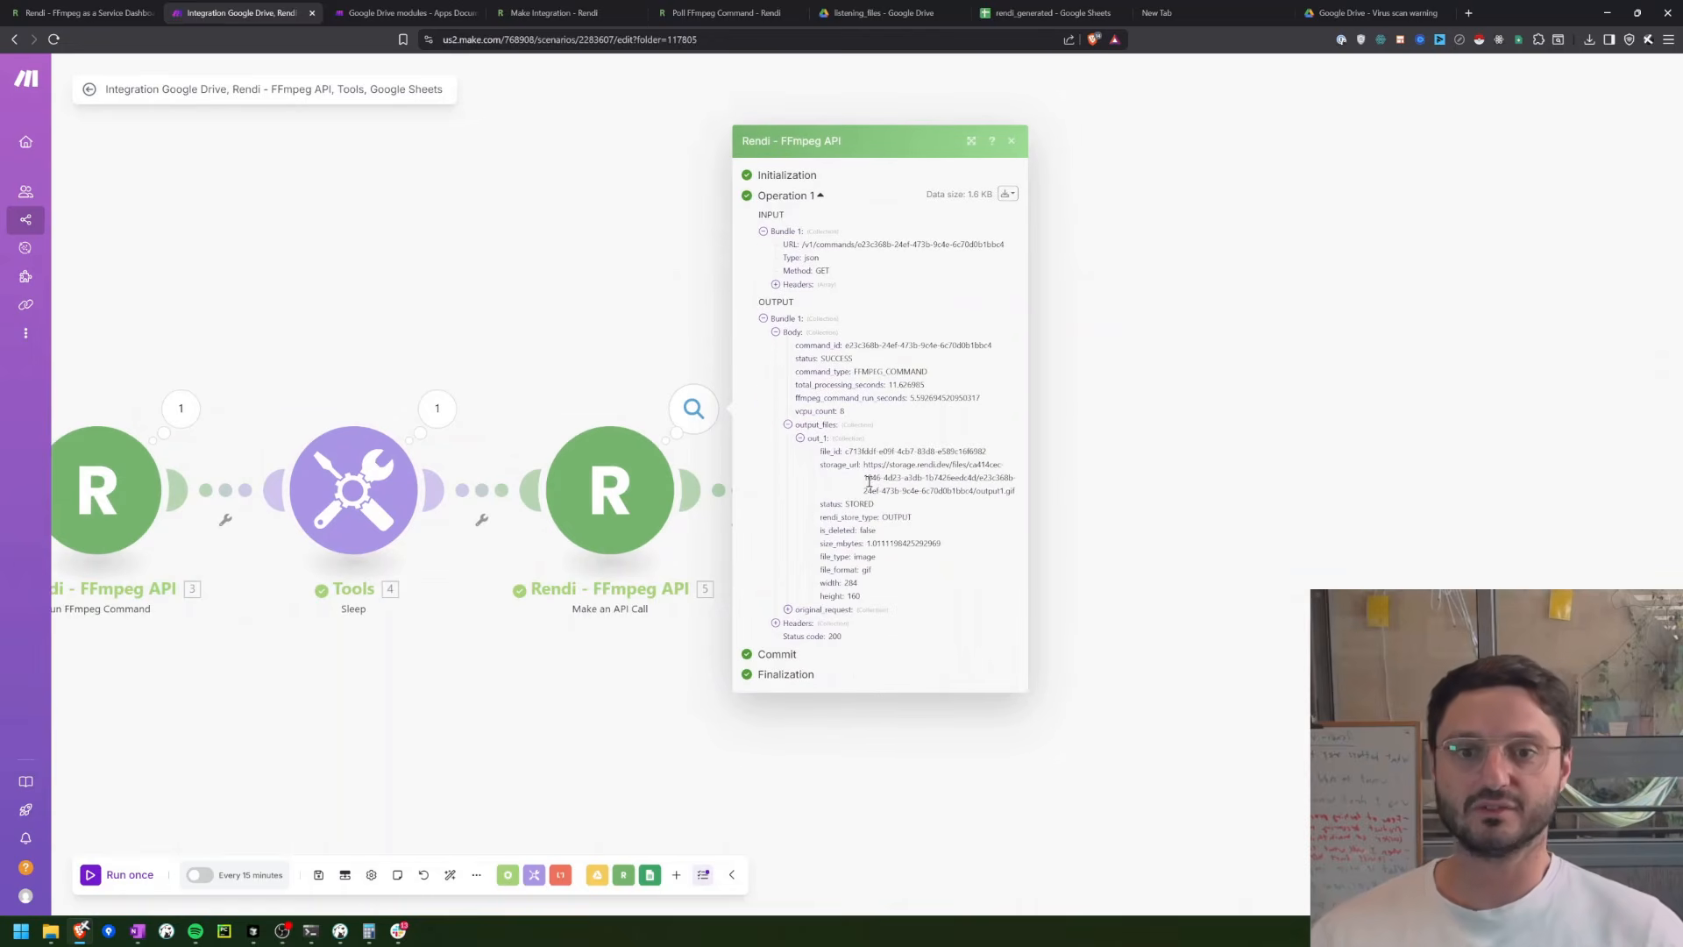
Step: Open the storage_url of out_1 in a new browser tab to view output1.gif
drag(864, 464, 1018, 498)
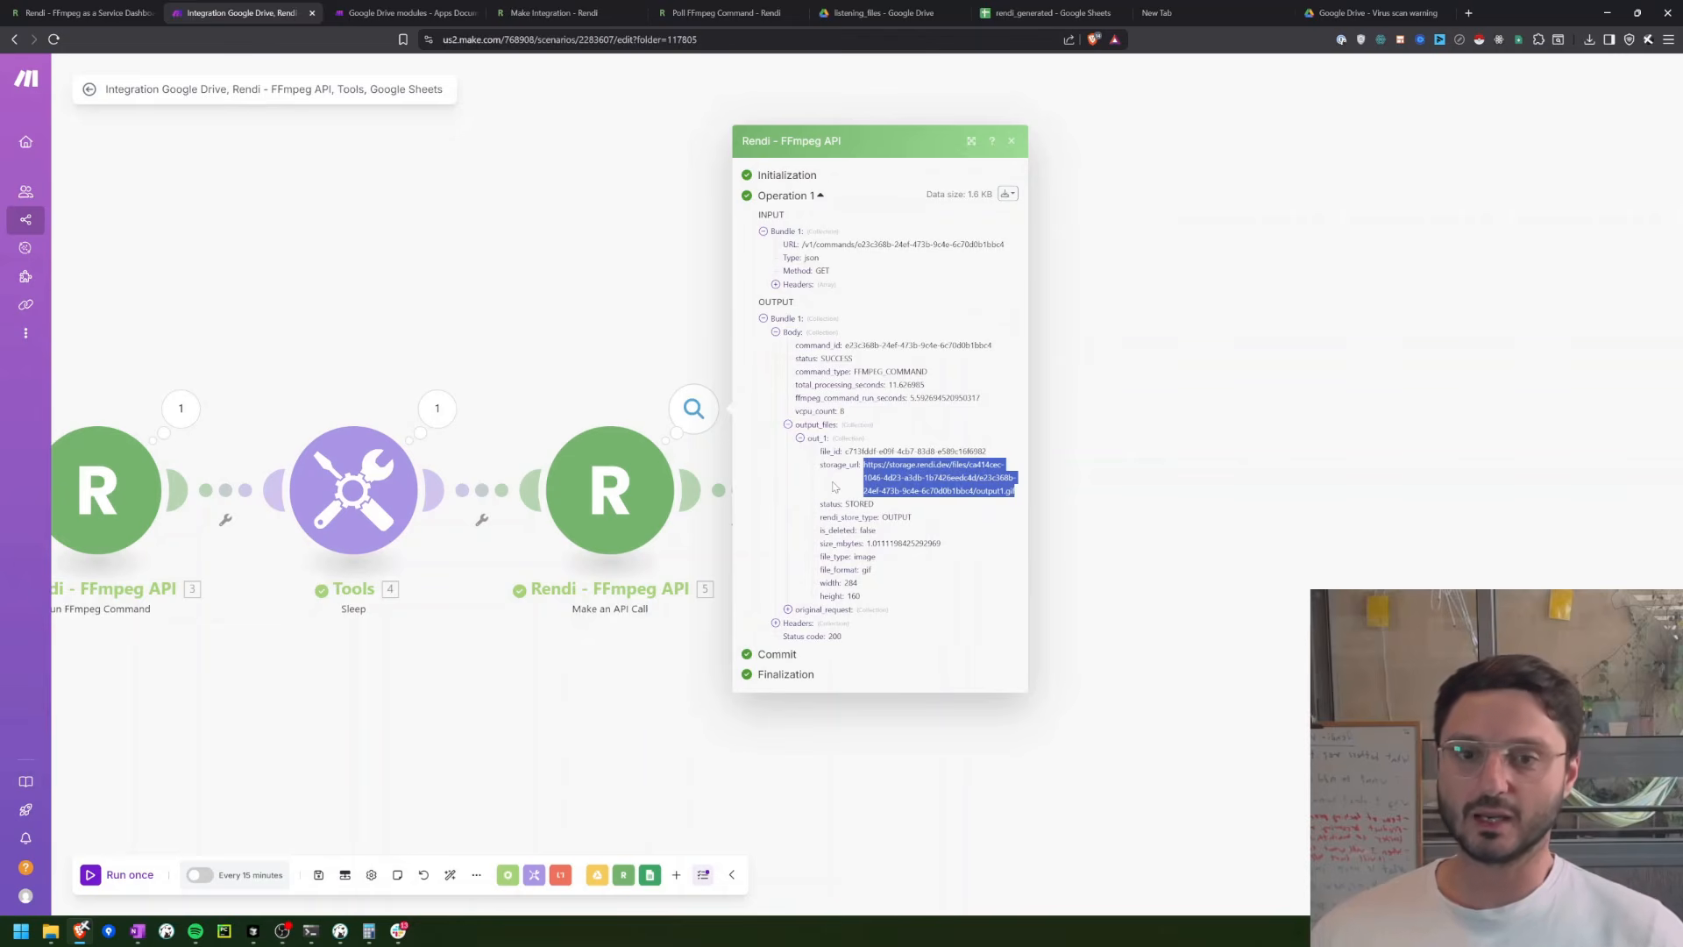
key(ctrl+t)
key(ctrl+v)
key(Return)
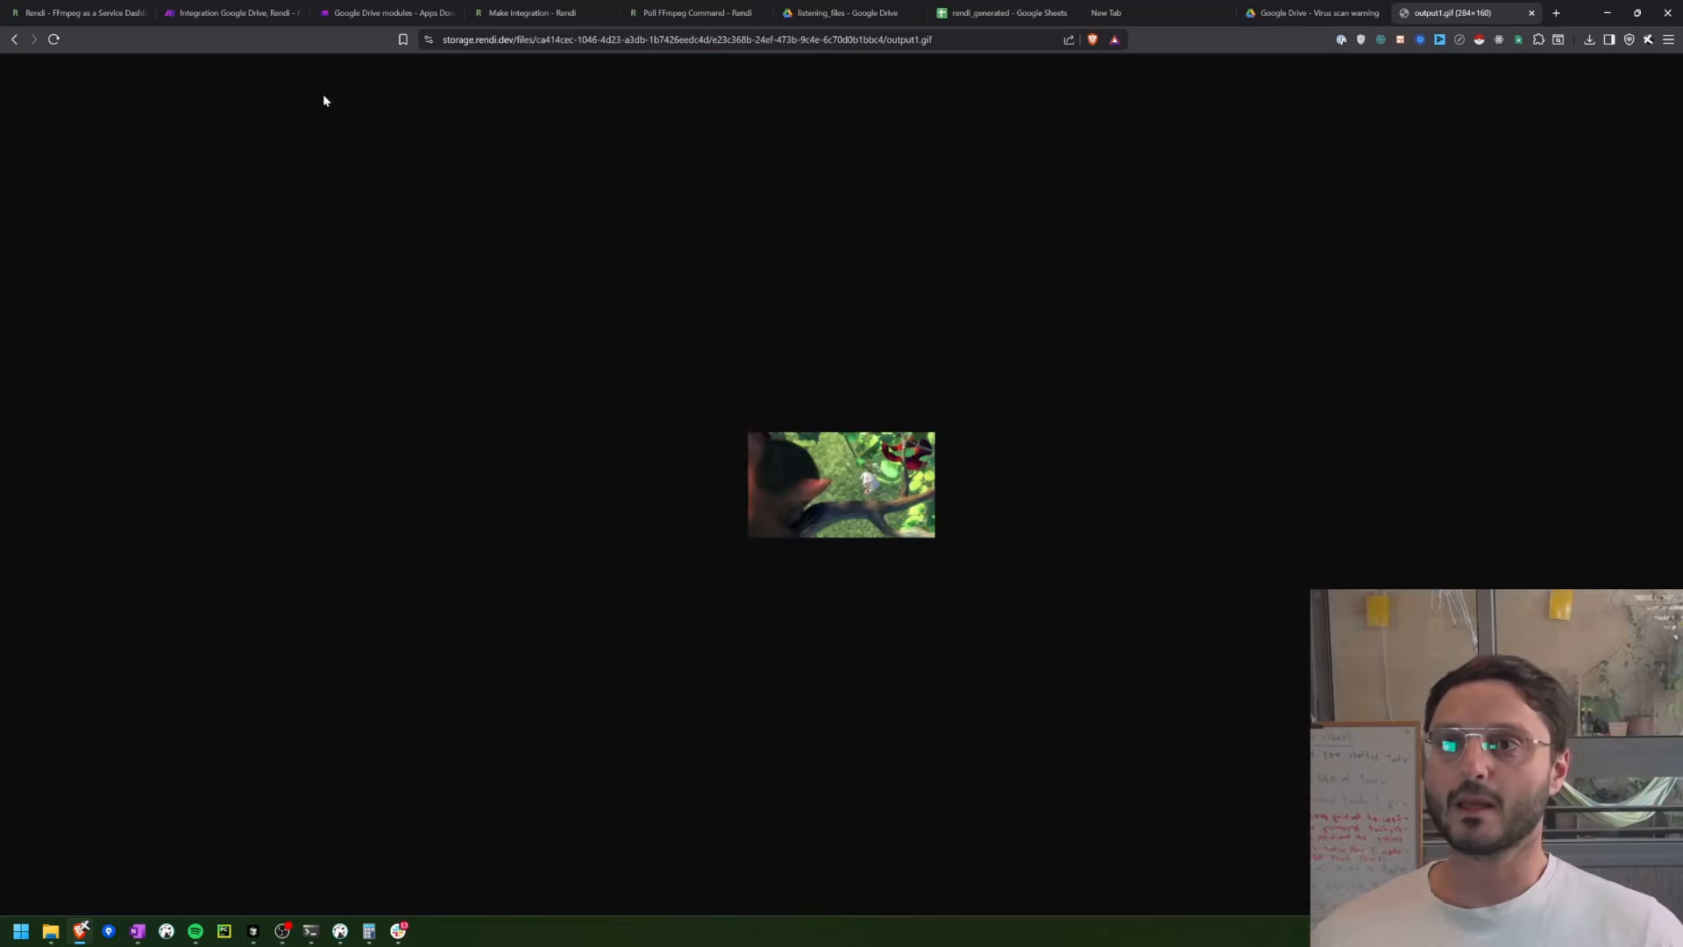
Step: Close the operation details in Make and check the recorded rows in the rendi_generated spreadsheet
click(233, 12)
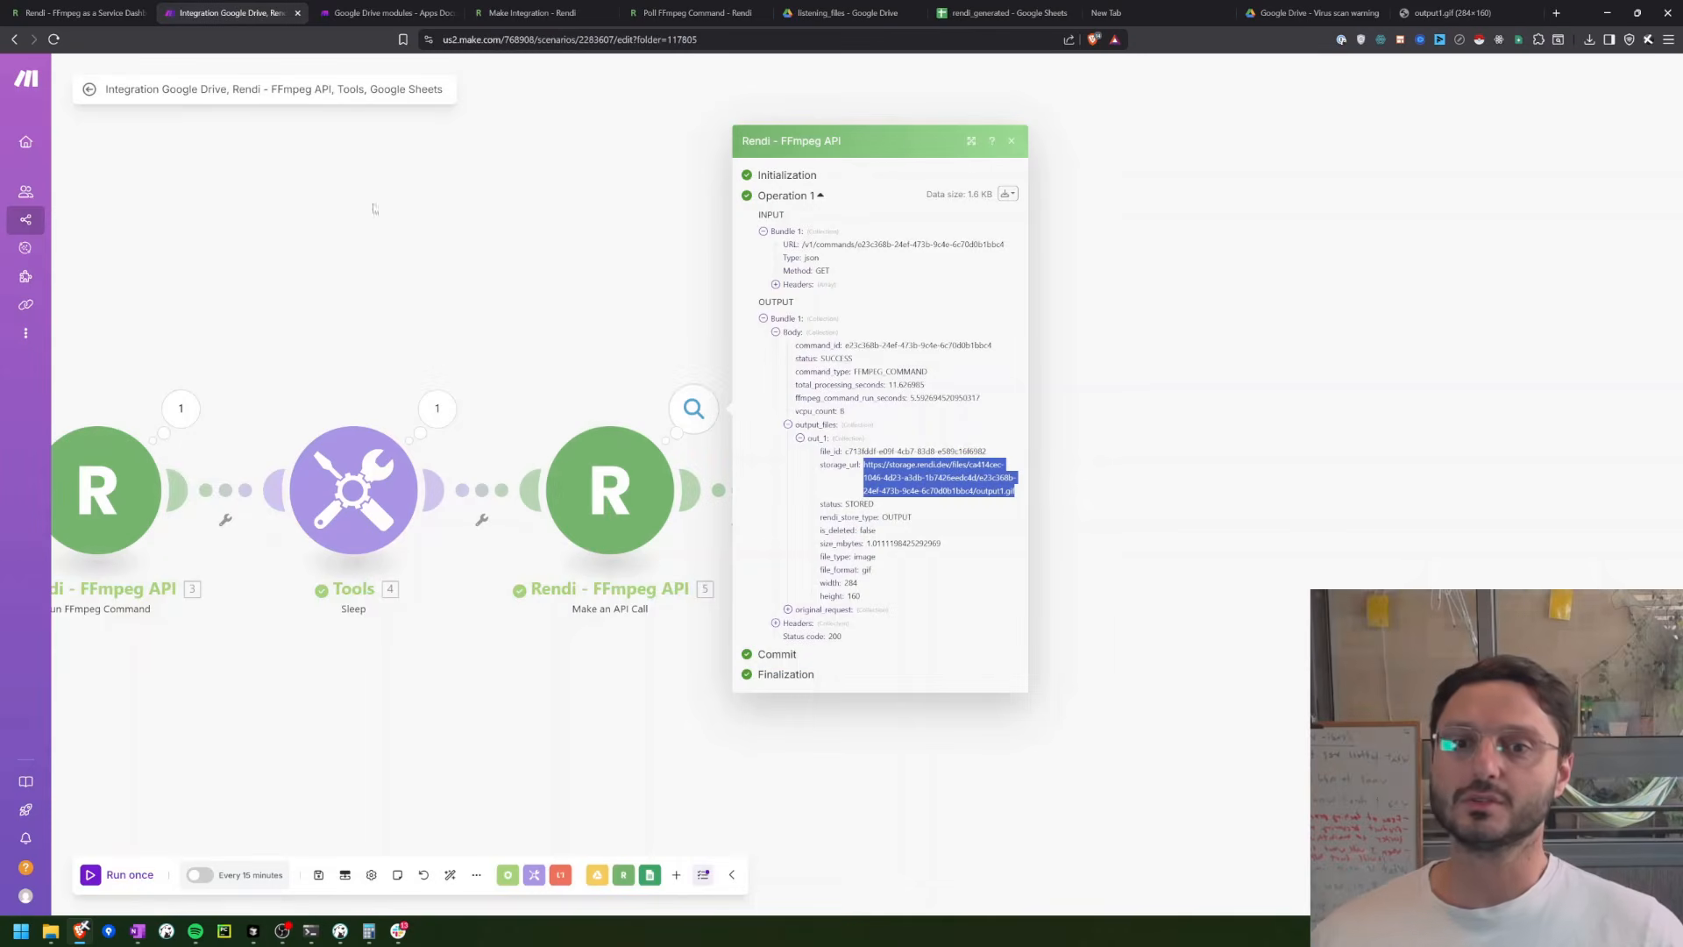
click(1112, 620)
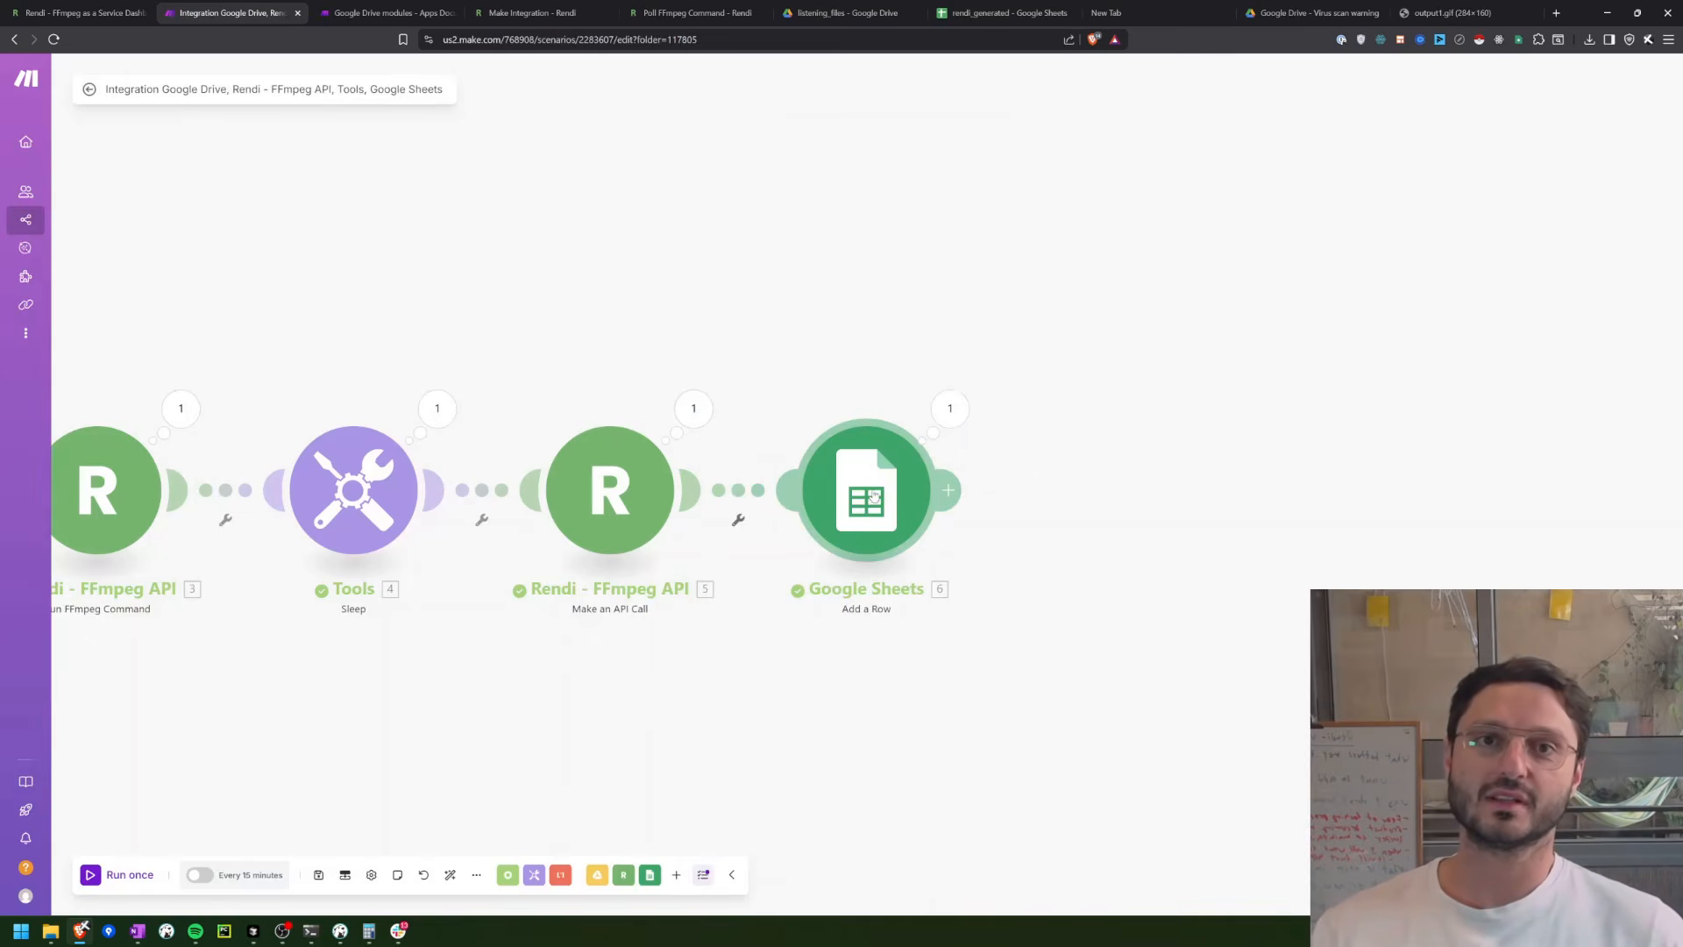
click(990, 7)
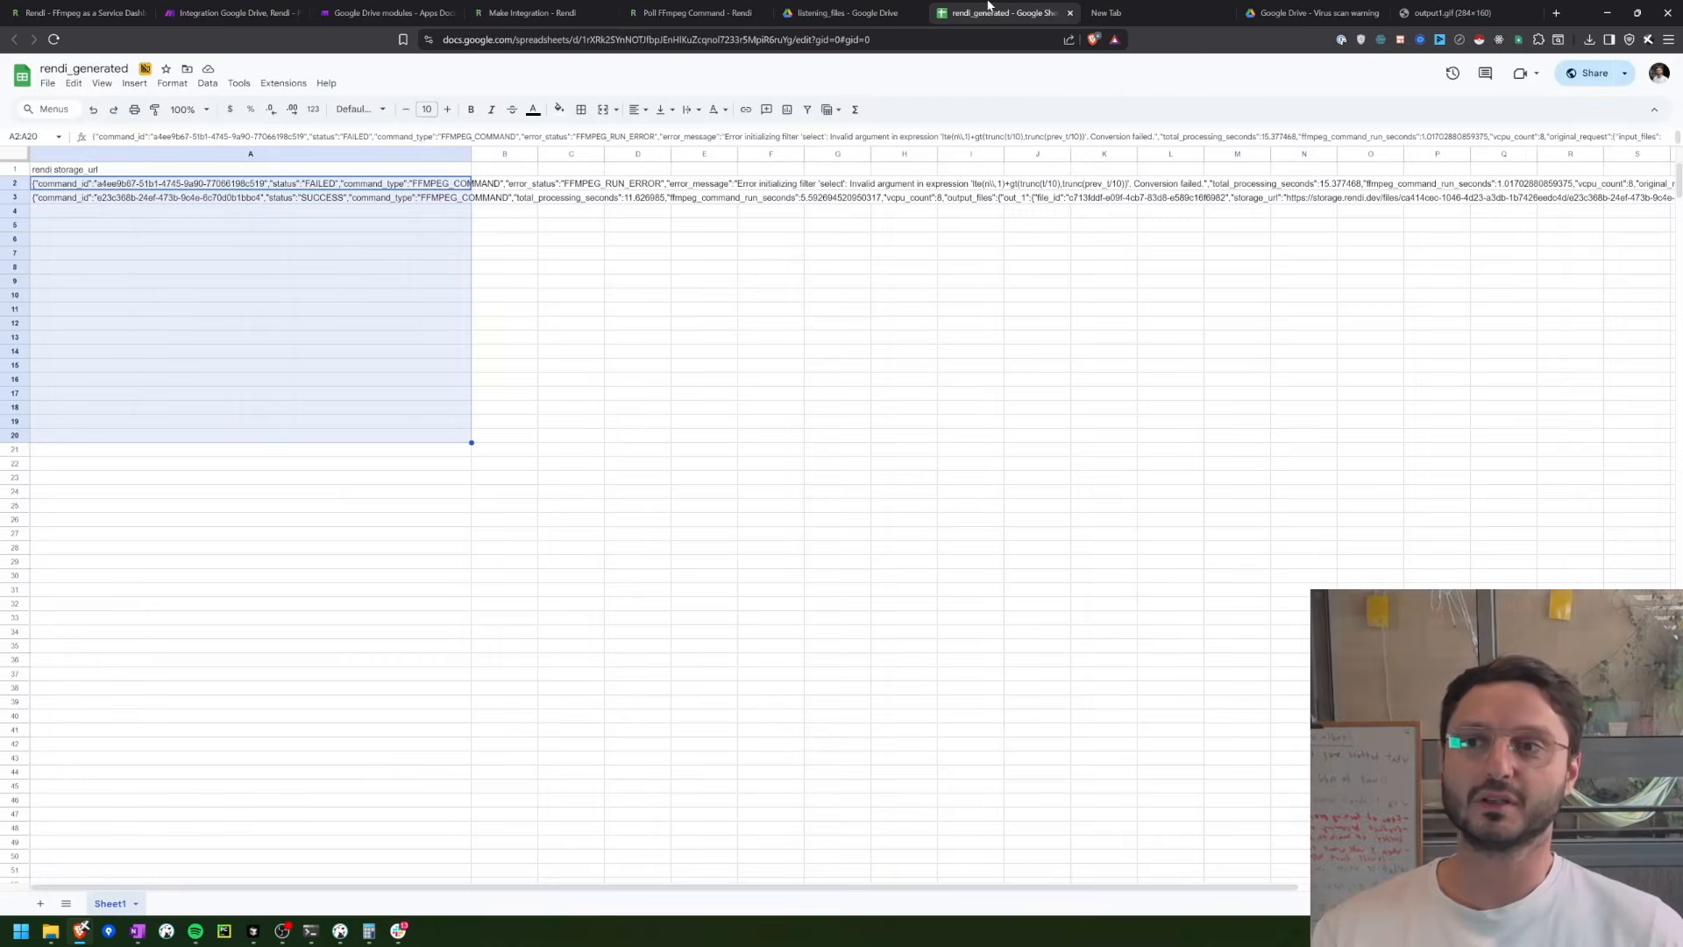
Step: Clear the two recorded result rows, A2 and A3, beneath the rendi storage_url header
click(282, 290)
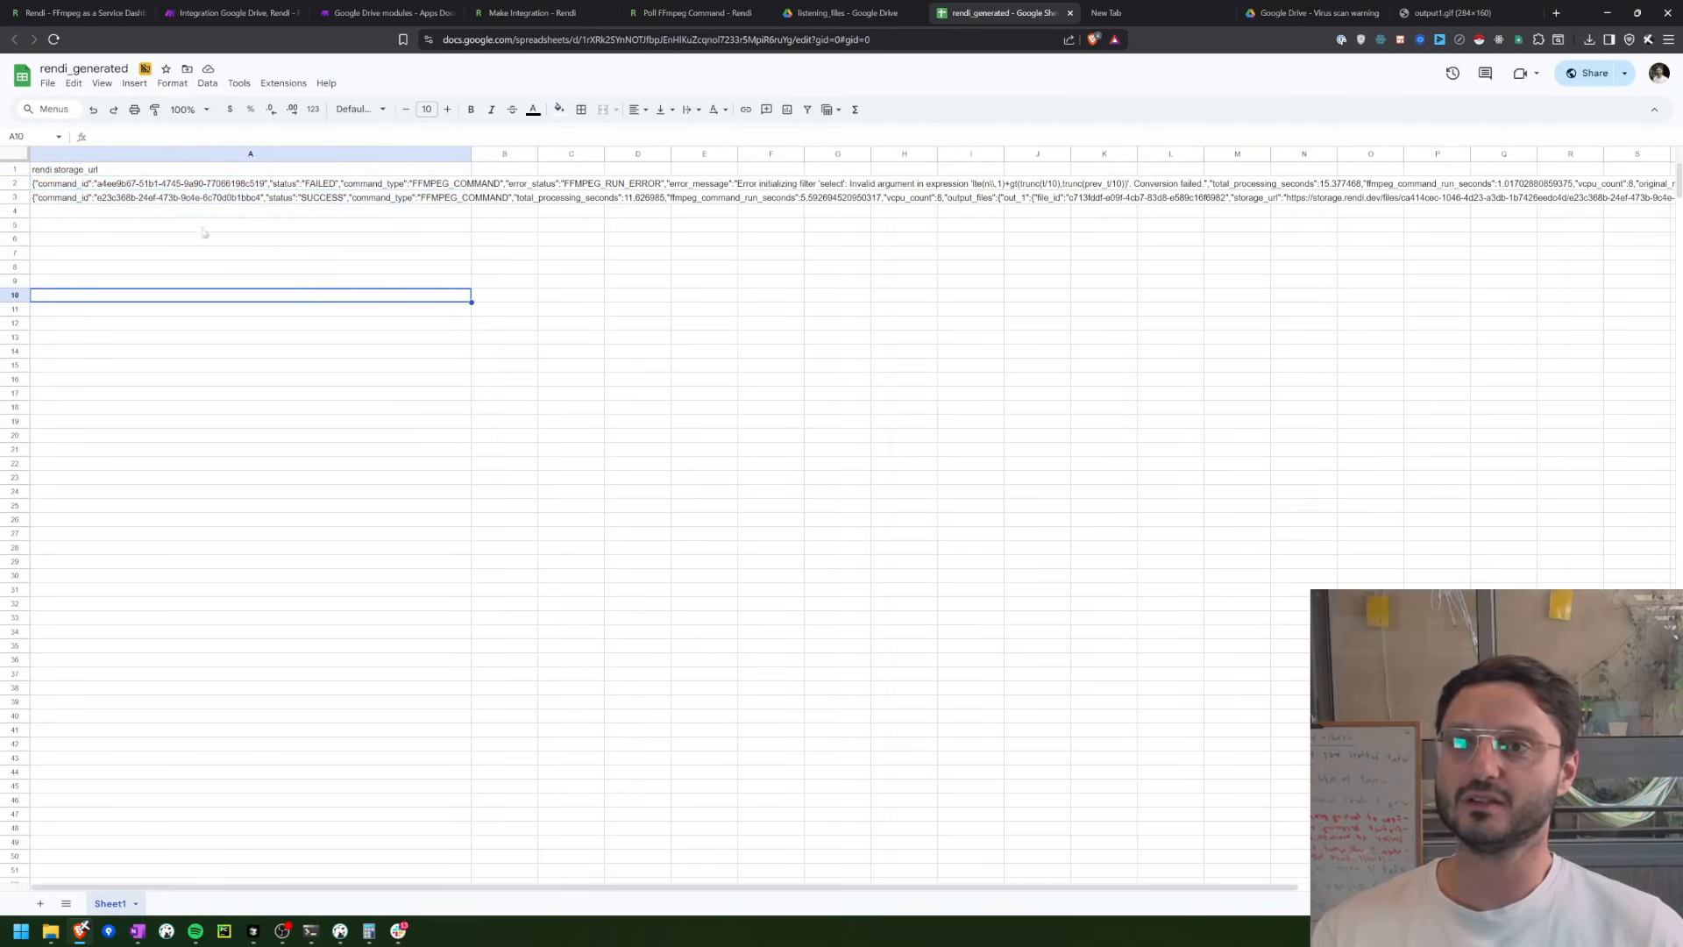
click(128, 199)
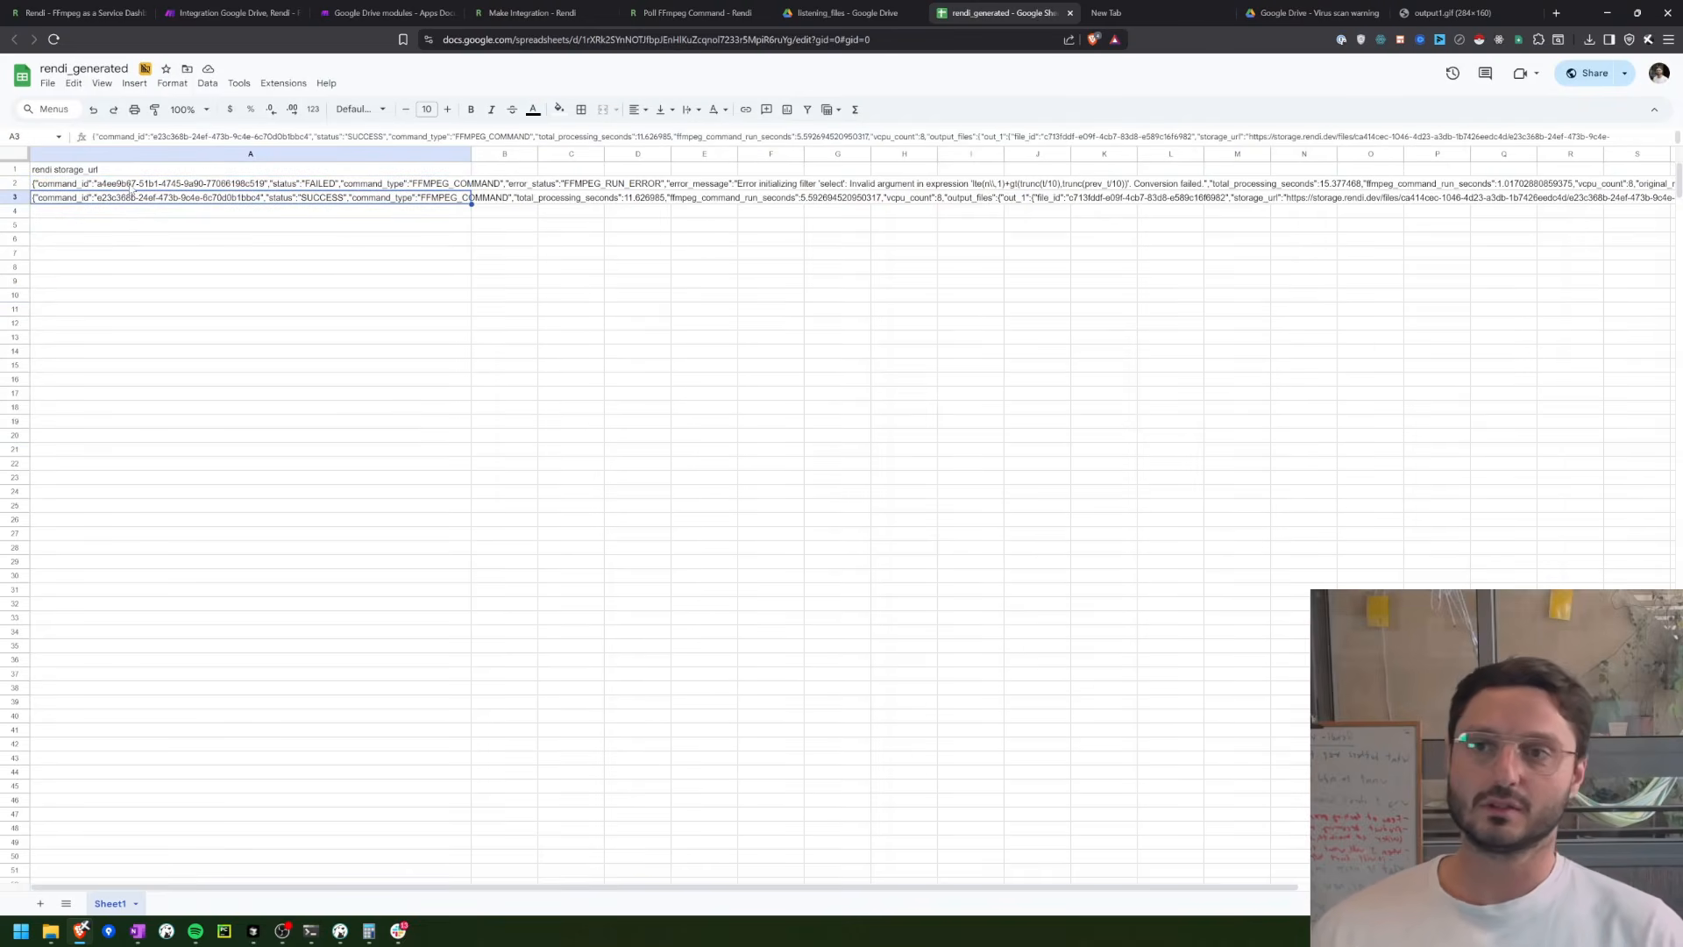
shift+click(132, 187)
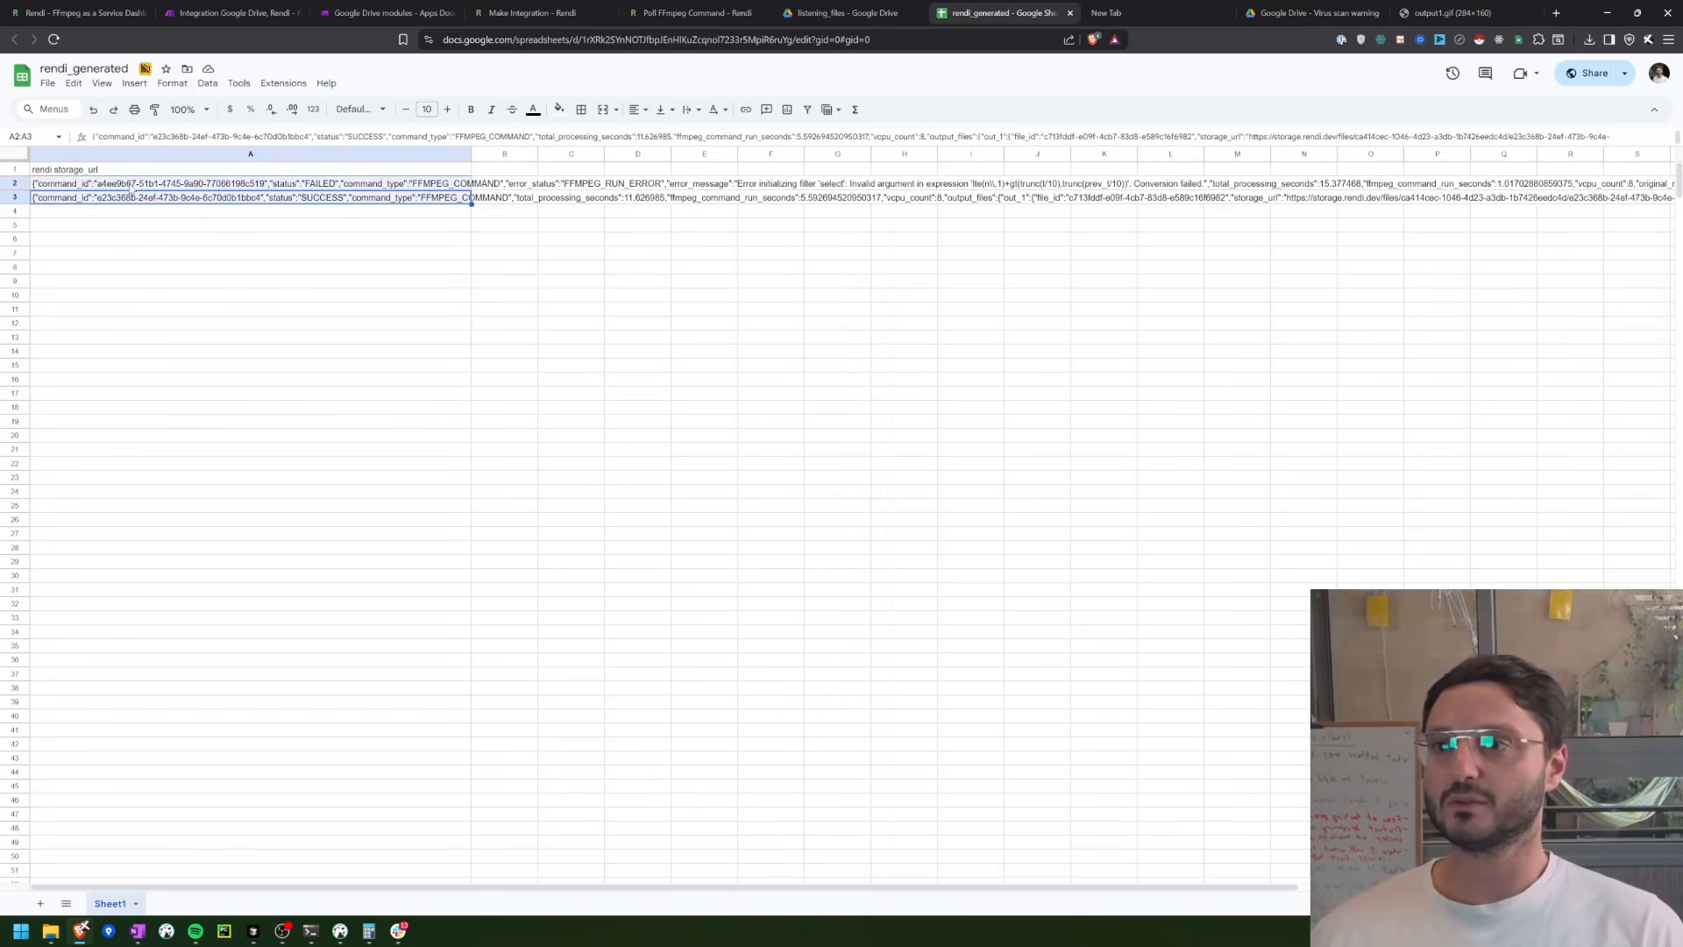
key(Delete)
click(131, 187)
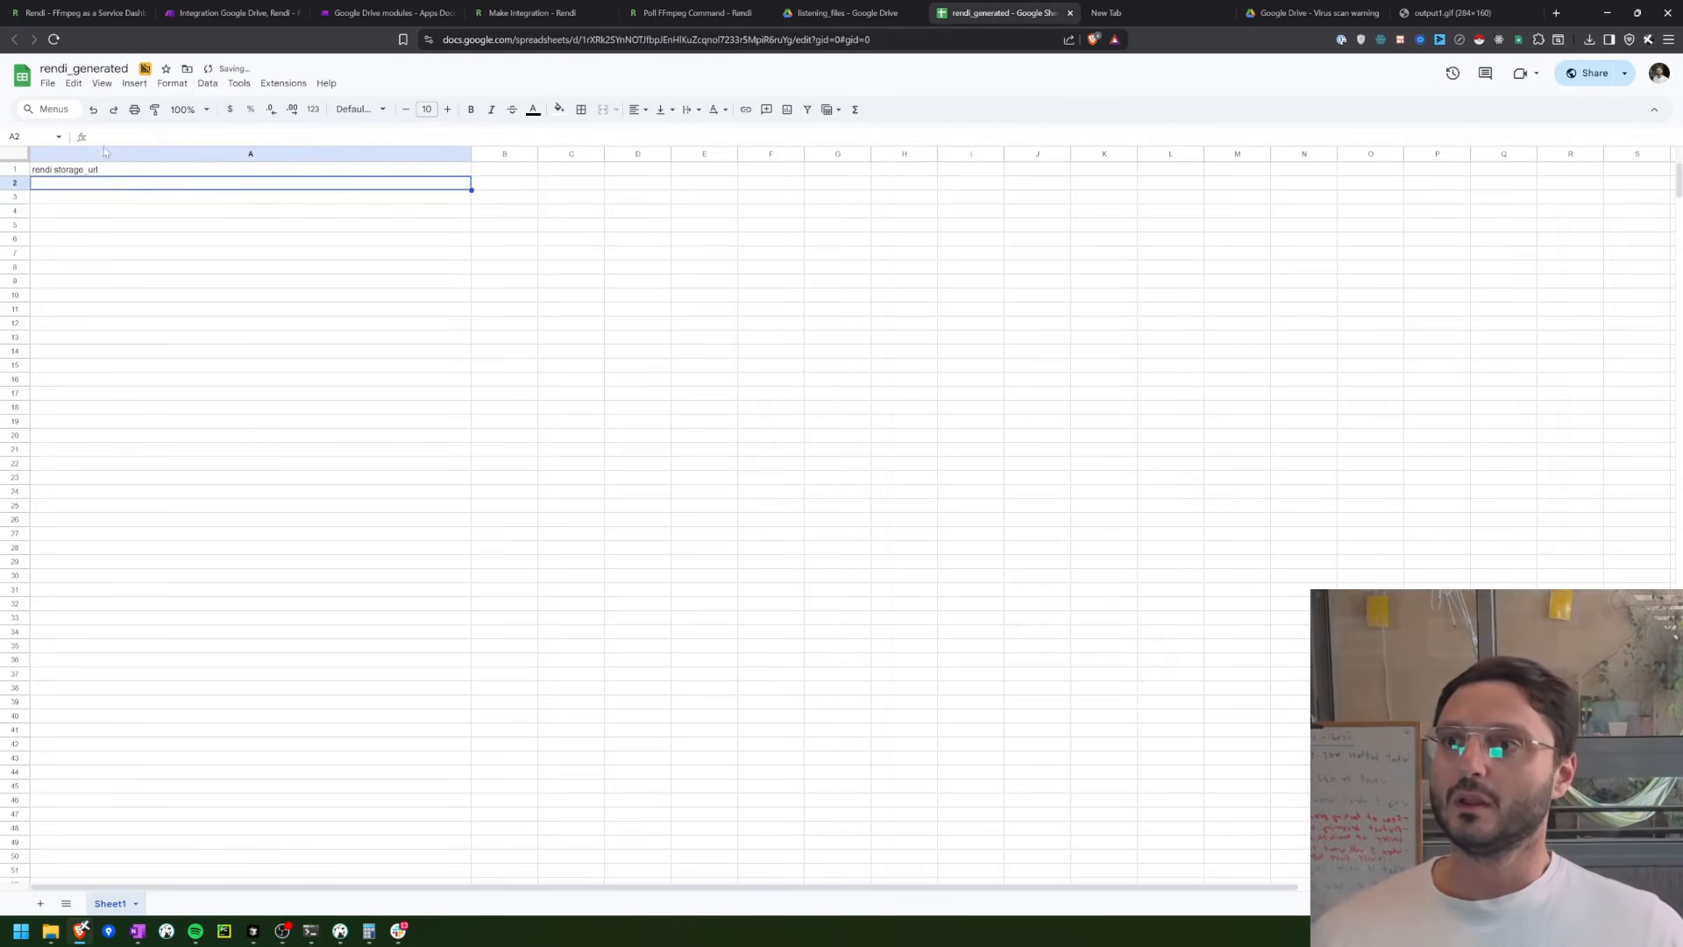
Step: In Make's Google Sheets Add a Row module, map column A to out_1's storage_url instead of Body, and column B to its file_id
click(230, 12)
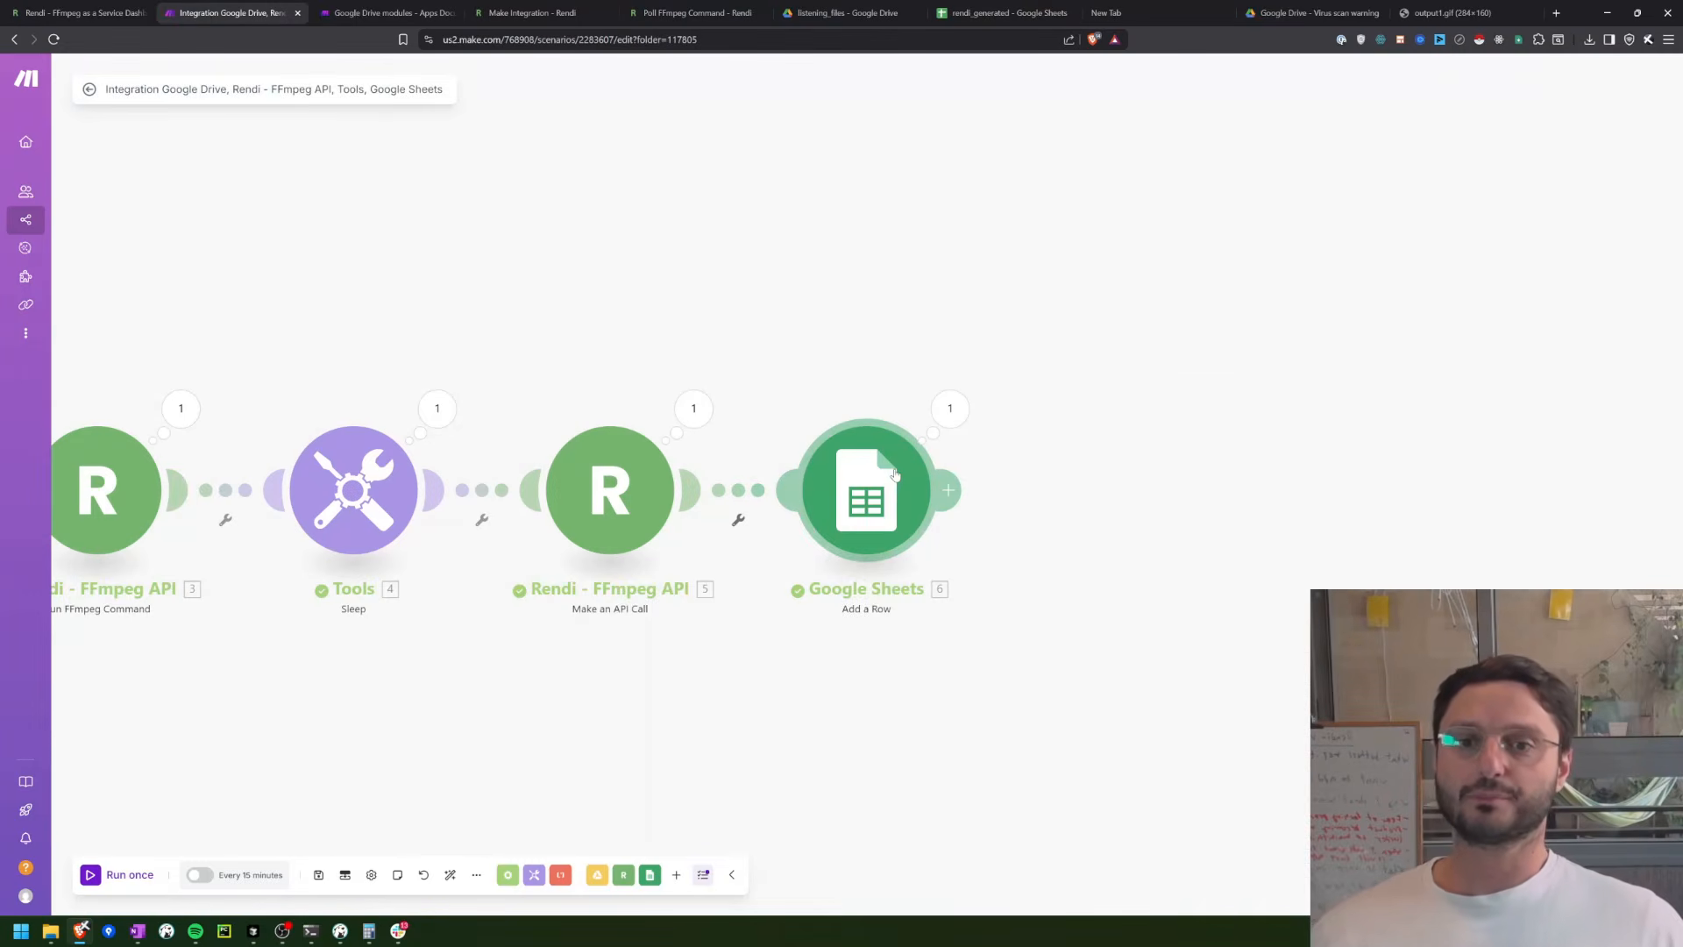
click(895, 475)
click(1092, 510)
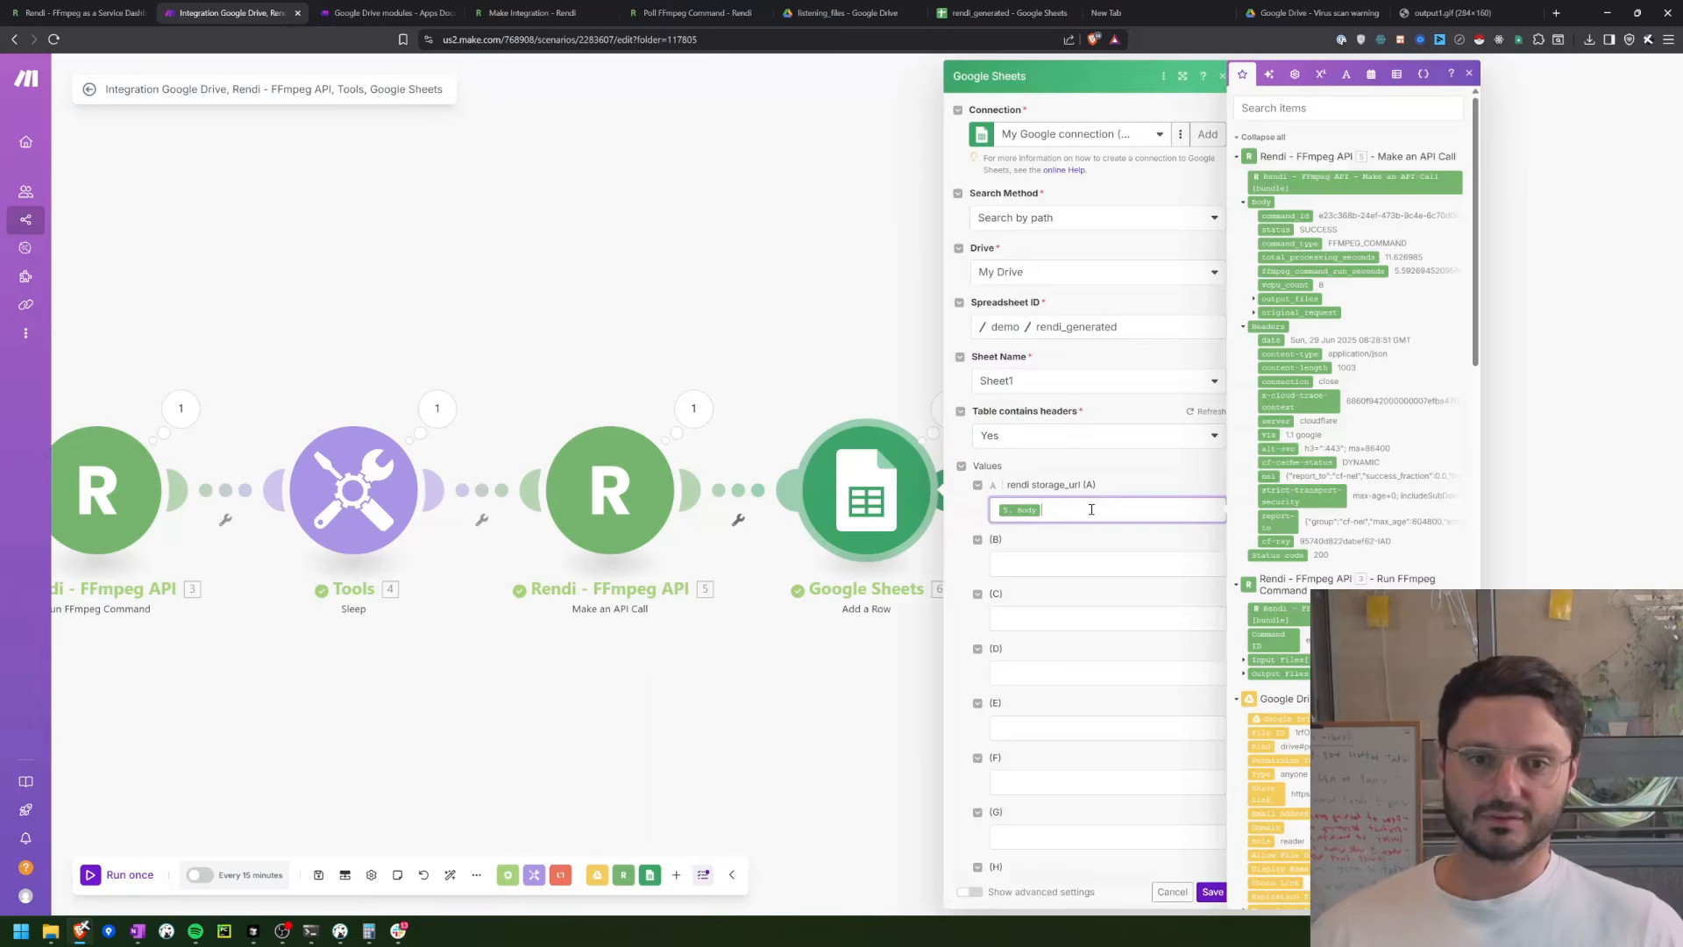
key(BackSpace)
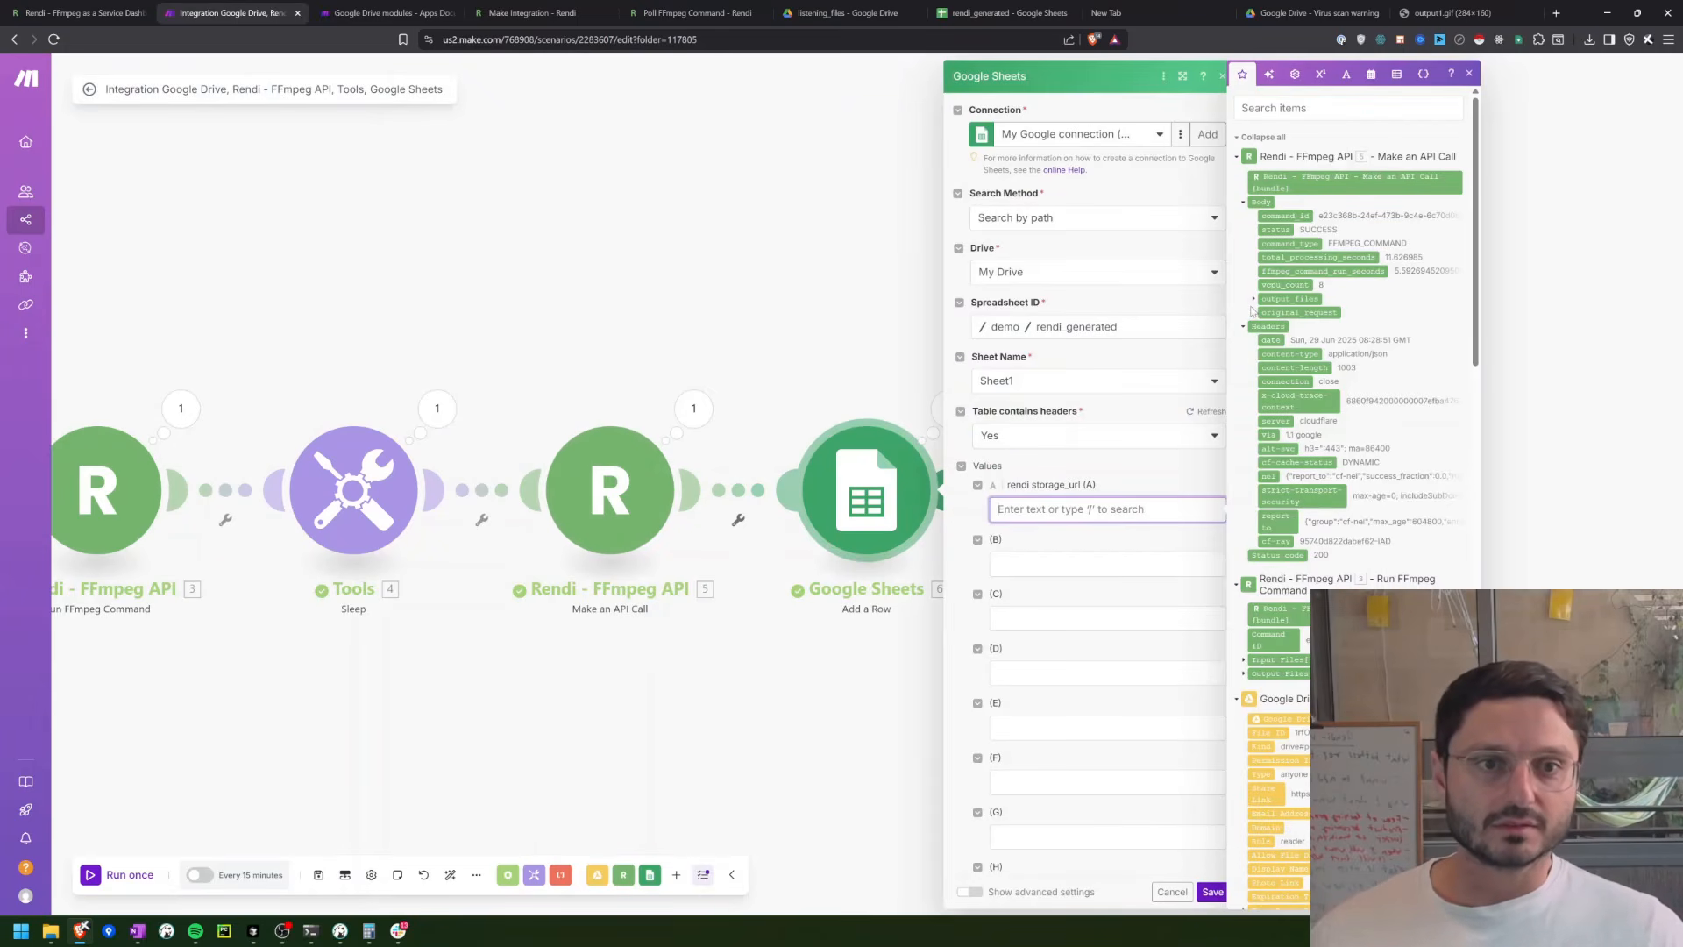
click(1256, 299)
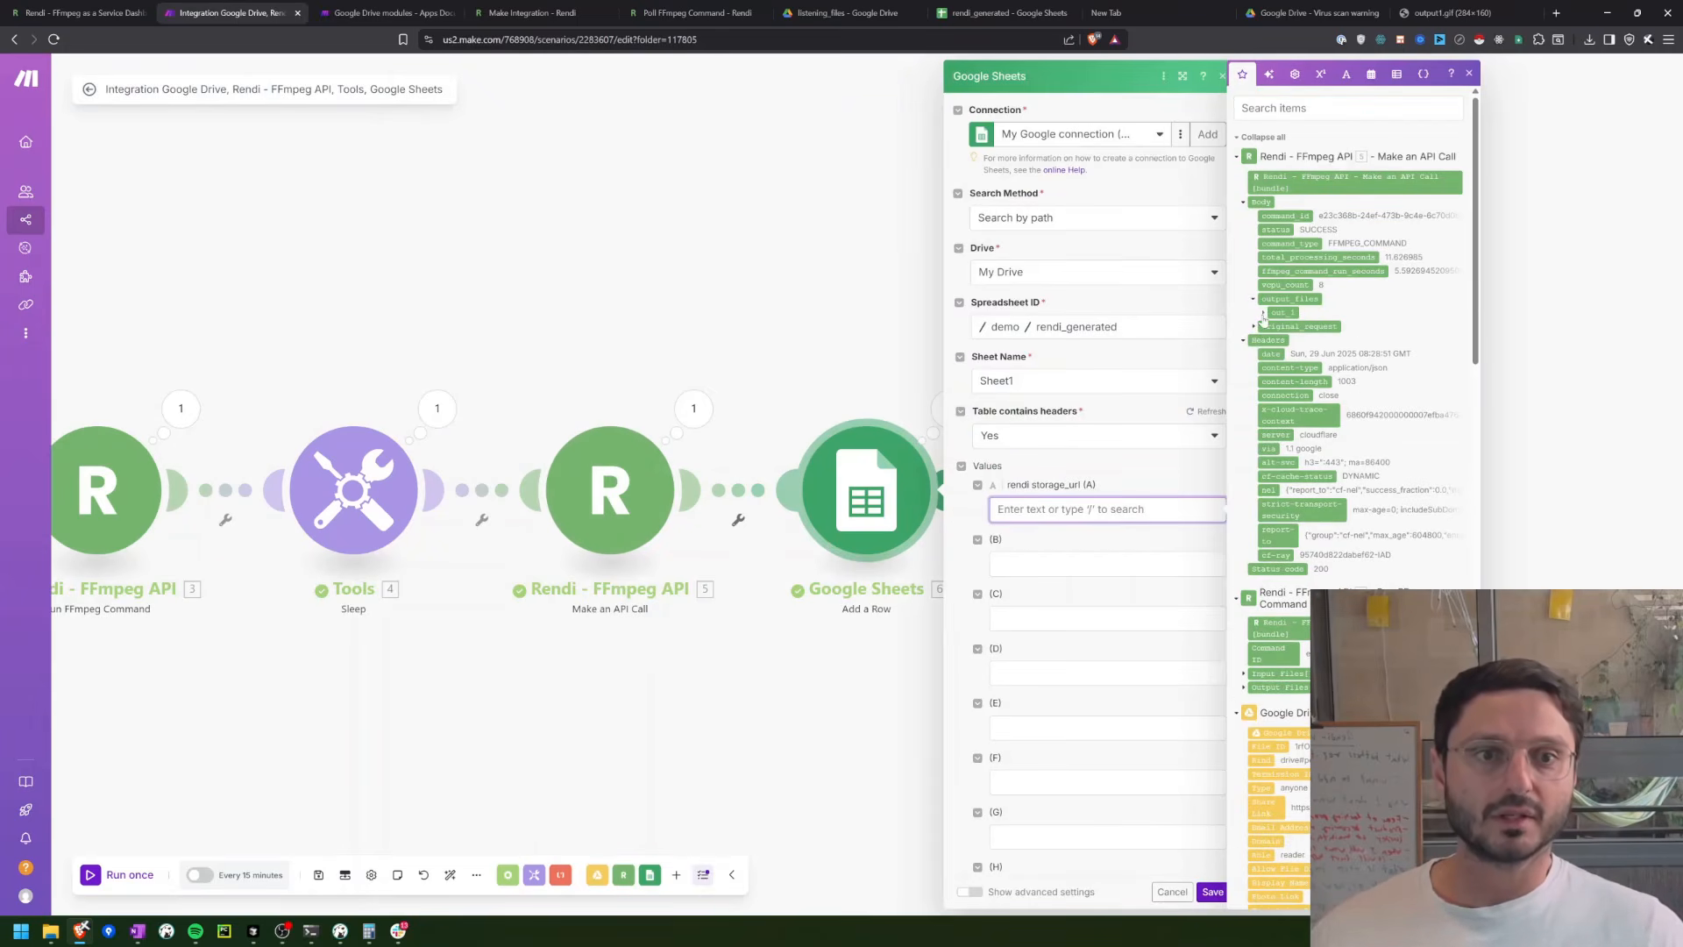
click(1263, 313)
drag(1320, 340, 1154, 501)
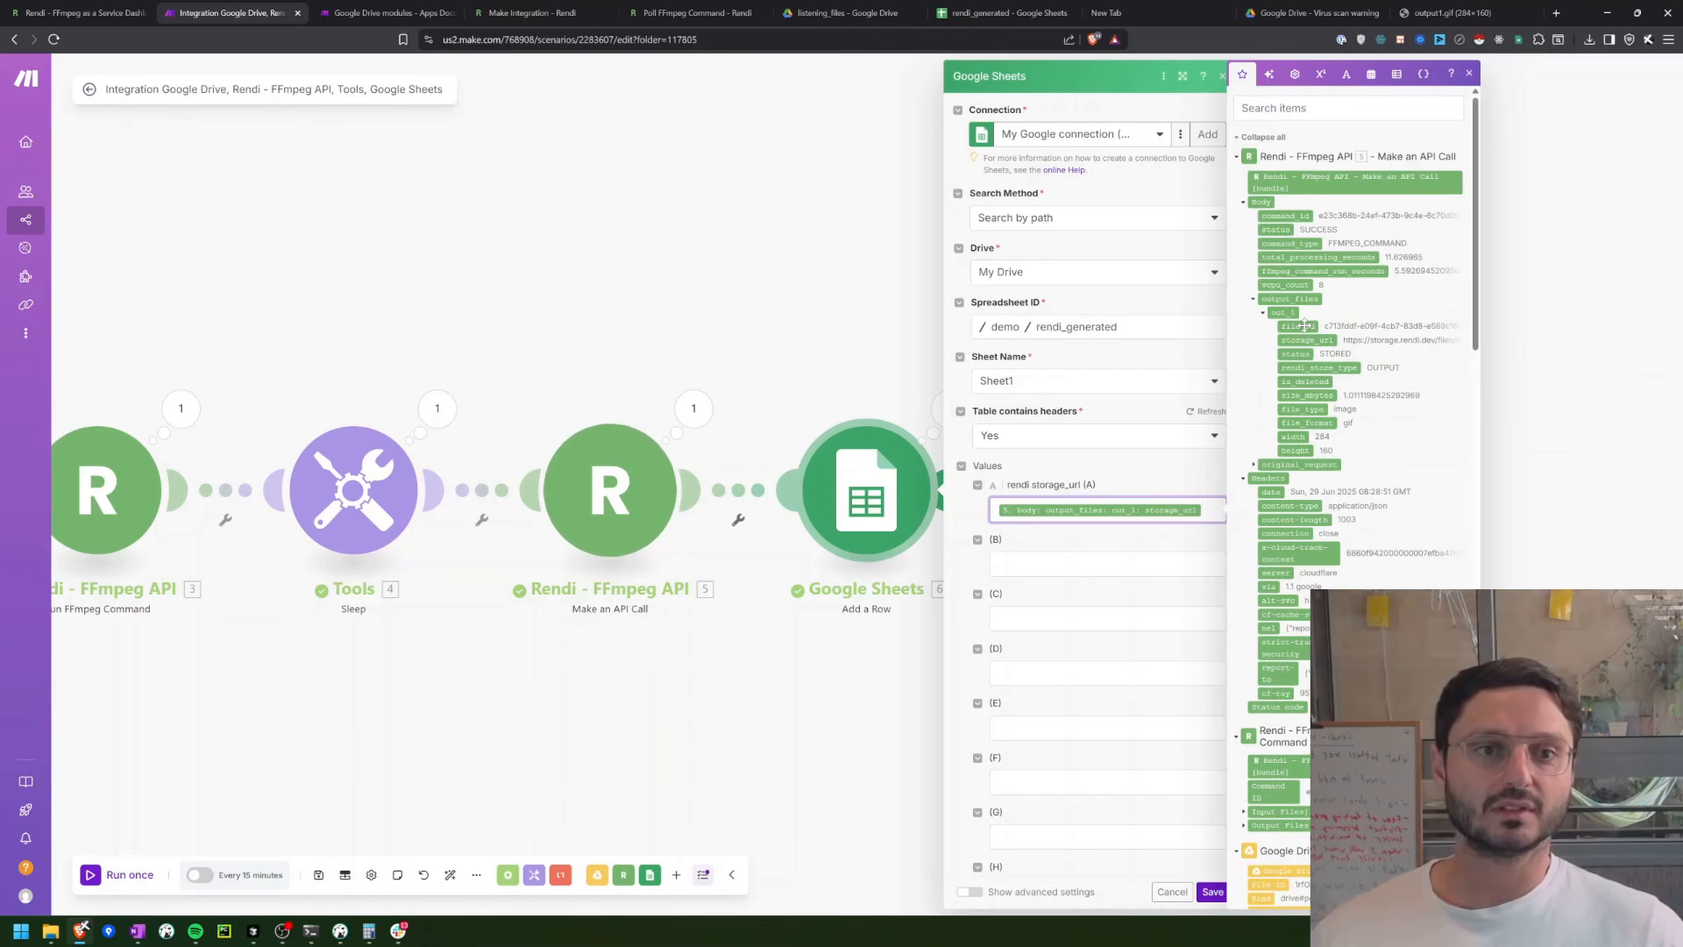
drag(1305, 326, 1120, 563)
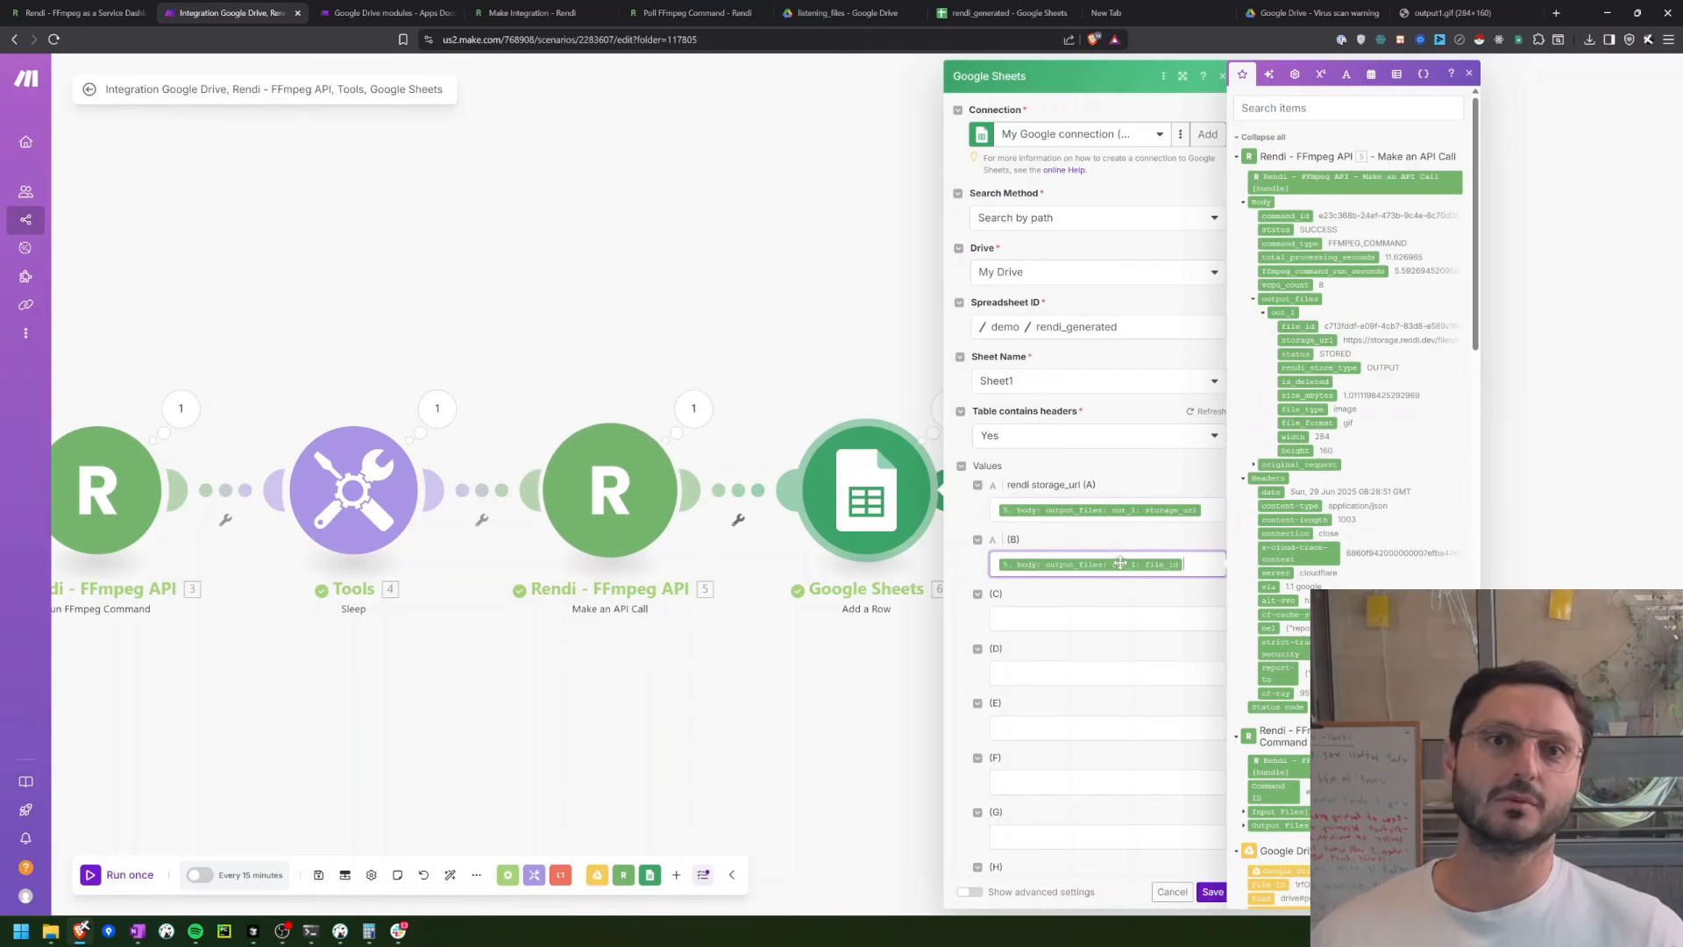
click(807, 411)
Step: Add the header file_id in cell B1 of the rendi_generated spreadsheet
click(1000, 12)
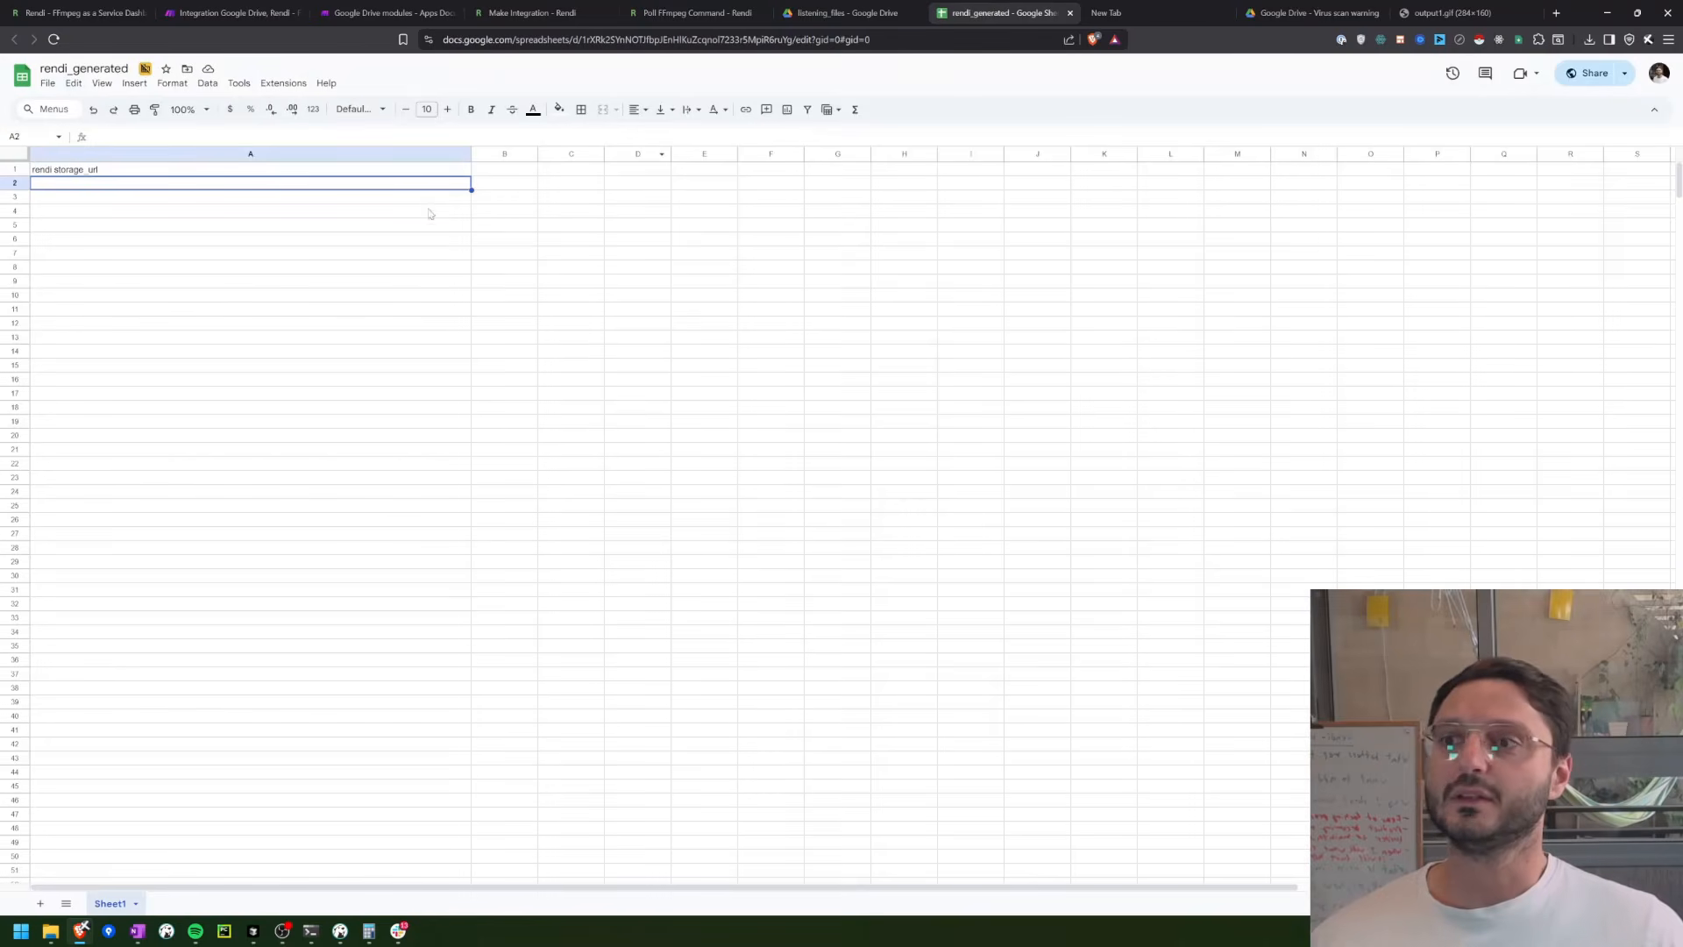
click(475, 171)
text(fil)
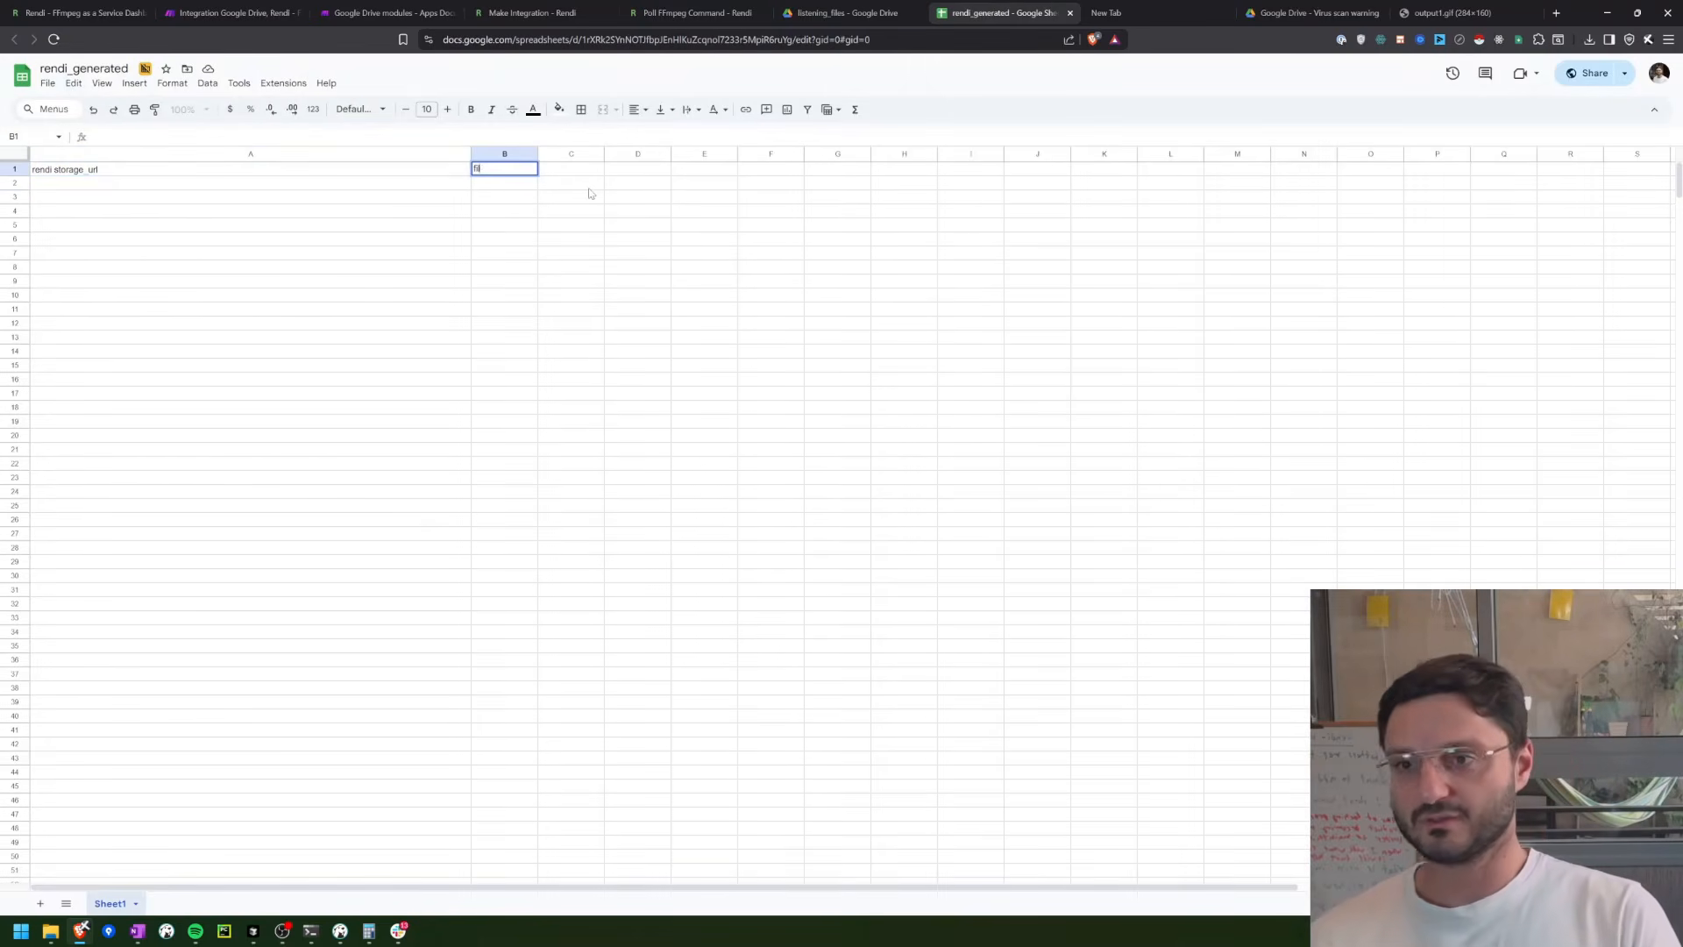
text(e_id)
key(Return)
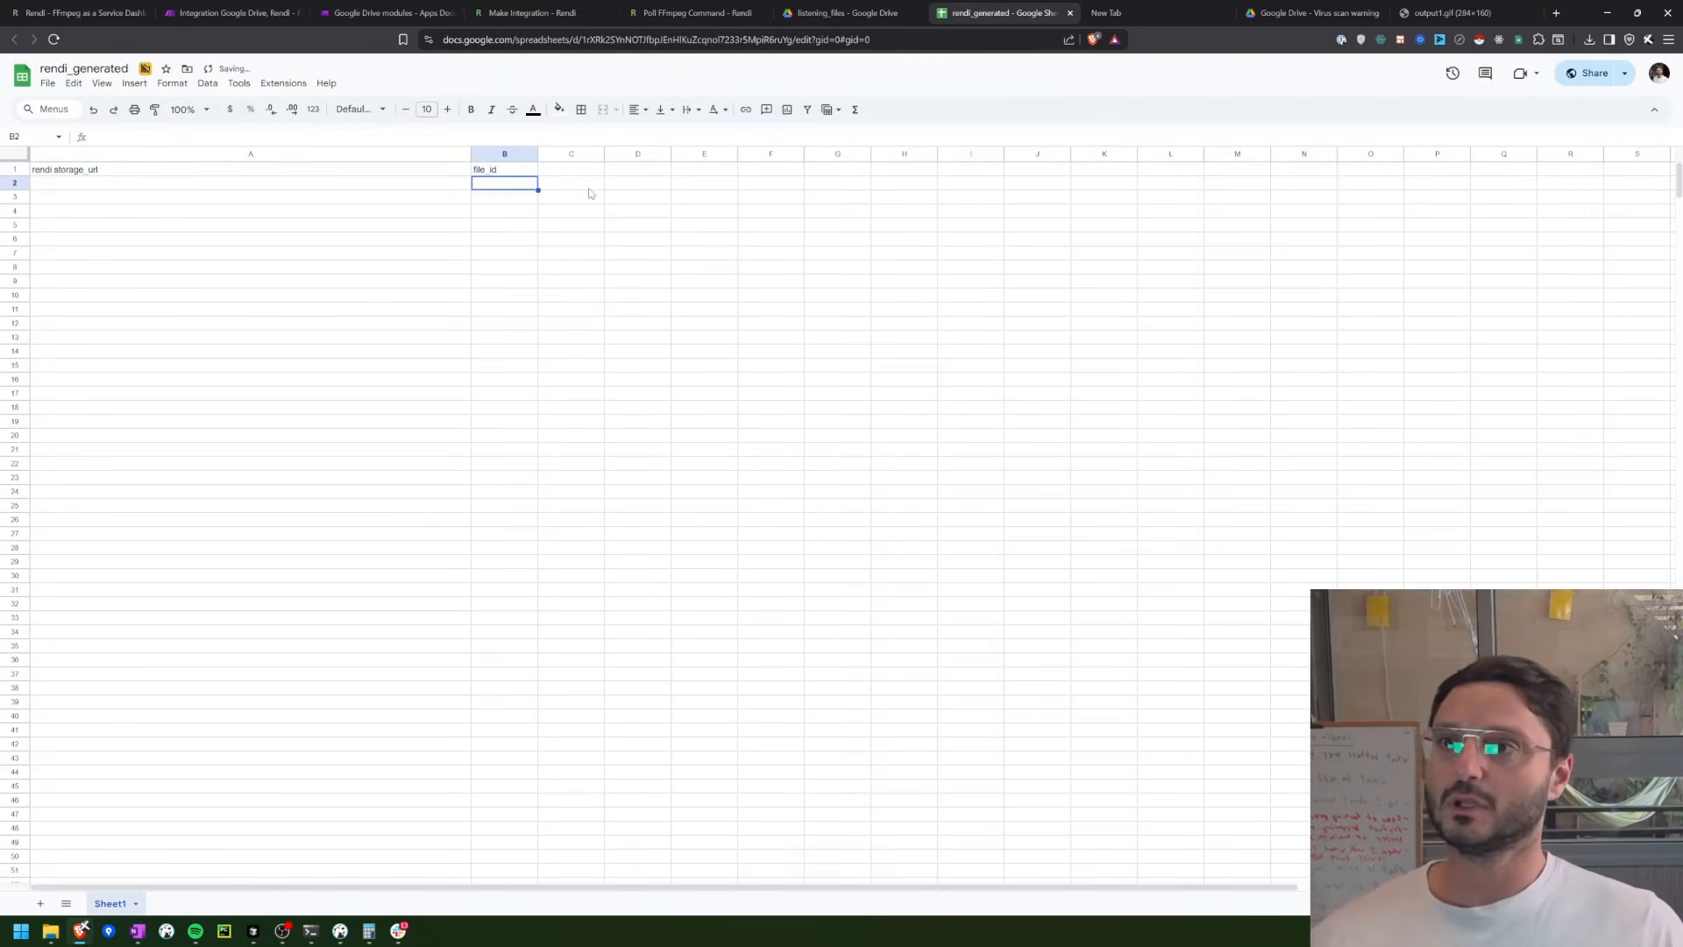
Step: Return to Make, reopen the Google Sheets Add a Row module and save its column mappings
click(202, 11)
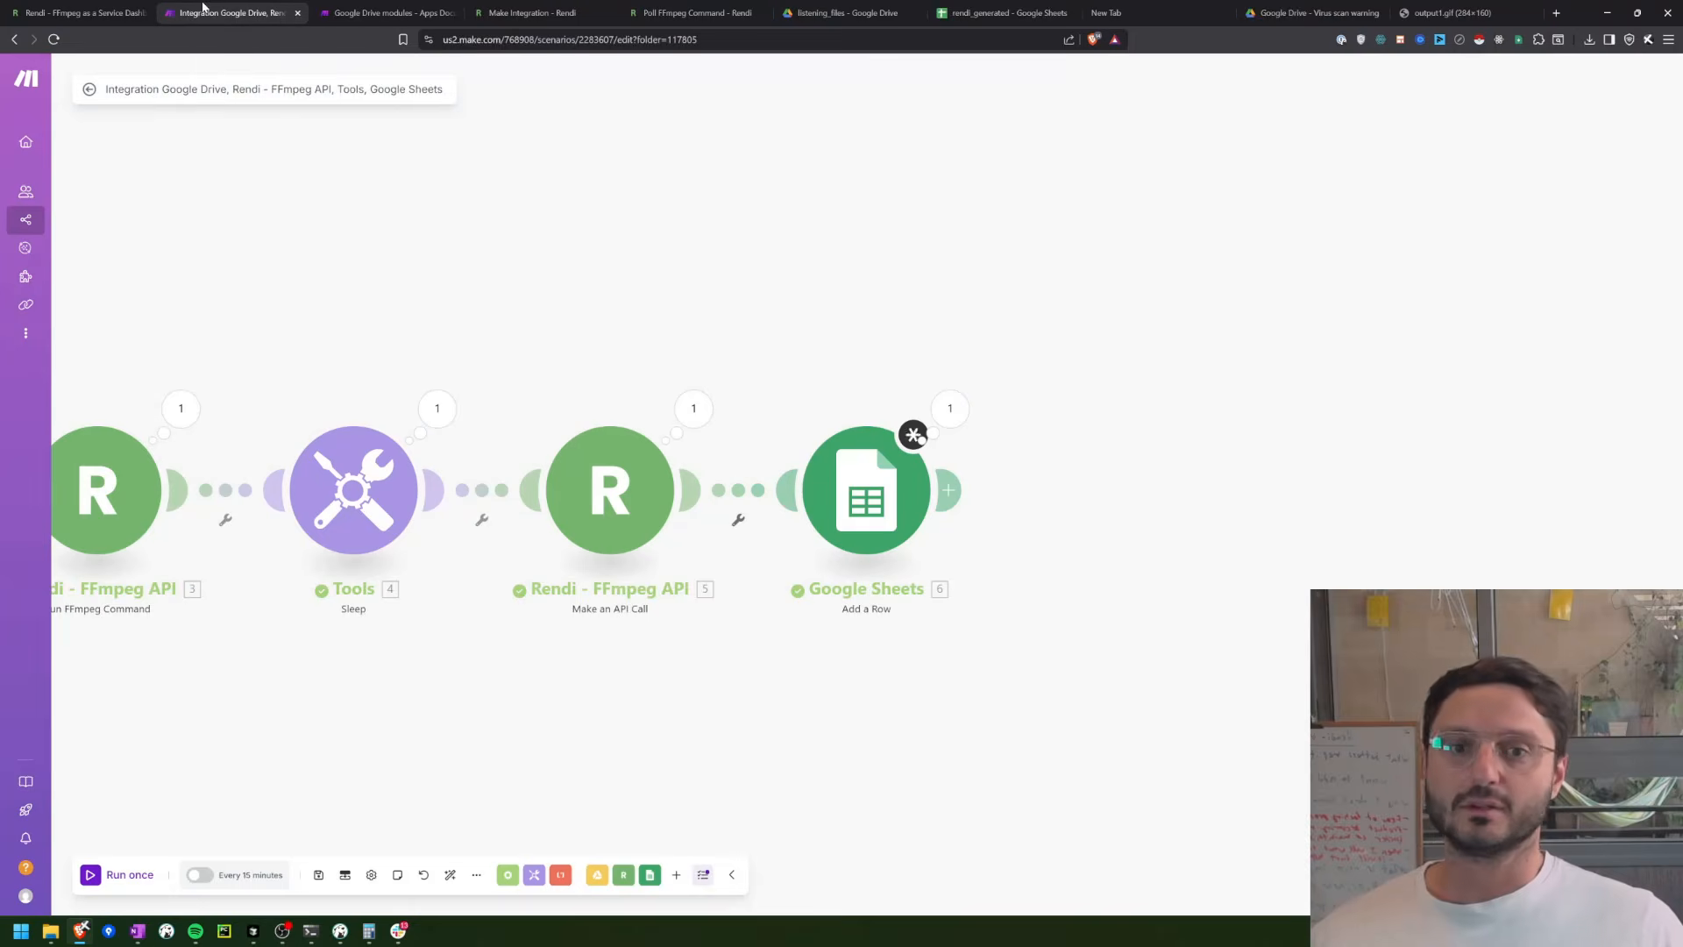
click(879, 483)
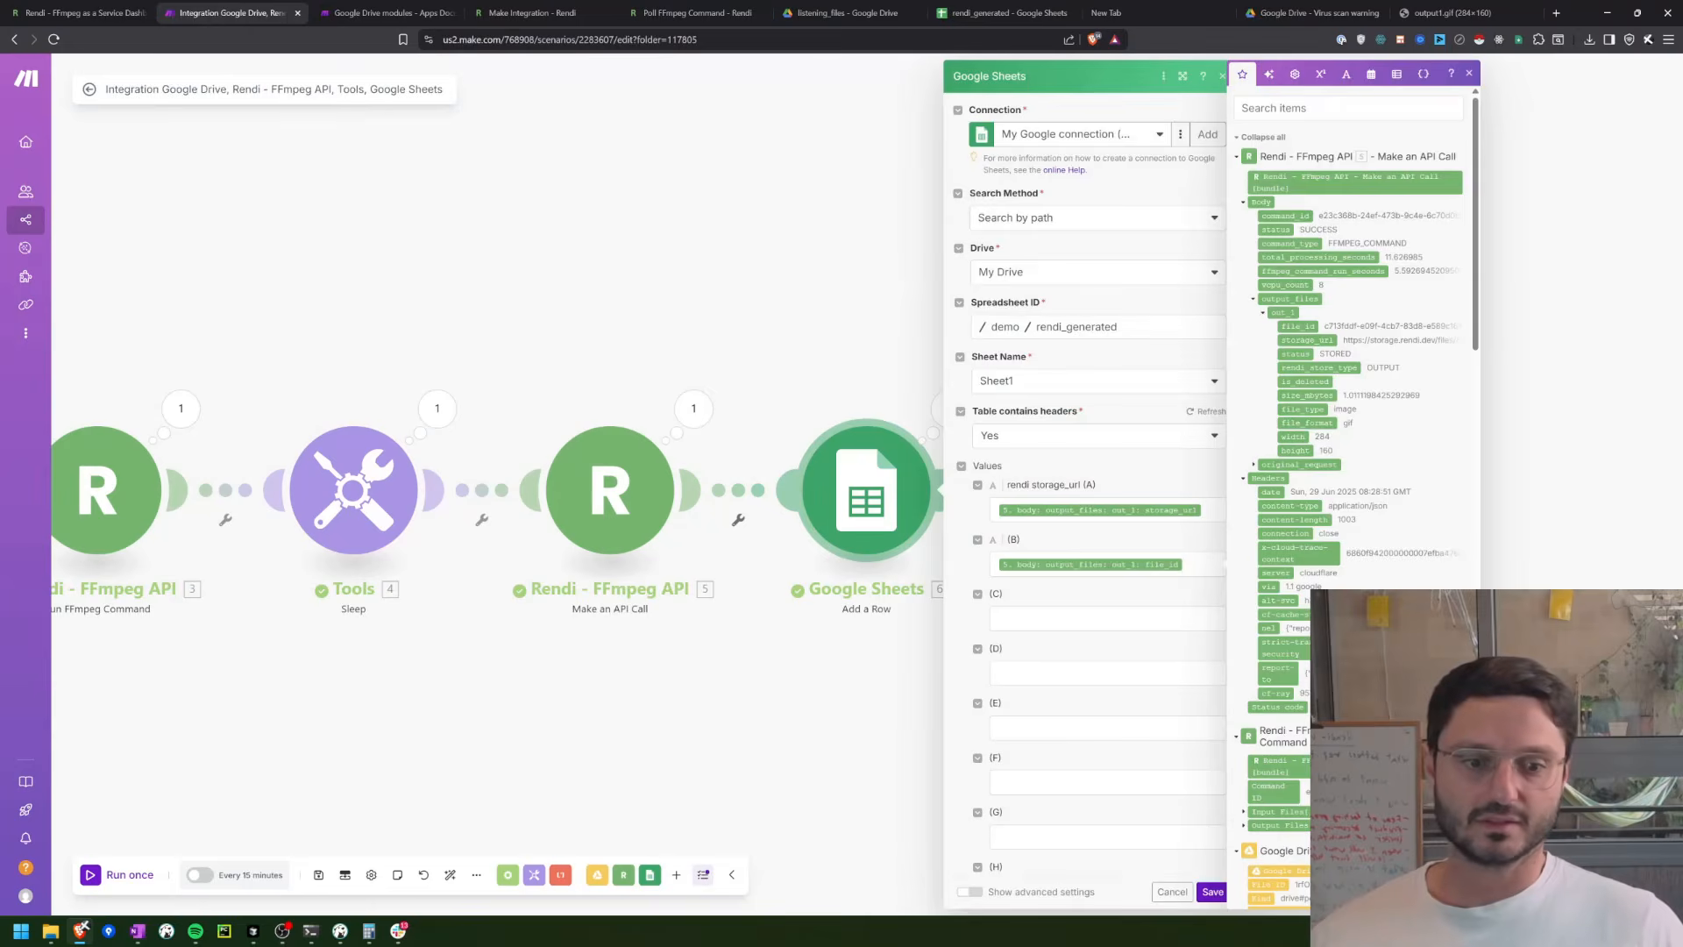
click(1211, 892)
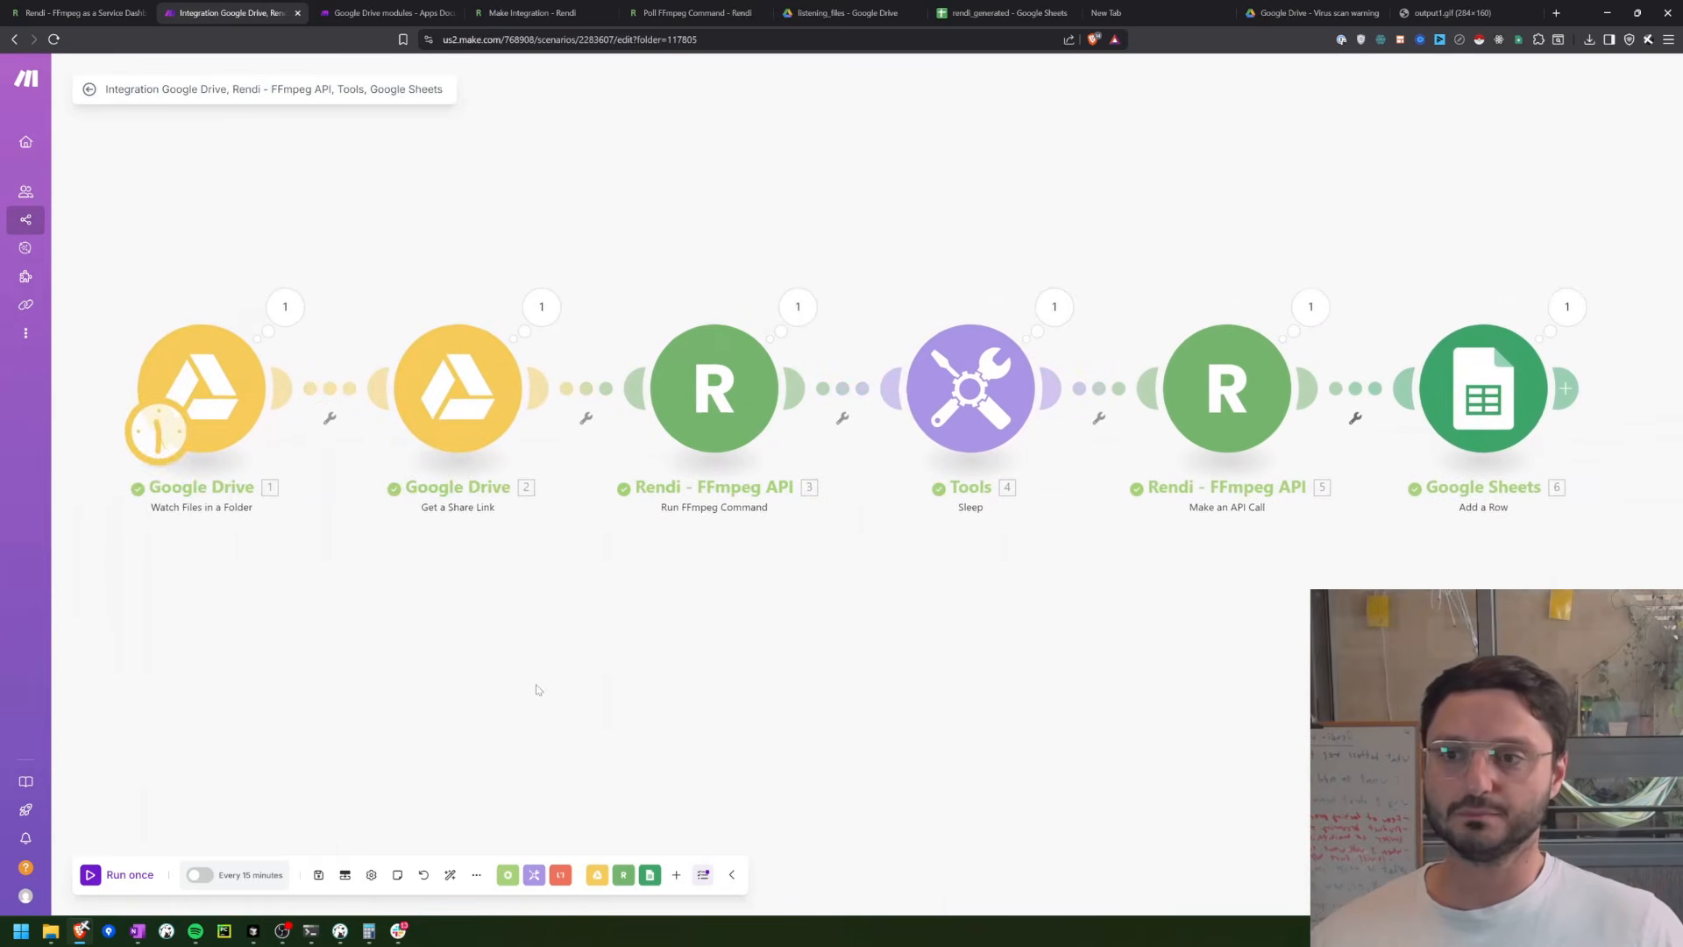
Step: Run the scenario once, and in Google Drive move sample (1).avi from the listening_files folder to the trash
click(136, 874)
click(847, 13)
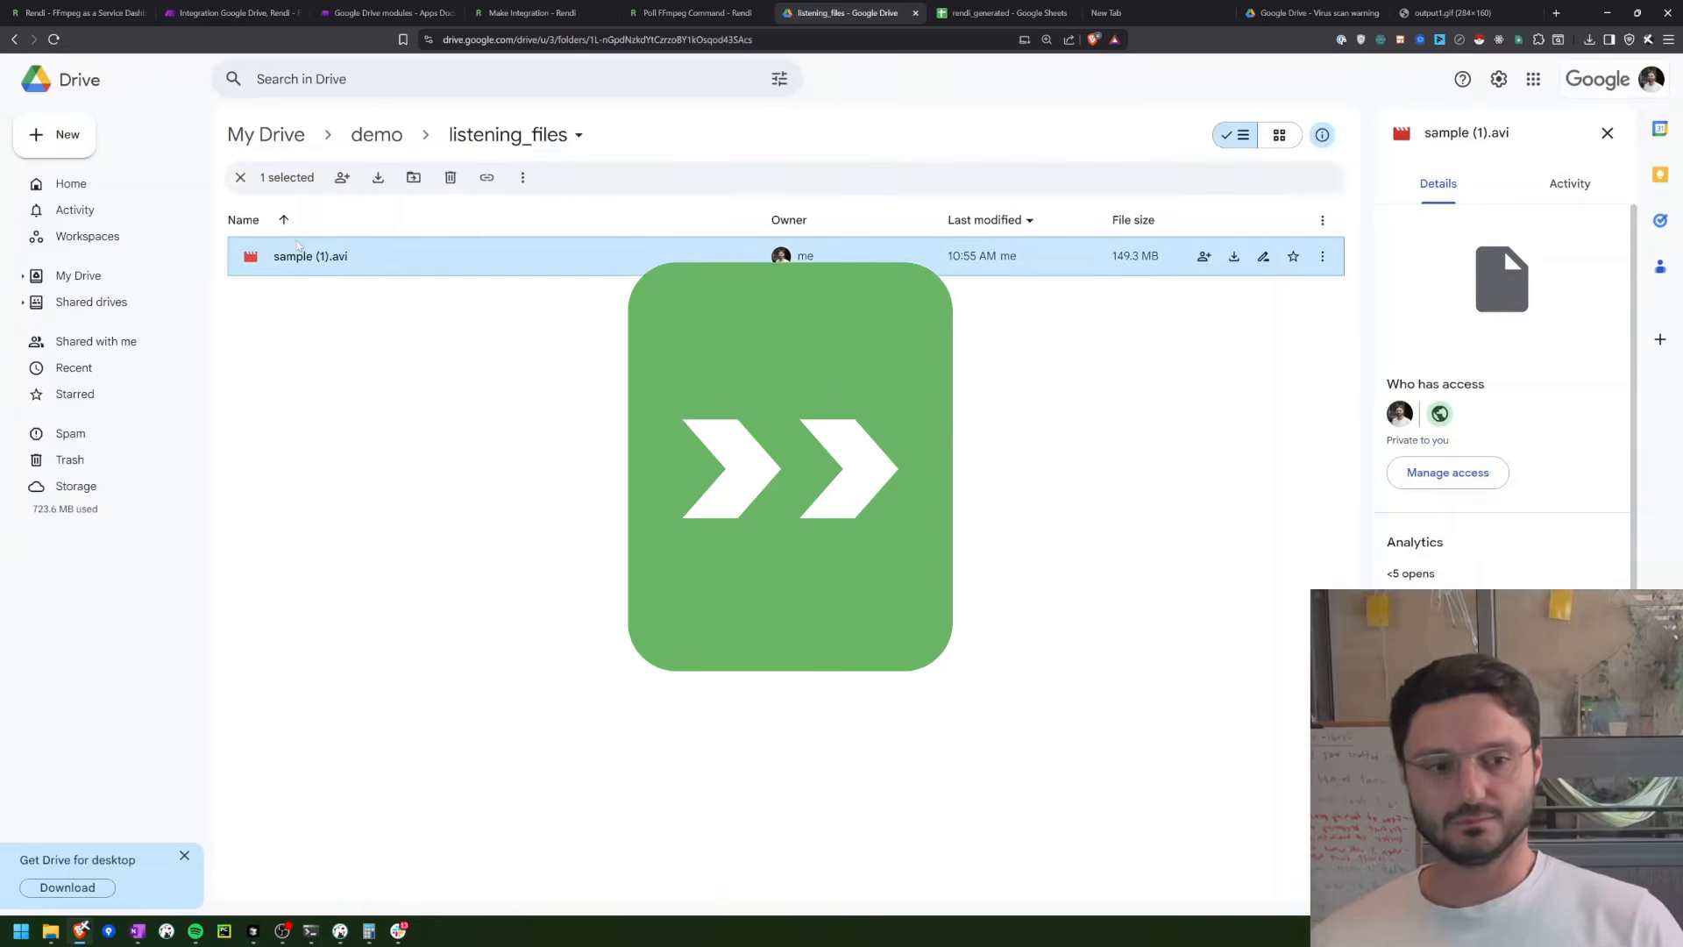
key(Delete)
key(Return)
Step: Switch to File Explorer to fetch the sample video for re-uploading into the listening_files folder
click(50, 931)
click(151, 877)
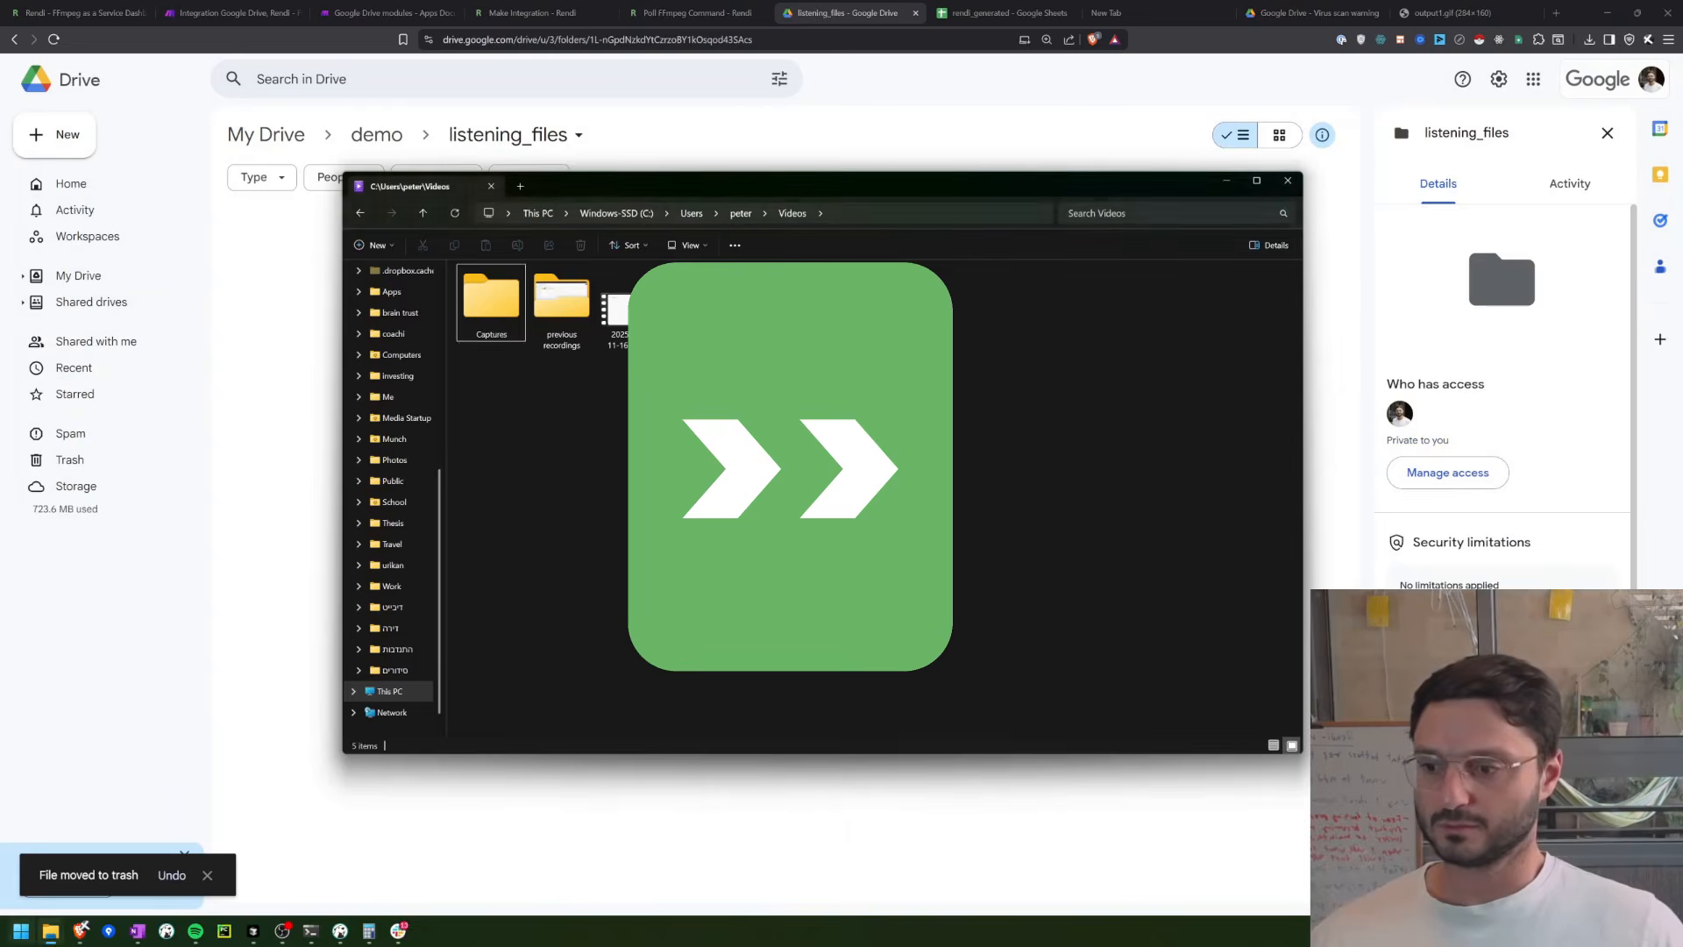
click(50, 931)
click(74, 863)
click(301, 521)
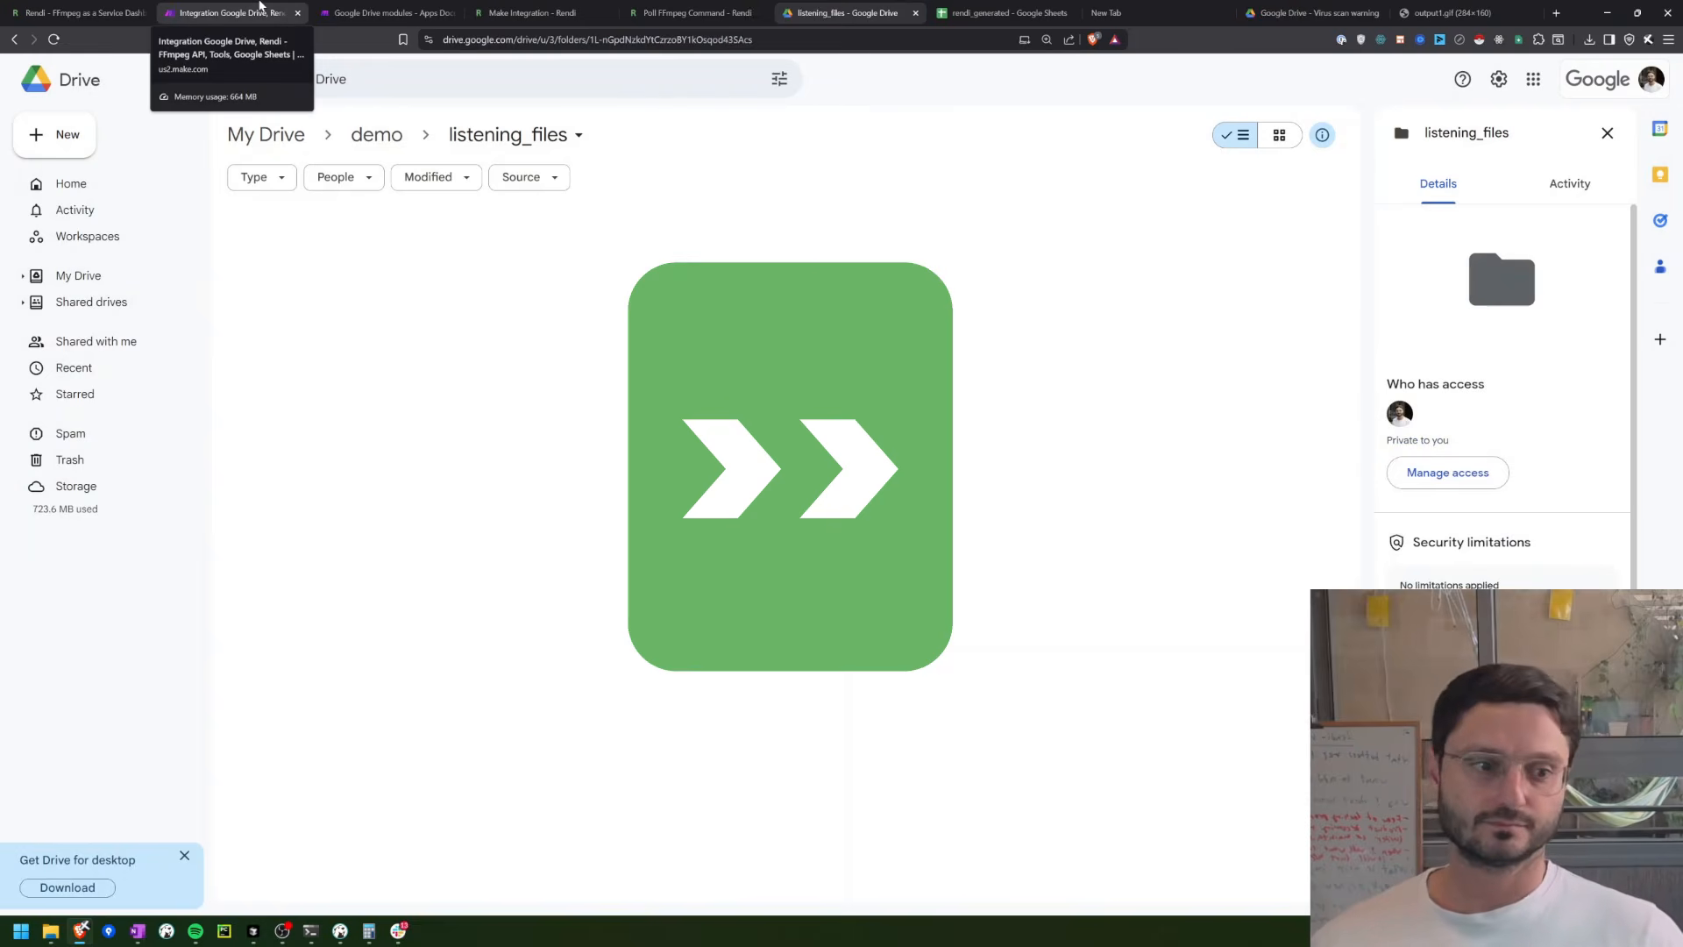
Step: Switch to Make, run the scenario once and open the operation details of the Get a Share Link module
click(259, 5)
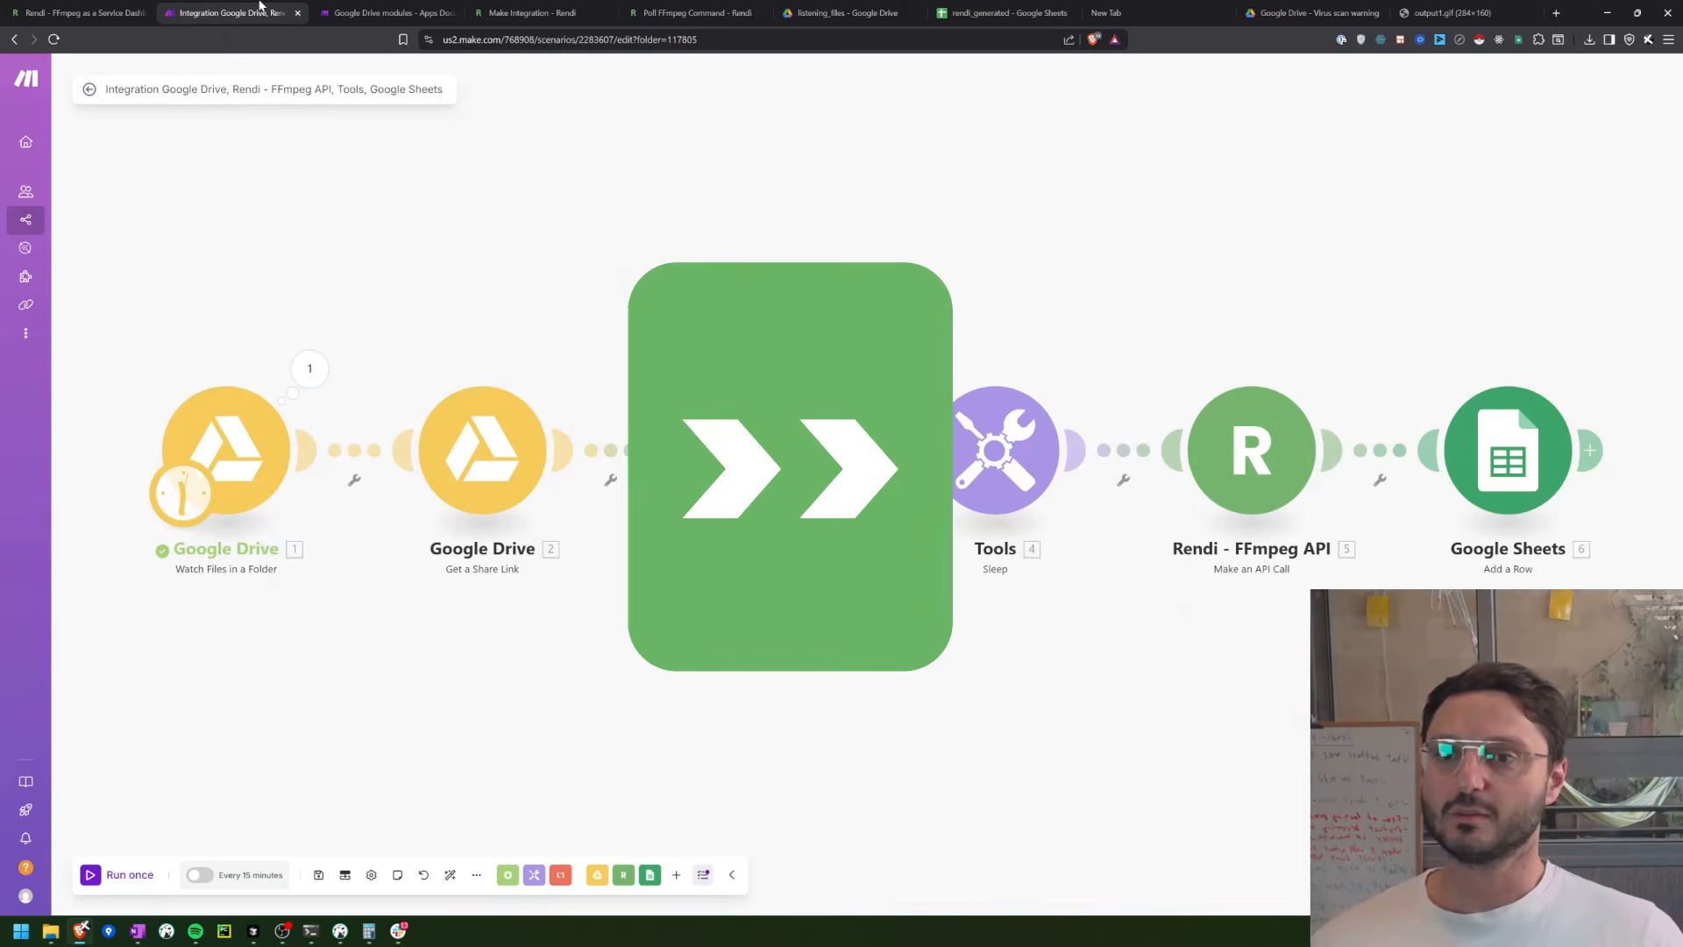
click(113, 881)
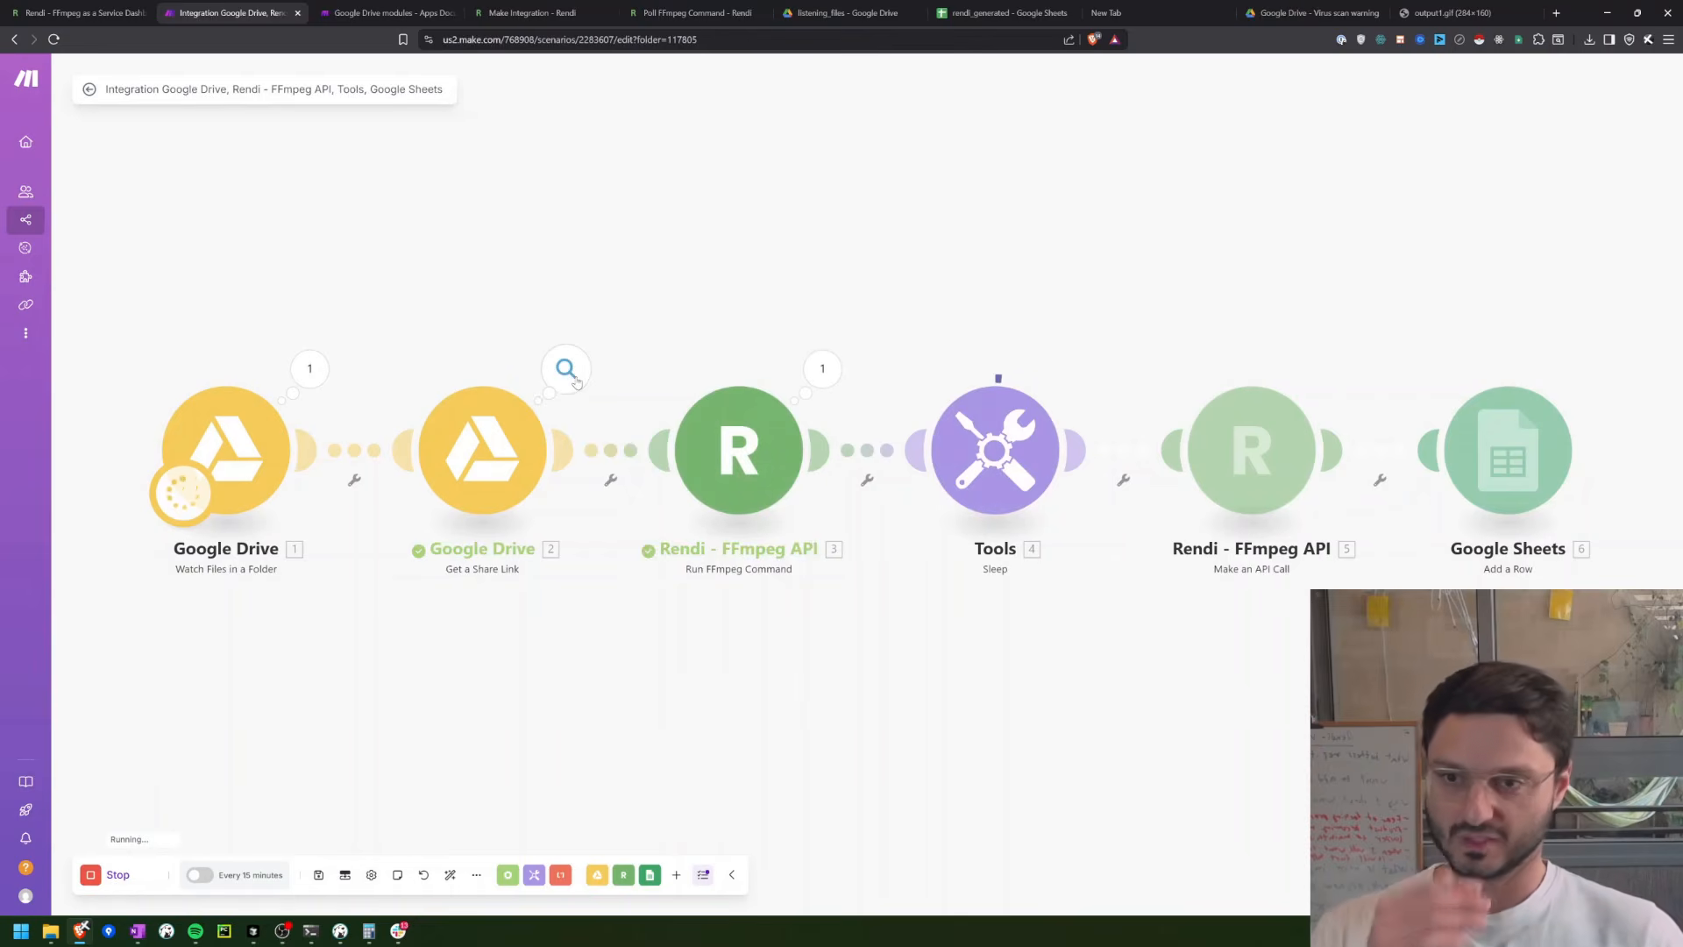
click(566, 369)
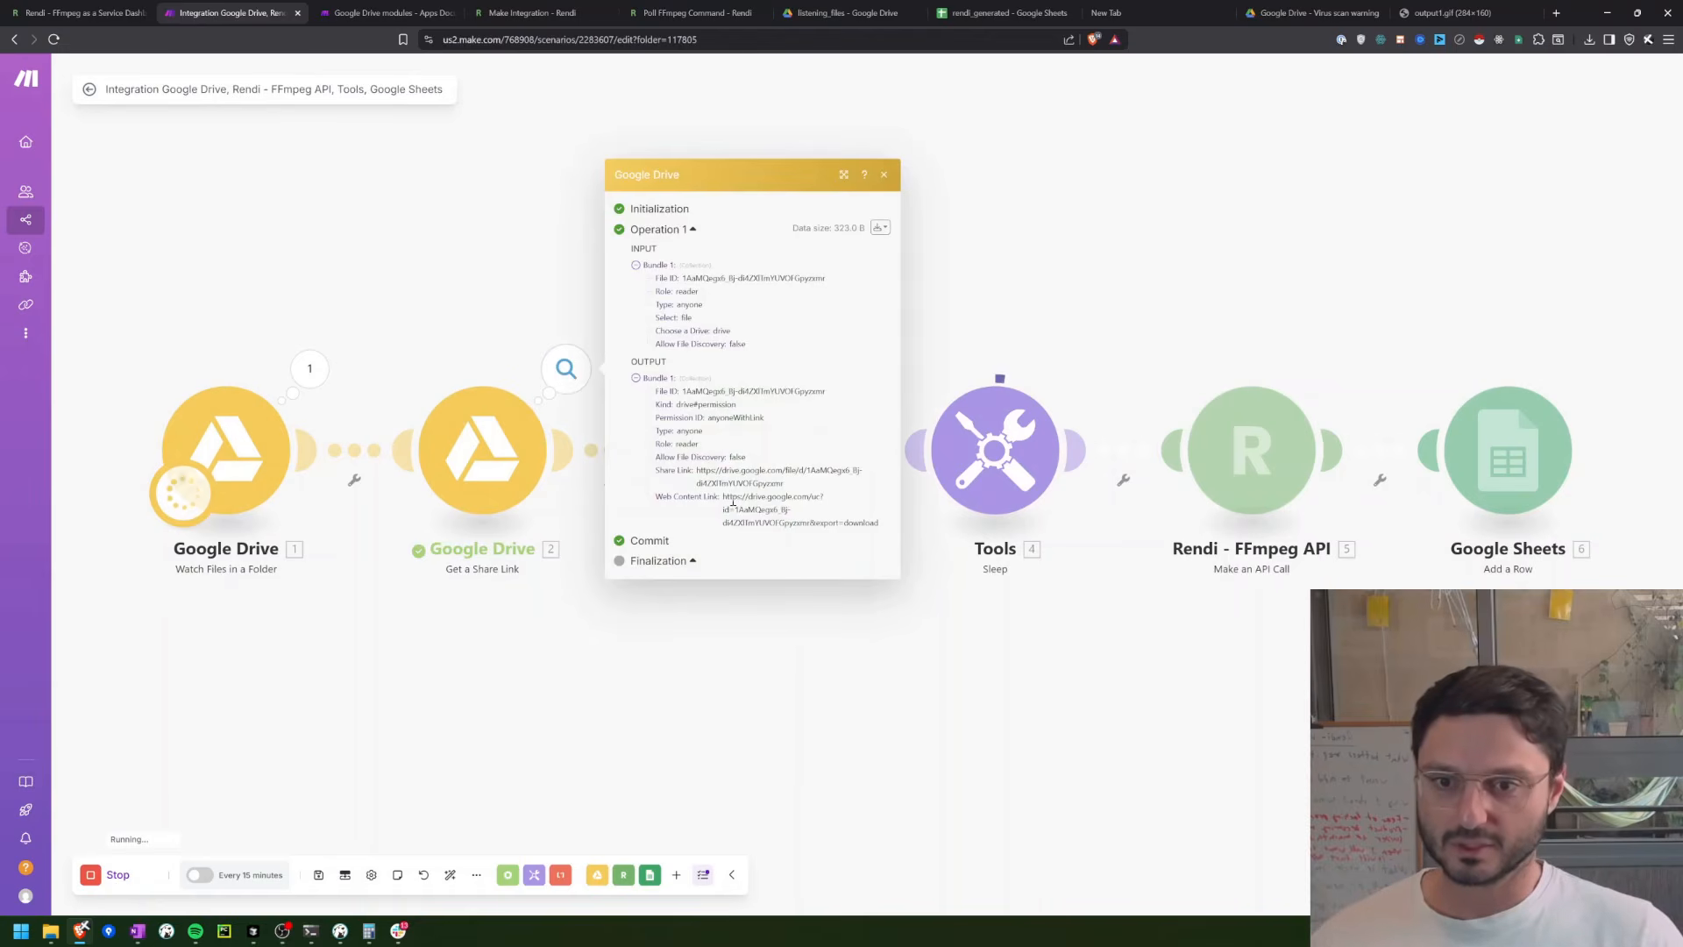
Step: Copy the Share Link from the Get a Share Link output and open it in a new browser tab
drag(799, 489, 686, 472)
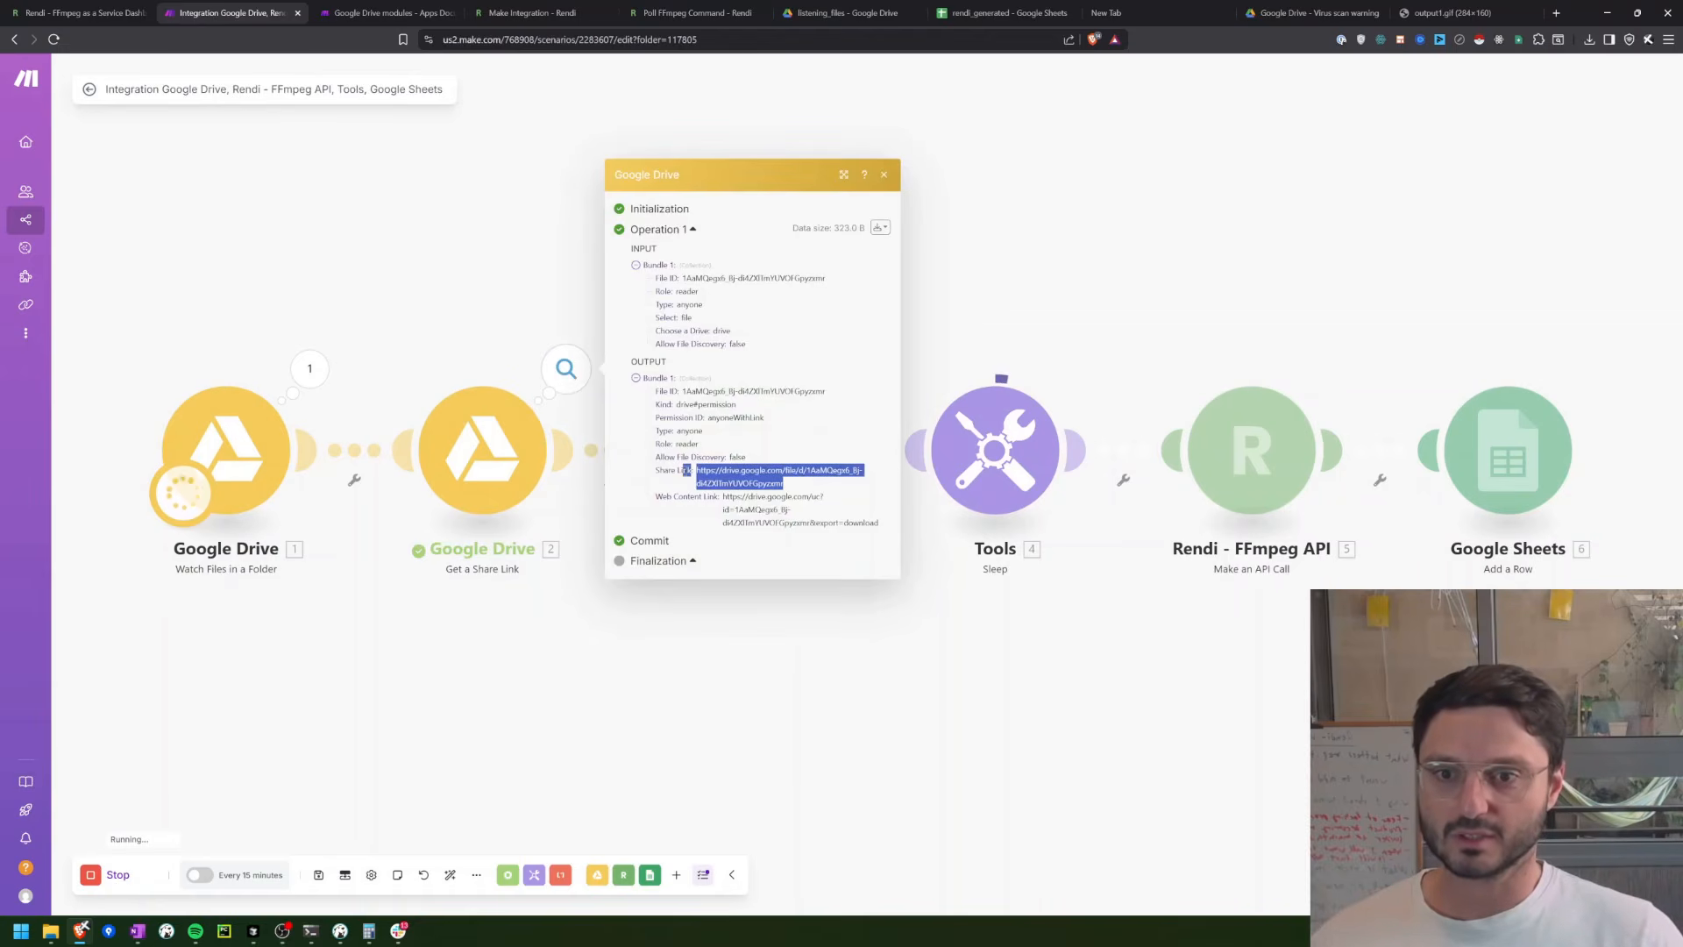
click(812, 498)
drag(806, 488, 703, 470)
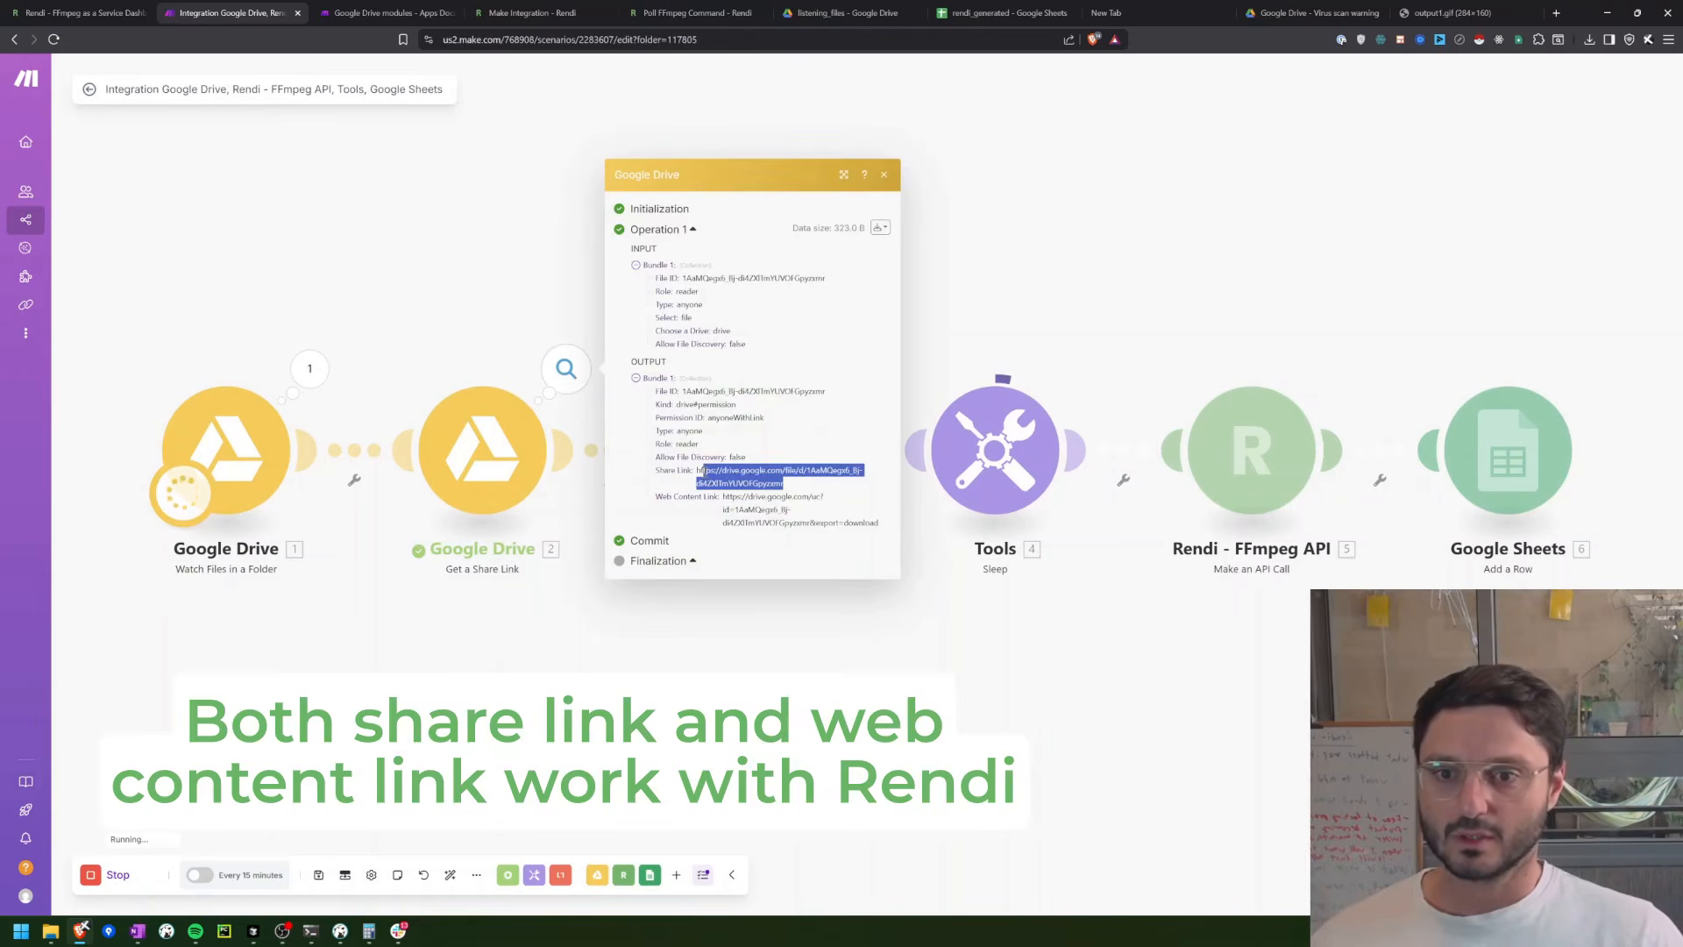
key(ctrl+c)
key(ctrl+t)
key(ctrl+v)
key(Return)
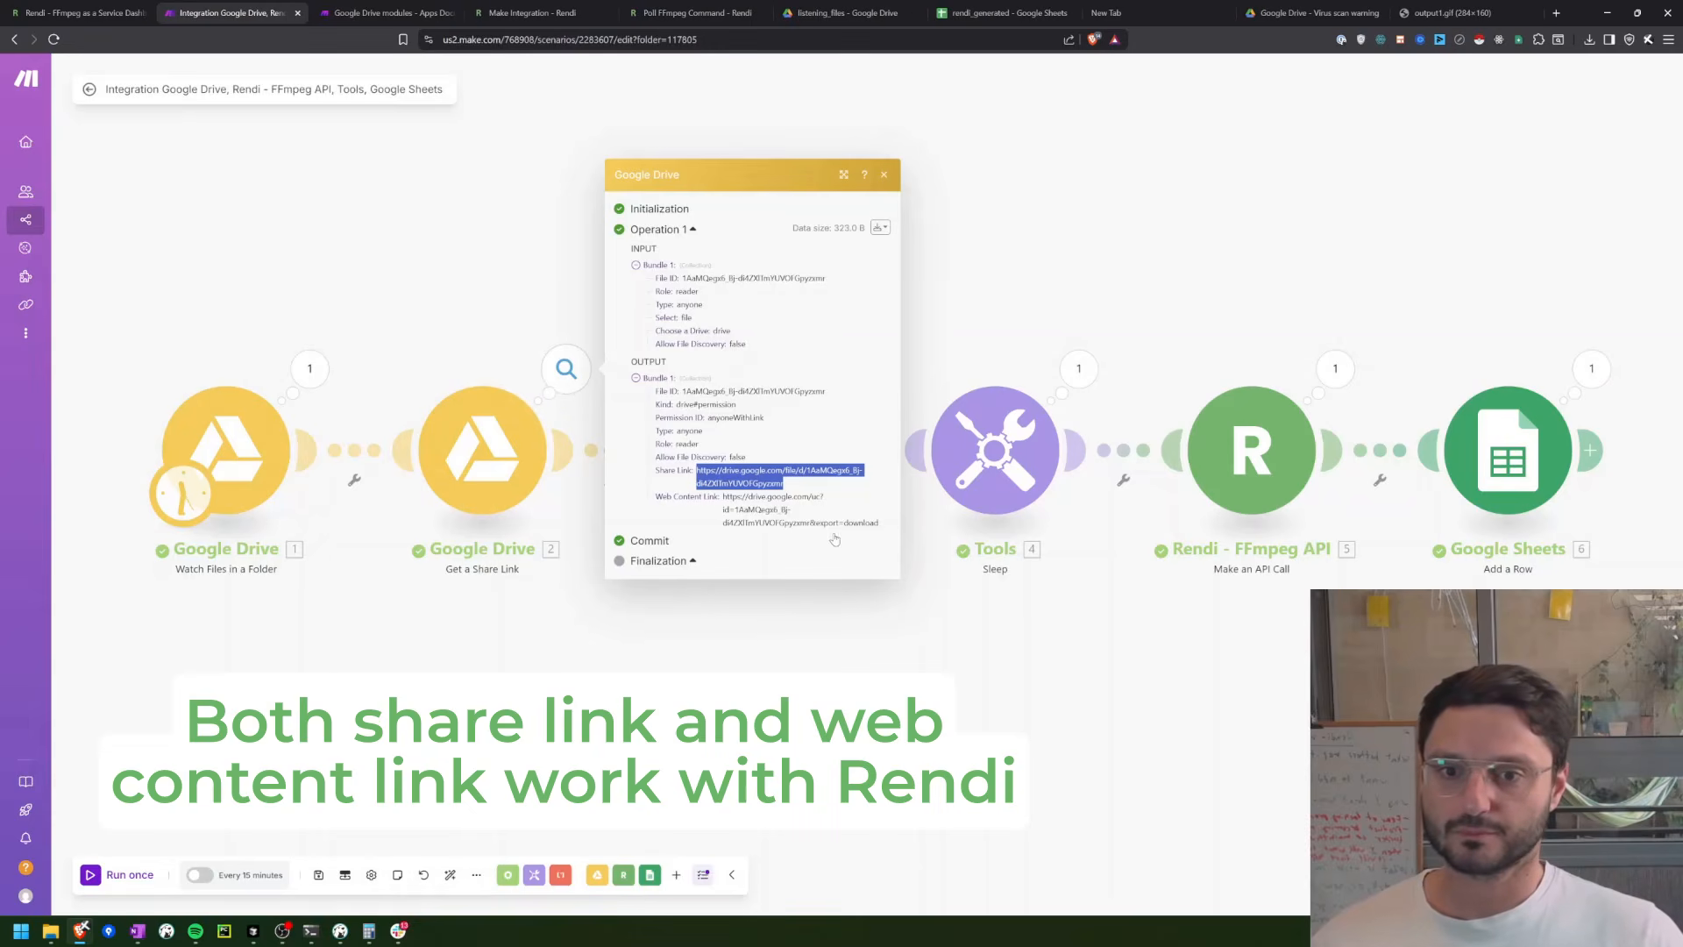
Step: Copy the Web Content Link from the same output, open it in a new browser tab and close that tab
drag(881, 524, 727, 497)
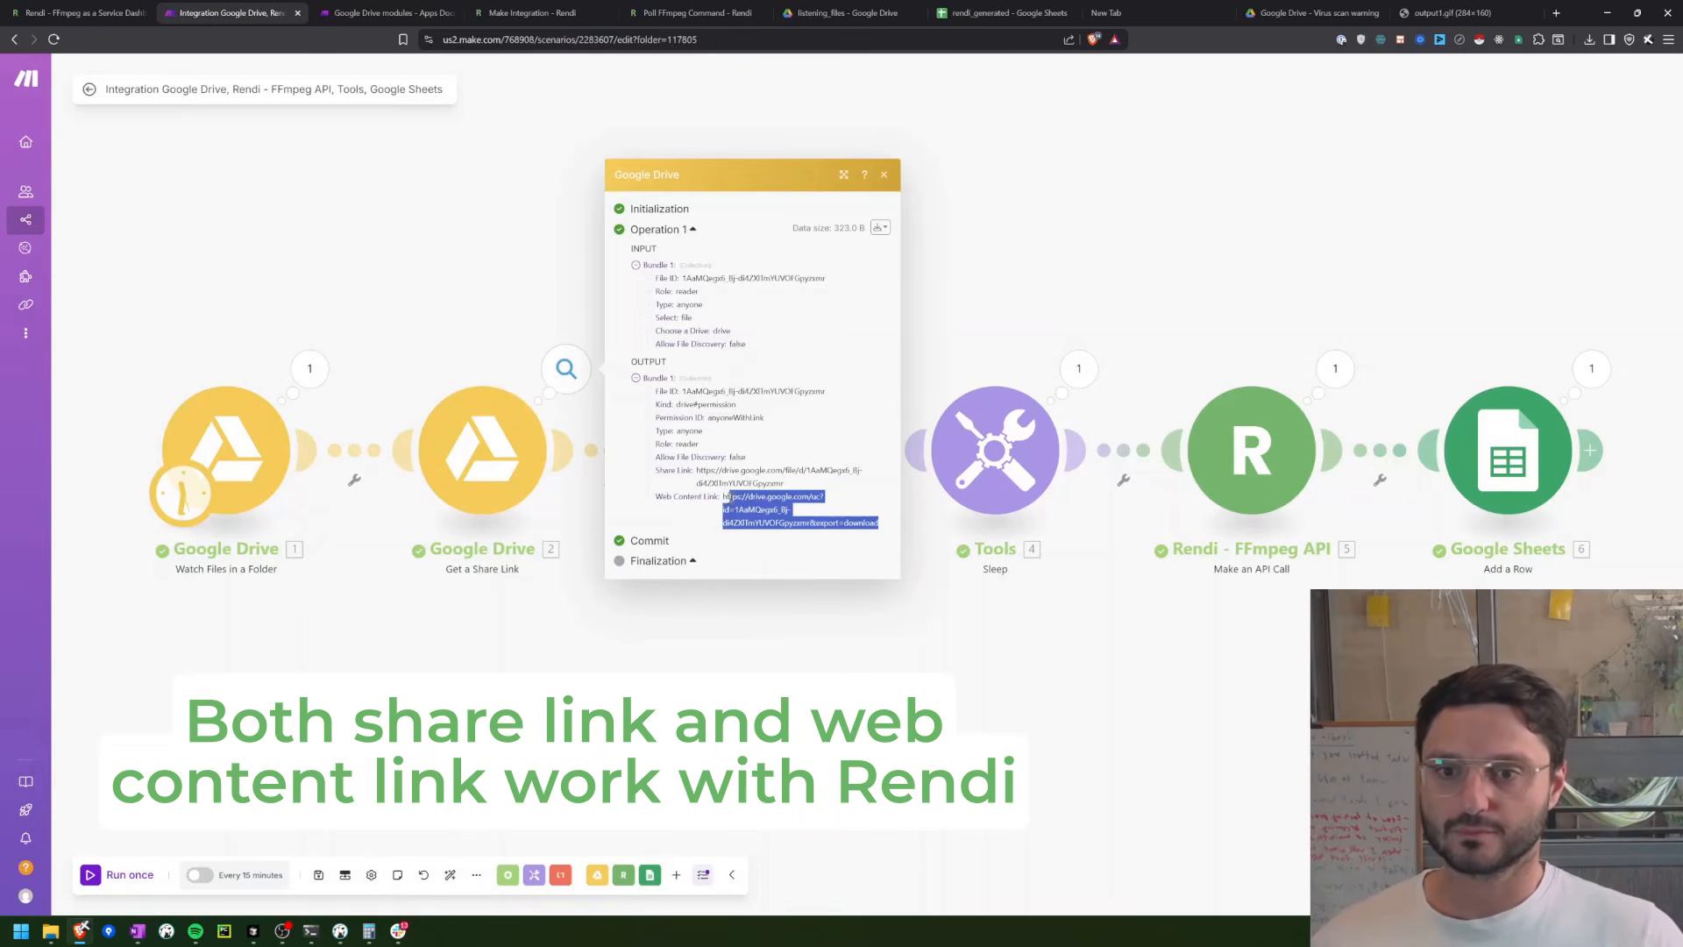
key(ctrl+c)
key(ctrl+t)
key(ctrl+v)
key(Return)
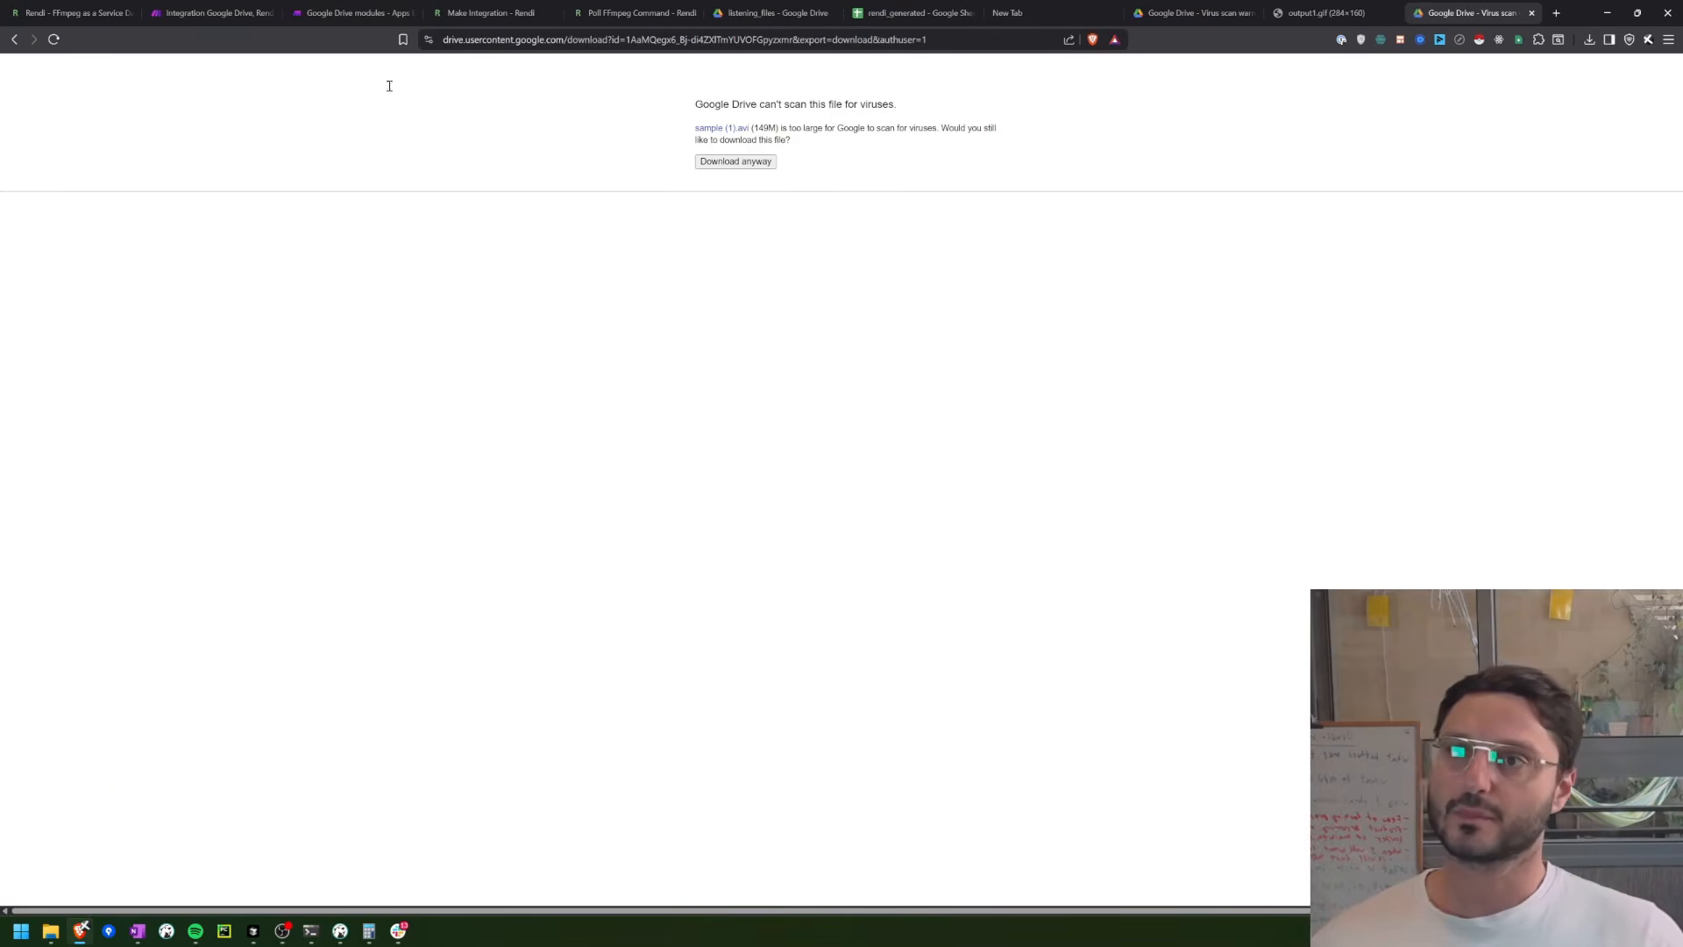
key(ctrl+w)
Step: Close the share link details and examine the response Body of the Make an API Call operation
click(880, 700)
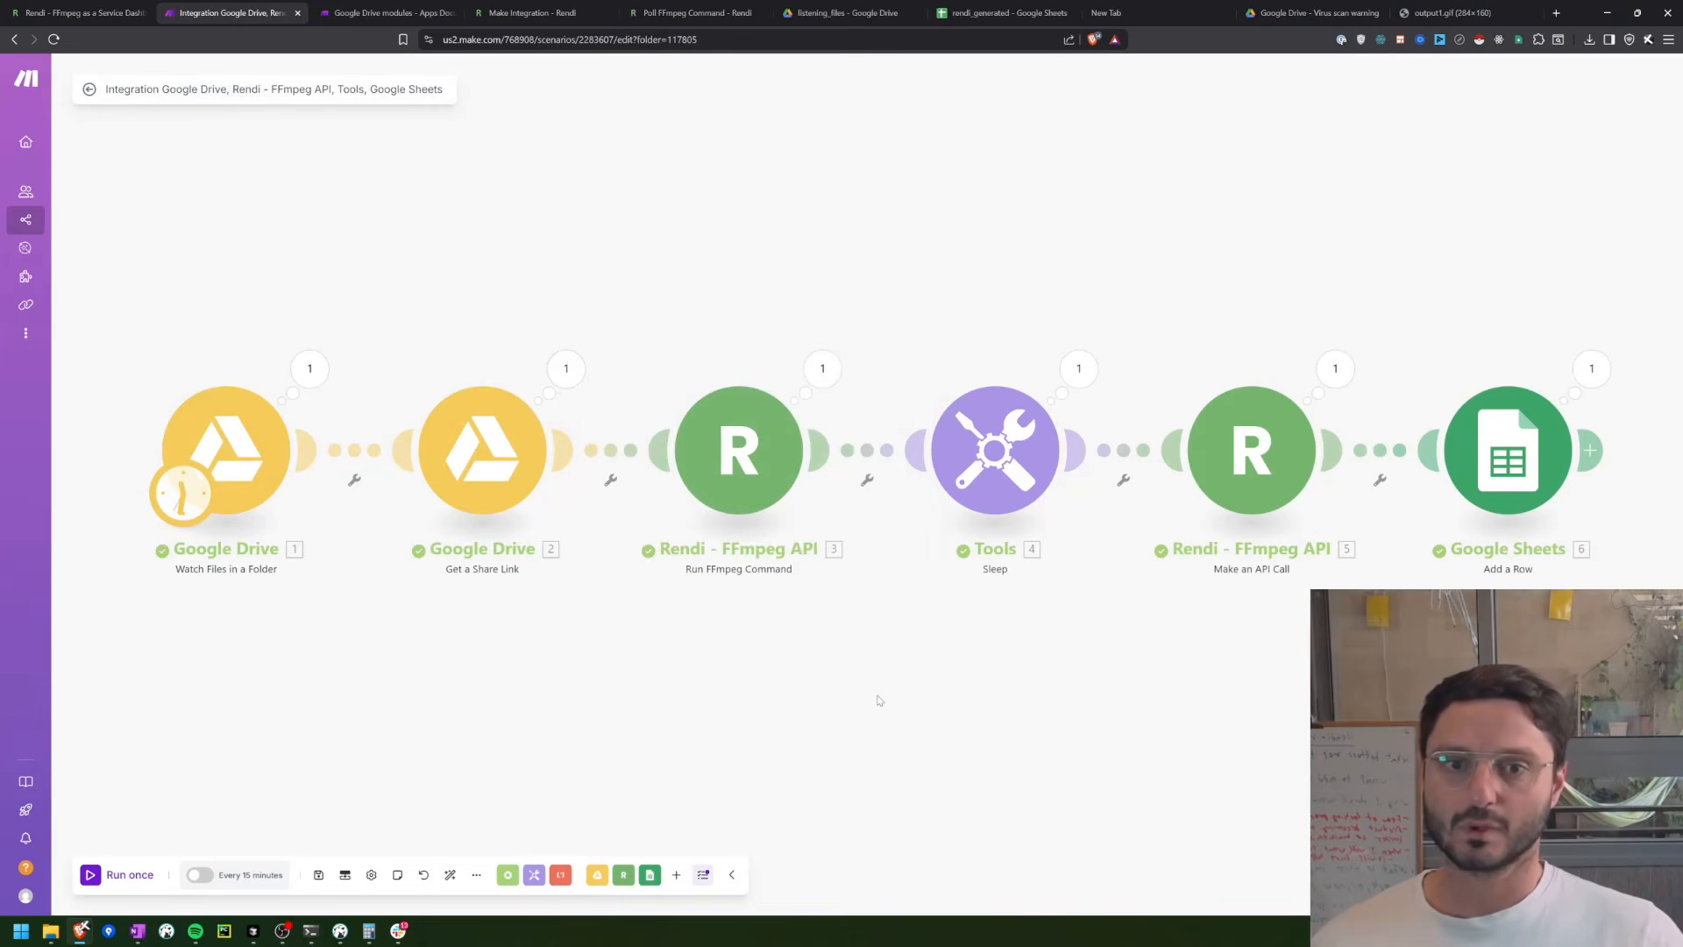
click(1336, 369)
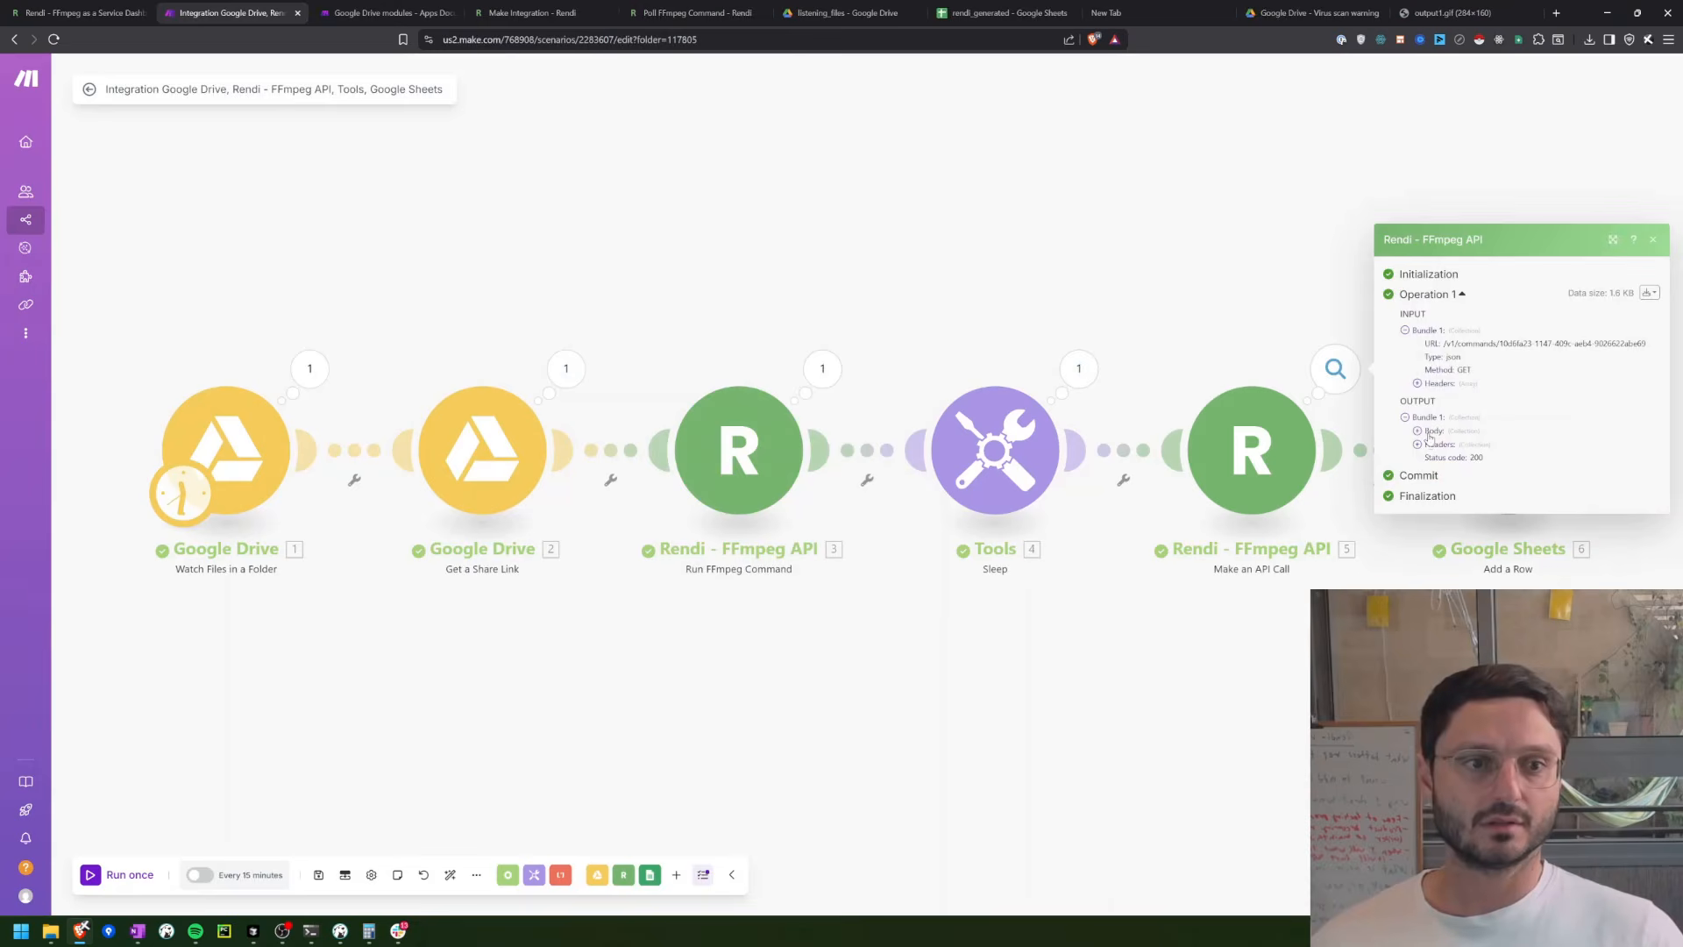
click(1429, 433)
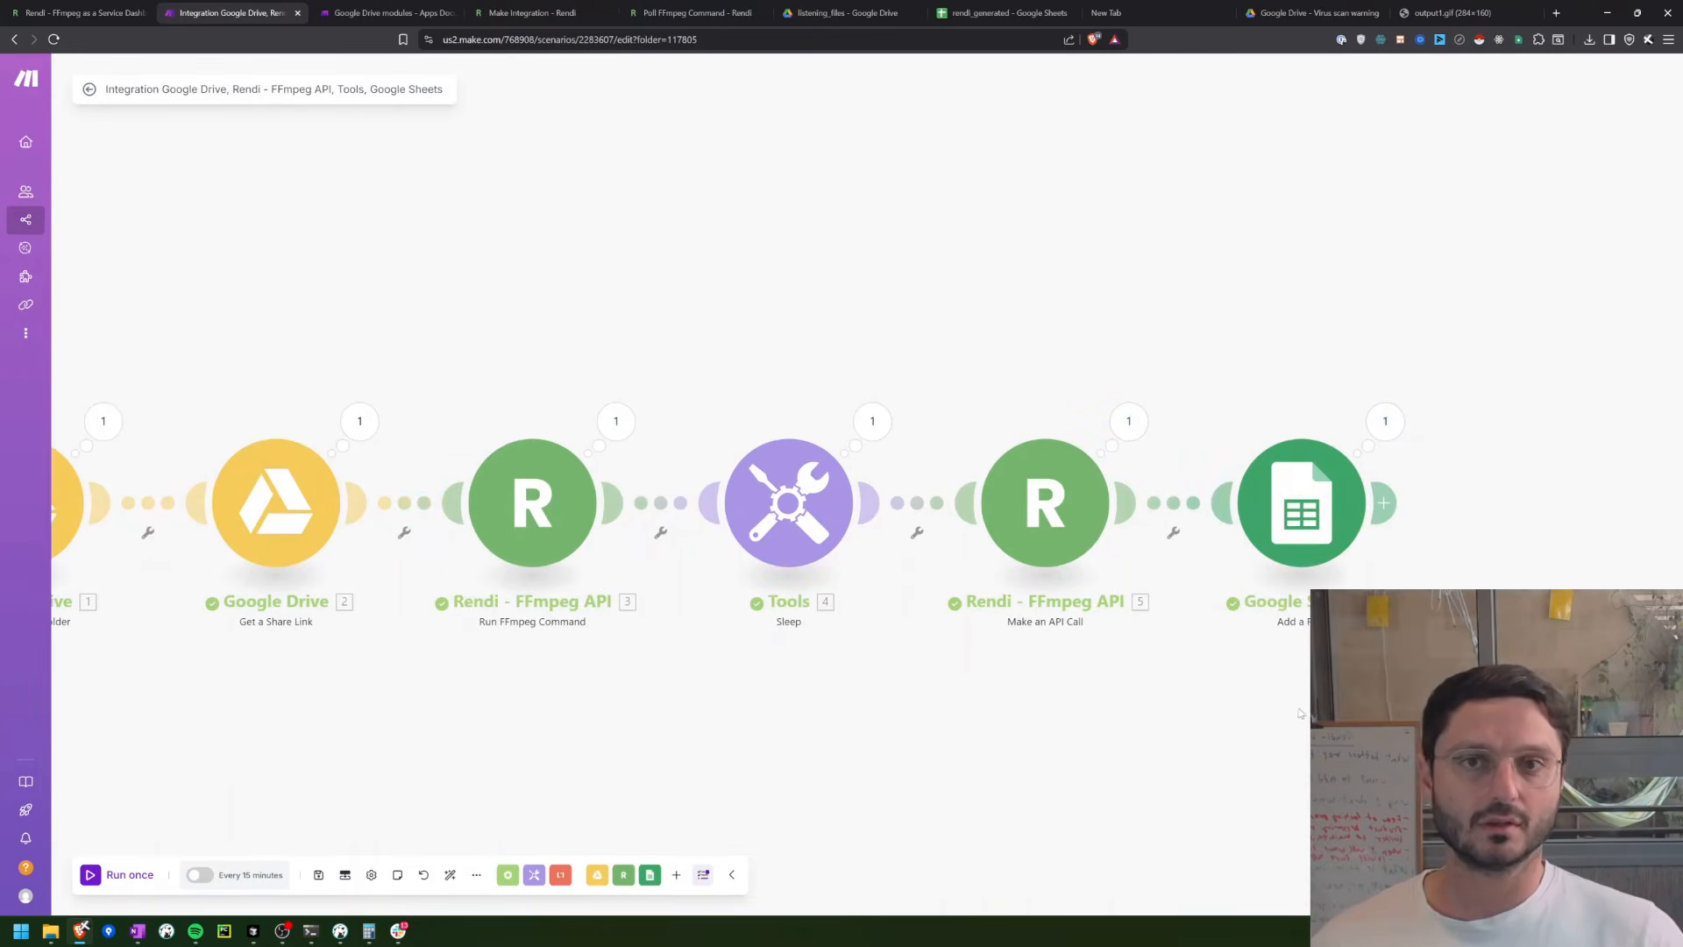
Step: Check the new storage URL and file_id row in rendi_generated, open its output1.gif link, and return to the Make scenario
click(1002, 12)
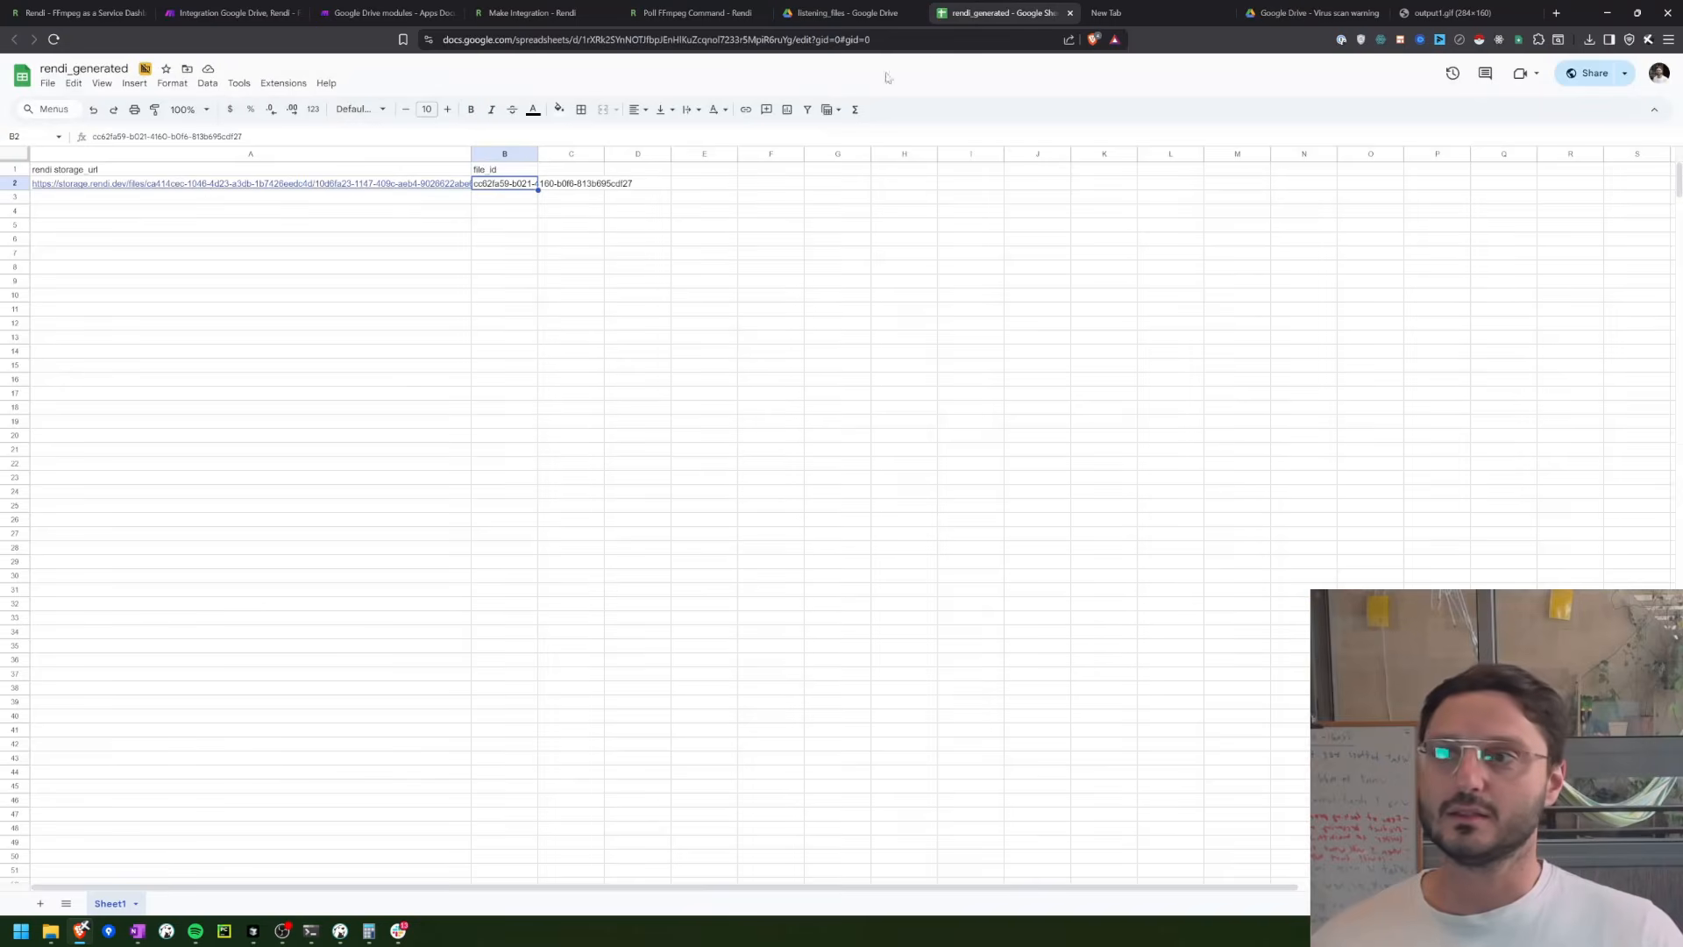
click(206, 170)
click(211, 190)
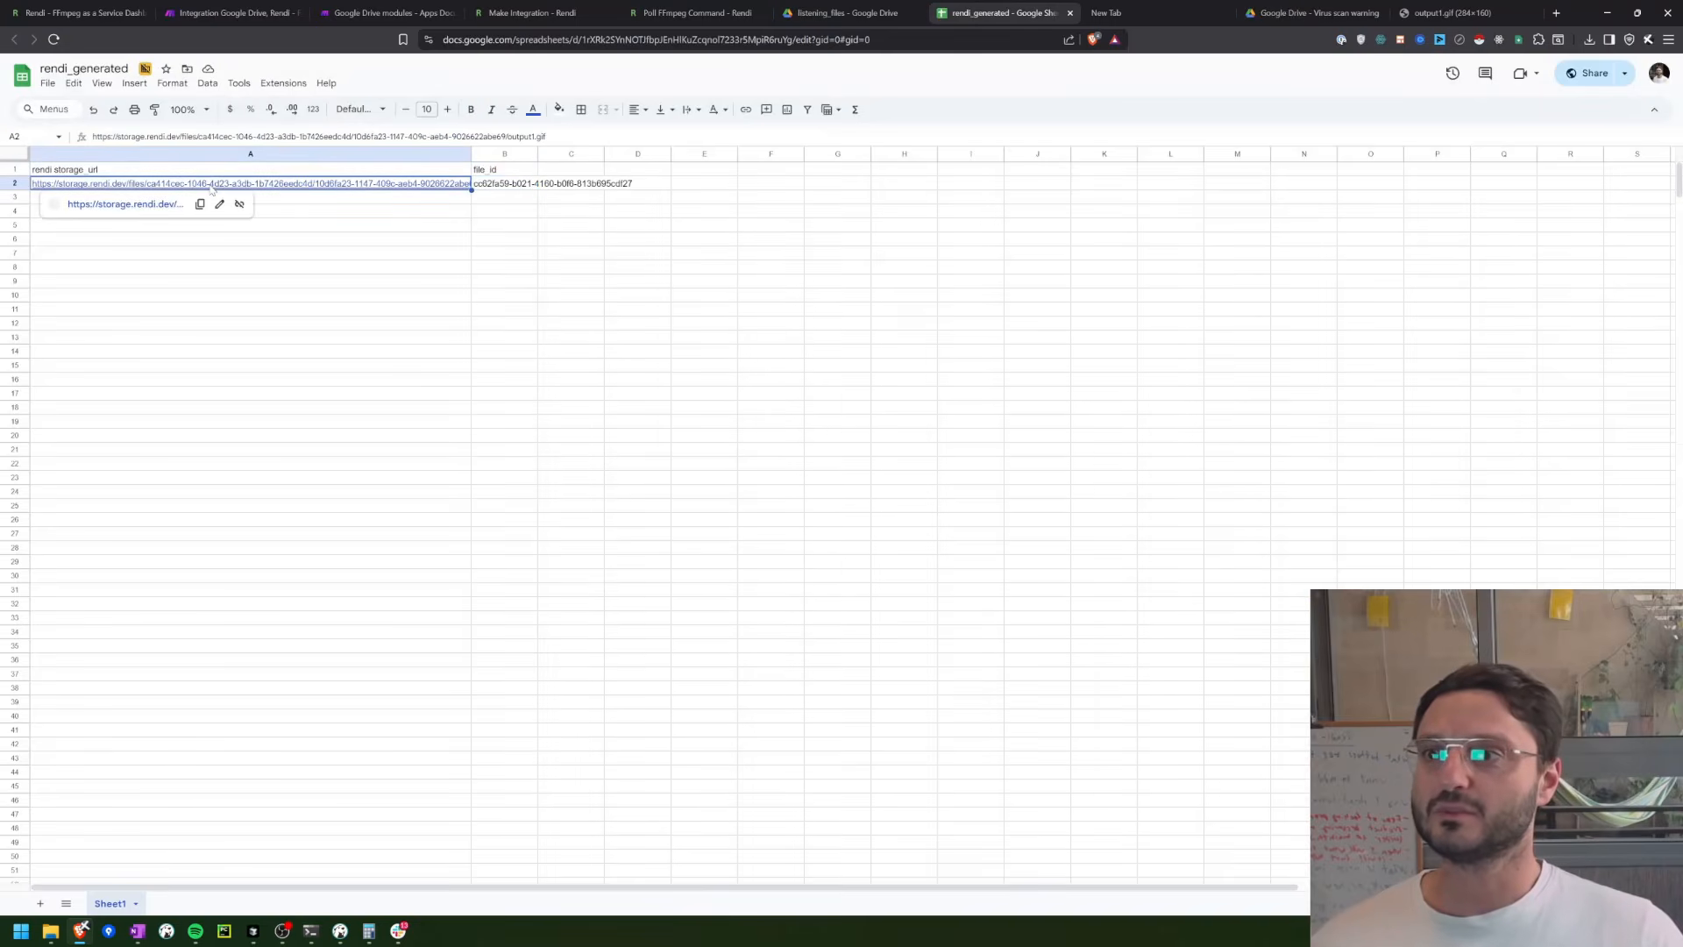
click(502, 184)
click(427, 188)
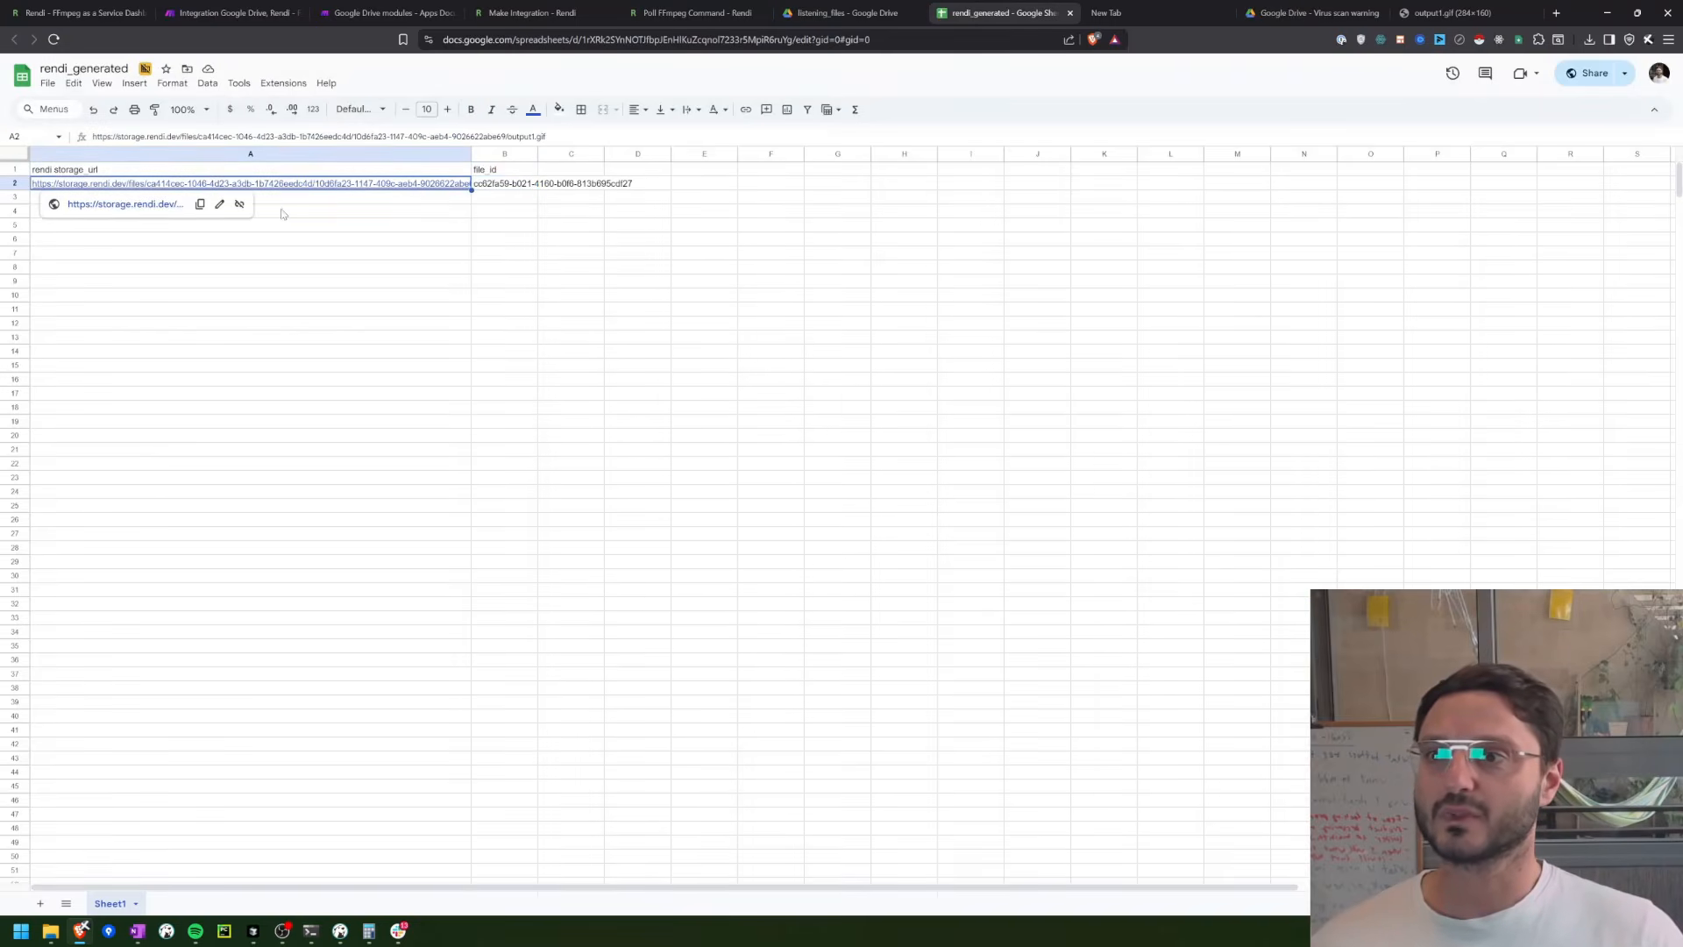
click(286, 184)
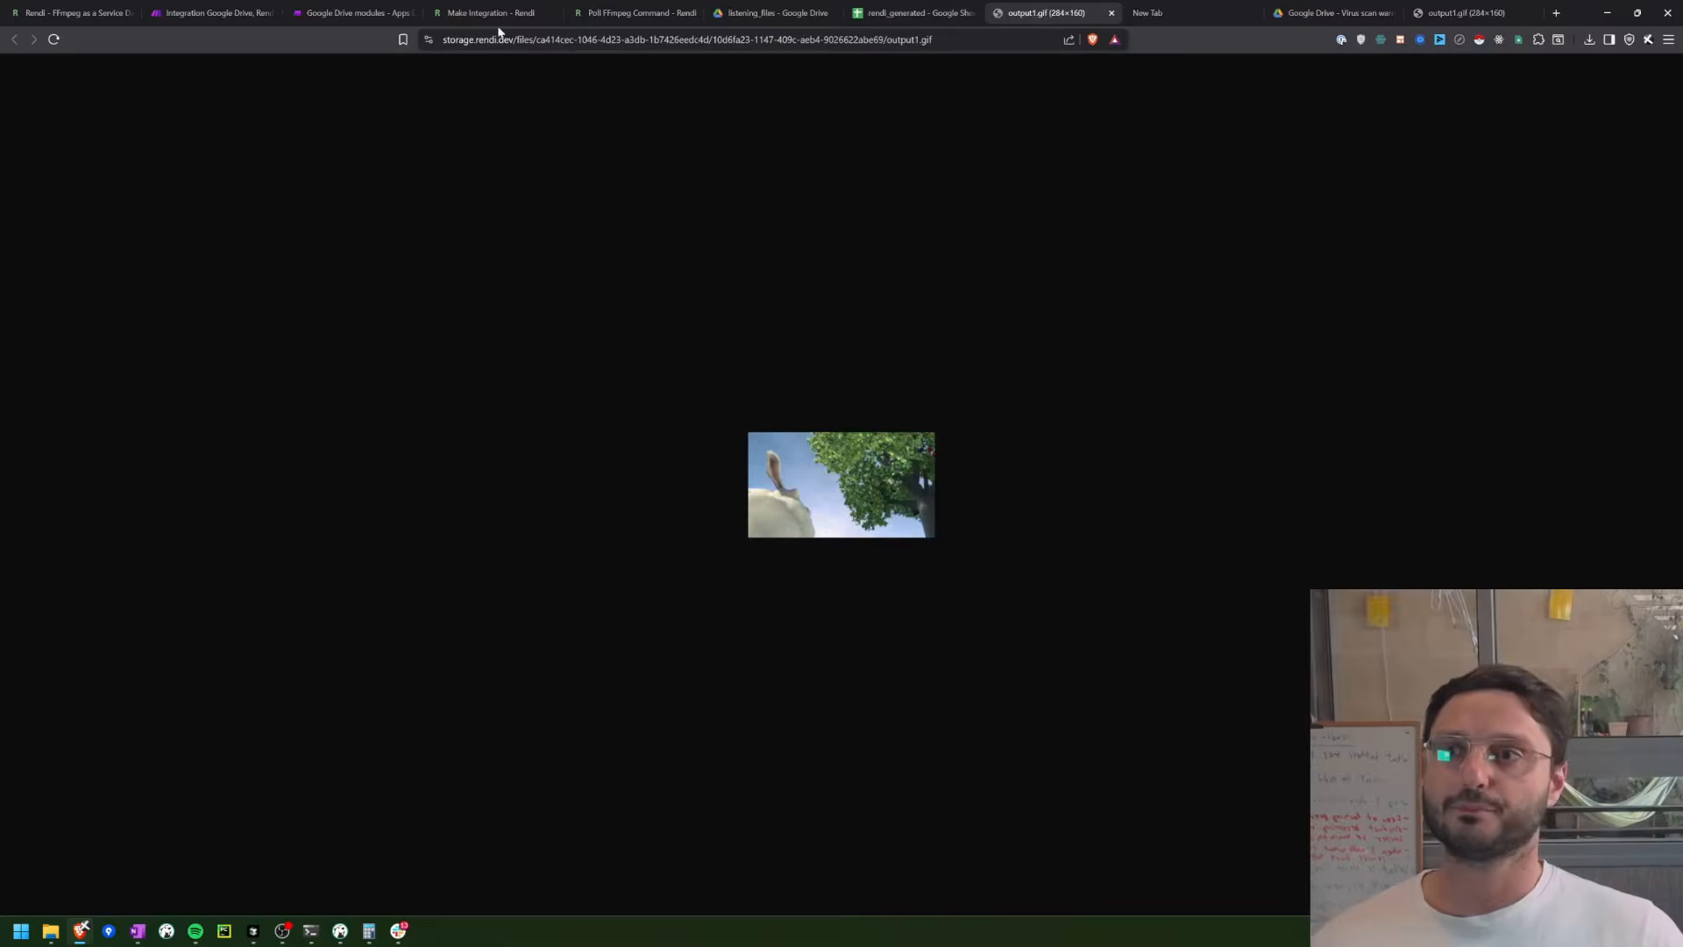
click(210, 13)
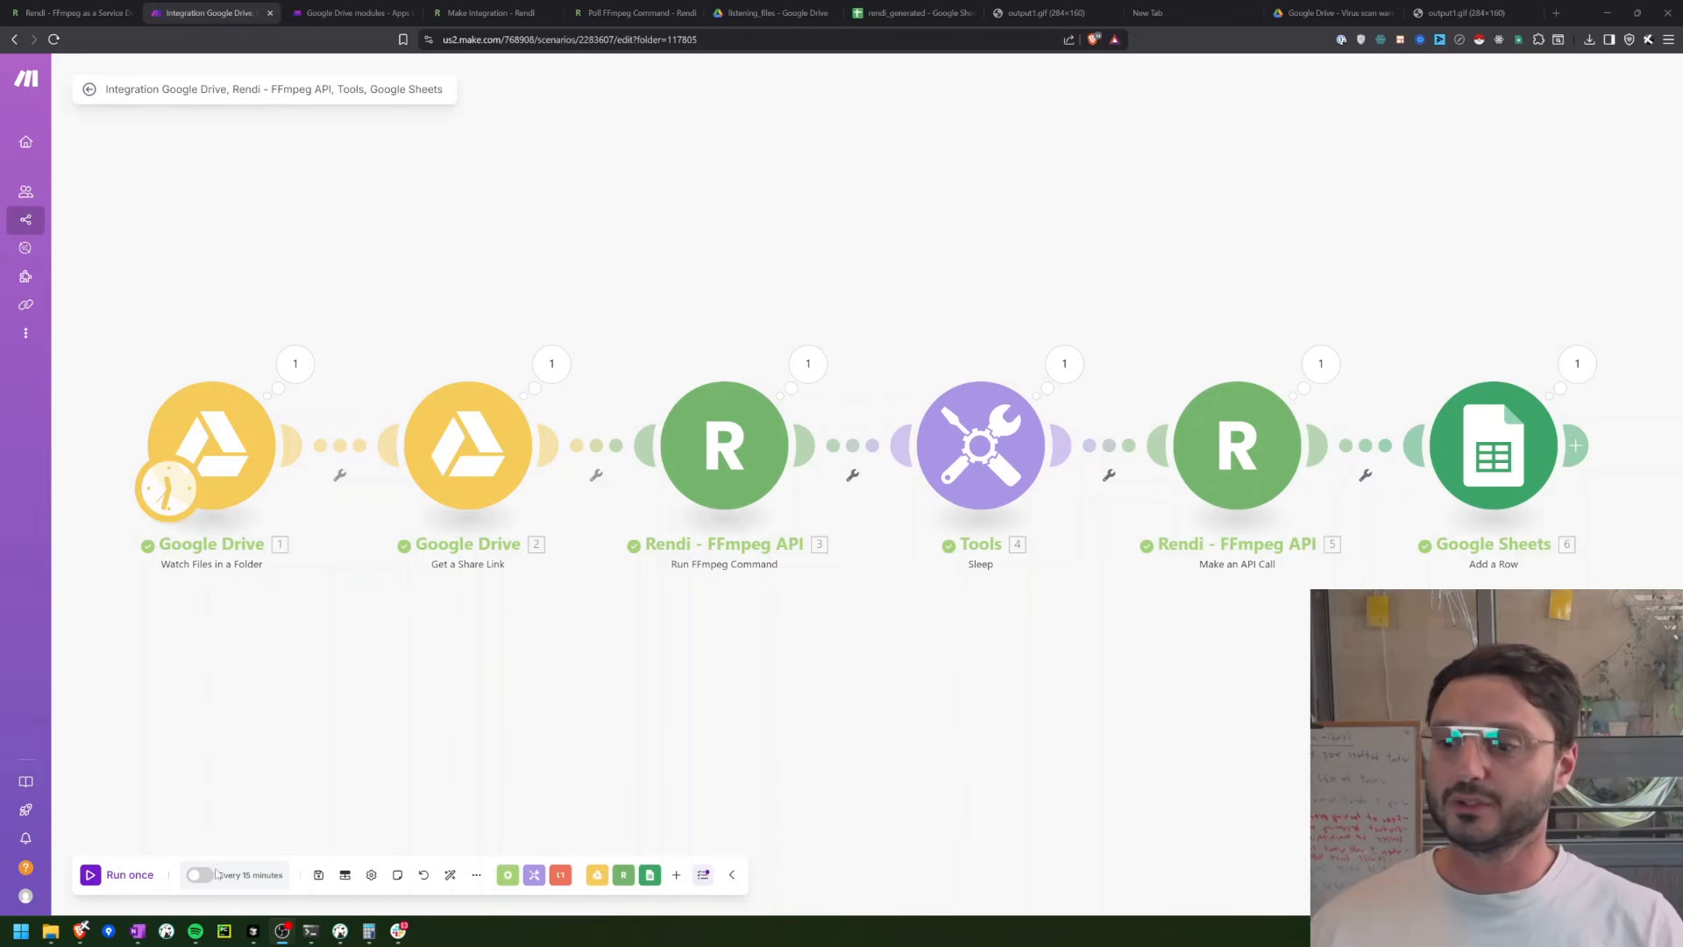
Step: Schedule the scenario to run at regular intervals of 1 minute, activate it, and return to its overview page
click(248, 875)
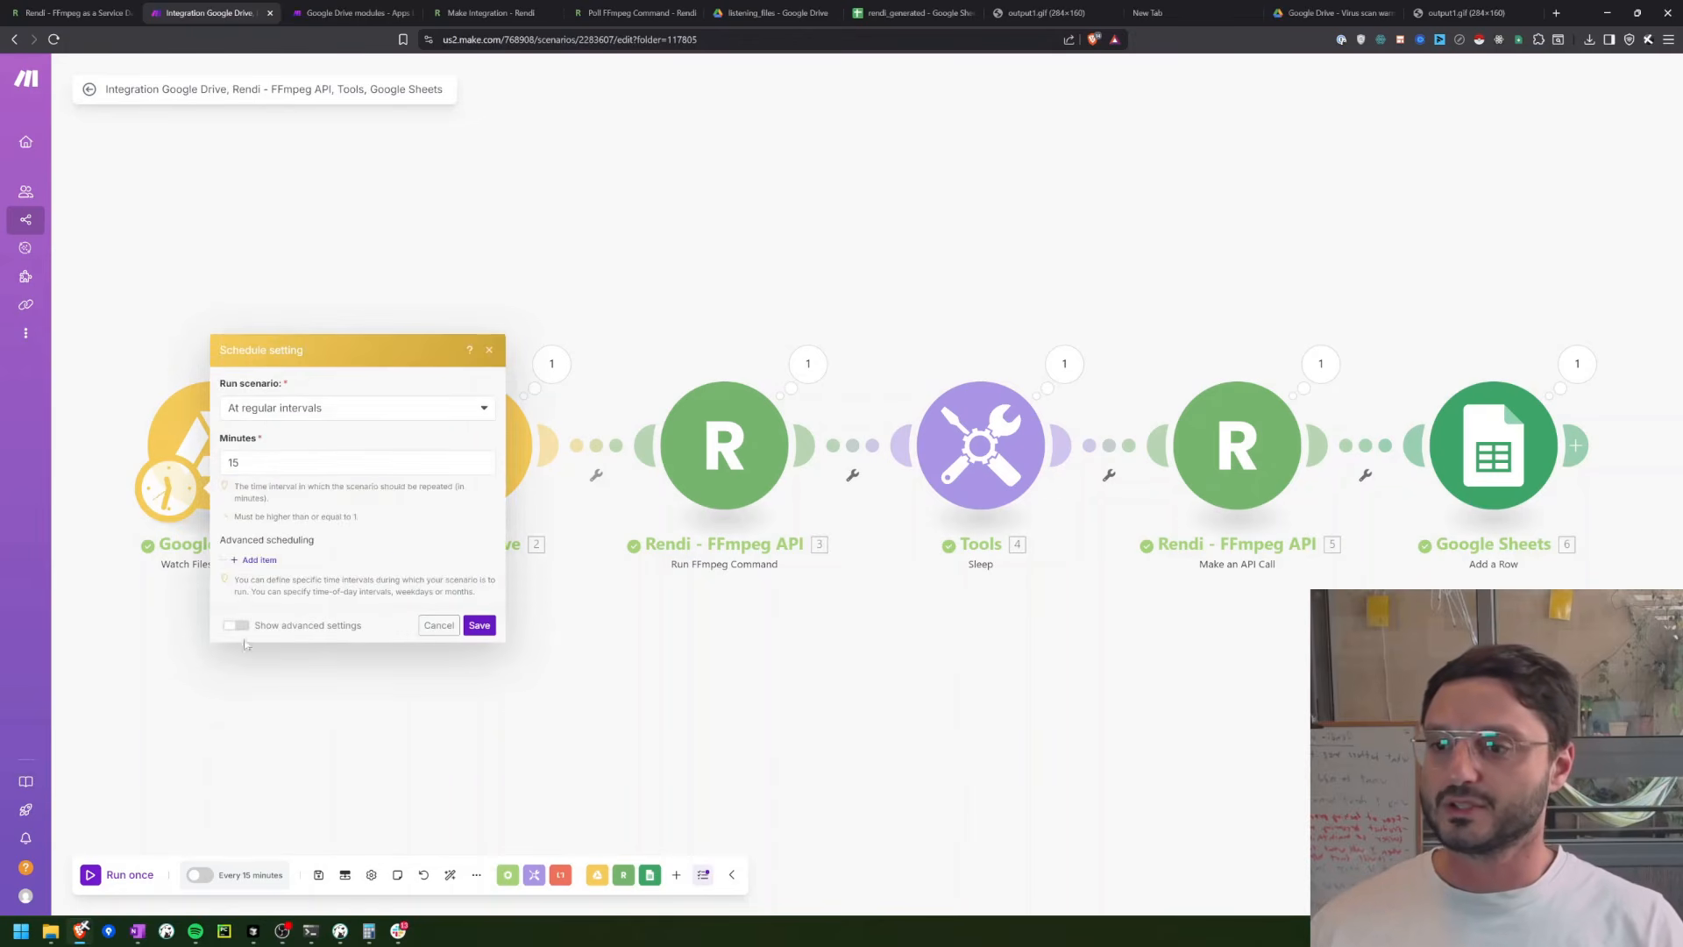
click(180, 459)
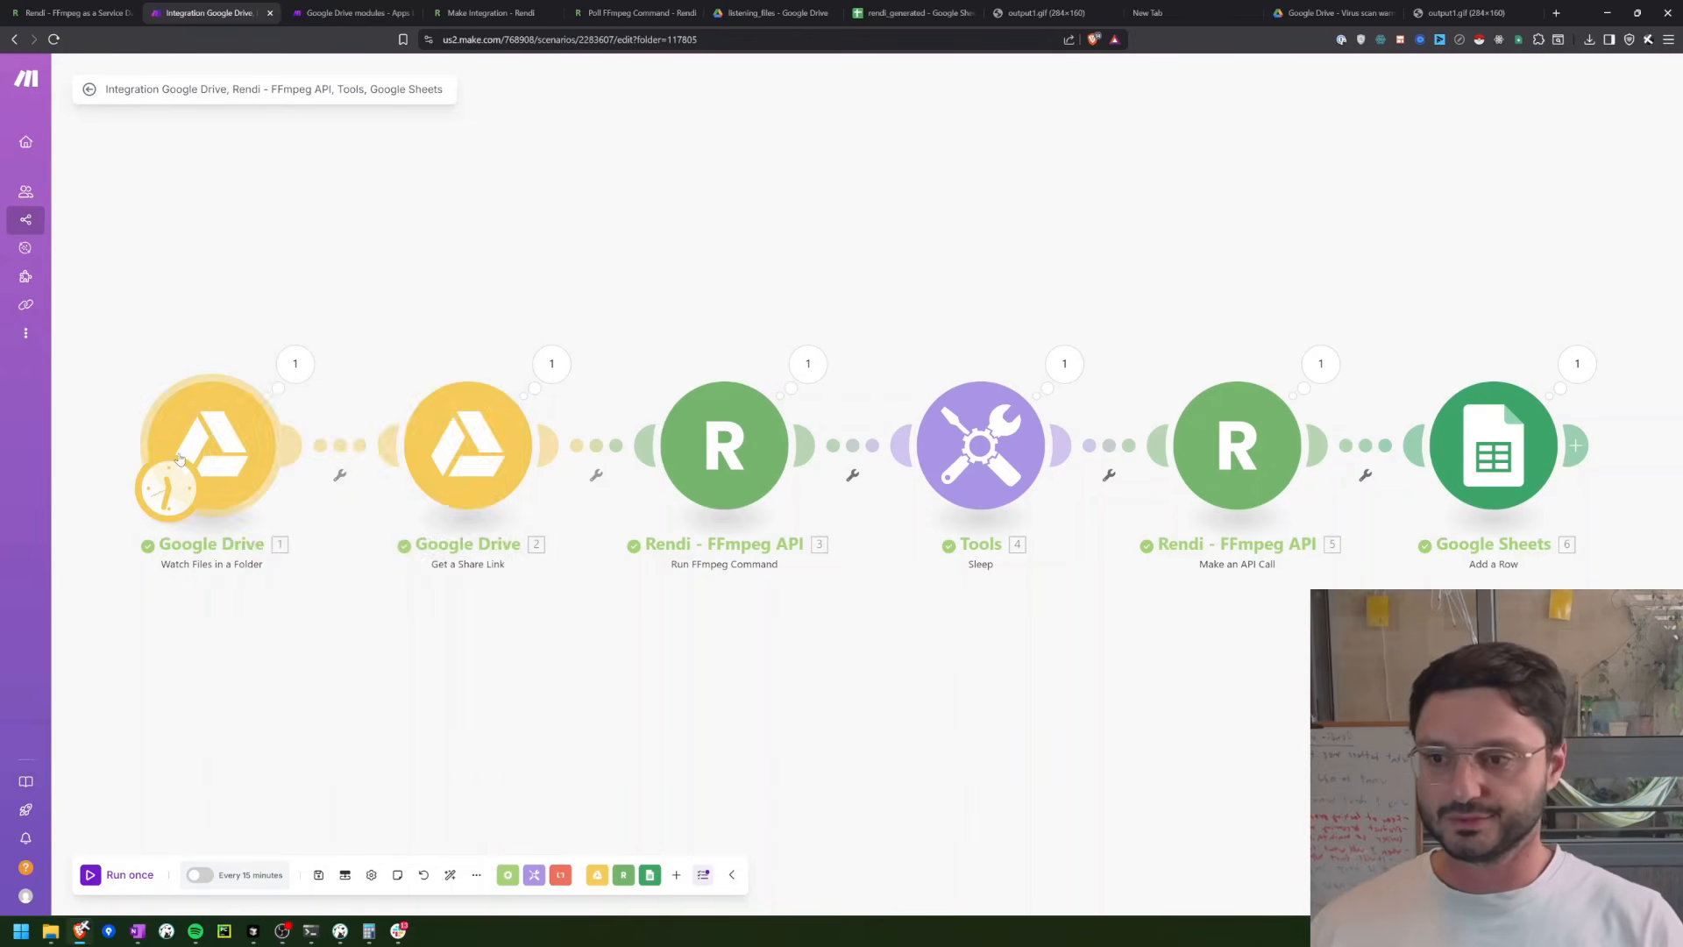
click(247, 875)
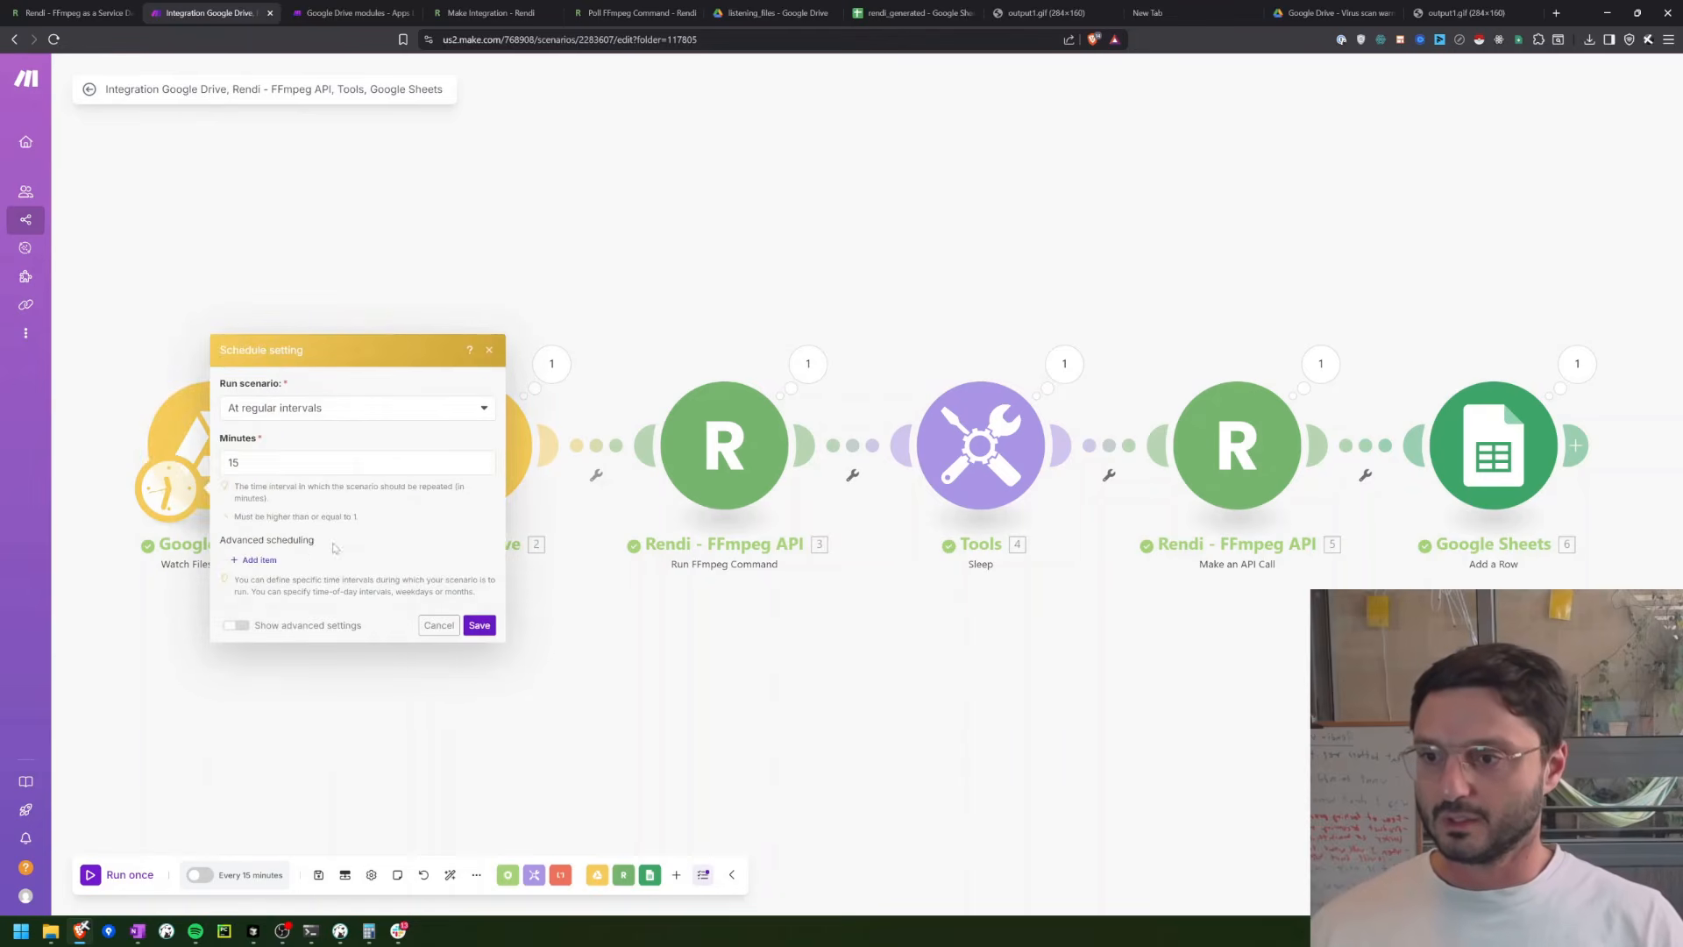
double_click(275, 463)
text(1)
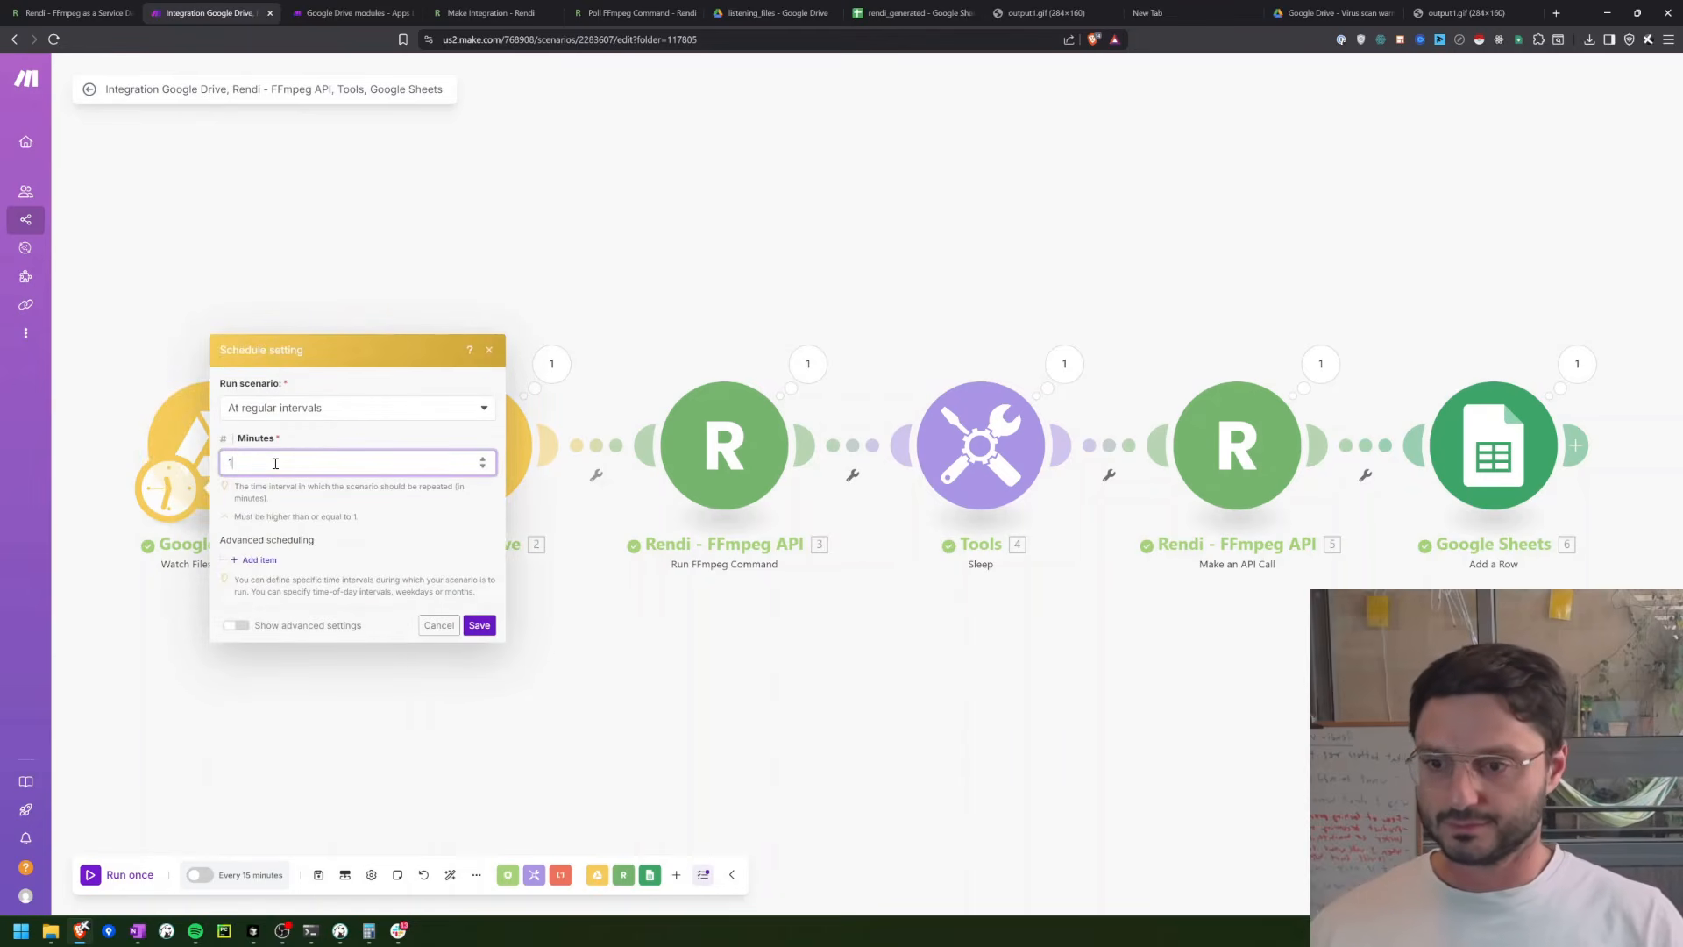
click(489, 626)
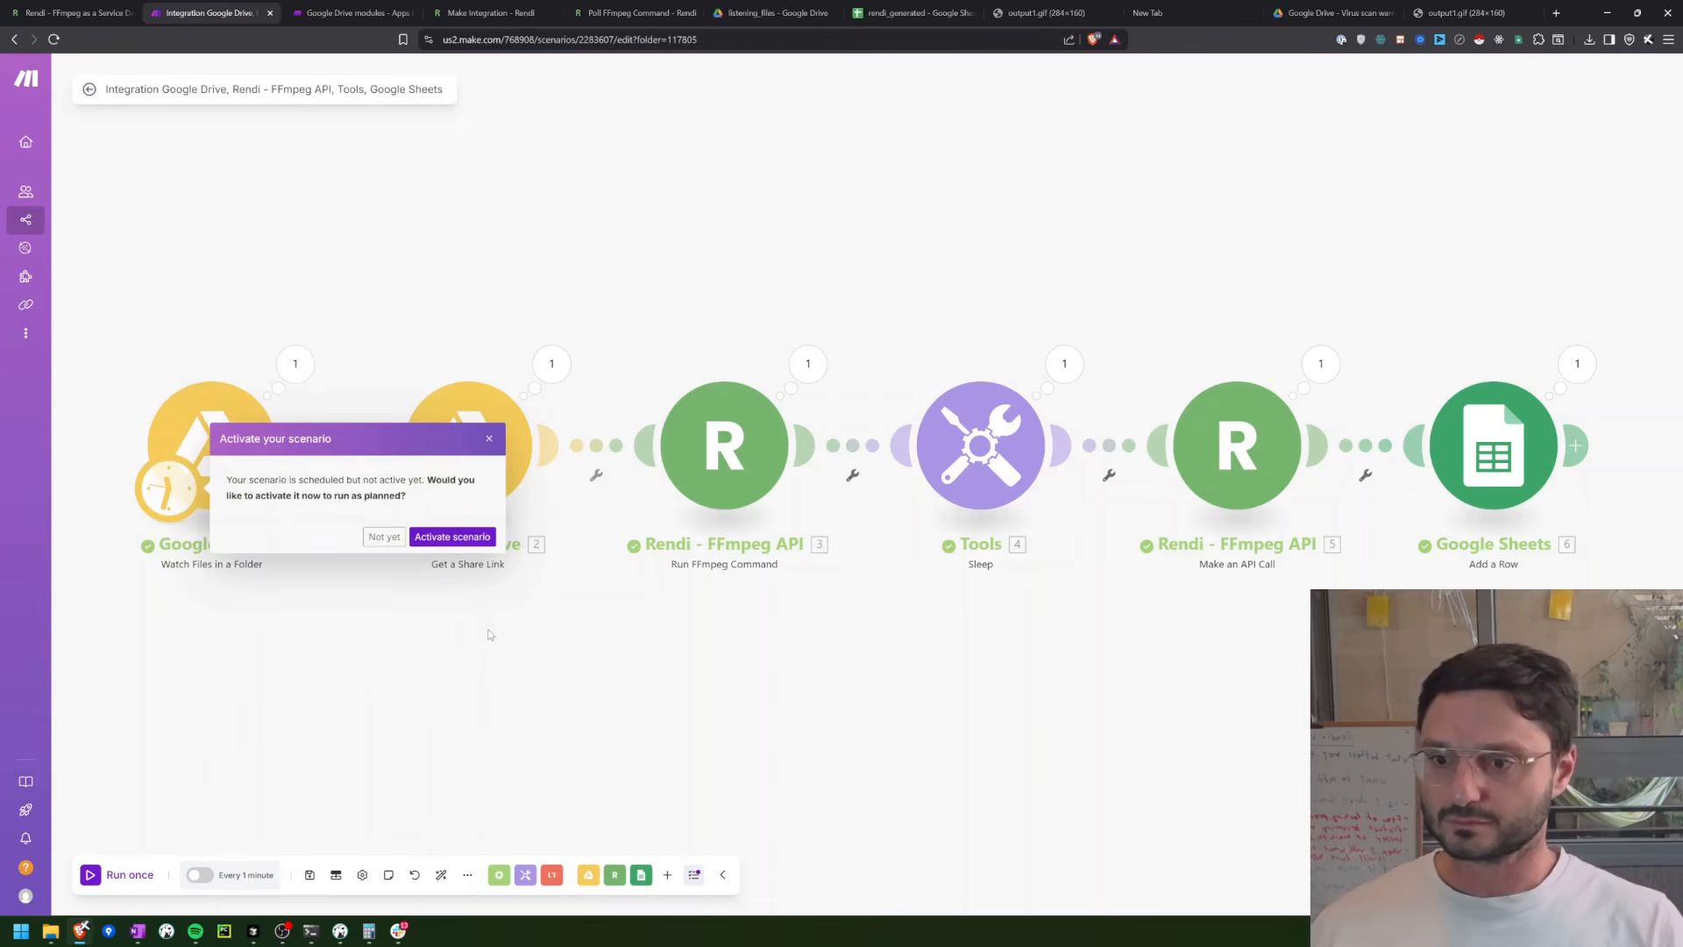
click(430, 538)
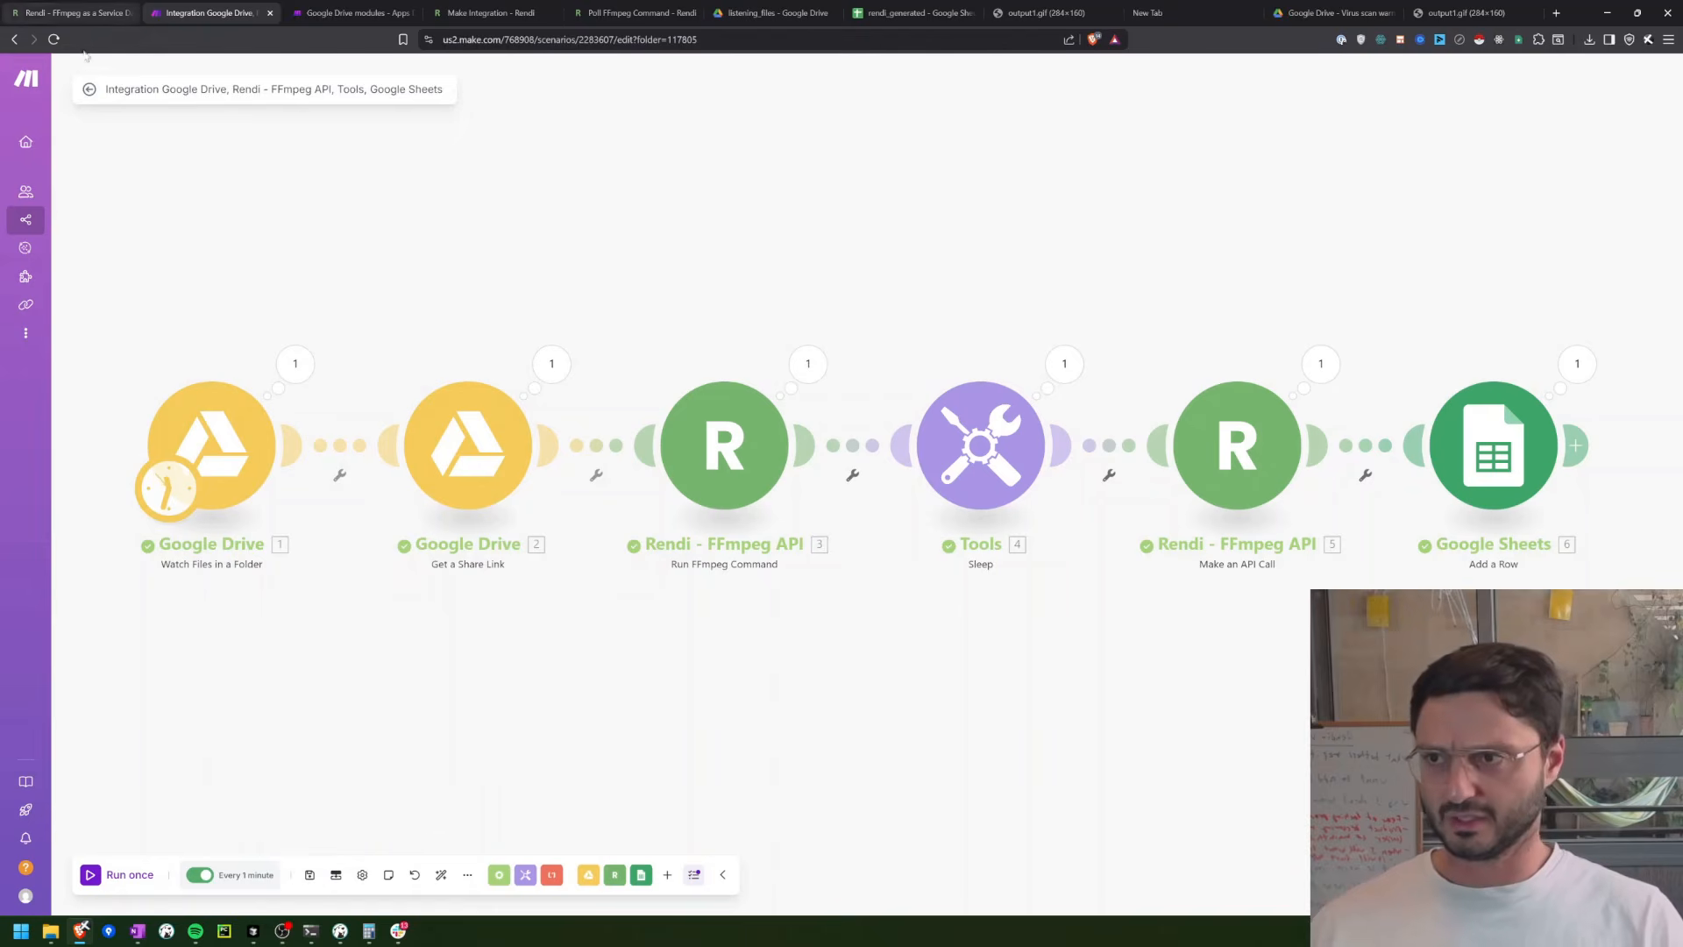
click(88, 91)
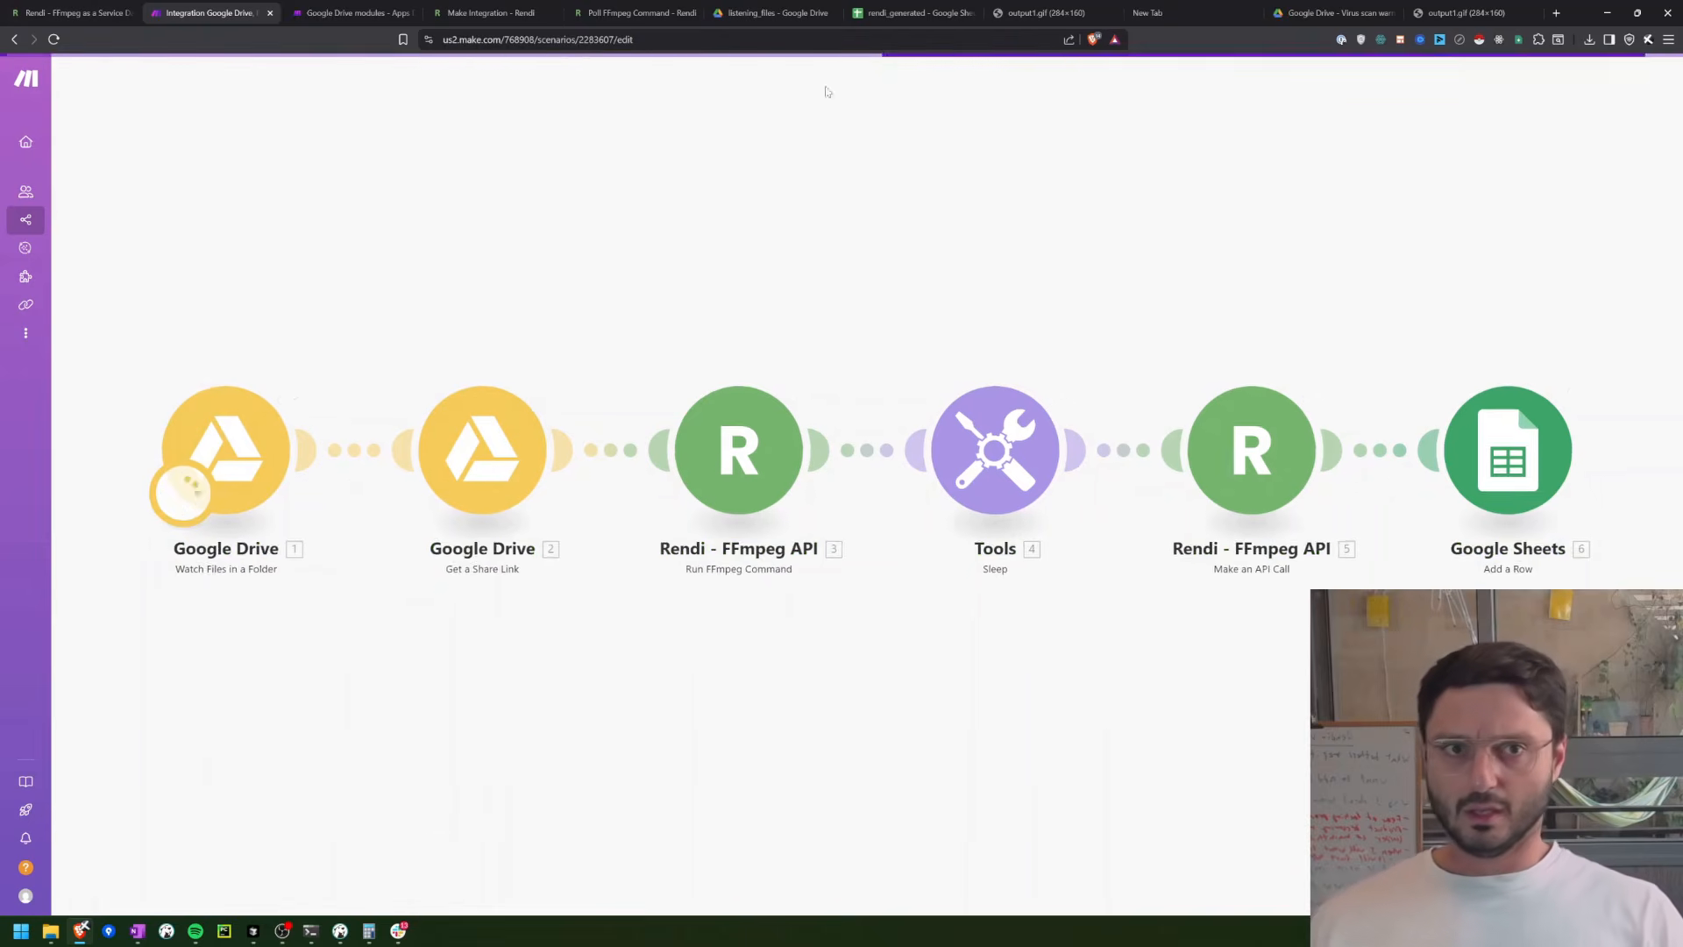
Step: Close the Google Drive virus scan tab and the empty new tab
click(1298, 11)
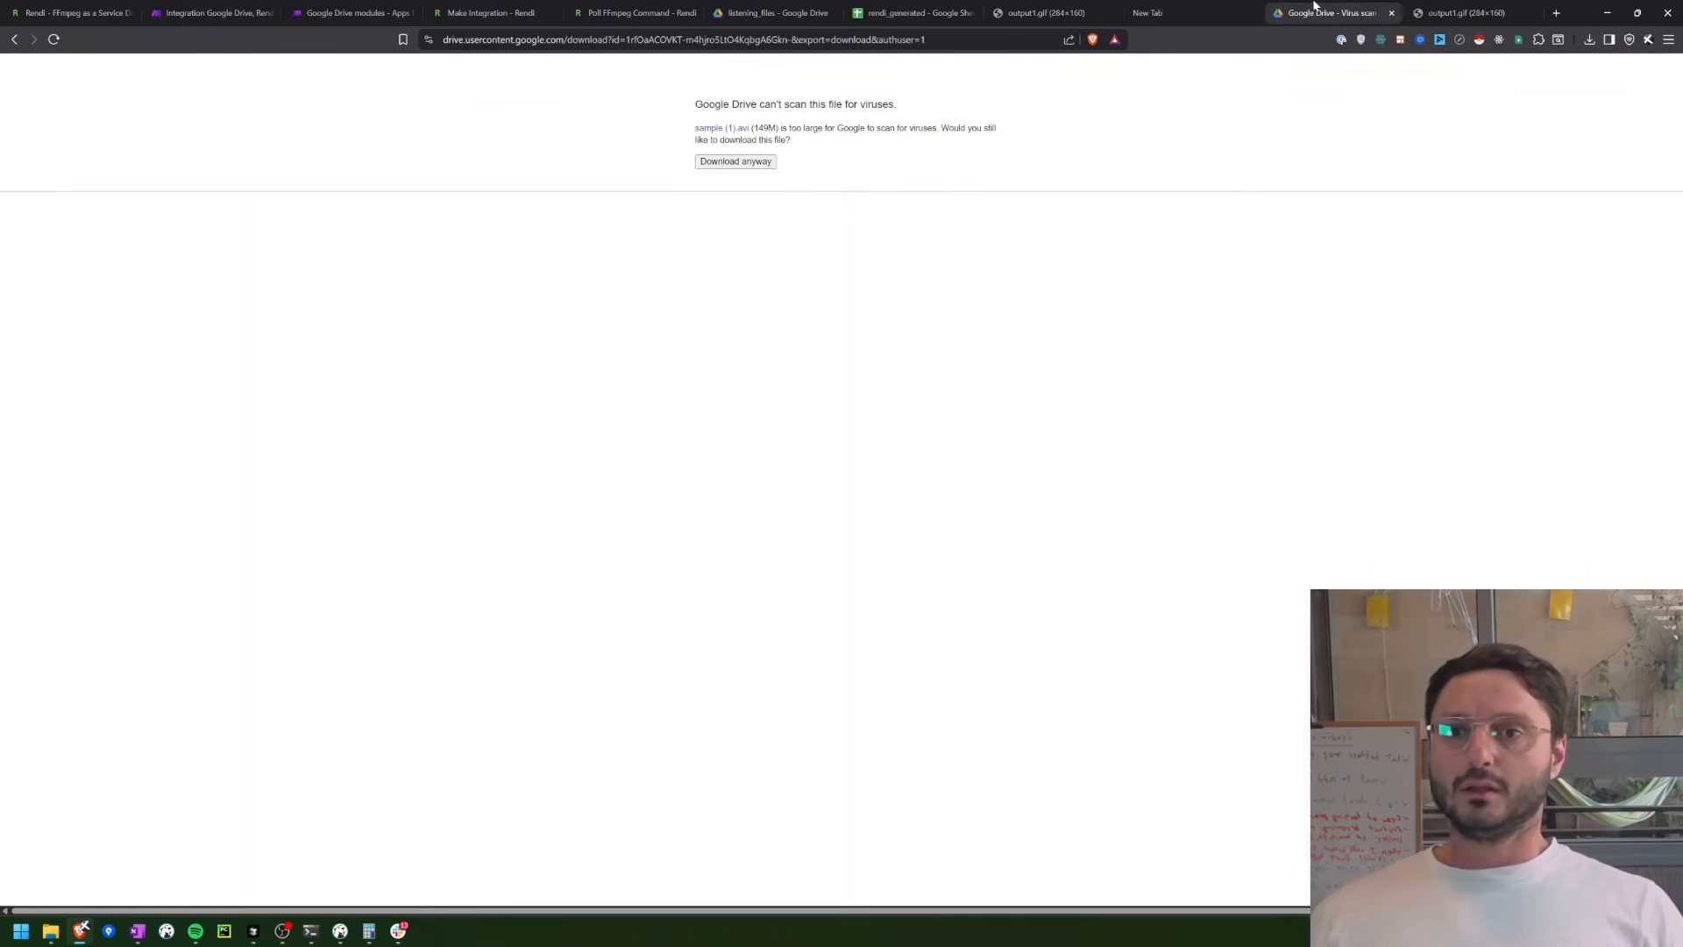
key(ctrl+w)
click(1247, 7)
key(ctrl+w)
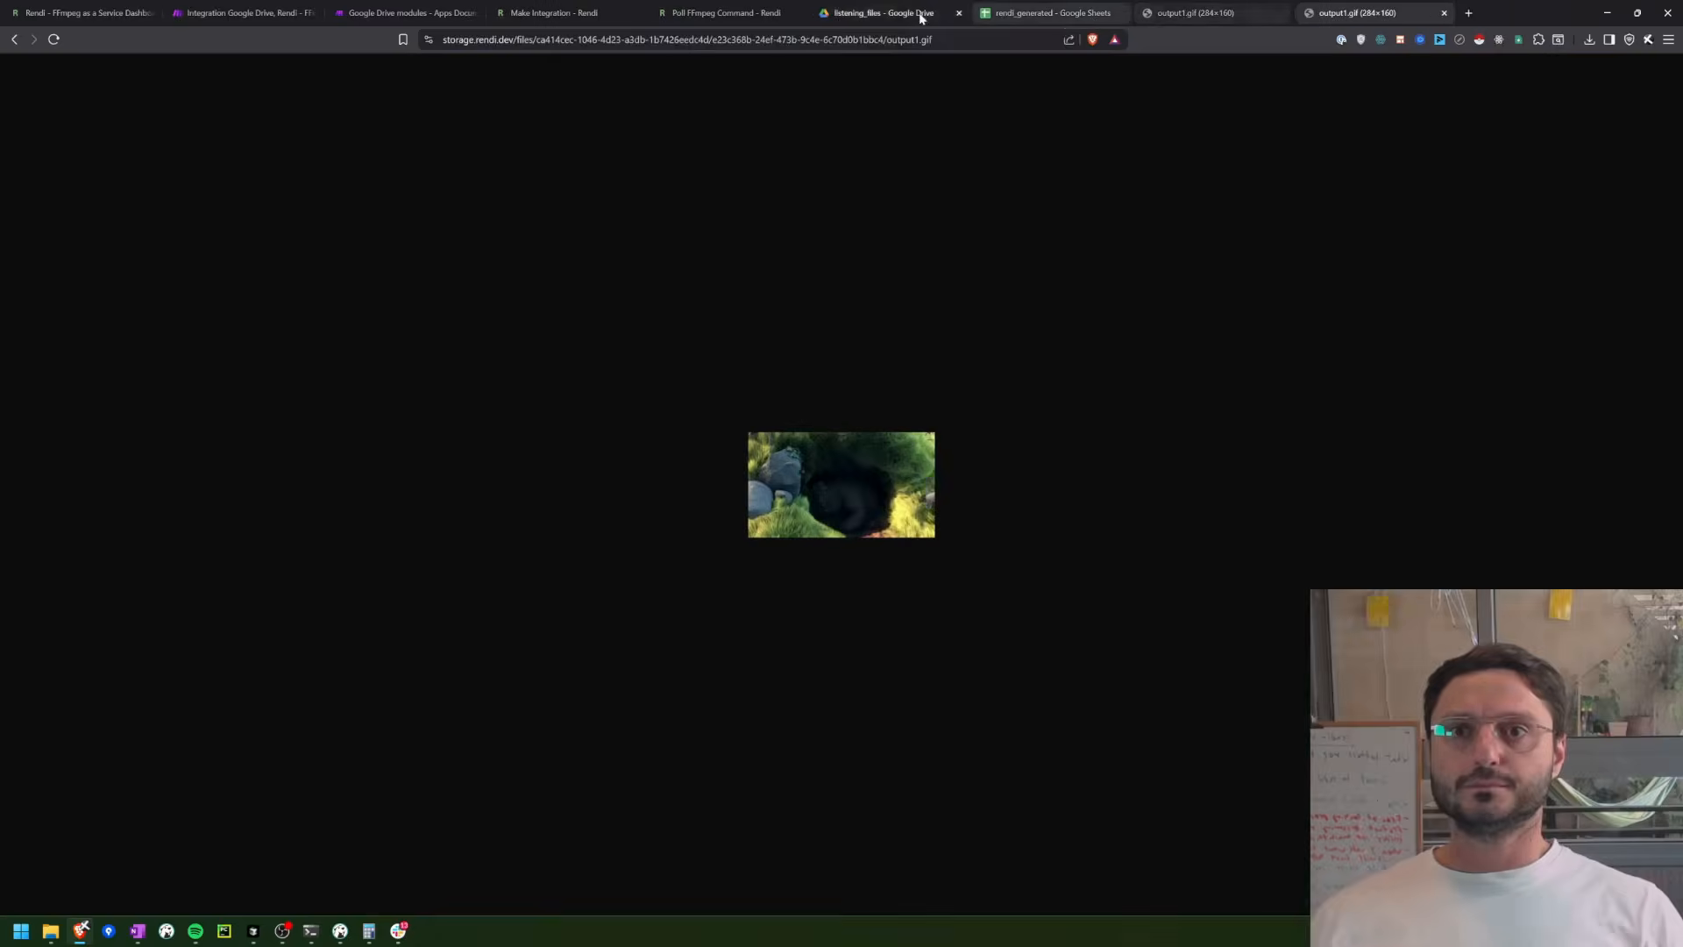
Step: Delete sample (1).avi from the listening_files folder in Google Drive
click(924, 12)
drag(619, 367, 223, 192)
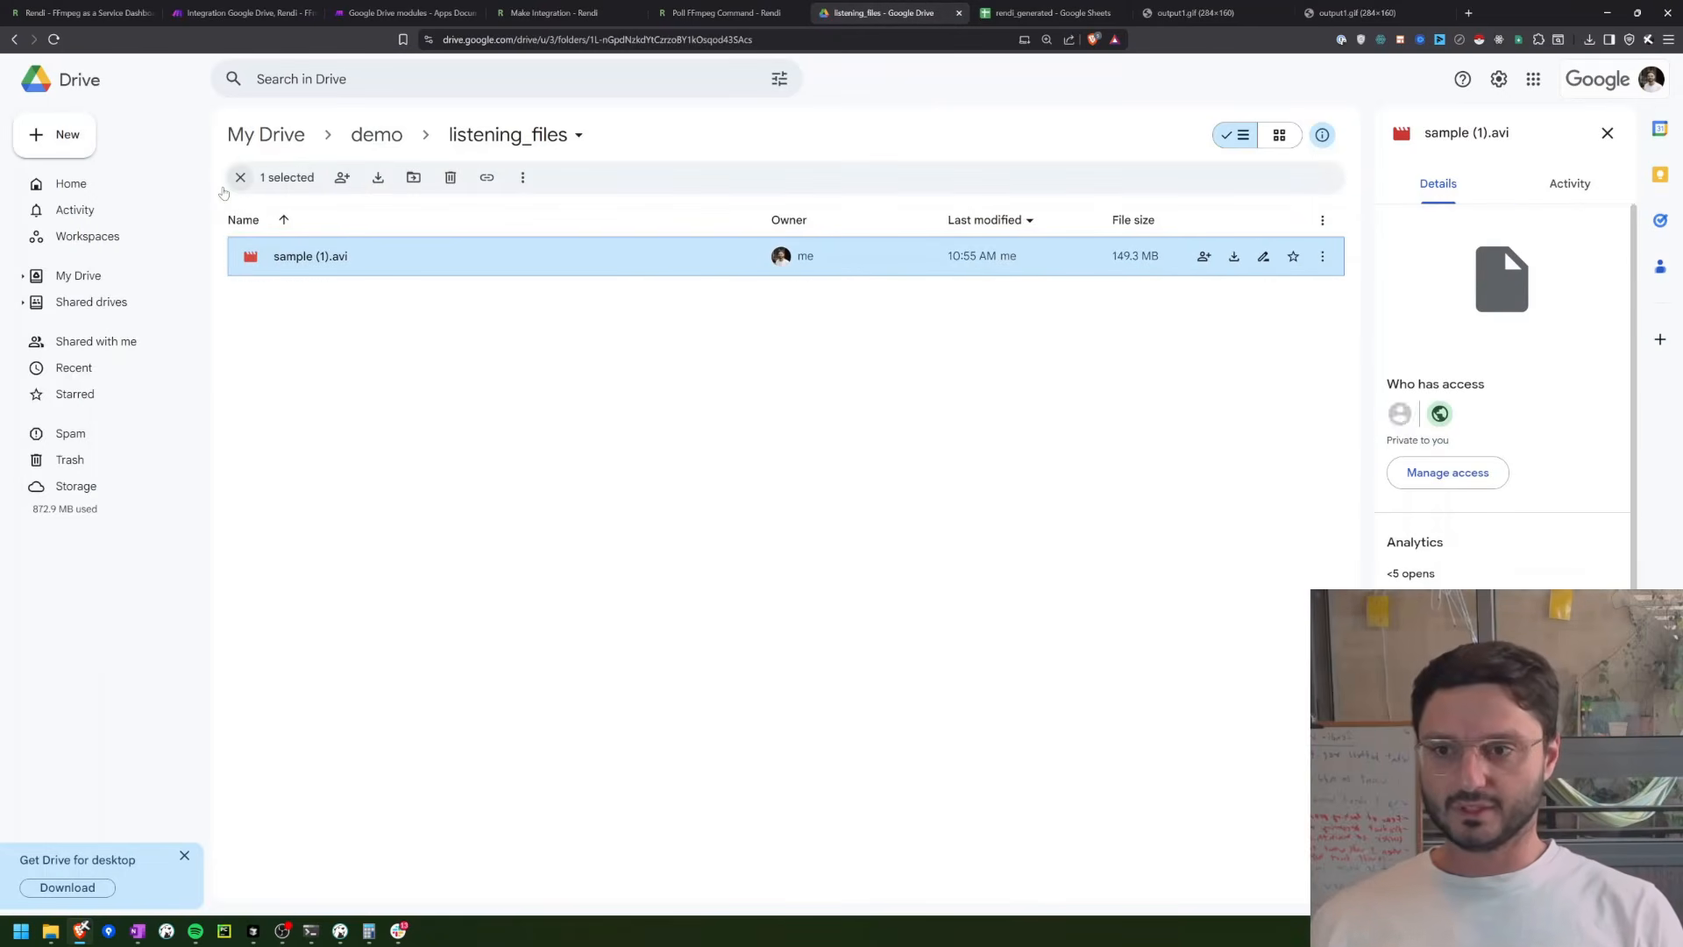
key(Delete)
key(Return)
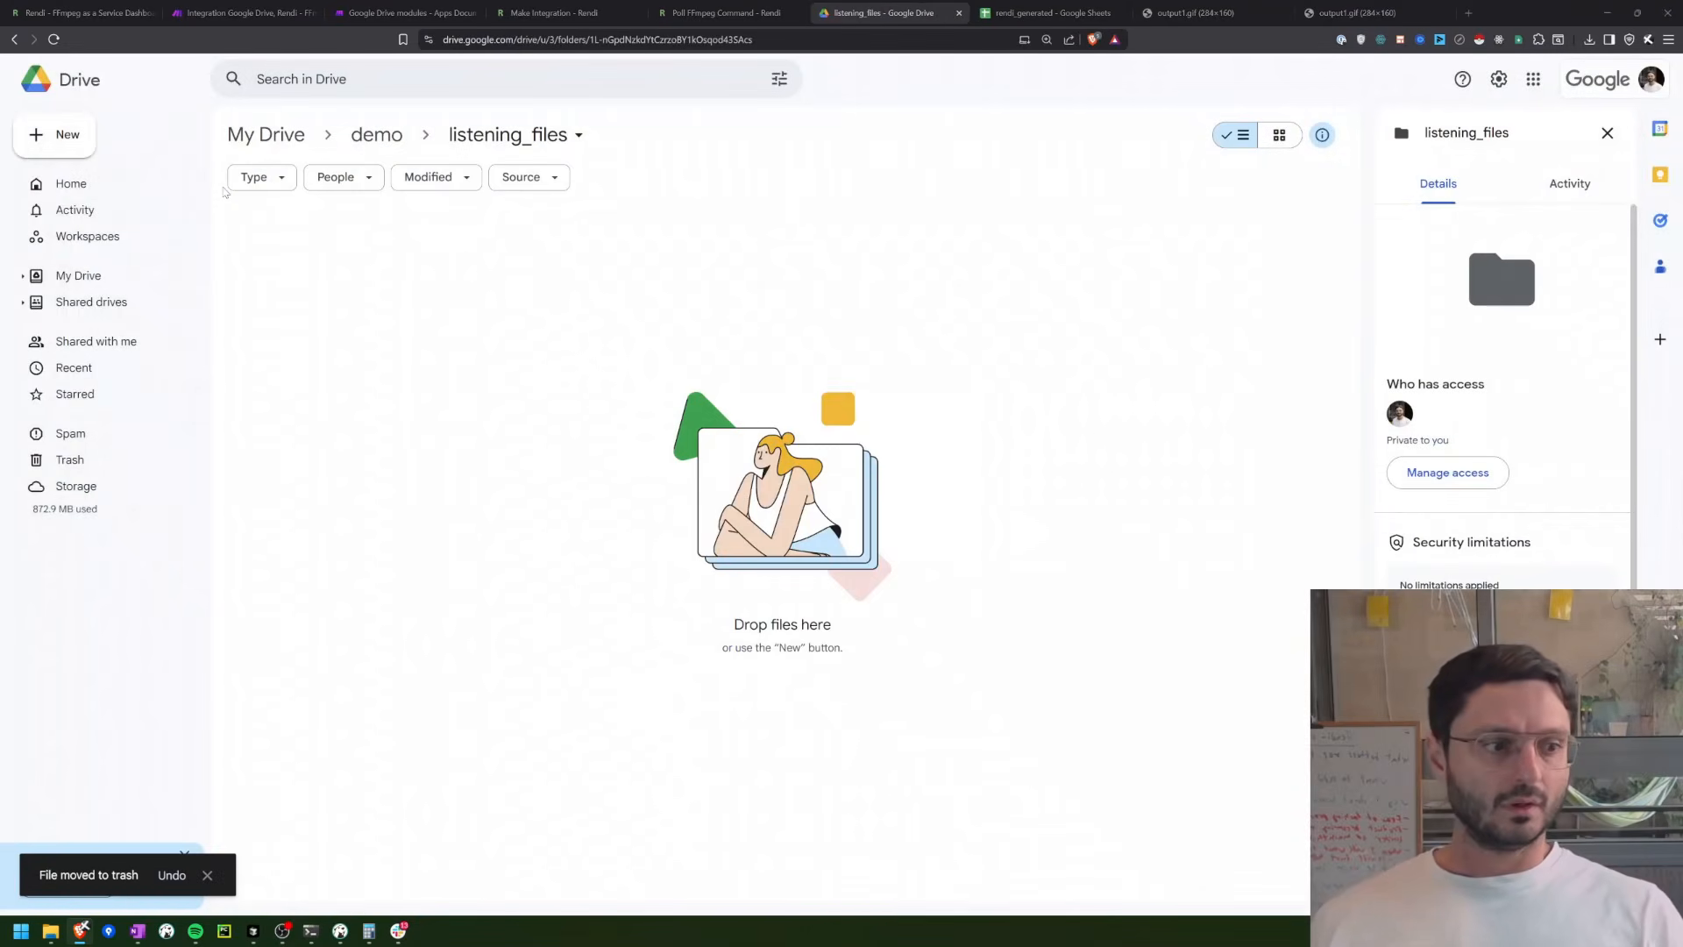
Step: Rename sample (1).avi in the local Downloads folder to sample test.avi and upload it to the listening_files Drive folder
key(super+e)
key(Down)
key(F2)
key(BackSpace)
key(BackSpace)
key(BackSpace)
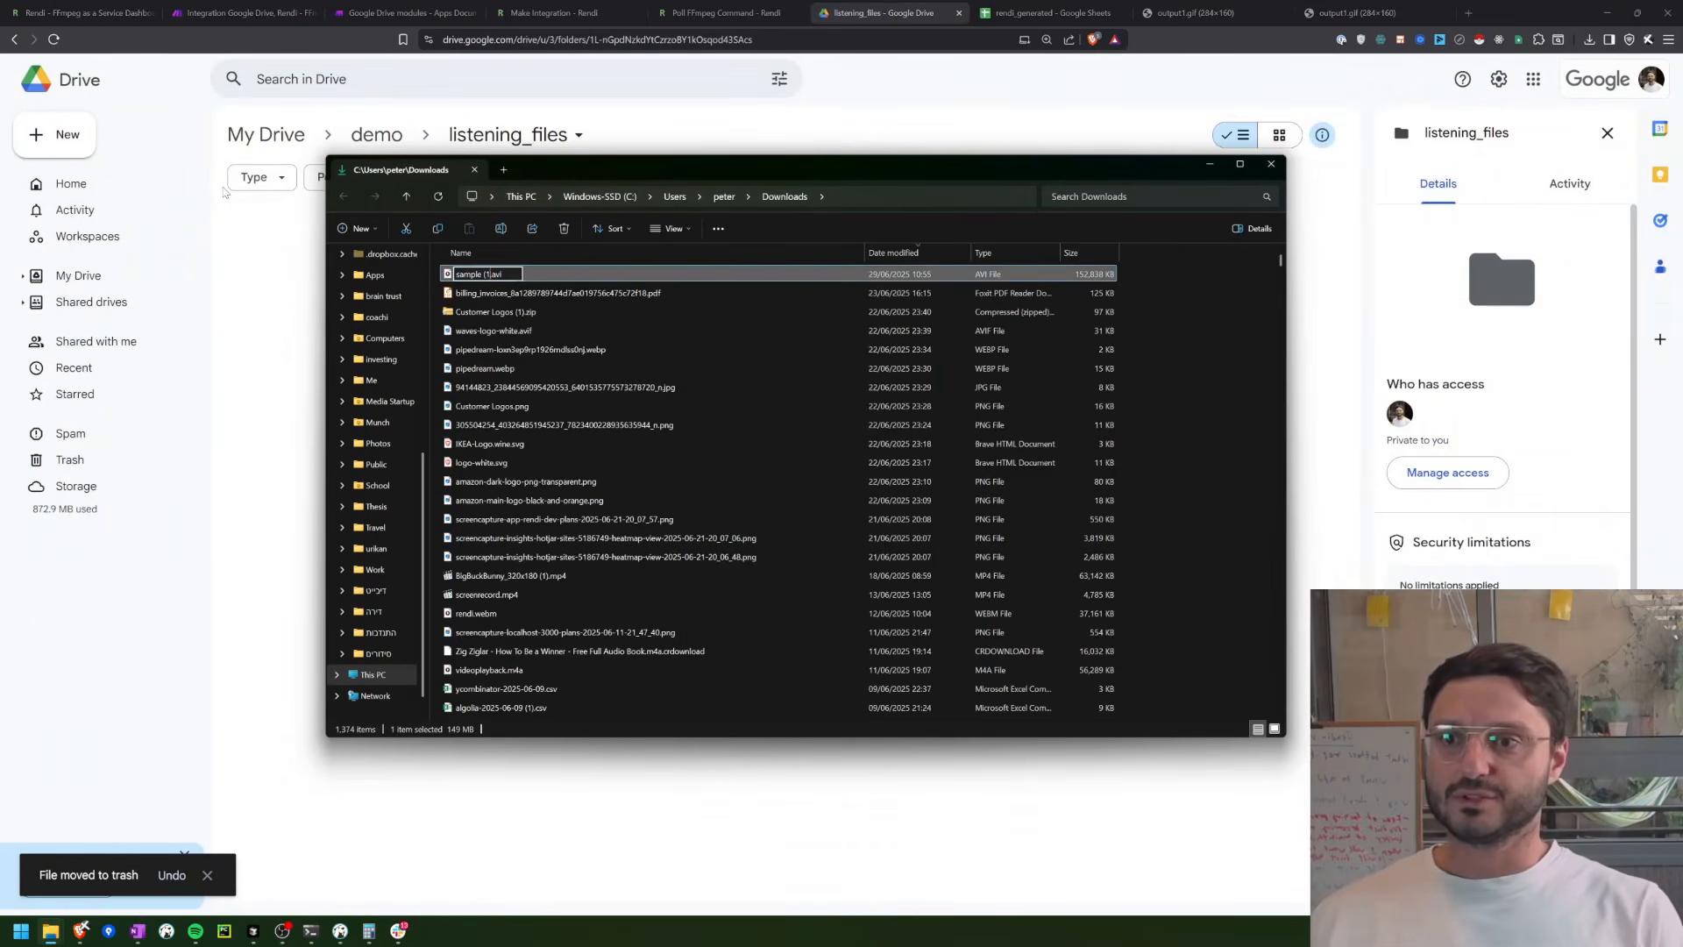
text(test)
key(Return)
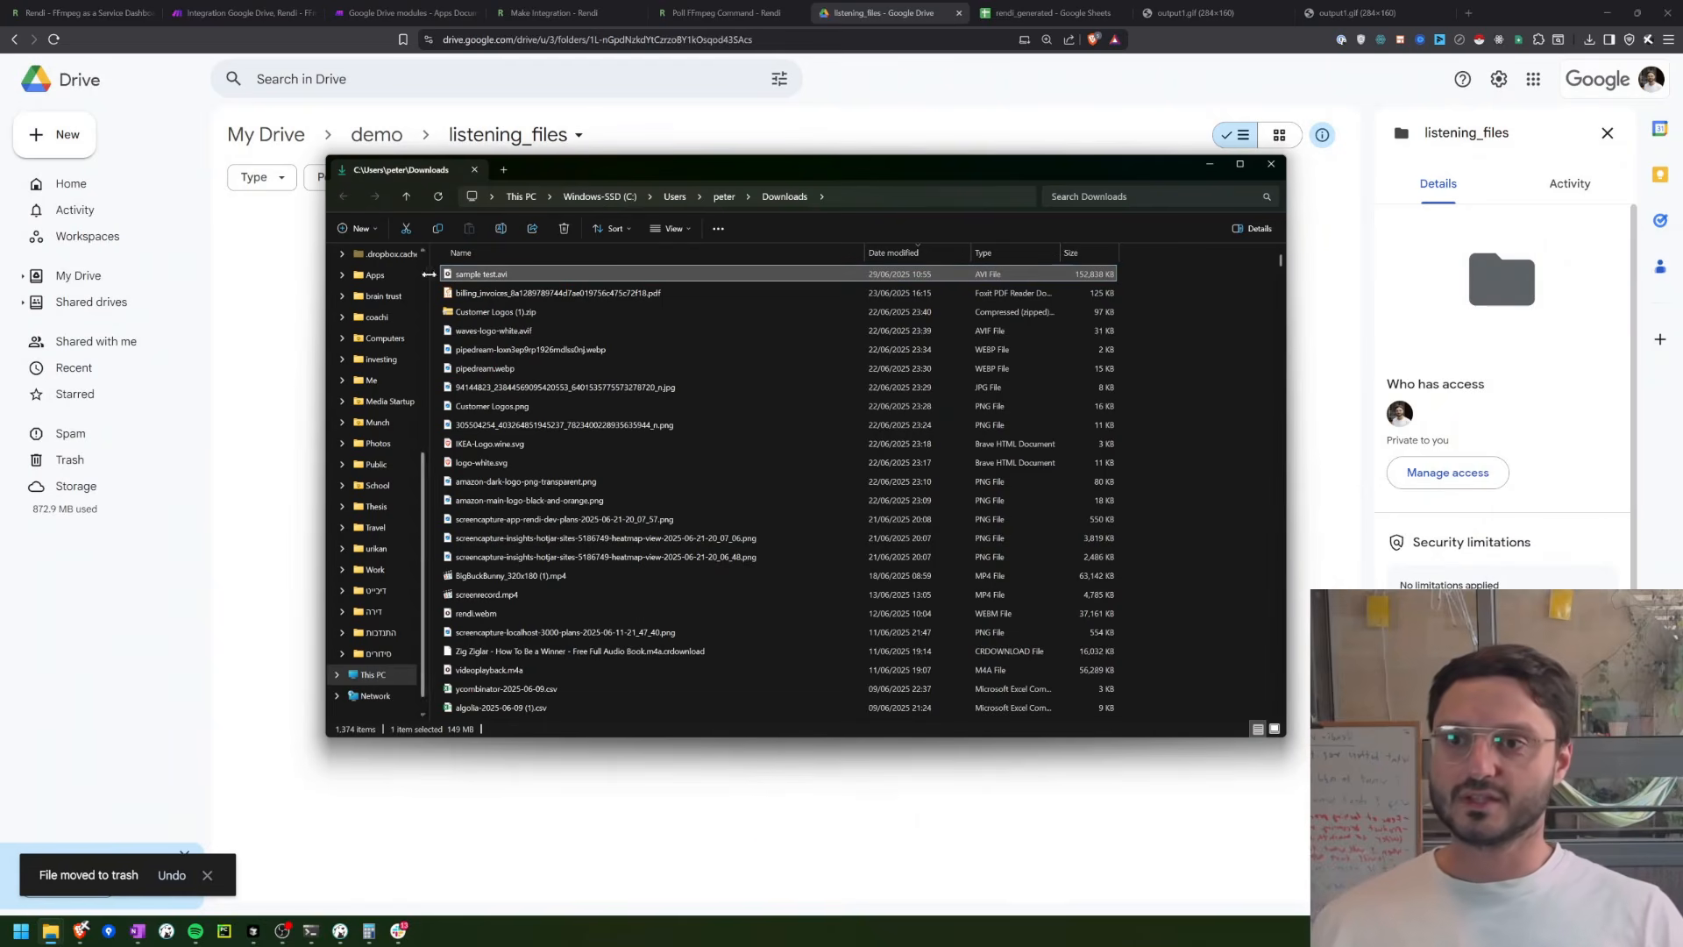
drag(465, 274, 296, 321)
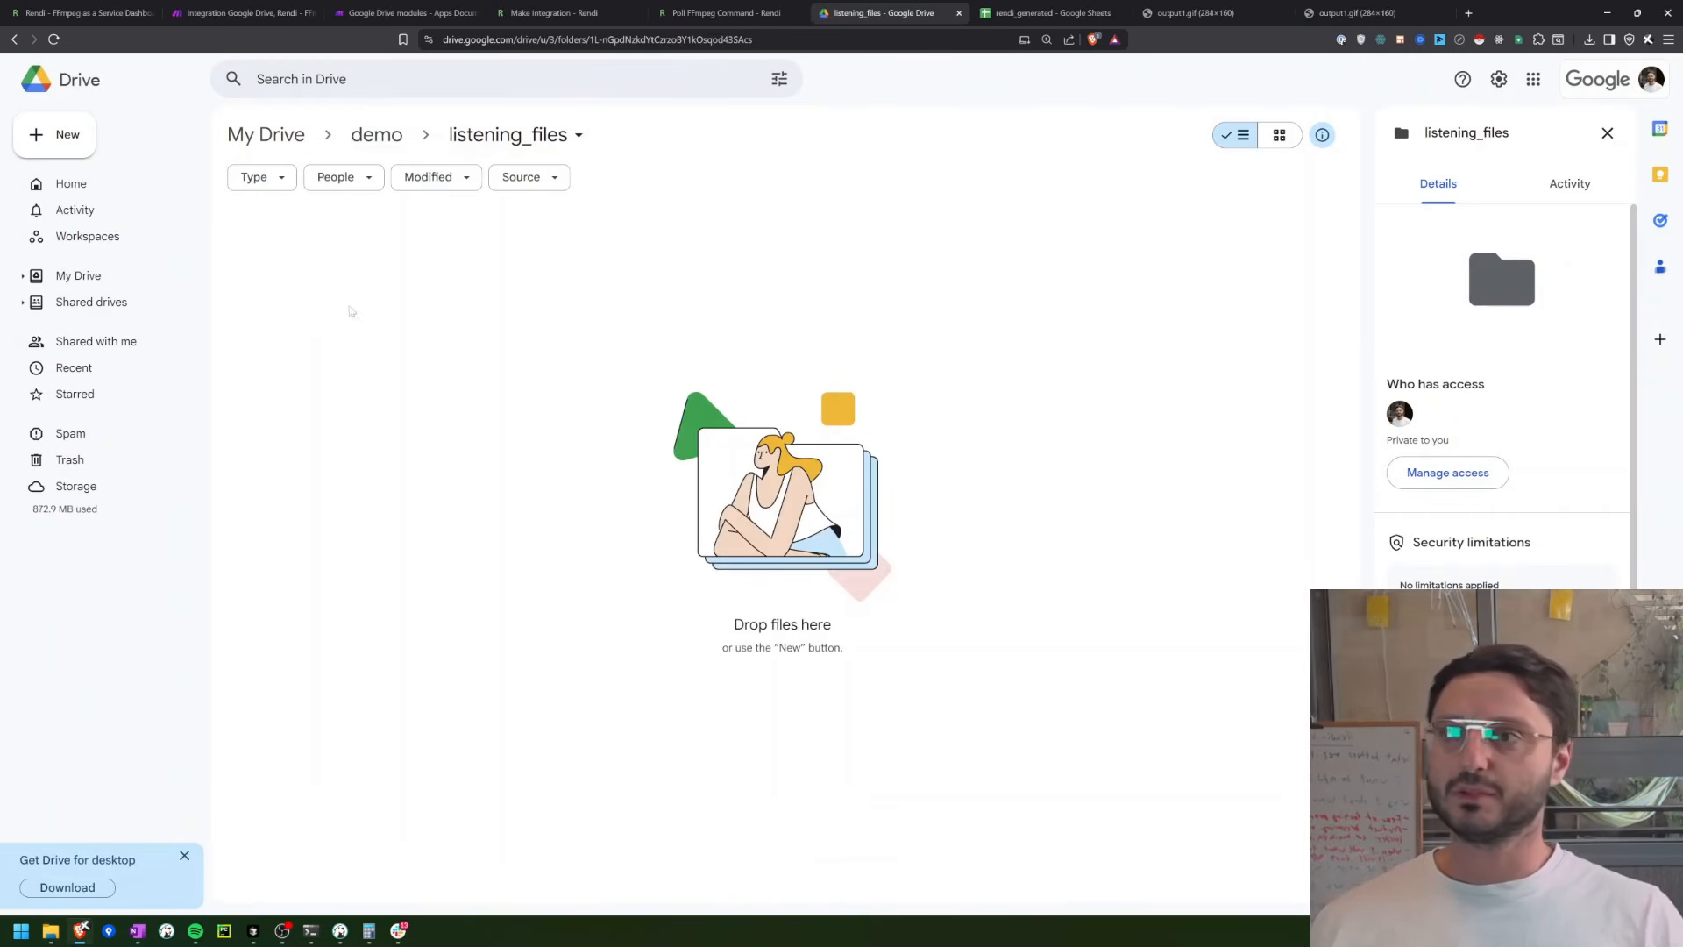
Step: Reload the Make scenario overview, check the upload in listening_files, and return to the overview to watch for the scheduled run
click(246, 13)
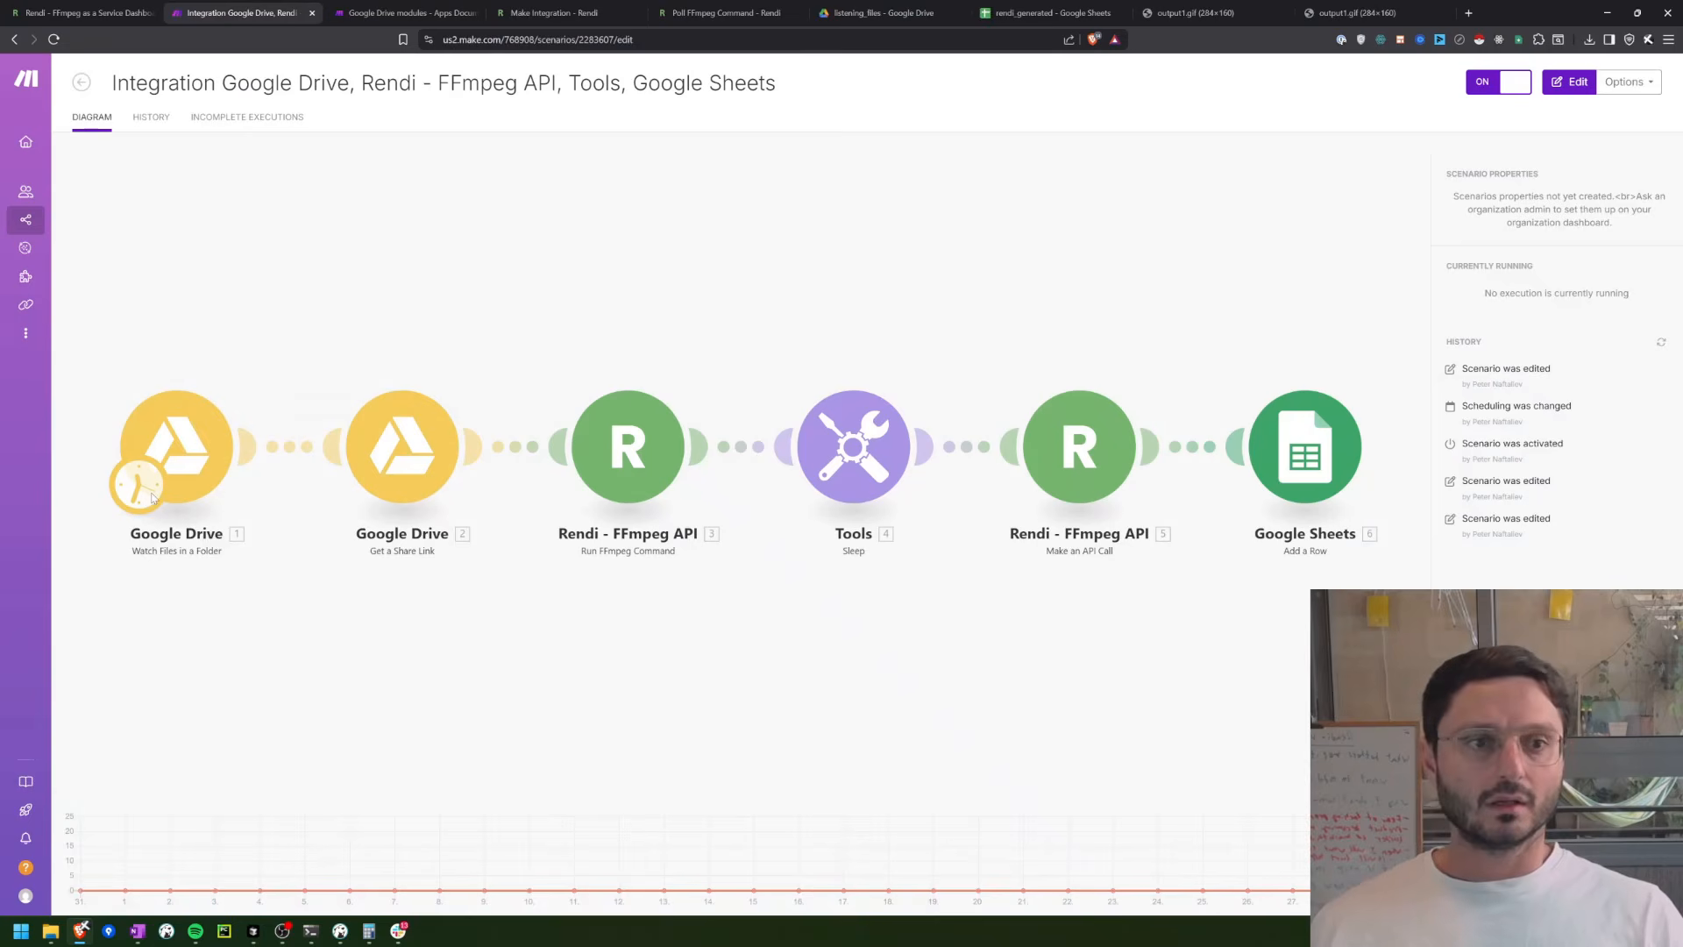
key(F5)
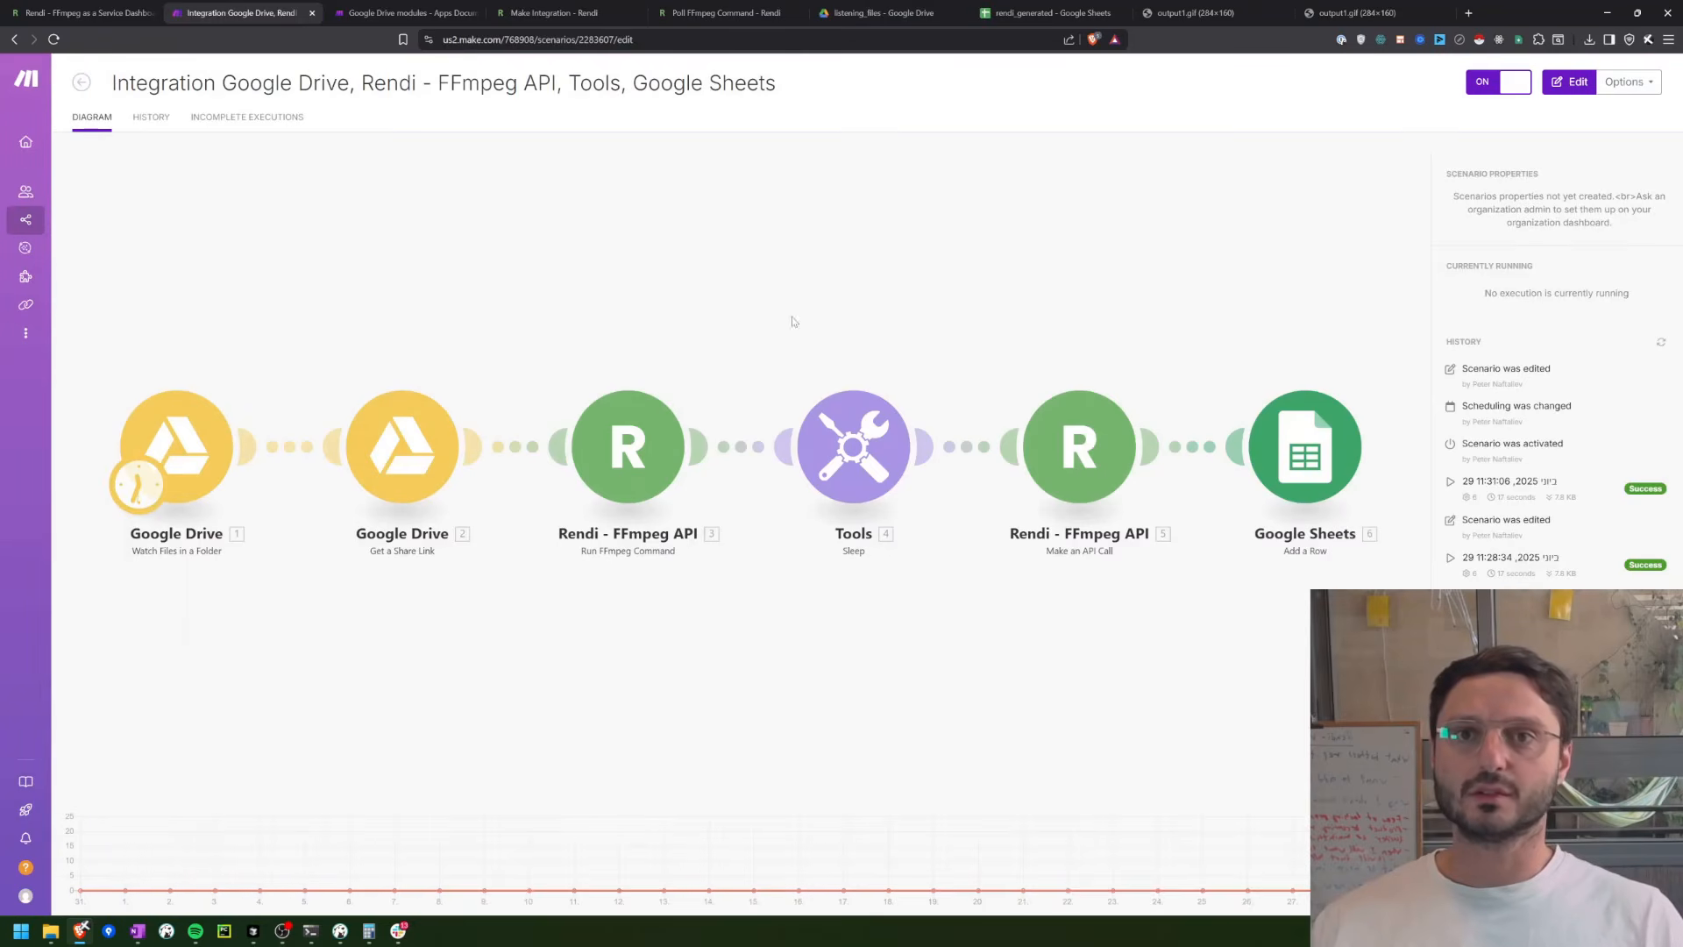
click(888, 10)
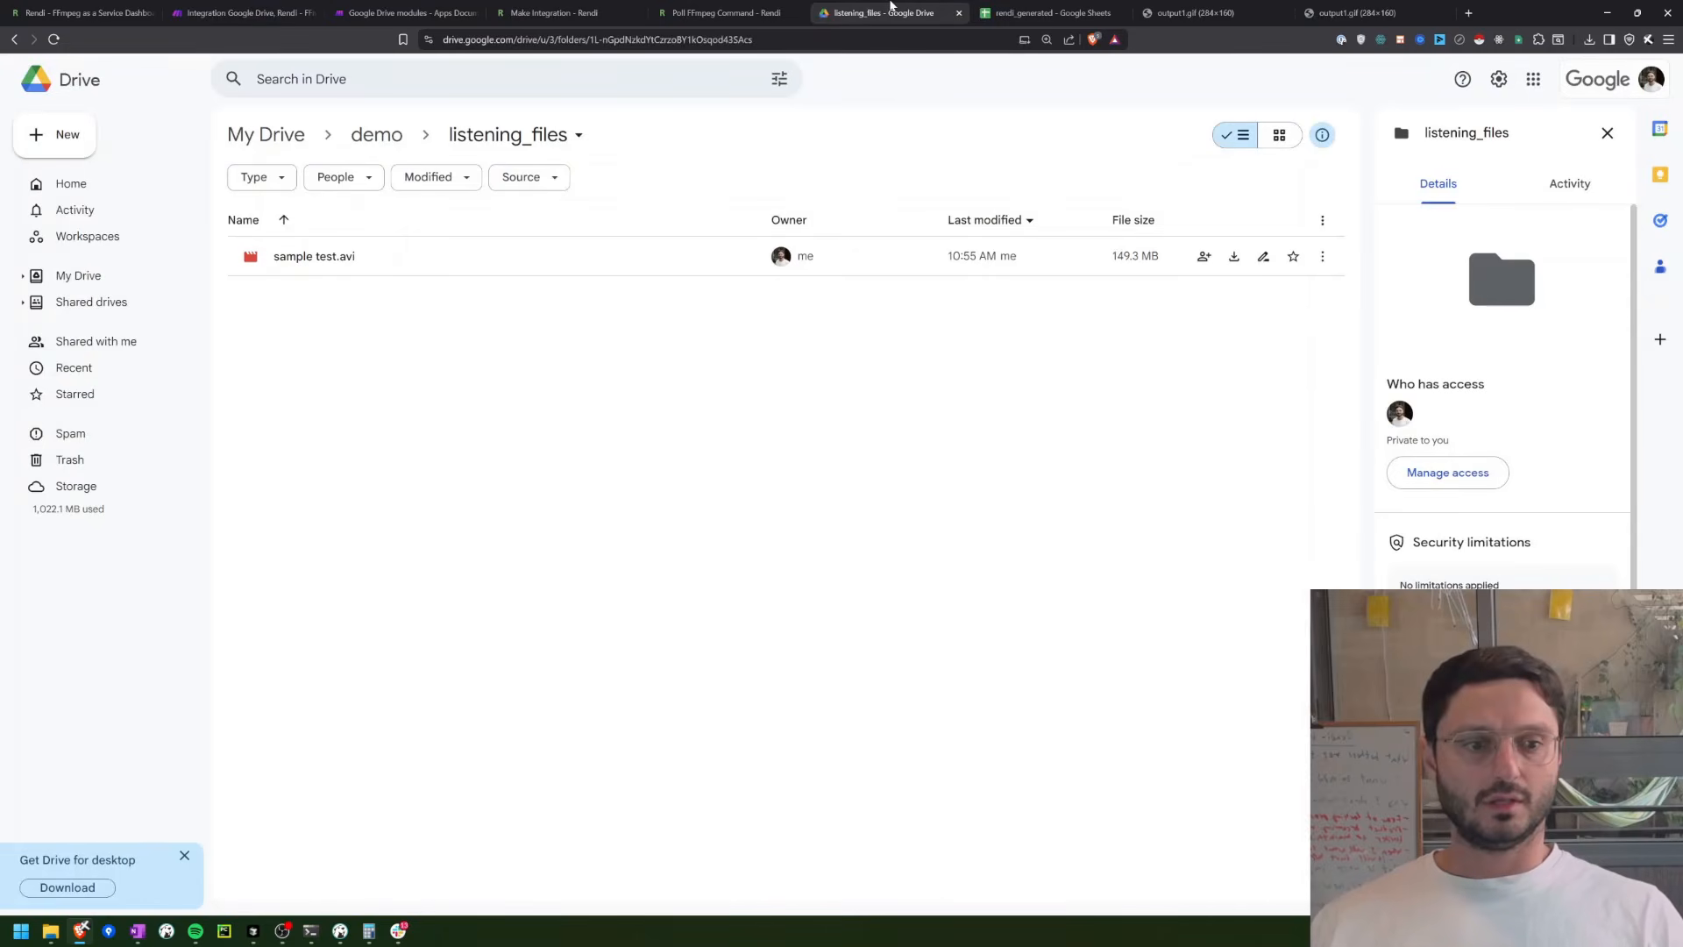
click(264, 10)
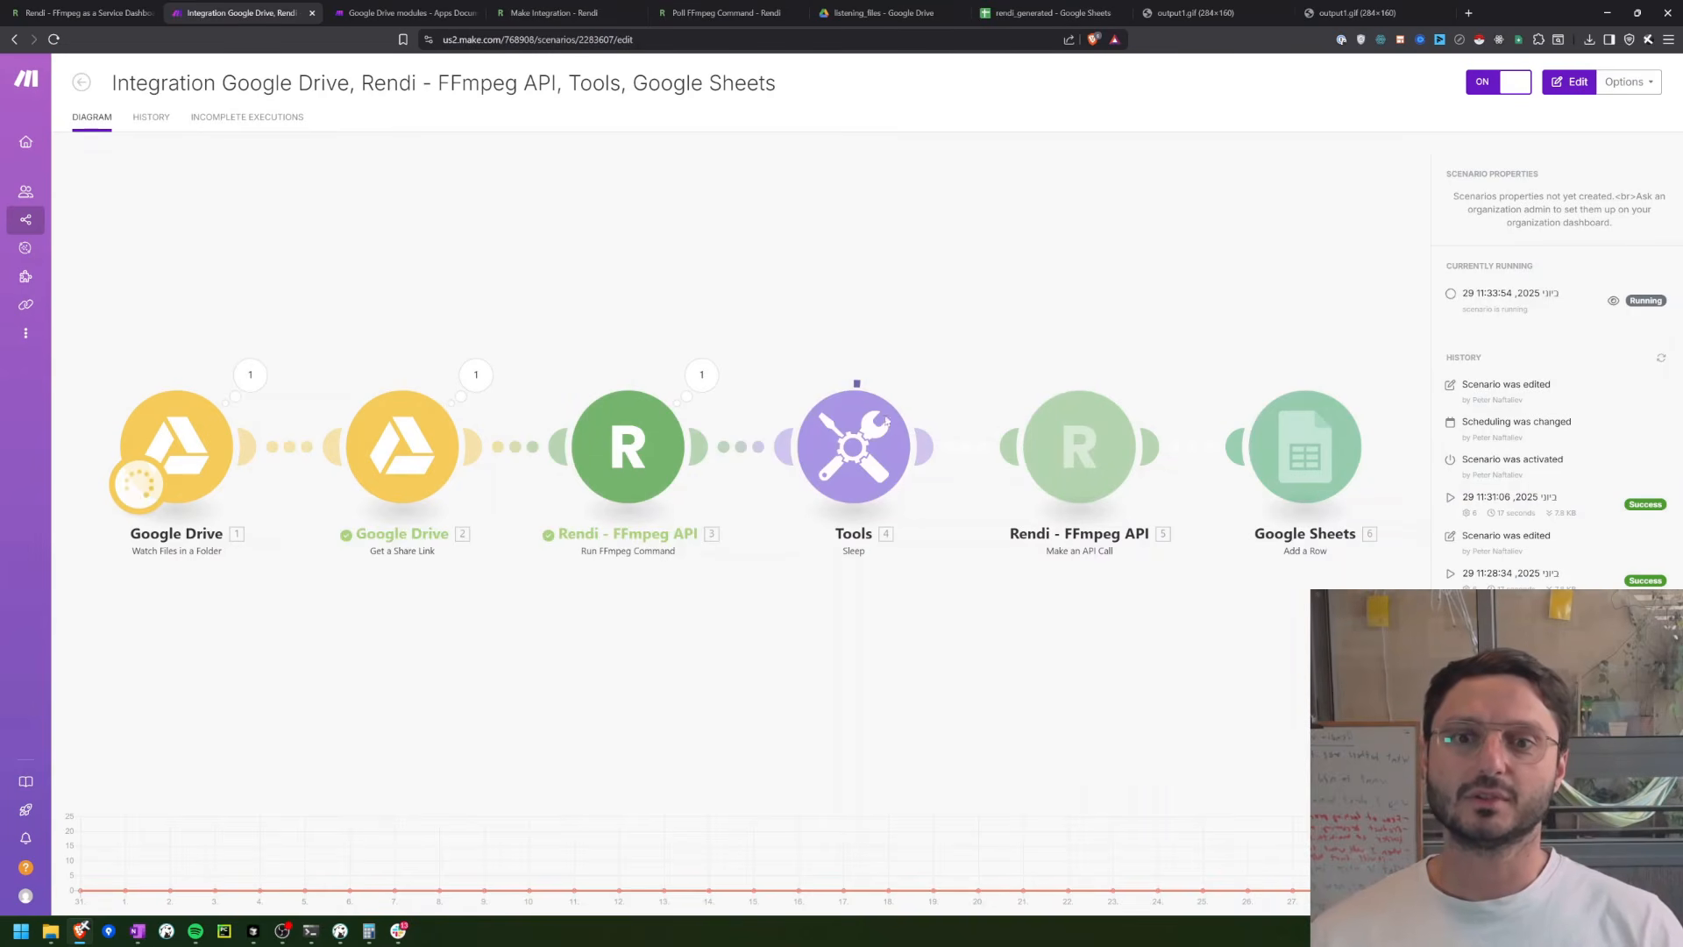
Step: Check the new row 3 in the rendi_generated sheet and view the output1.gif from its storage link in a new tab
click(1043, 13)
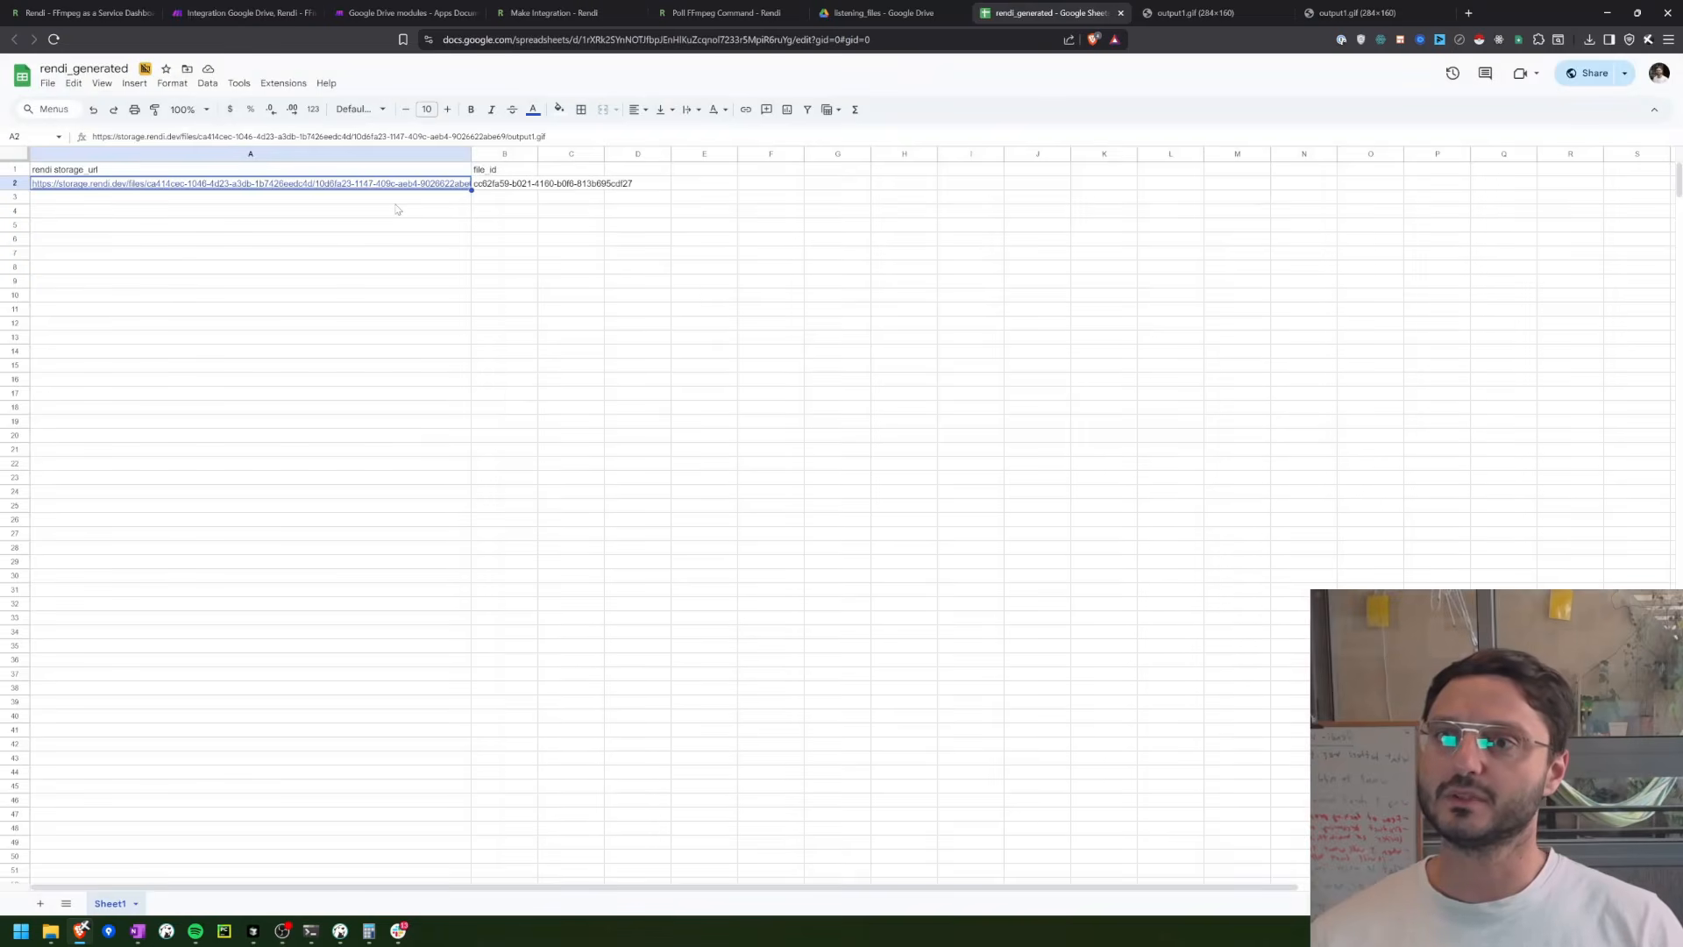
key(Down)
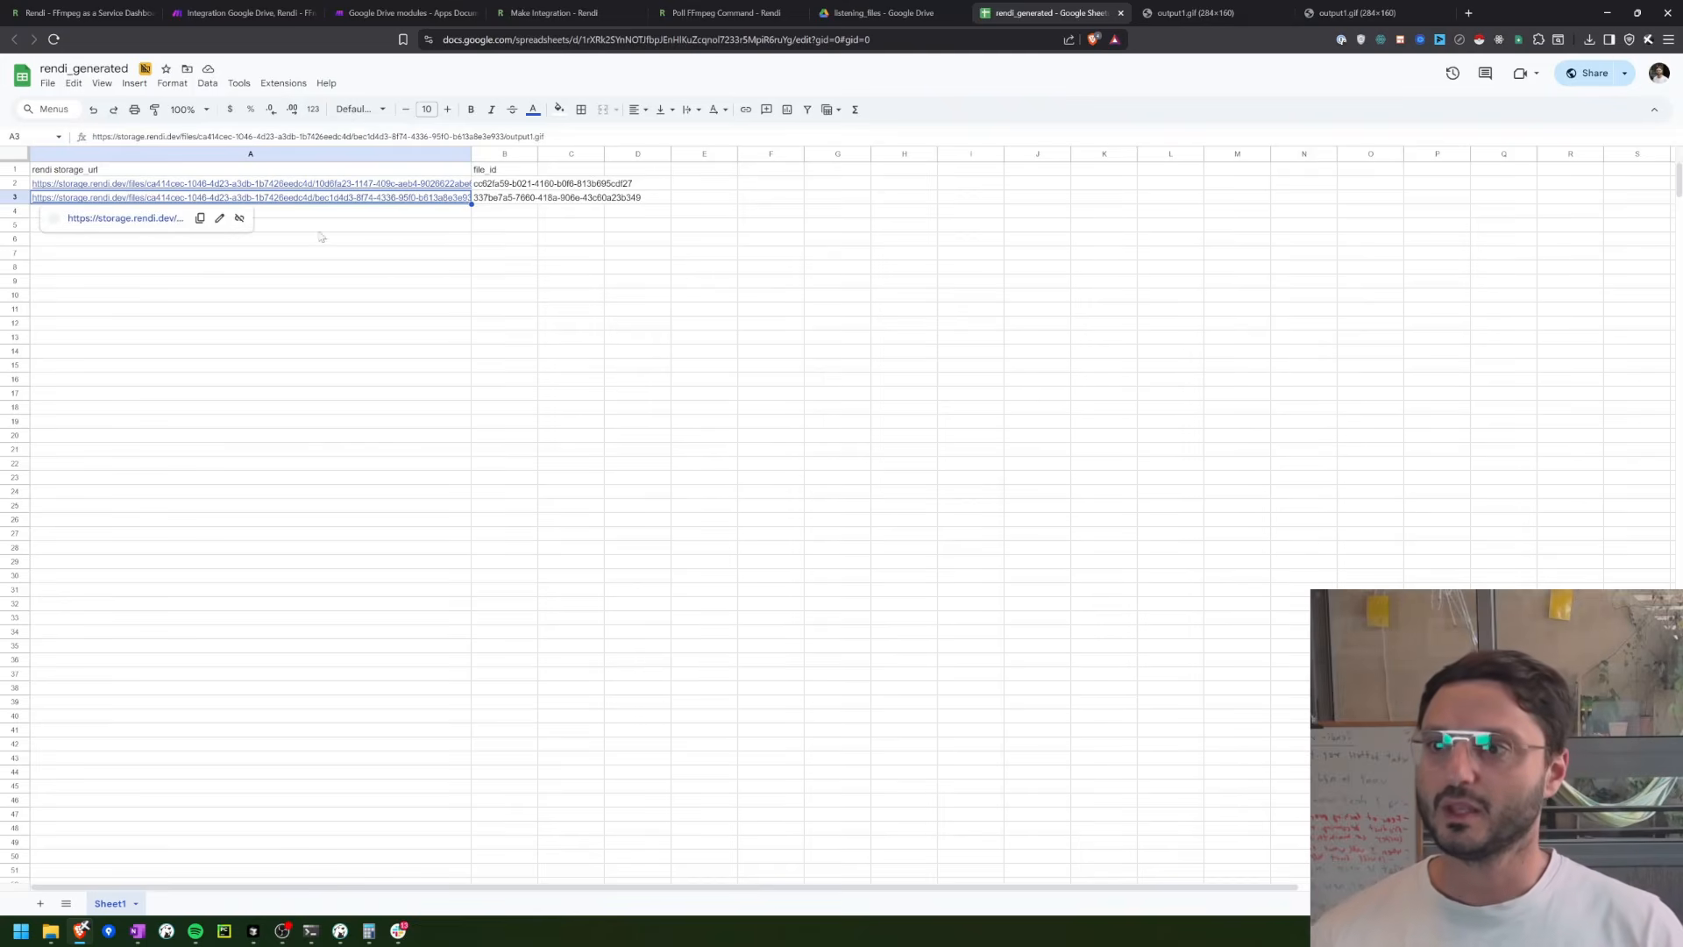
click(155, 221)
click(1156, 12)
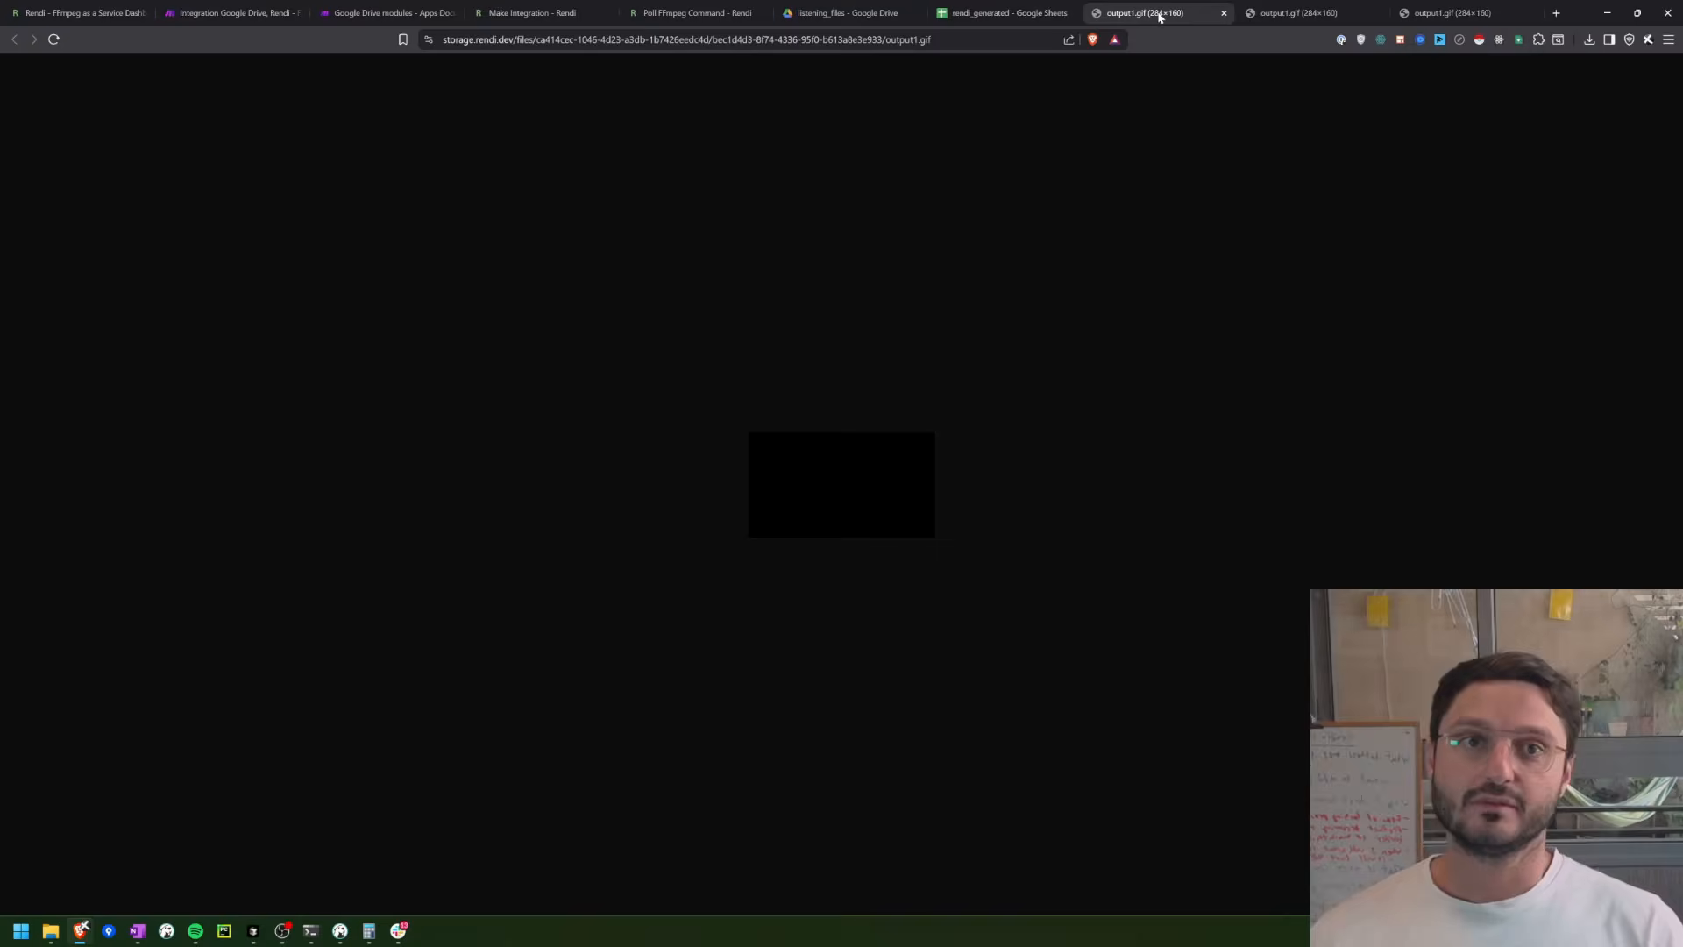
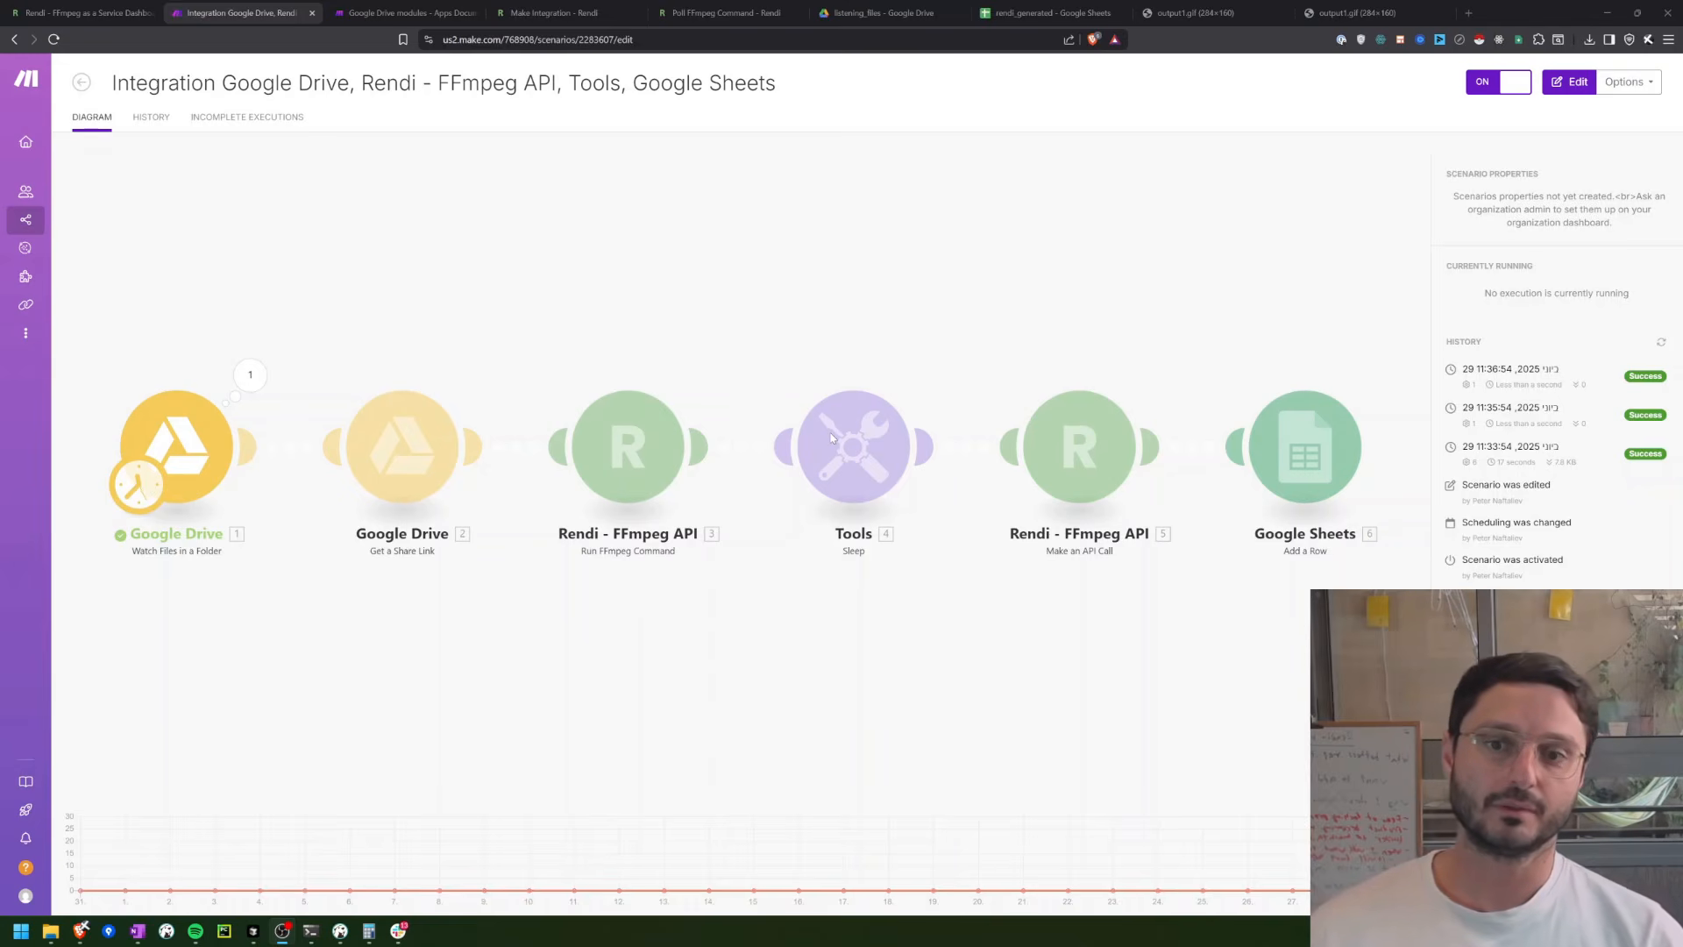
Step: View the webhook URL setting on Rendi's Configuration page and return to the Make scenario
click(101, 11)
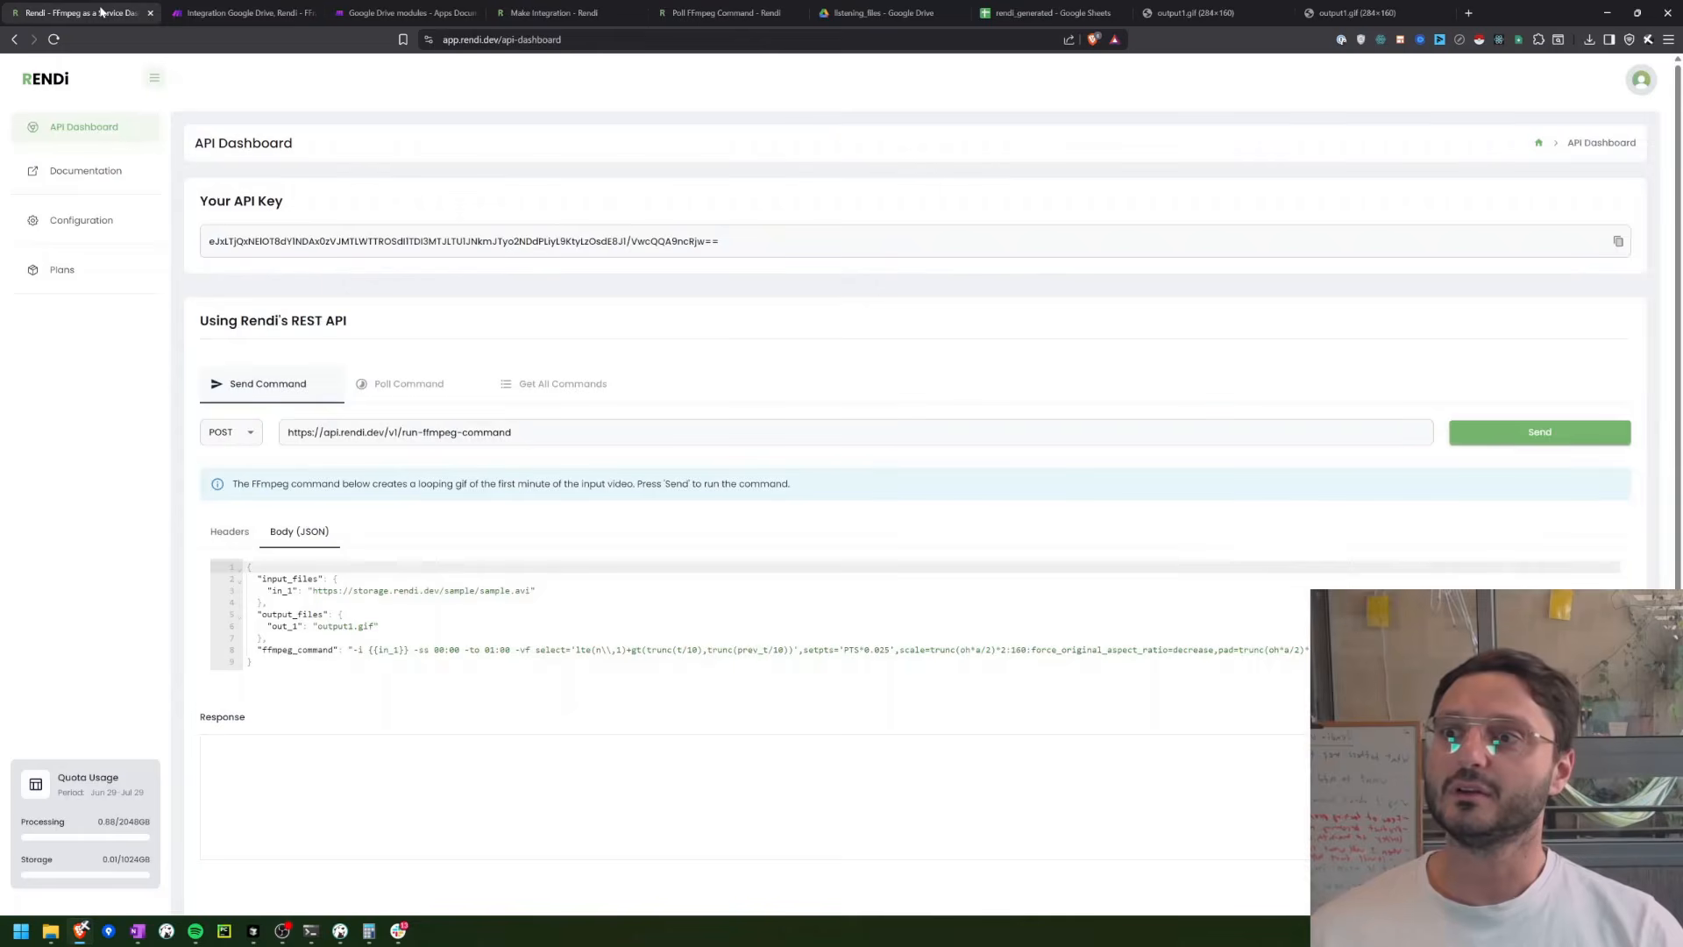
click(63, 233)
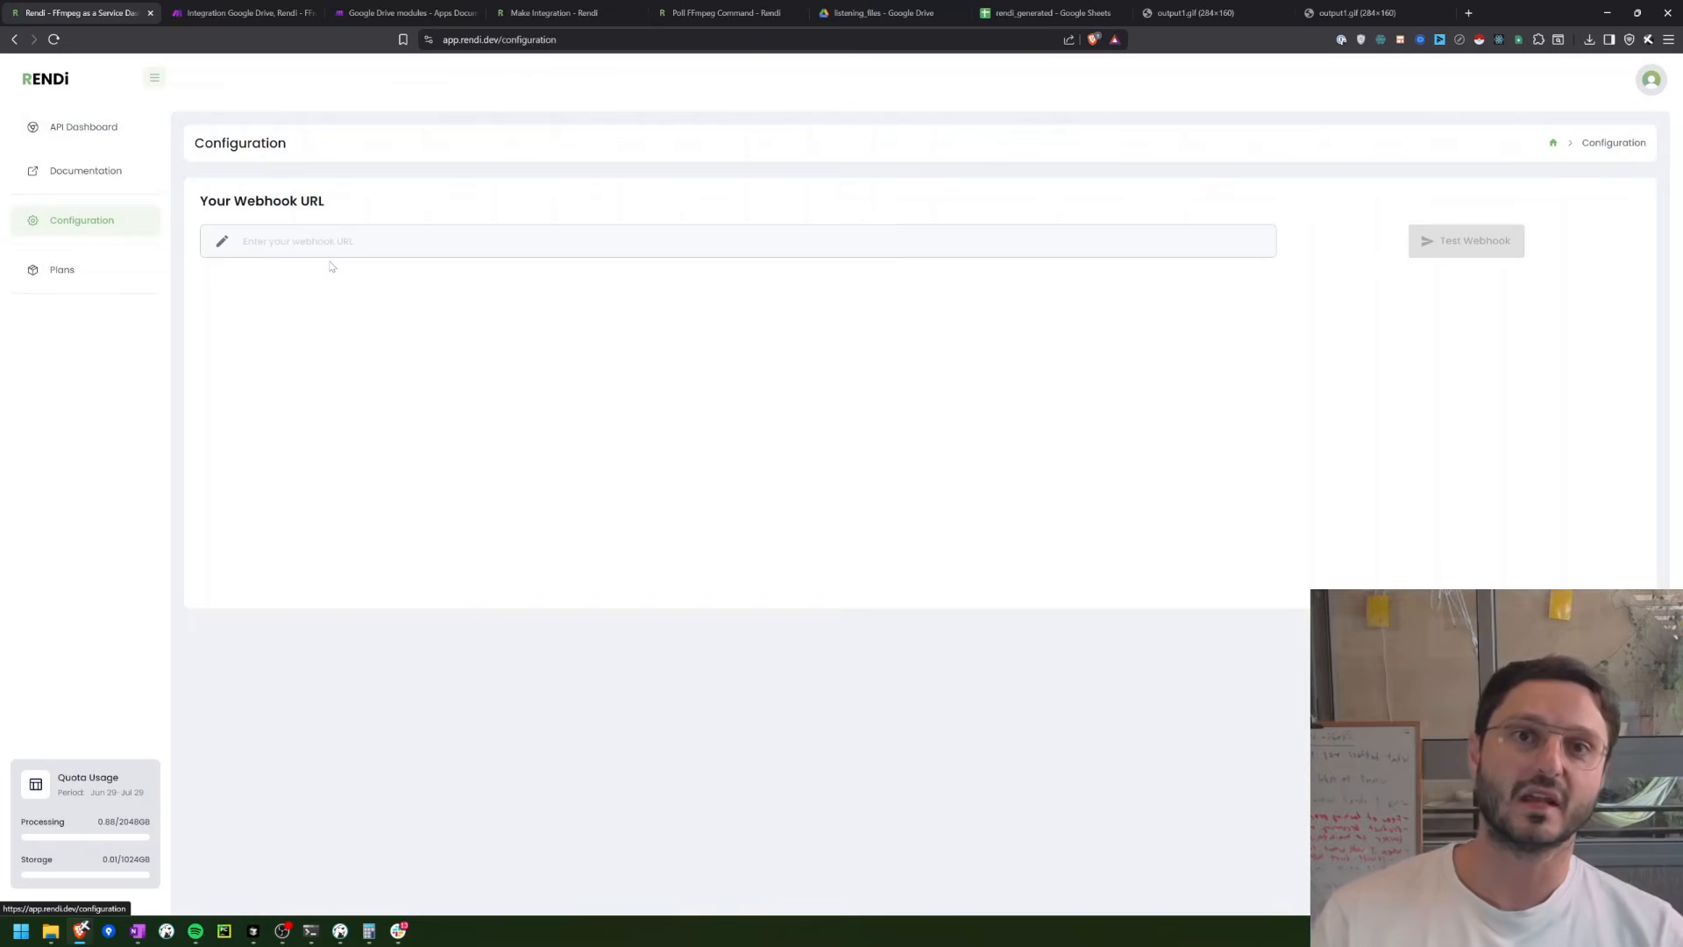
click(268, 9)
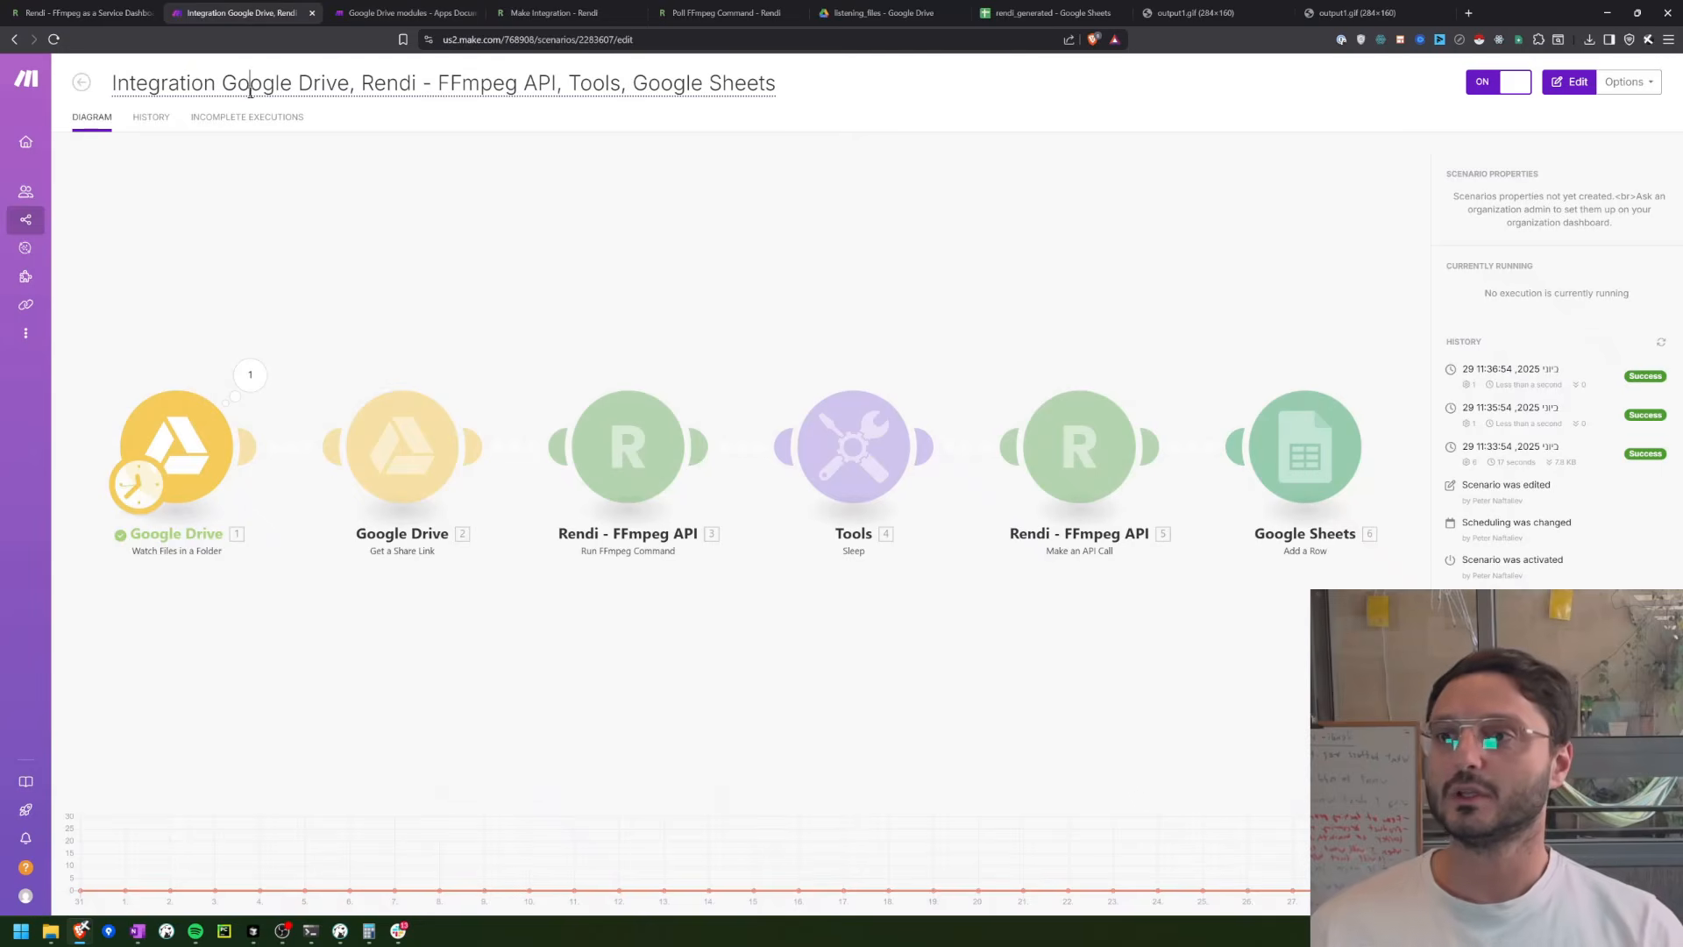
Step: Rename the scenario to "Run FFmpeg Command With Rendi"
click(252, 88)
text(R)
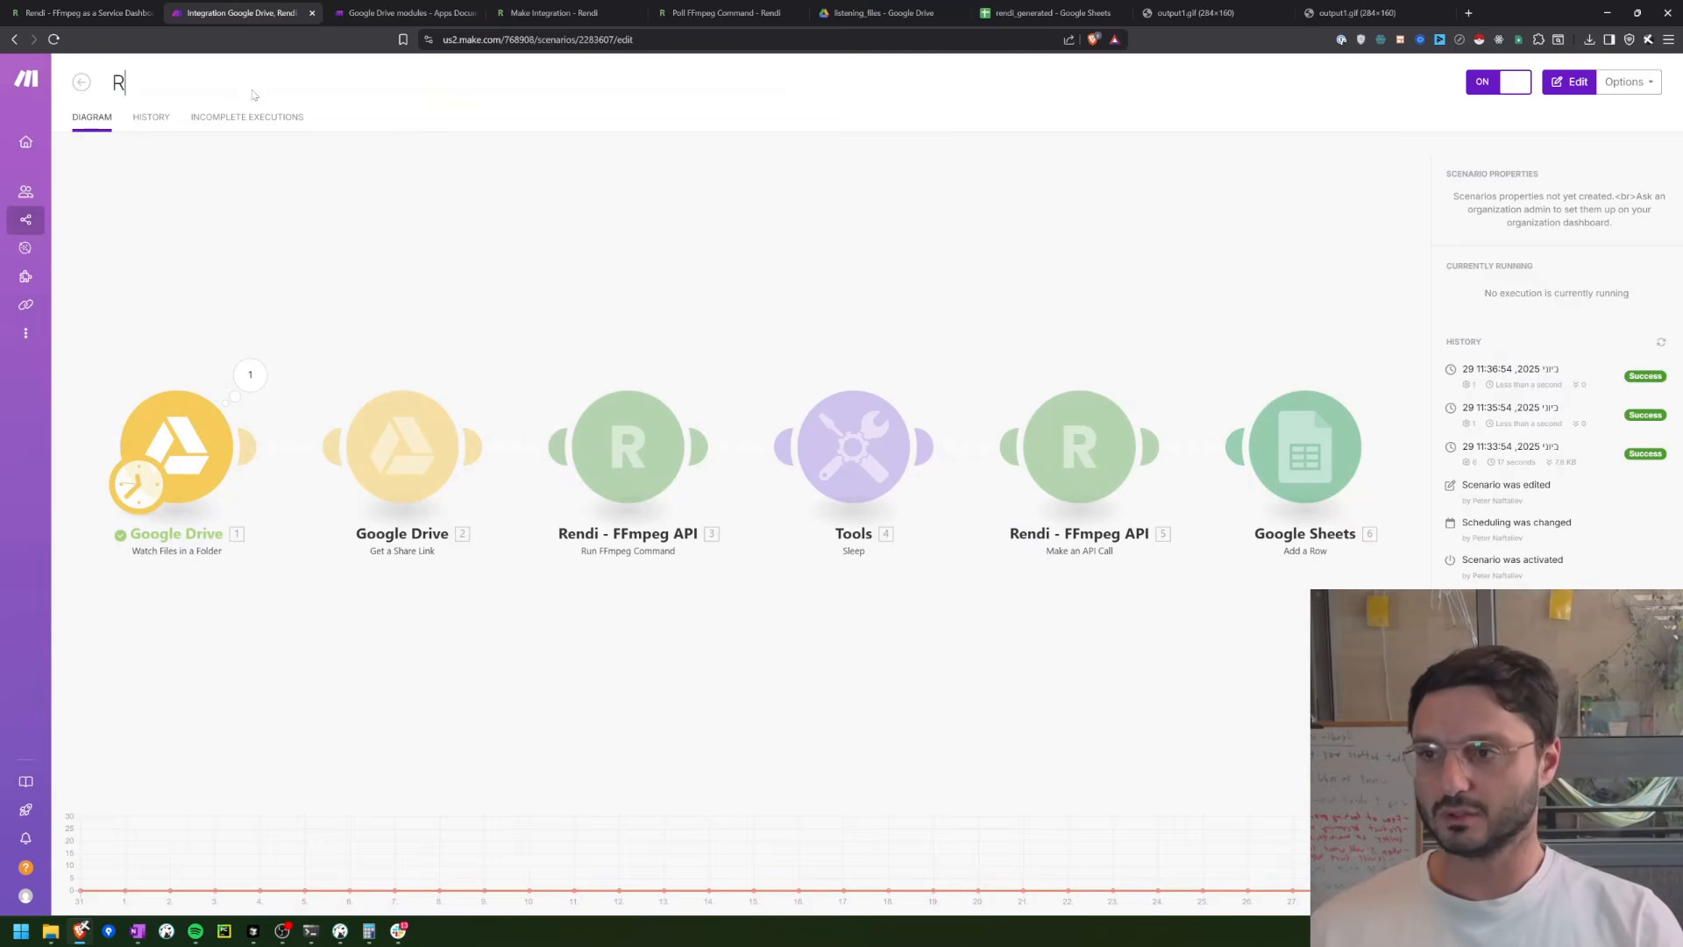
text(un FF)
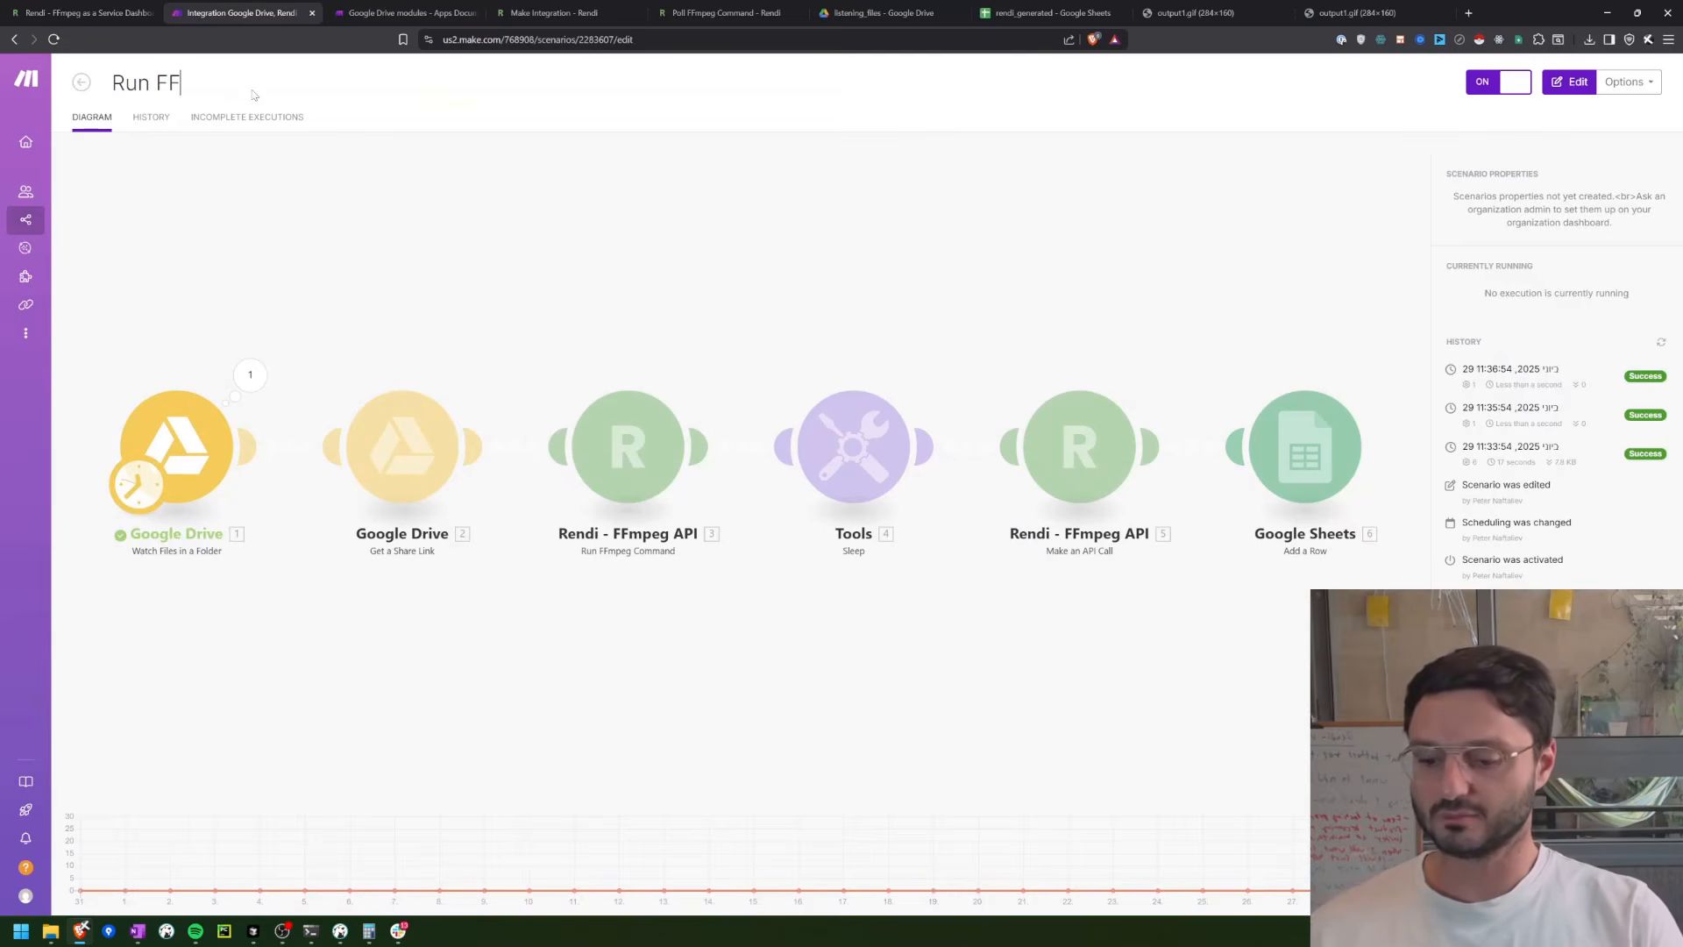
text(mpeg Command With)
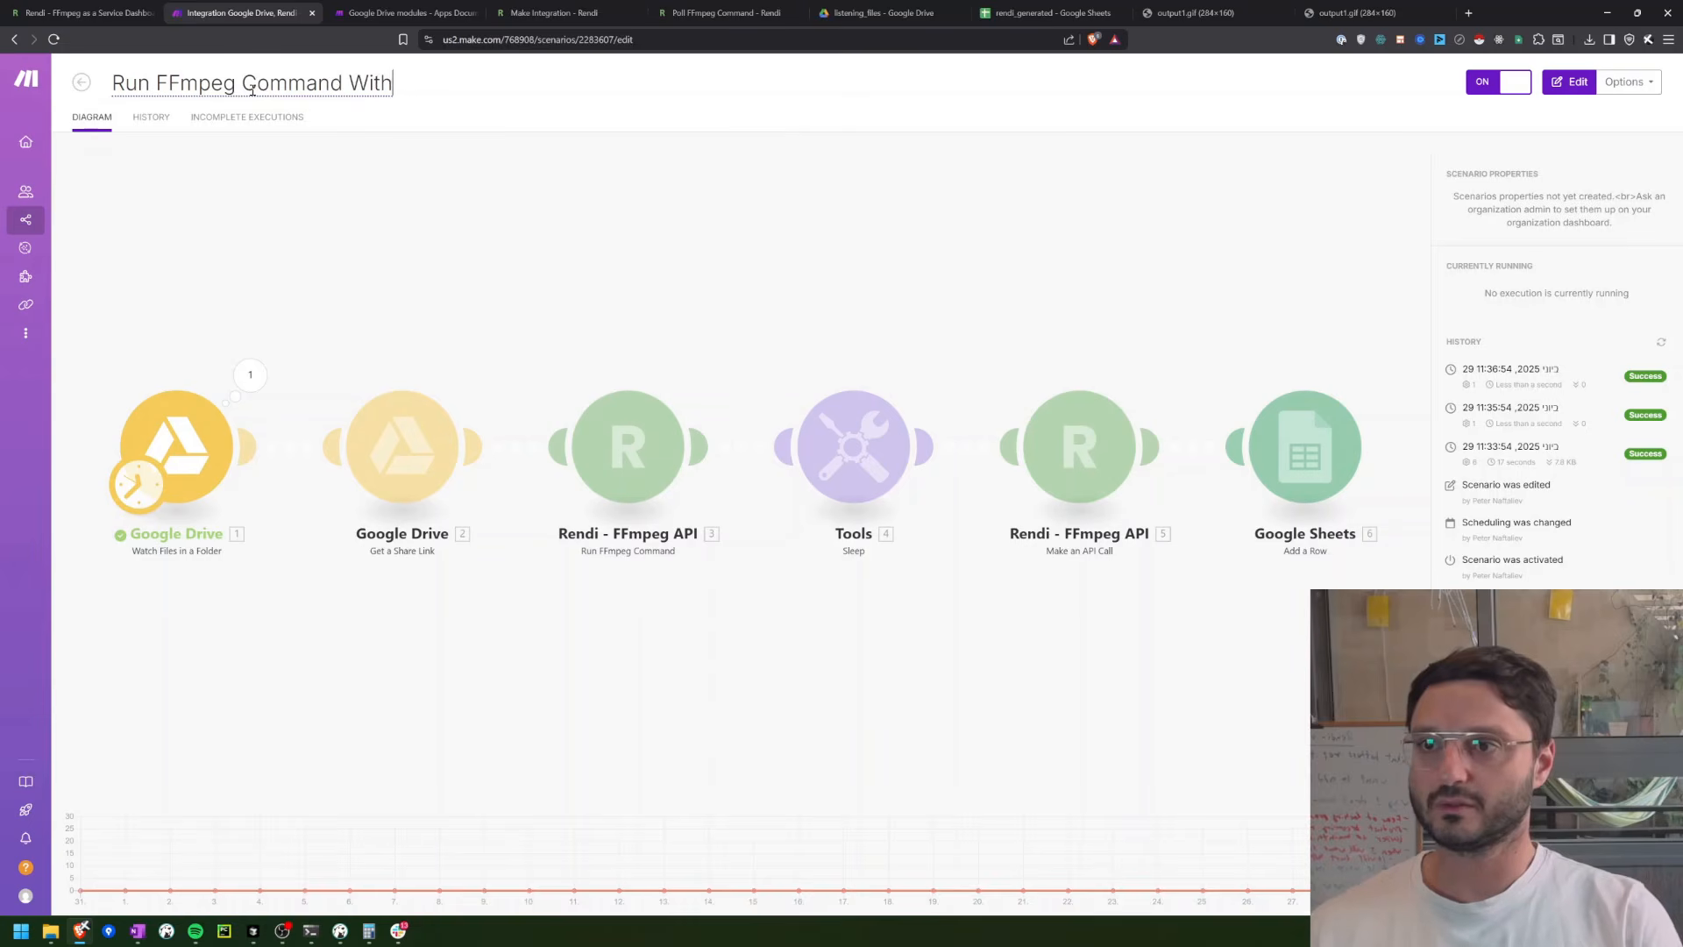
text( Rendi)
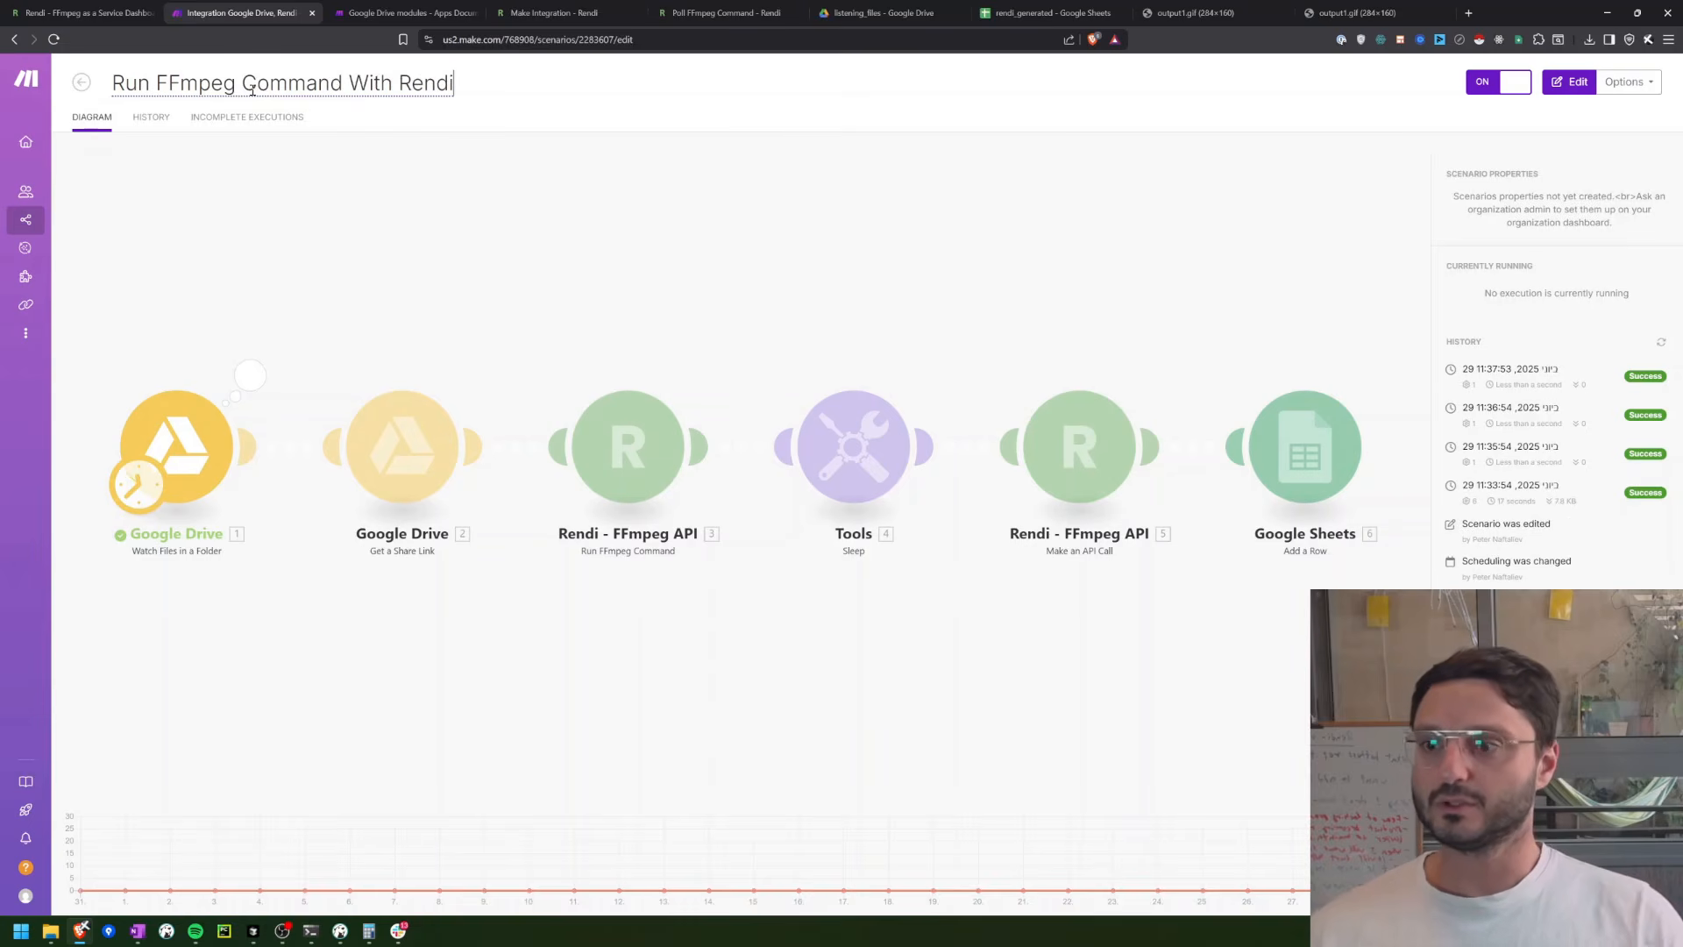
click(321, 239)
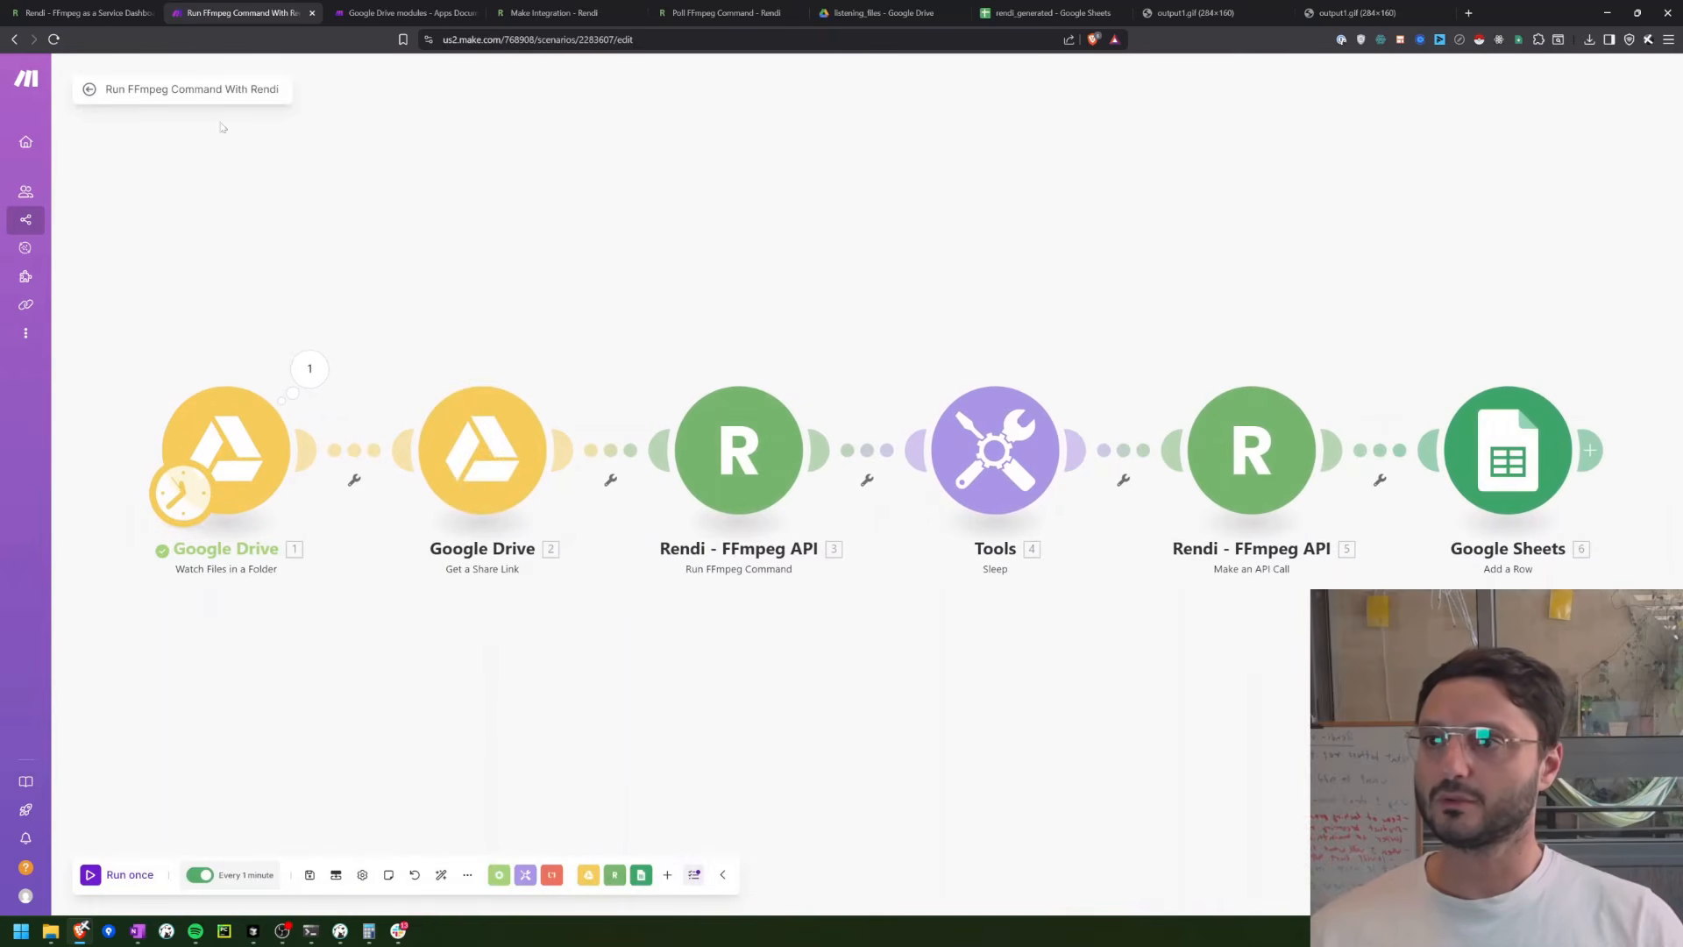
Step: Return to the Demo folder's scenario list and deactivate Run FFmpeg Command With Rendi
click(89, 89)
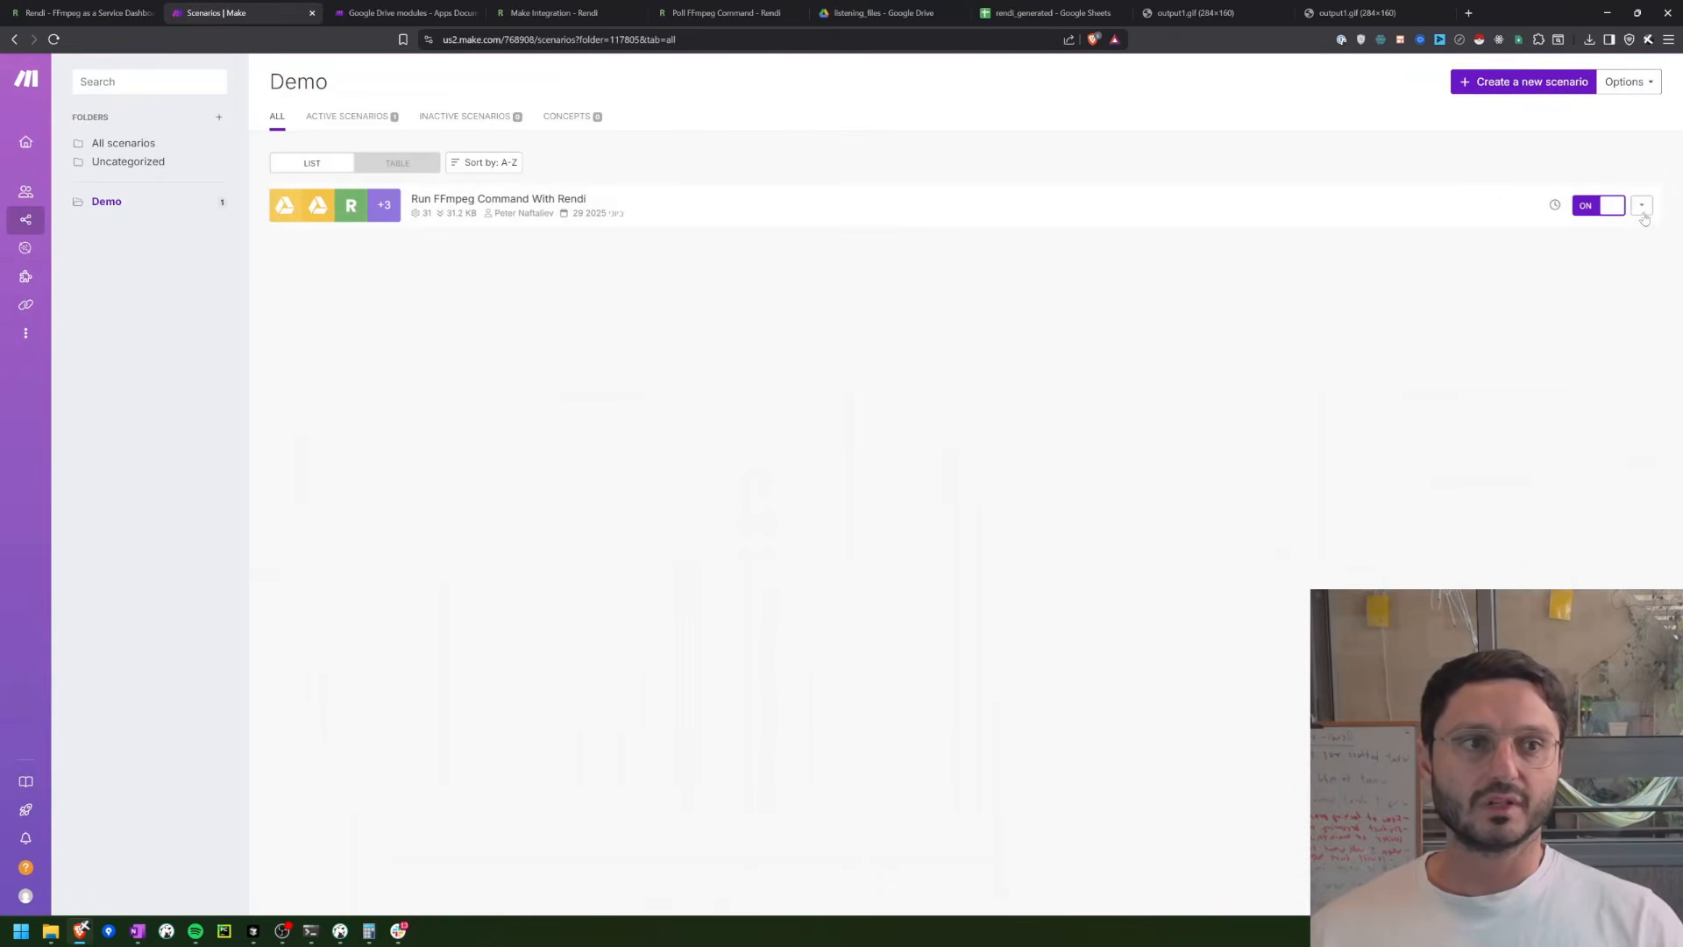
click(1636, 206)
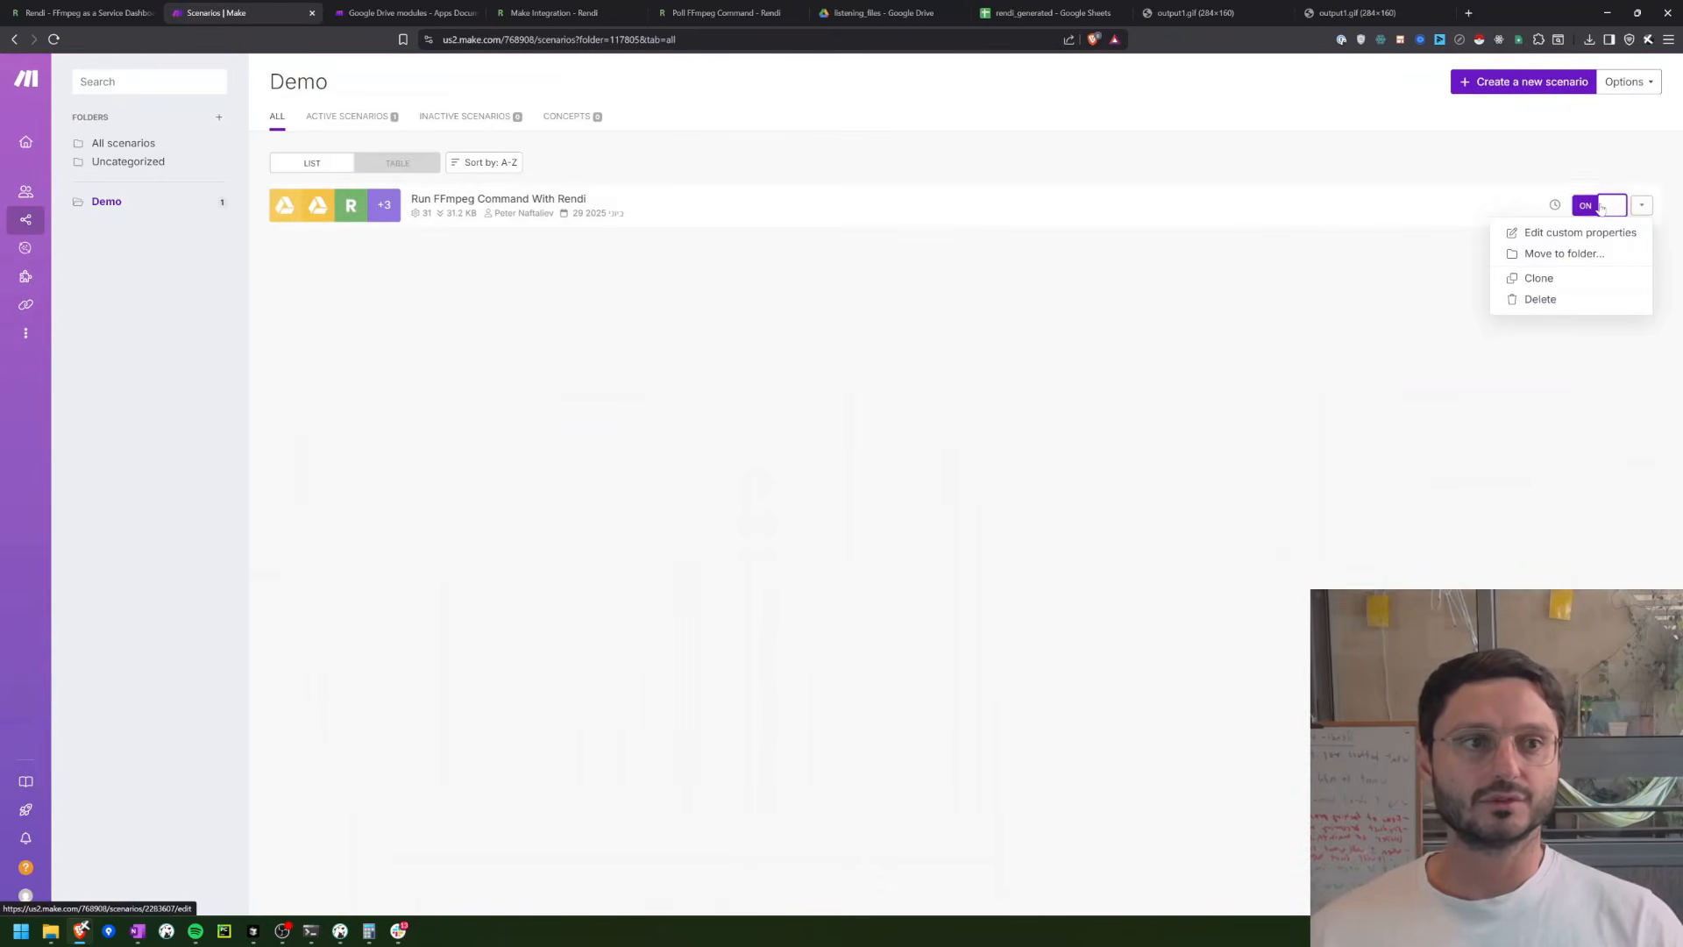
click(1588, 203)
Step: Clone the scenario as "Webhook FFmpeg Command With Rendi", leaving the option to keep module states at No
click(1642, 206)
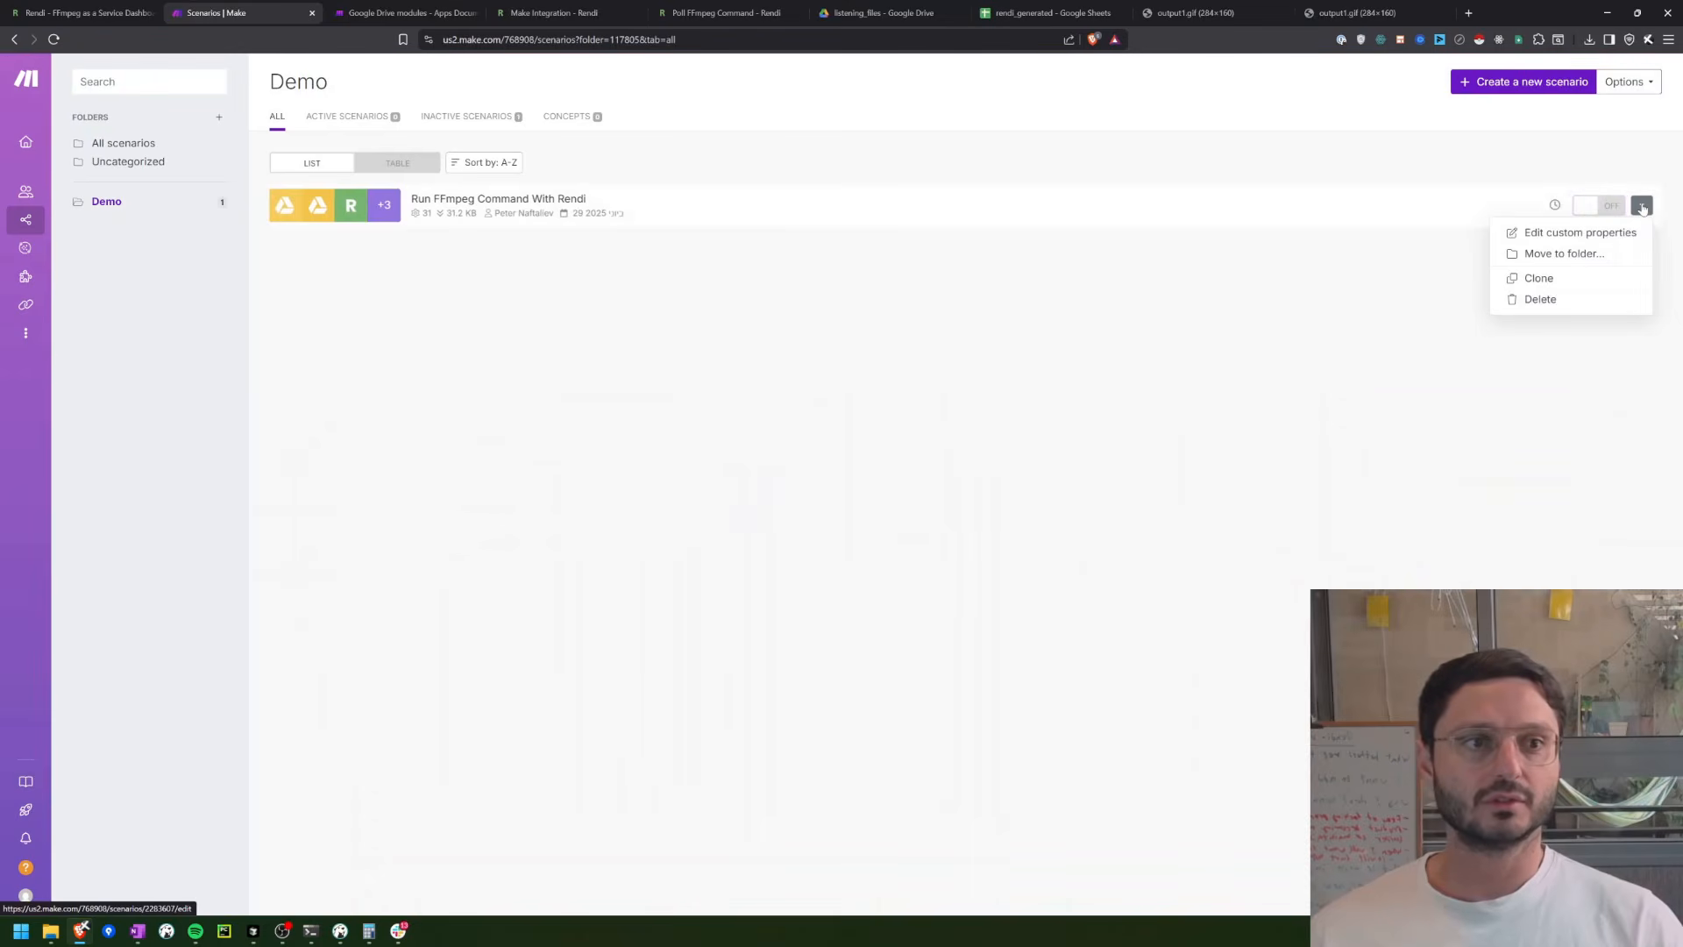
click(1570, 278)
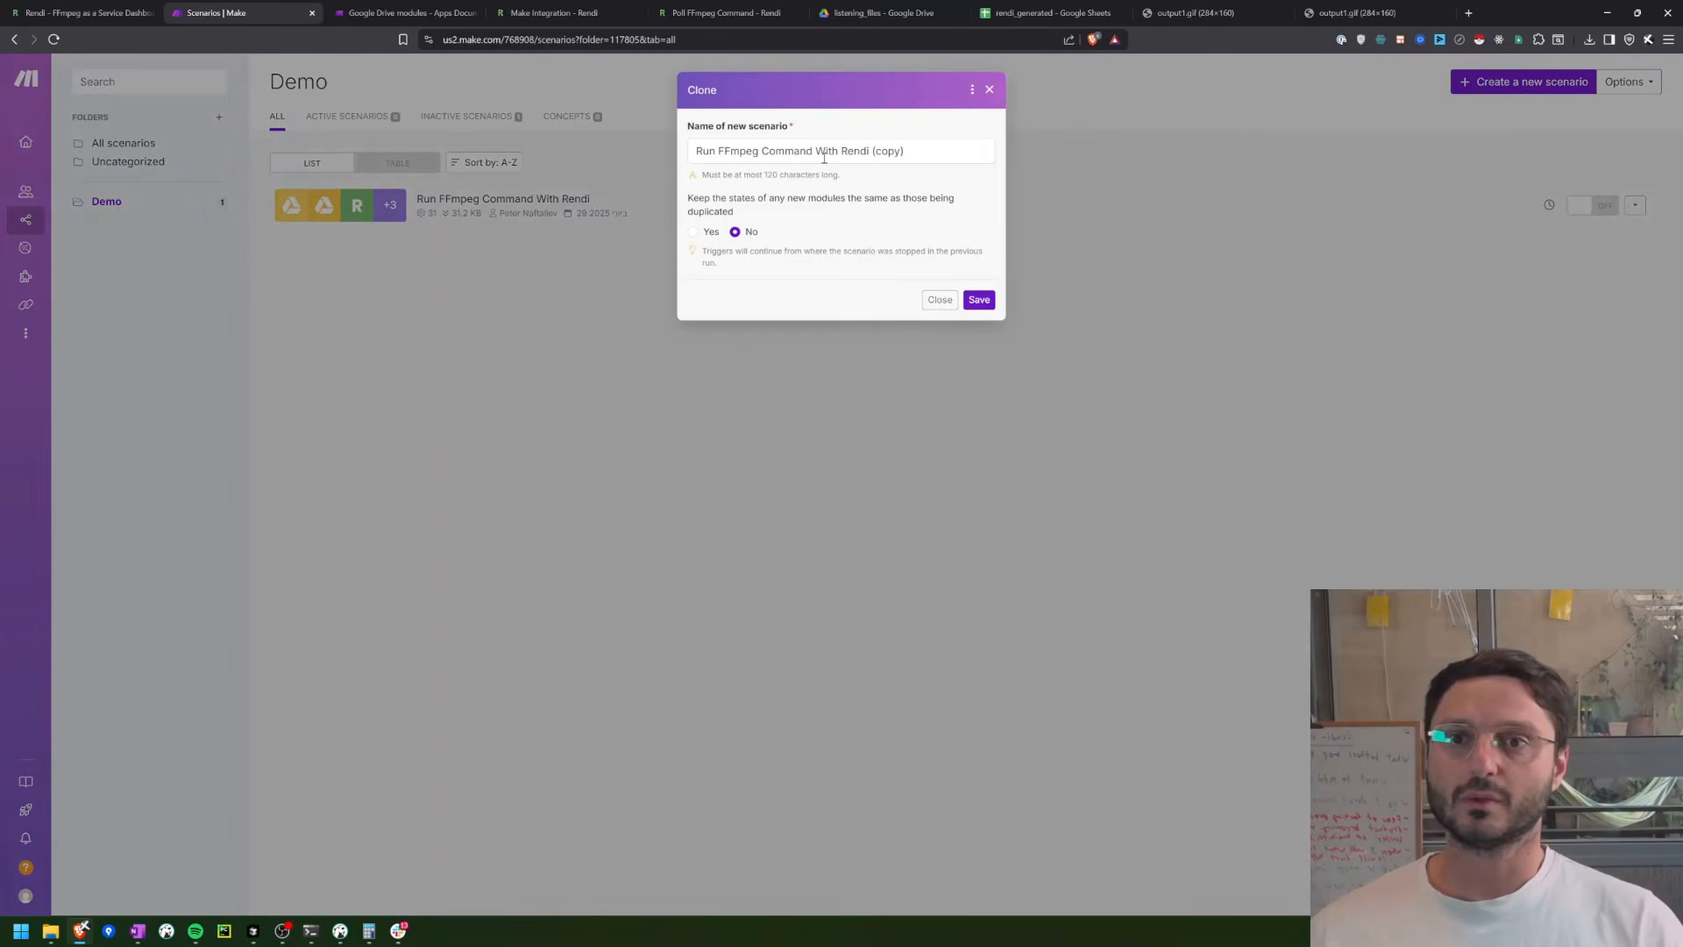
click(824, 156)
key(Home)
text(Webh)
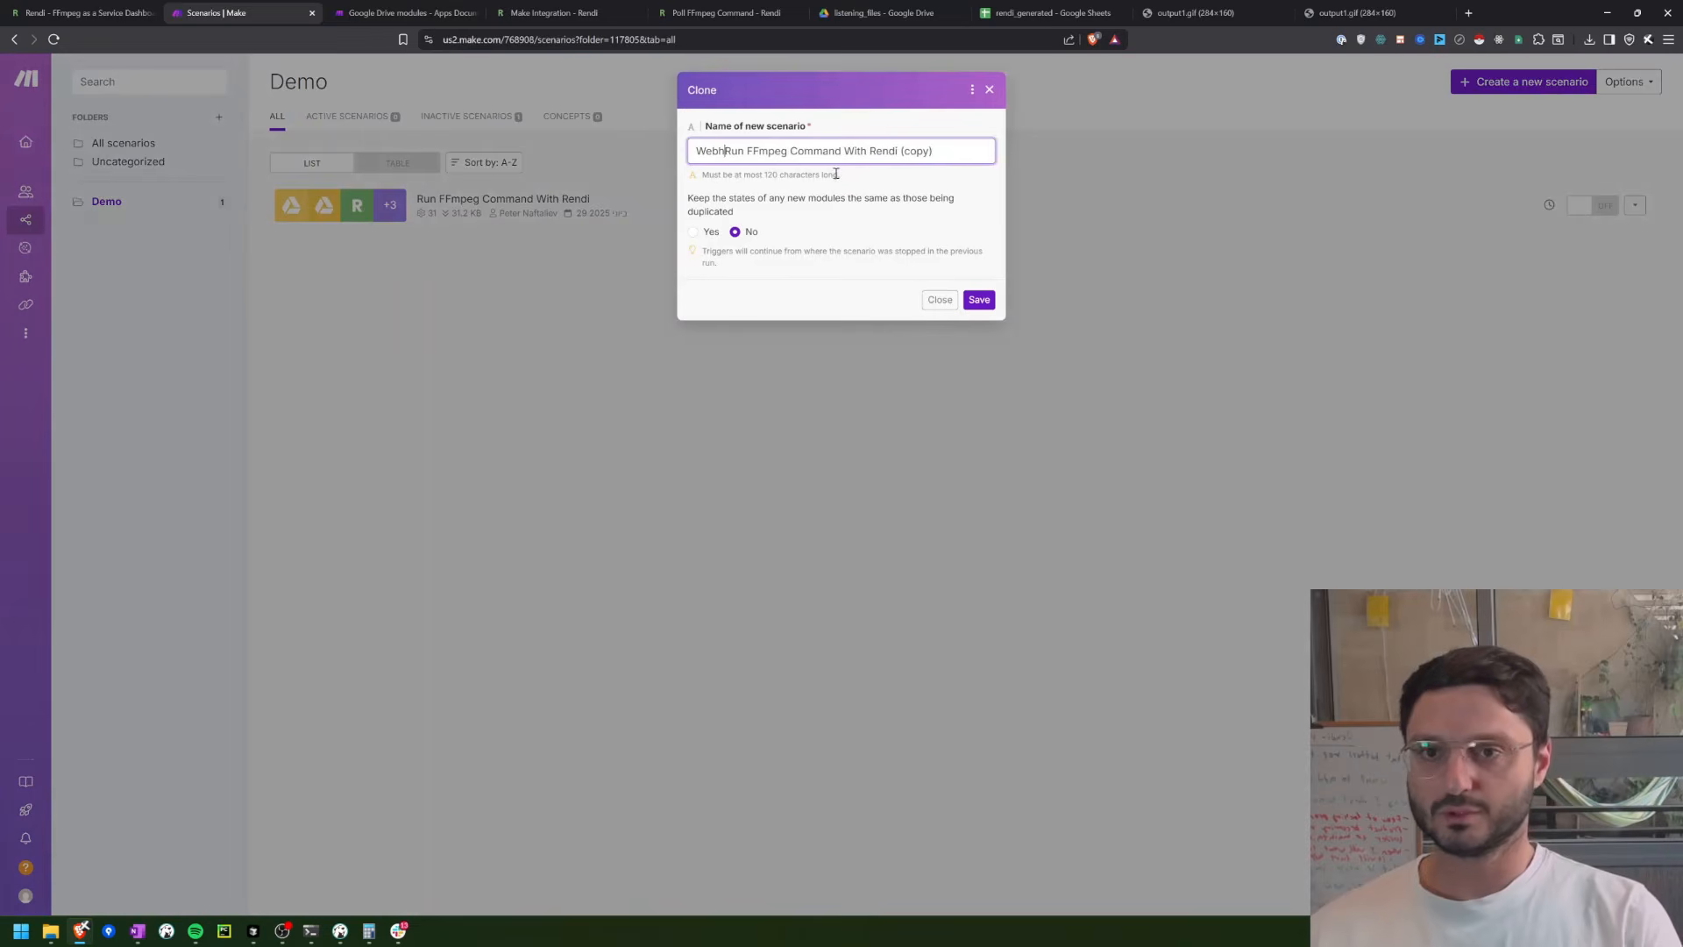
text(ook)
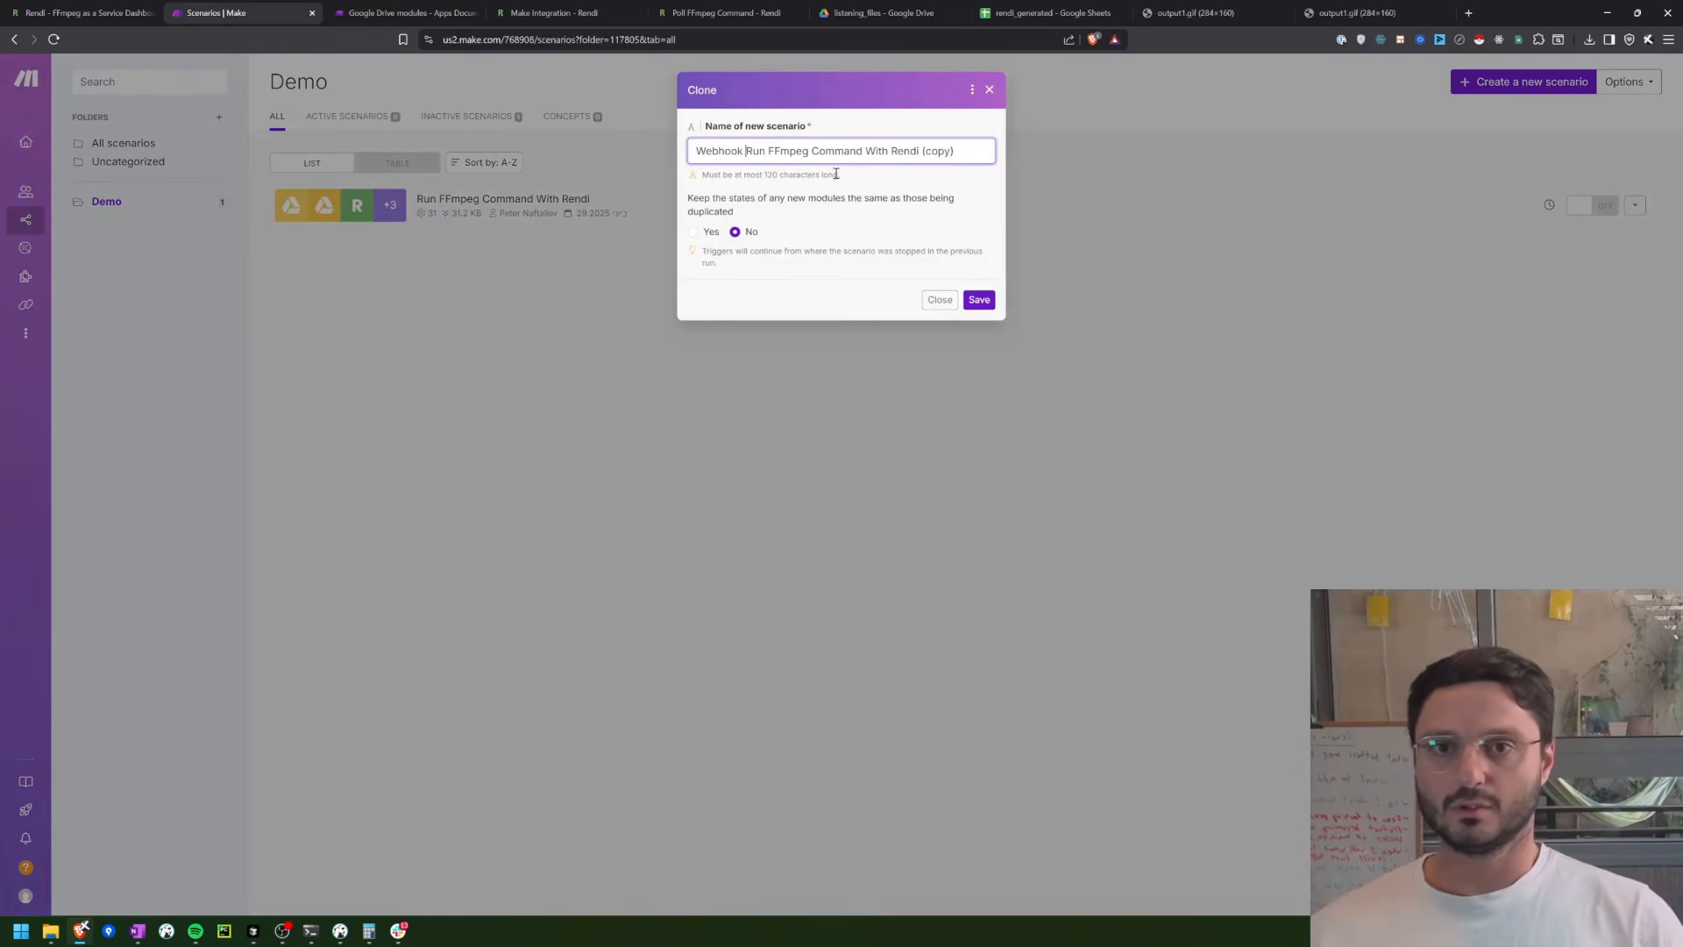
key(BackSpace)
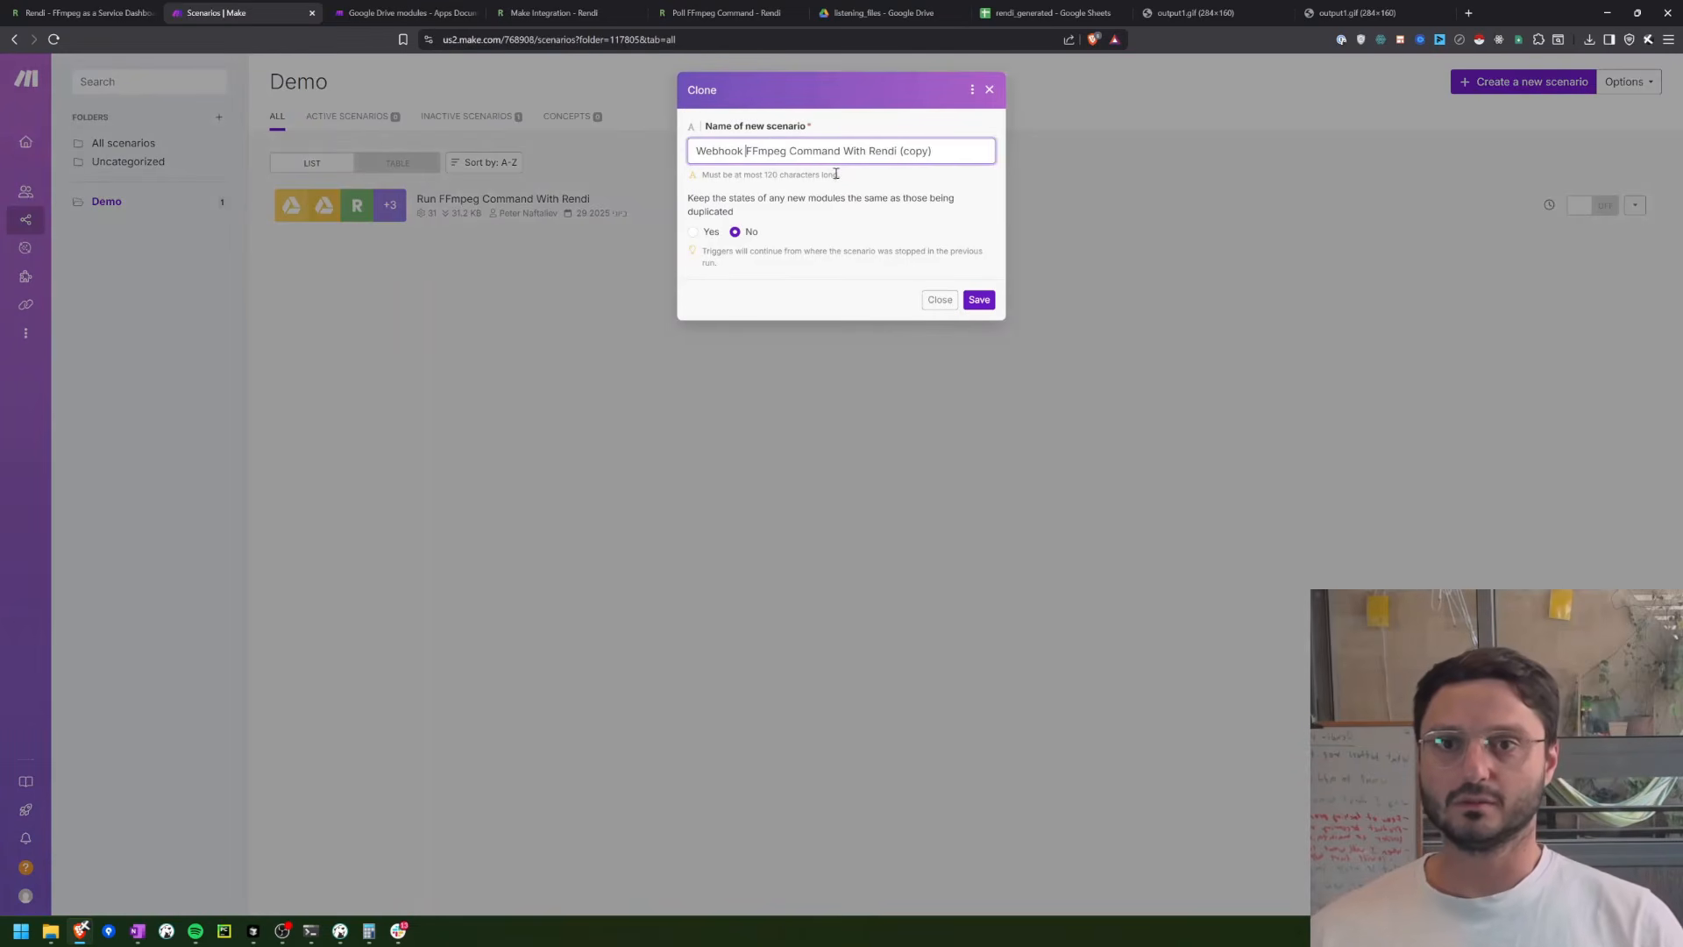
key(ctrl+shift+Left)
key(ctrl+shift+Left)
key(shift+Left)
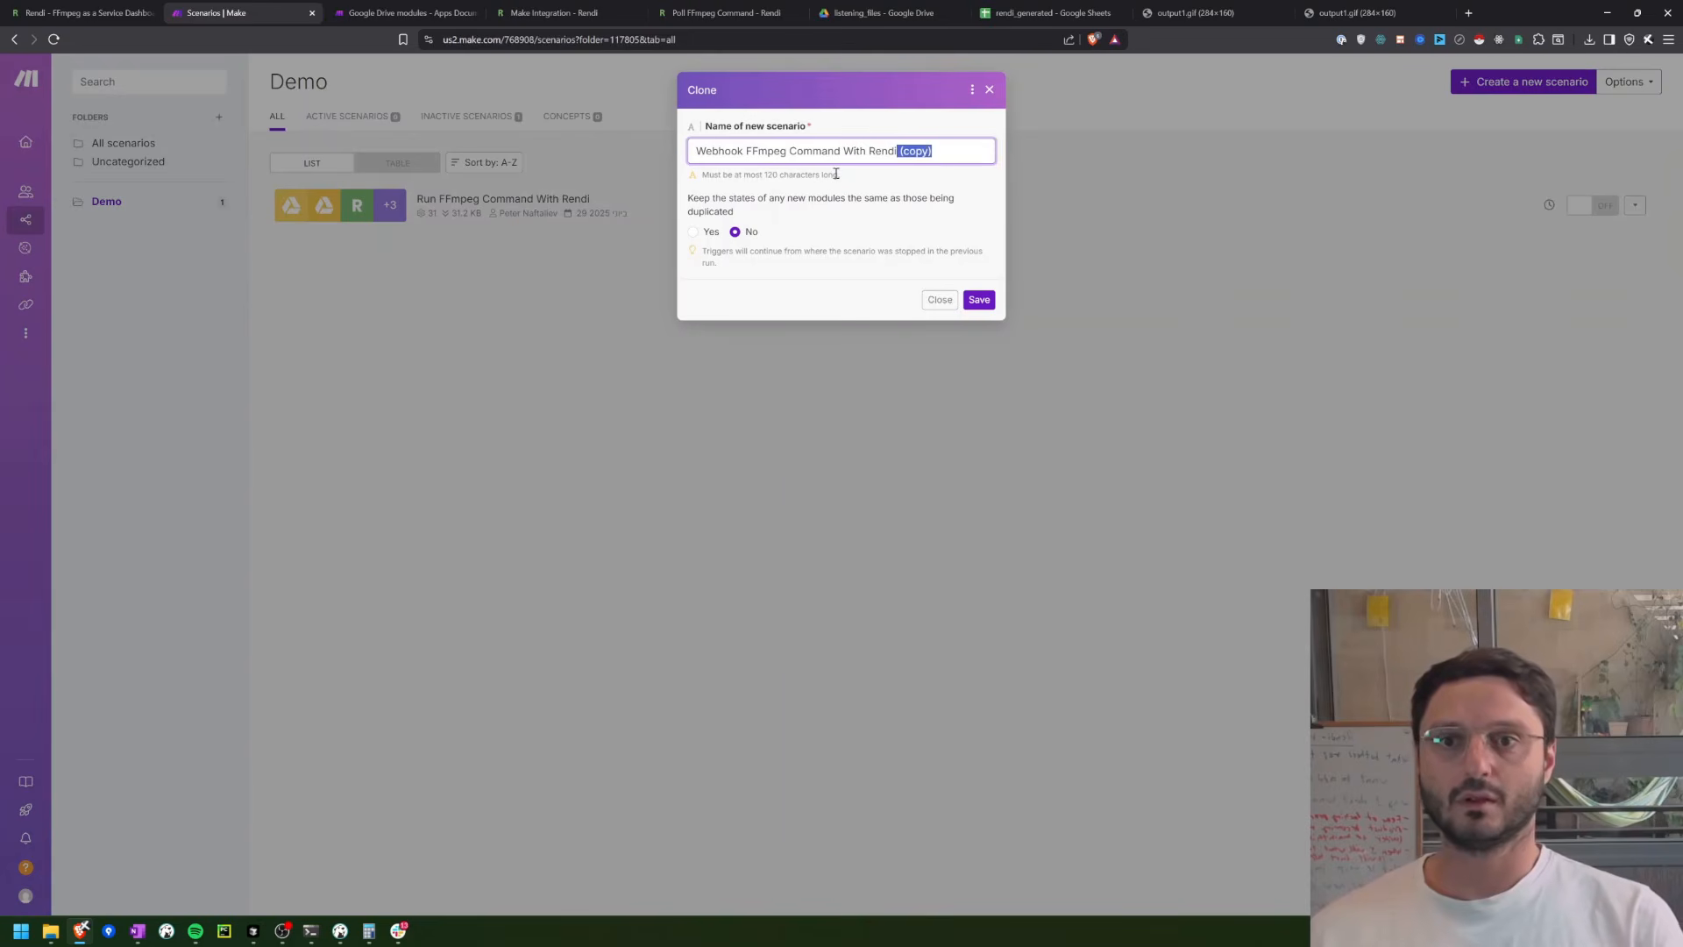
key(BackSpace)
key(F12)
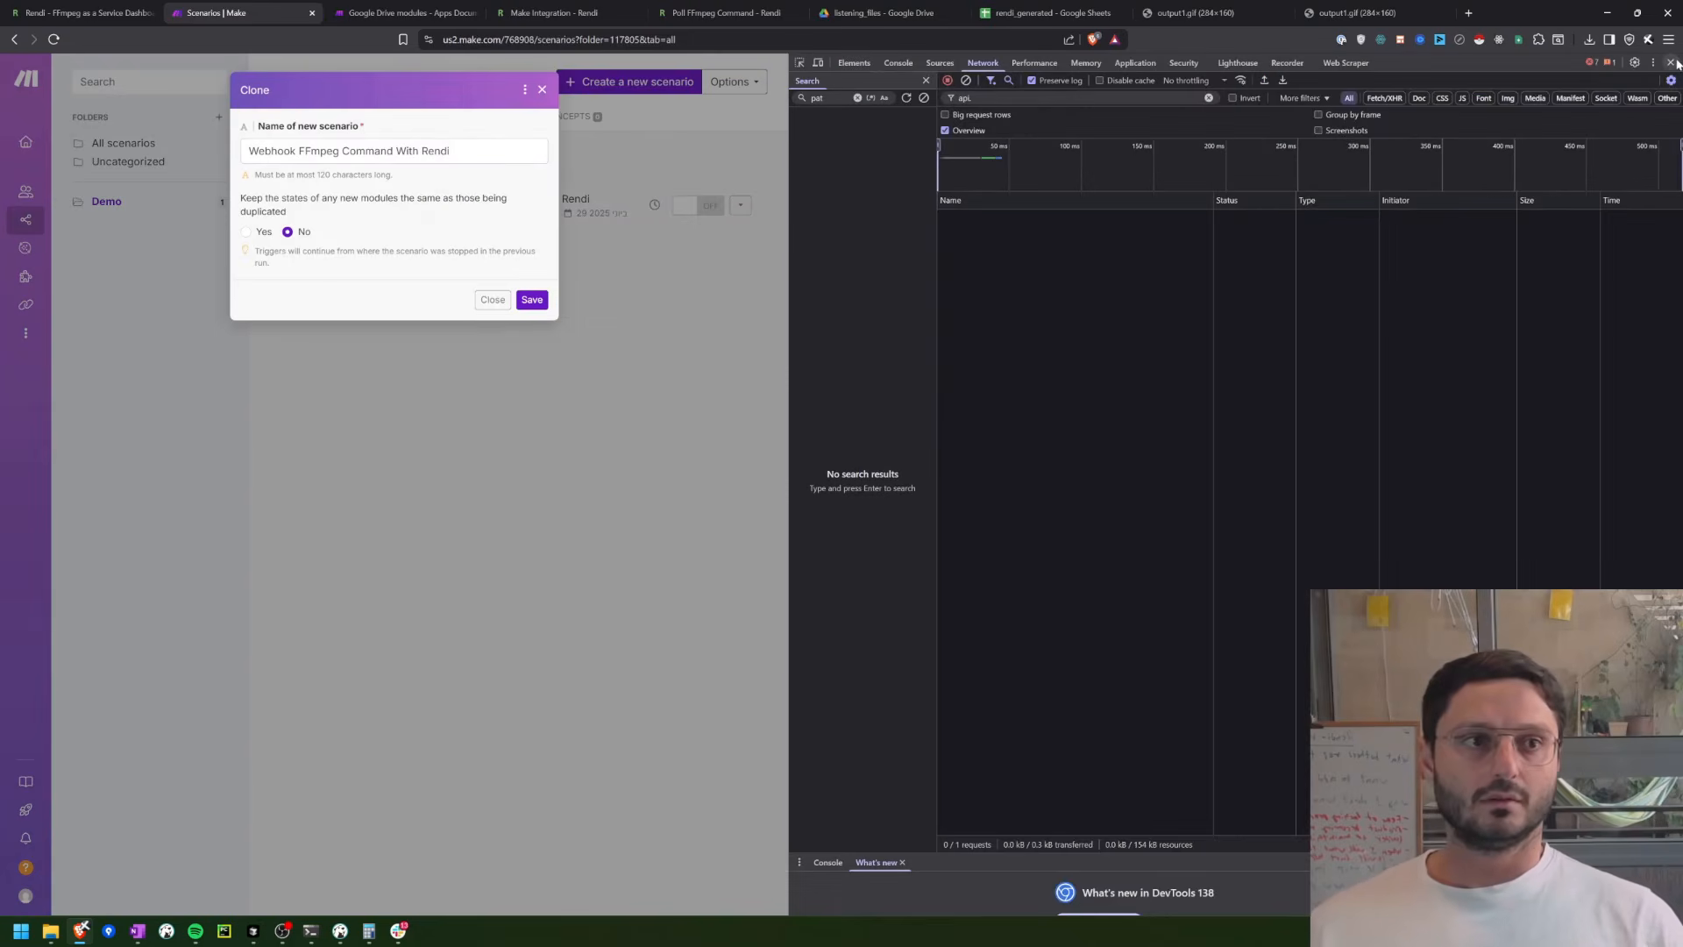
click(1670, 62)
click(979, 304)
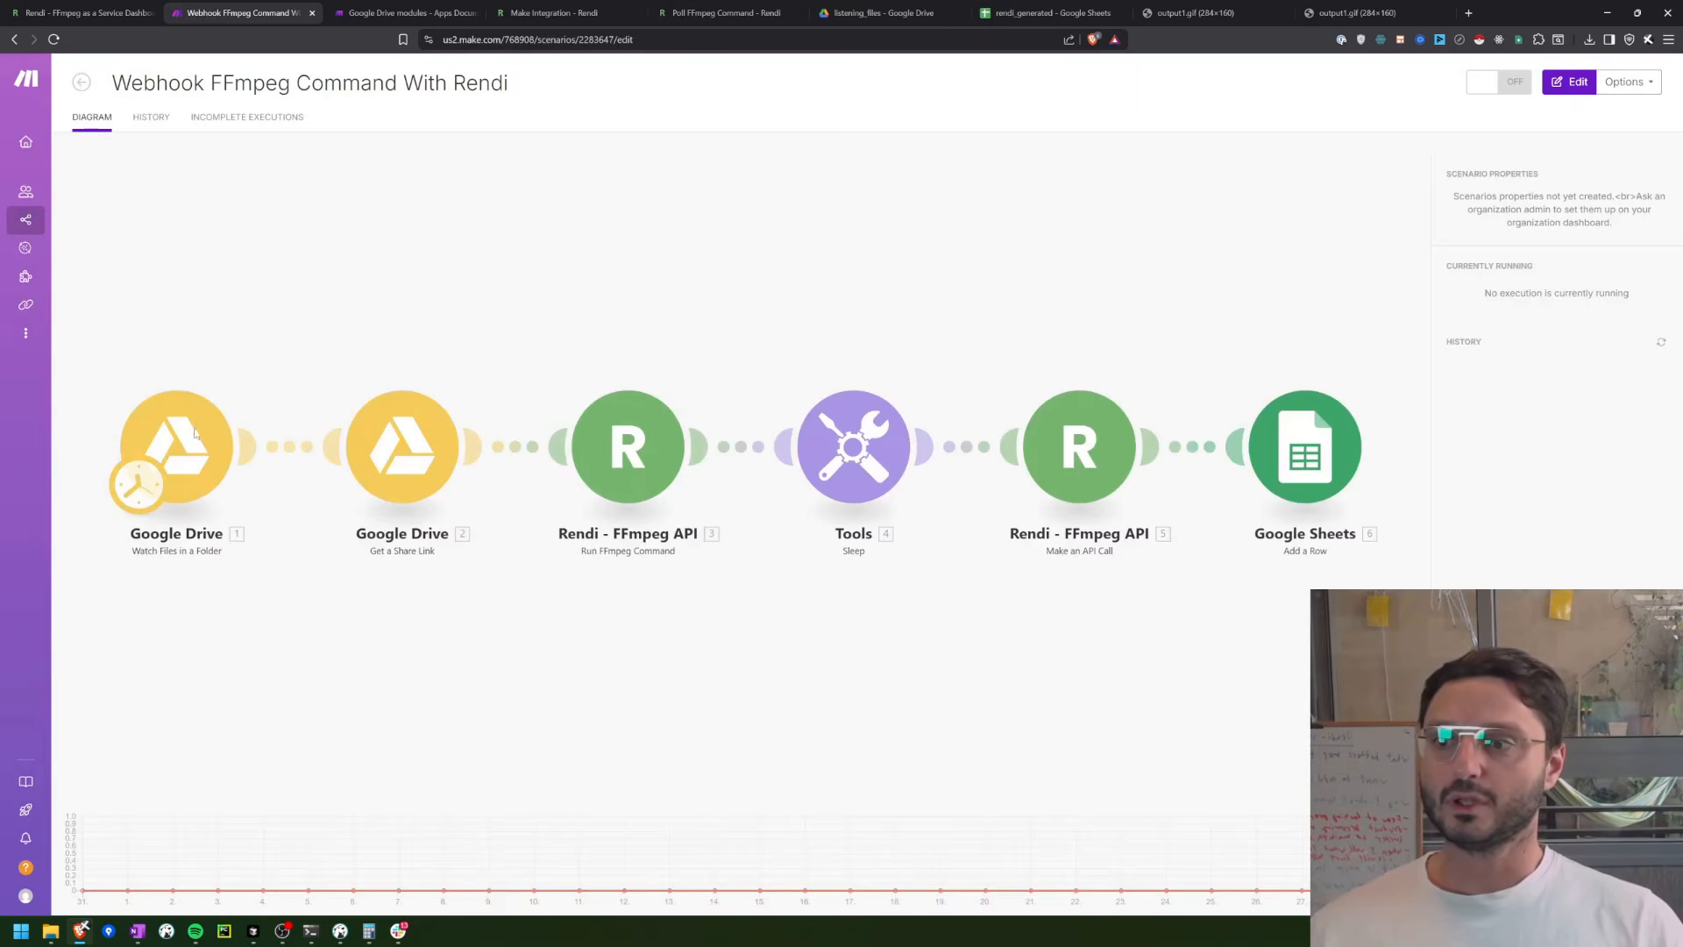
Step: Open the cloned scenario for editing and delete both Google Drive modules, Watch Files in a Folder and Get a Share Link
right_click(194, 465)
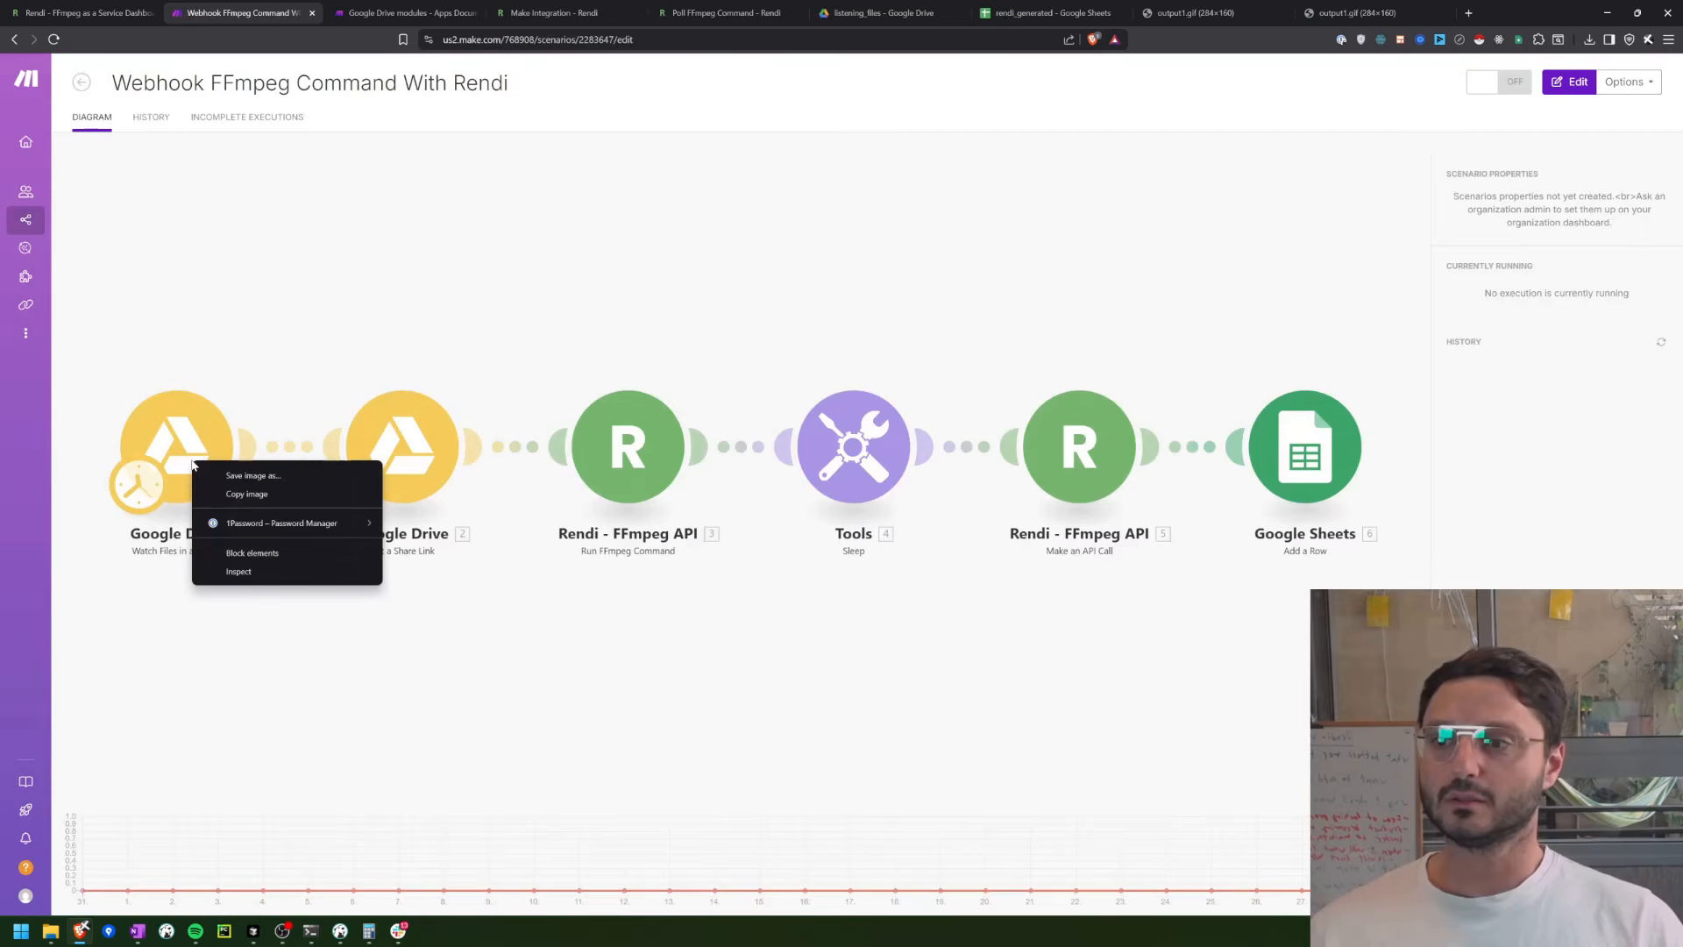
click(129, 519)
right_click(261, 453)
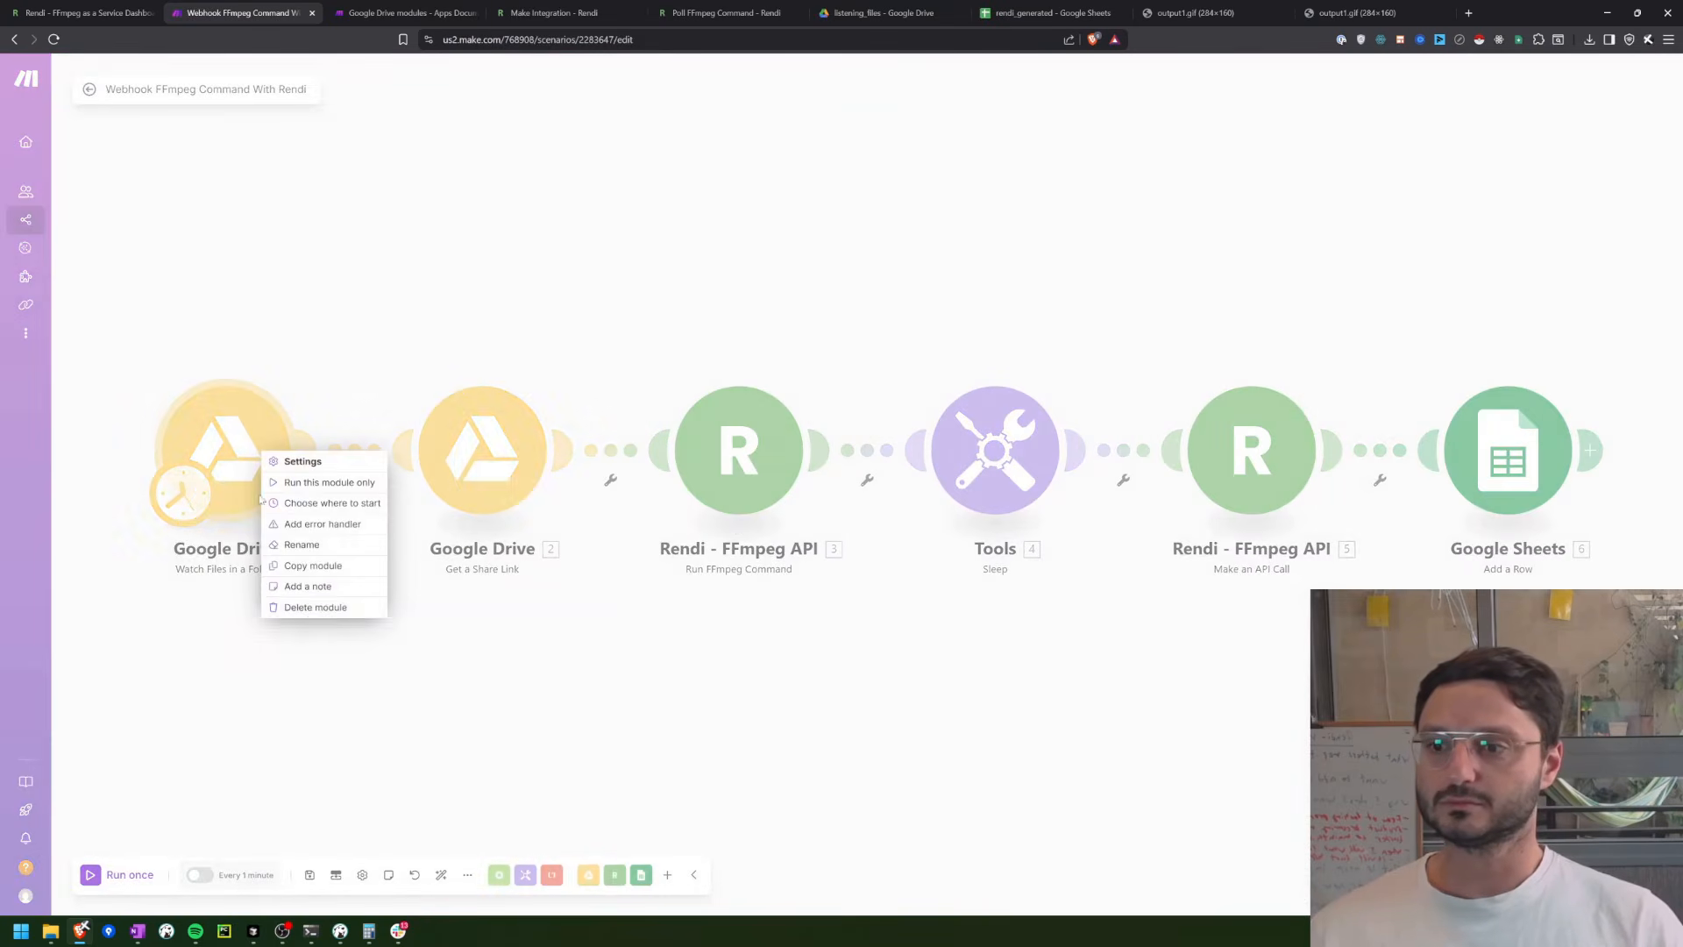
click(313, 607)
click(517, 447)
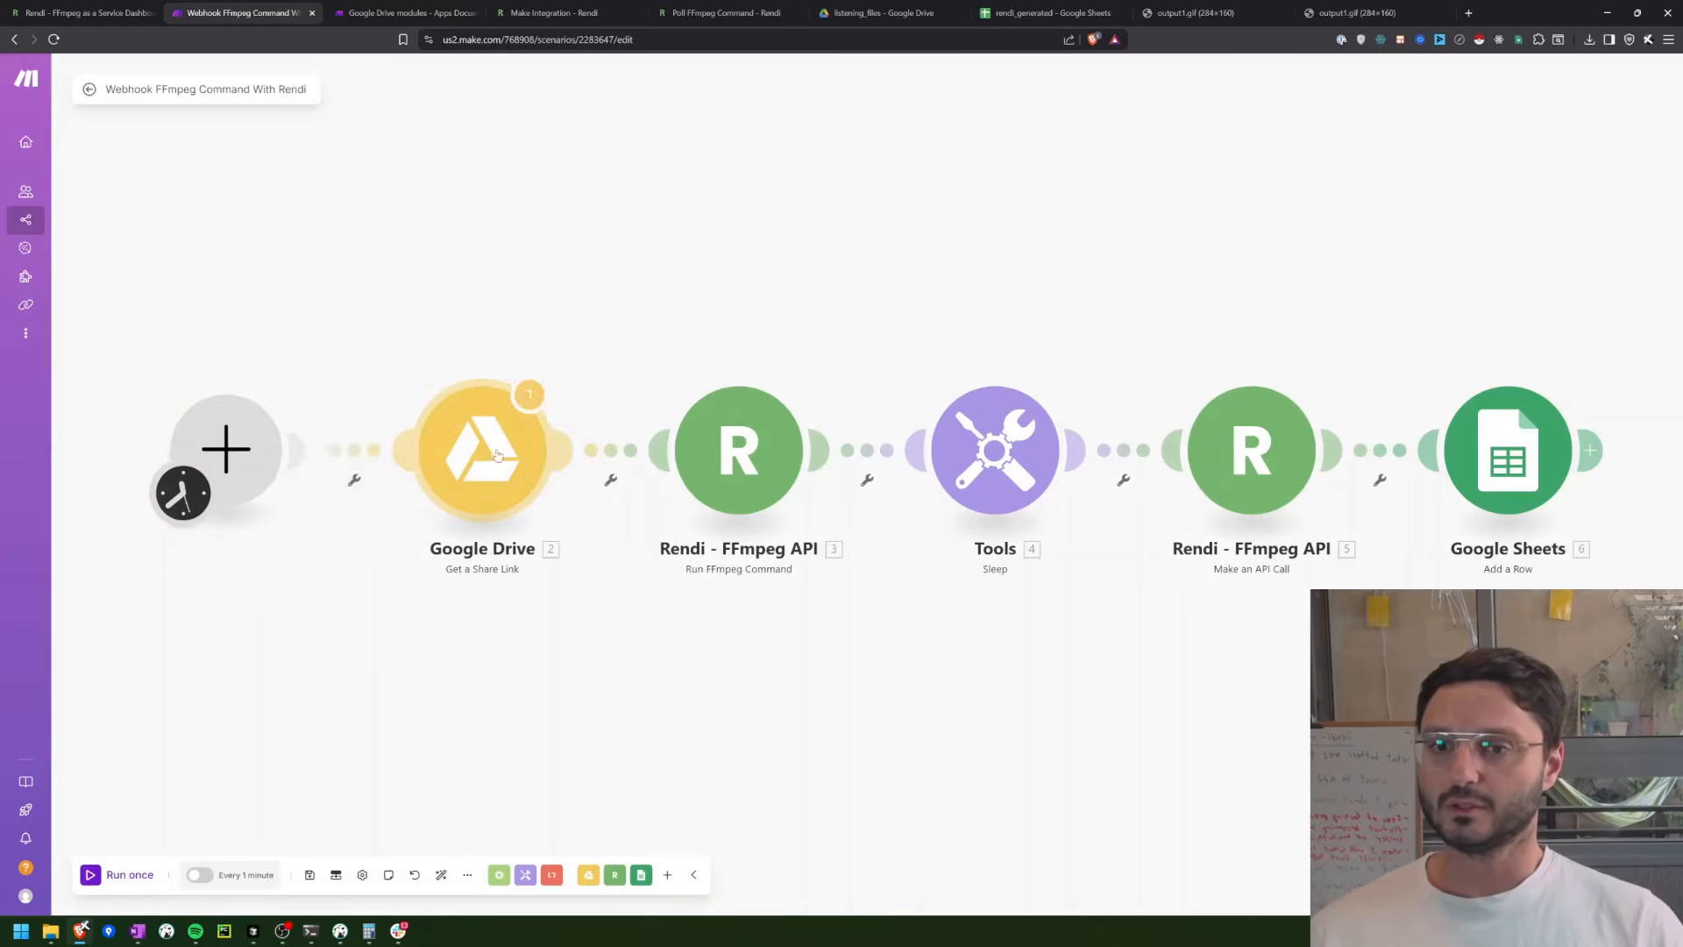
right_click(486, 458)
click(543, 611)
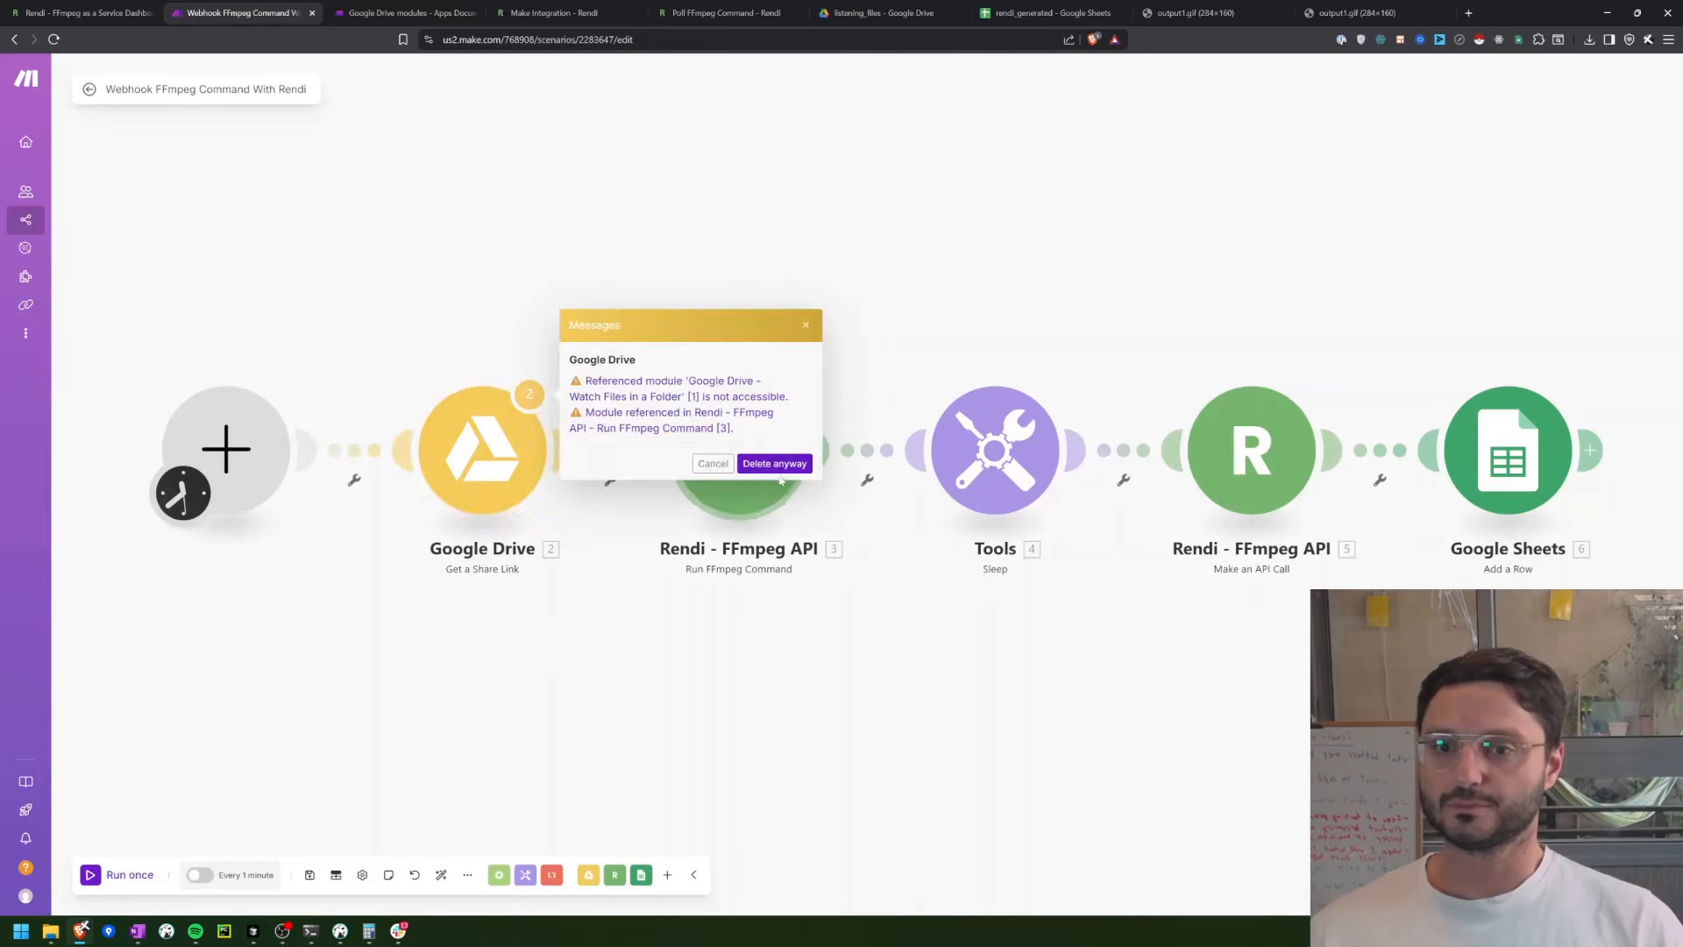
click(783, 474)
Step: Delete the Run FFmpeg Command, Sleep and Make an API Call modules, keeping only the Google Sheets module
right_click(720, 479)
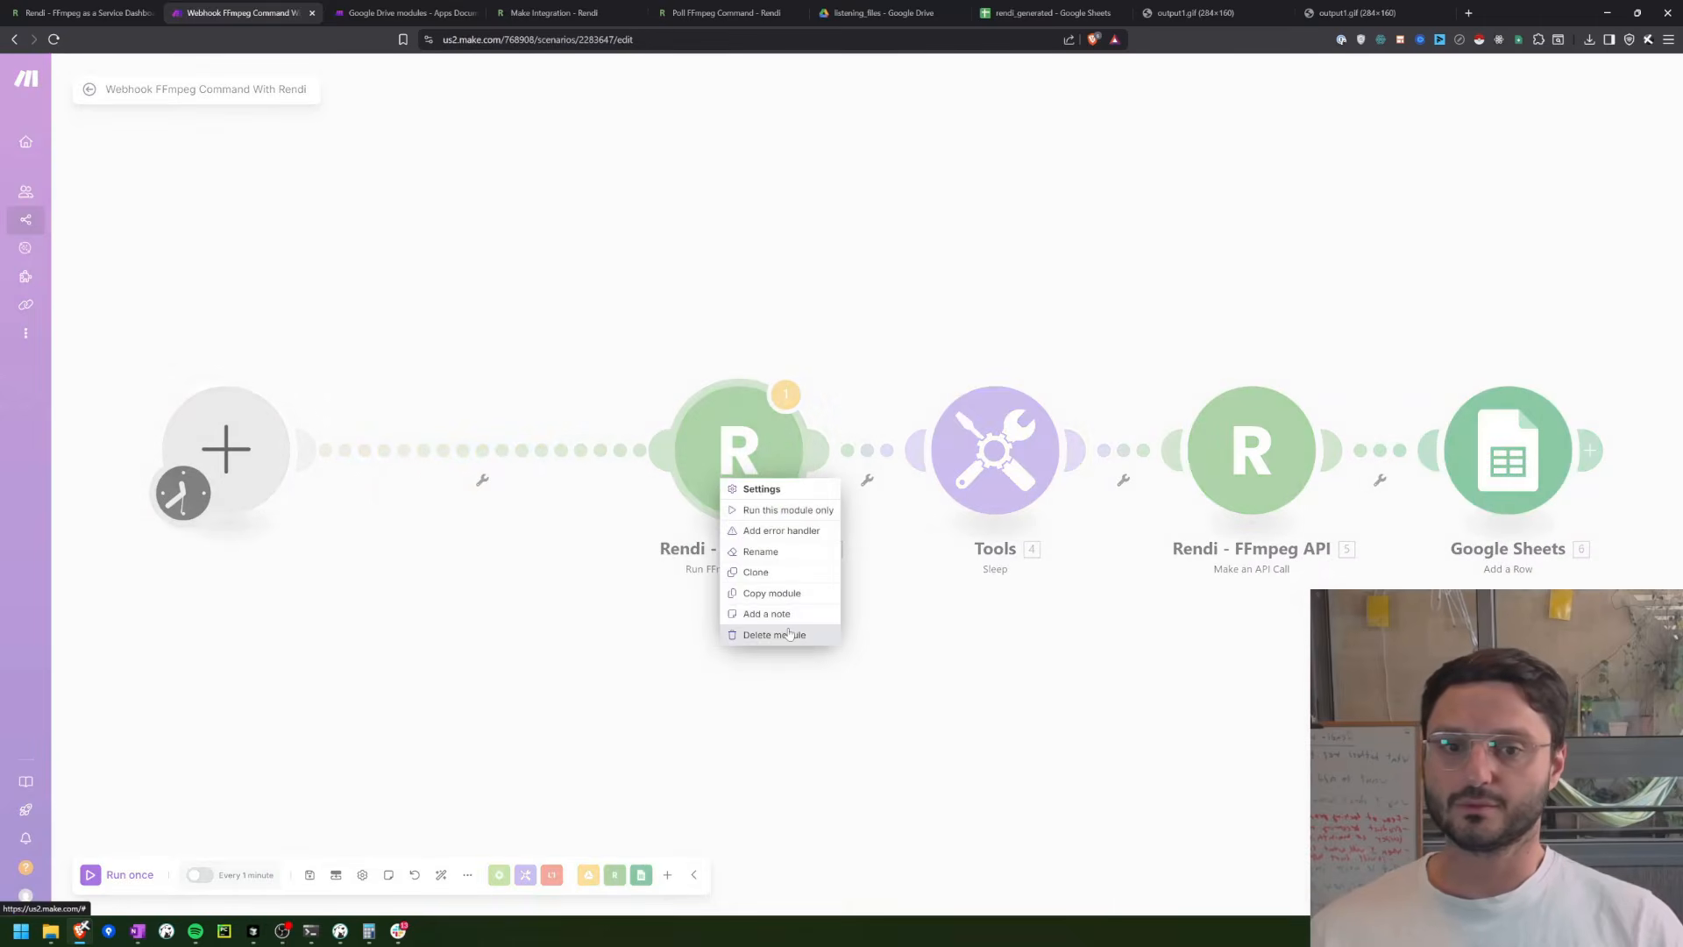
click(761, 633)
click(1031, 463)
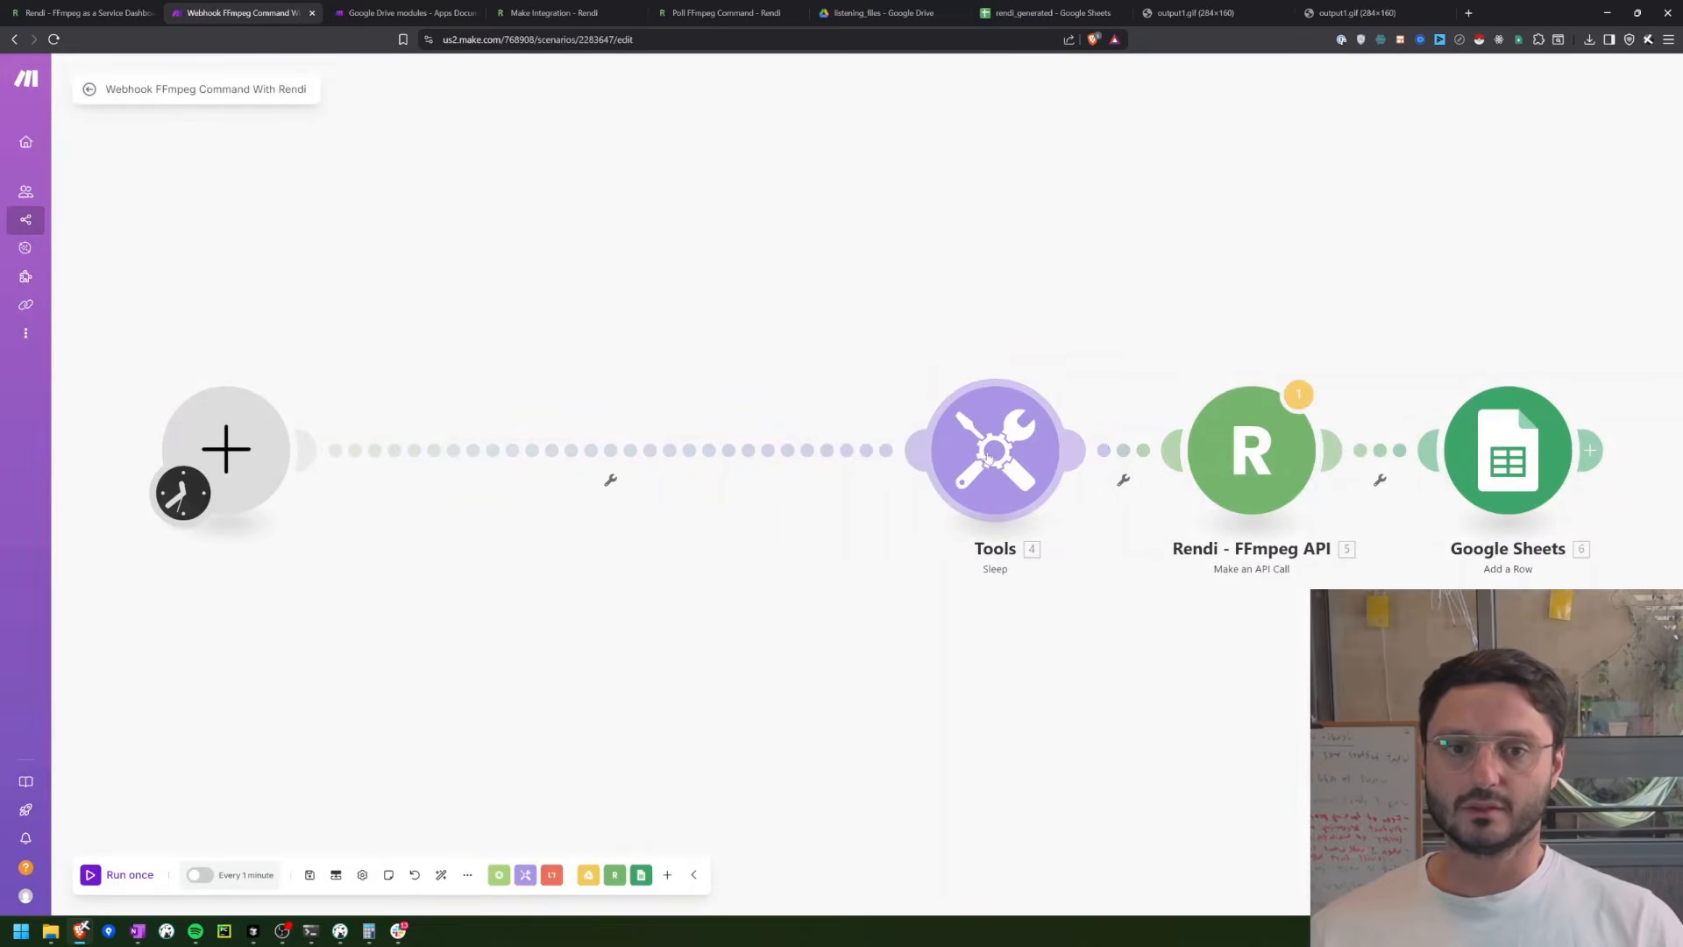
right_click(992, 458)
click(1039, 610)
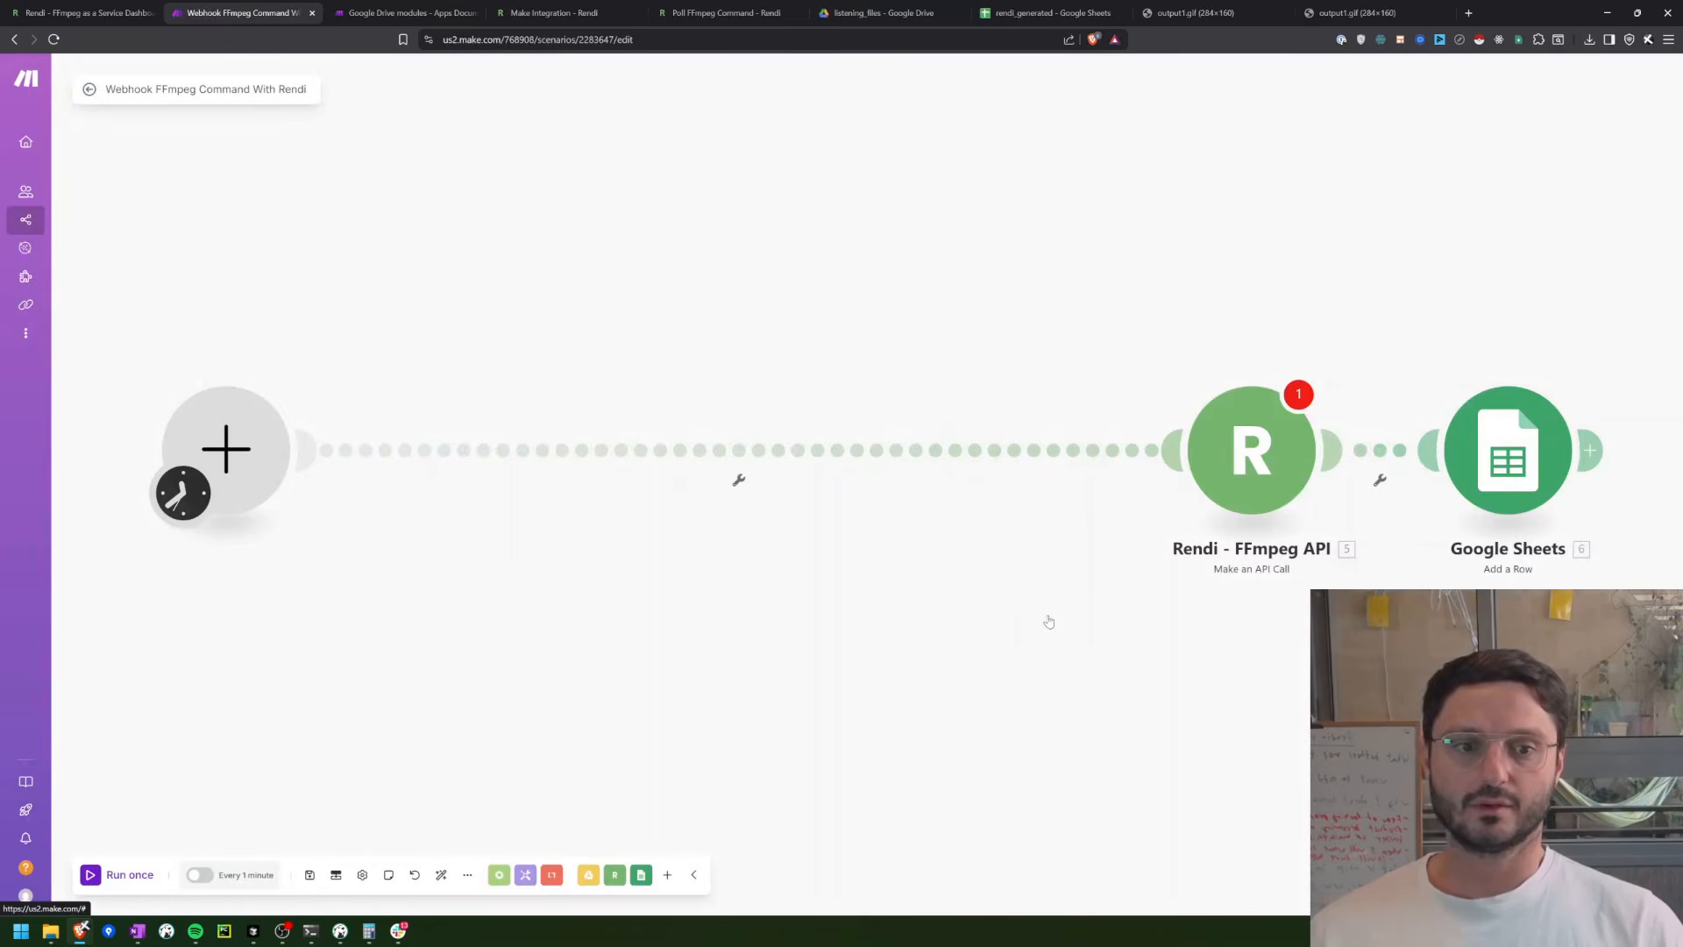
right_click(1214, 475)
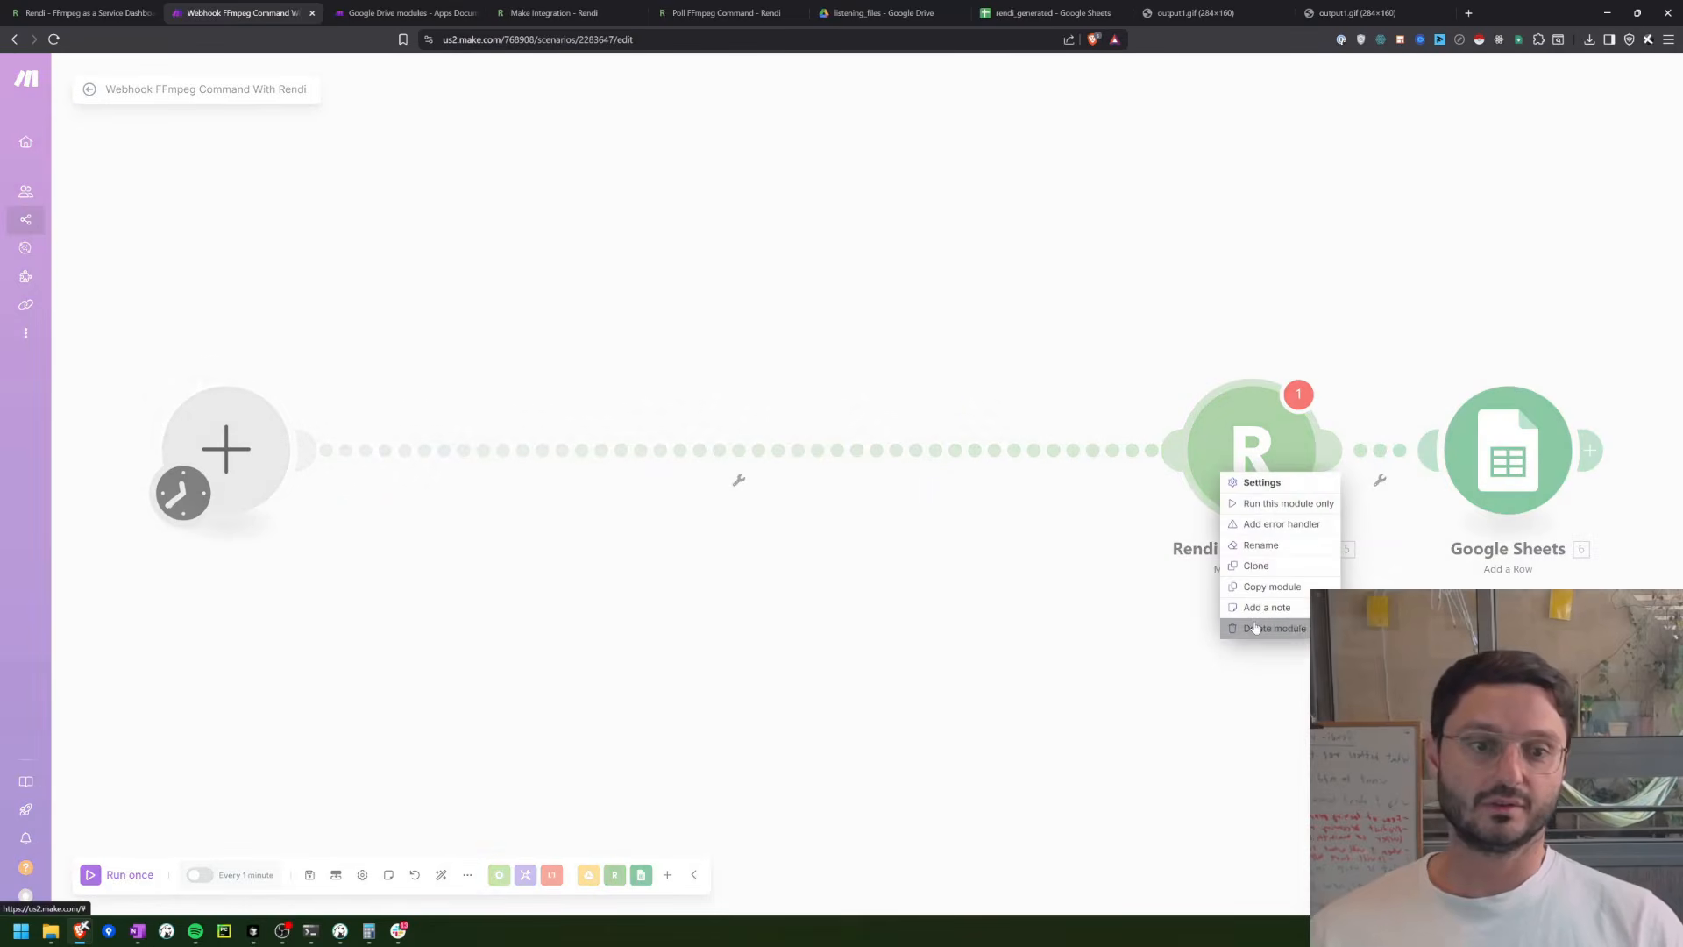
click(1245, 624)
click(1545, 463)
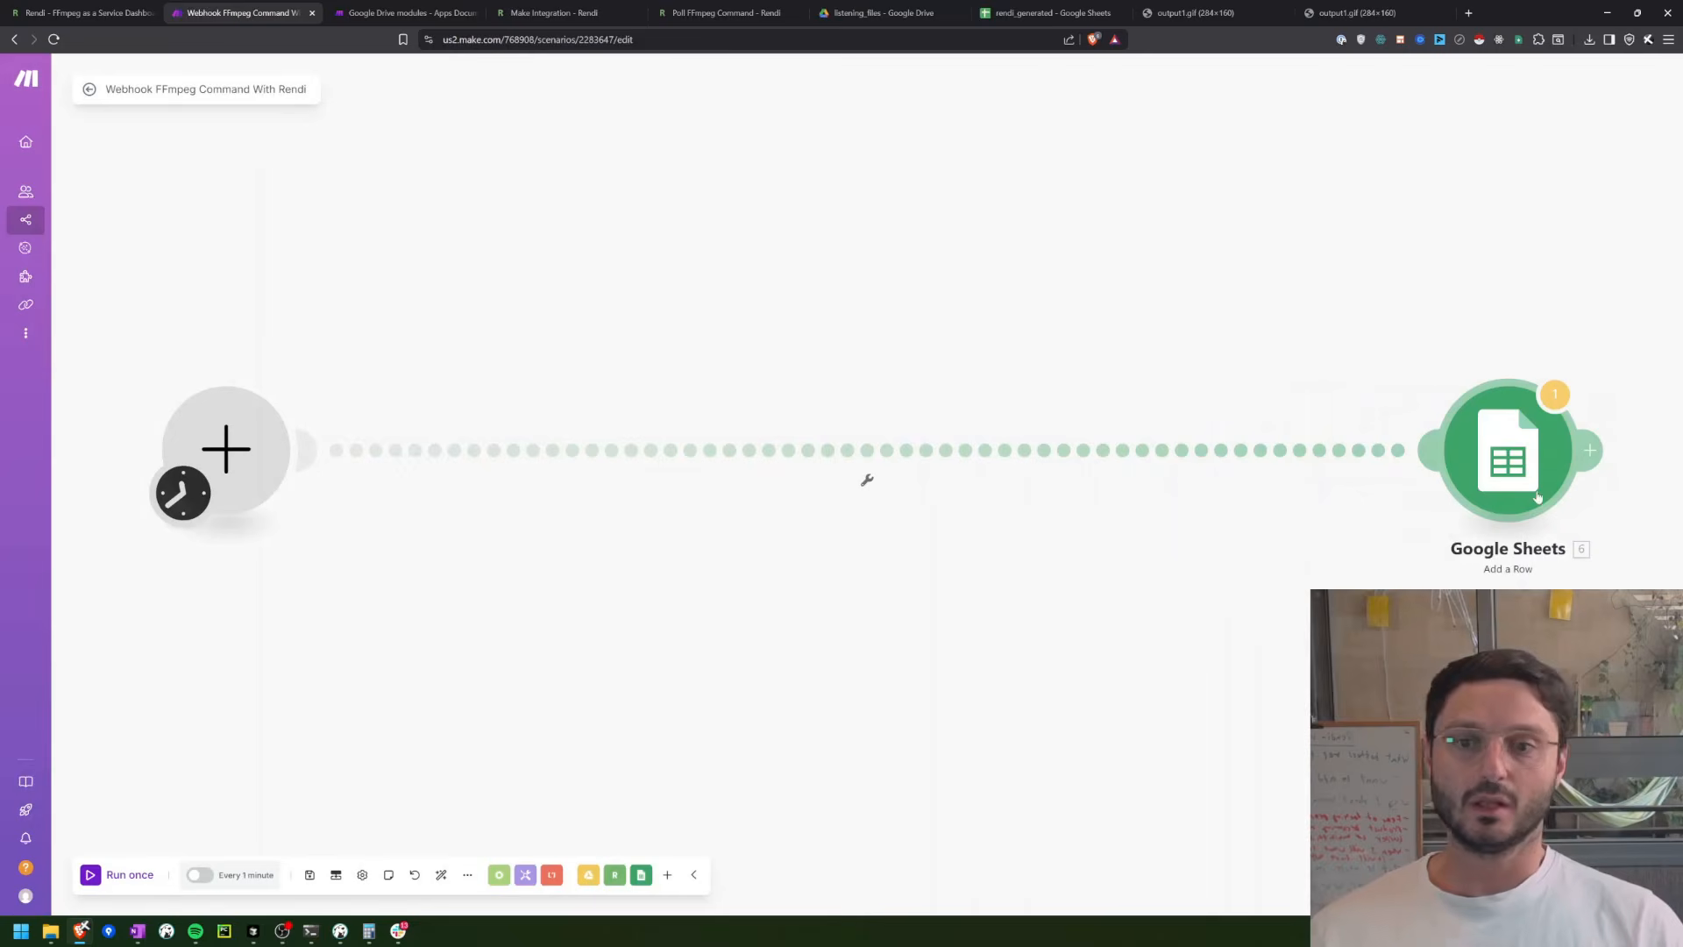
Step: Add a Custom webhook module from the Webhooks app as the scenario's trigger
click(263, 447)
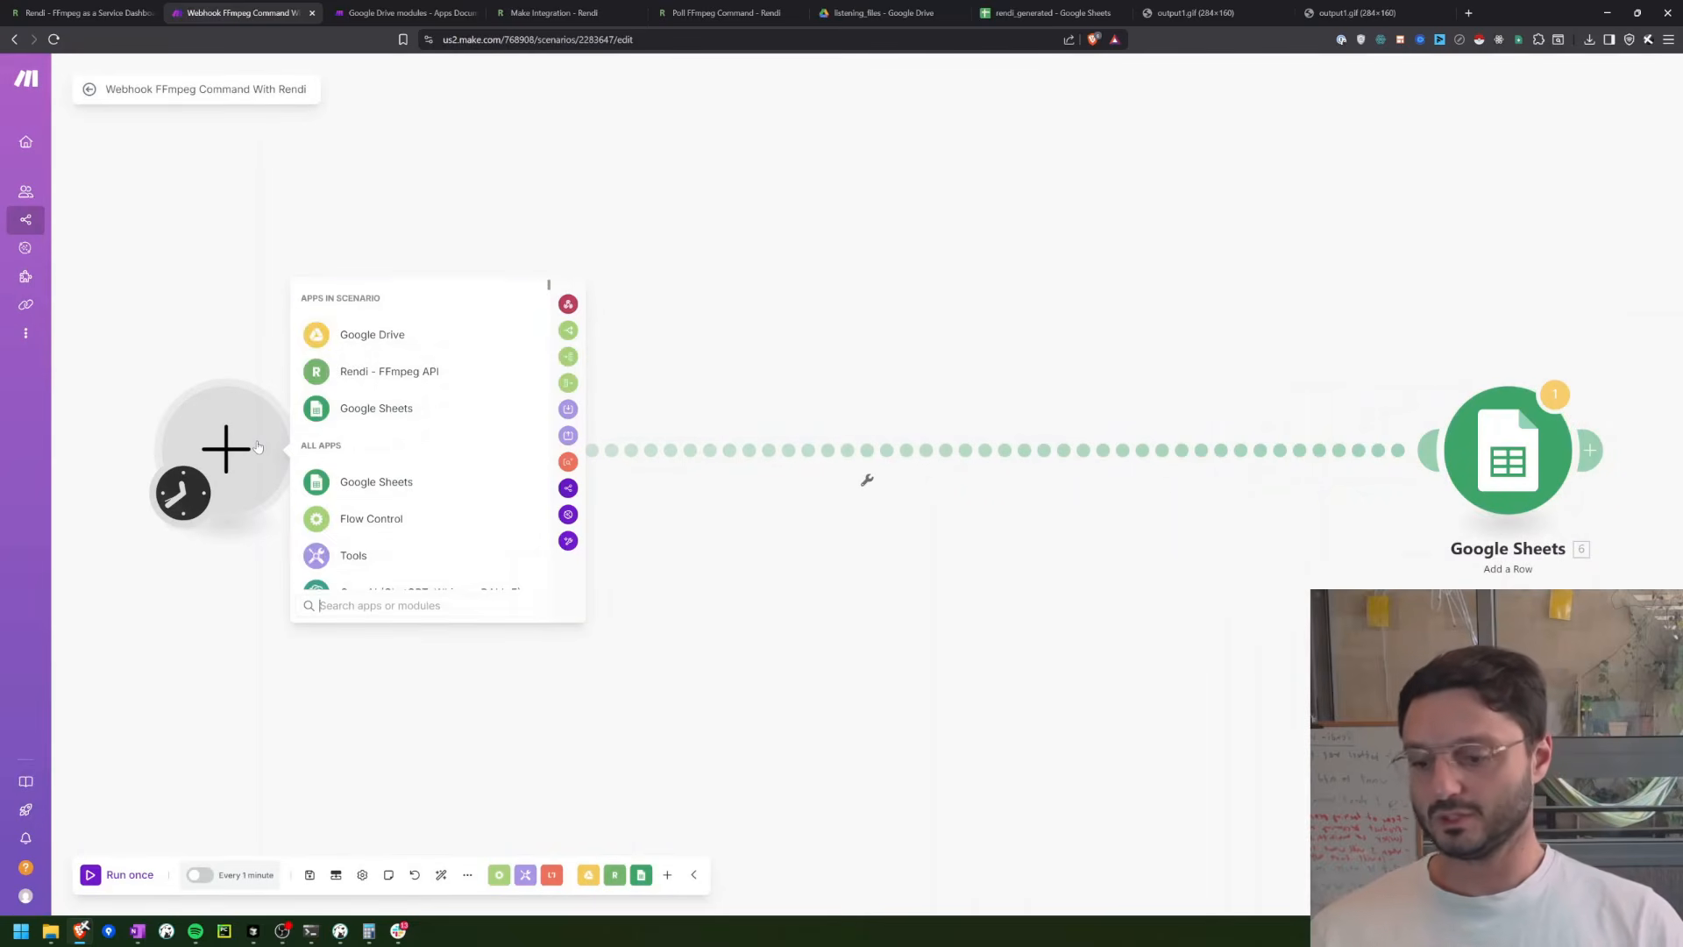
text(ewbhook)
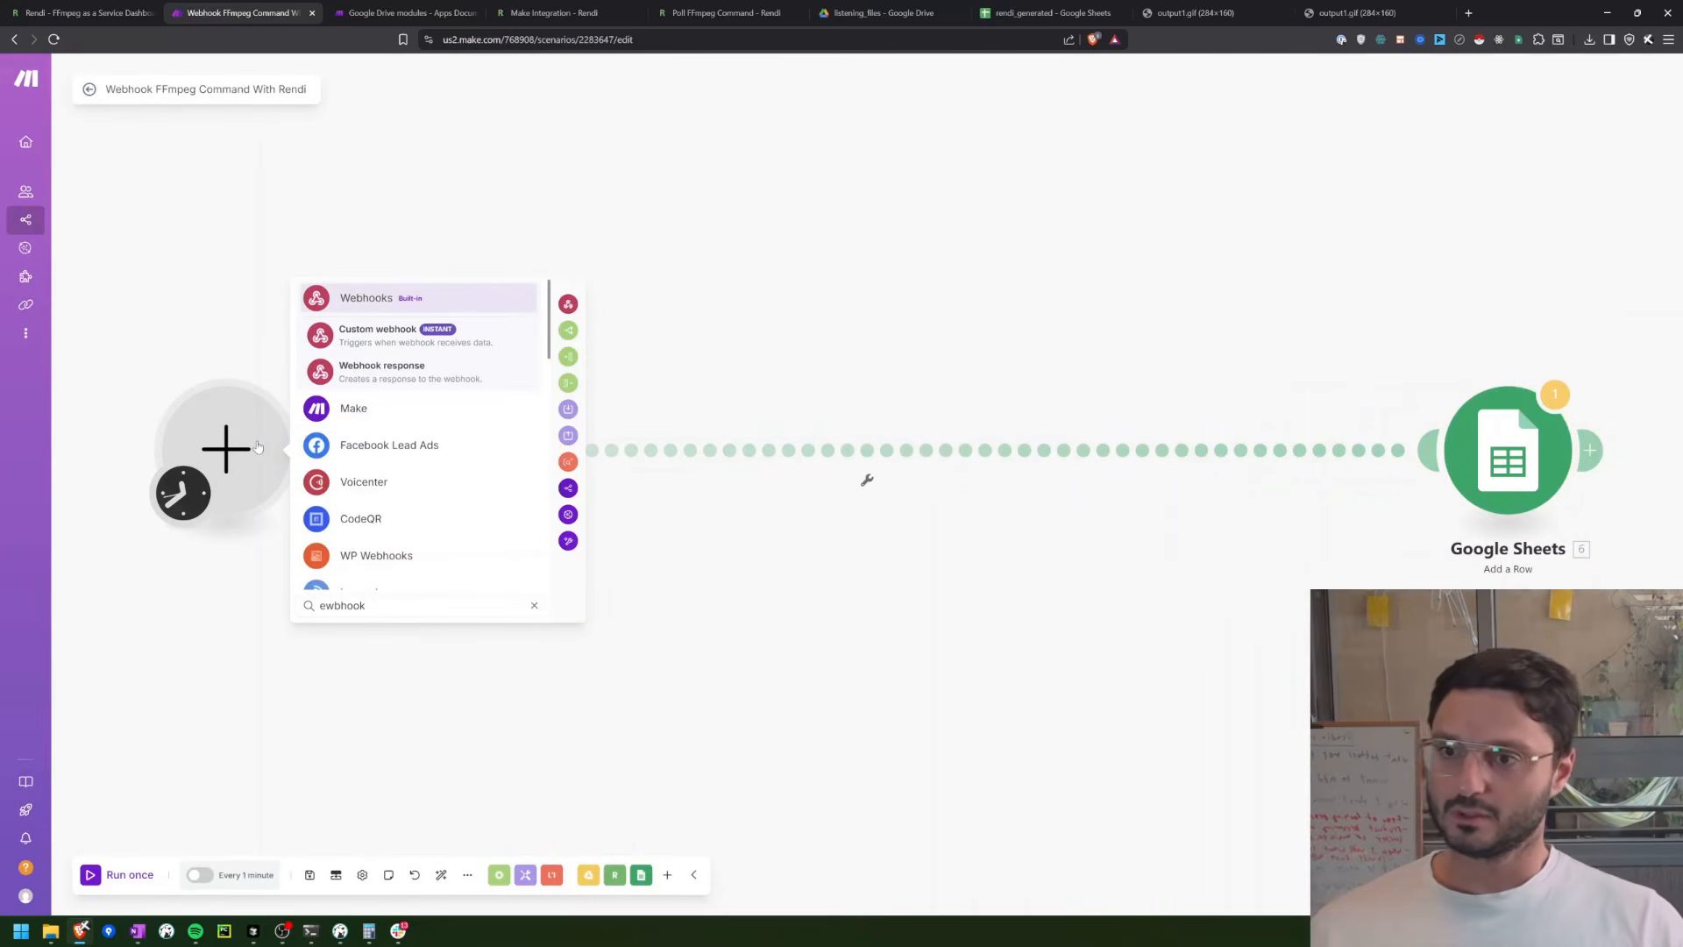
click(378, 347)
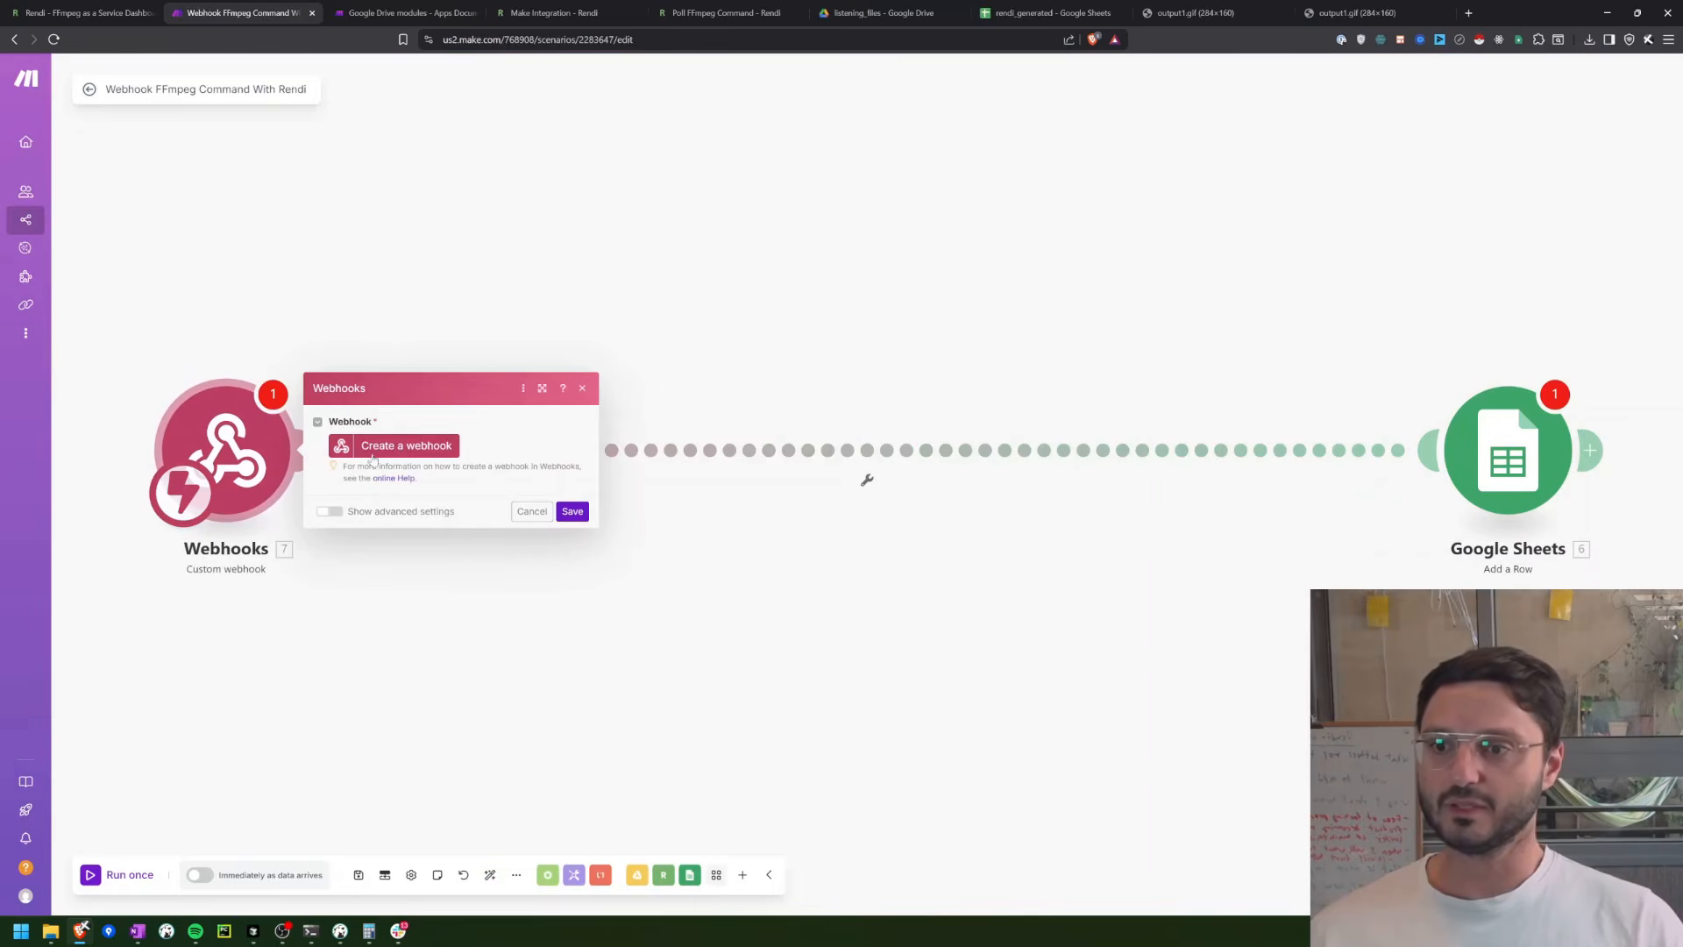
Step: Create a new webhook named "My Rendi webhook" for the Webhooks module, without adding an API key
click(373, 456)
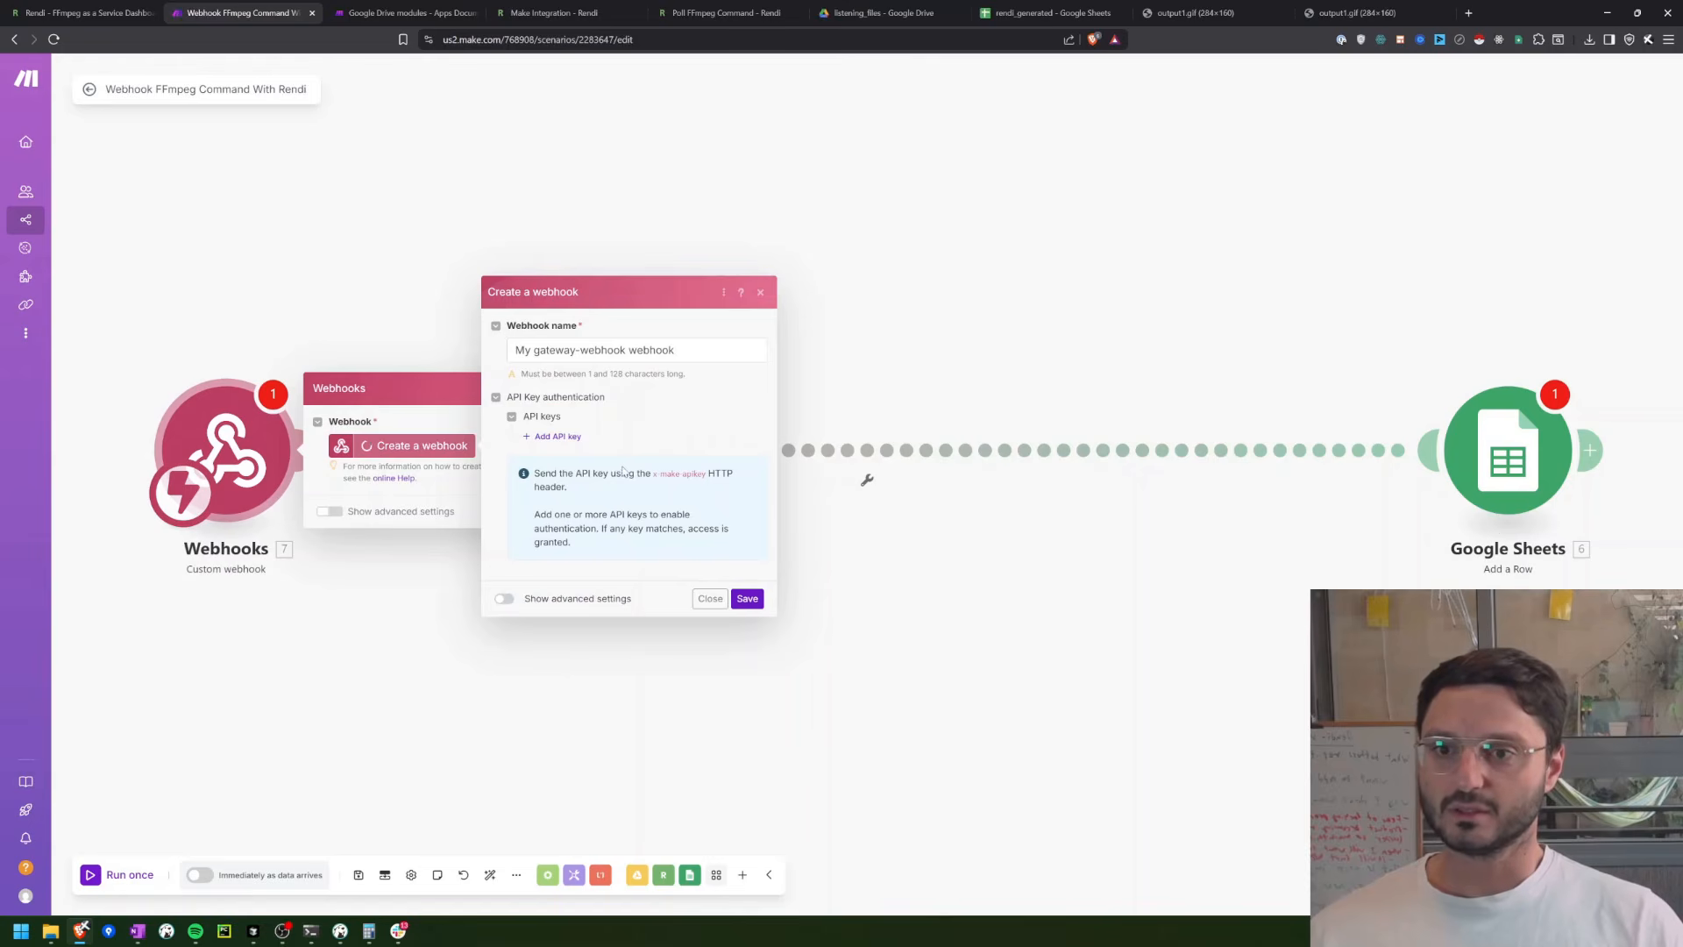
click(530, 351)
text(rendi)
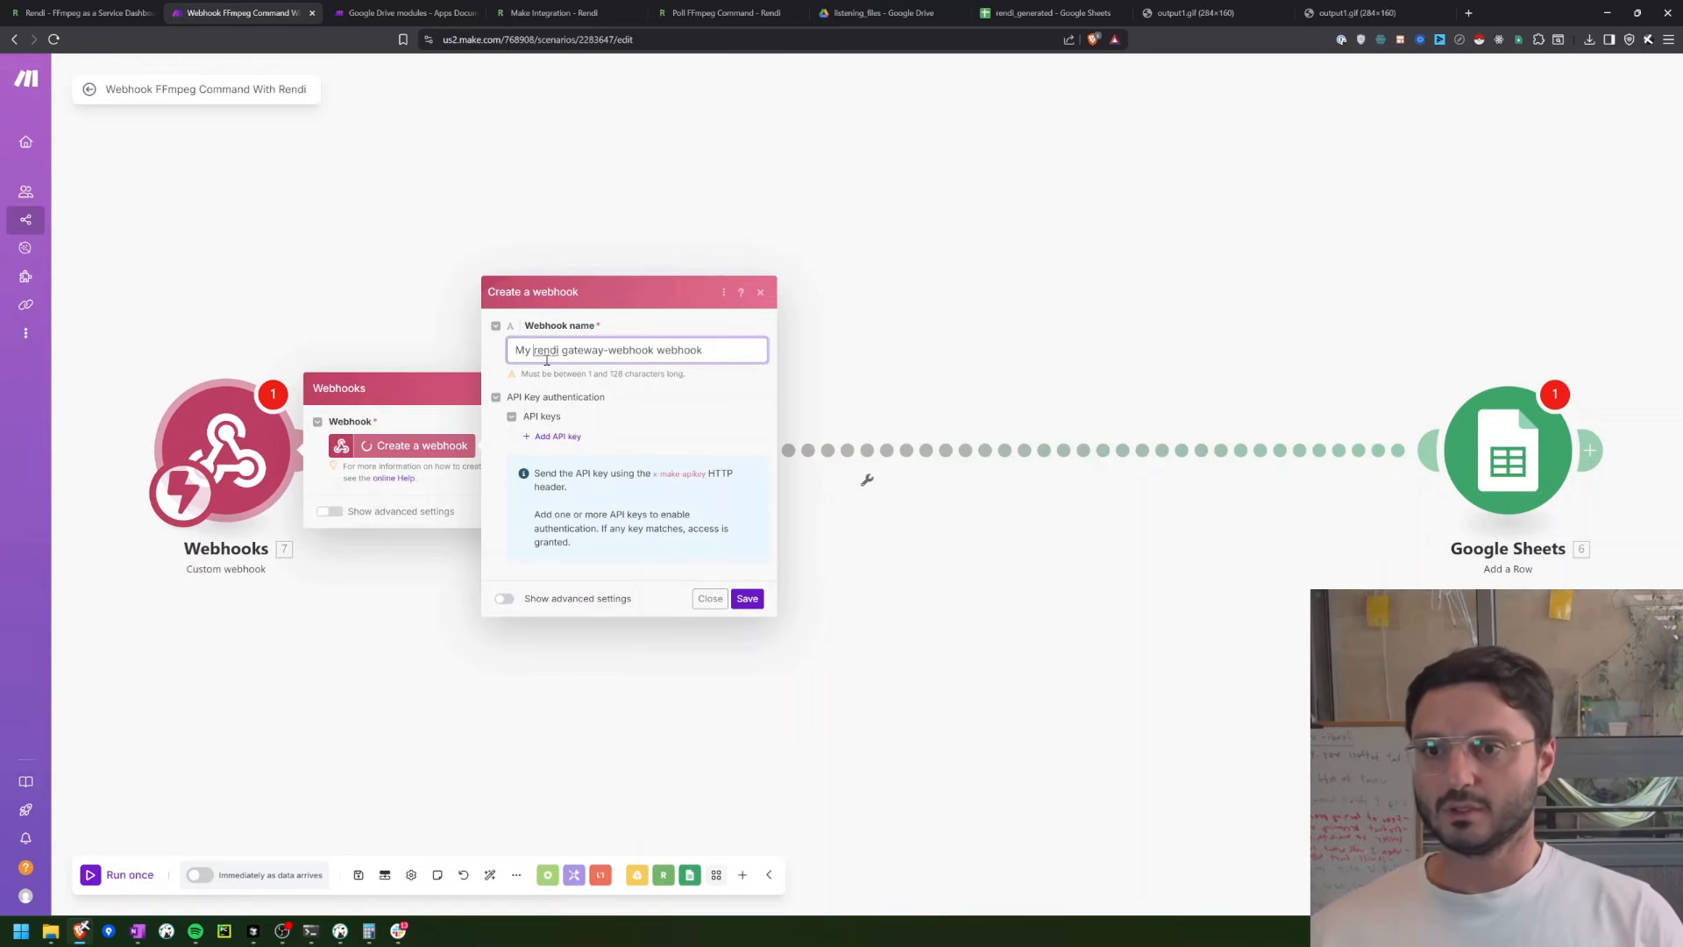
key(Delete)
text(Rendi)
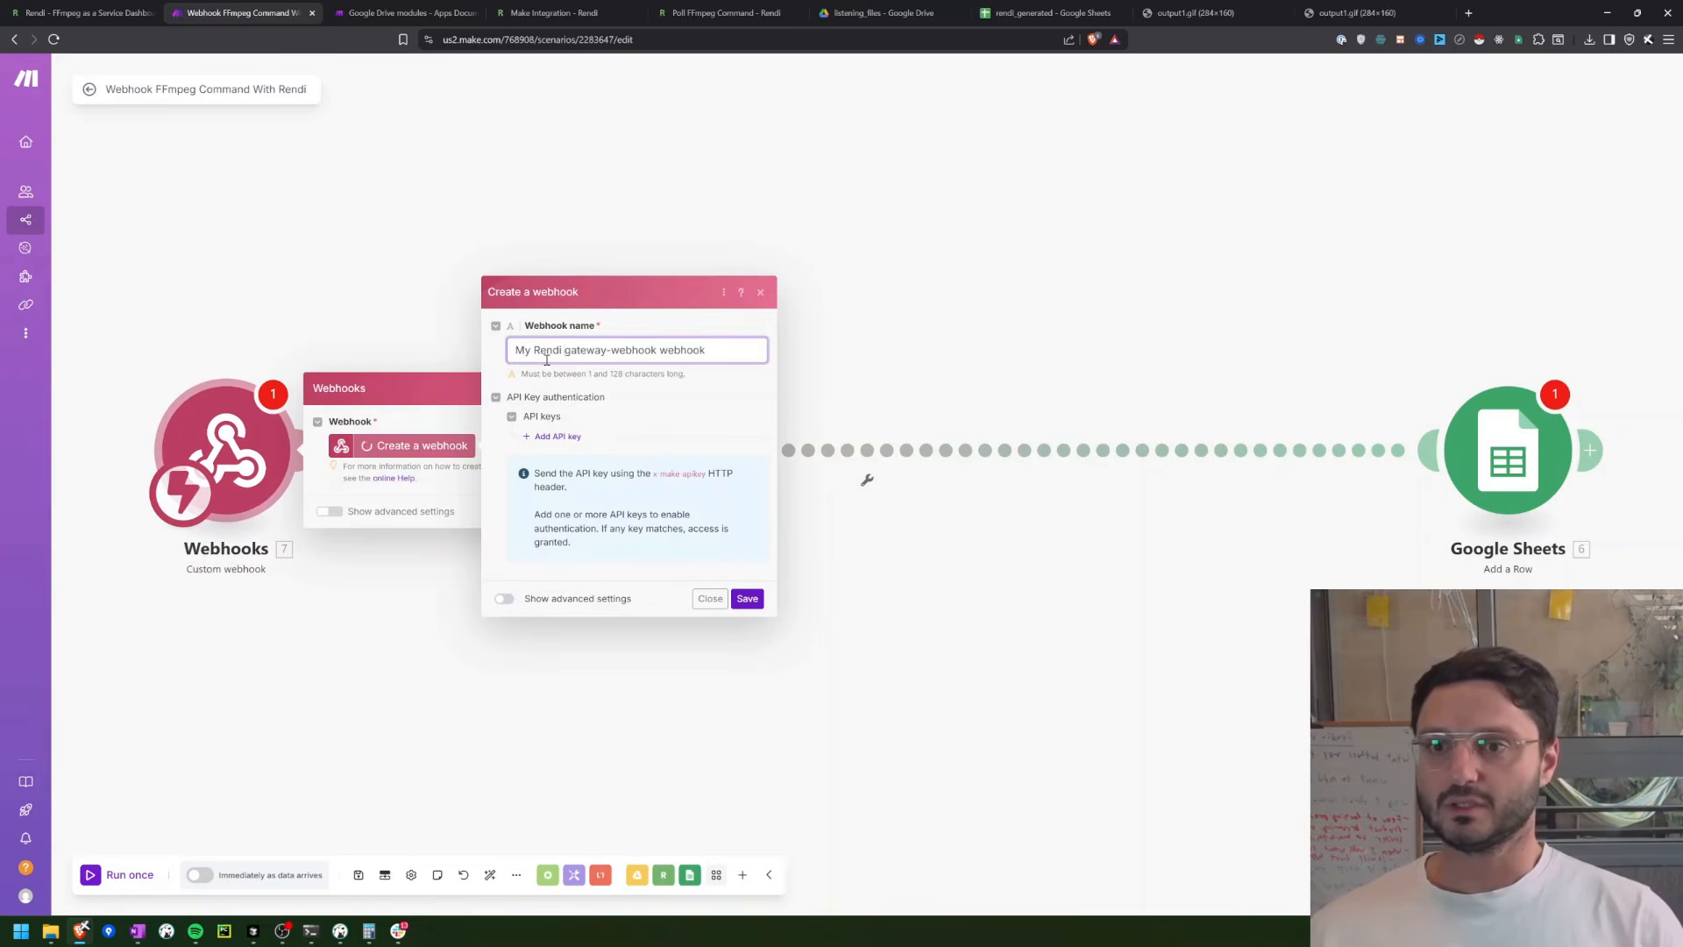
key(ctrl+Right)
key(ctrl+shift+Right)
key(BackSpace)
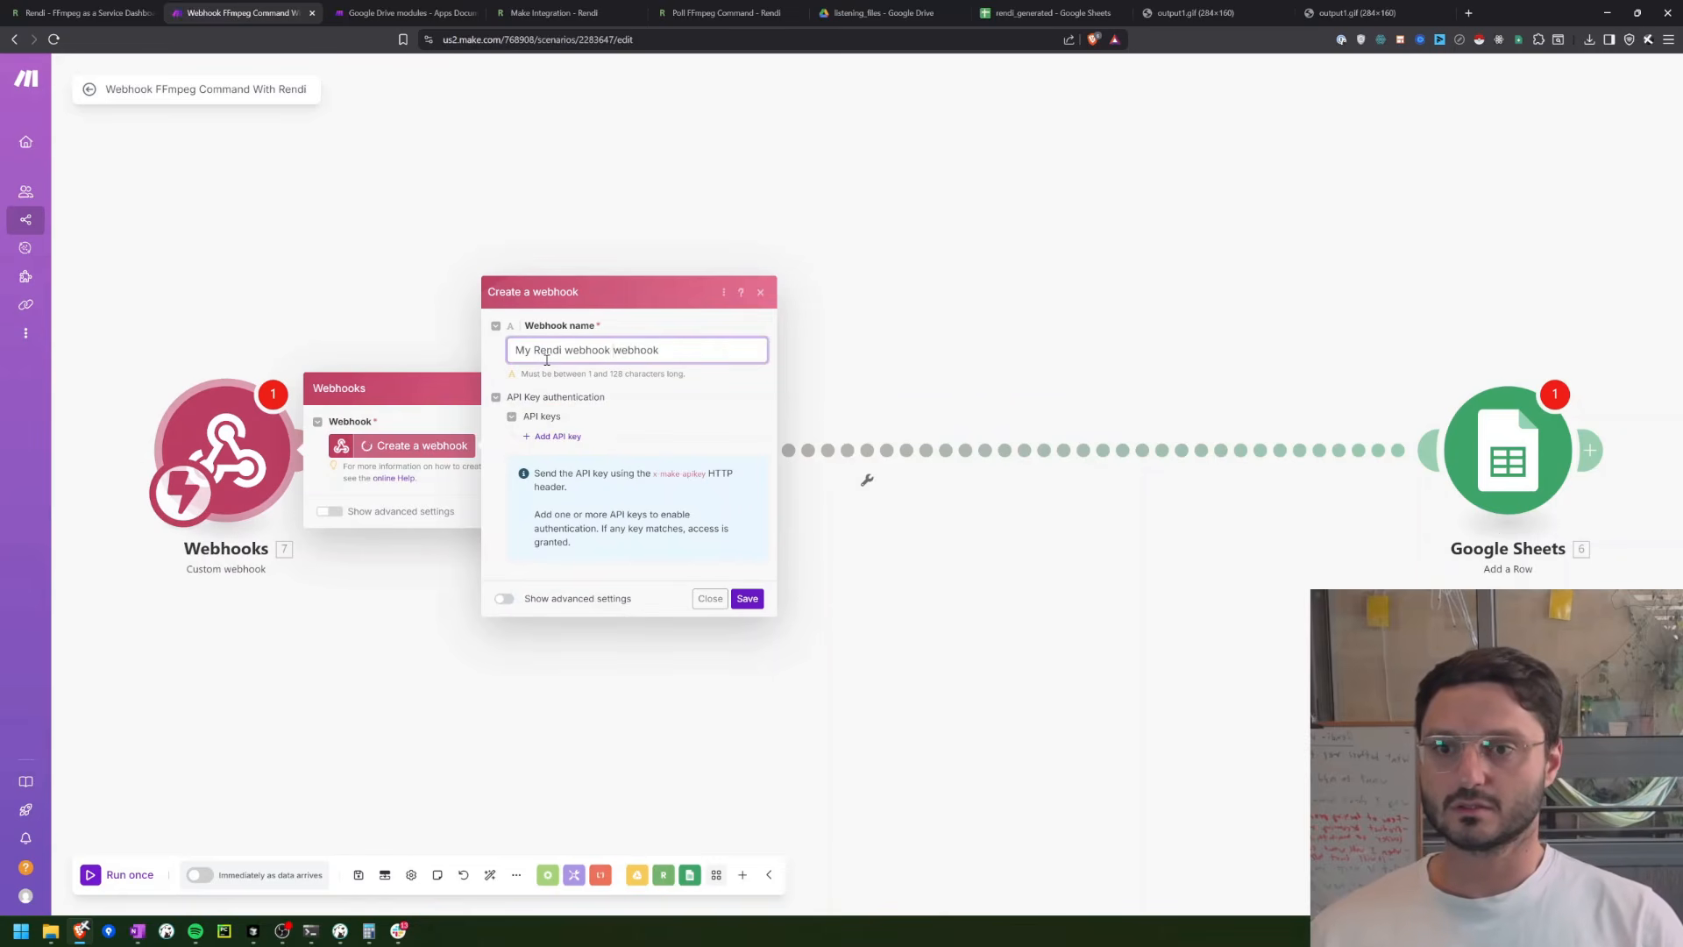
key(ctrl+Right)
key(ctrl+shift+Right)
key(BackSpace)
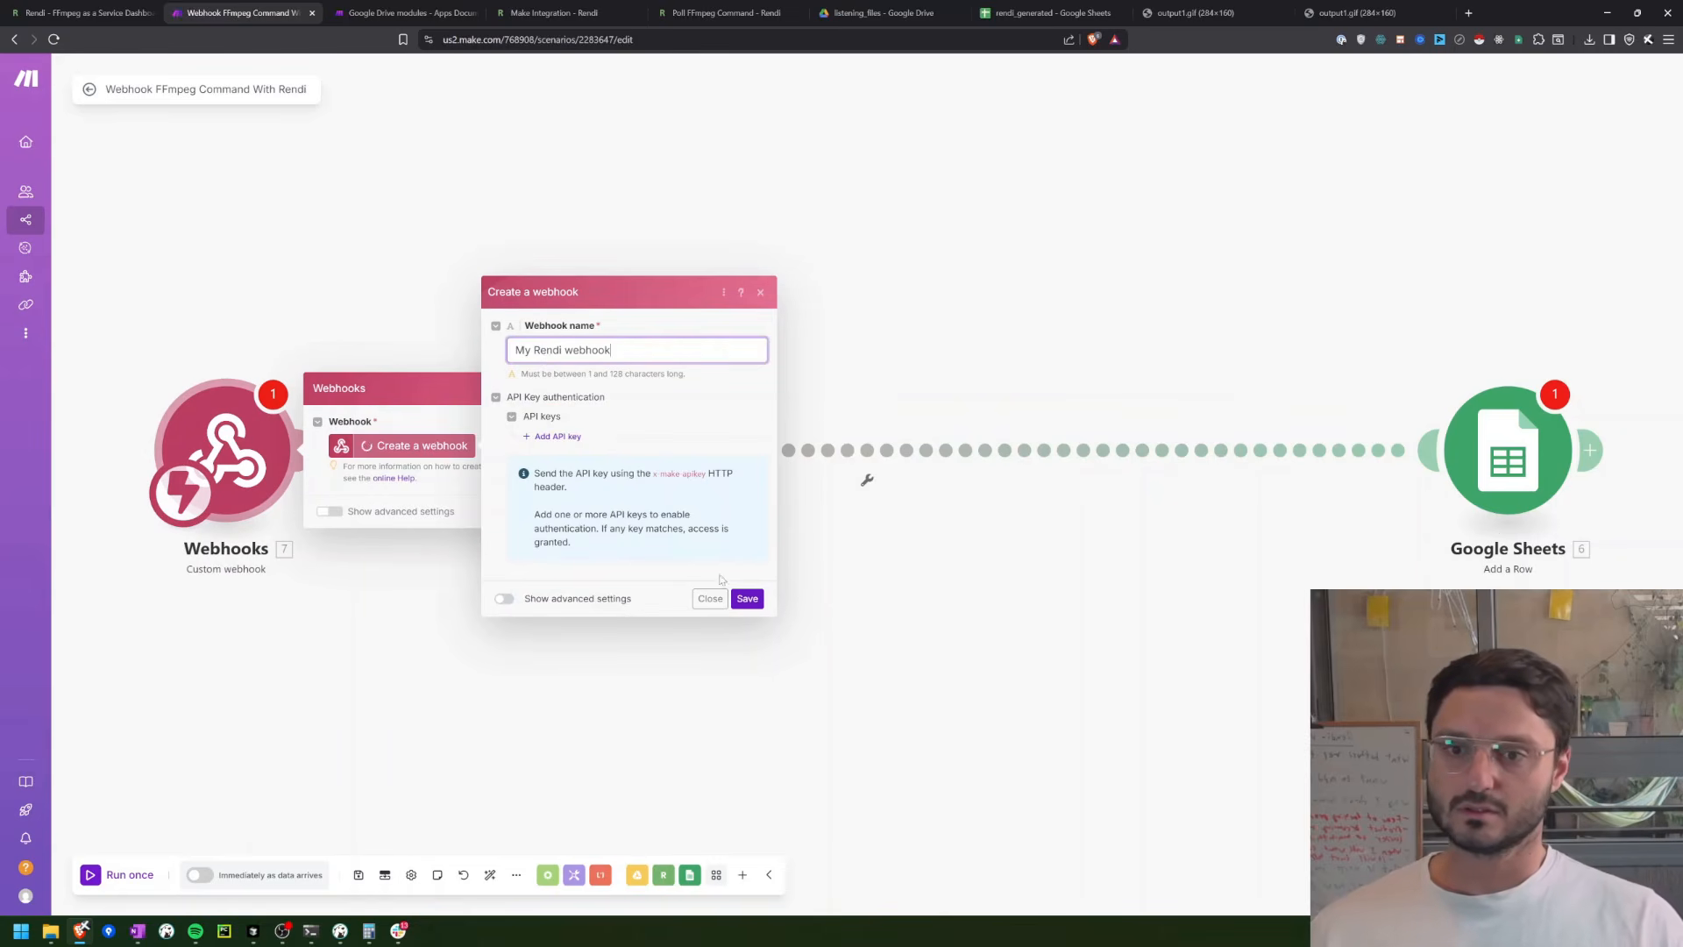
click(749, 599)
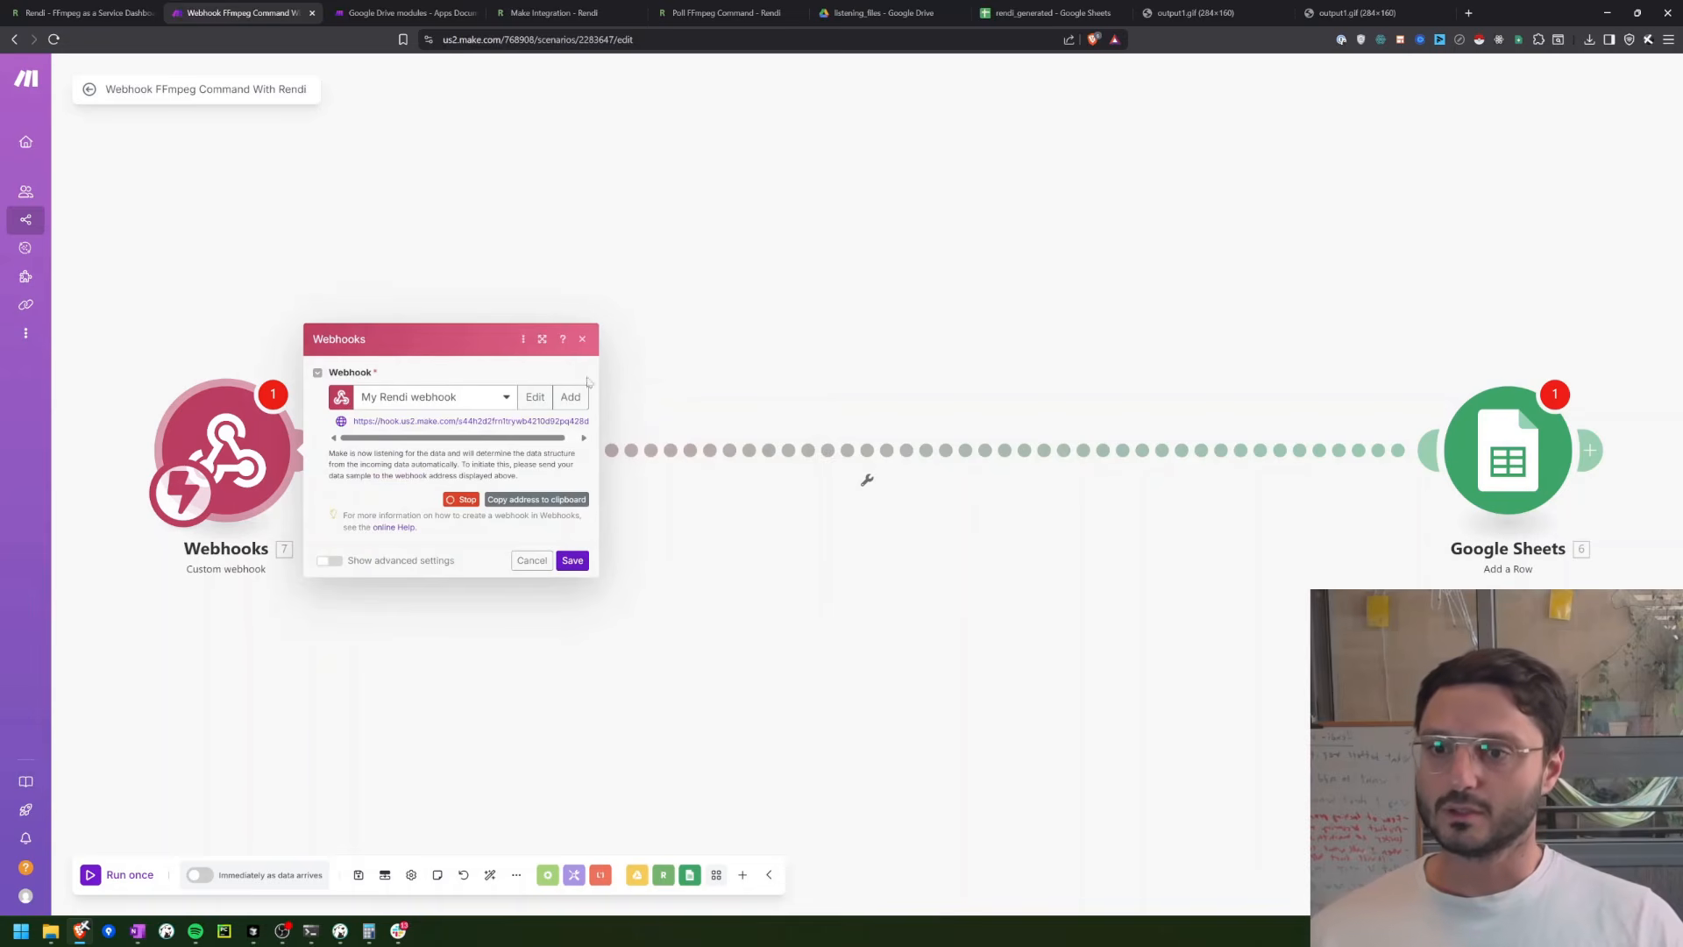
Step: Copy the new webhook's address and set it as the webhook URL in Rendi's configuration
click(547, 421)
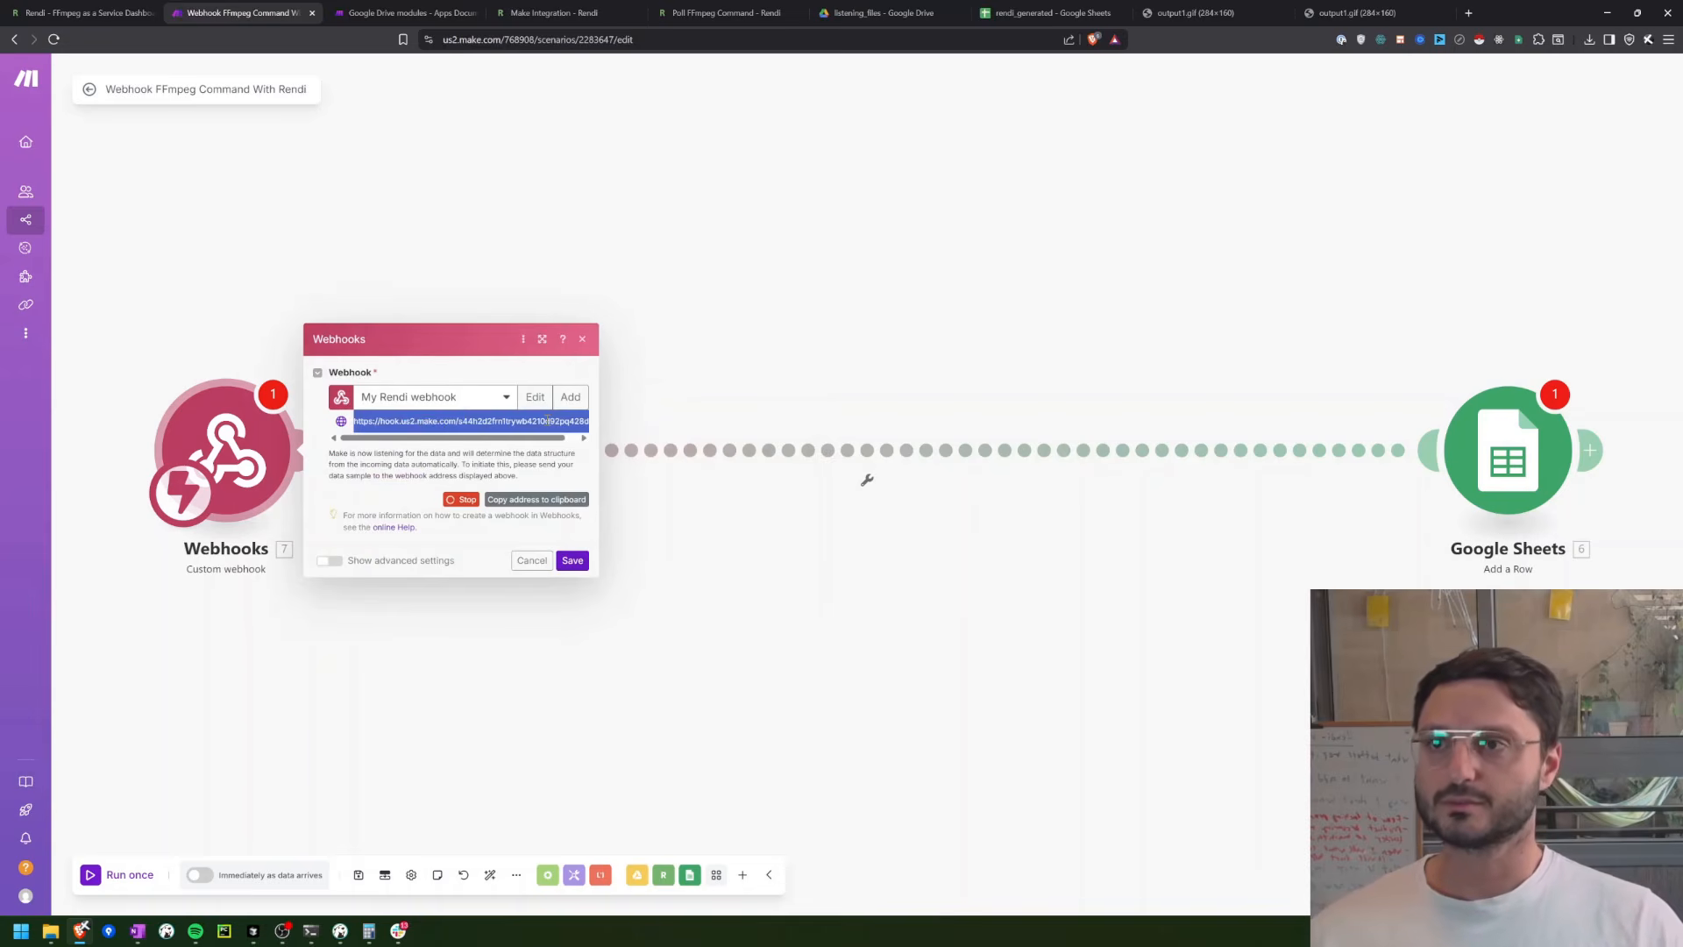
click(121, 12)
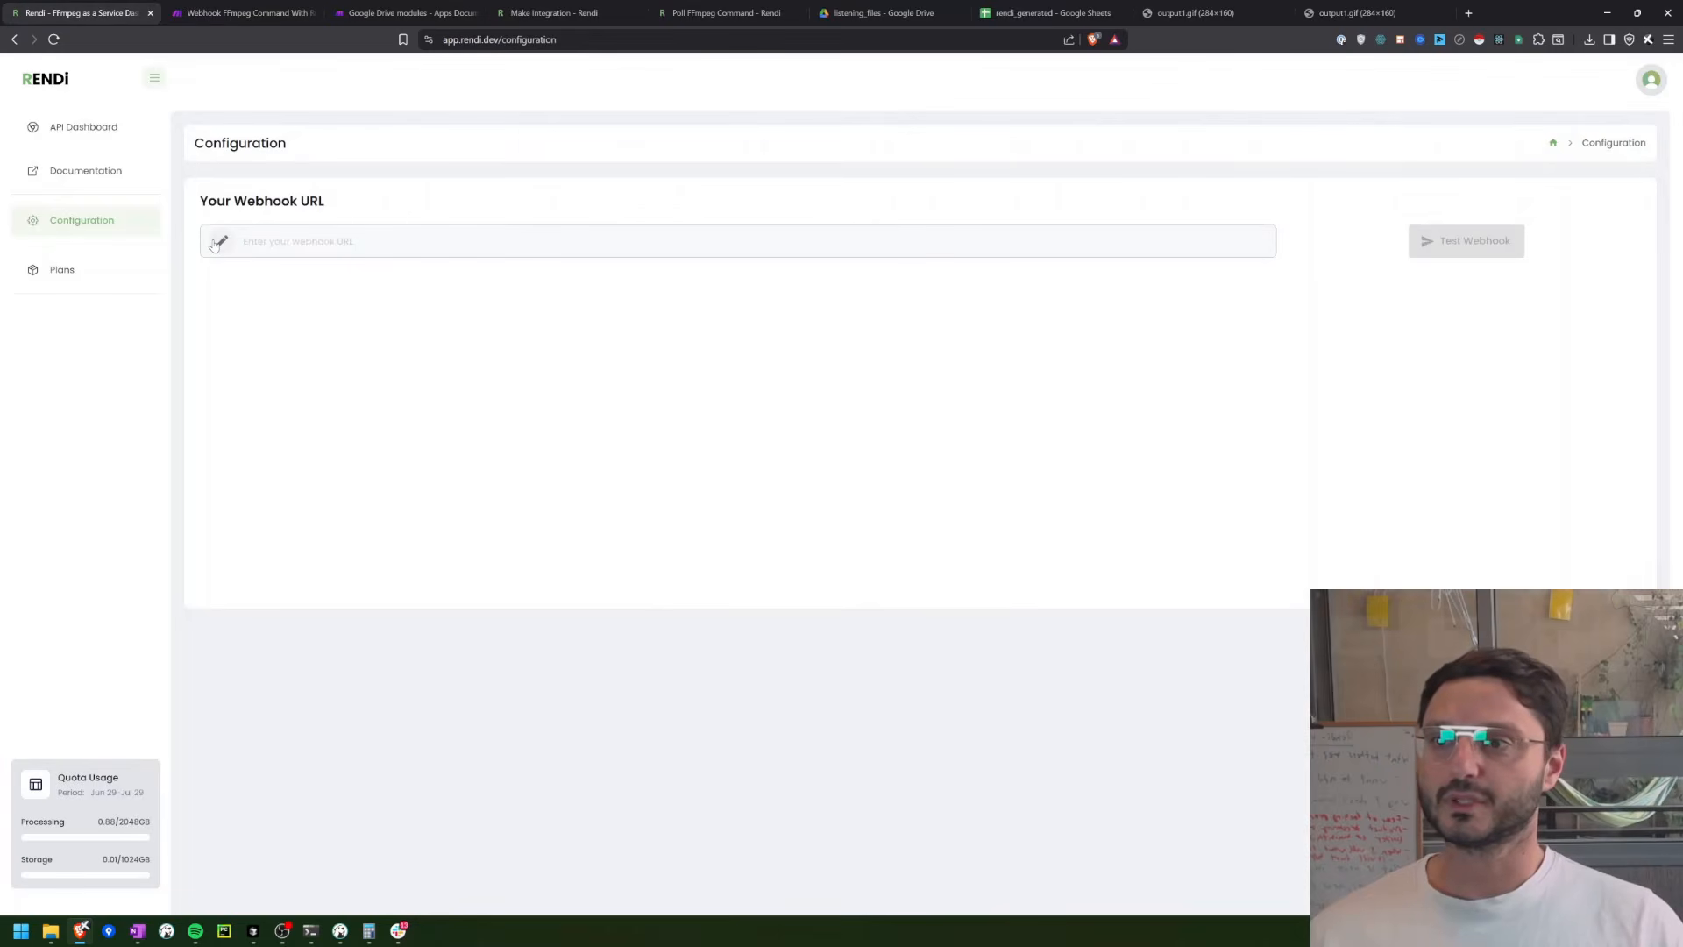
click(263, 242)
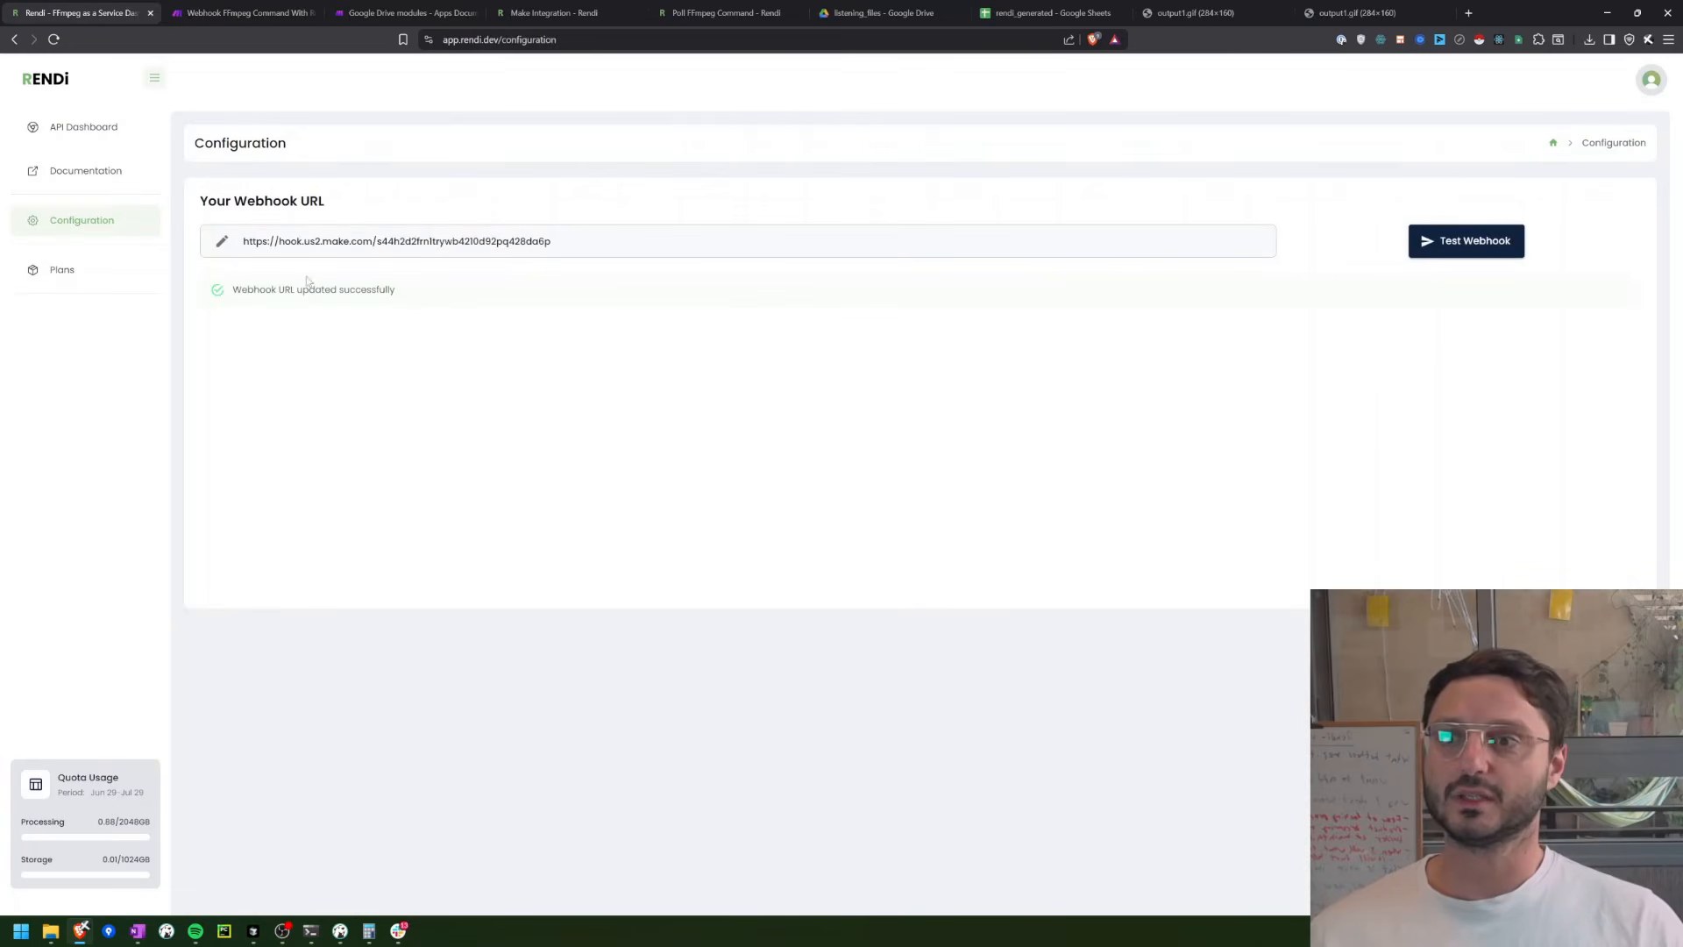
Step: Send a test webhook from Rendi, and save the Webhooks module's settings back in Make
drag(232, 298, 396, 291)
click(1448, 248)
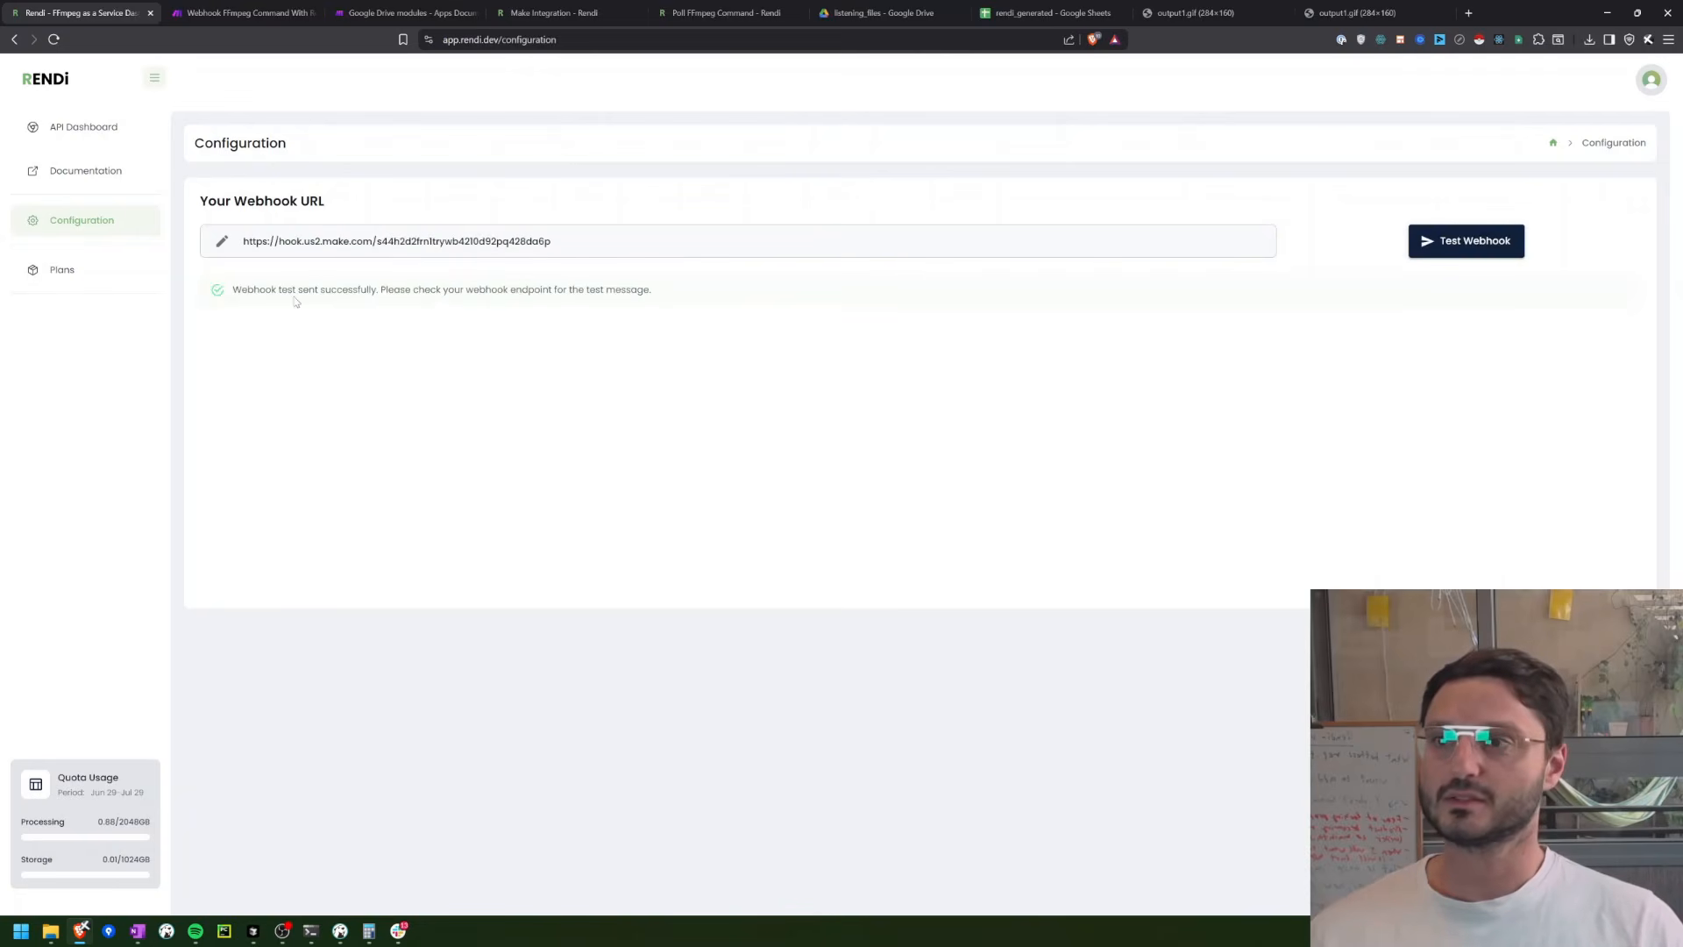
click(209, 12)
click(259, 481)
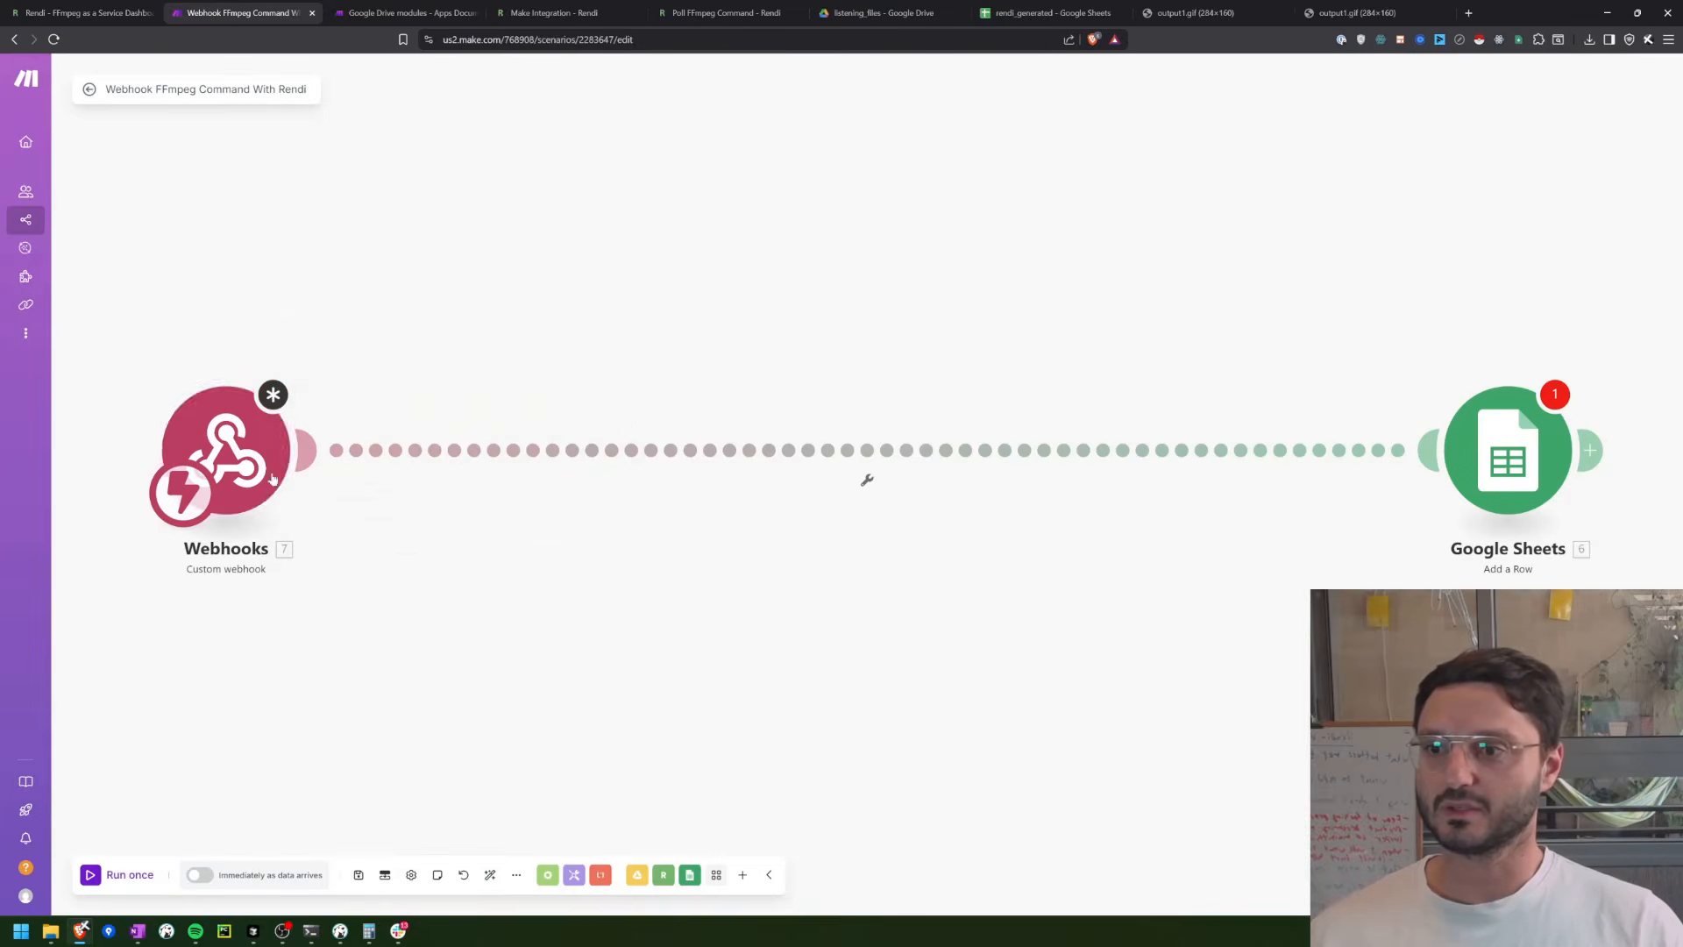
click(268, 409)
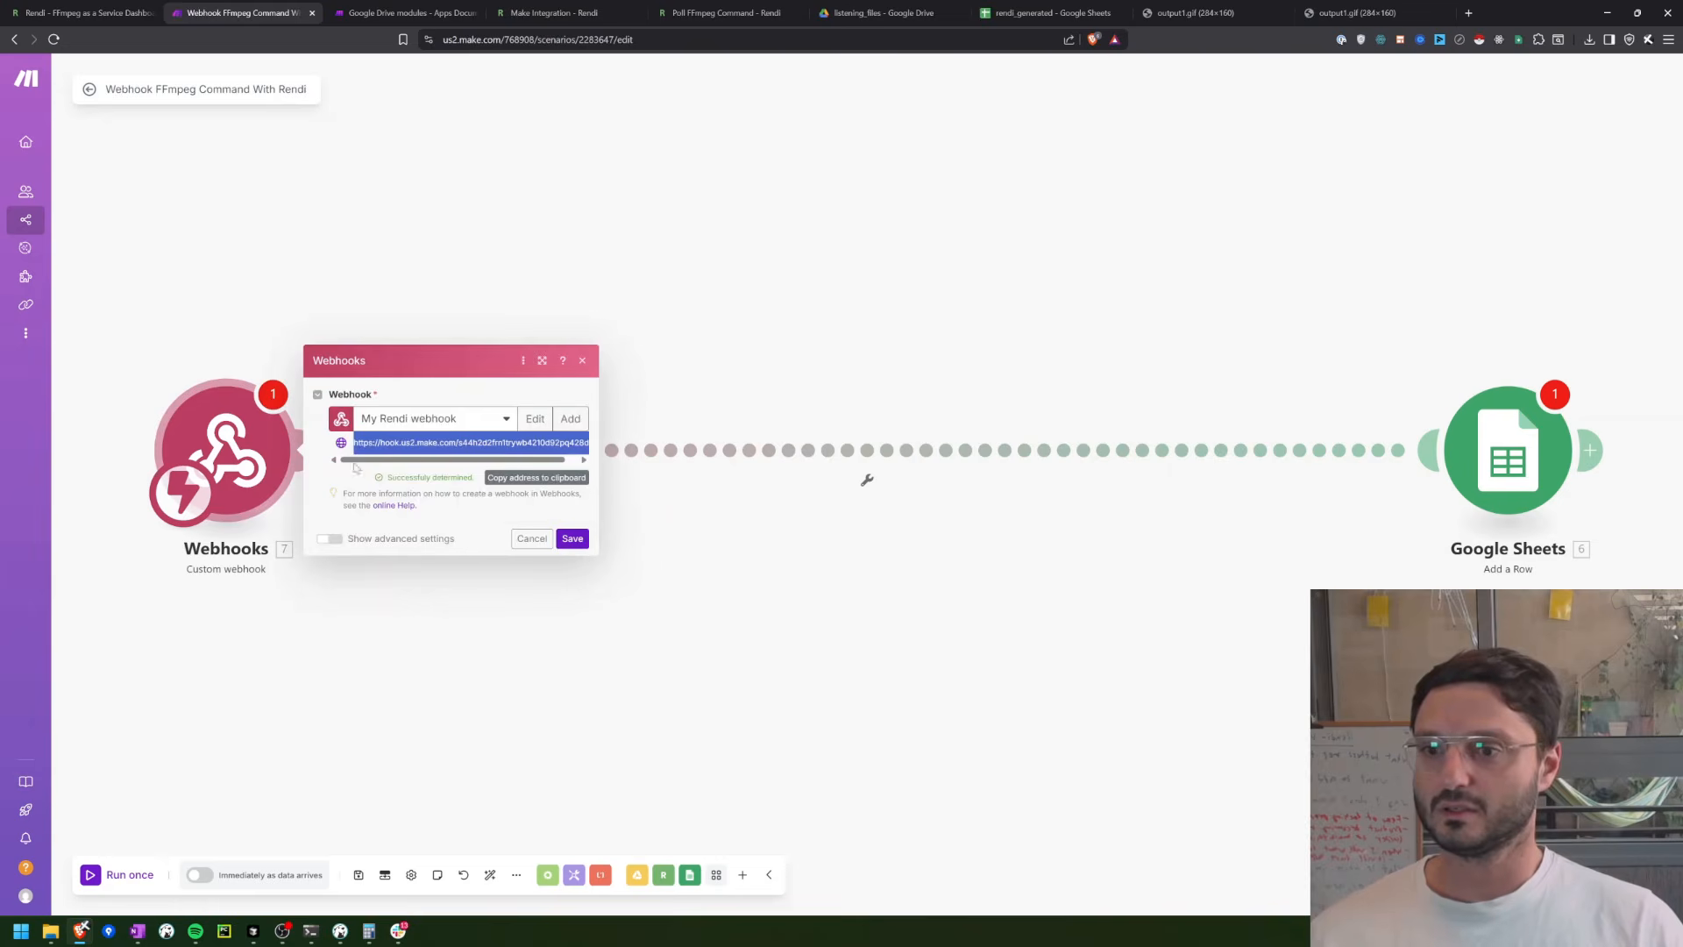
click(573, 538)
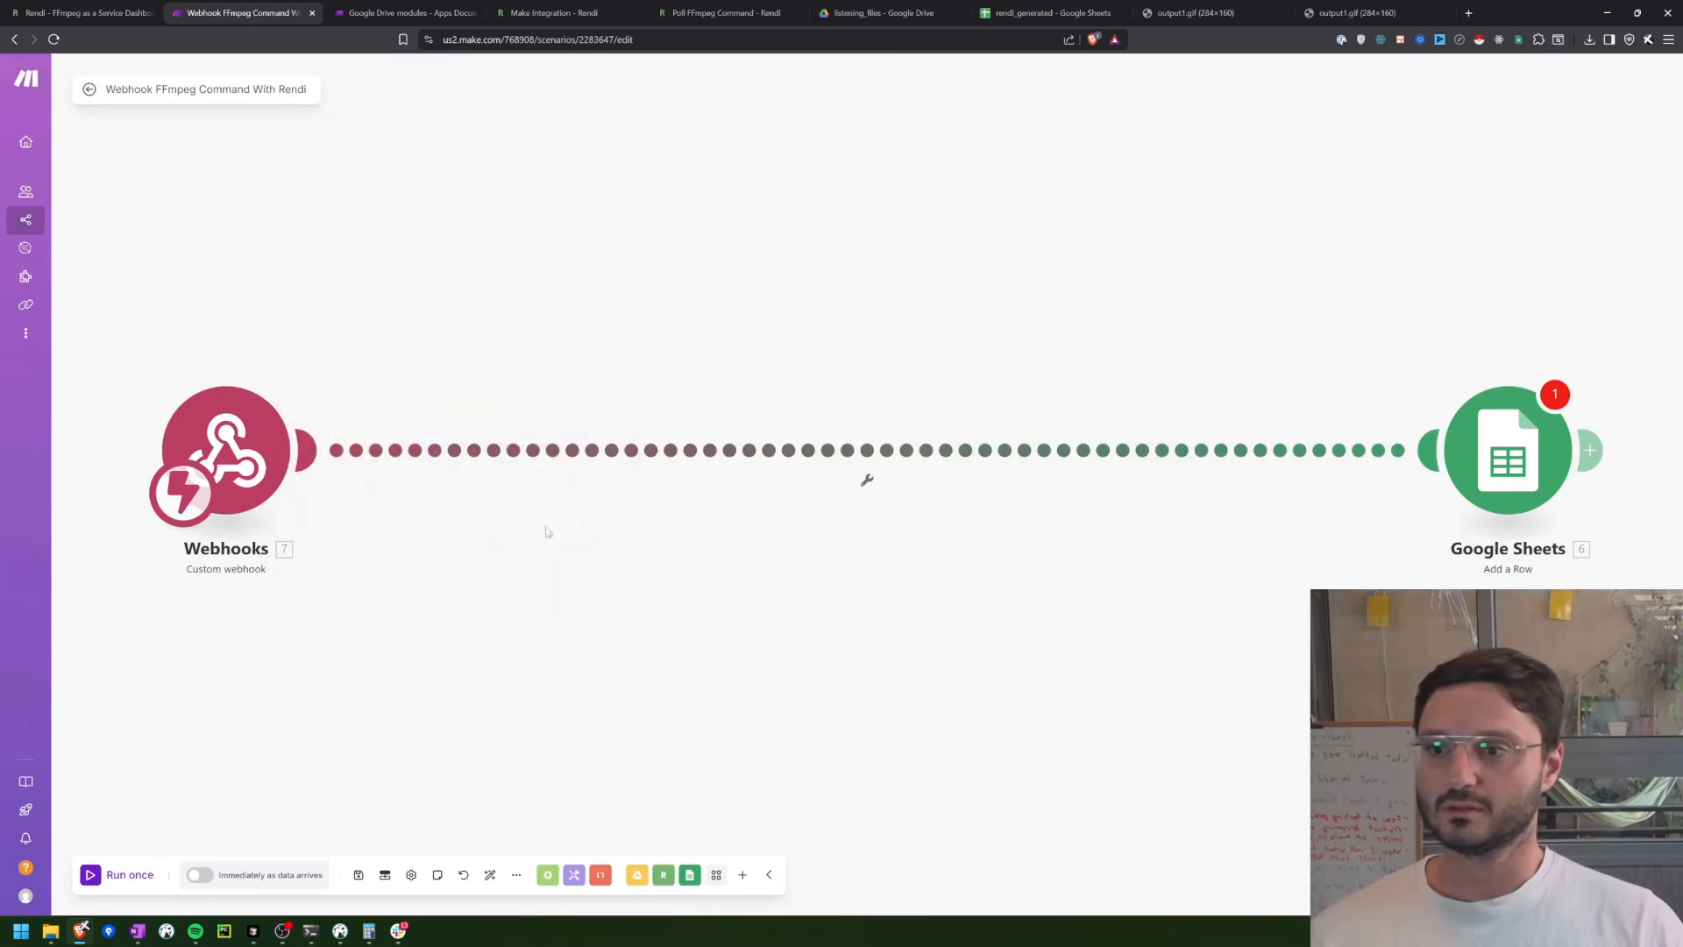
Step: Clear the outdated storage_url and file_id mappings from columns A and B of the Google Sheets module and save it
click(106, 877)
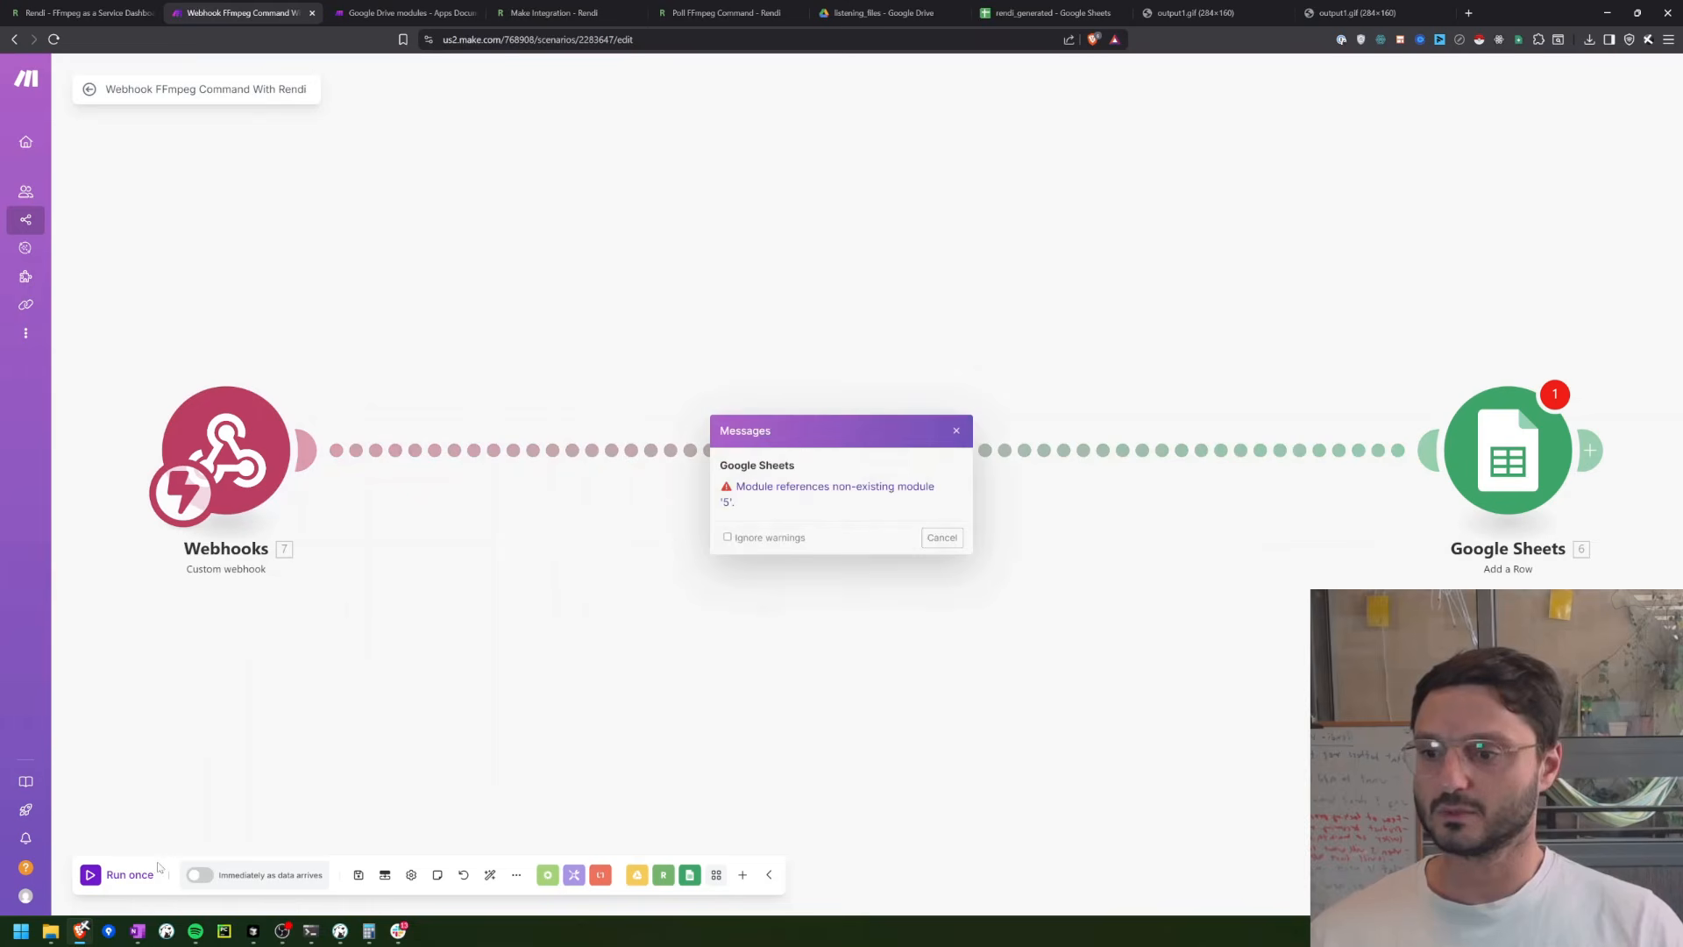
click(941, 538)
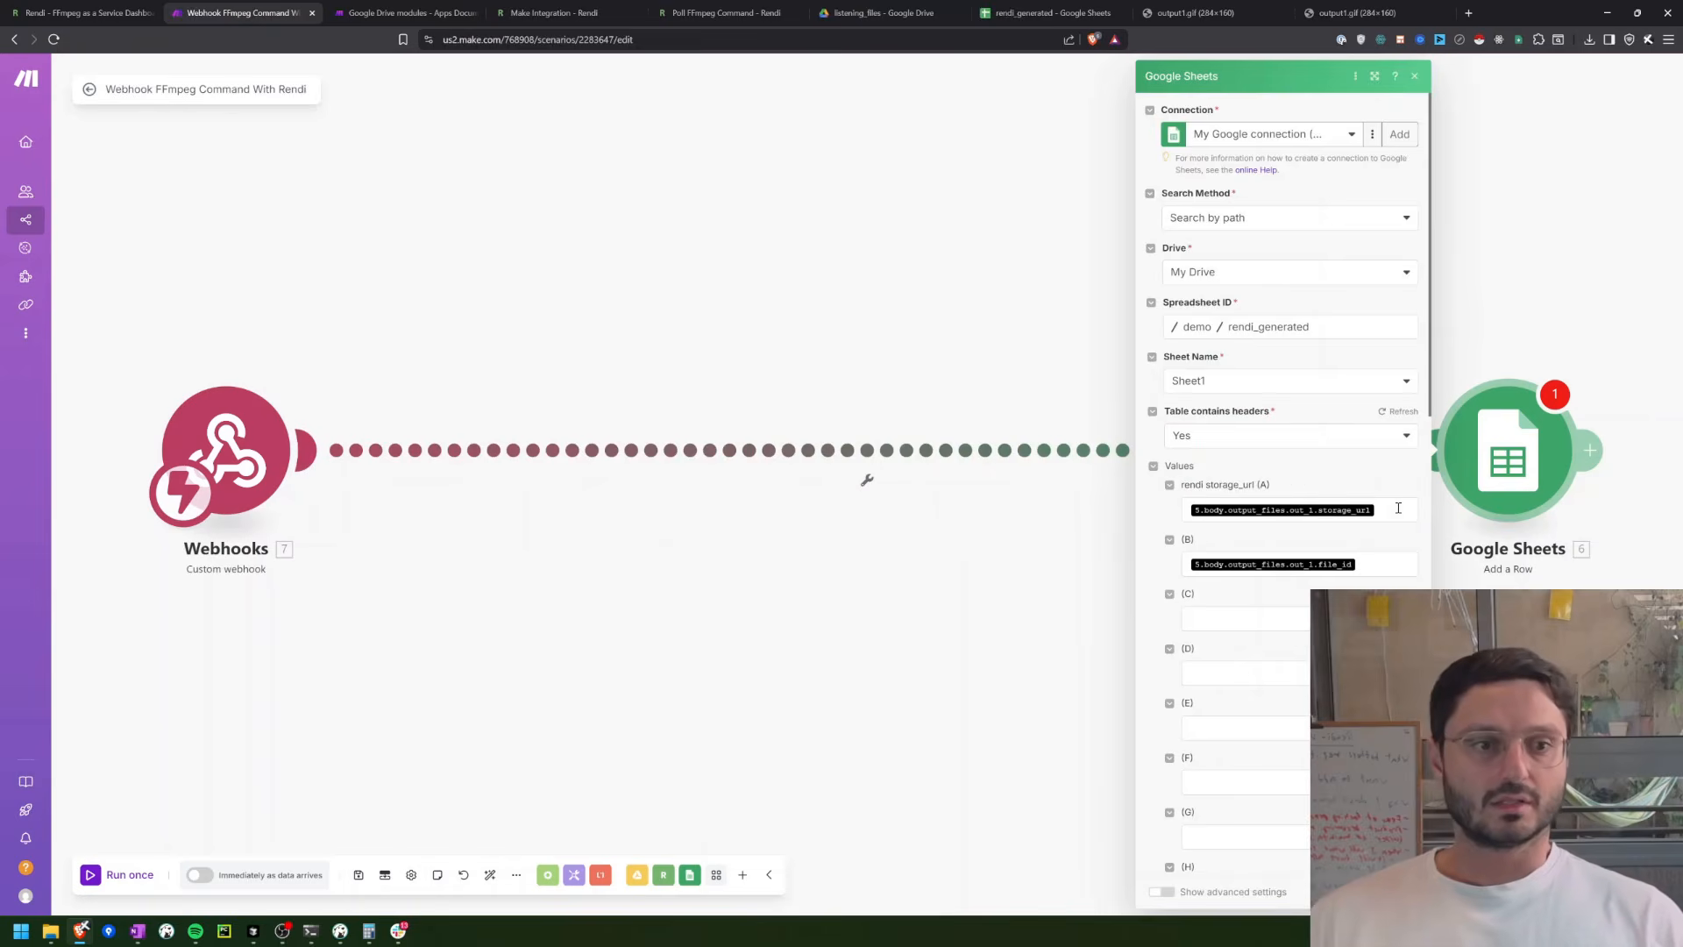
click(1398, 509)
key(BackSpace)
click(1367, 566)
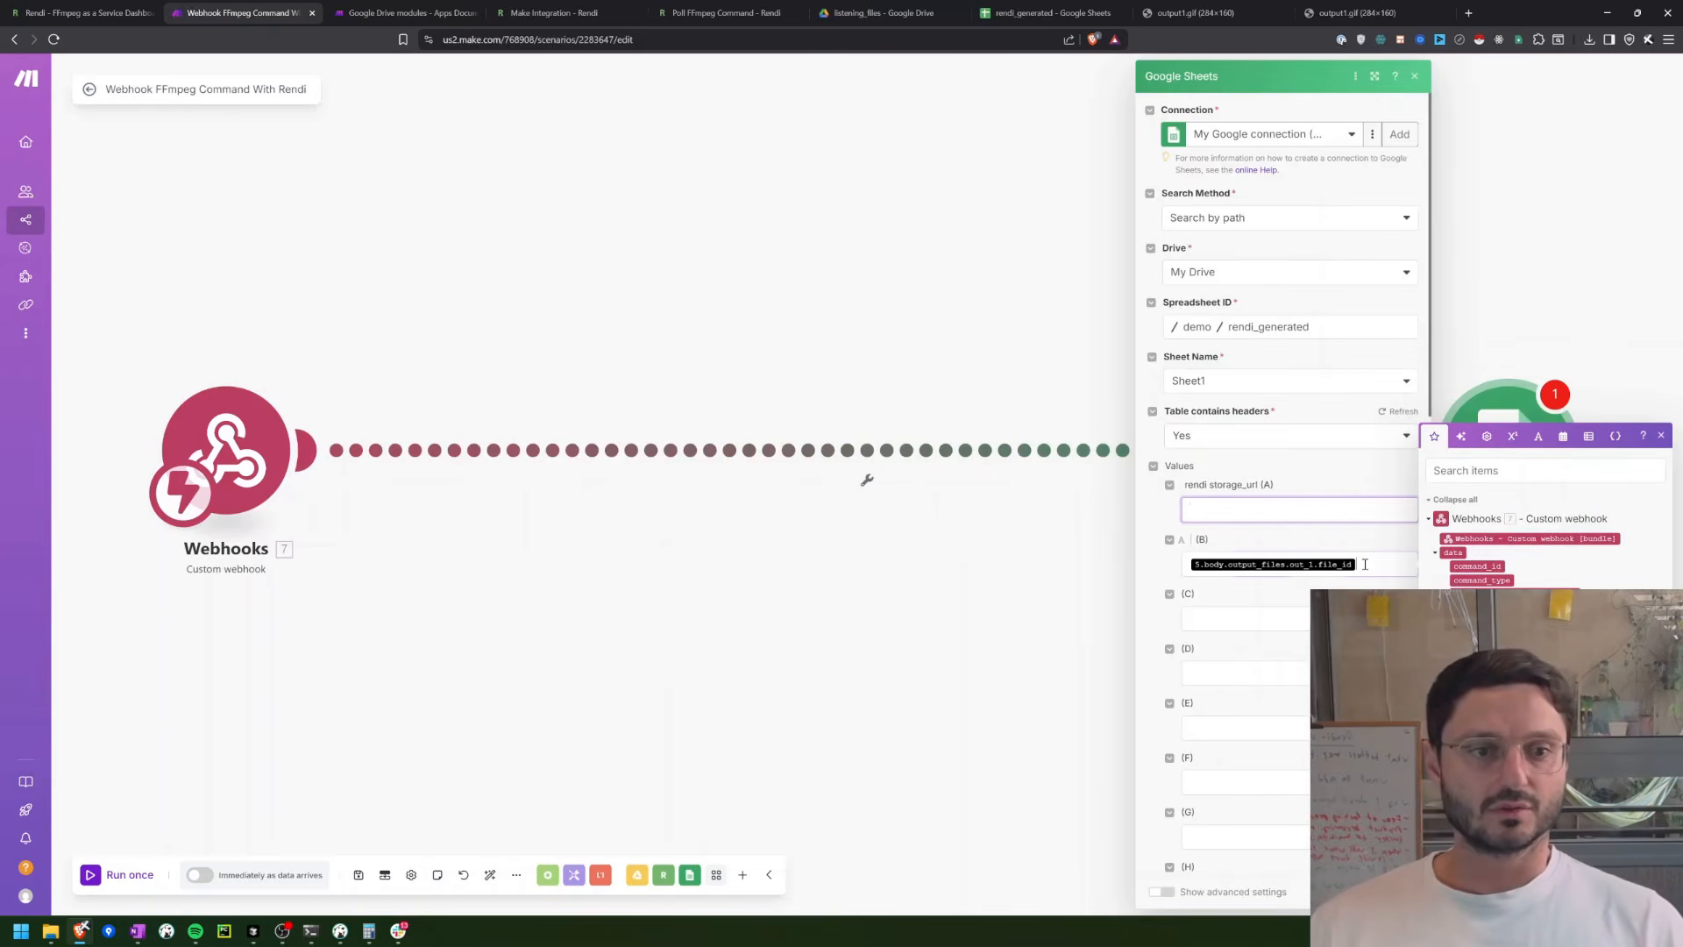
key(BackSpace)
click(1397, 892)
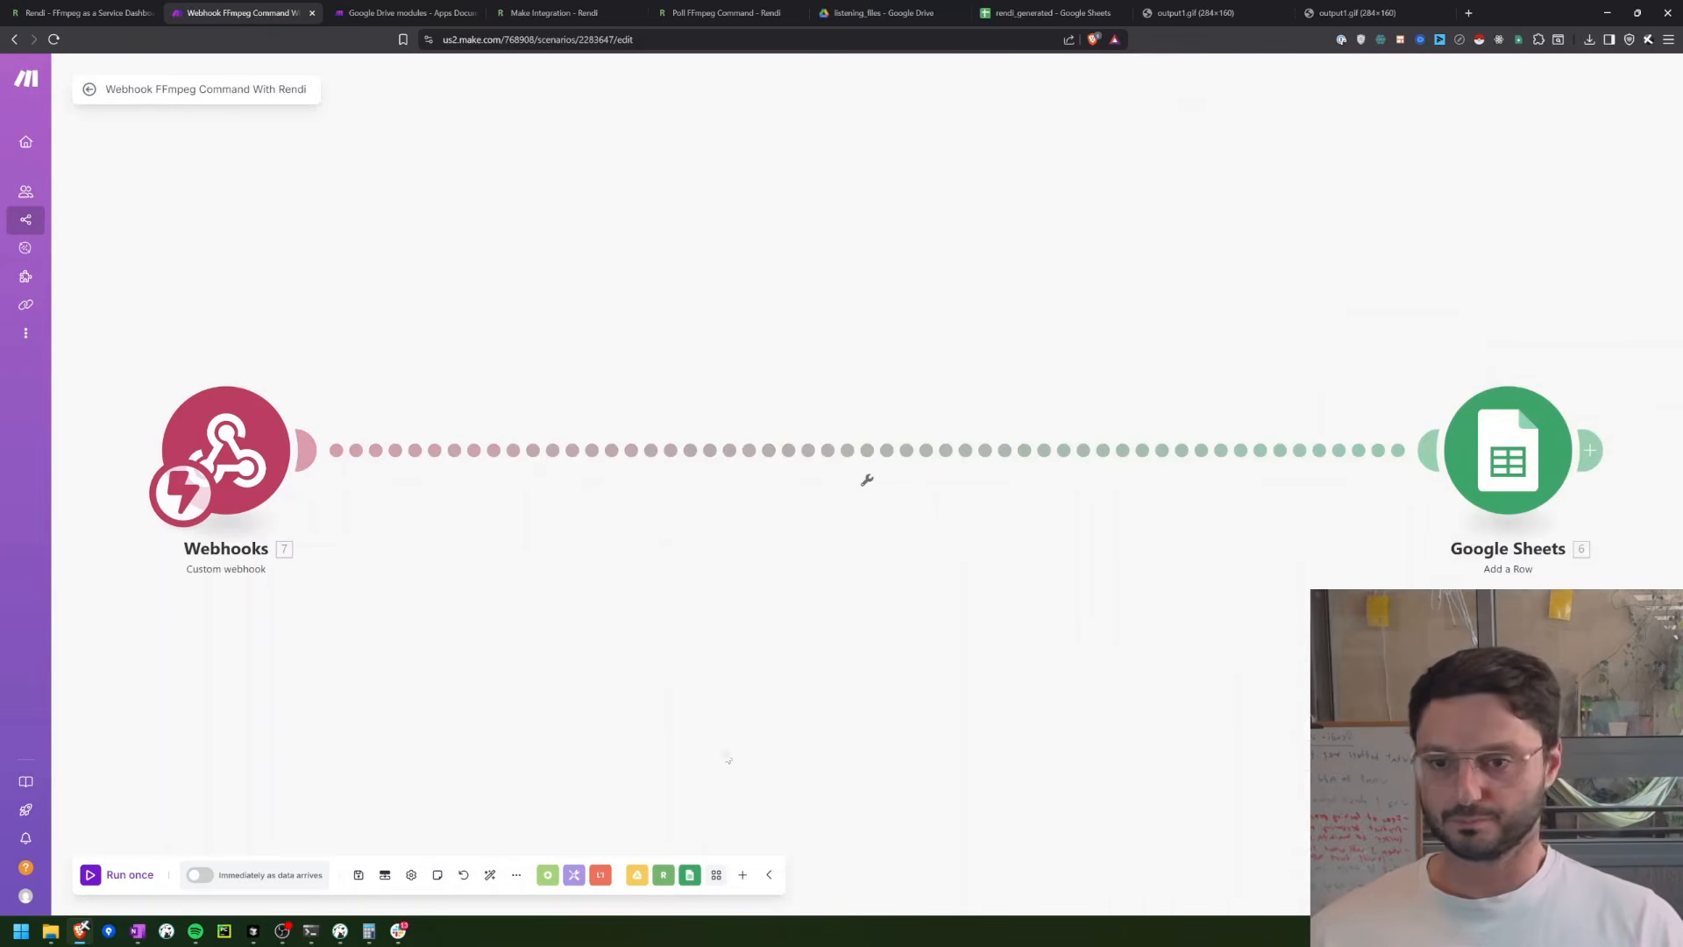
Step: Place the Google Sheets module beside the Webhooks module, and run the scenario once with a test webhook sent from Rendi
drag(1508, 509, 582, 471)
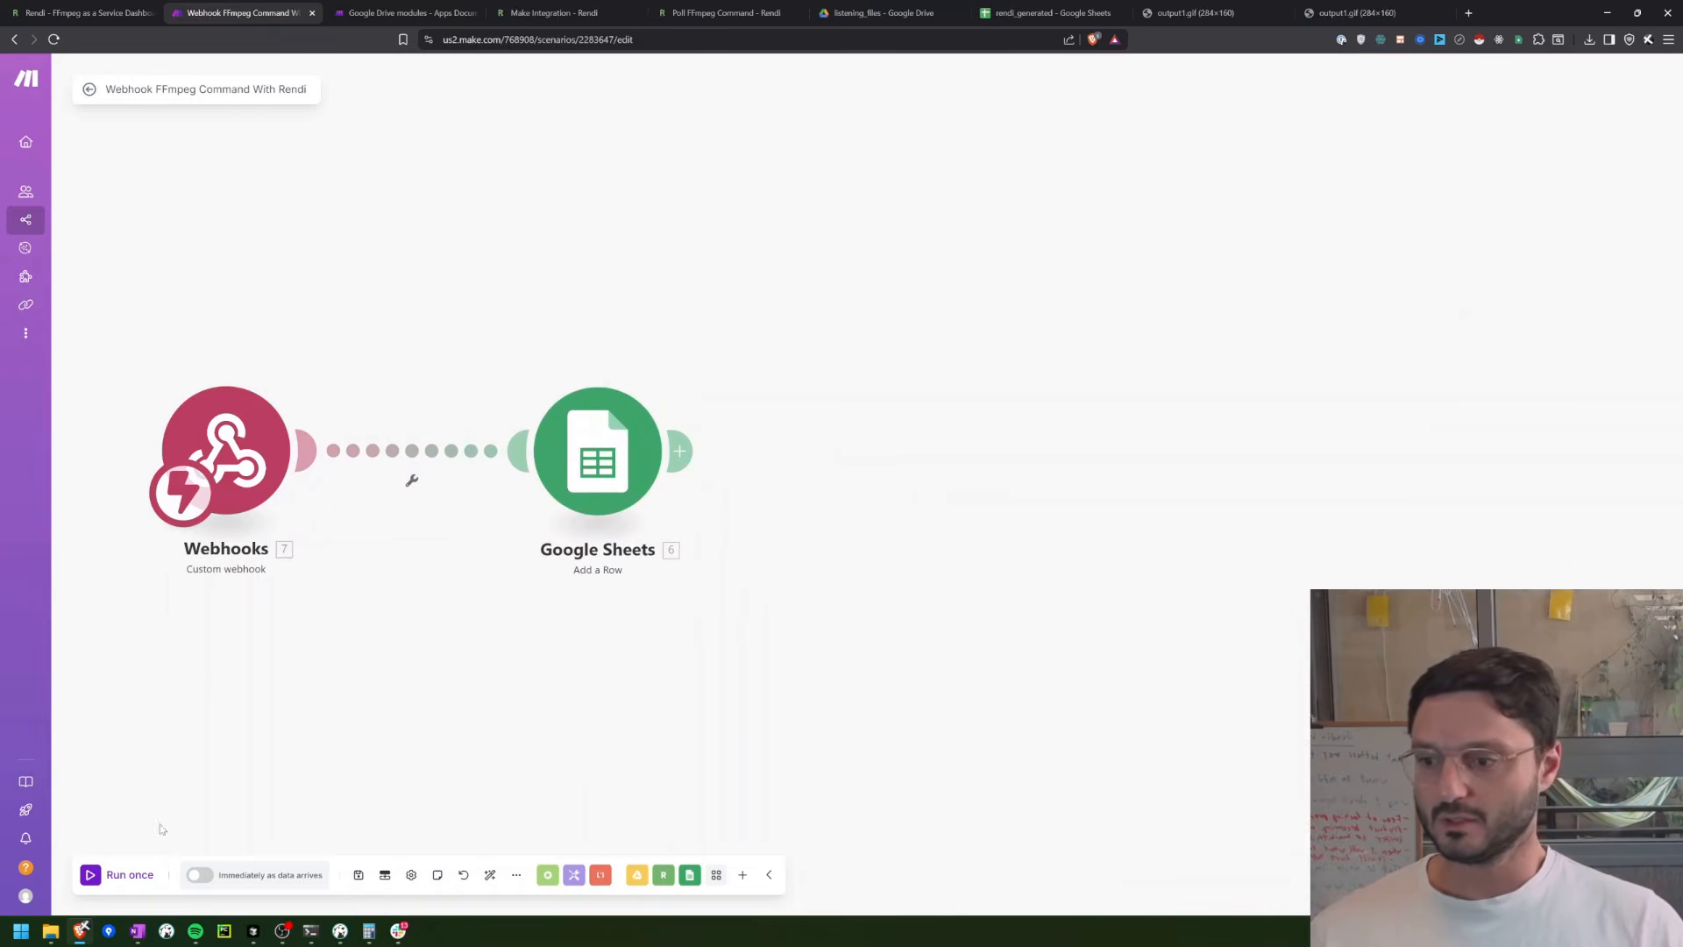
click(103, 875)
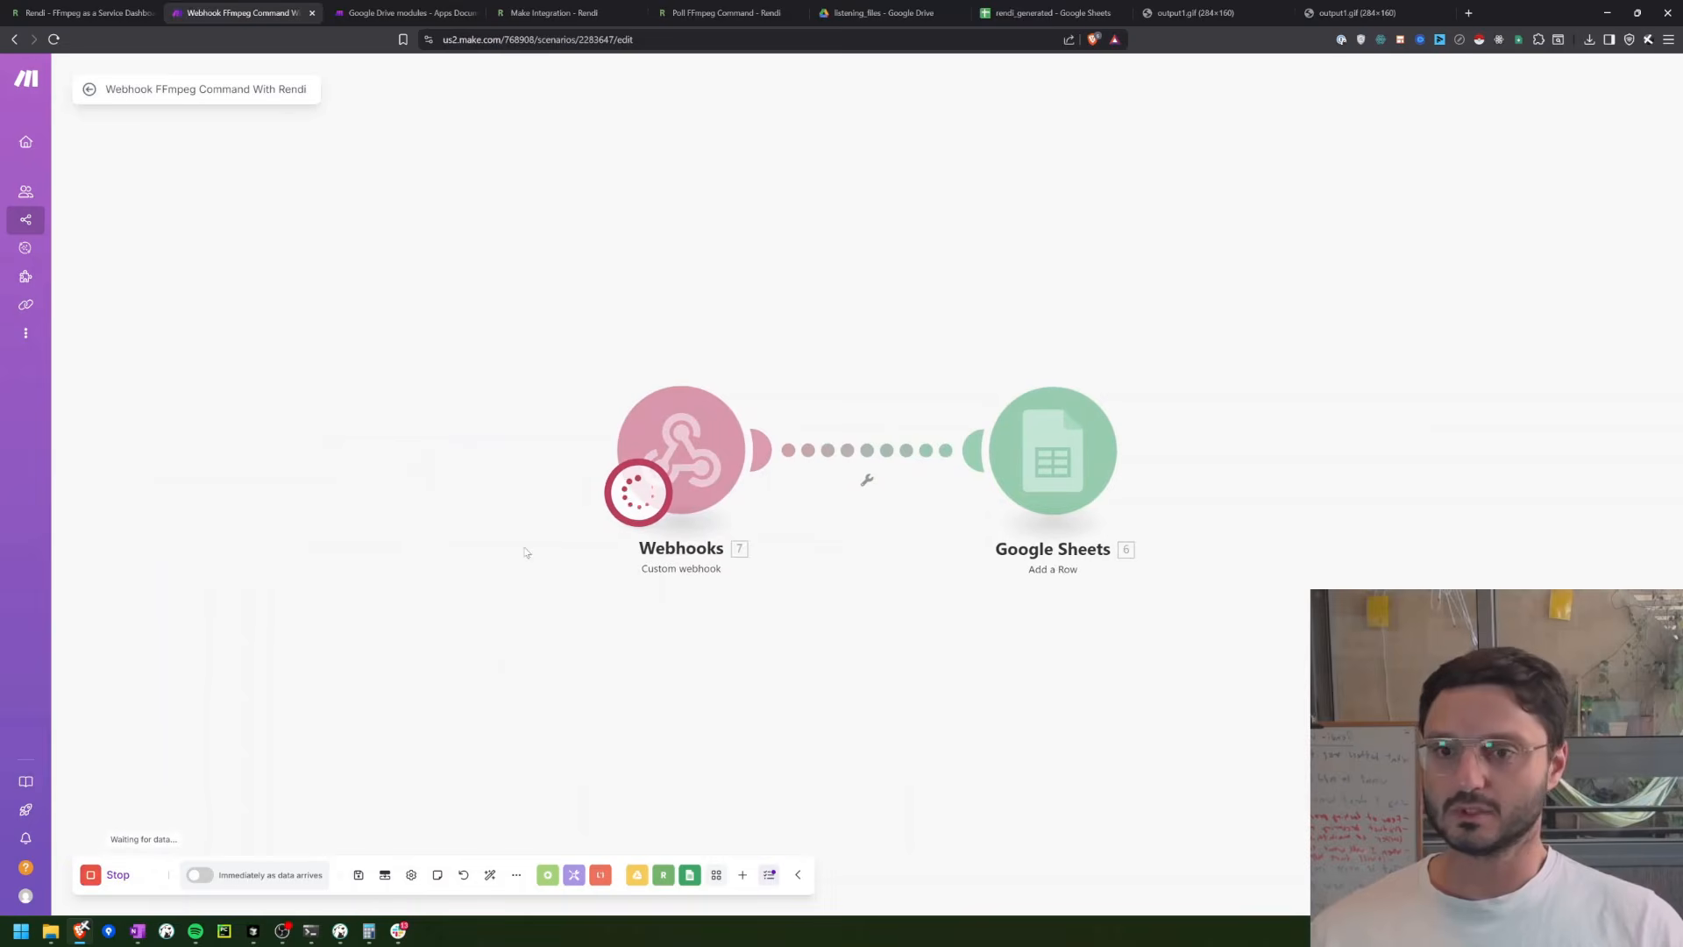
click(96, 11)
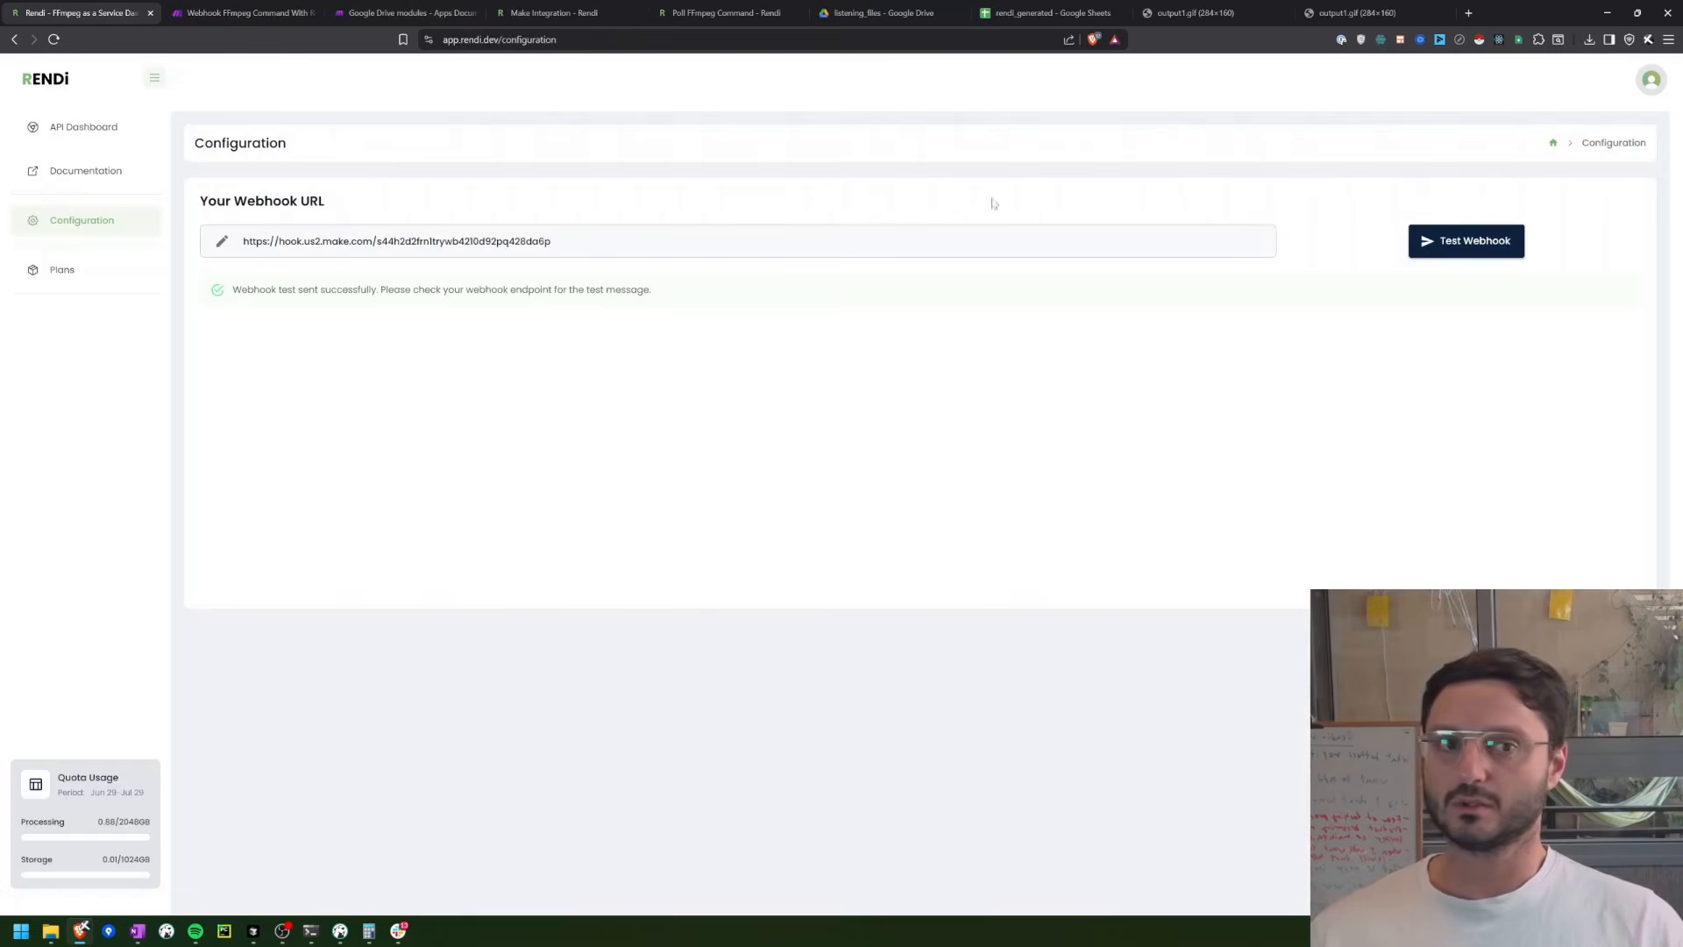
click(1452, 243)
click(242, 7)
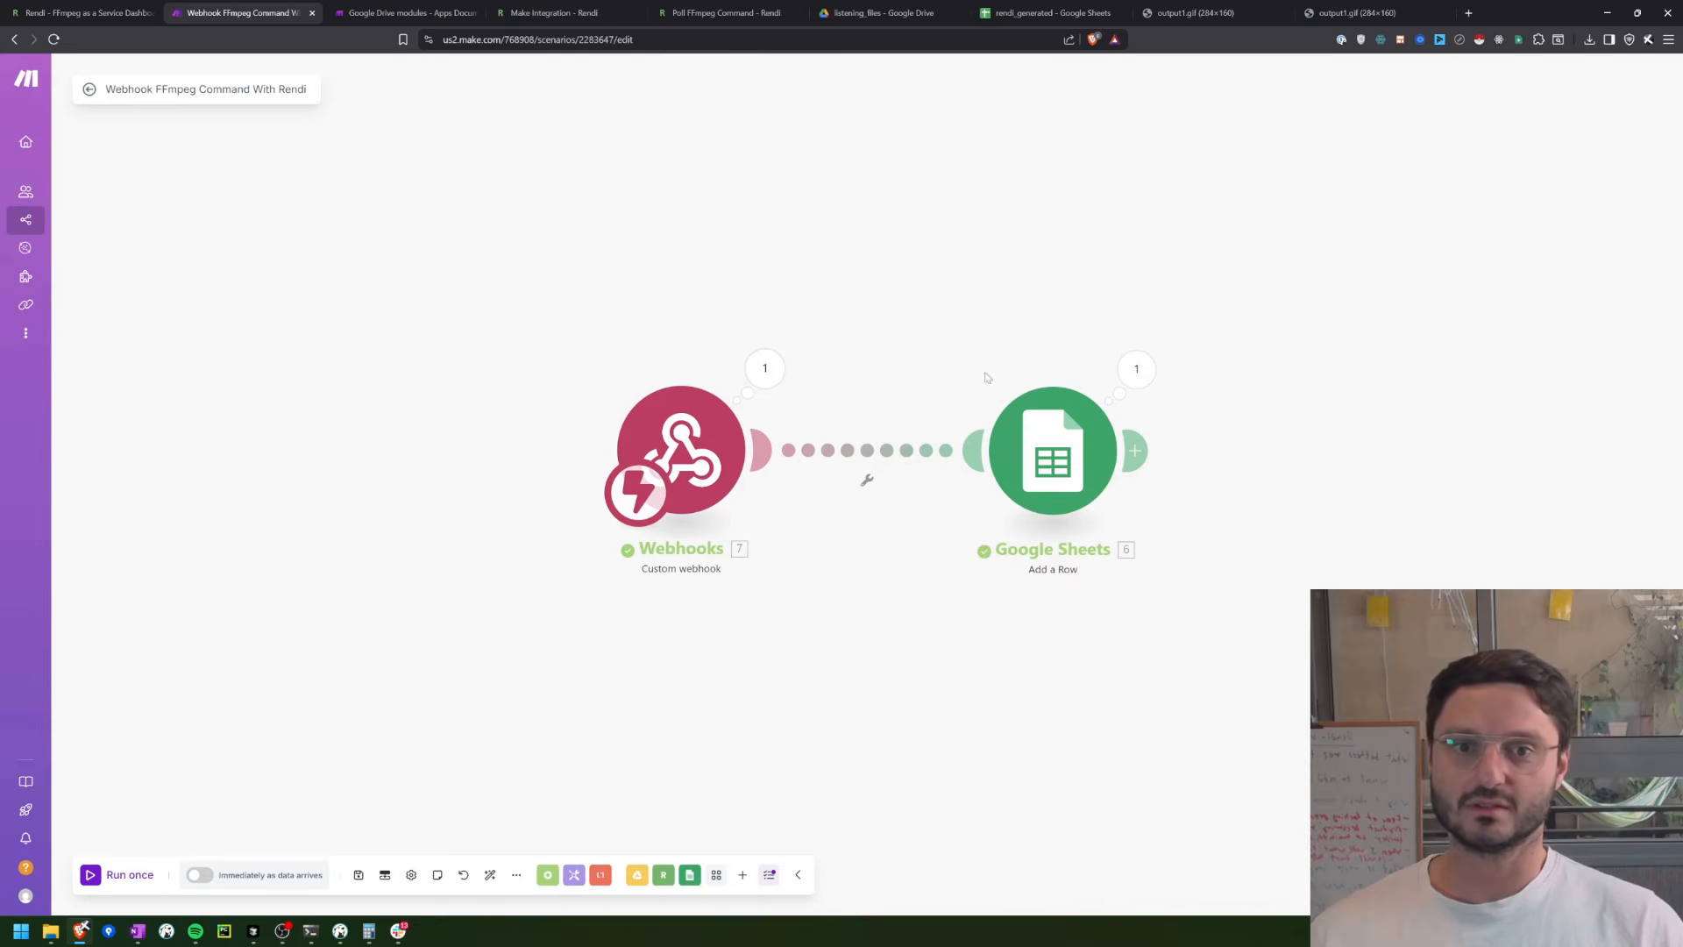
Step: Examine the run's Google Sheets result and the webhook output, including original_request, input_files, output_files and out_1
click(1140, 370)
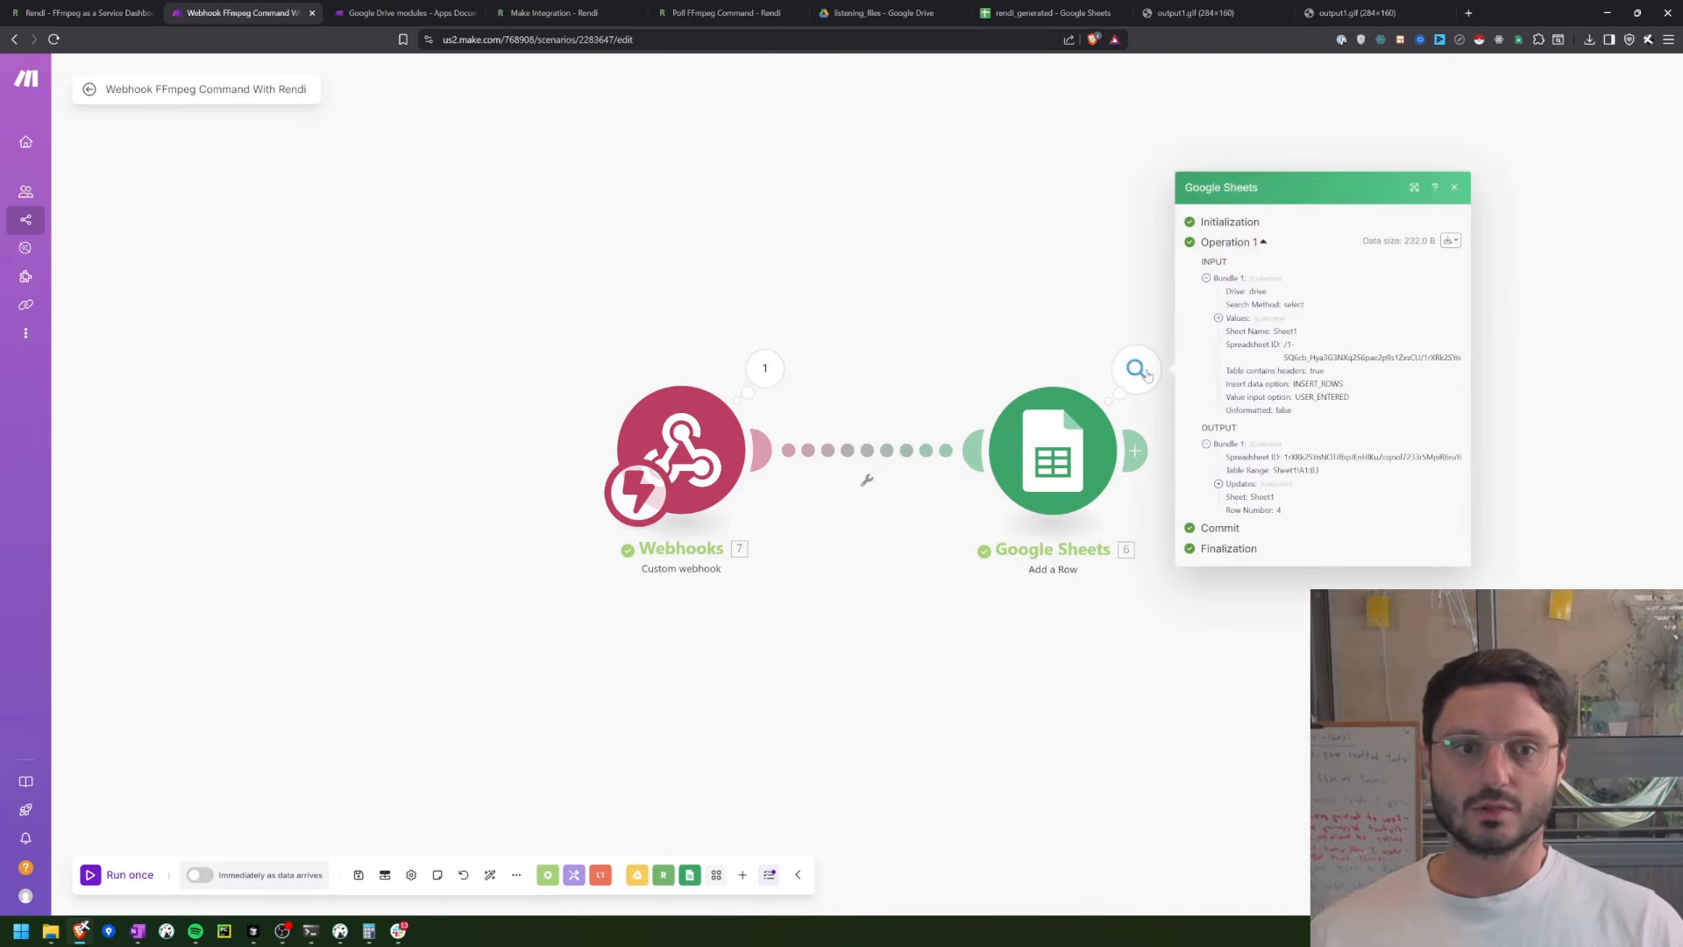
click(760, 375)
click(848, 395)
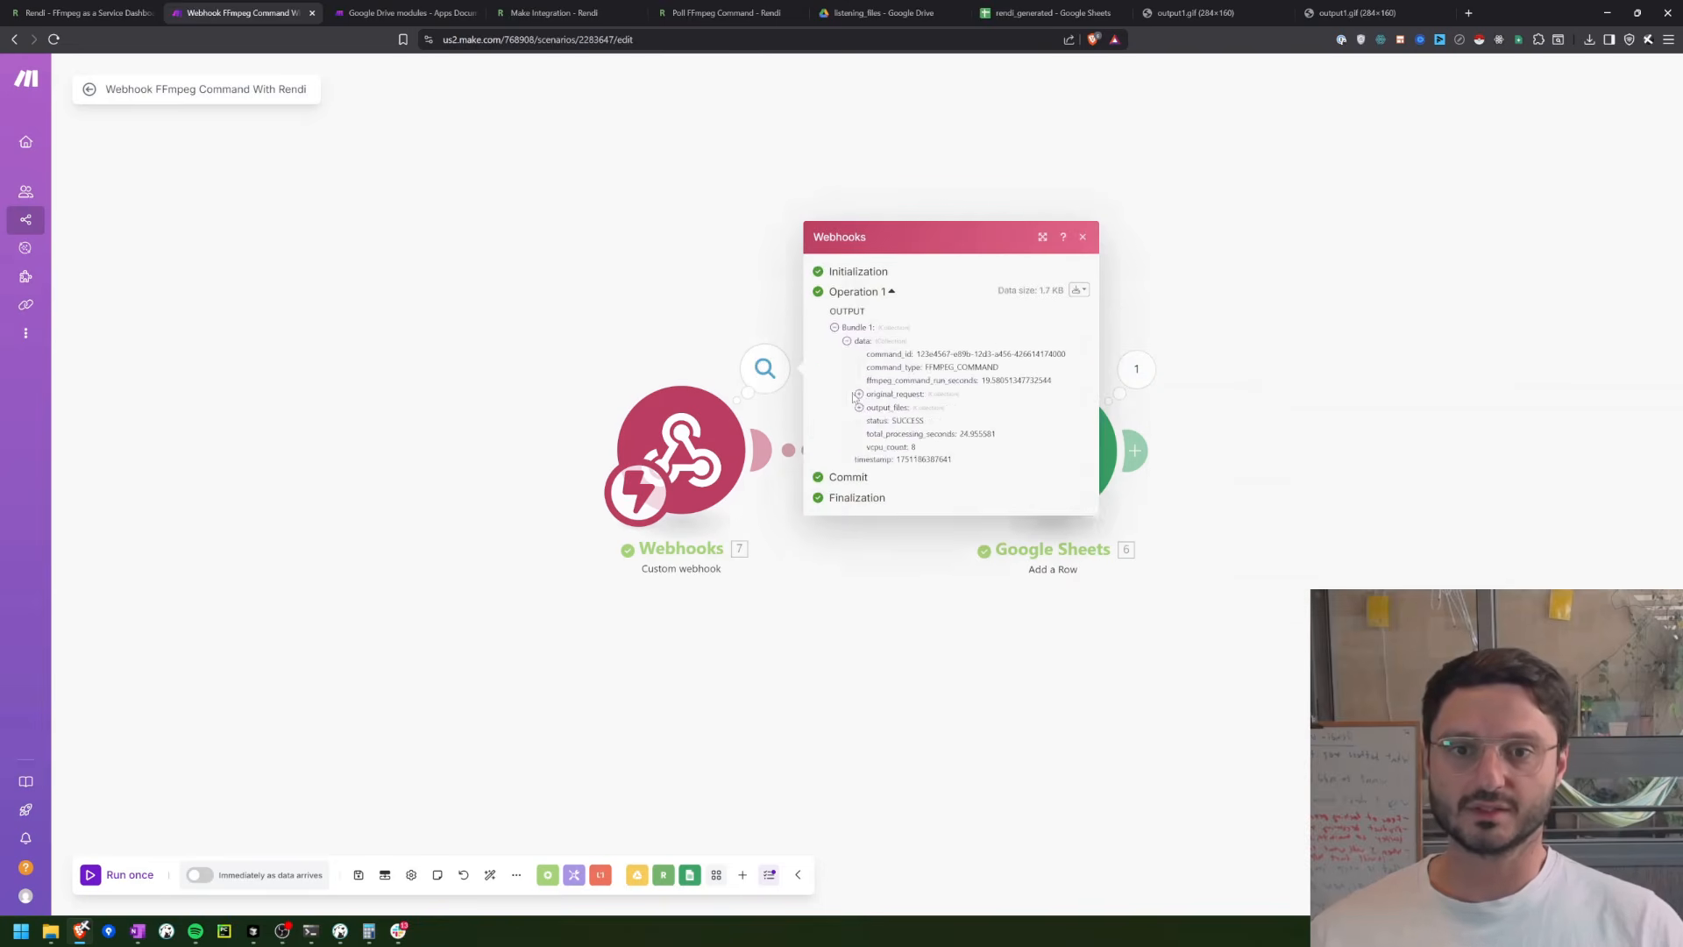
click(860, 392)
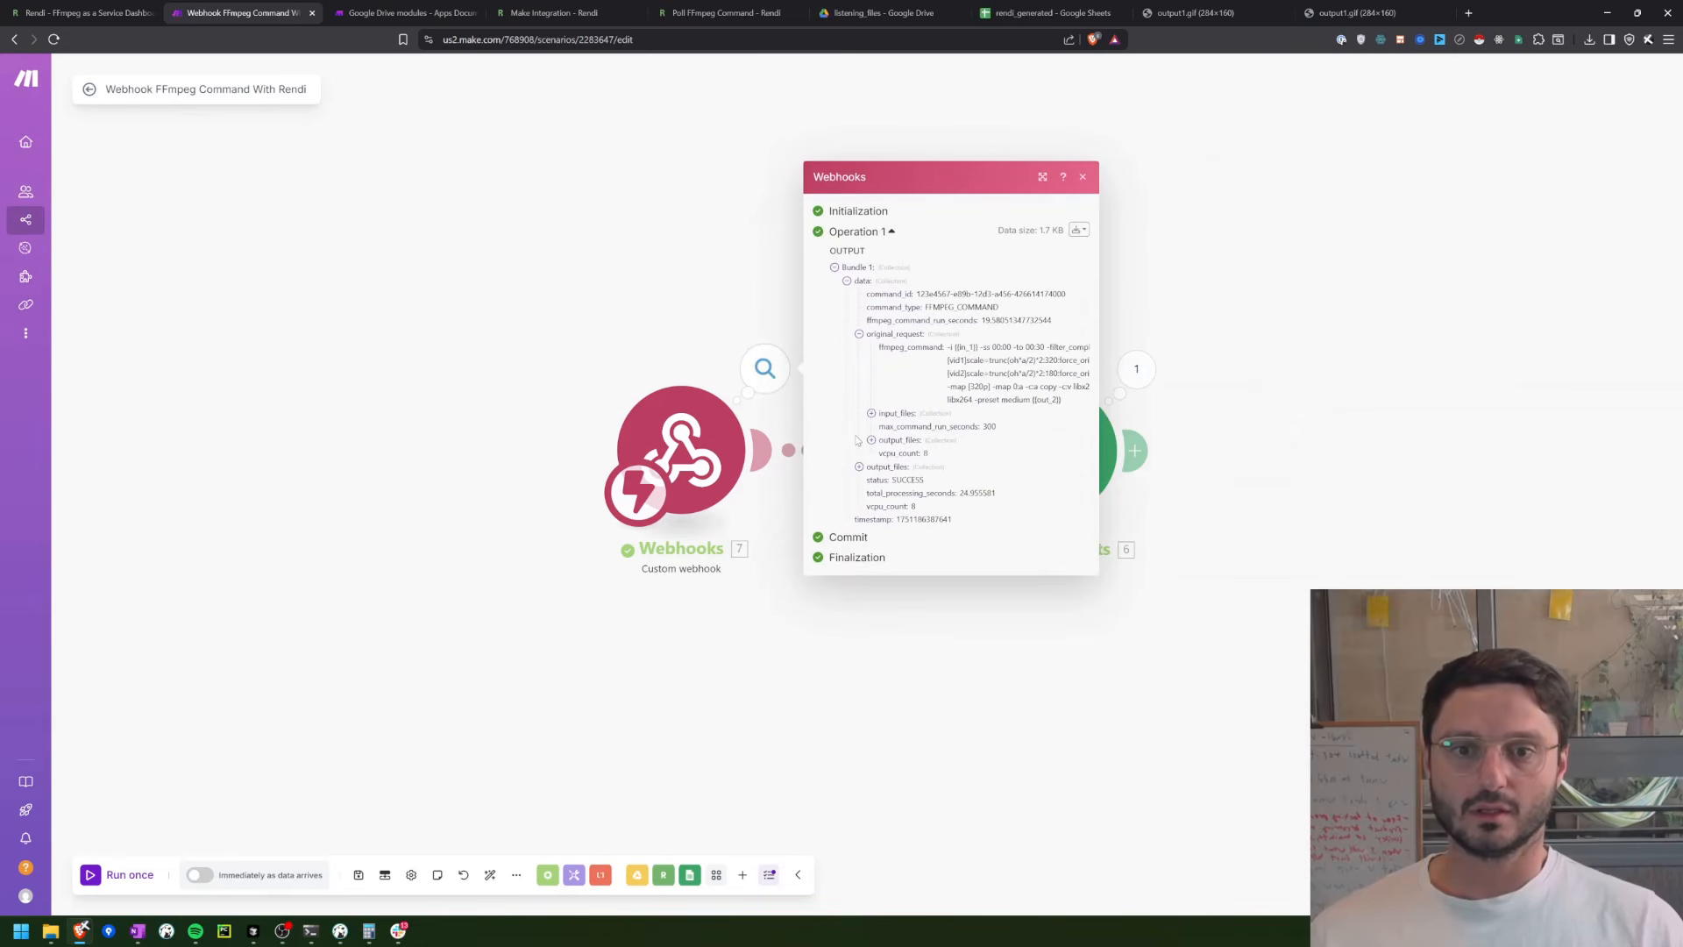
click(872, 414)
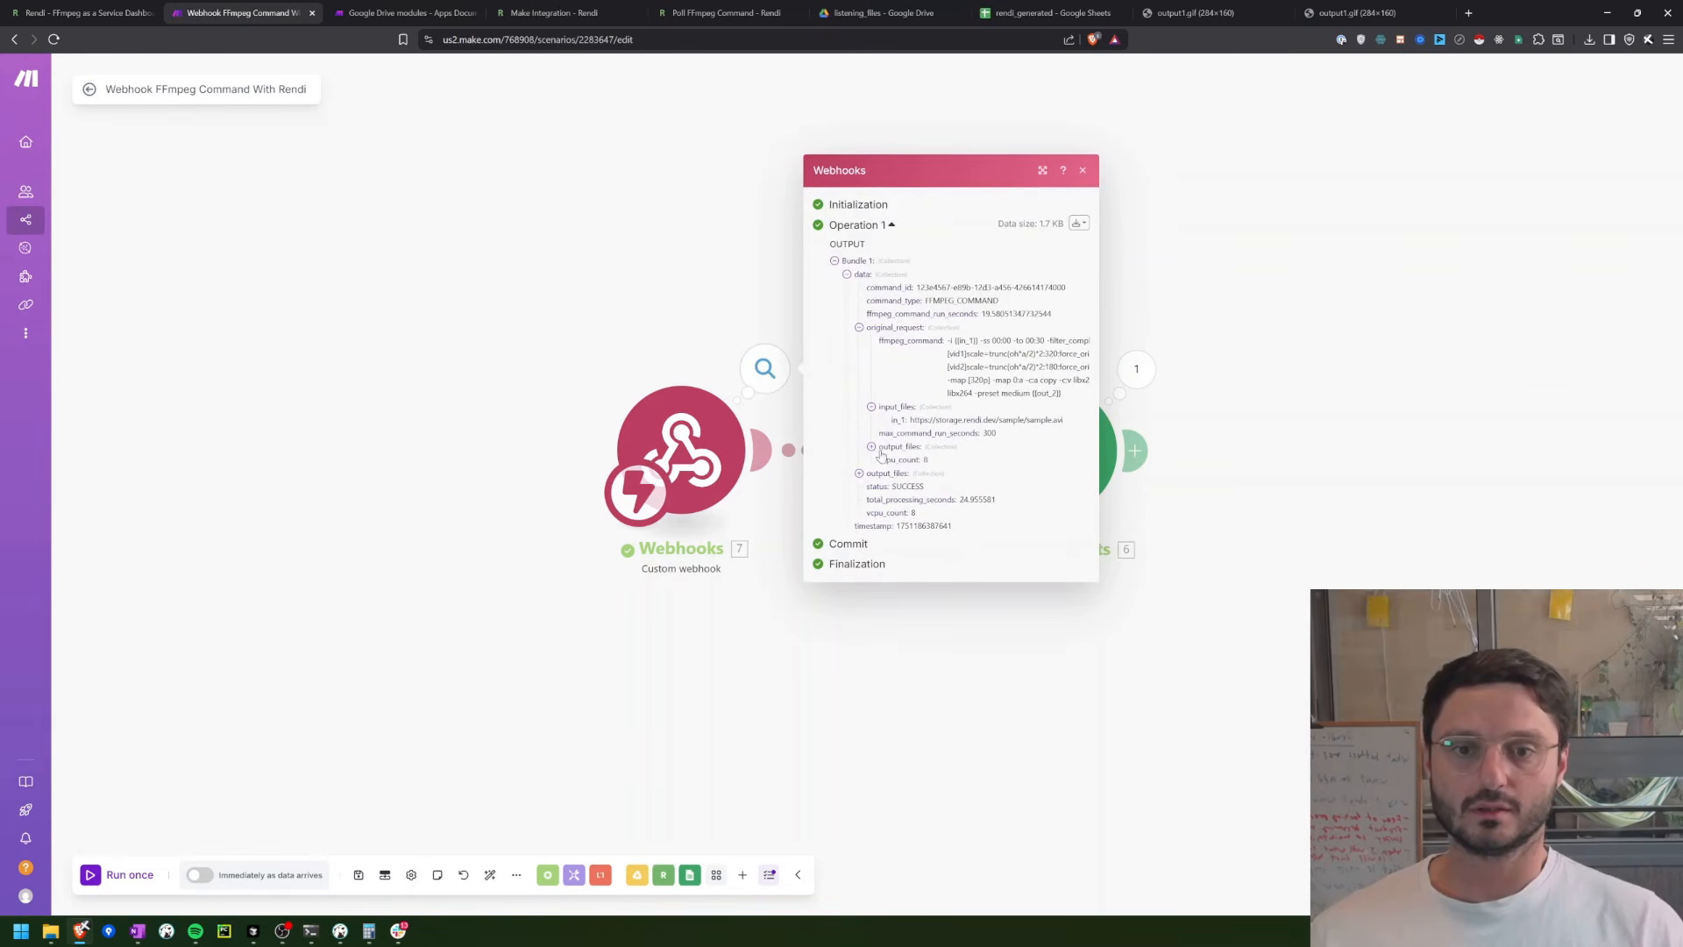
click(874, 448)
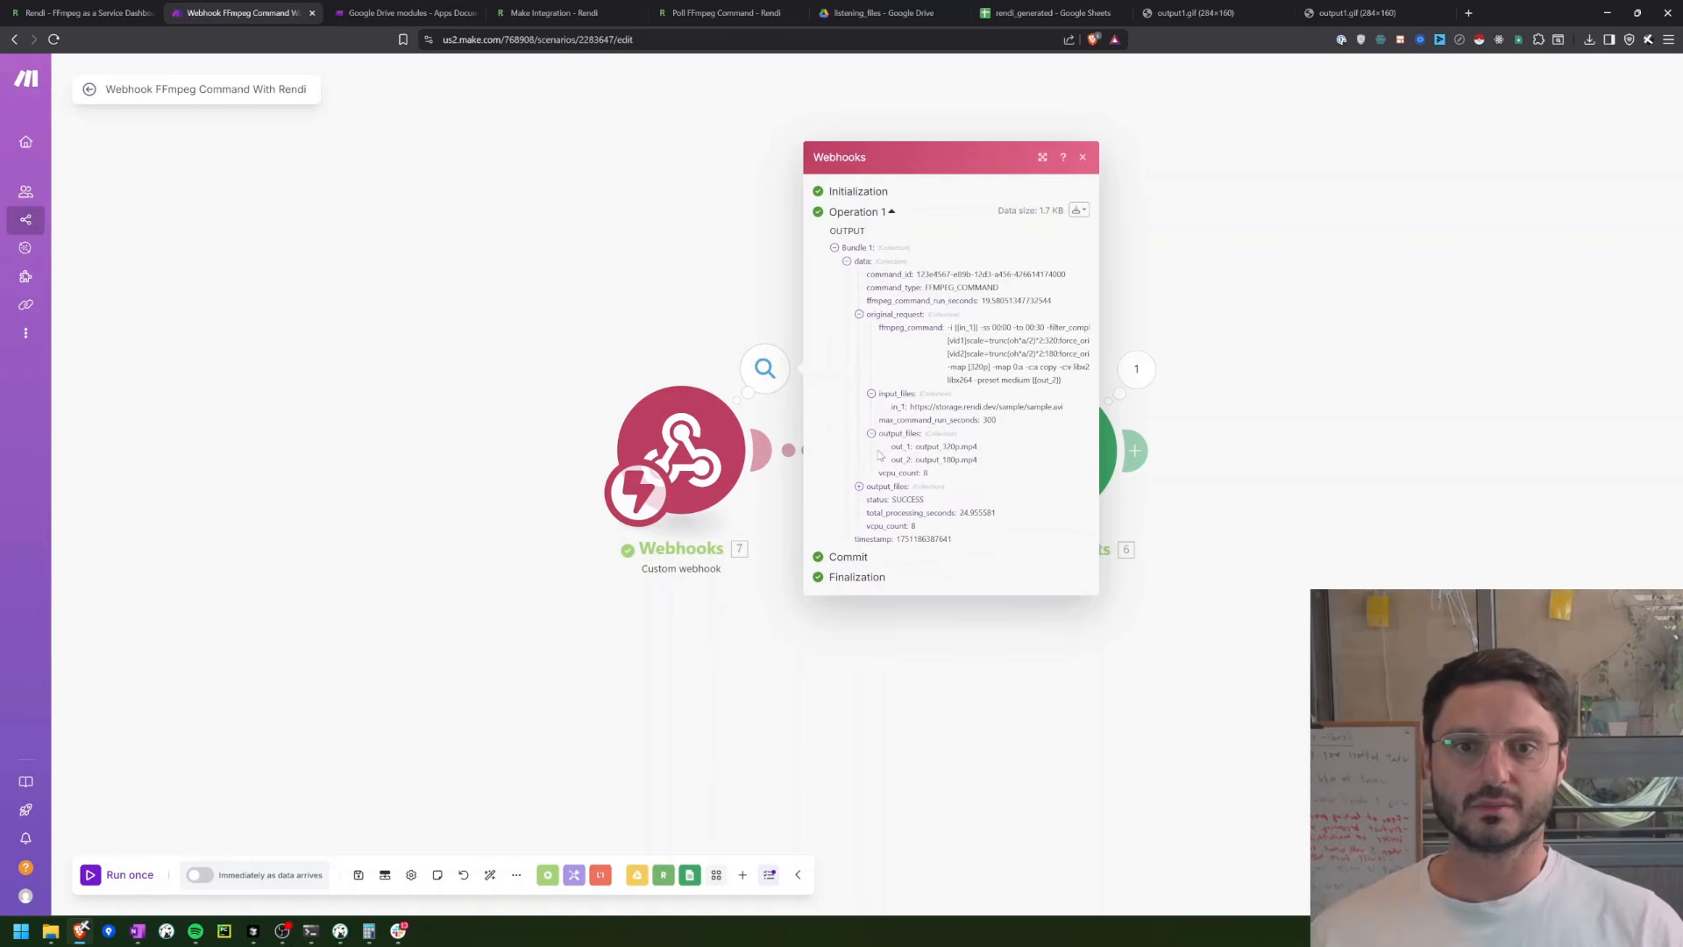
click(861, 488)
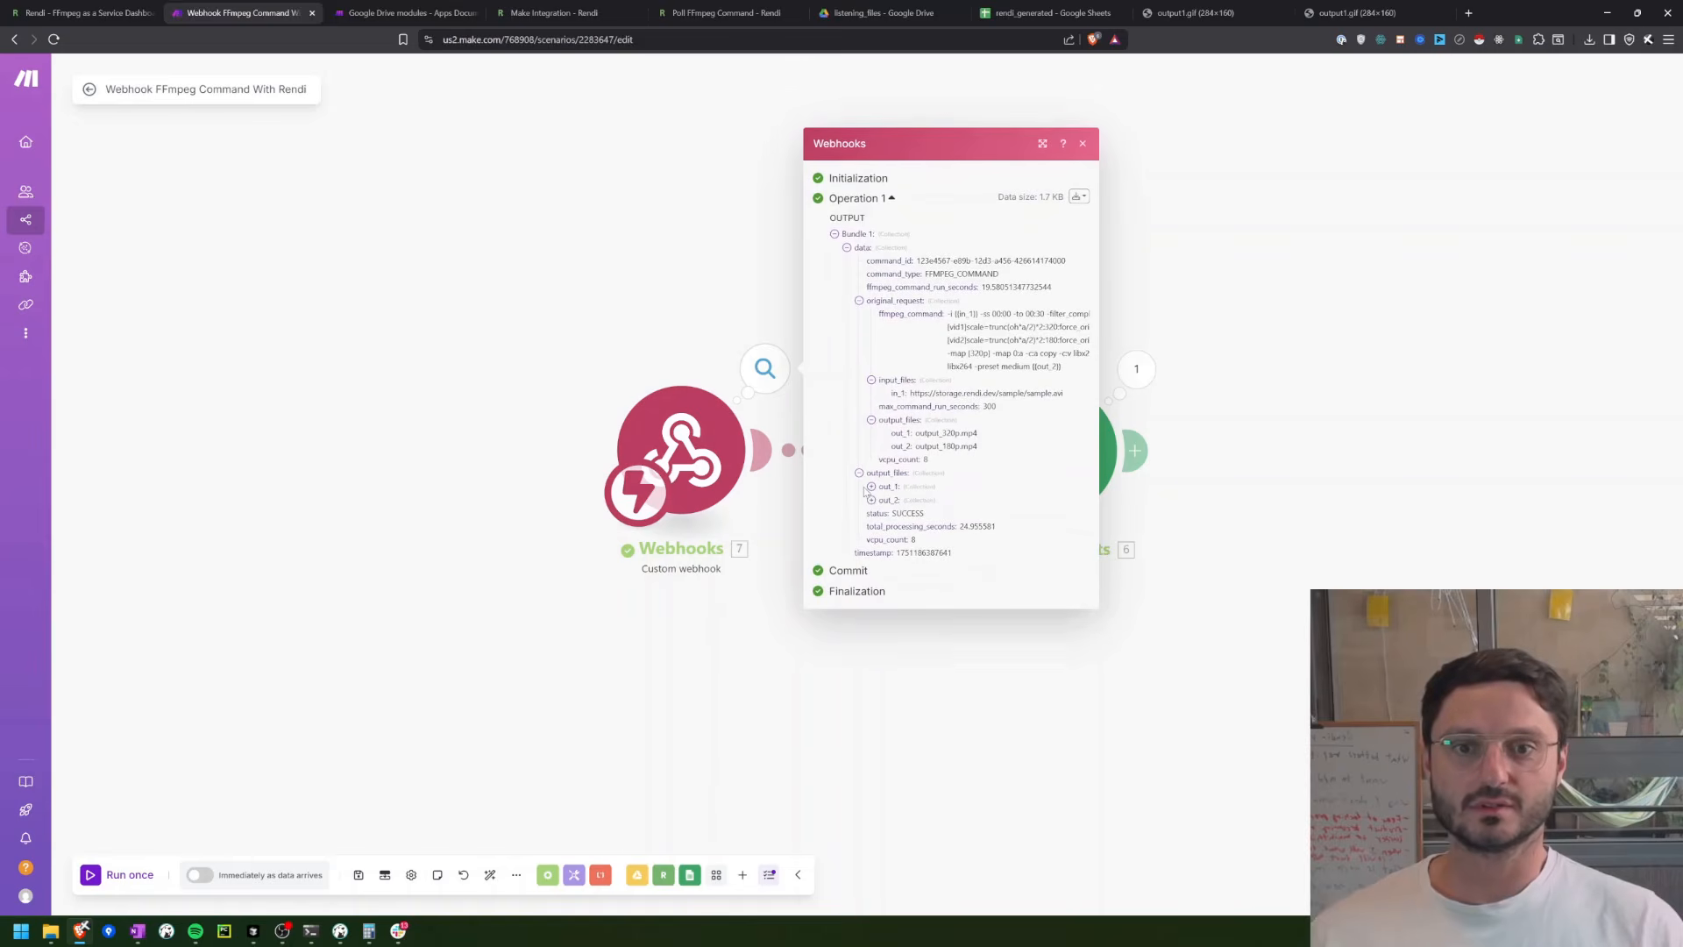
click(872, 486)
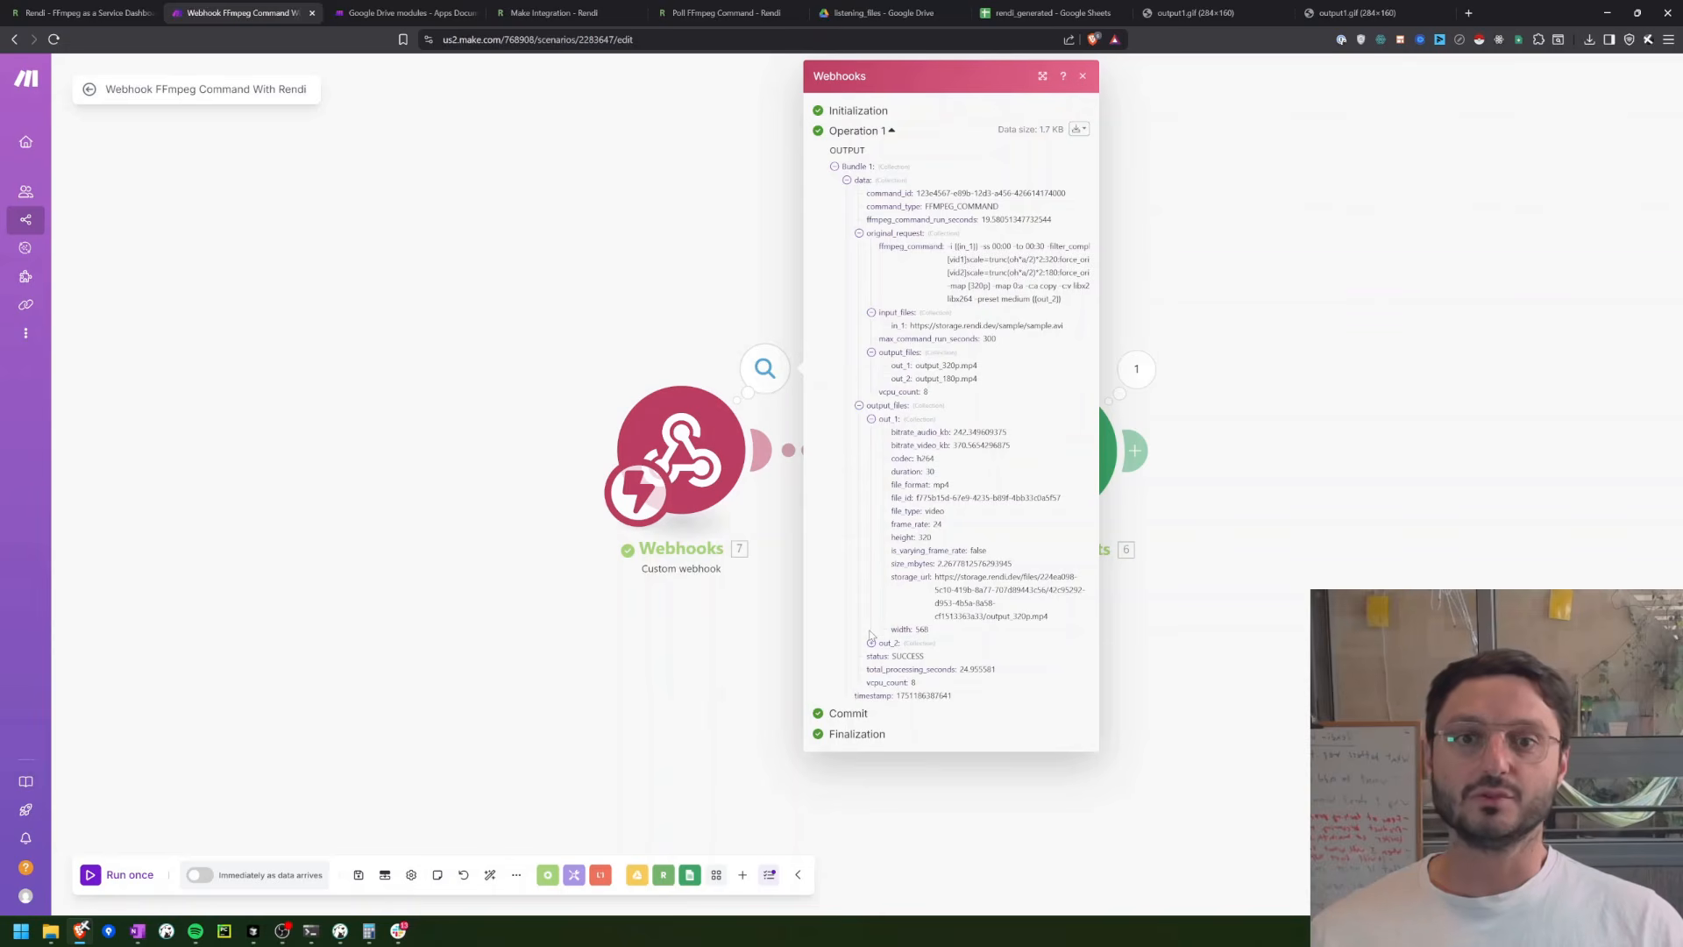
click(1293, 621)
Step: Map the webhook's out_1 storage_url to column A and out_1 file_id to column B in the Google Sheets module, and save
click(1020, 434)
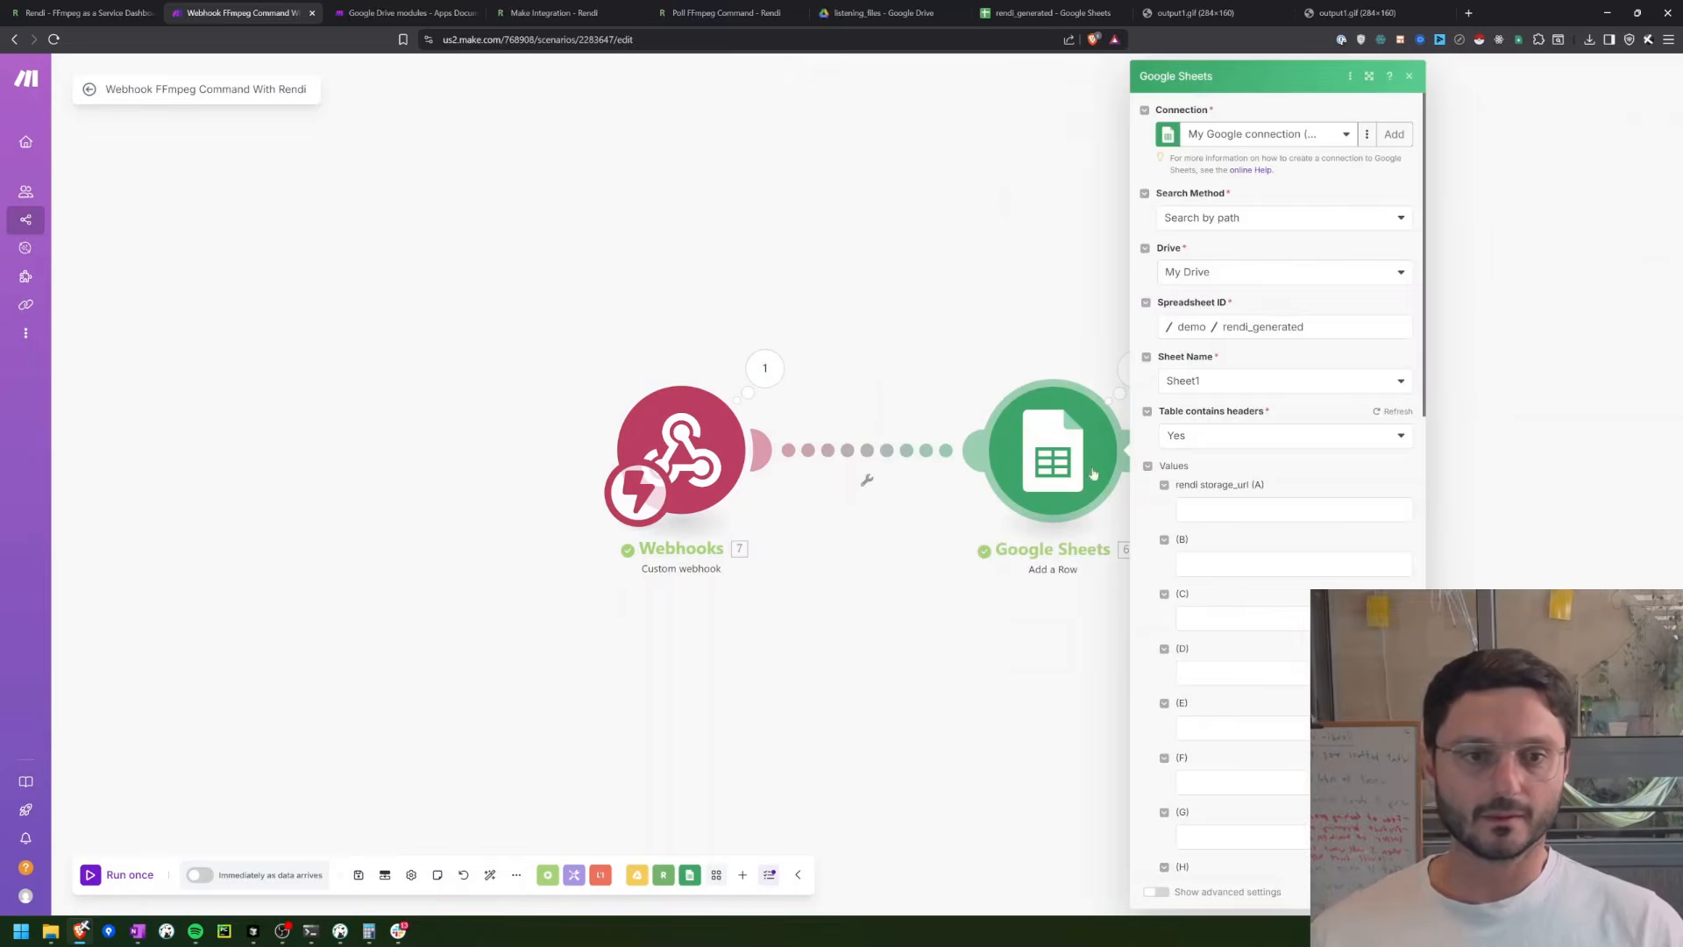
click(1227, 507)
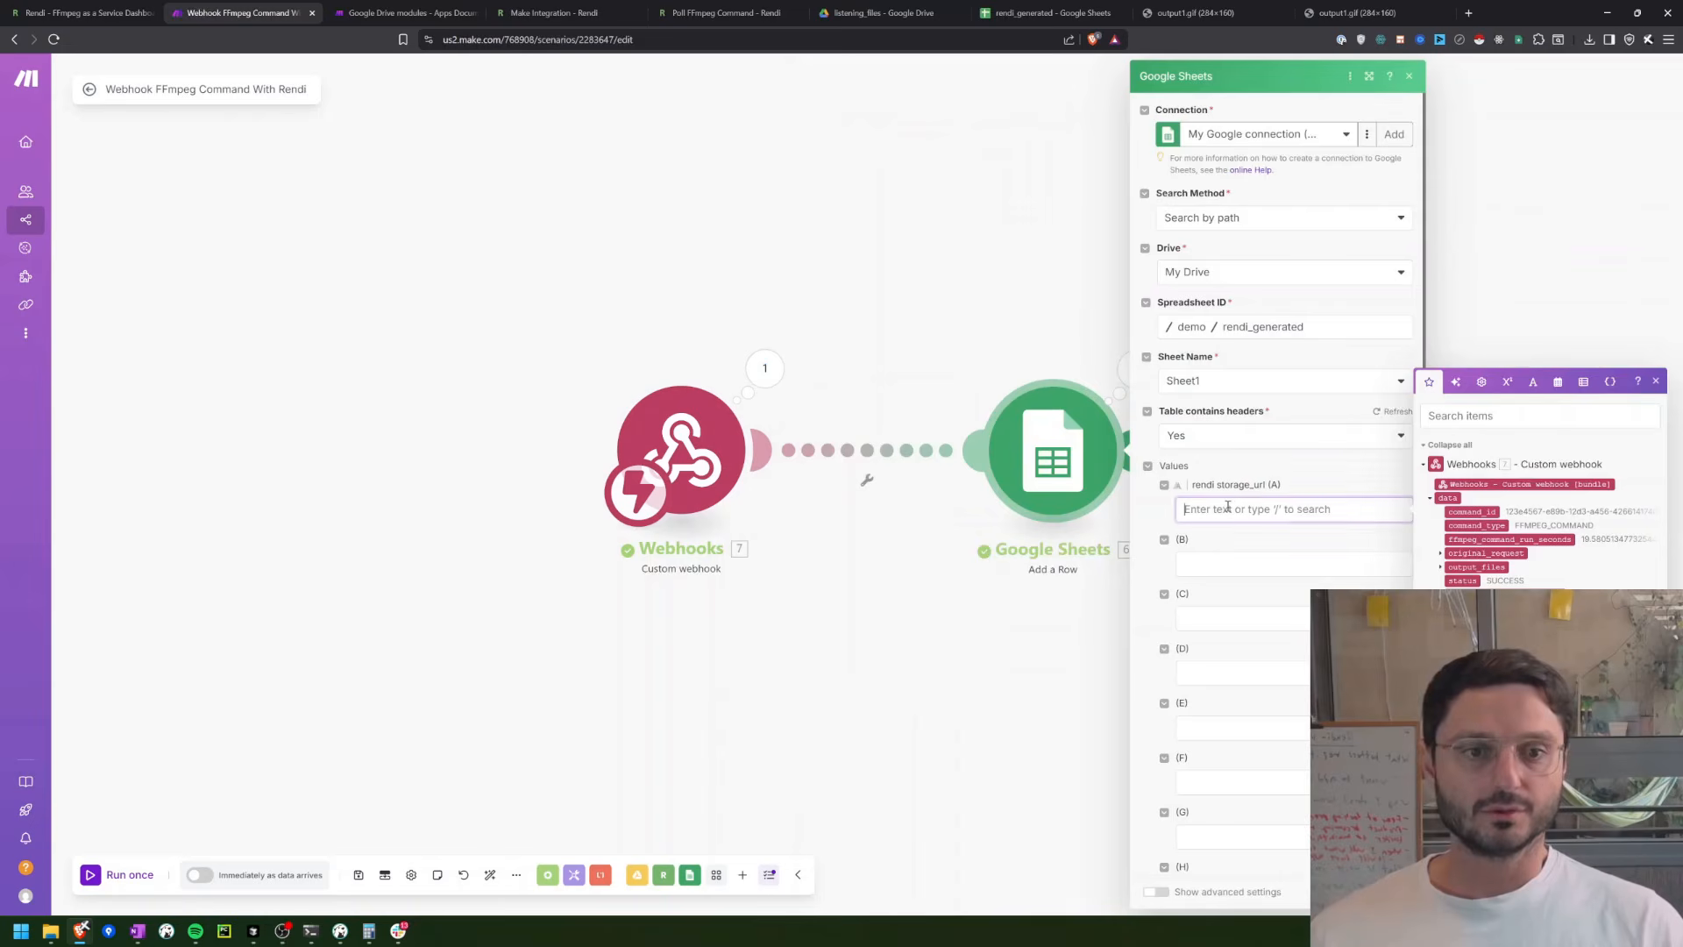
click(1440, 569)
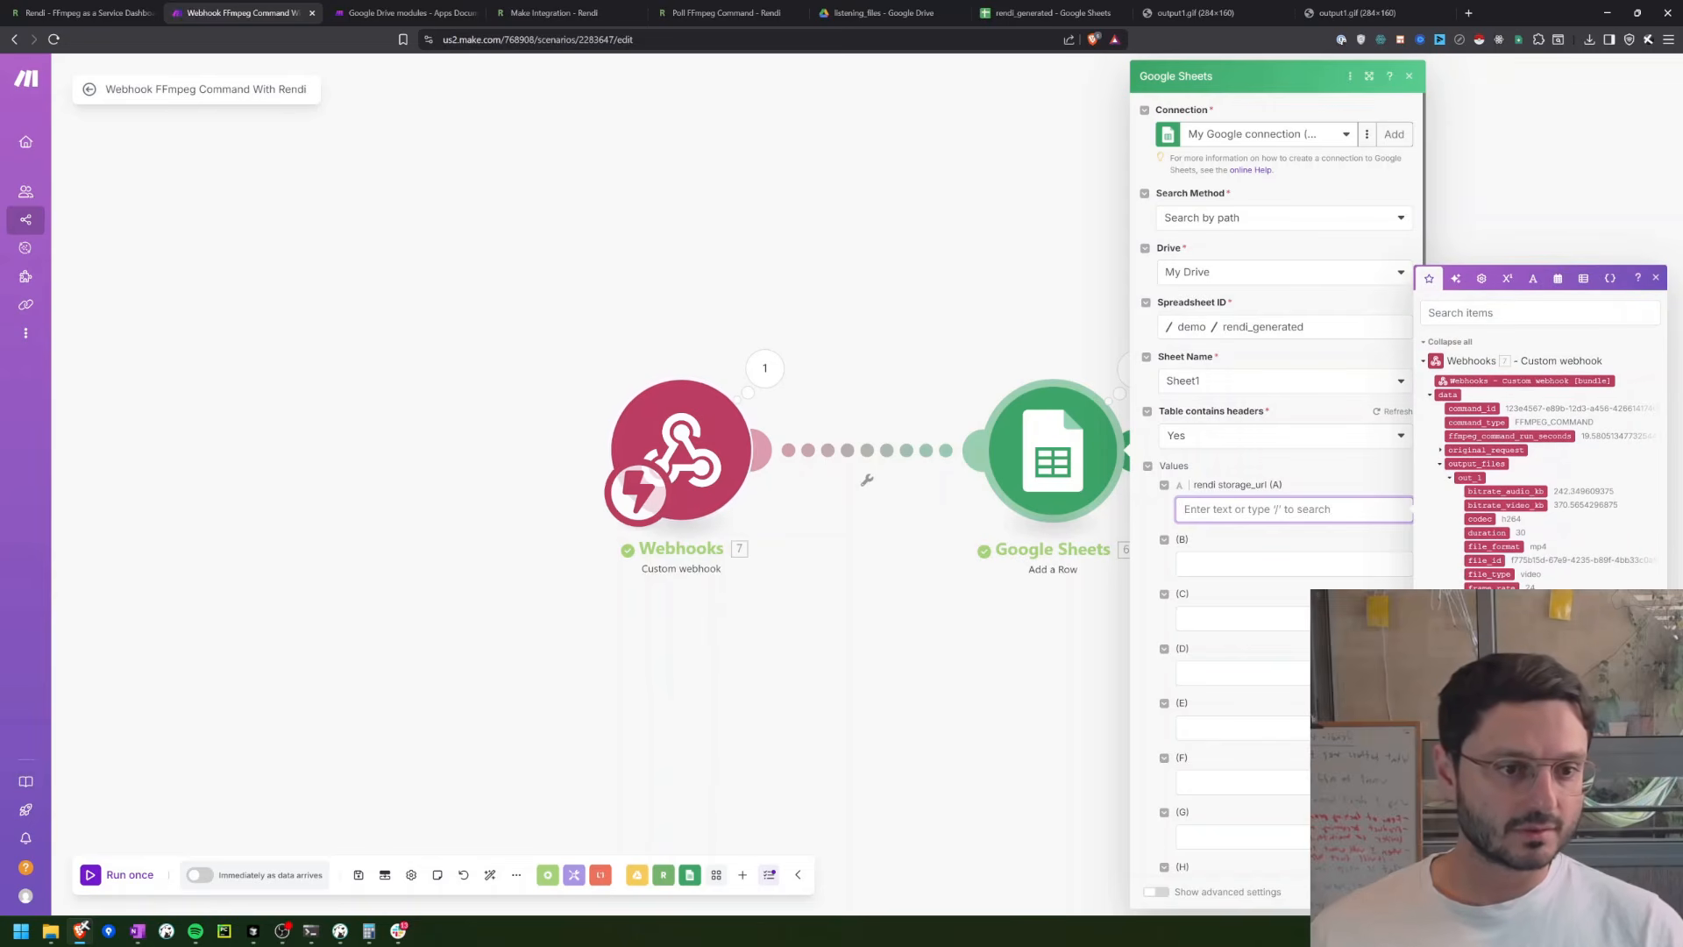
drag(1508, 659, 1262, 512)
click(1258, 562)
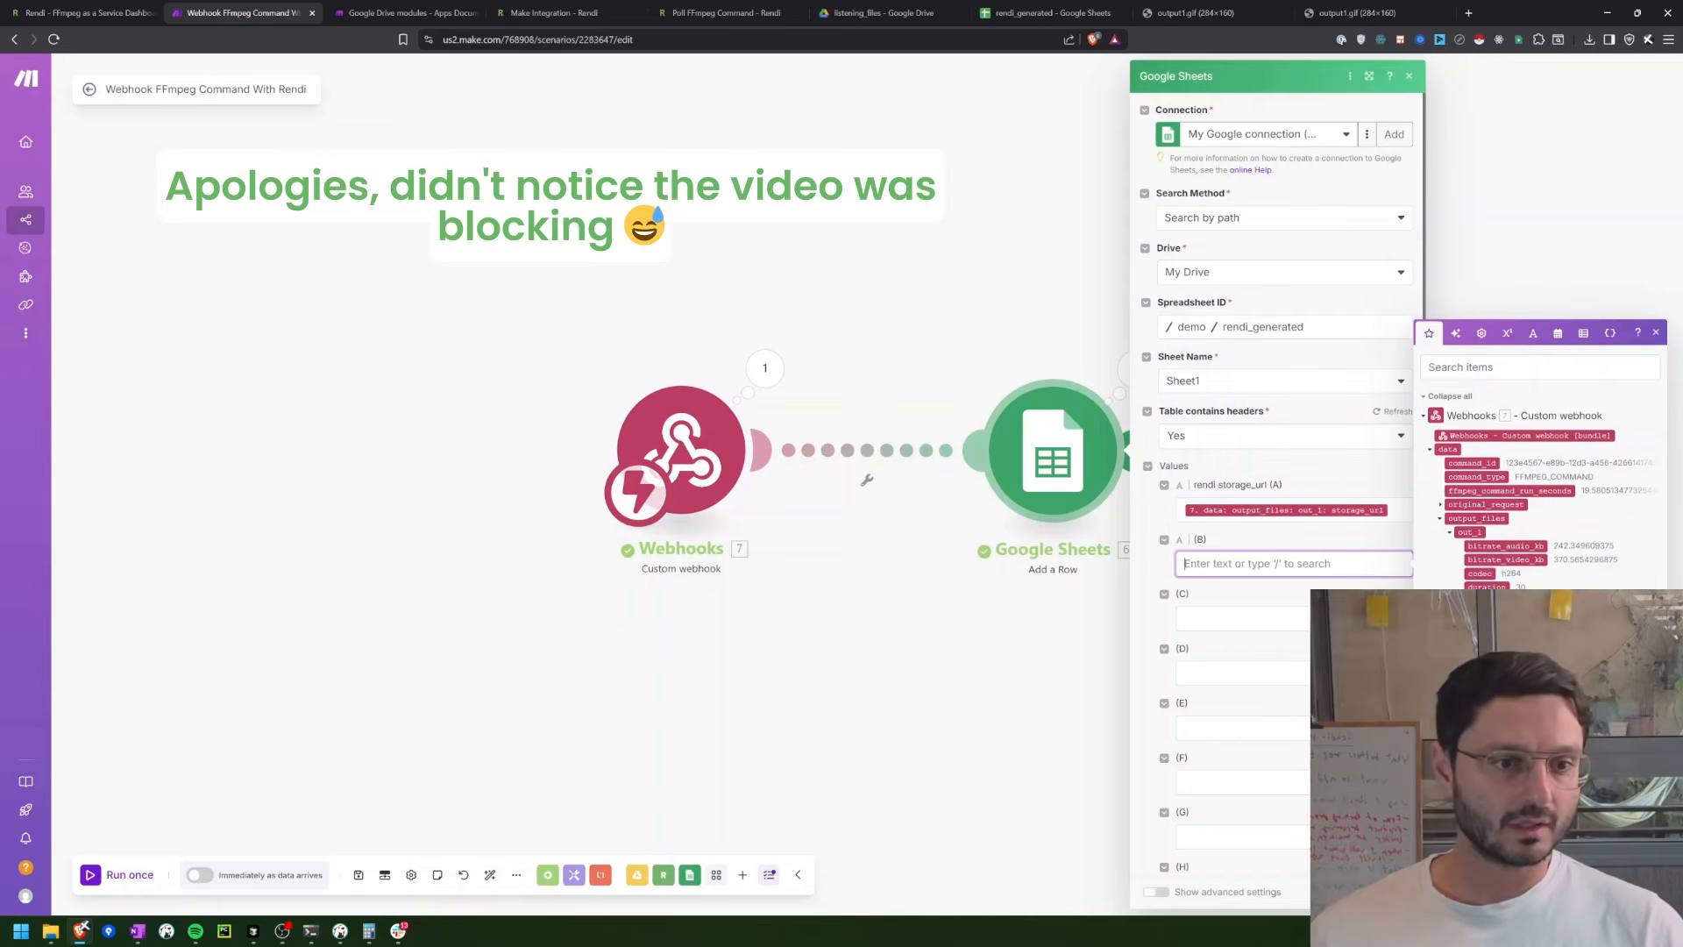
drag(1486, 615, 1280, 574)
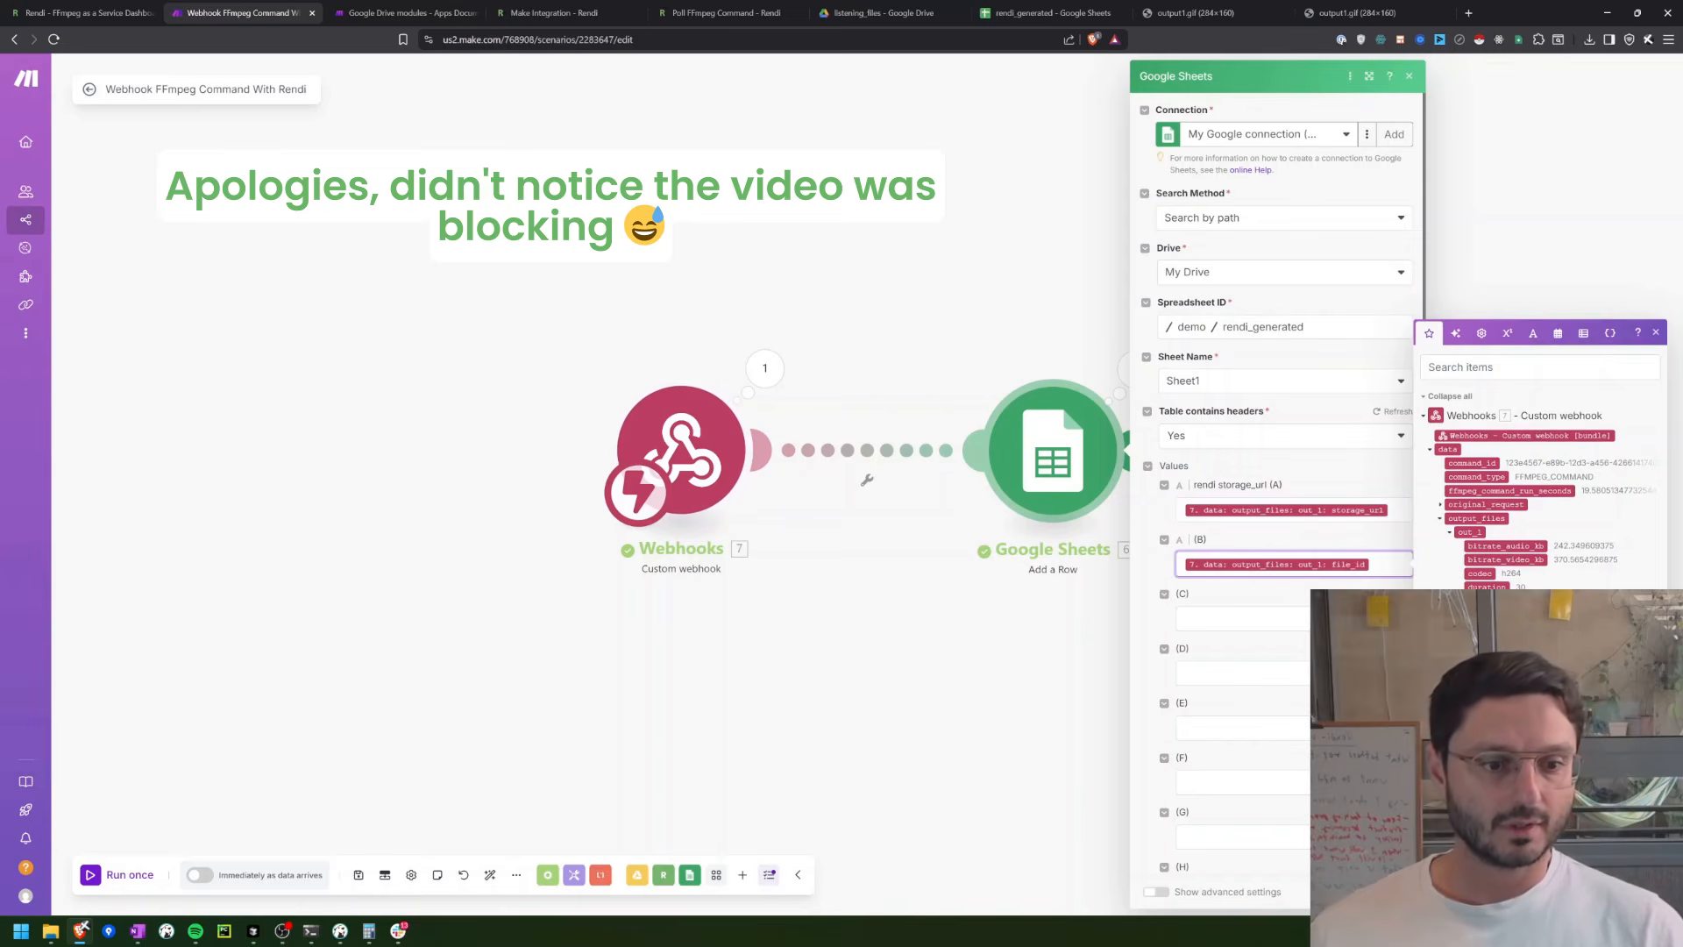
click(1393, 892)
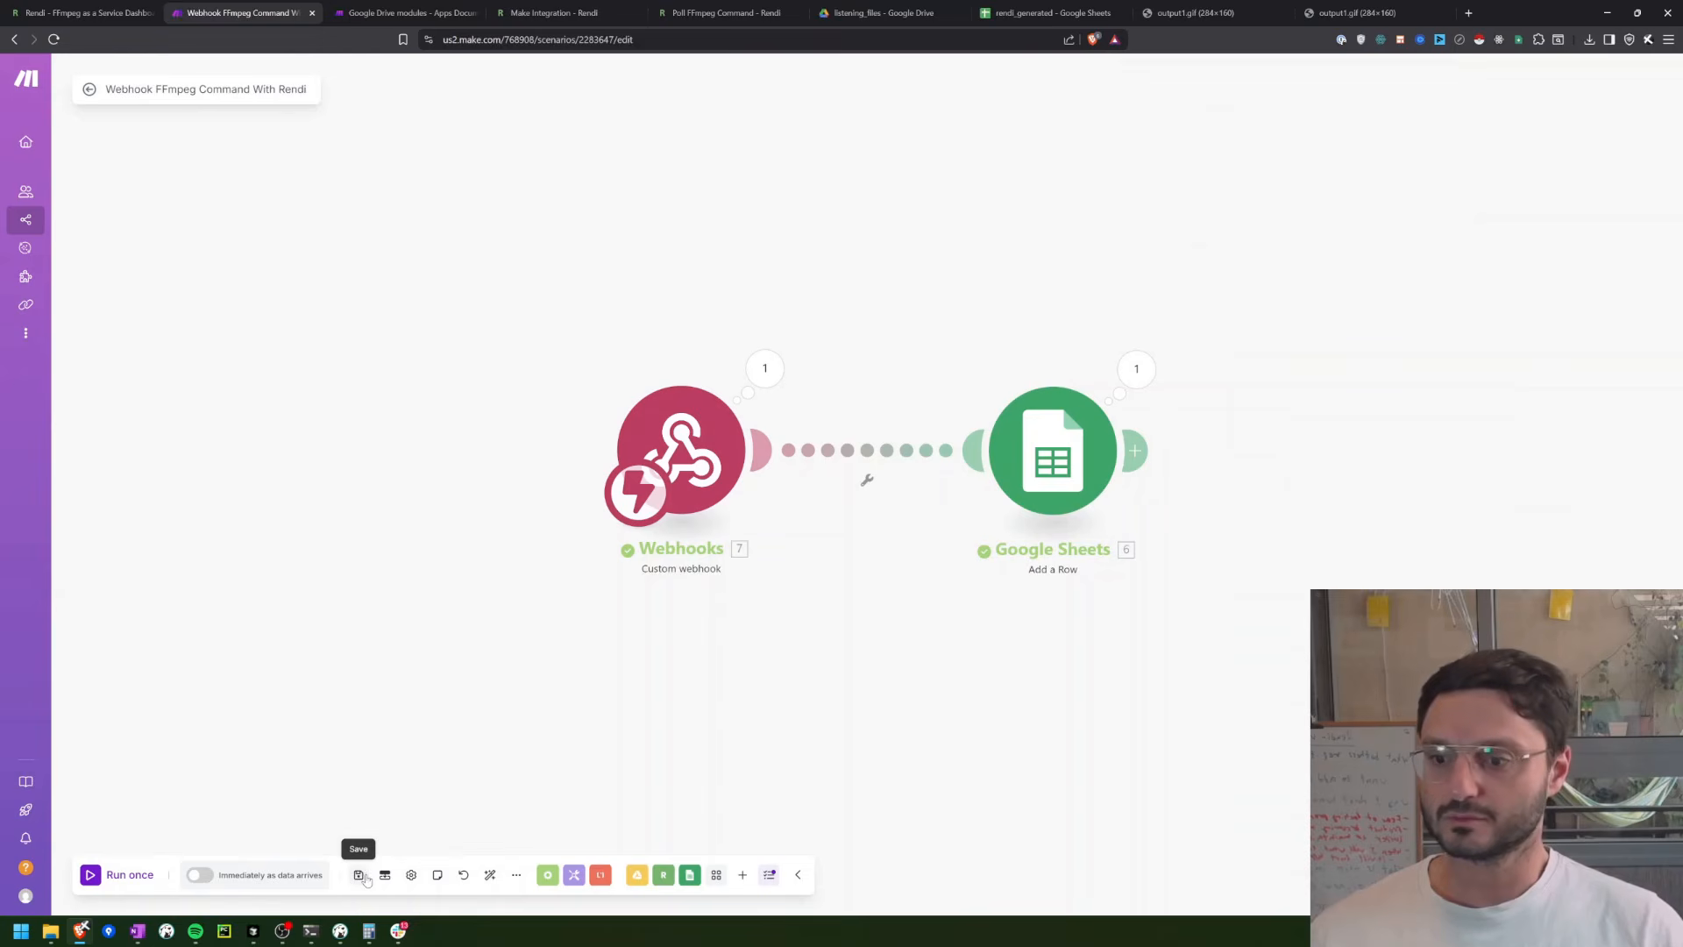
Step: Activate the Webhook FFmpeg Command With Rendi scenario and set it to run immediately as data arrives
click(196, 876)
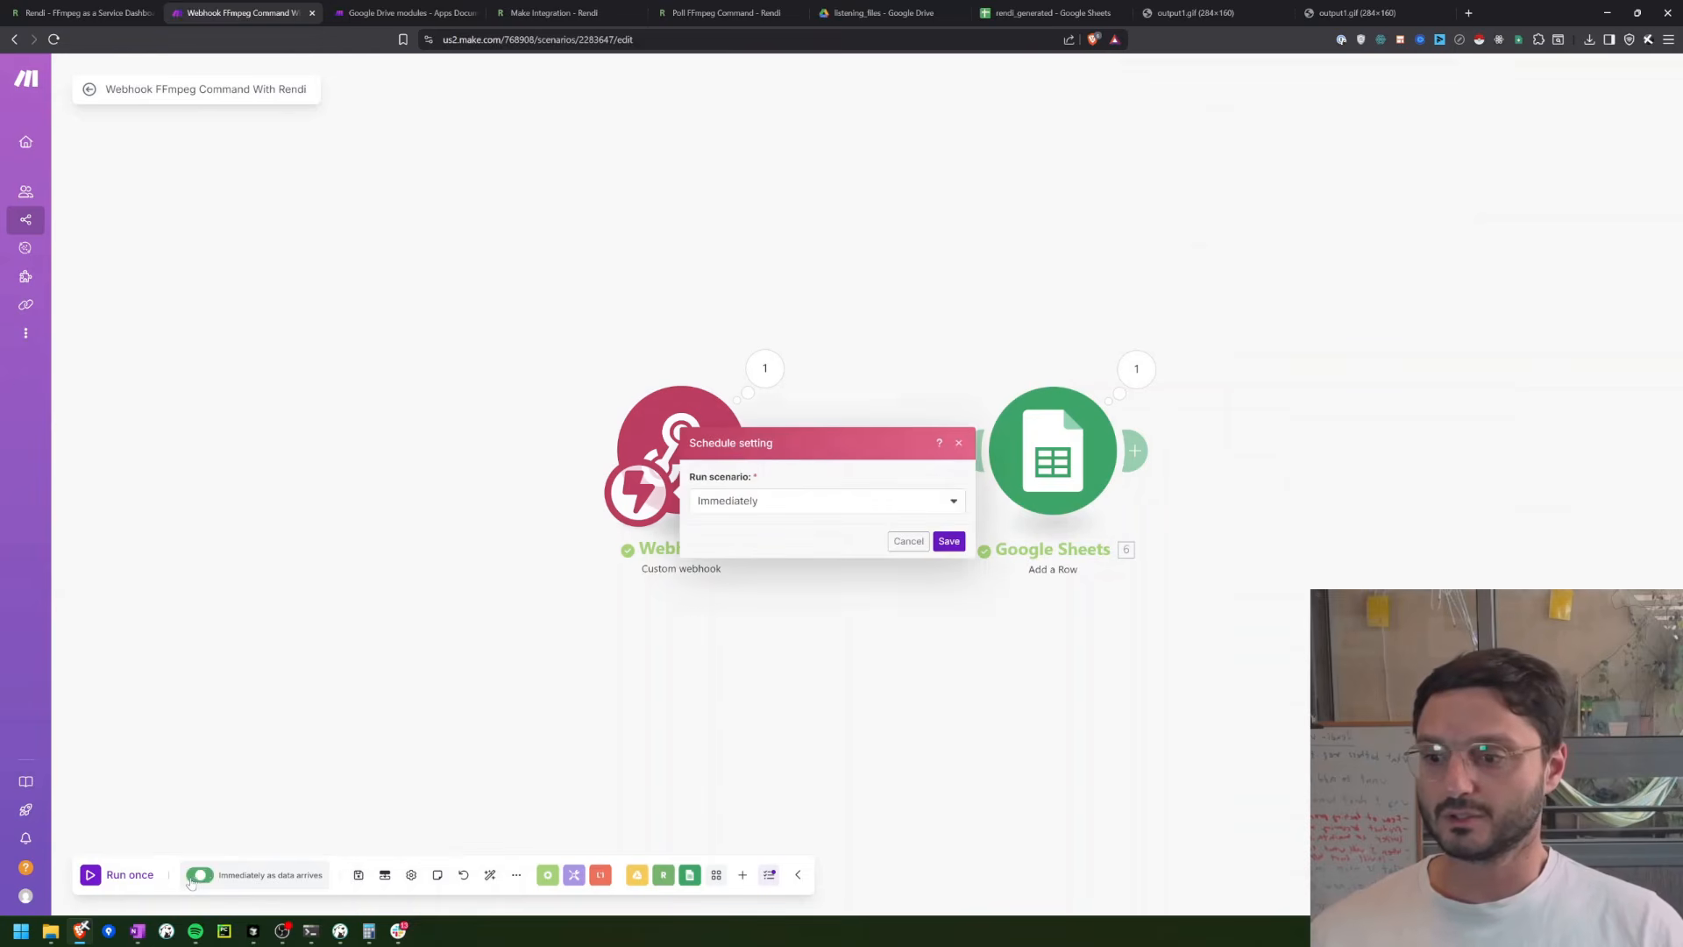
click(950, 543)
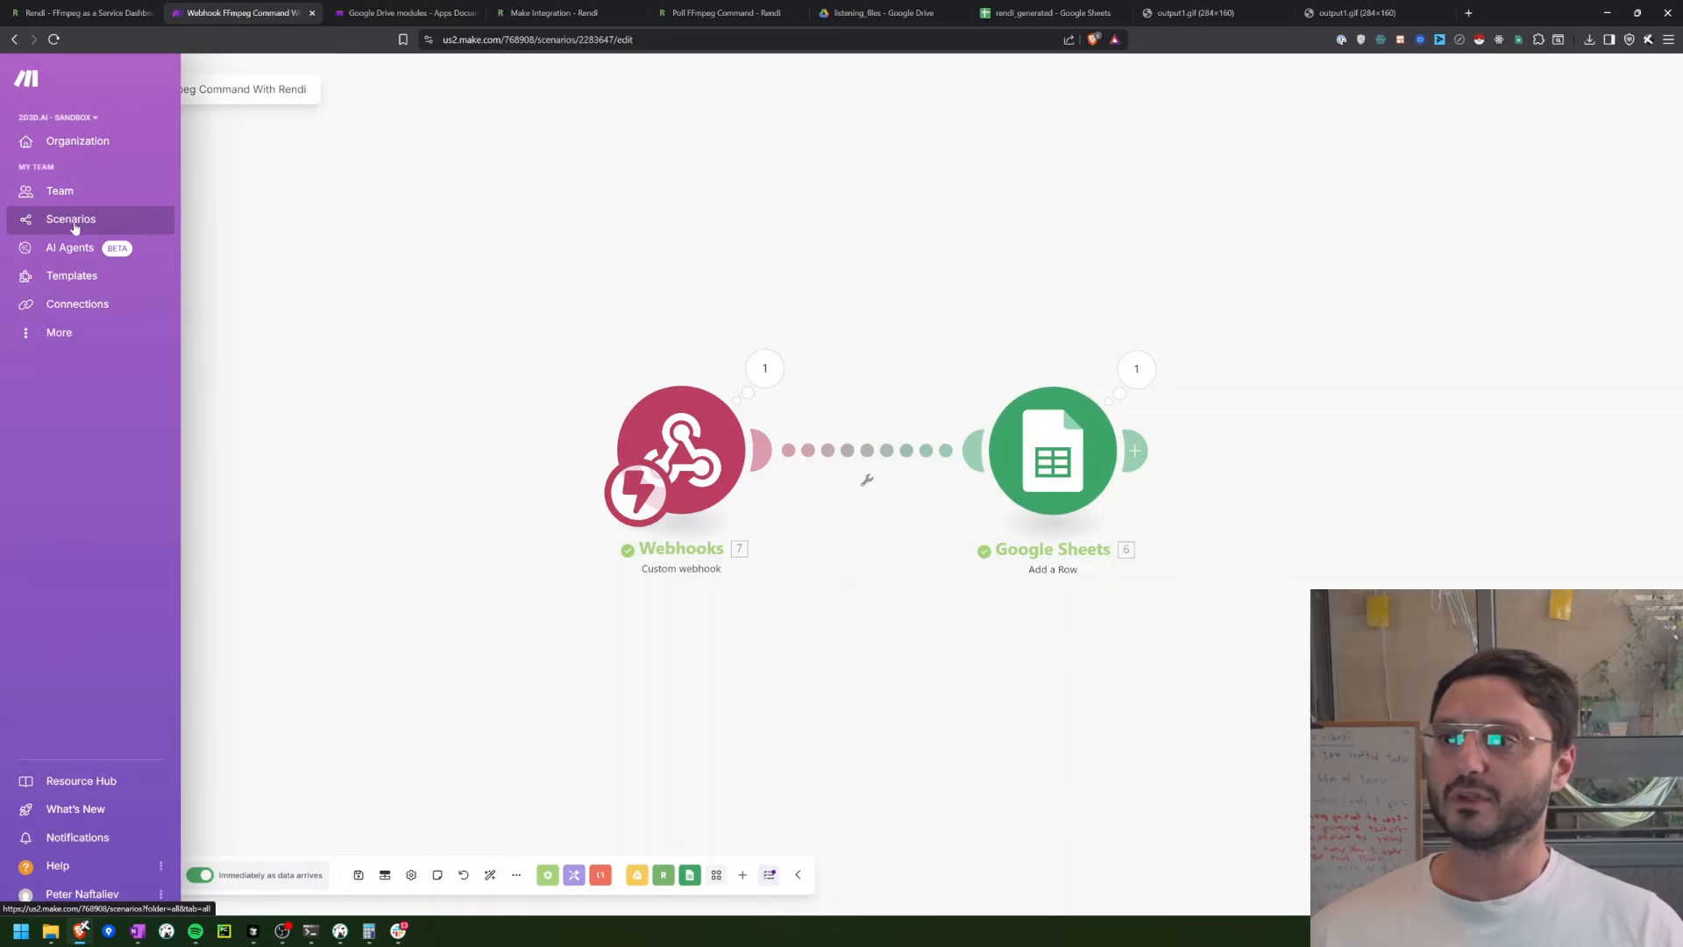
Step: Clone the Run FFmpeg Command With Rendi scenario from the Demo folder, naming the copy Run FFmpeg Command With Rendi Webhook
middle_click(75, 227)
click(369, 7)
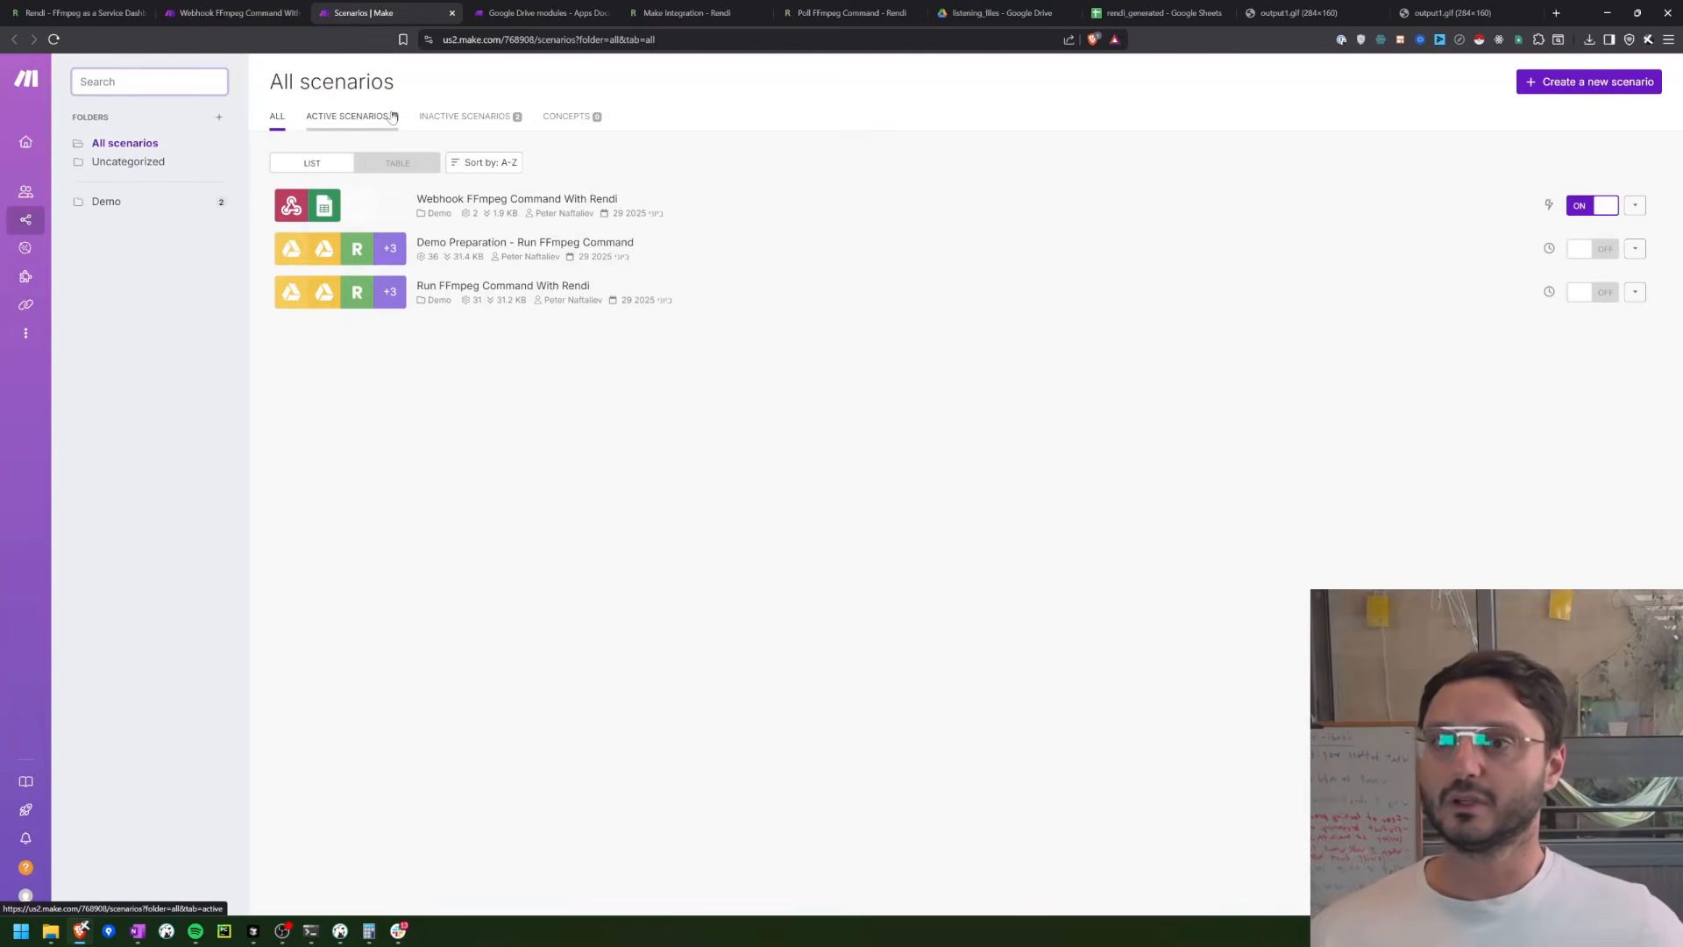
click(129, 202)
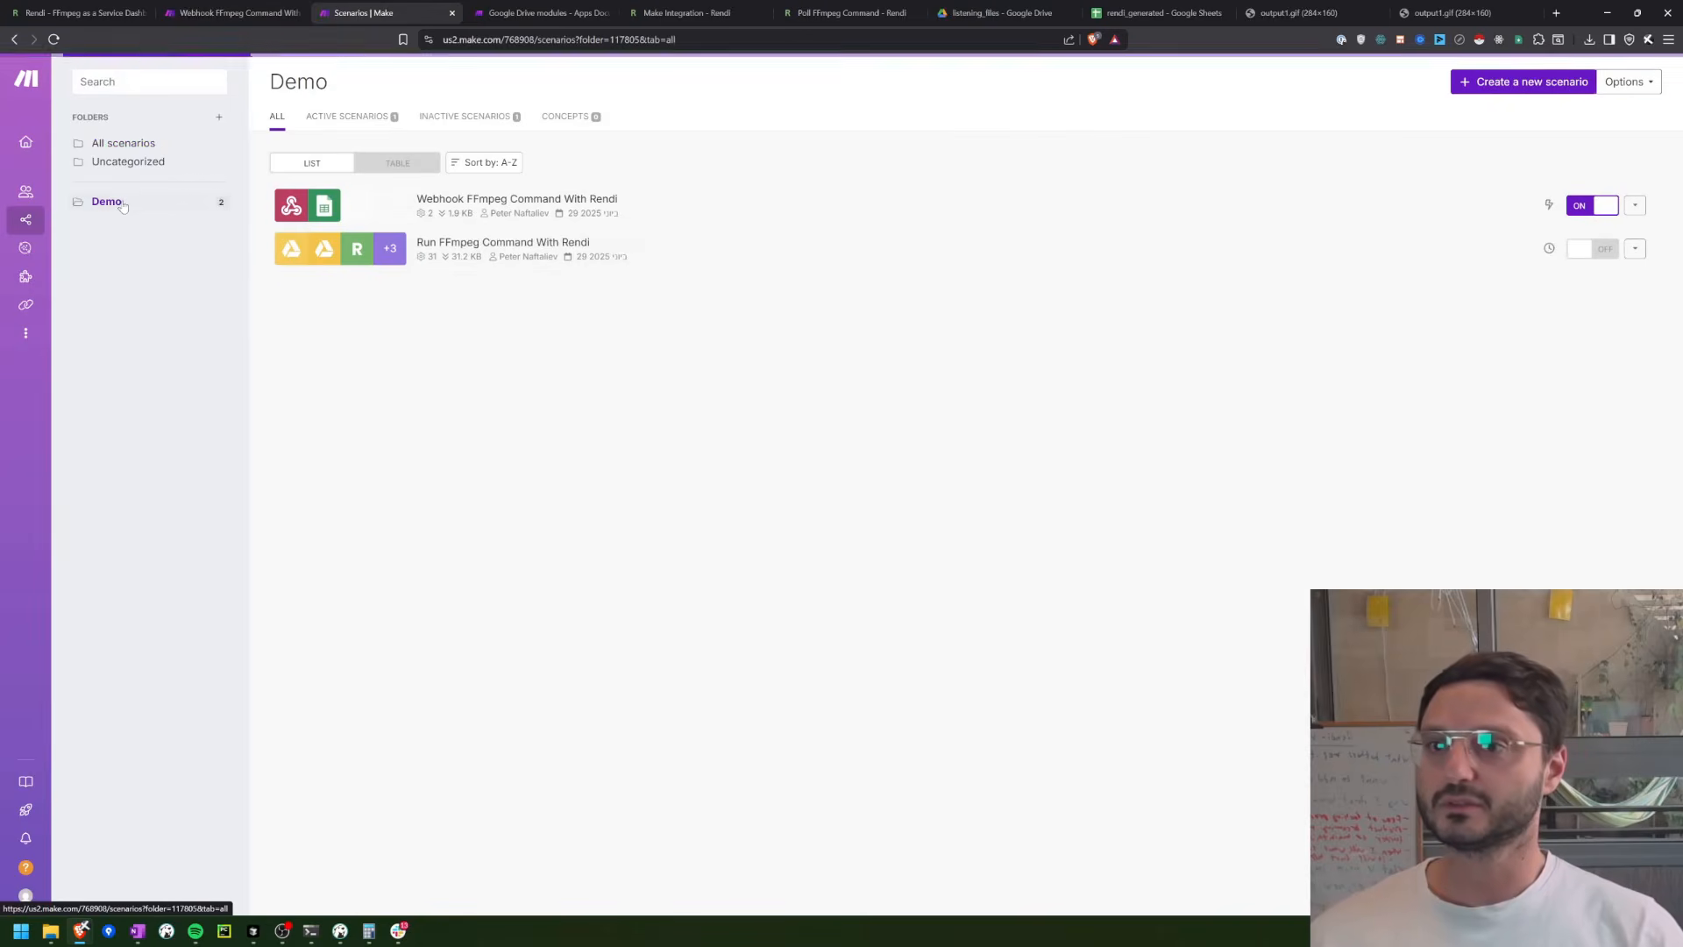
click(1642, 249)
click(1589, 321)
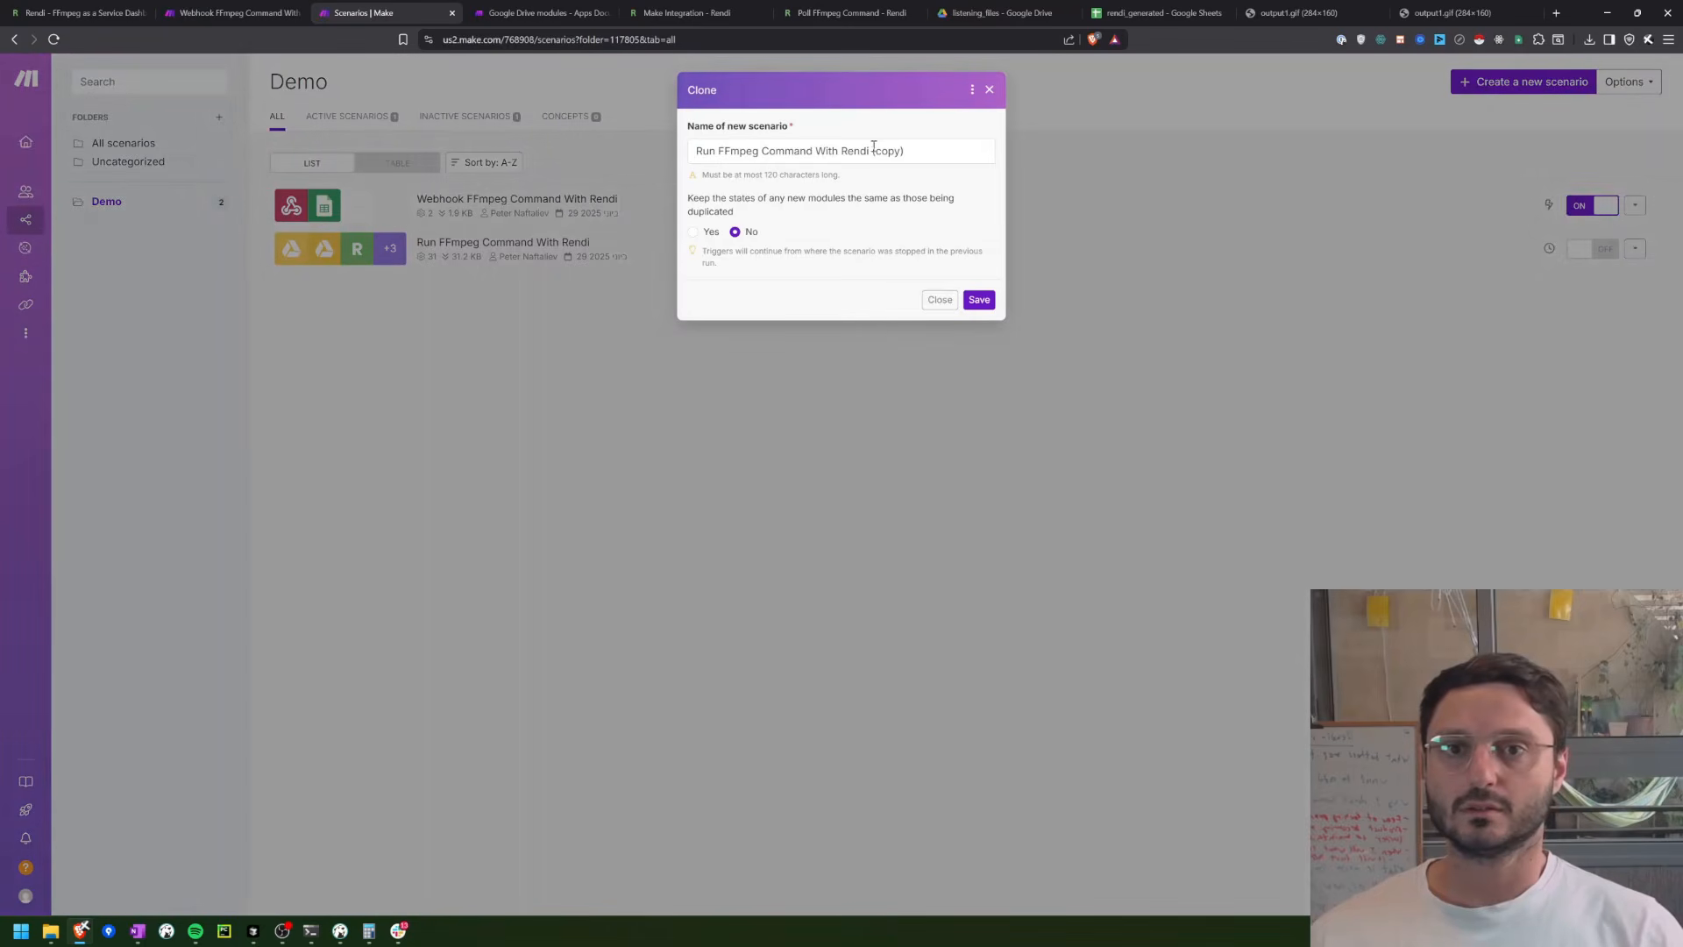
click(873, 149)
drag(873, 151, 910, 156)
key(BackSpace)
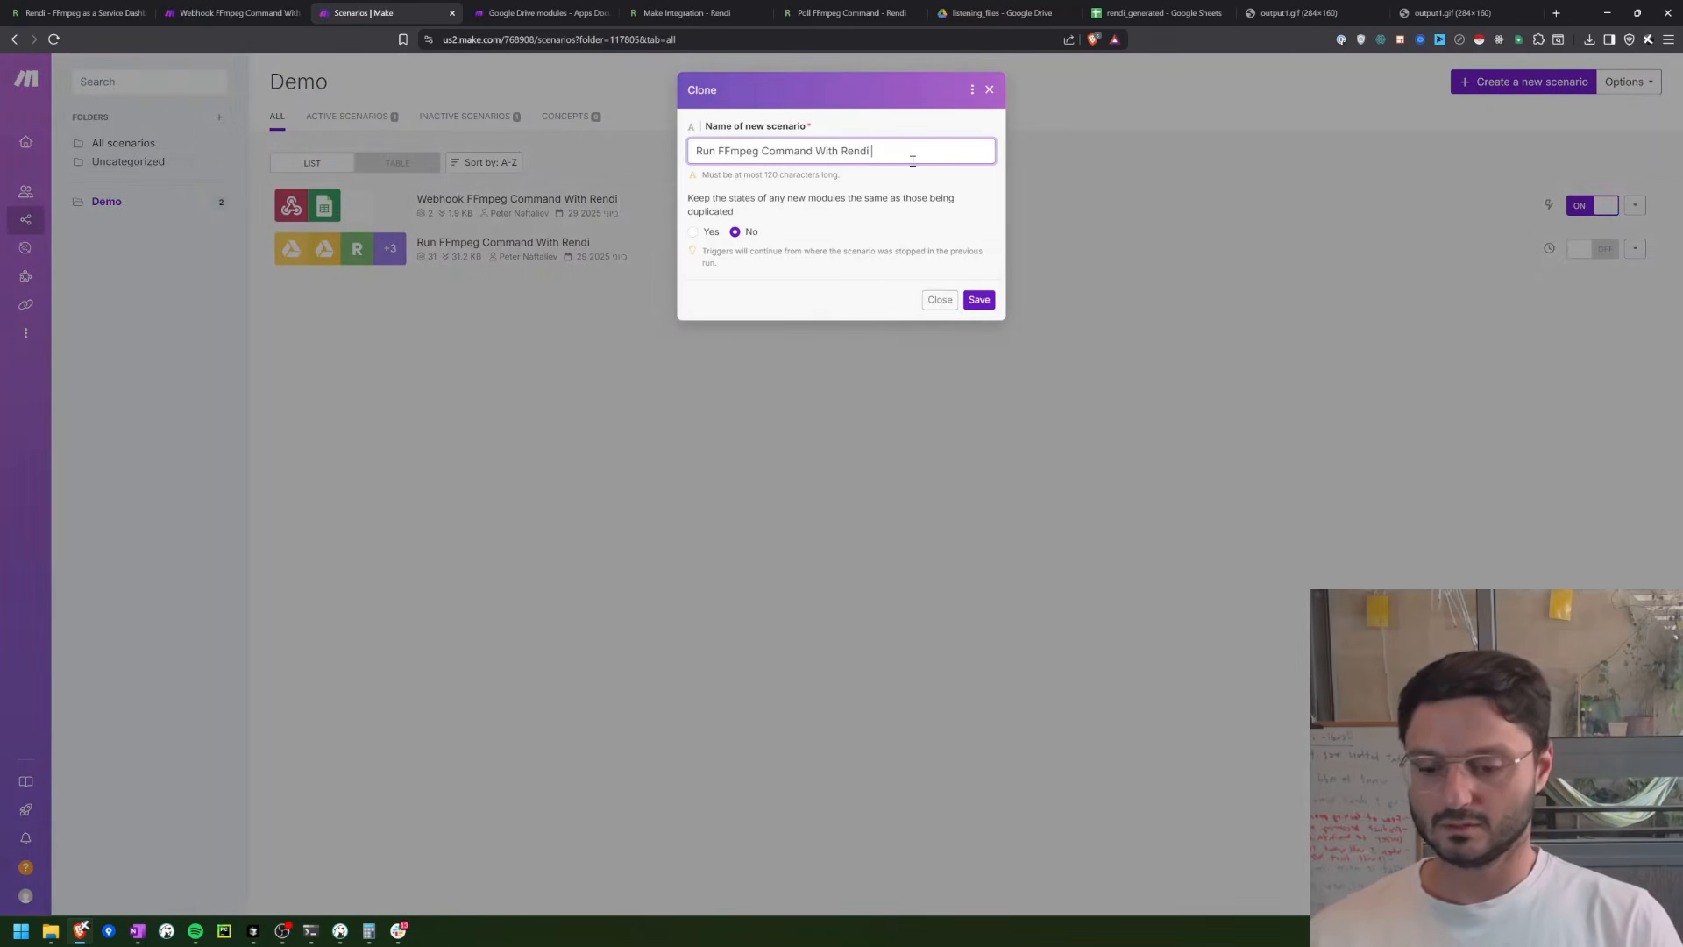
text(Webh)
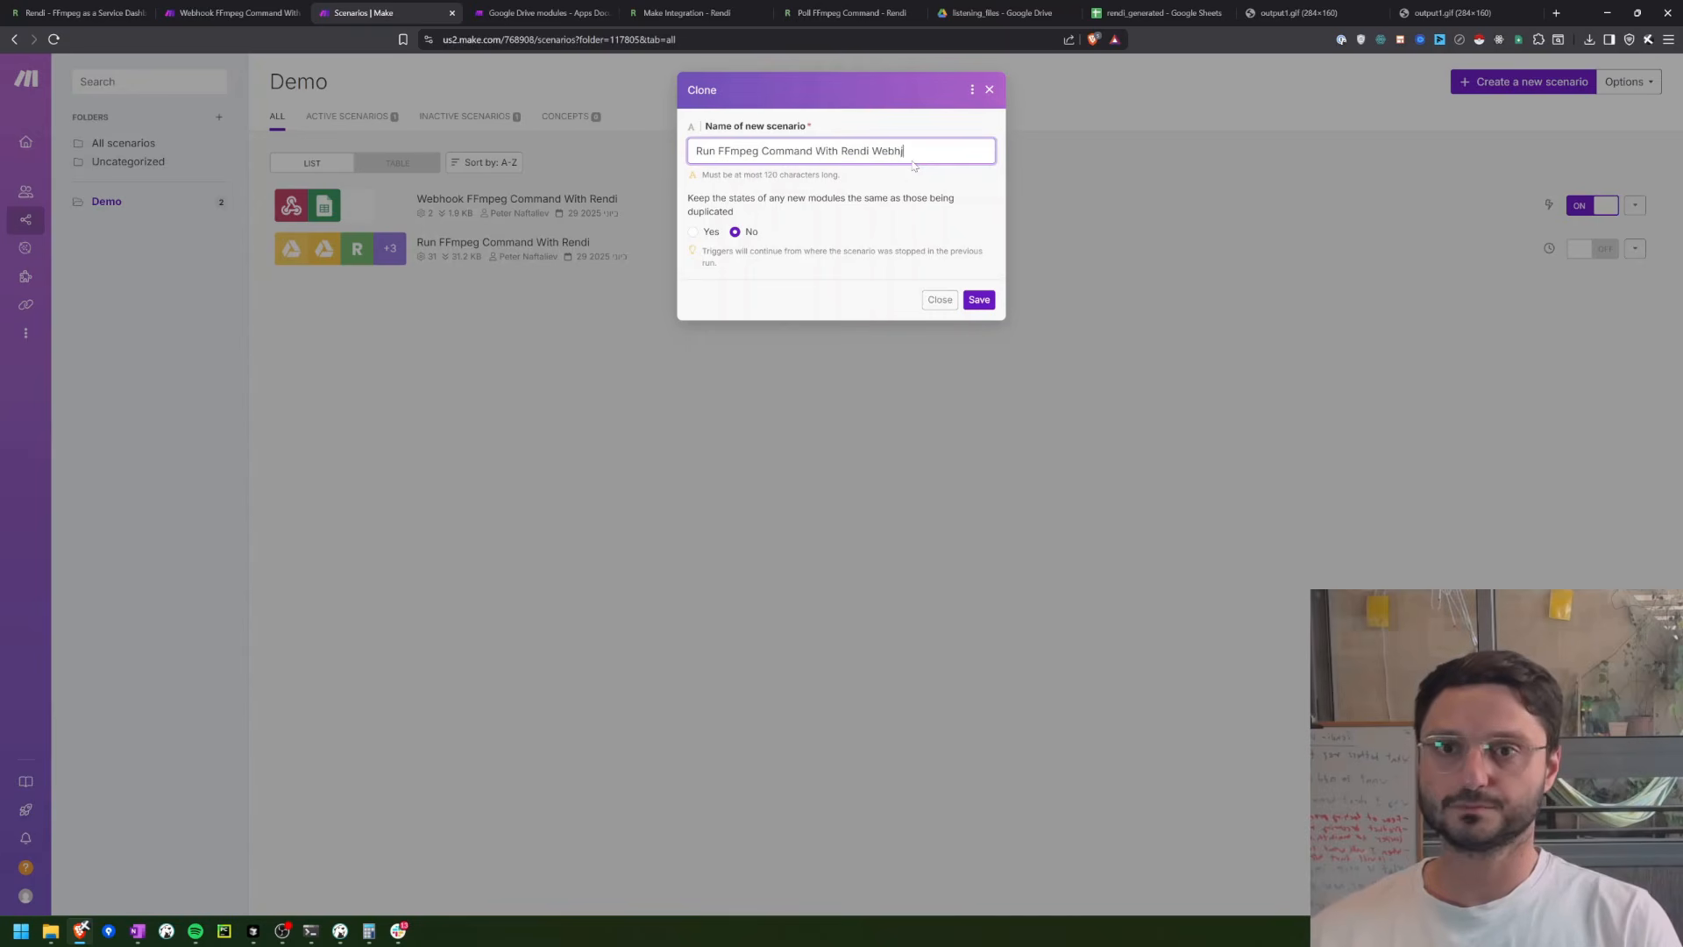
text(ook)
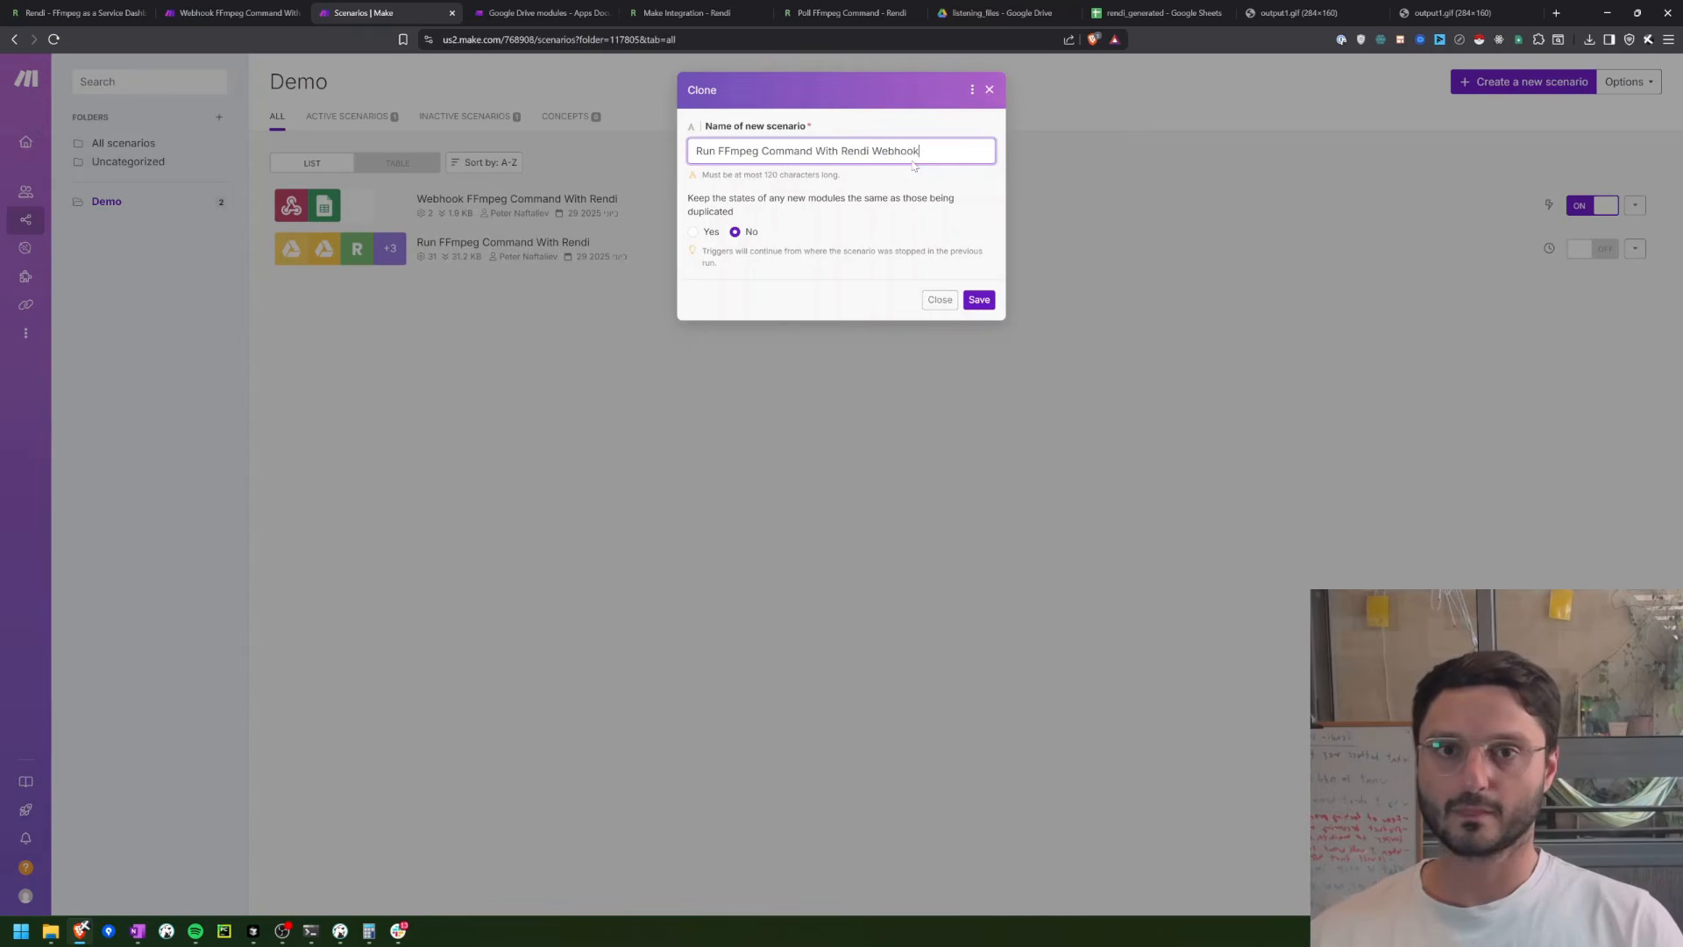
click(977, 302)
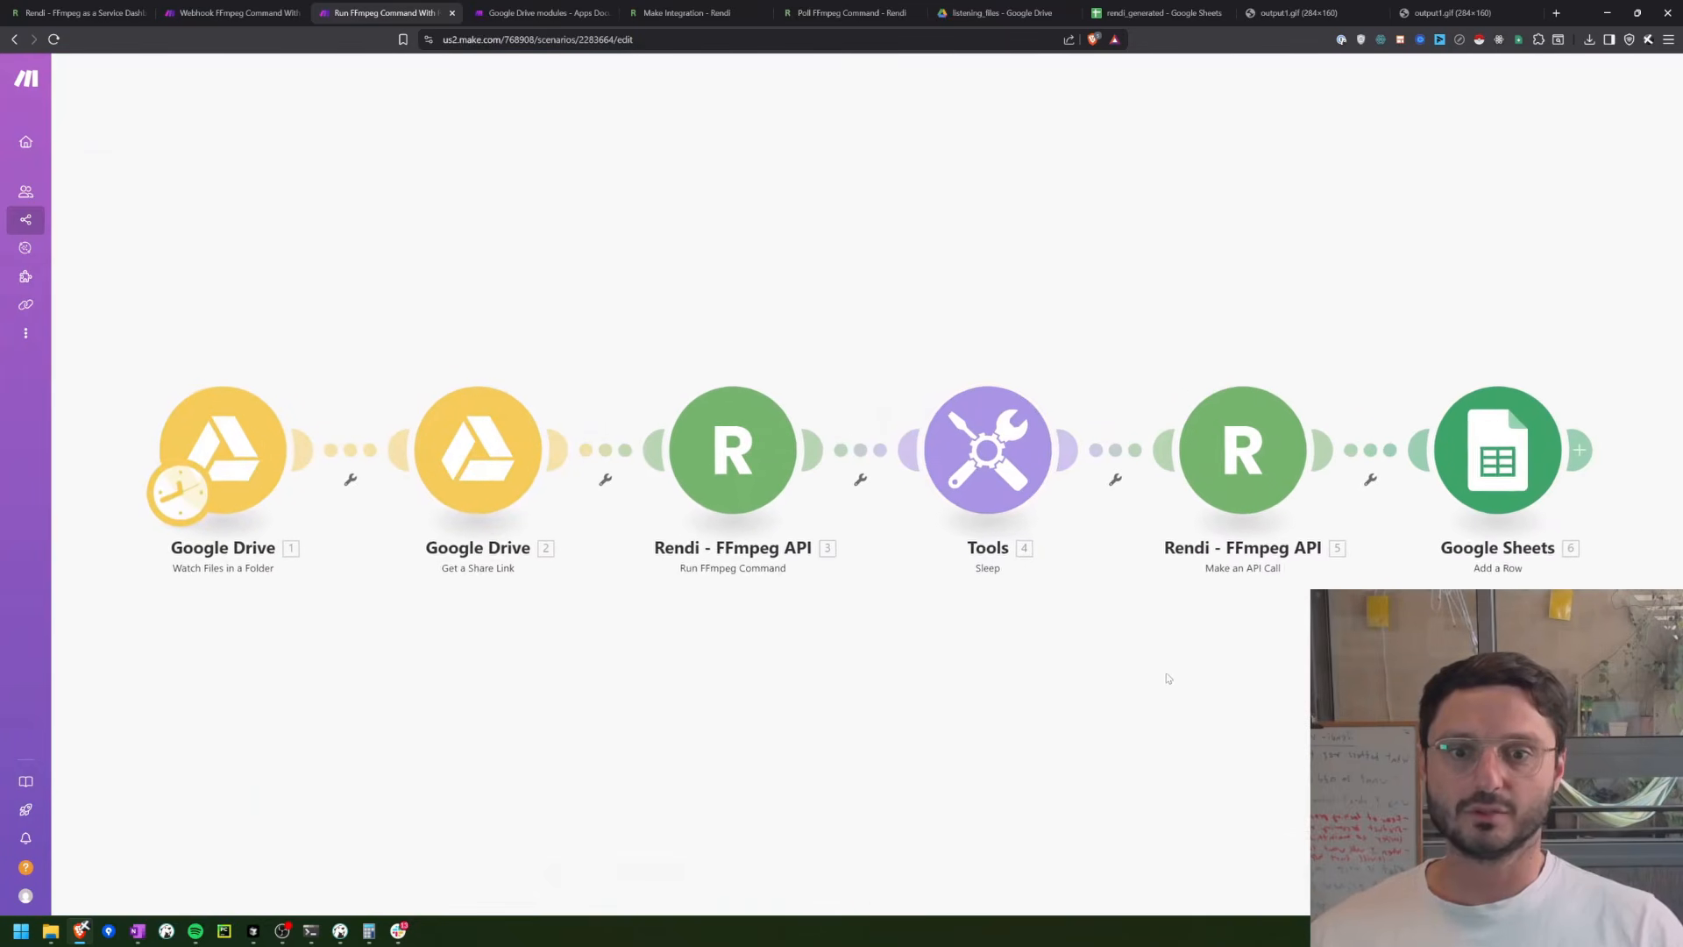
Step: Delete the Tools Sleep, Rendi Make an API Call and Google Sheets modules from the cloned scenario
click(991, 466)
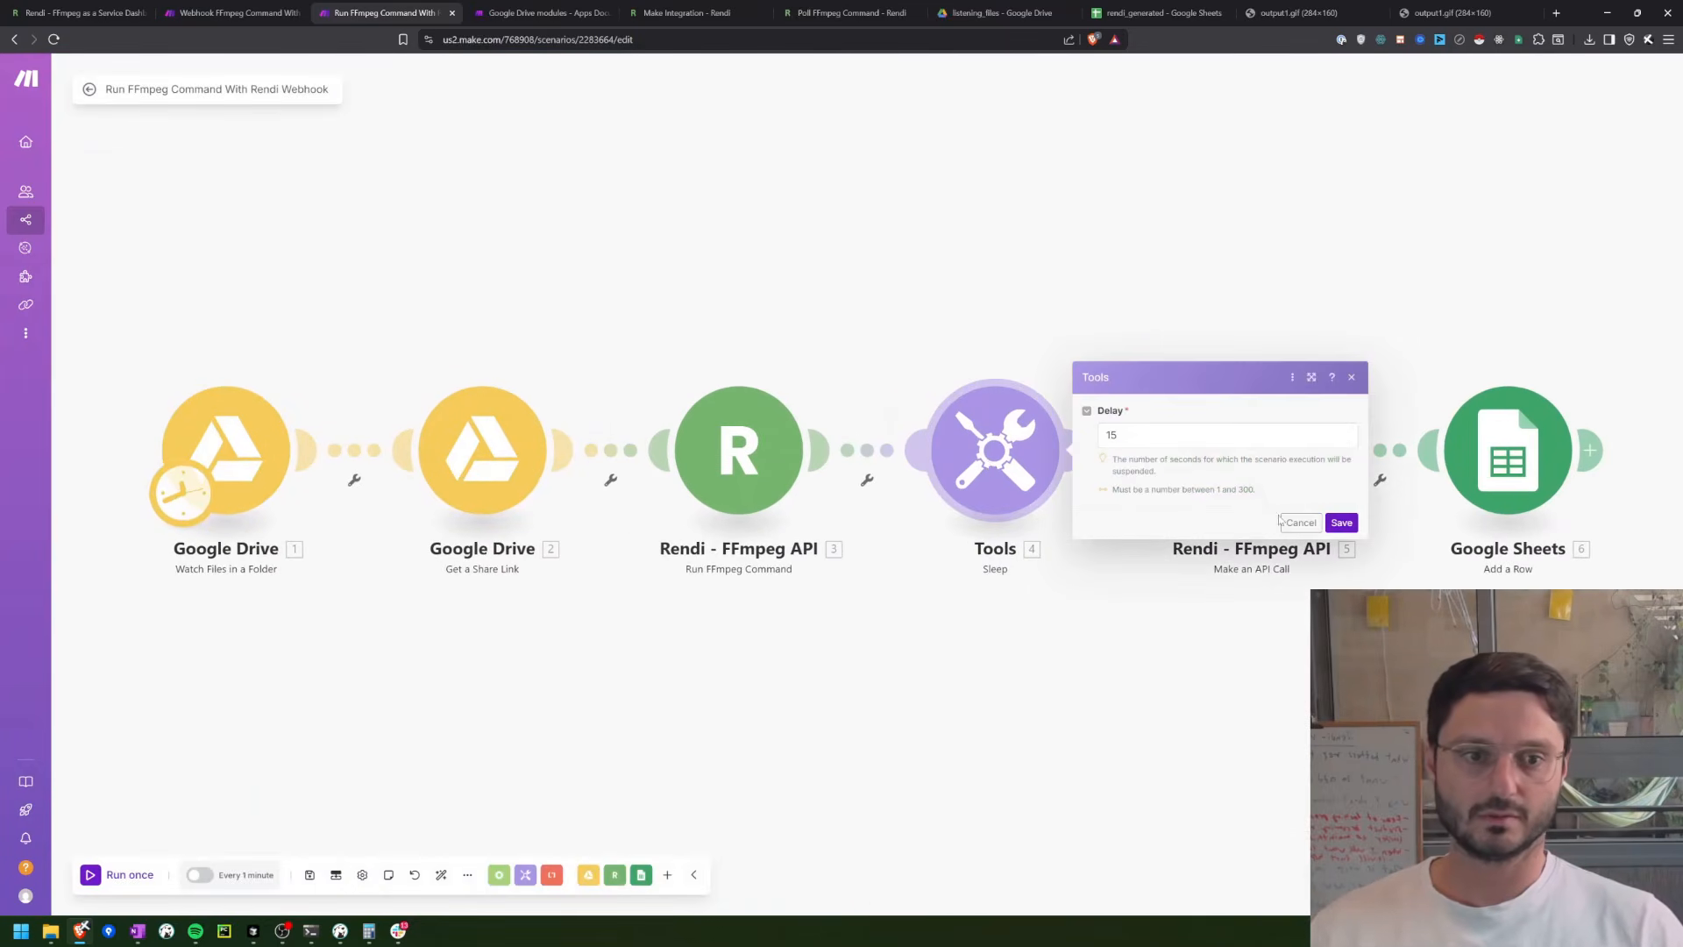
right_click(996, 449)
click(1052, 613)
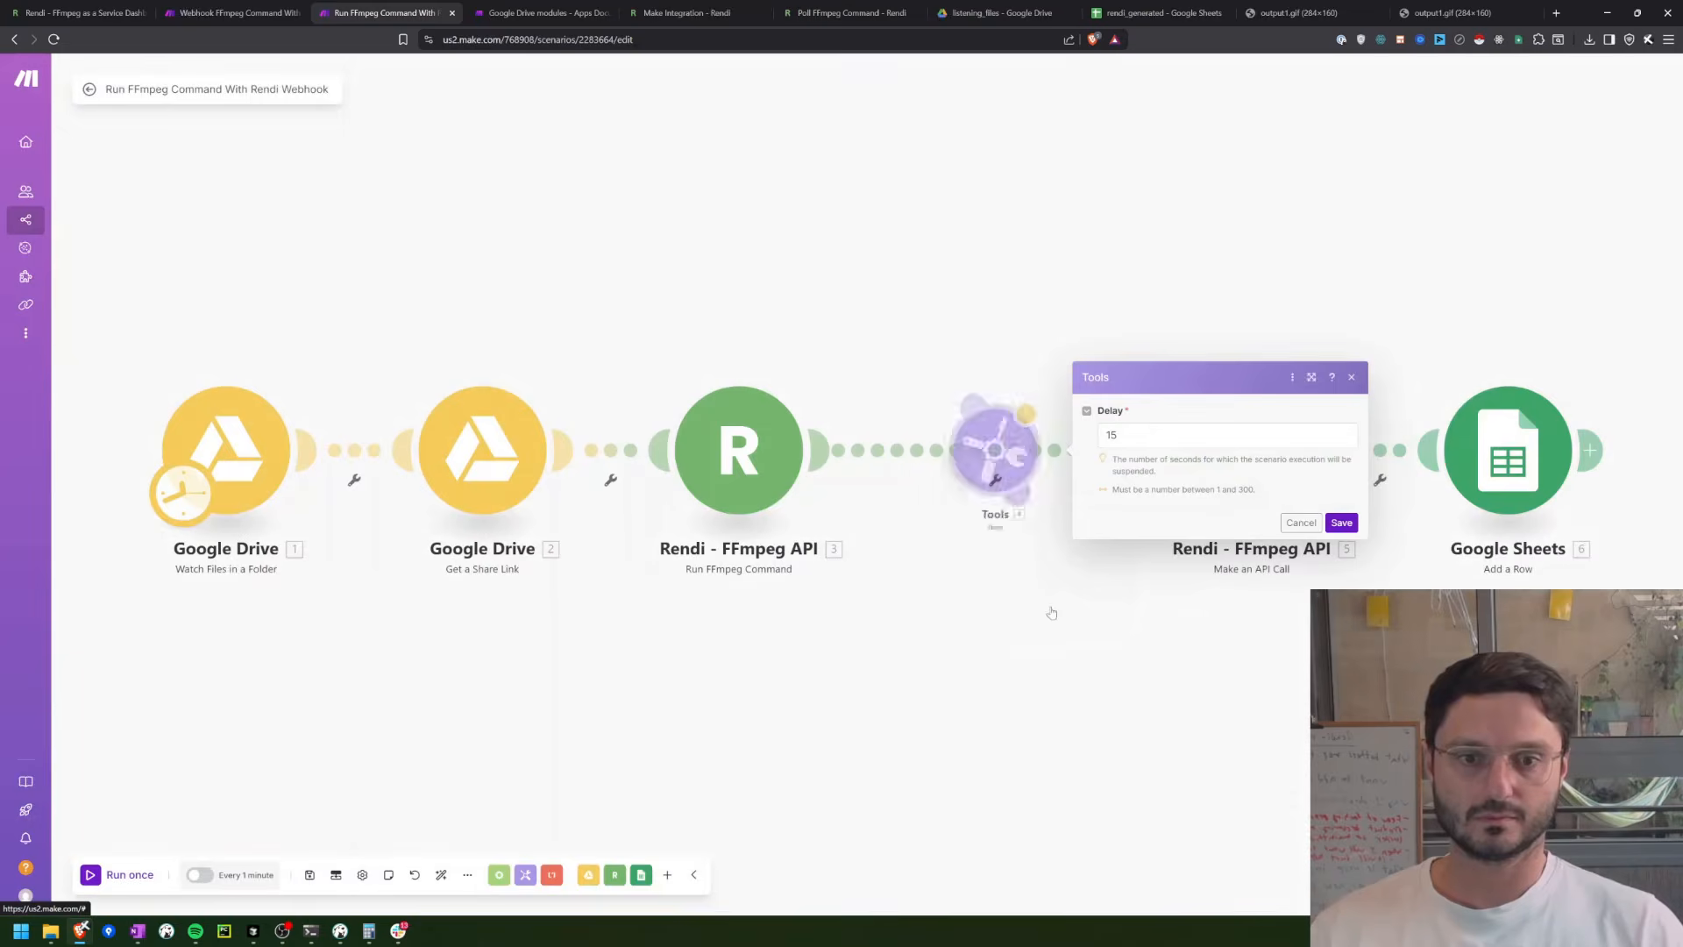
right_click(1251, 420)
click(1278, 574)
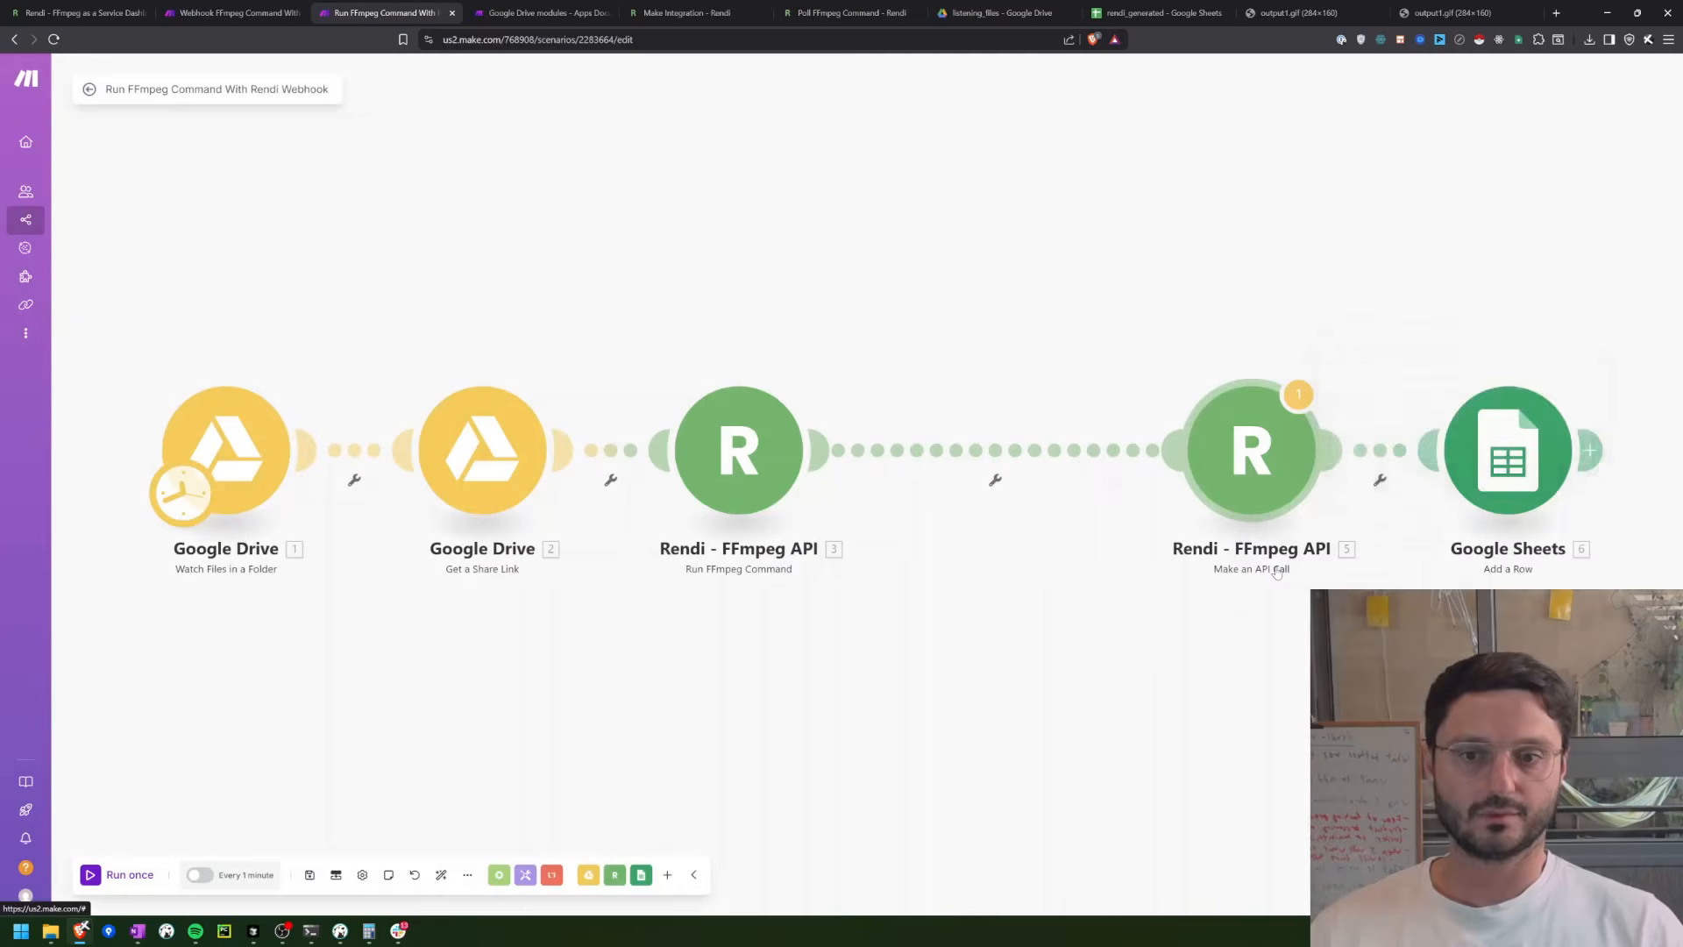
right_click(1522, 456)
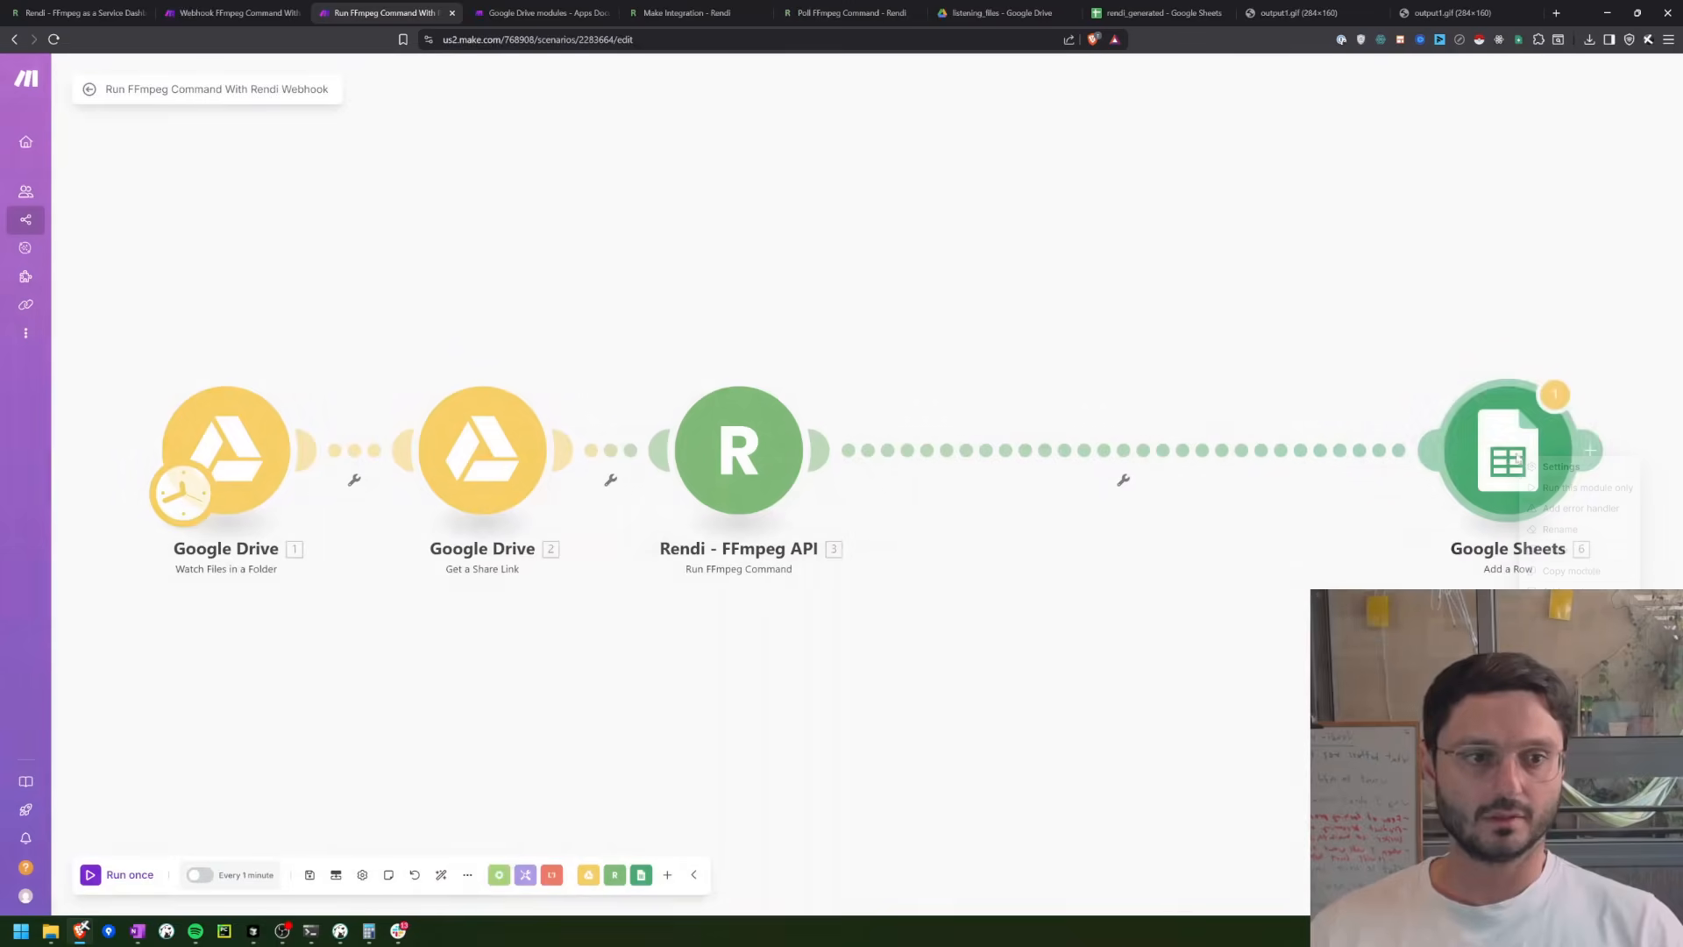
click(1559, 616)
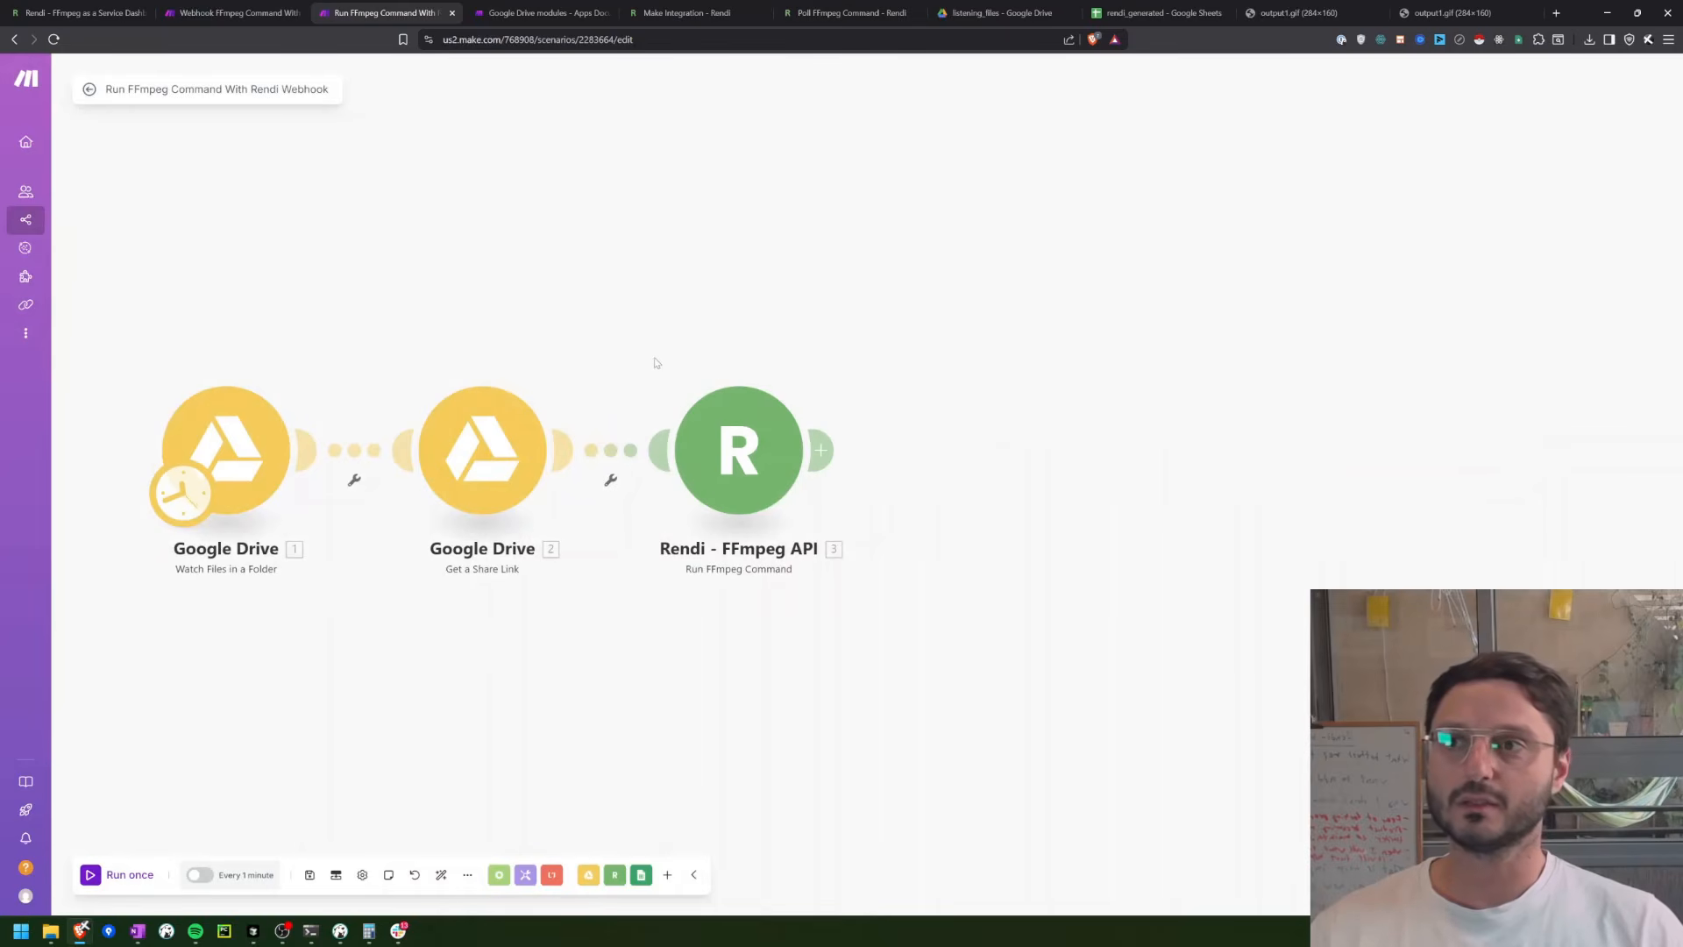
Step: Switch to Google Drive and replace sample test.avi in the listening_files folder with the copy from the Downloads folder
click(215, 12)
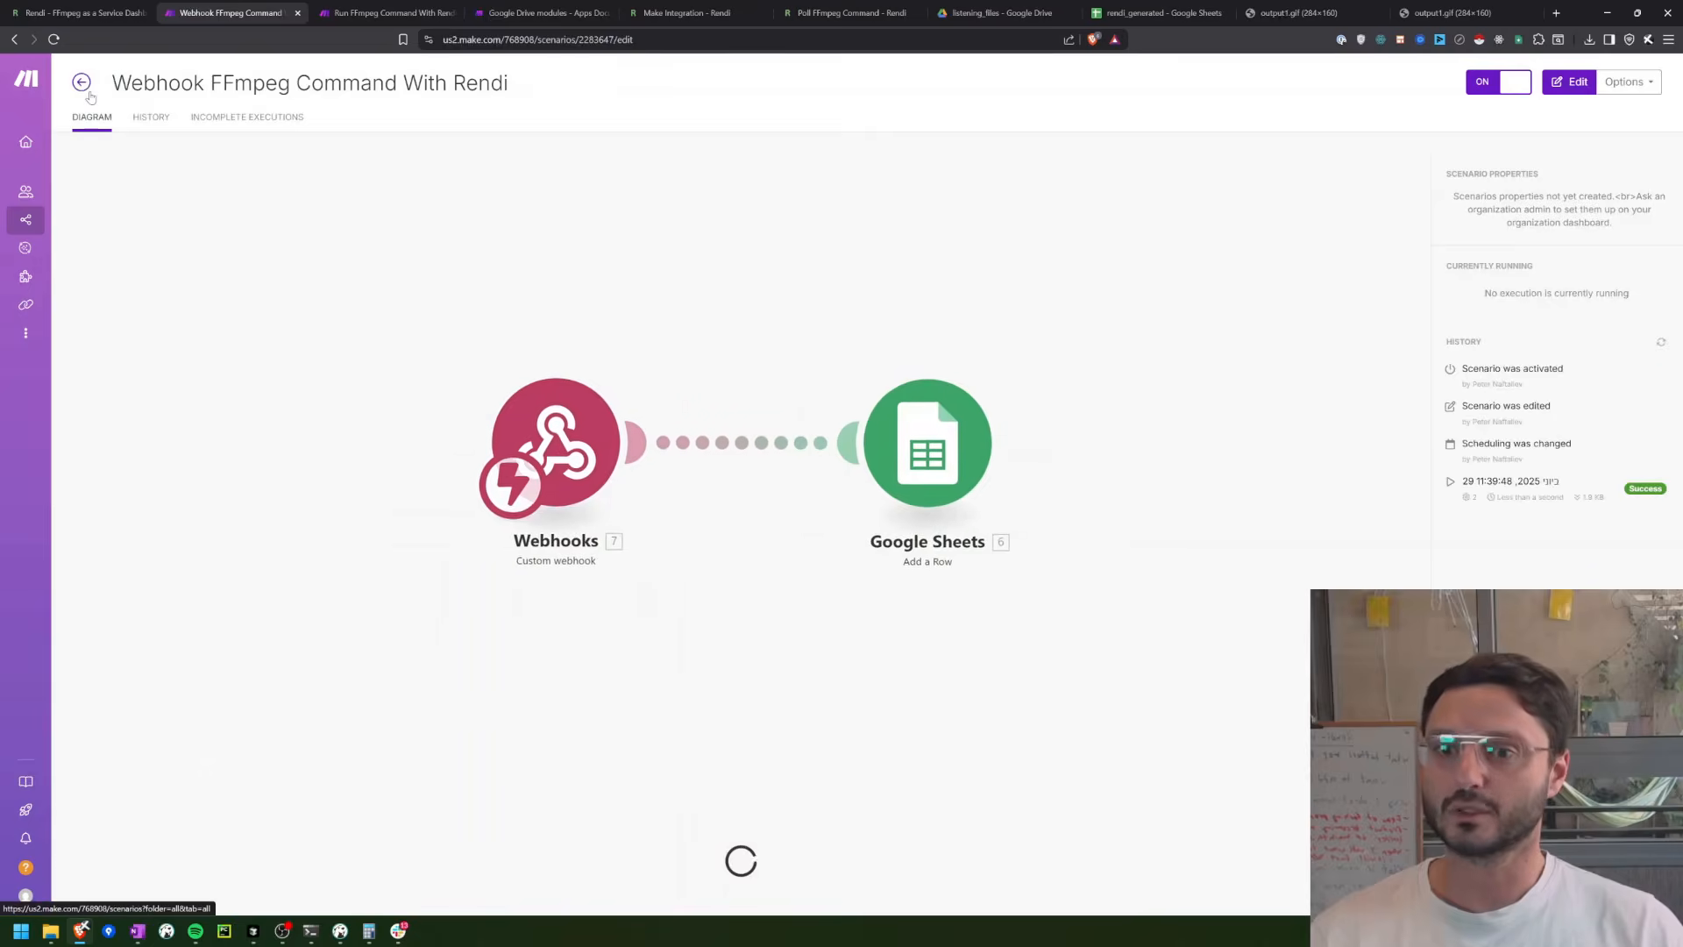
click(350, 7)
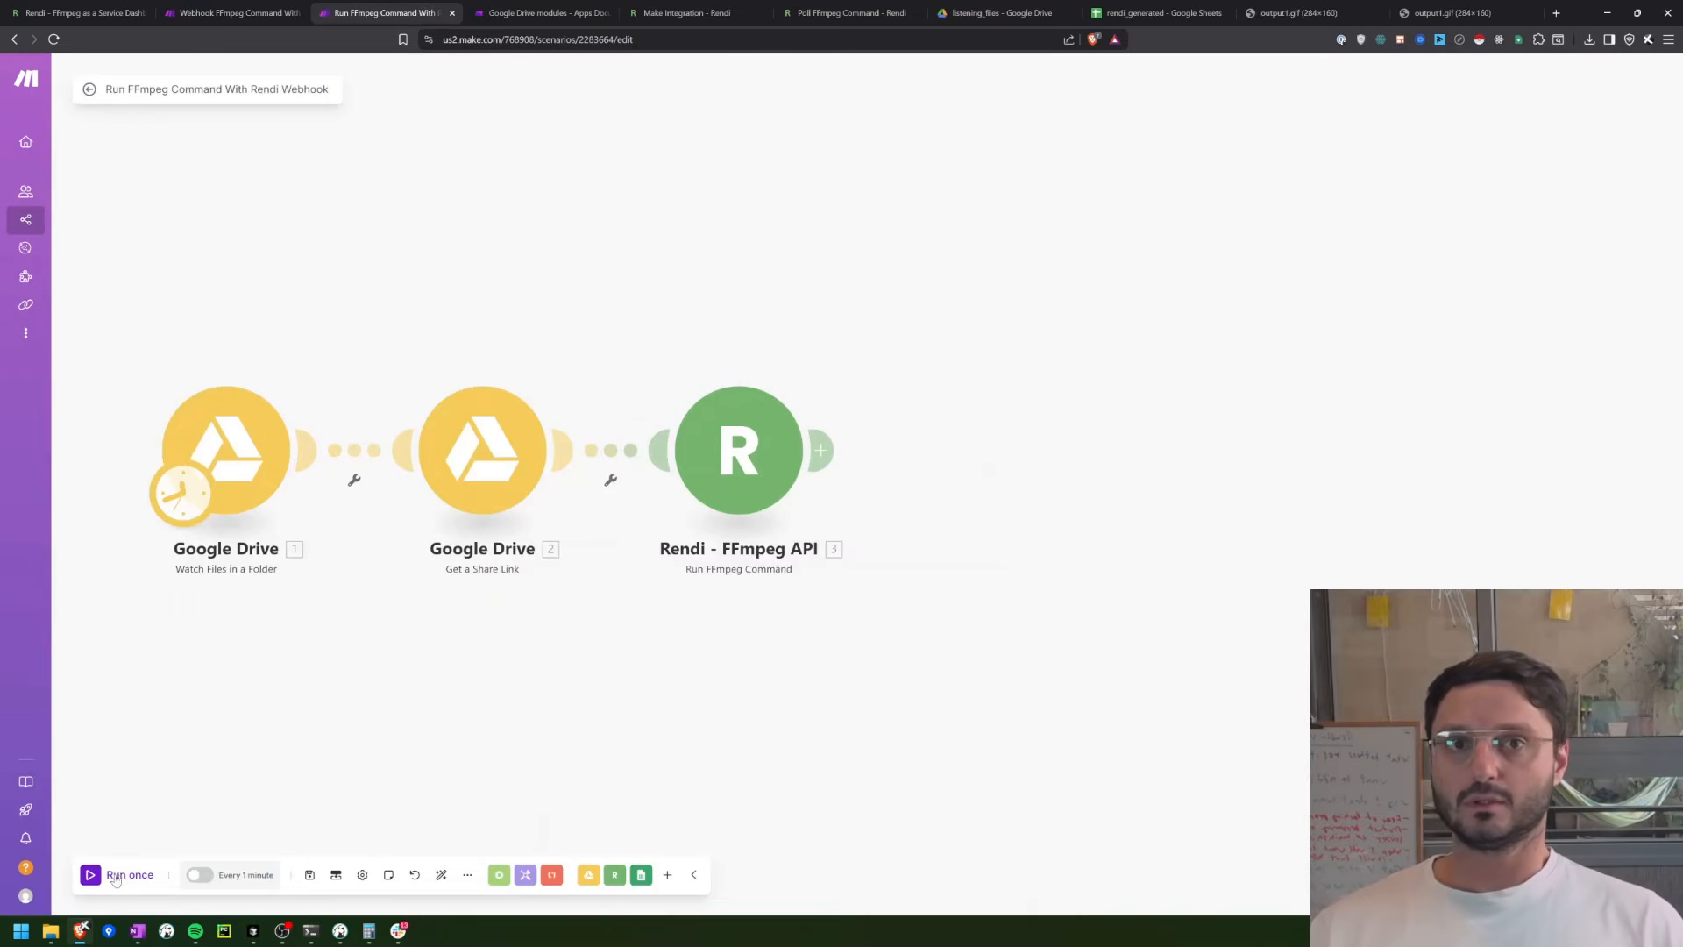
click(1048, 8)
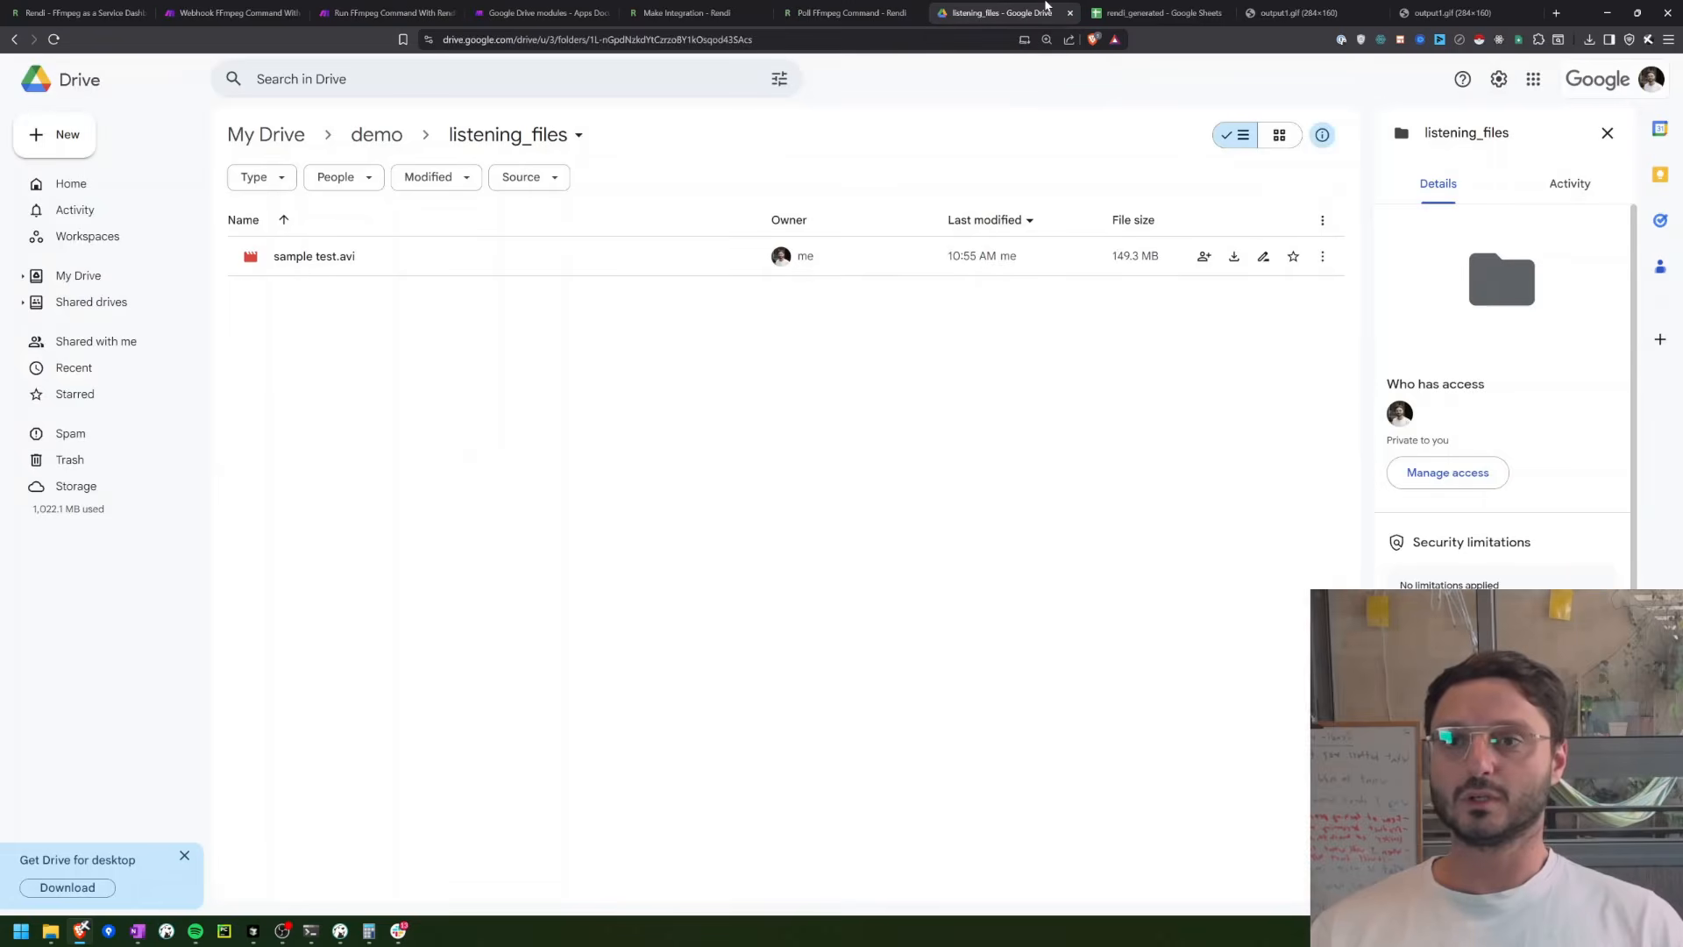
drag(560, 511, 306, 243)
key(Delete)
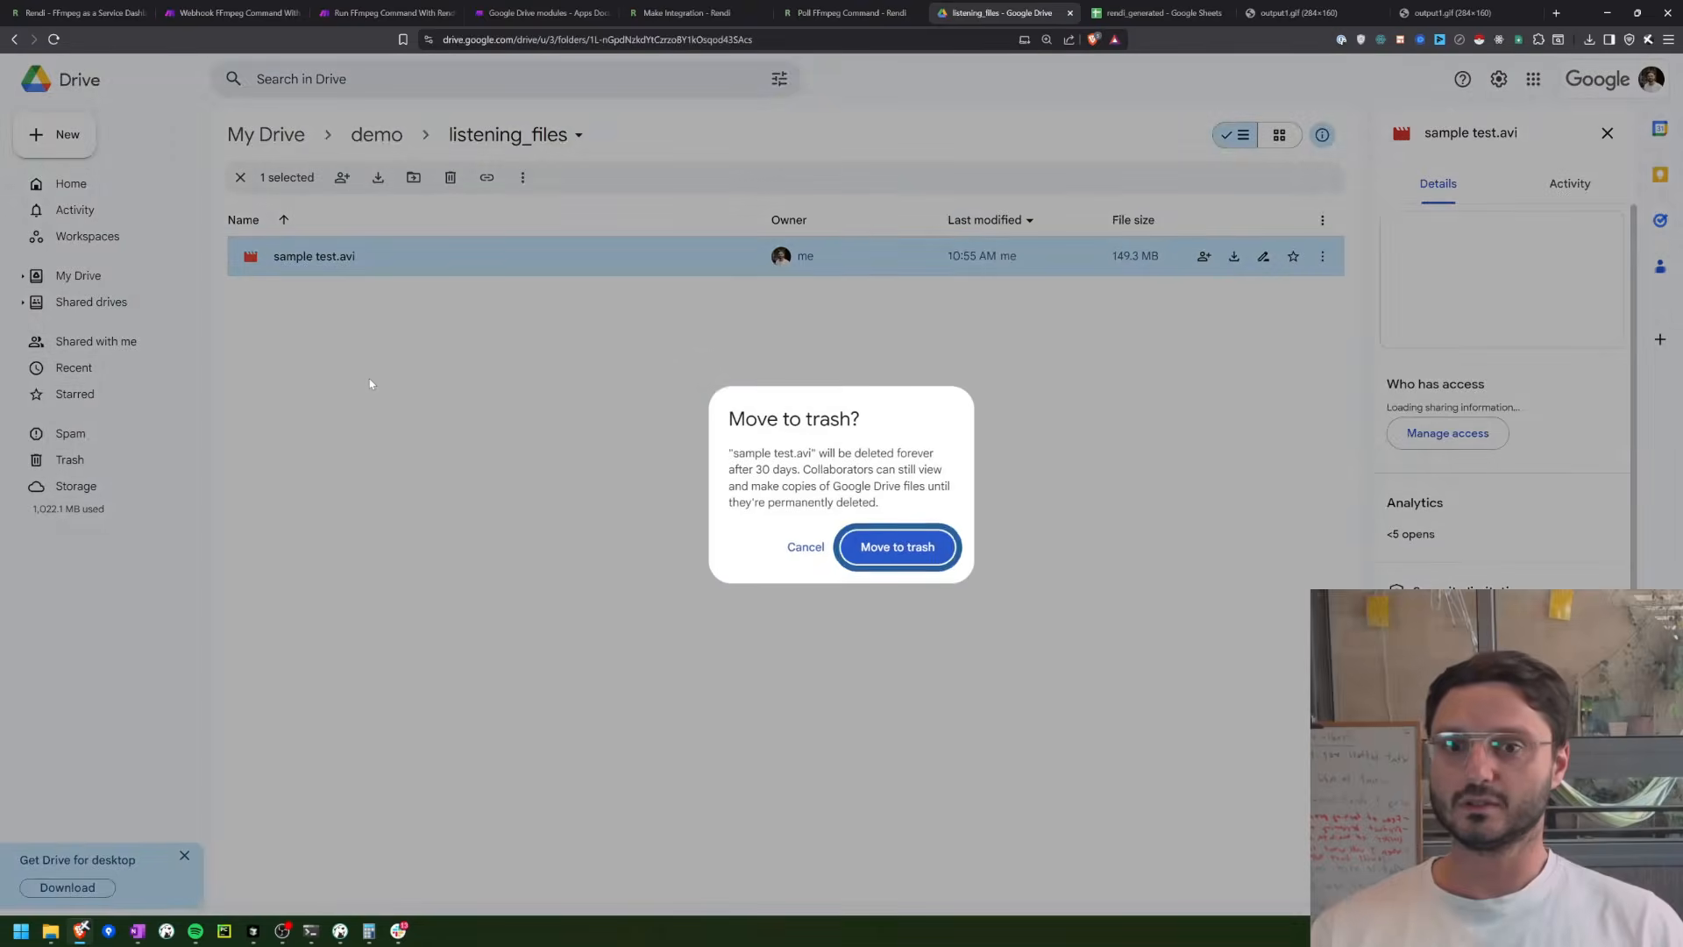
key(Return)
mouse_move(57, 932)
click(80, 884)
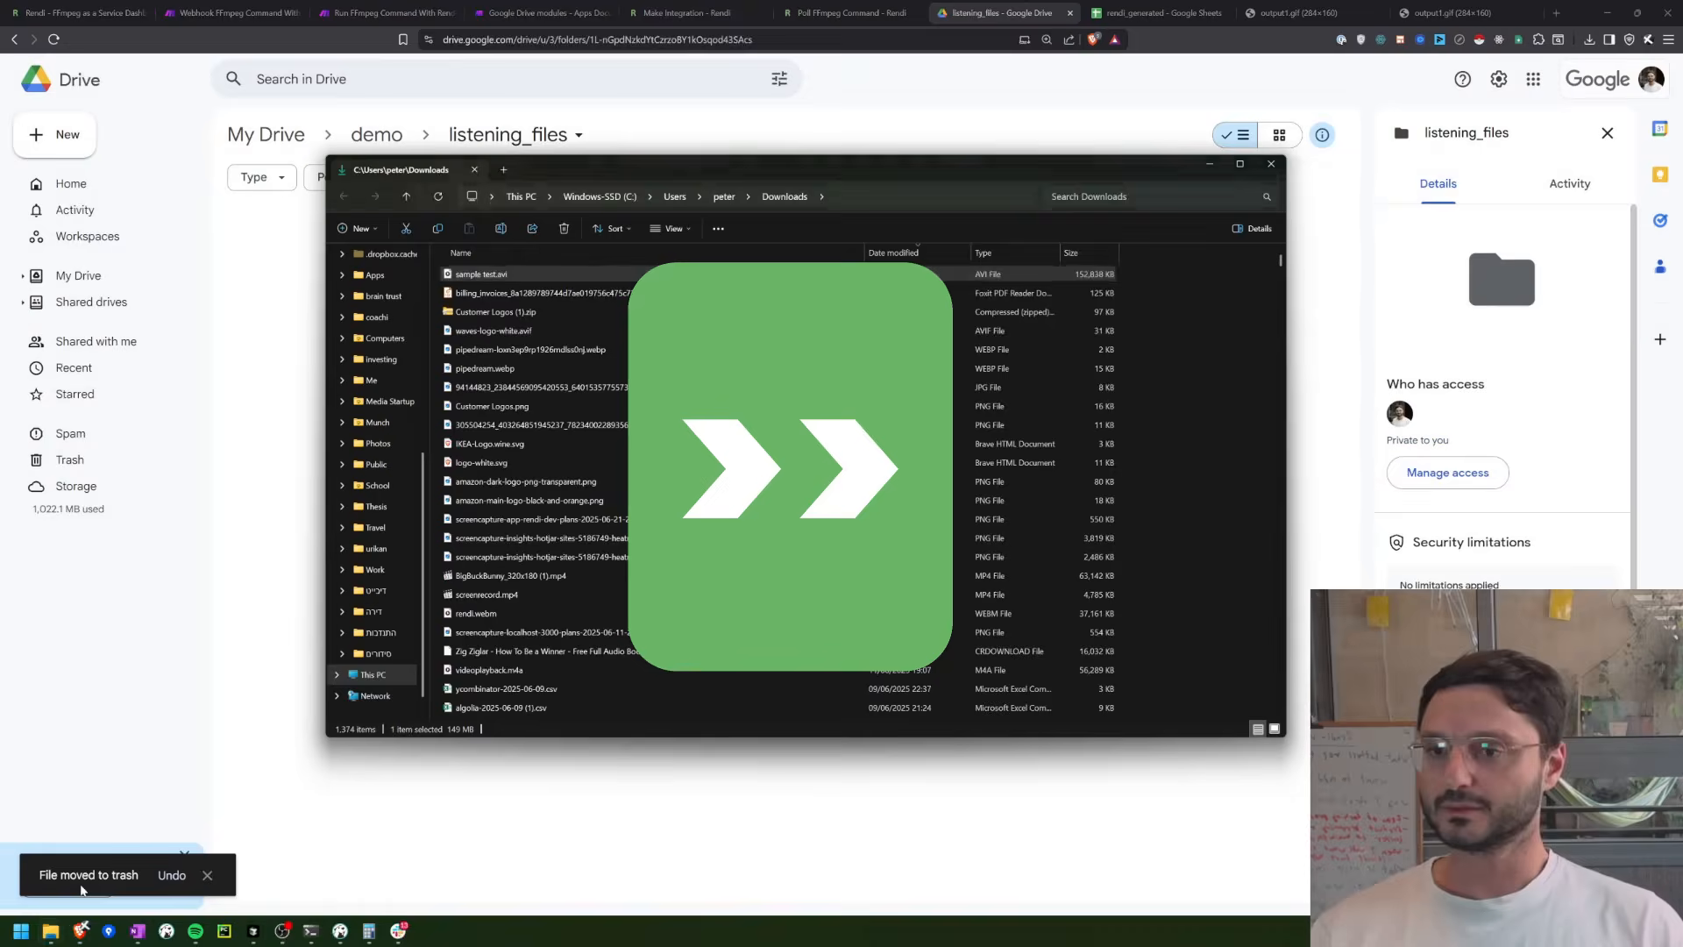
drag(486, 273, 278, 380)
Step: Return to the Run FFmpeg Command With Rendi Webhook scenario, run it once and open the Rendi module's run output
click(191, 9)
click(365, 9)
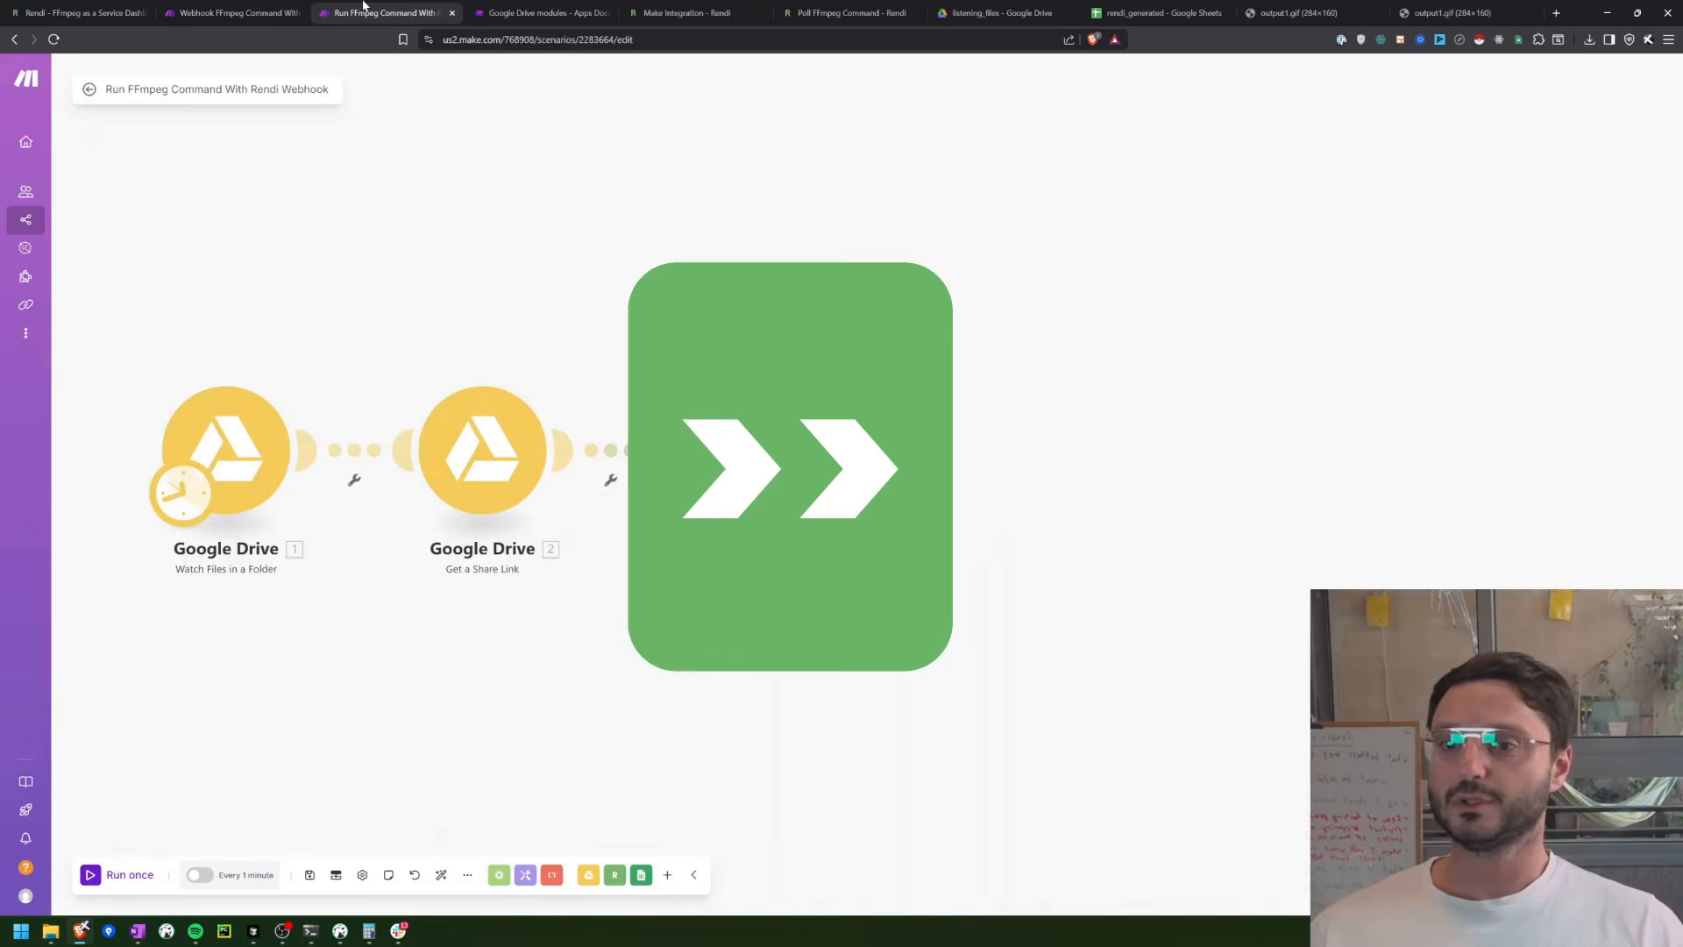
click(996, 10)
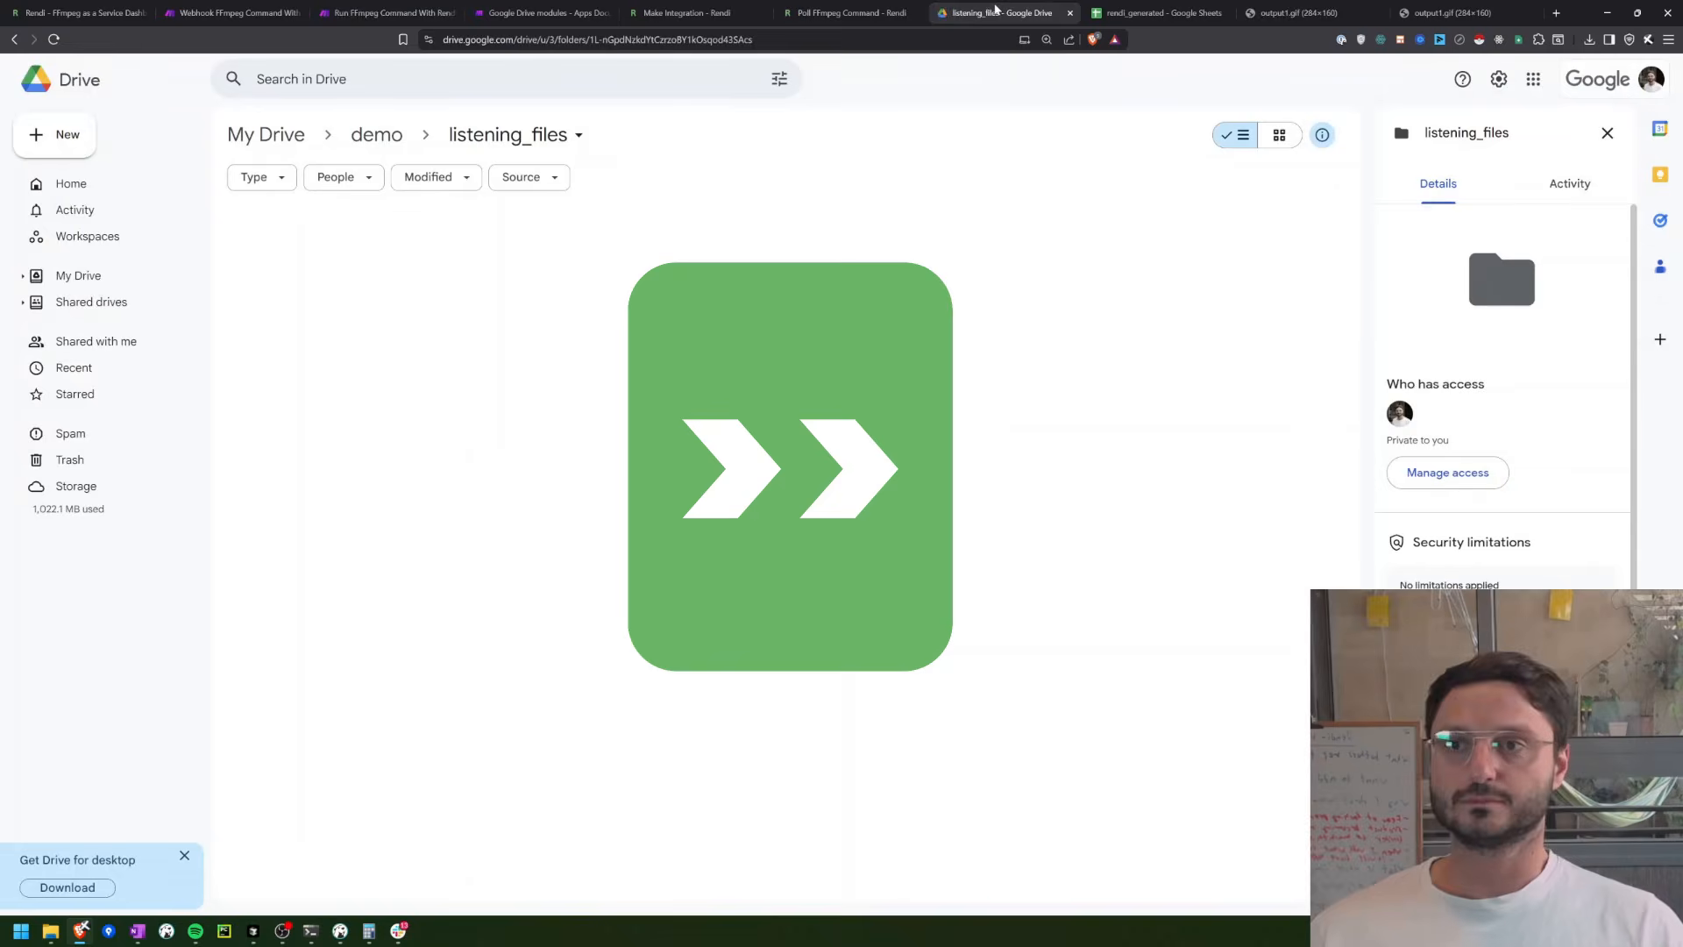
click(410, 8)
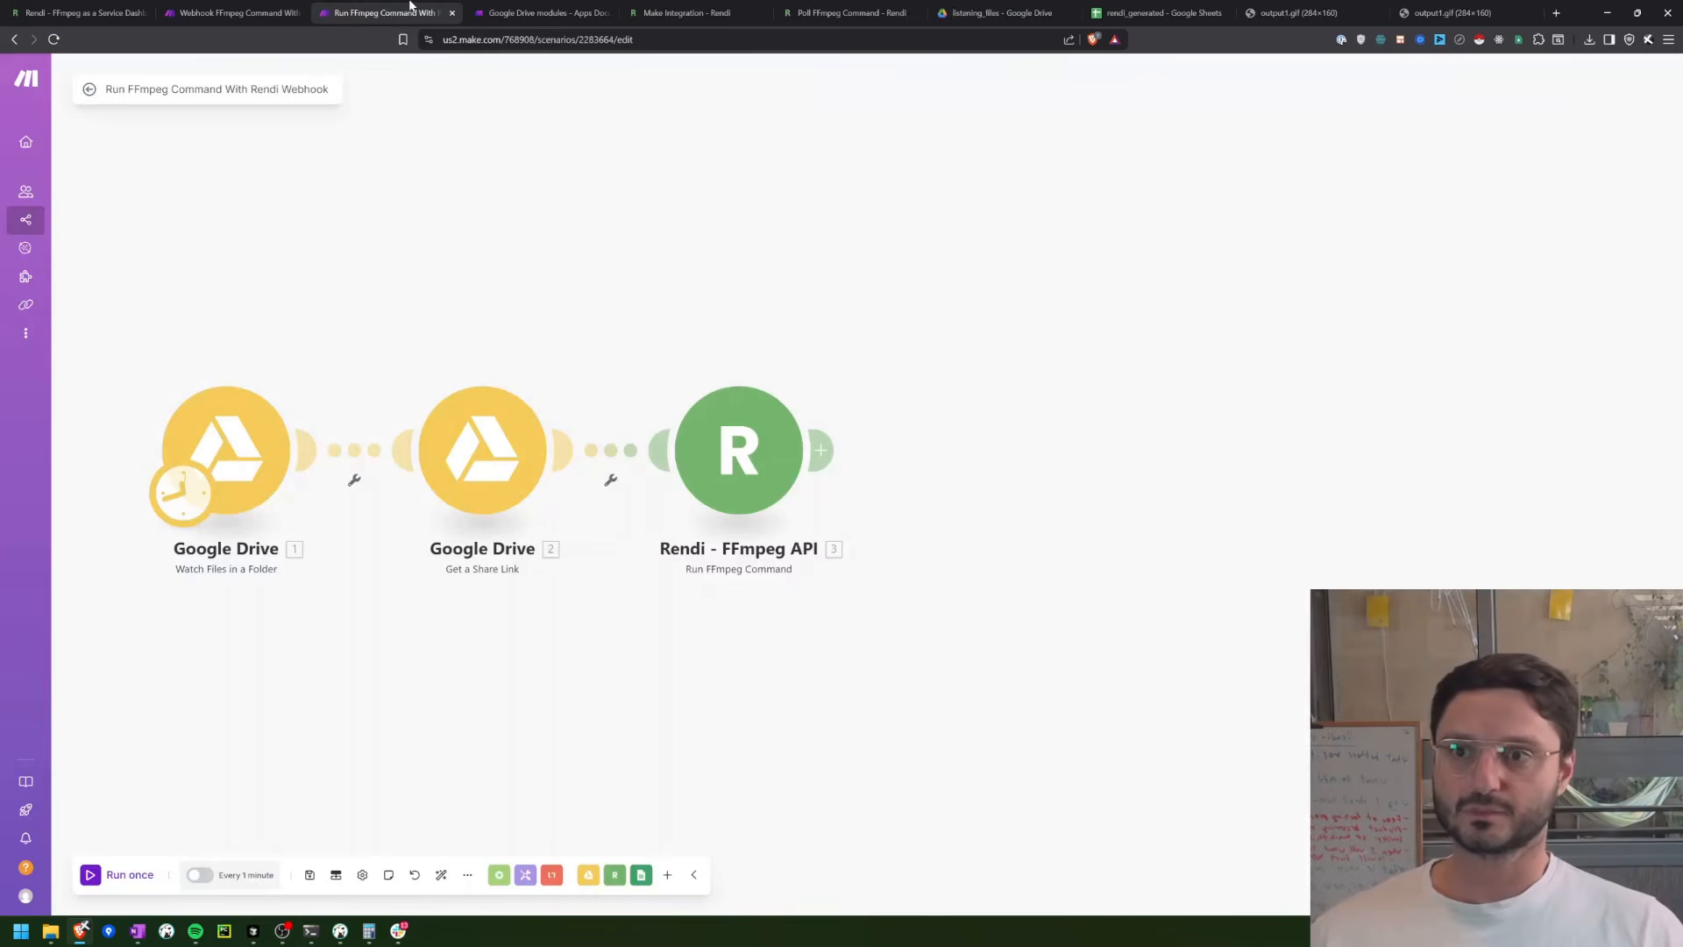
click(93, 875)
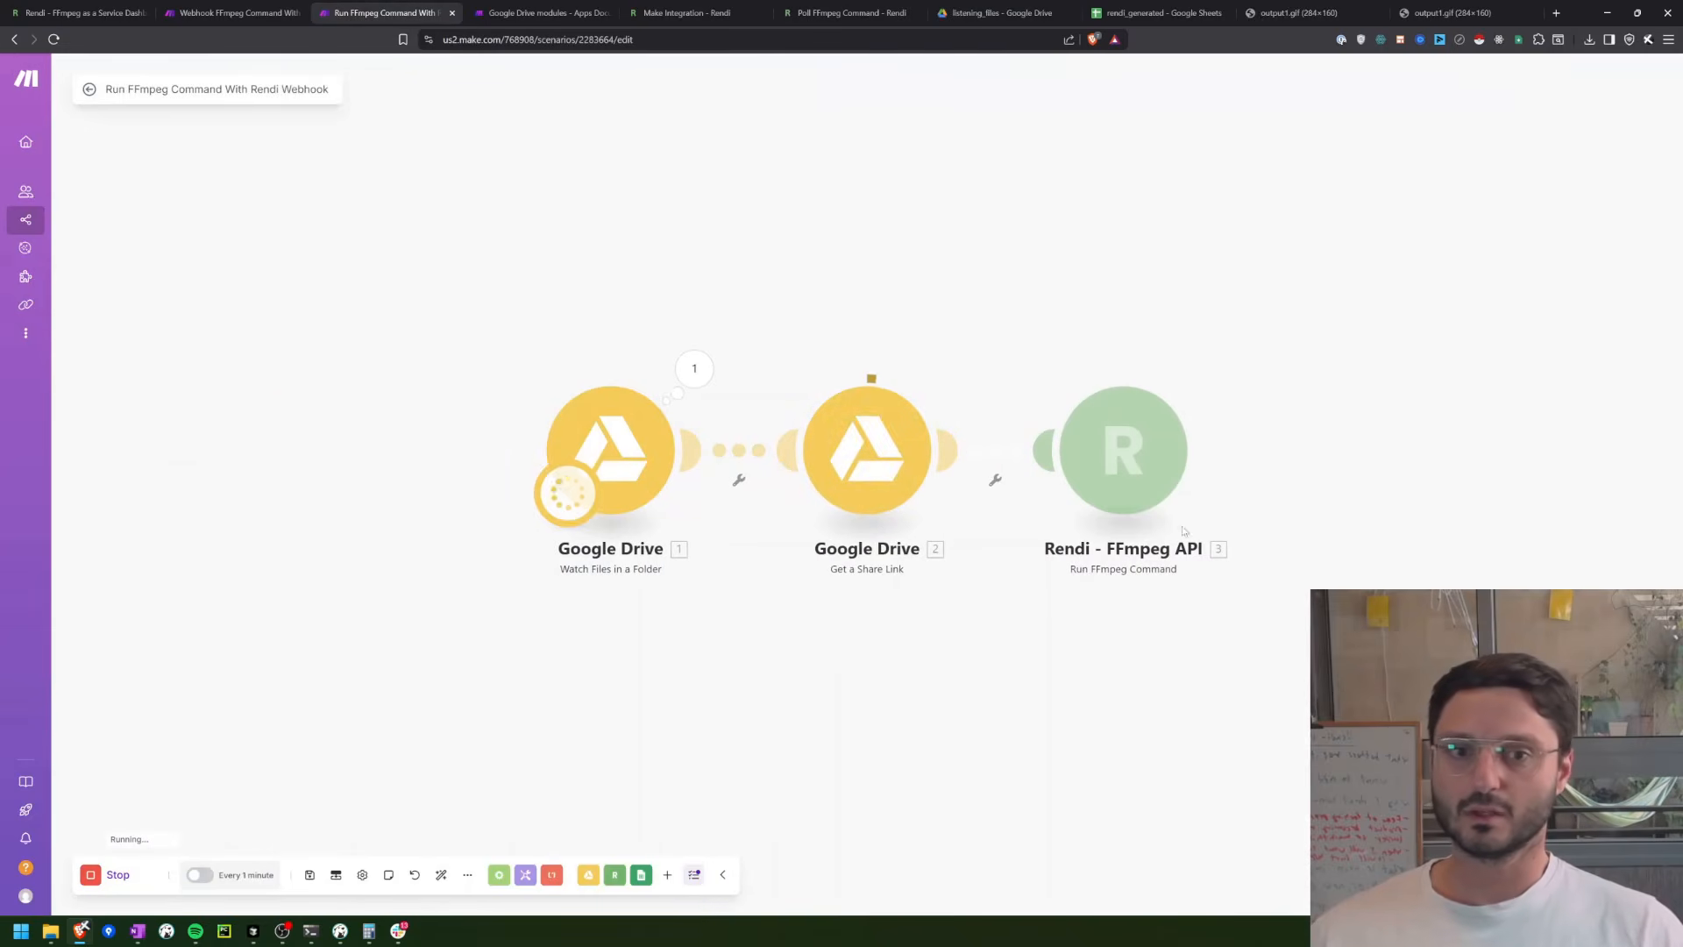
click(1201, 379)
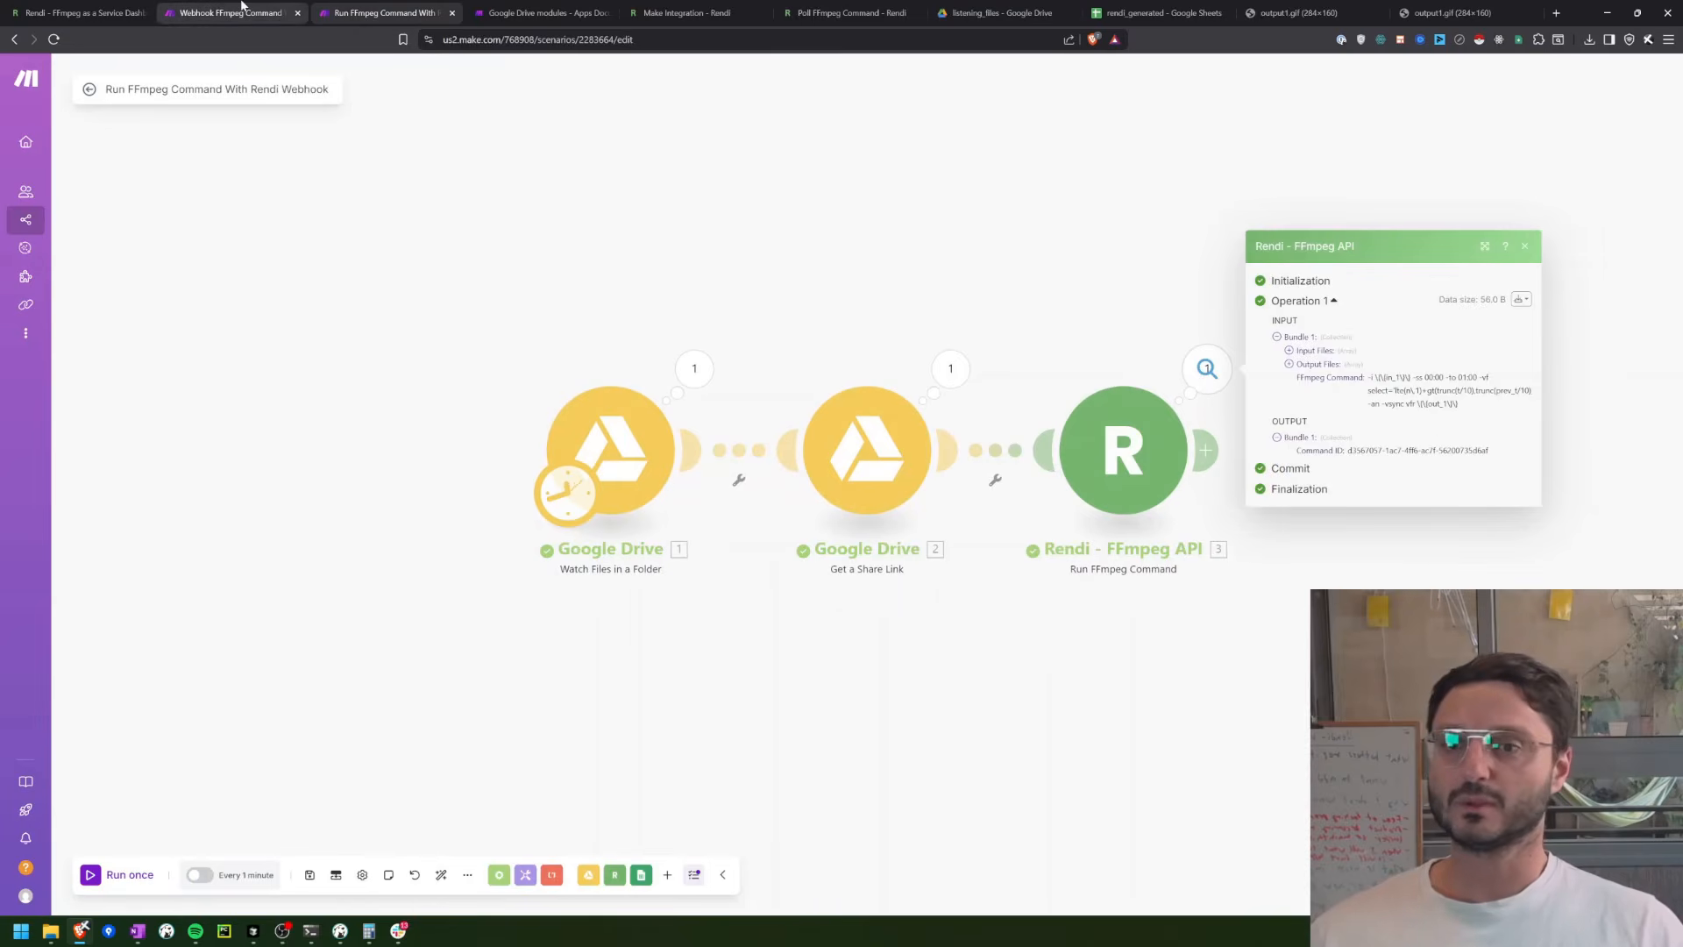
Step: Check the rendi_generated spreadsheet for the new row, and examine the Google Sheets module's run output in the webhook scenario
click(239, 13)
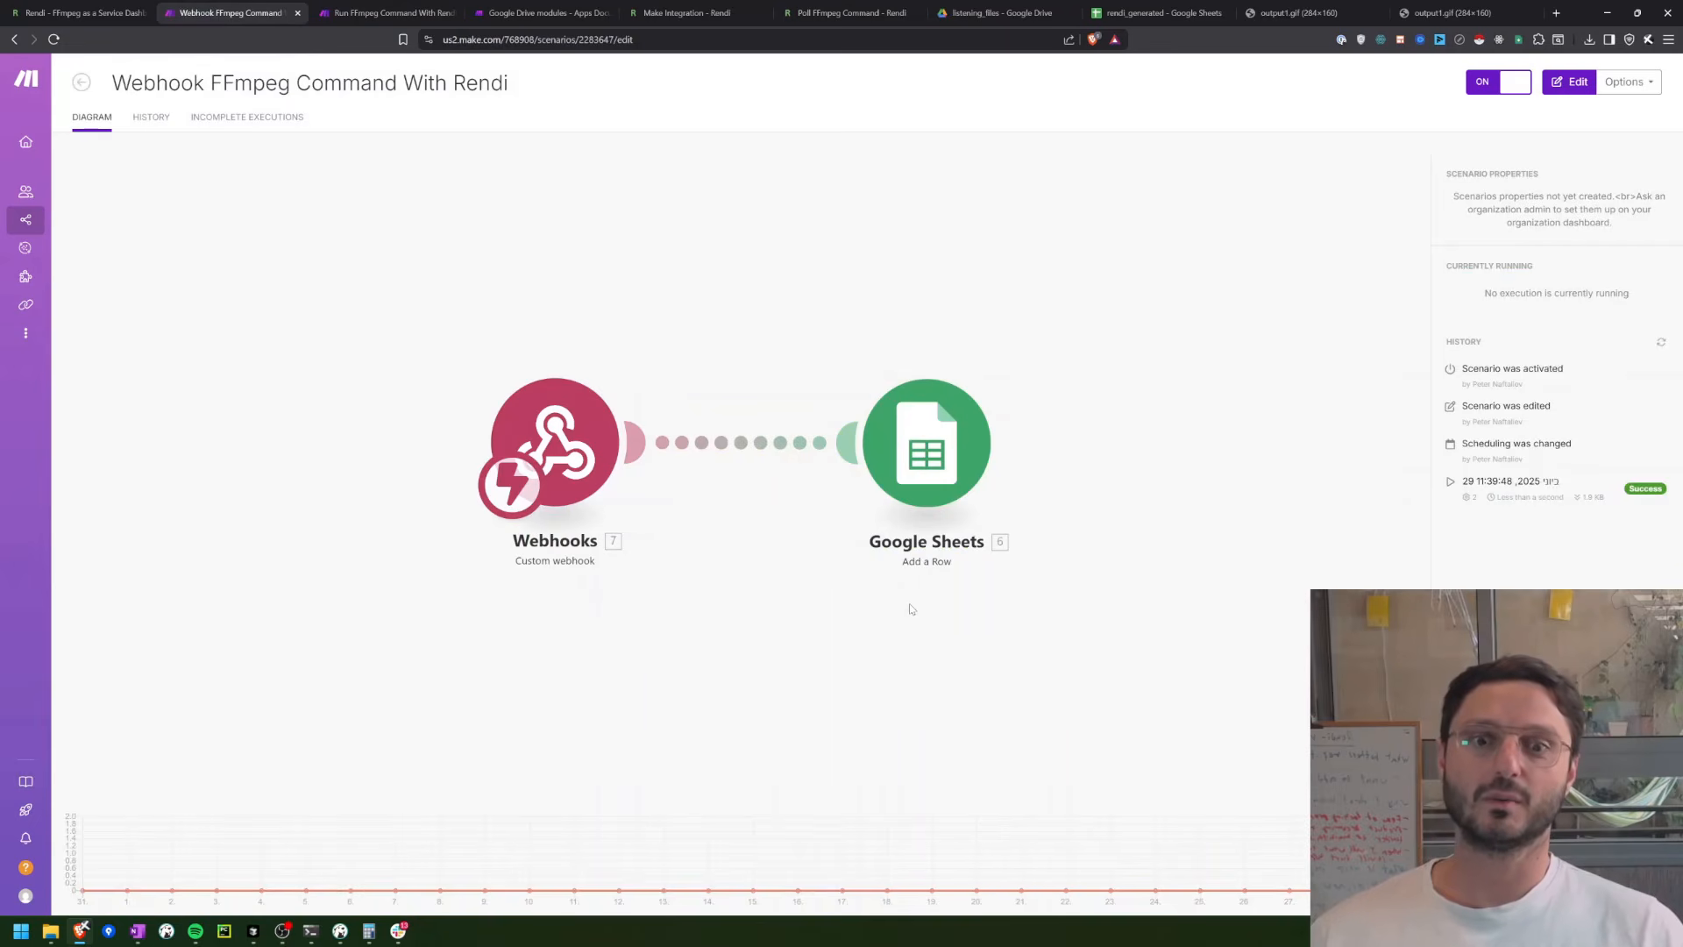
click(1160, 13)
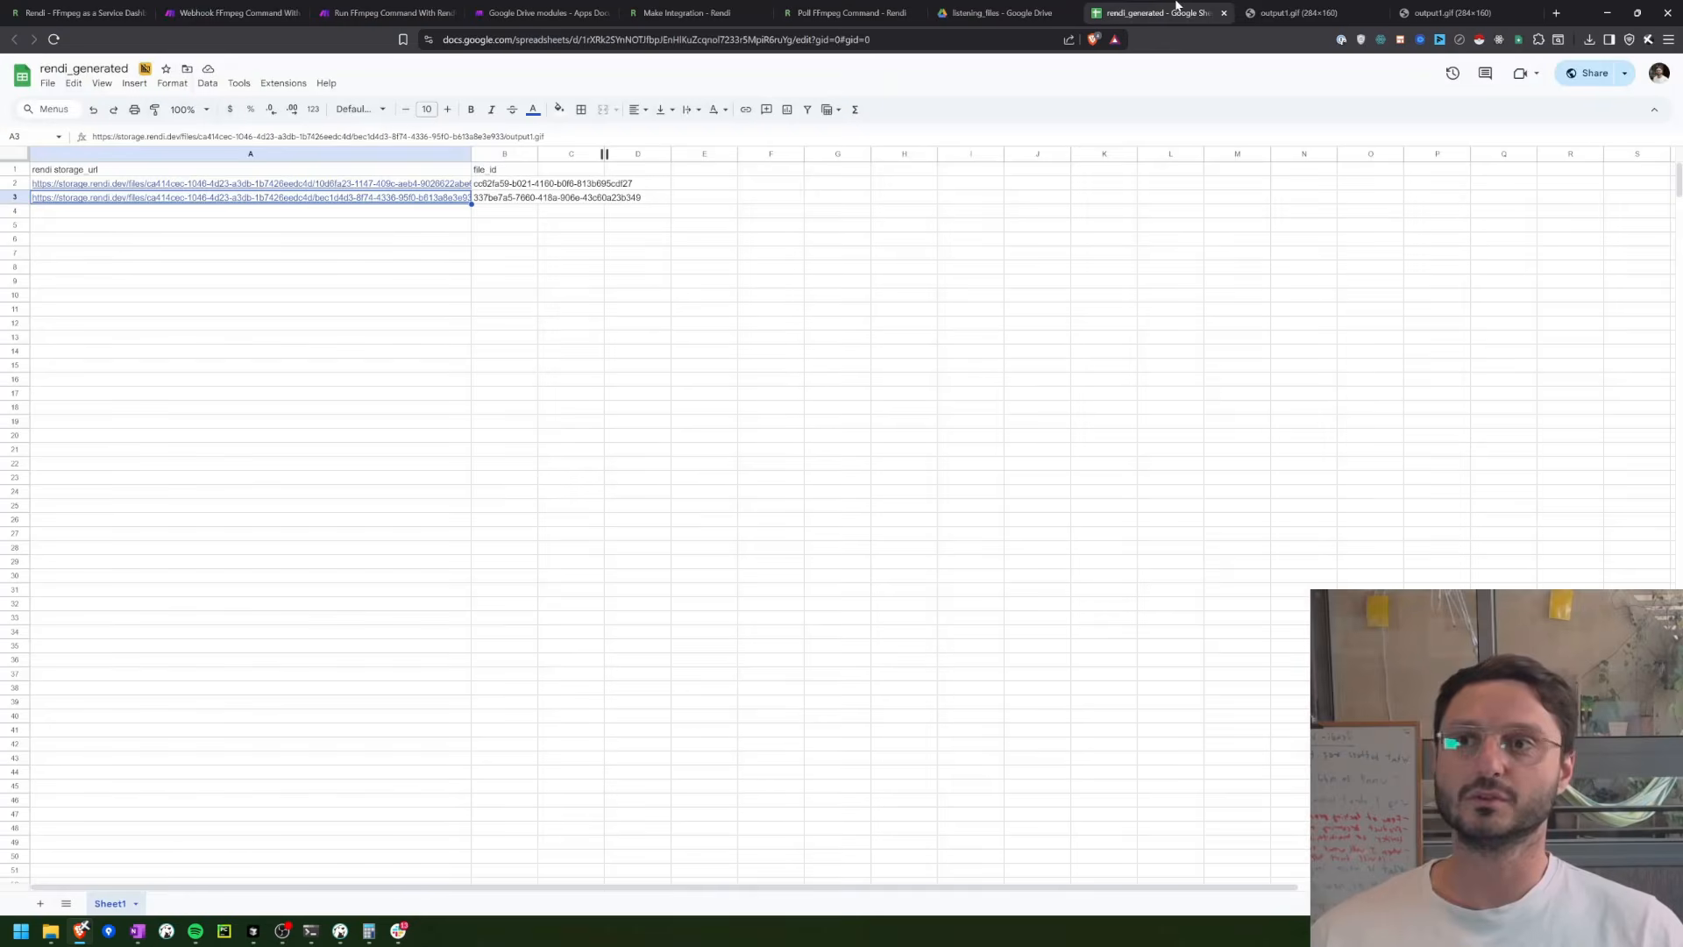
click(146, 212)
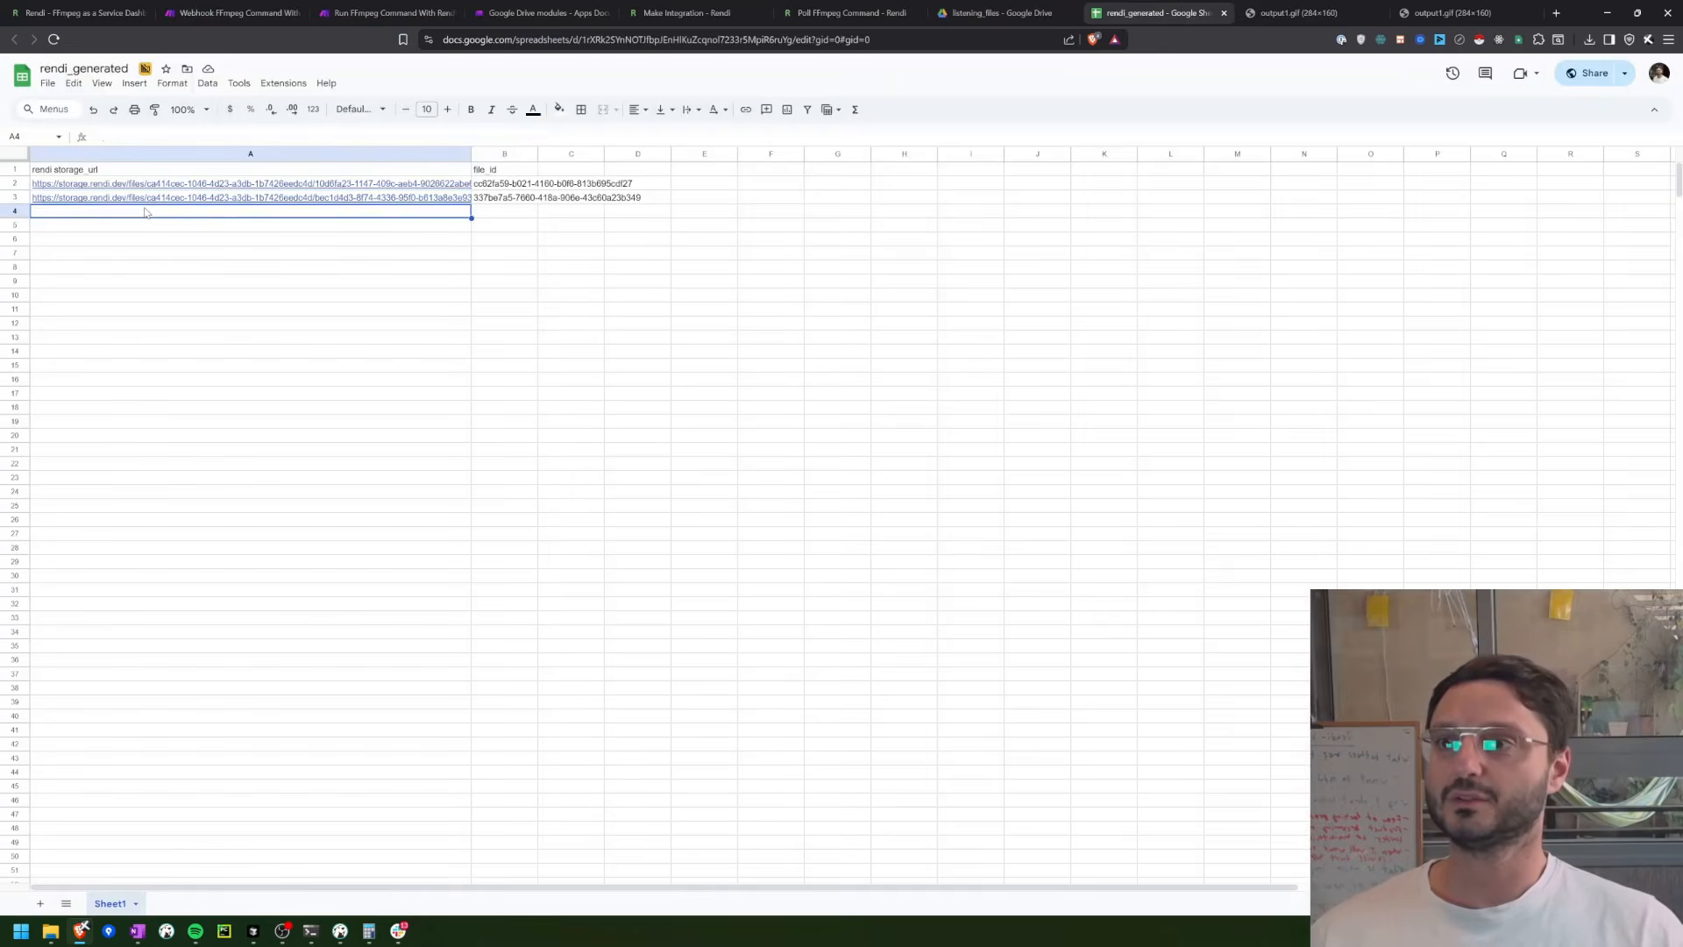
click(263, 8)
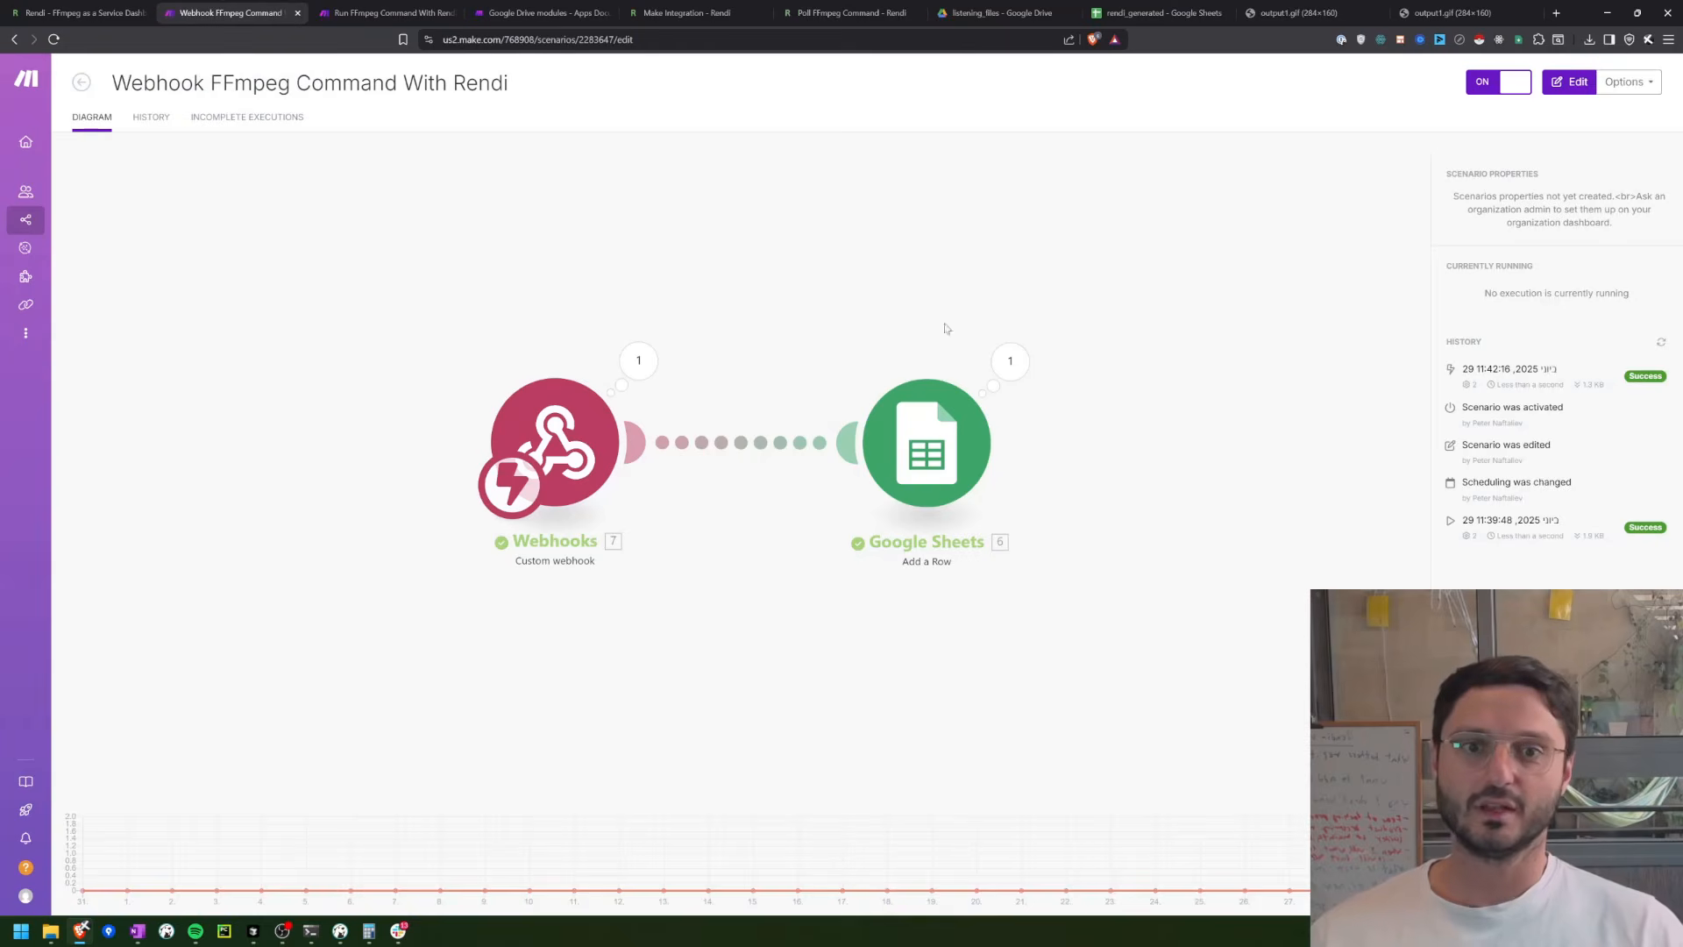
click(1022, 373)
click(1140, 370)
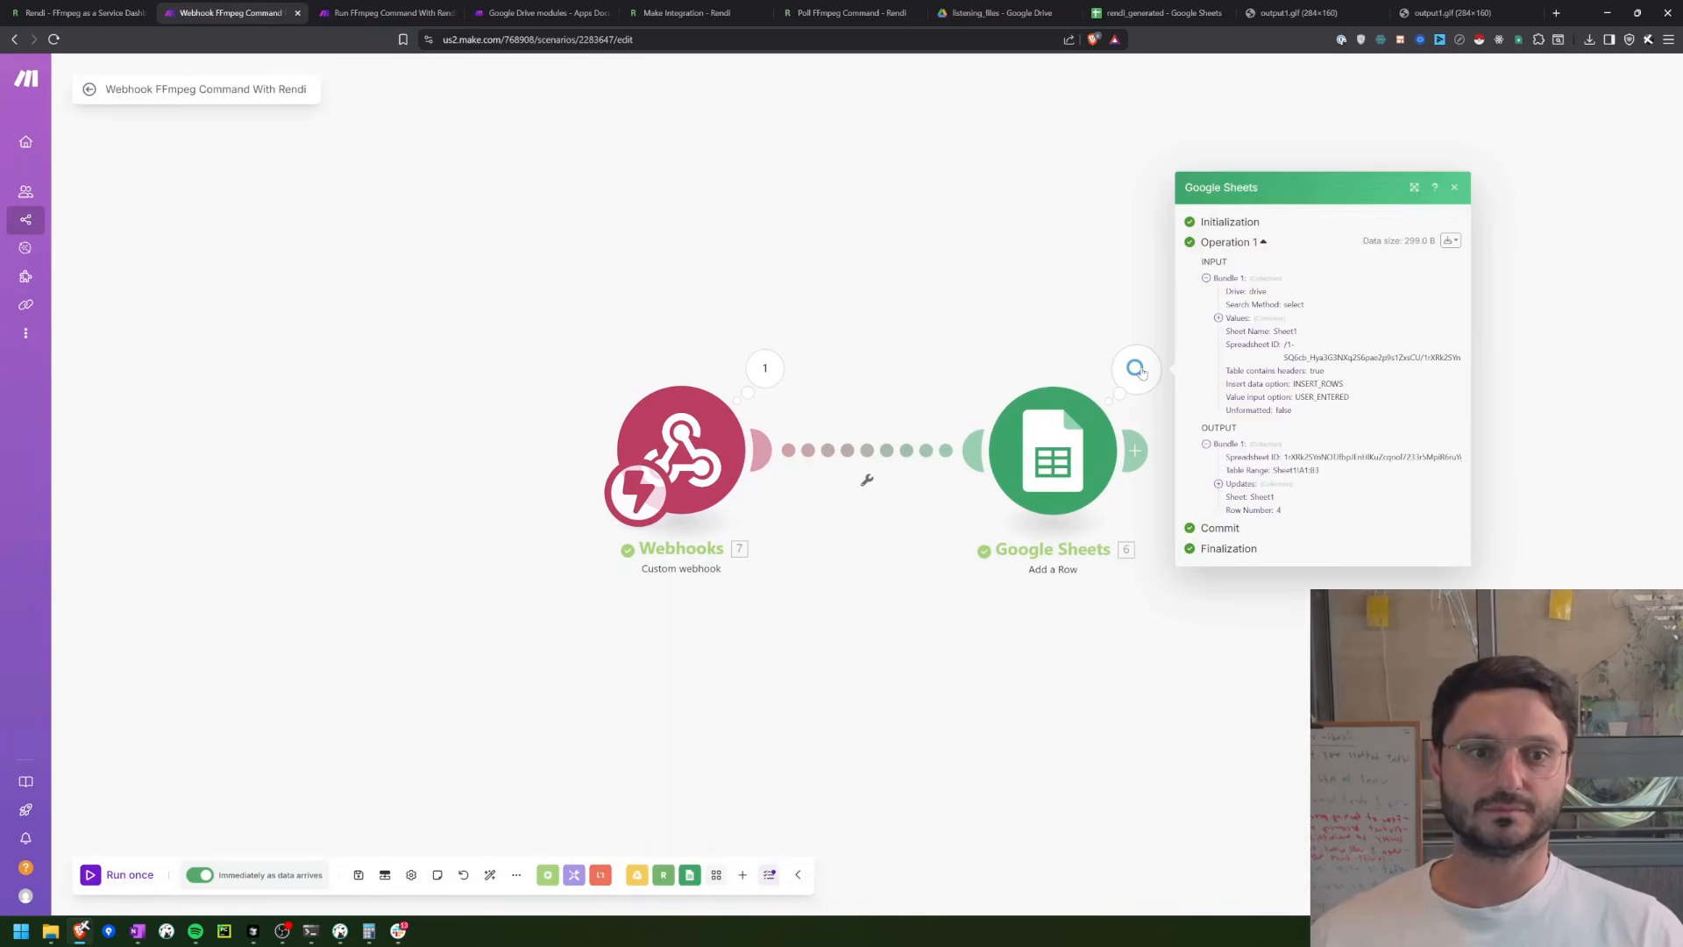
click(1220, 483)
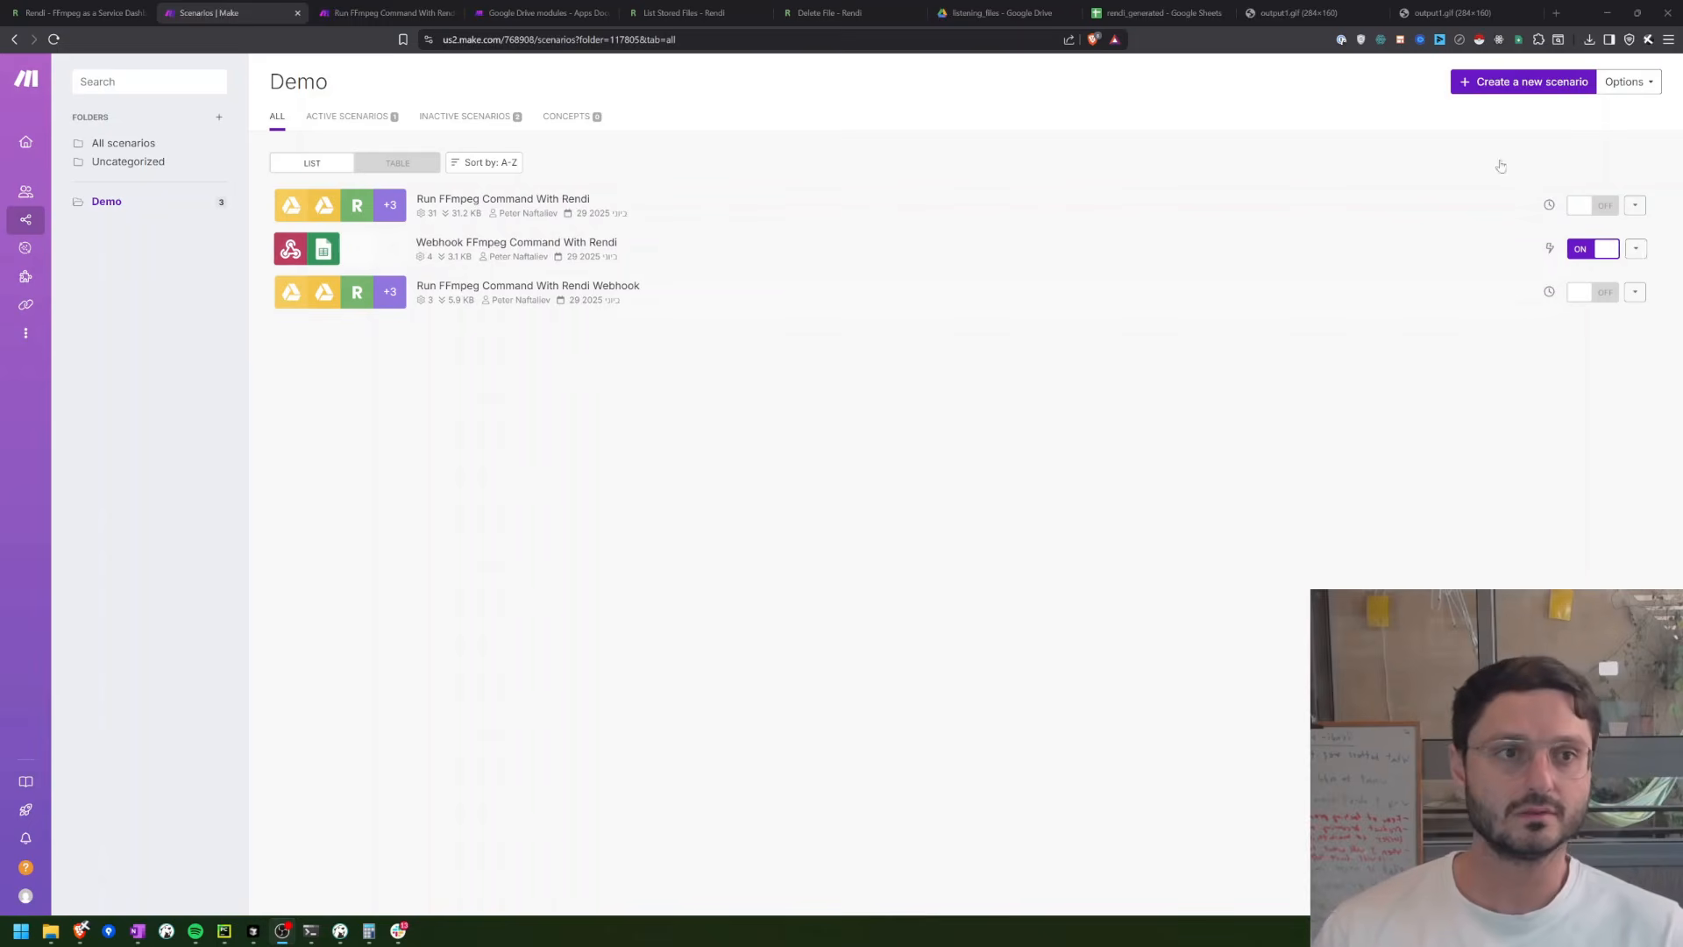
Step: Create a new scenario in the Demo folder starting with a Rendi - FFmpeg API Make an API Call module
click(1504, 83)
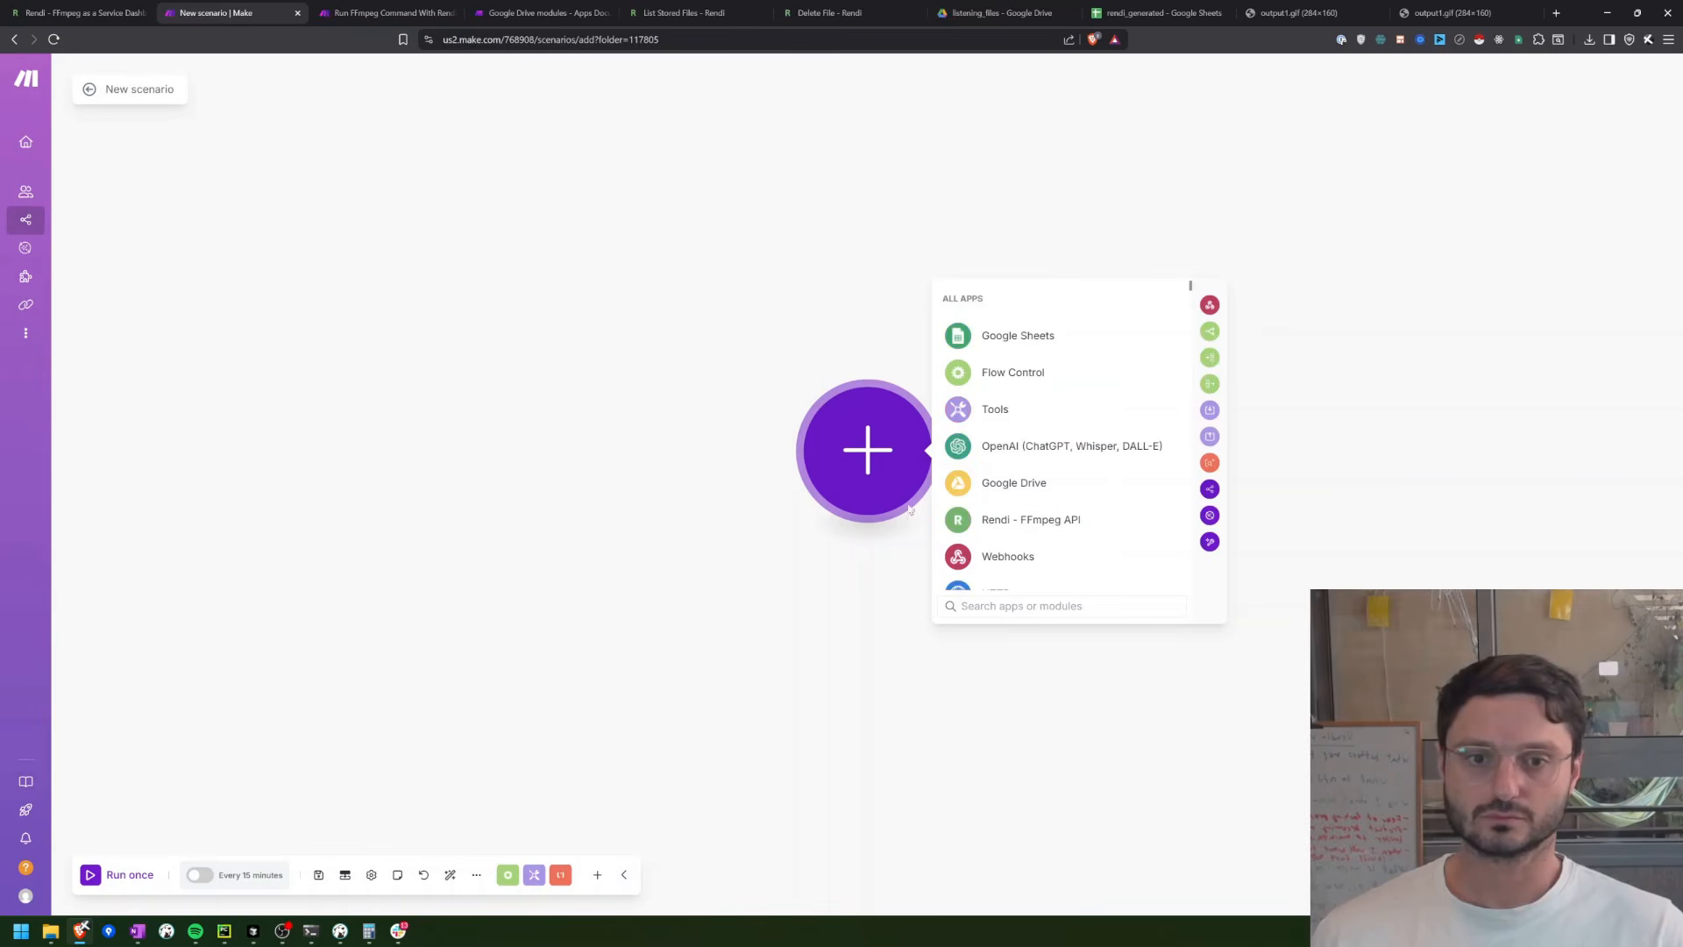
click(975, 526)
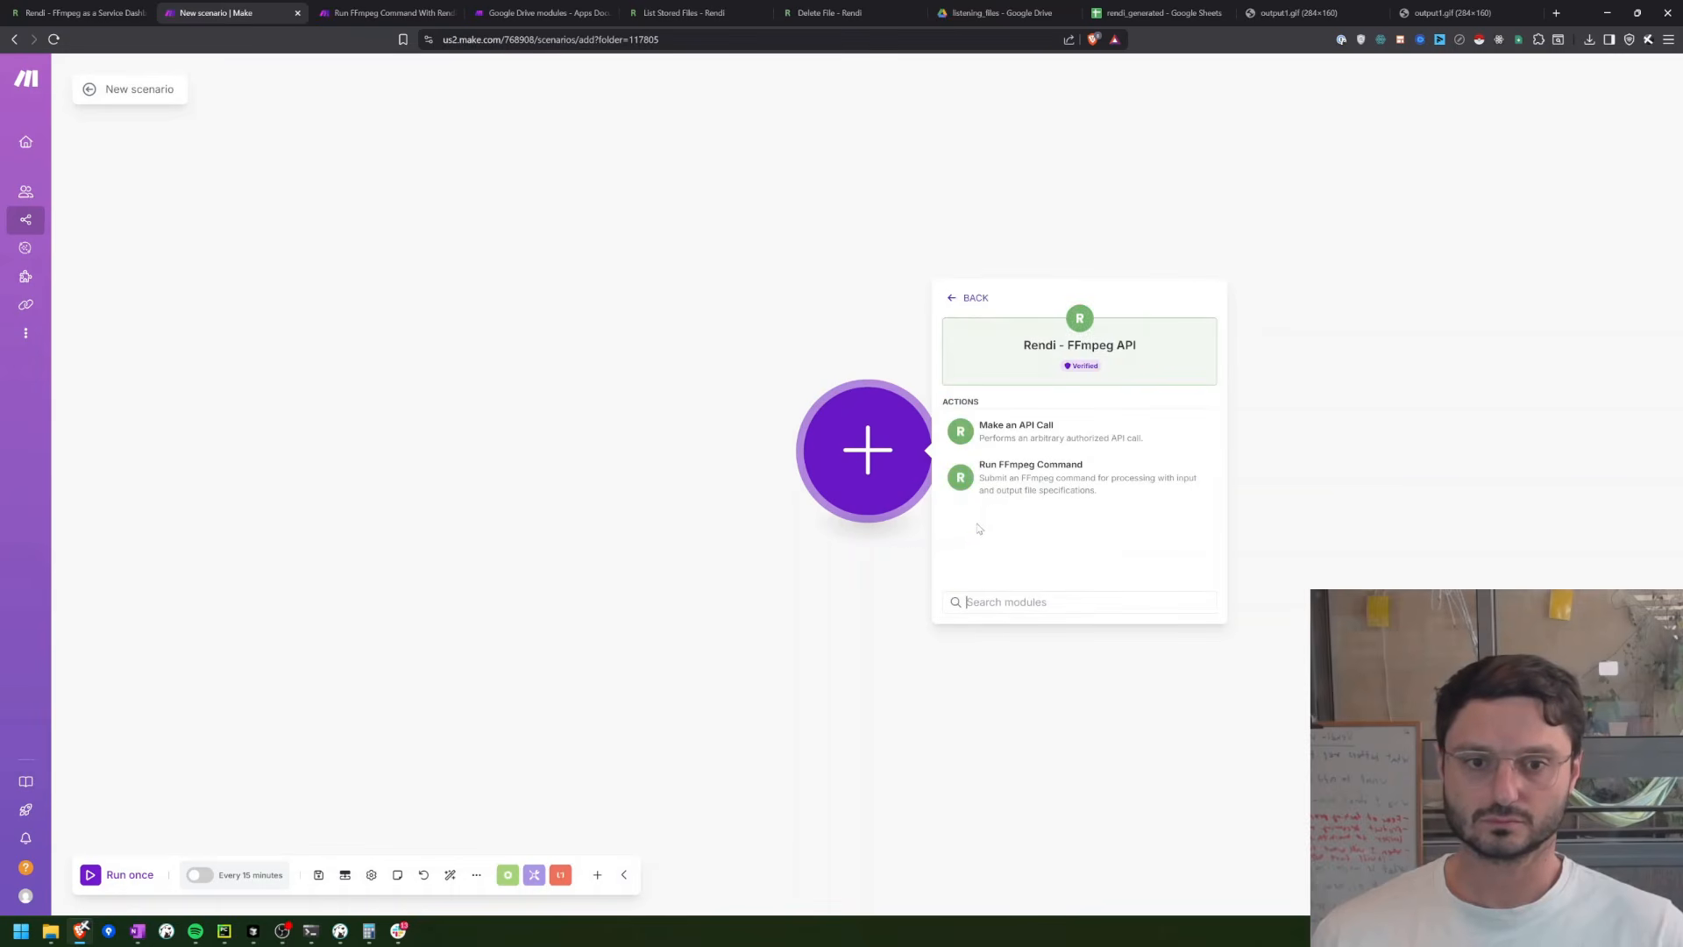
click(977, 453)
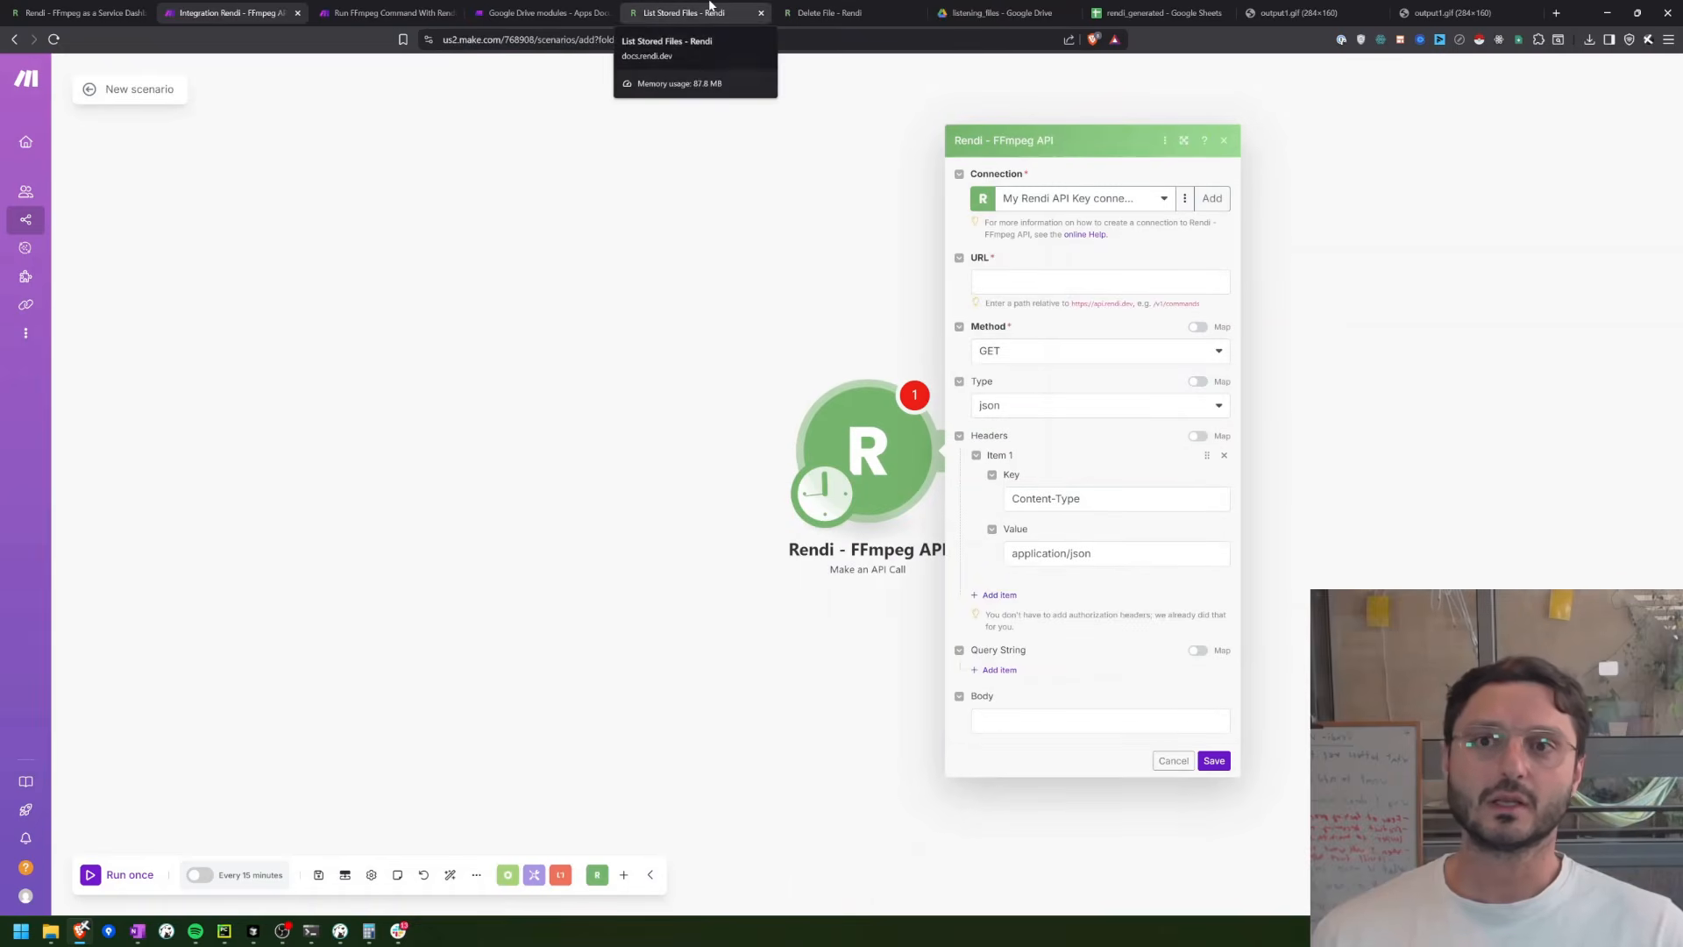
Step: Check the List Stored Files endpoint in the Rendi API docs, then set the Make API call module's URL to /v1/files and save it
click(711, 12)
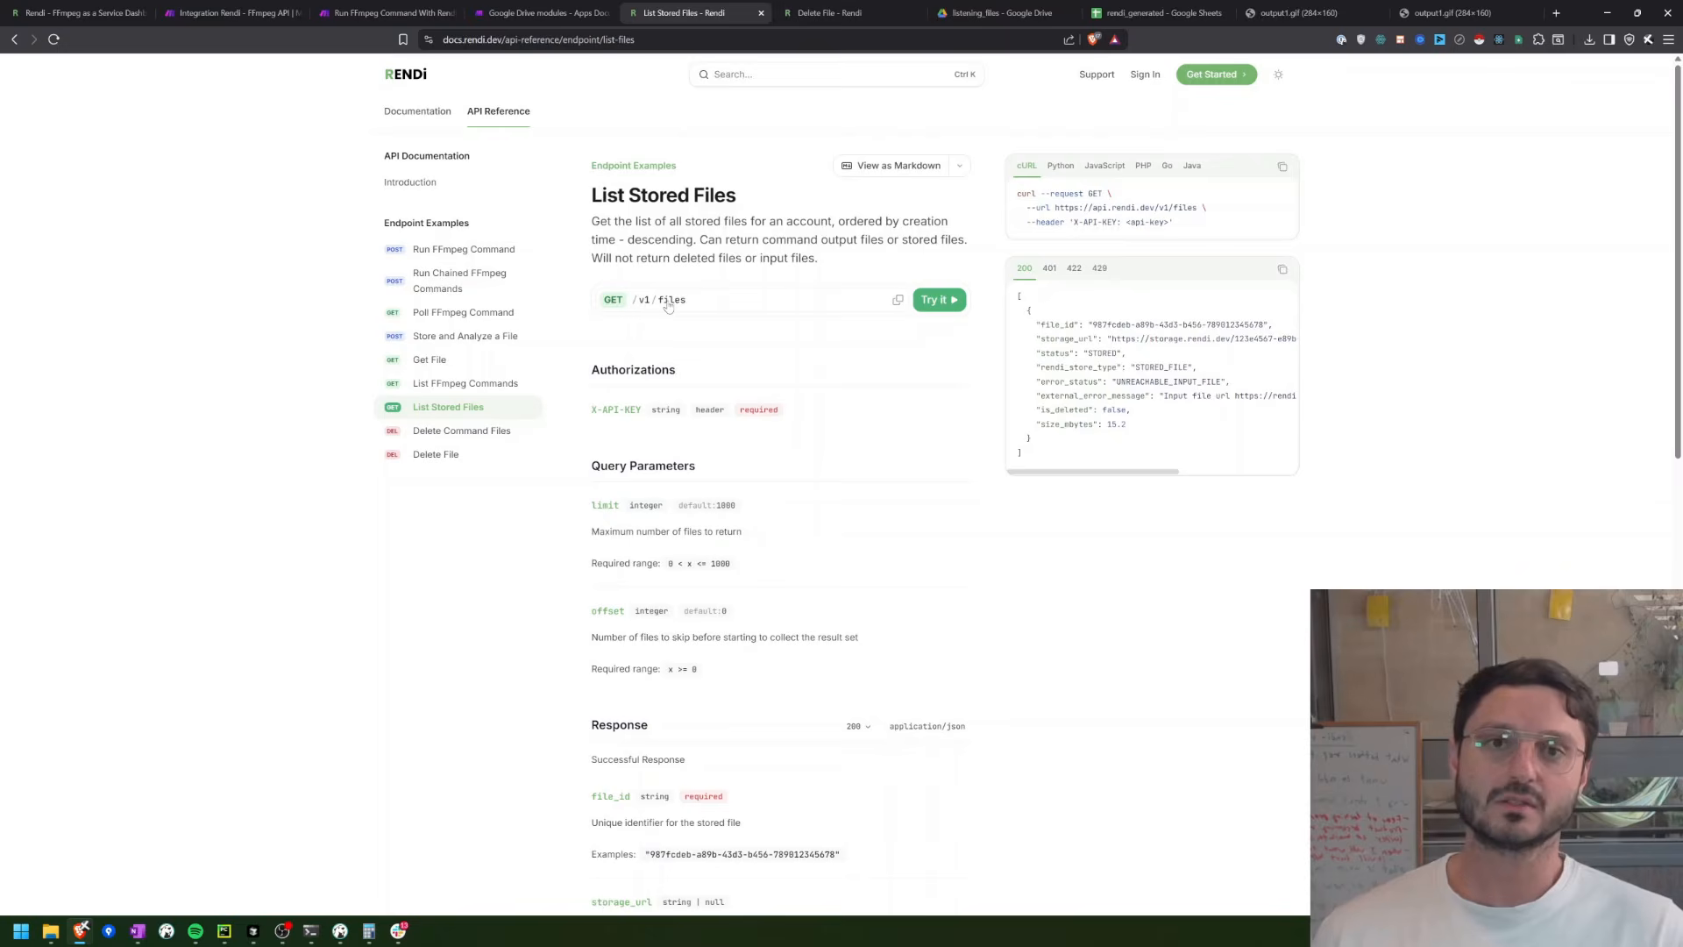
click(79, 12)
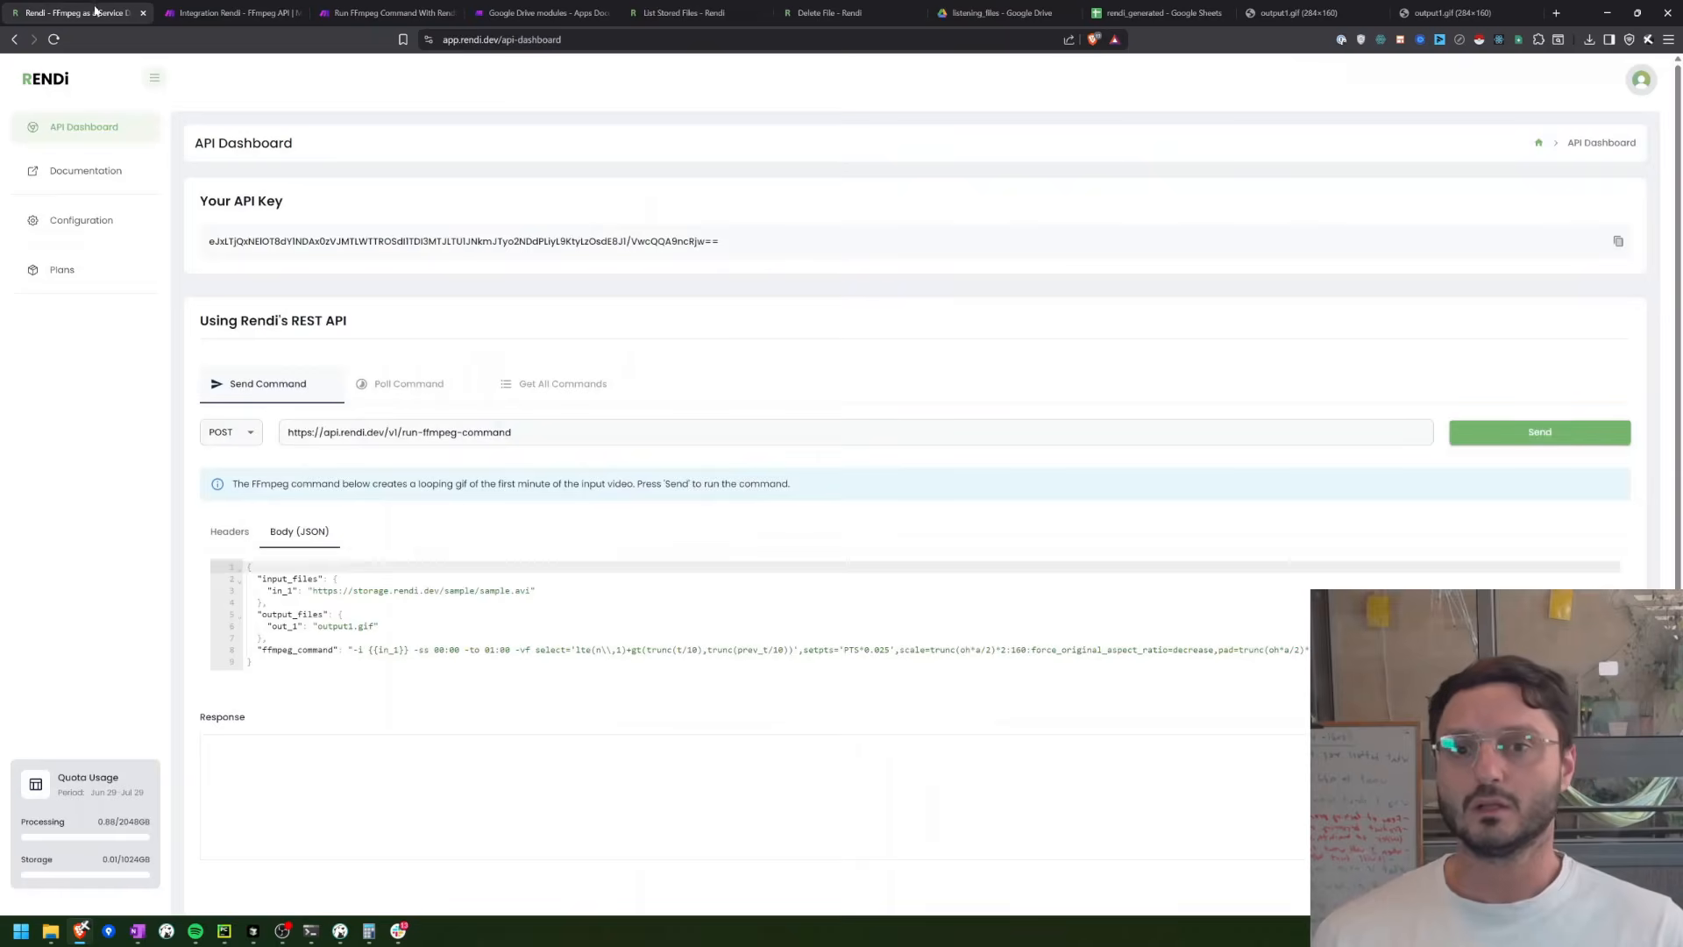
click(210, 12)
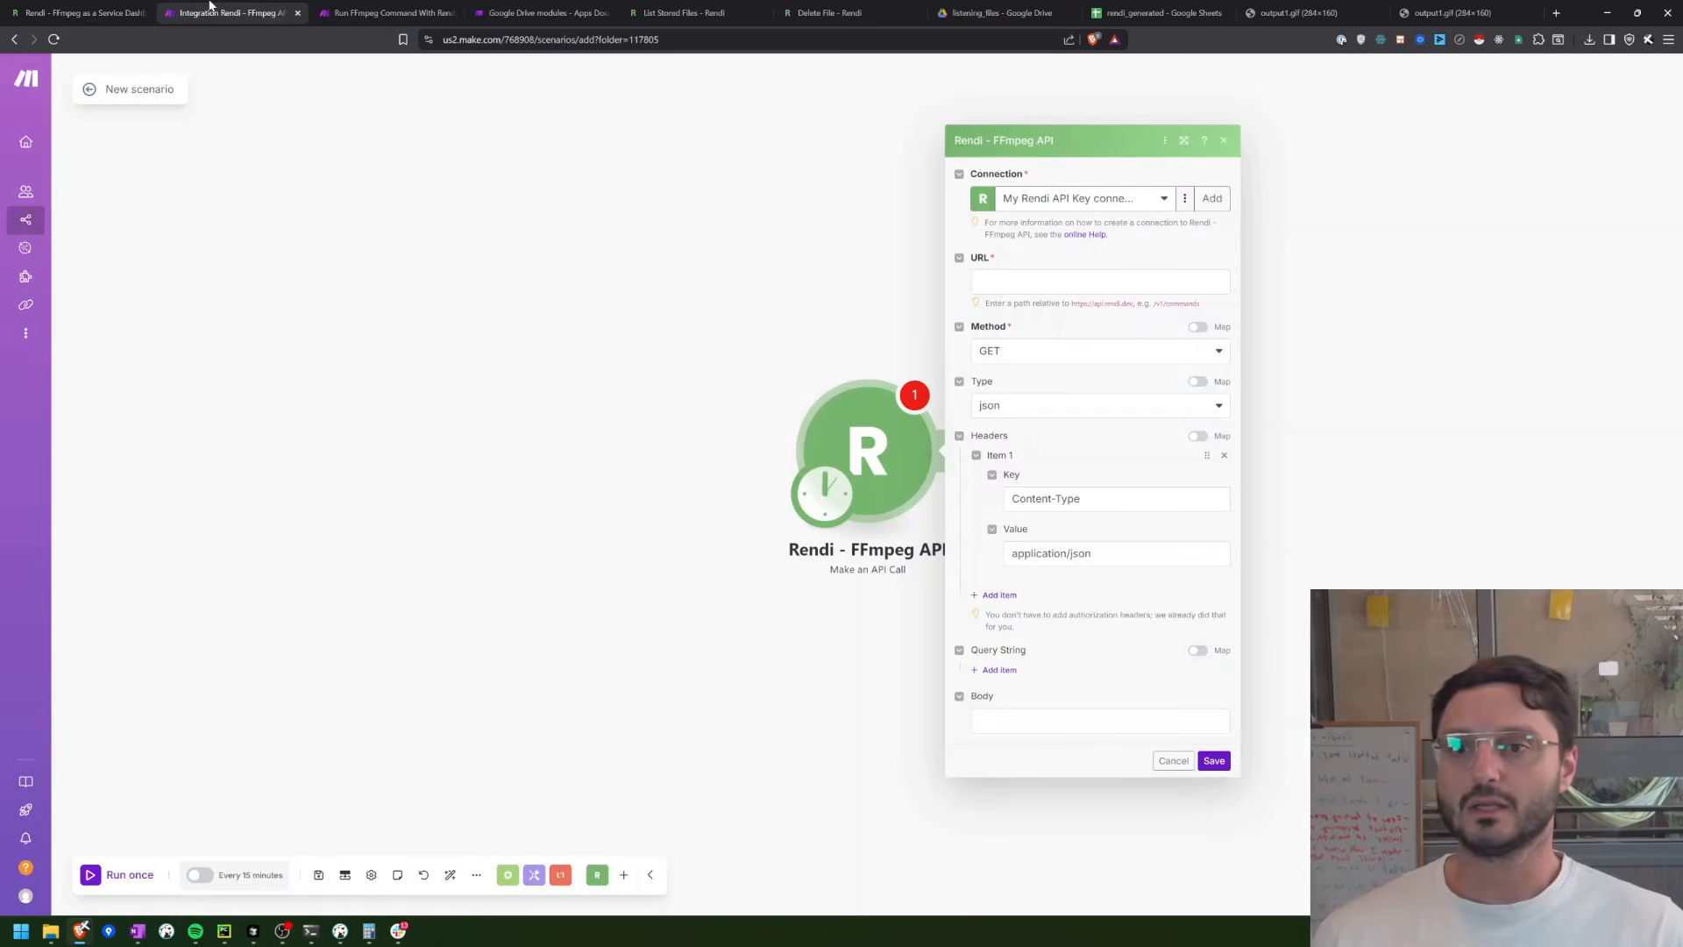
click(999, 284)
text(/v1/)
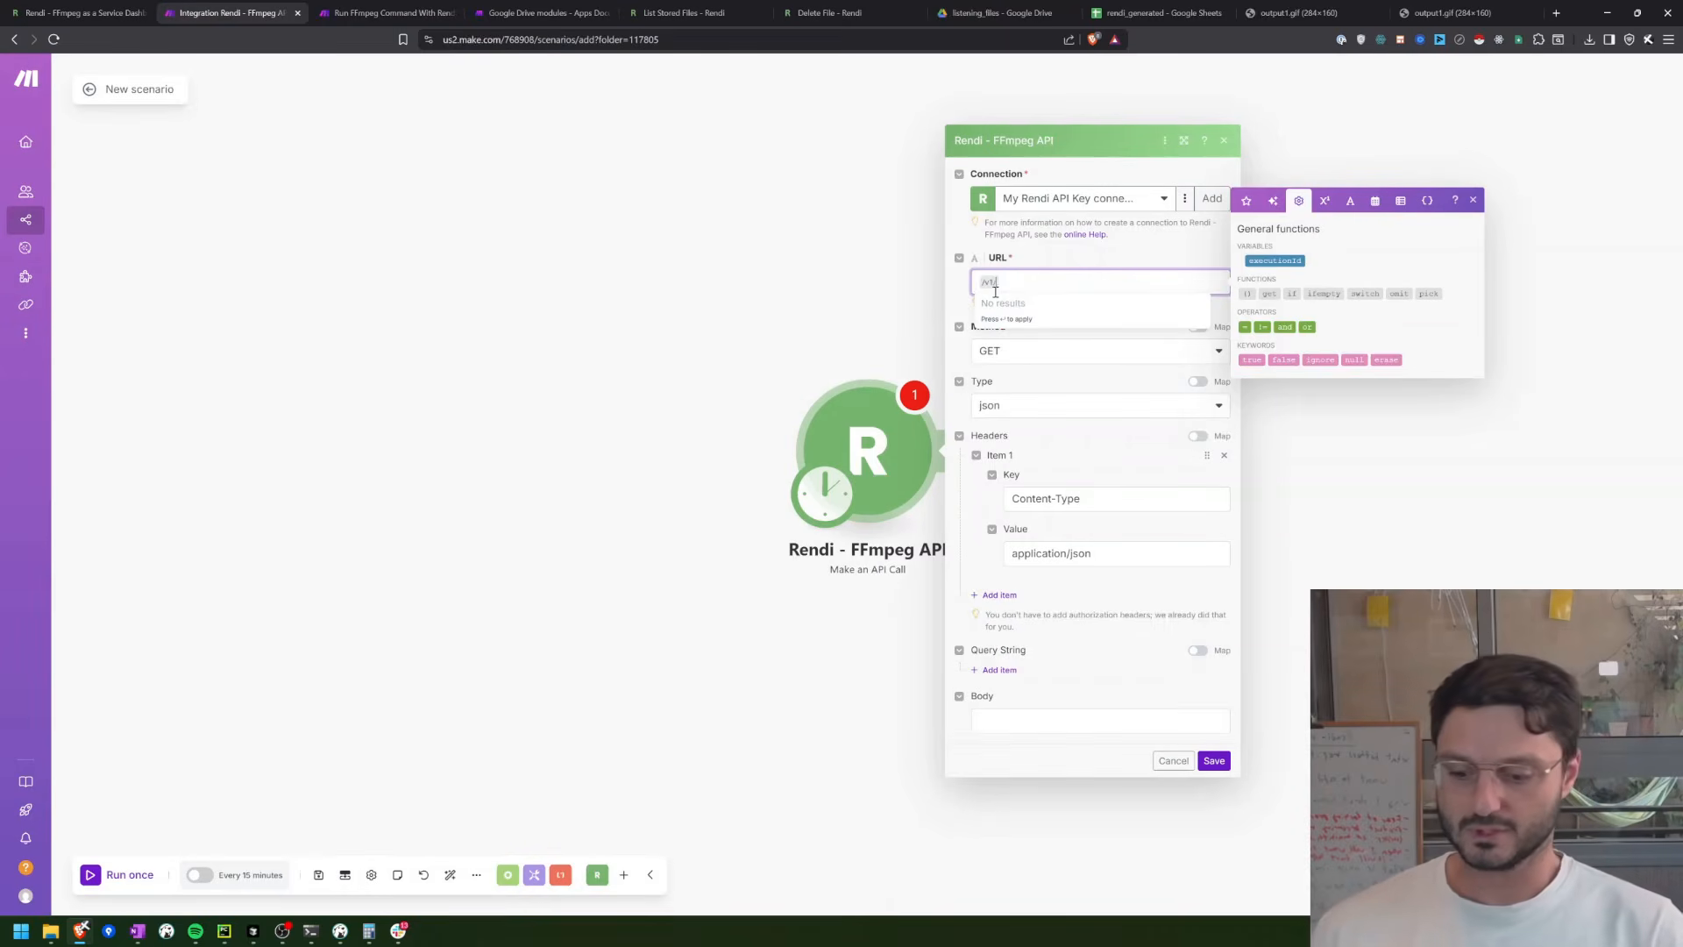
text(files)
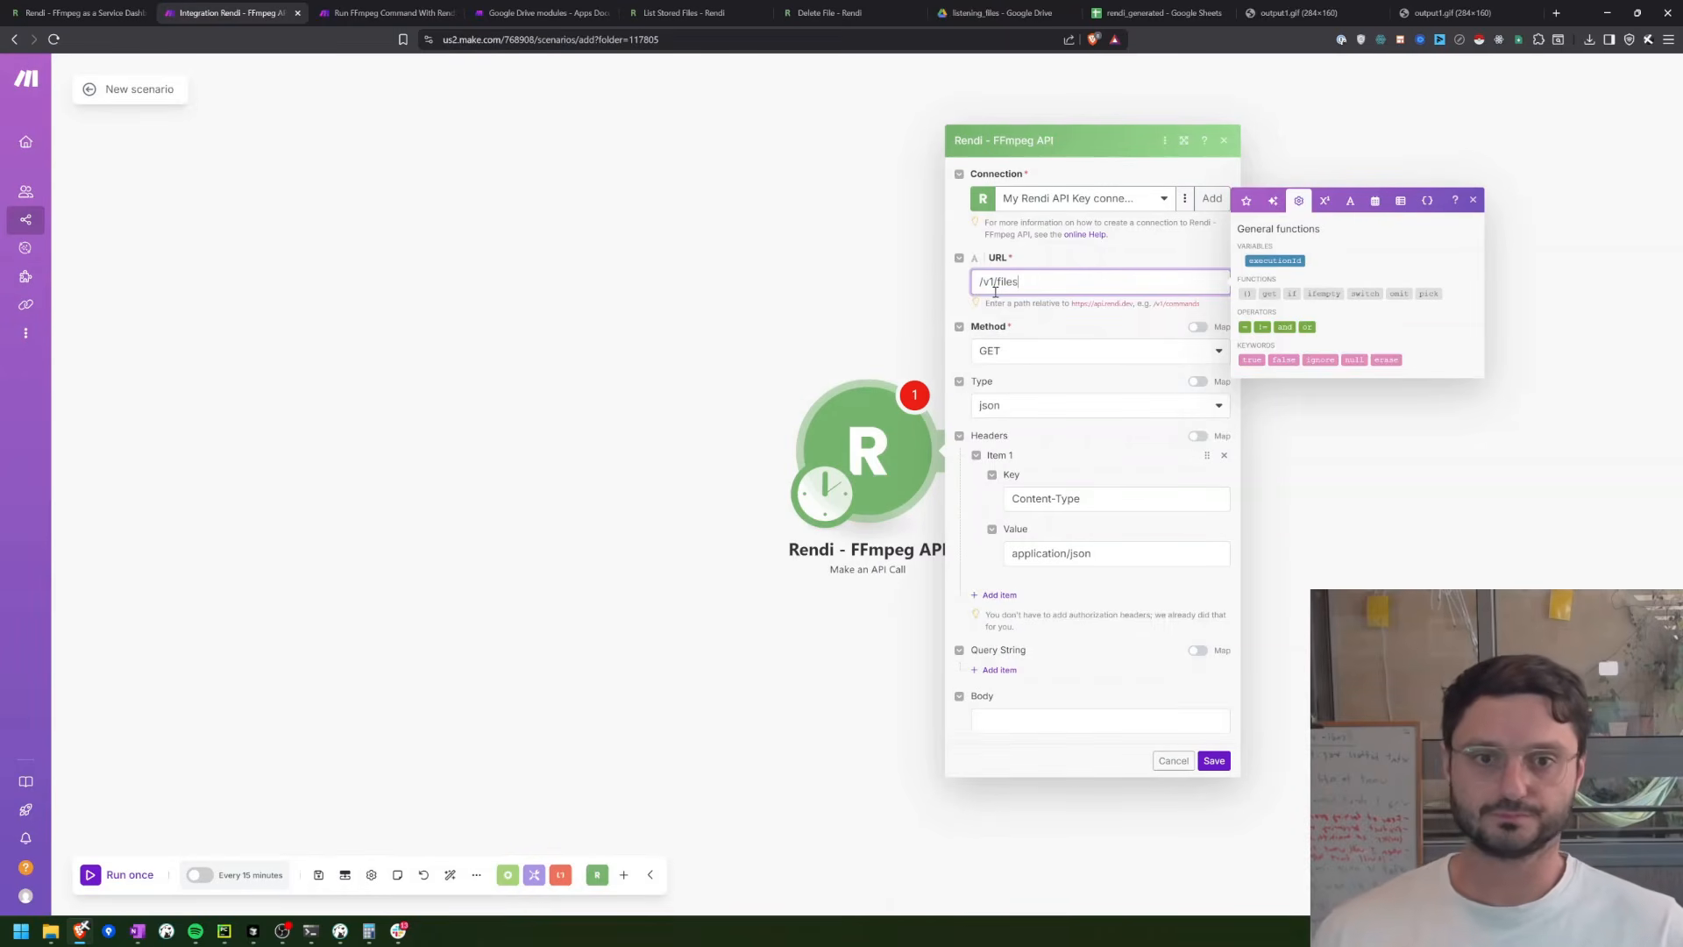
click(1218, 762)
Step: Run only the Rendi API call module and examine the first two stored files in its output body
right_click(860, 452)
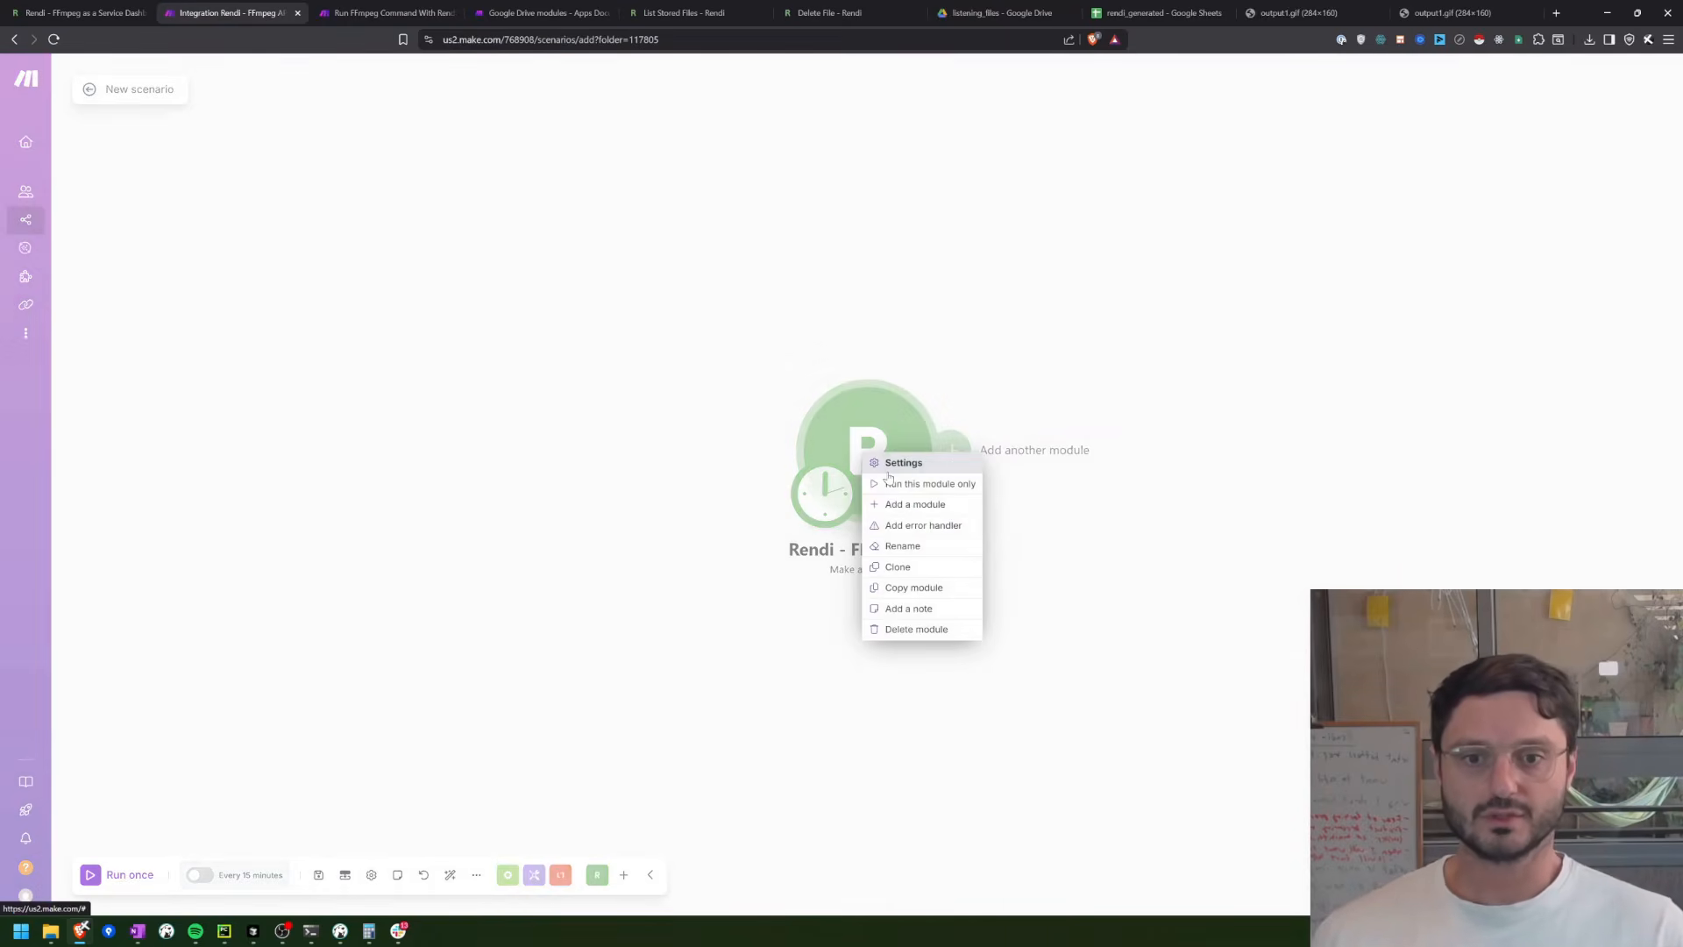
click(896, 487)
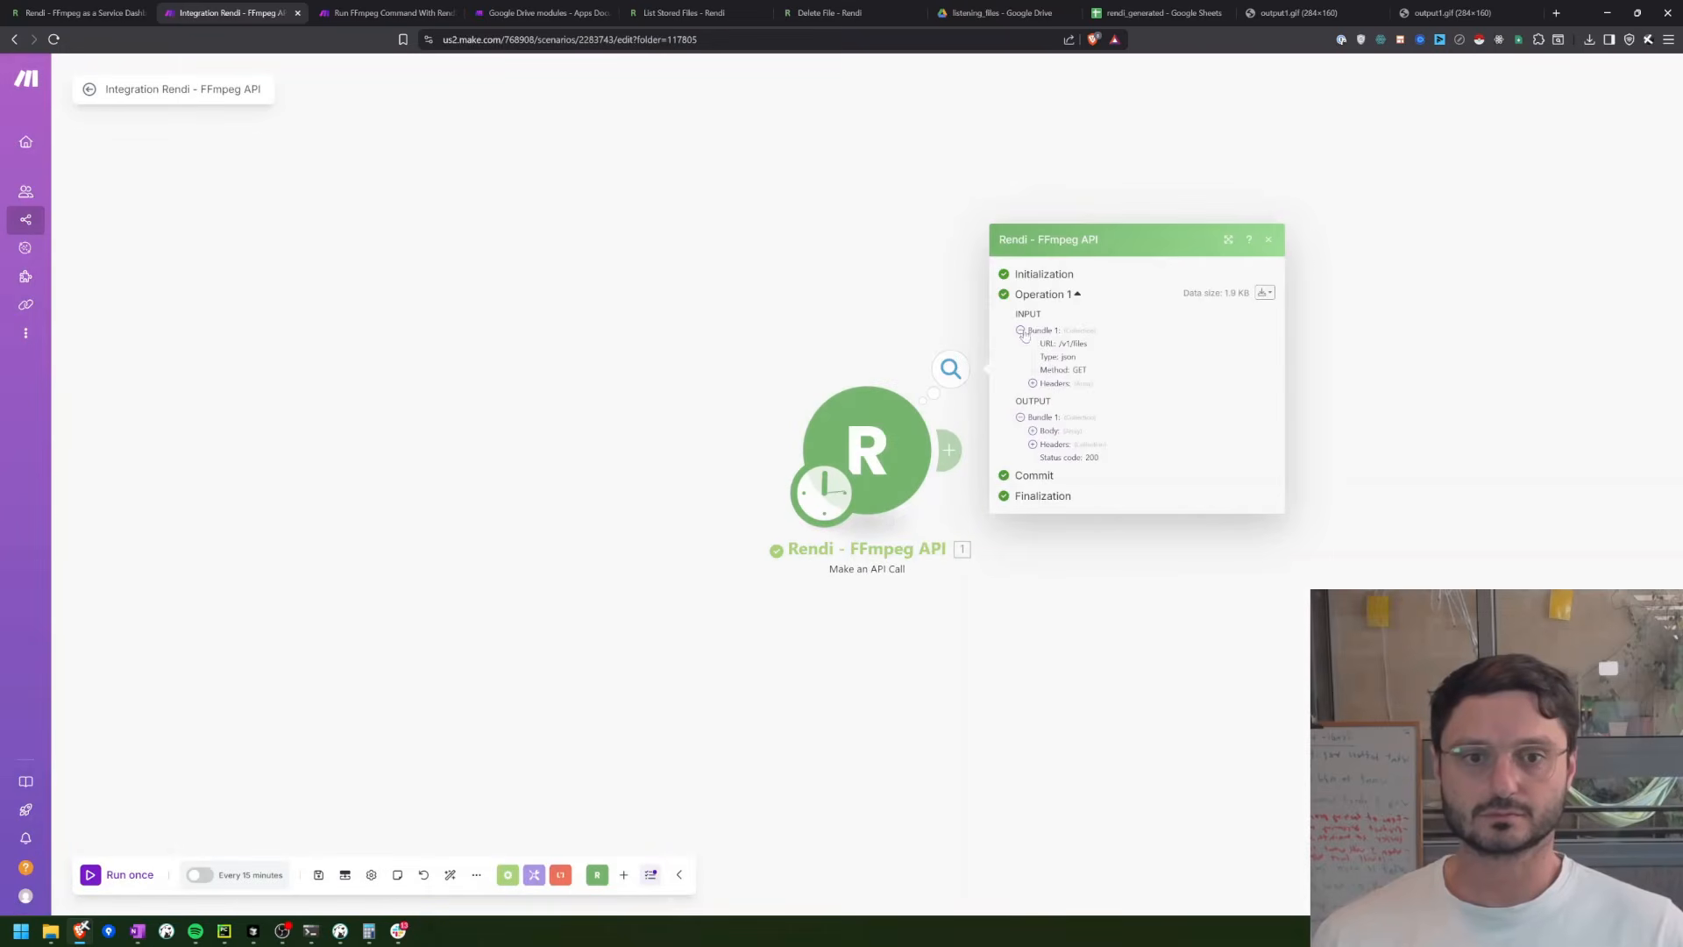
click(1056, 433)
click(1058, 421)
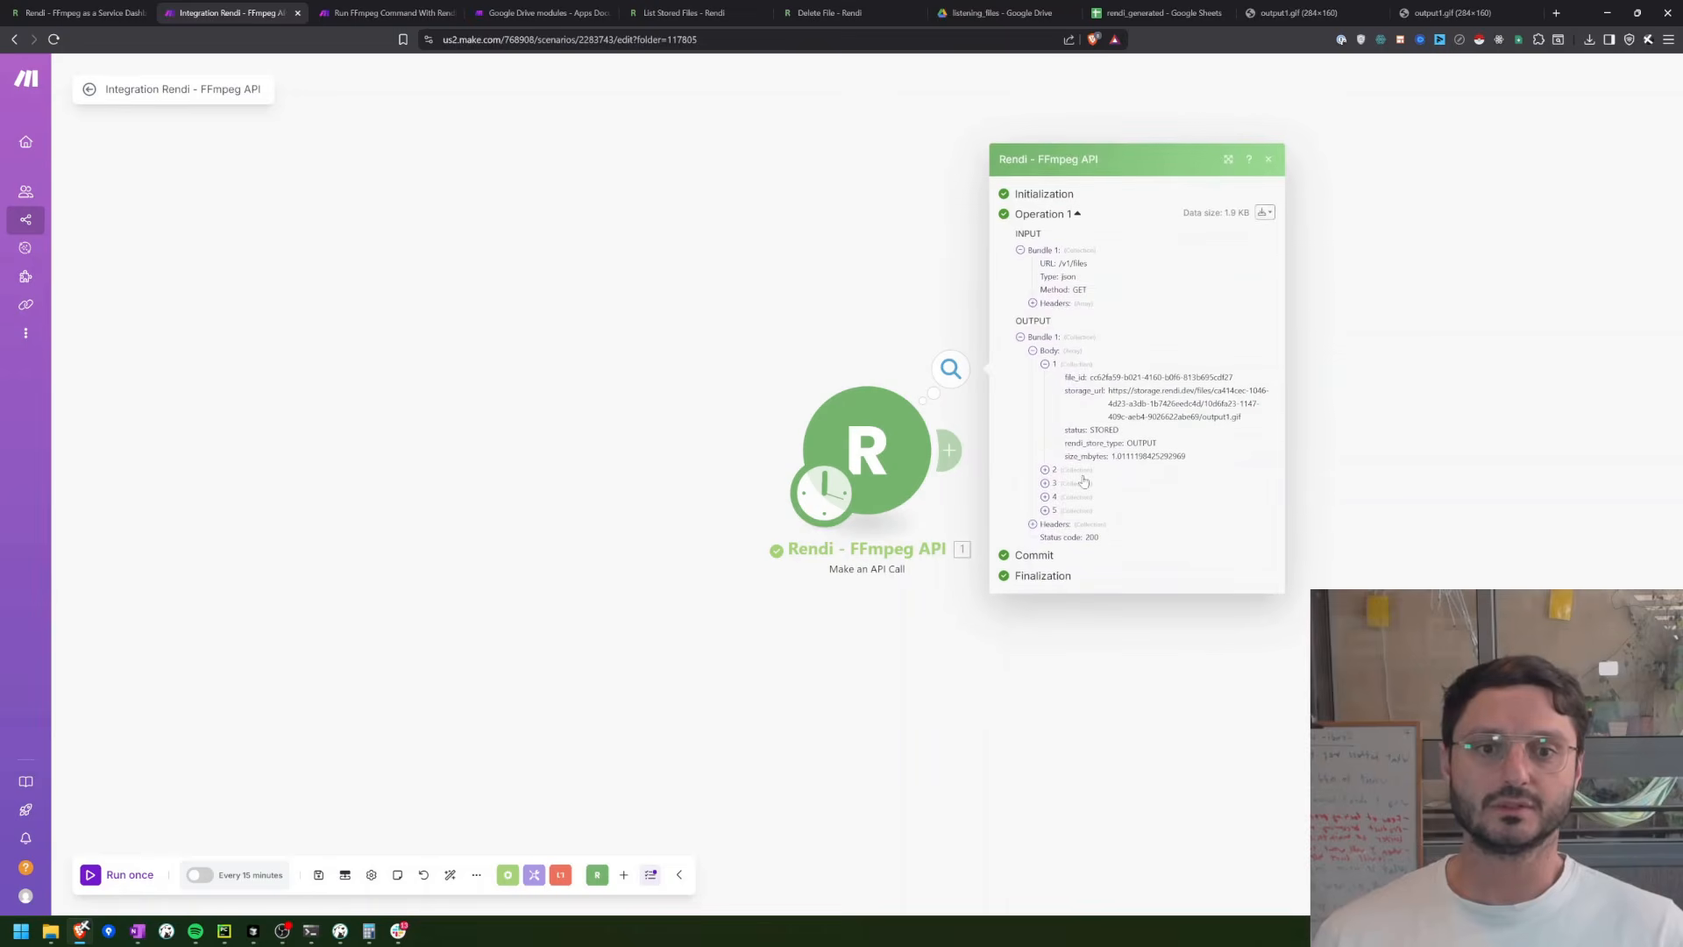
click(1082, 470)
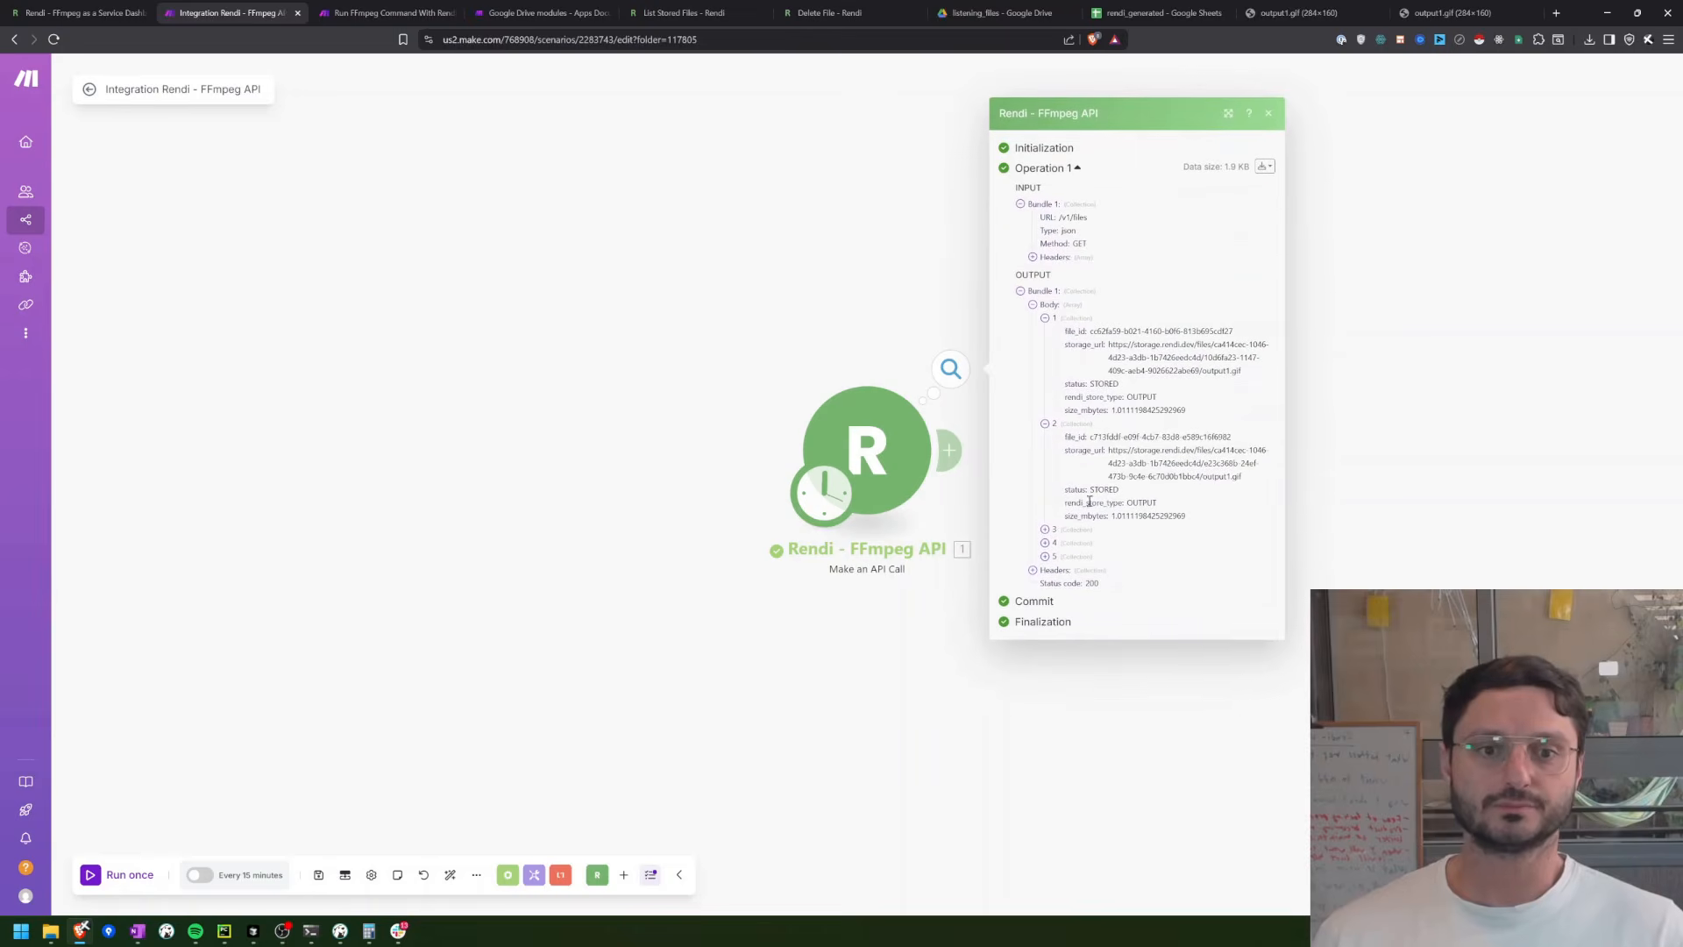
click(1271, 115)
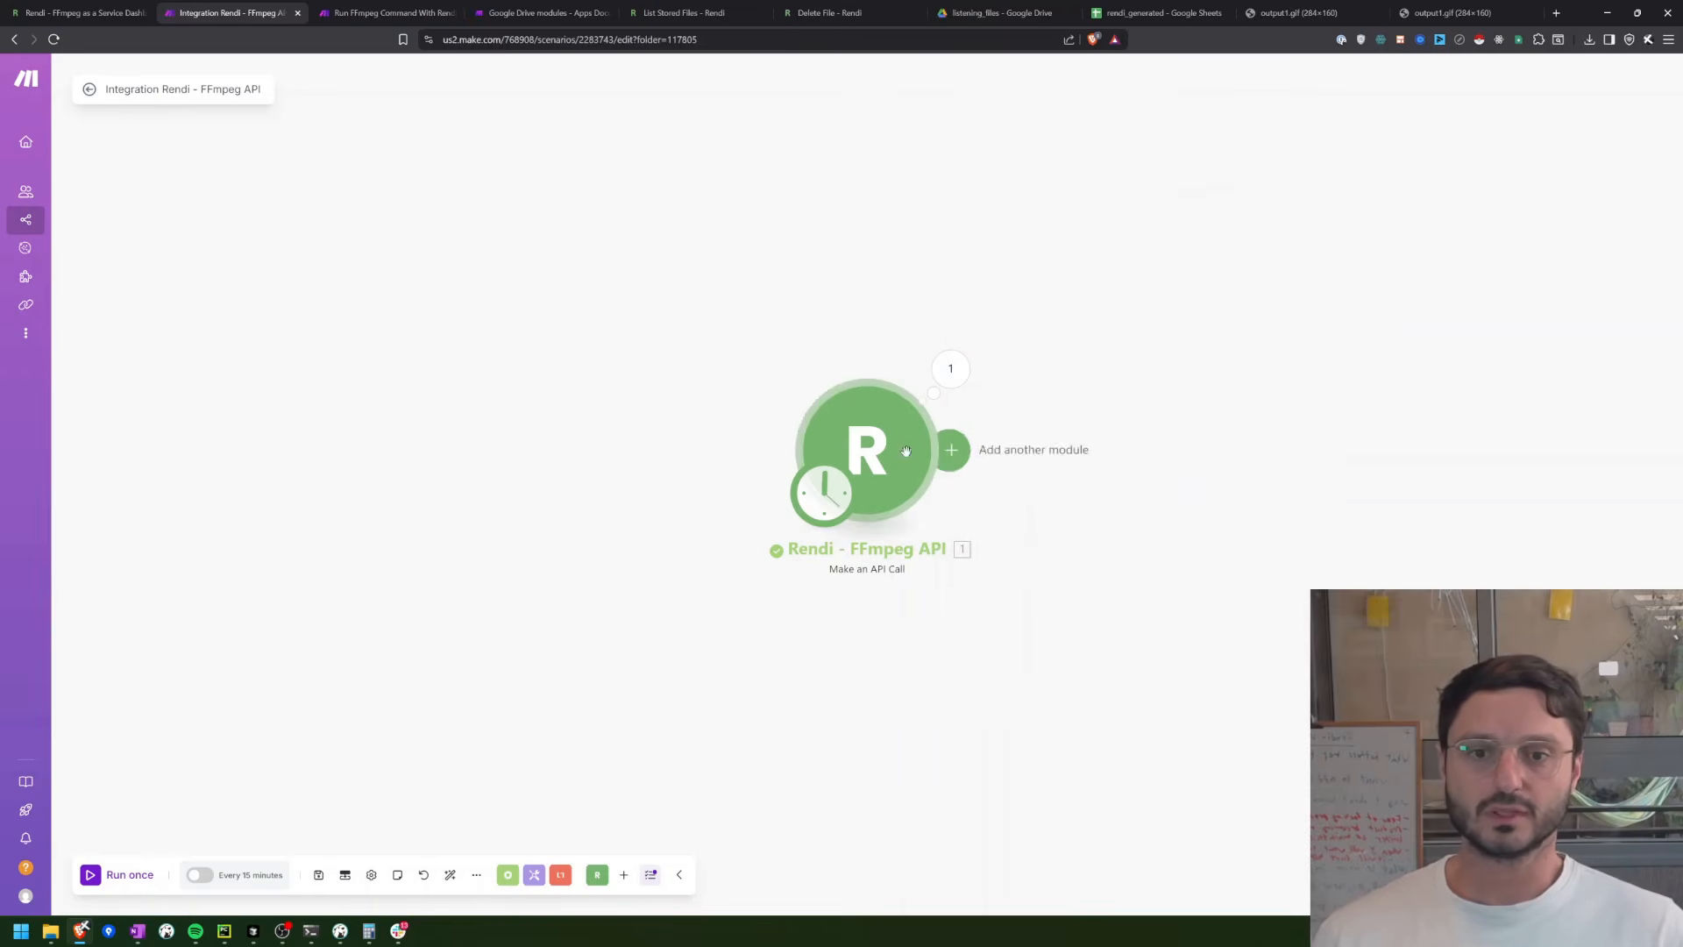
Step: Add a second Rendi - FFmpeg API Make an API Call module after the first one
drag(888, 458, 632, 441)
click(692, 433)
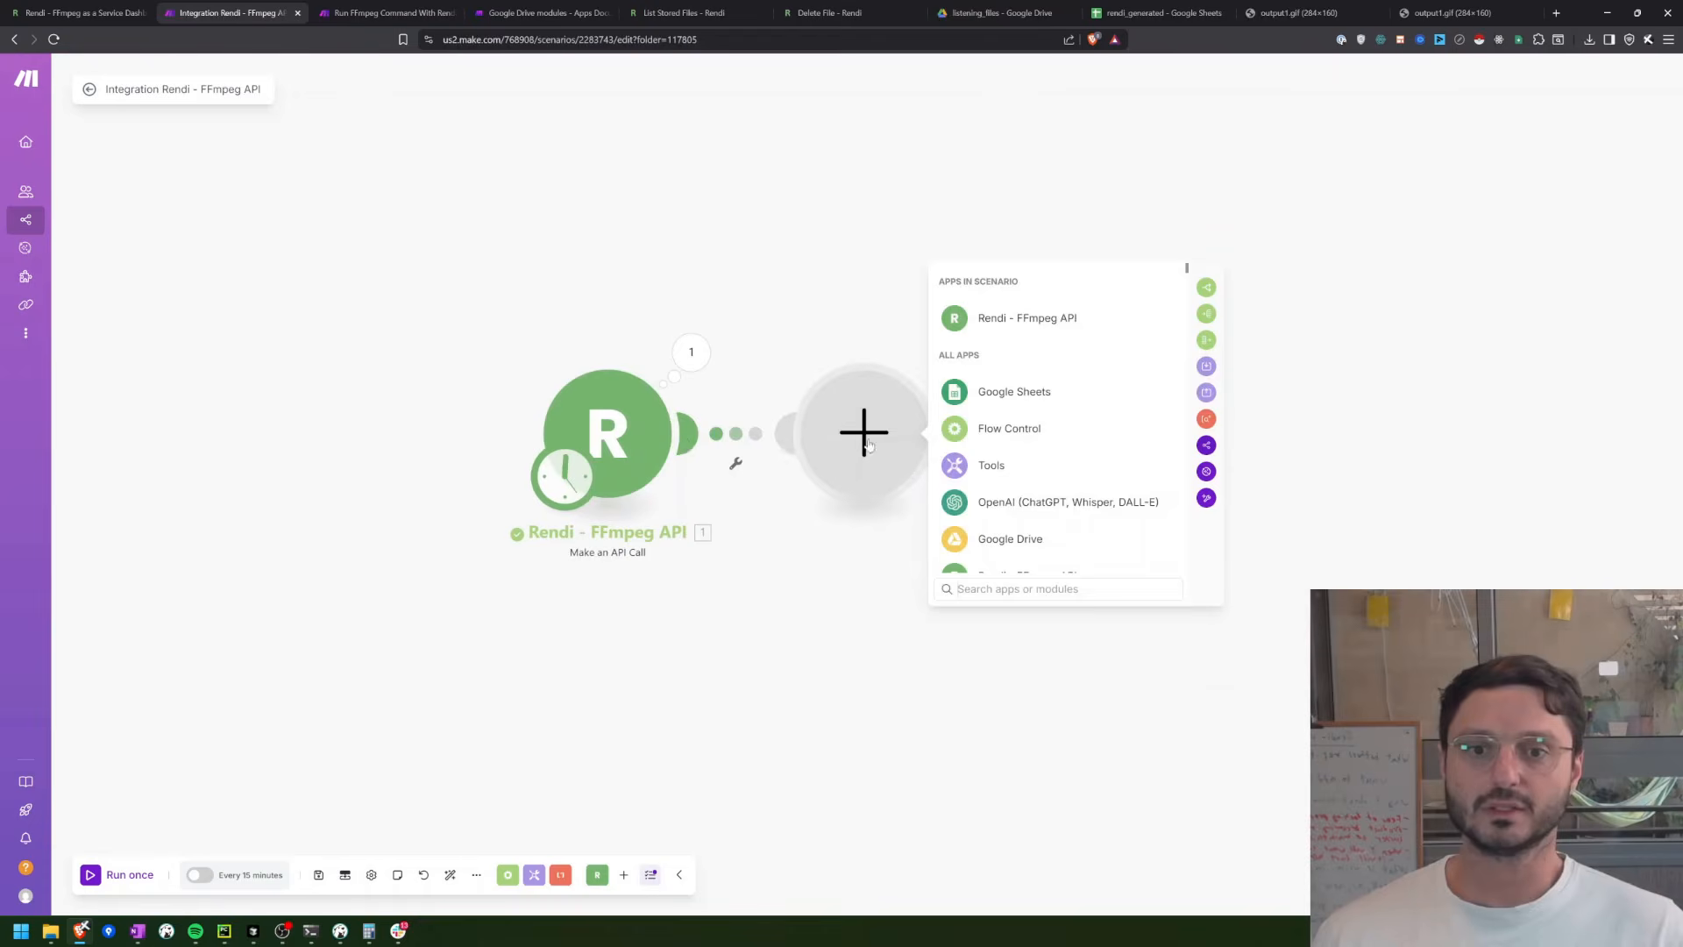
click(1009, 318)
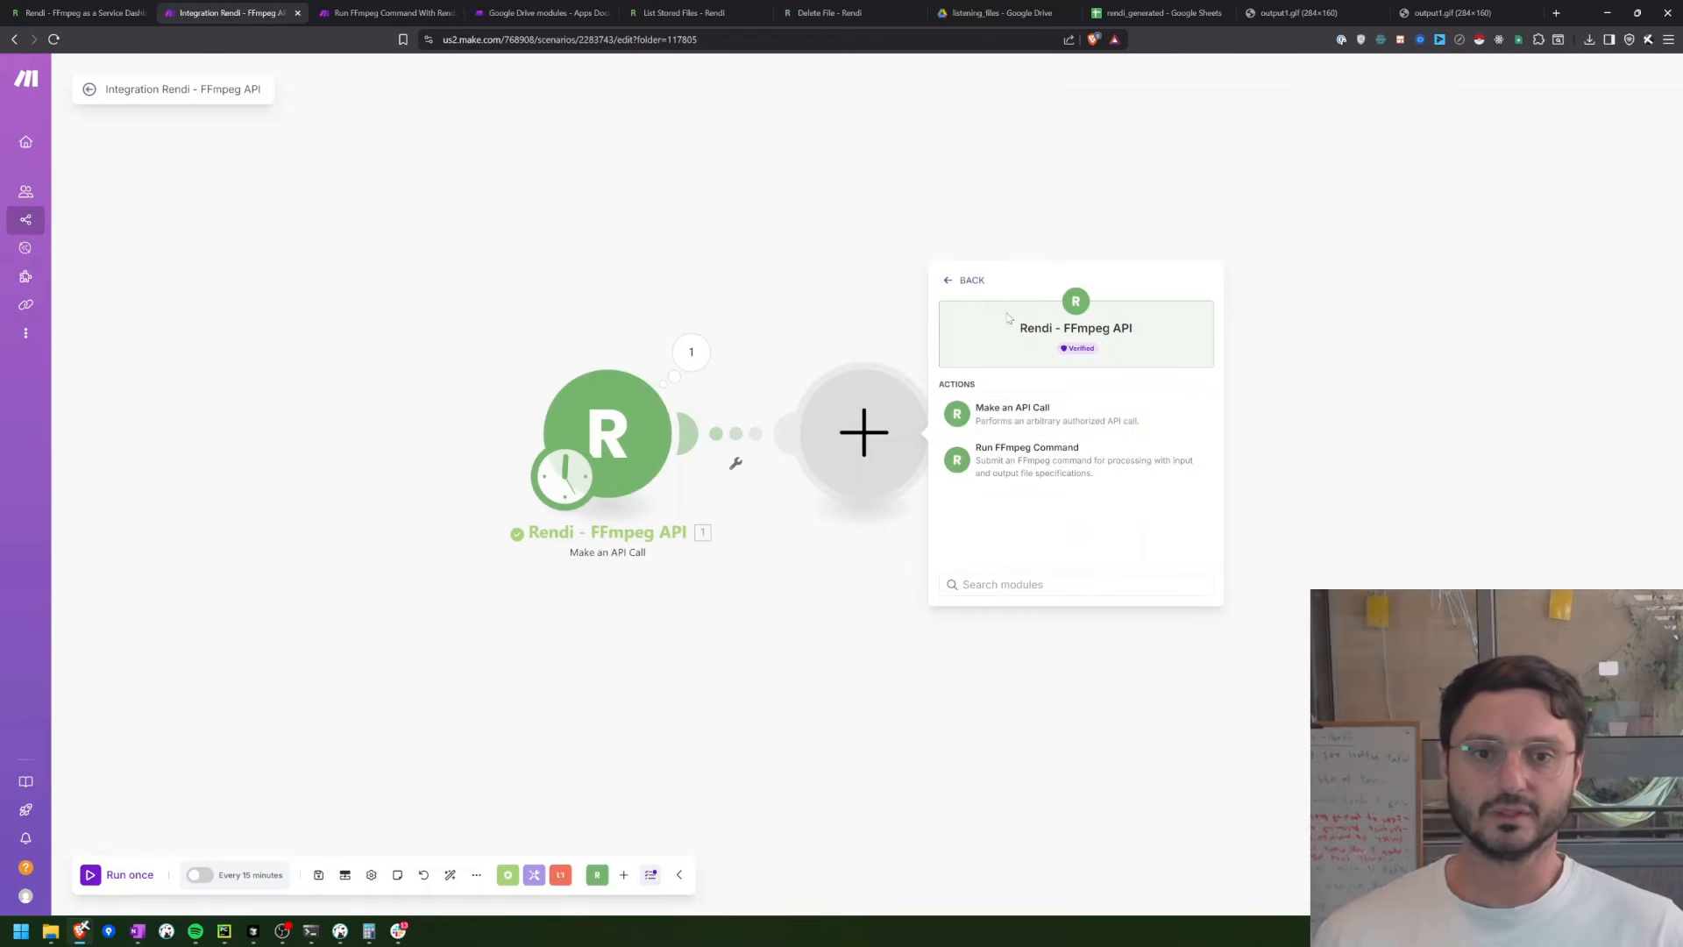
click(994, 416)
Step: Look up the Delete File endpoint in the Rendi API reference and return to the Make scenario
click(682, 13)
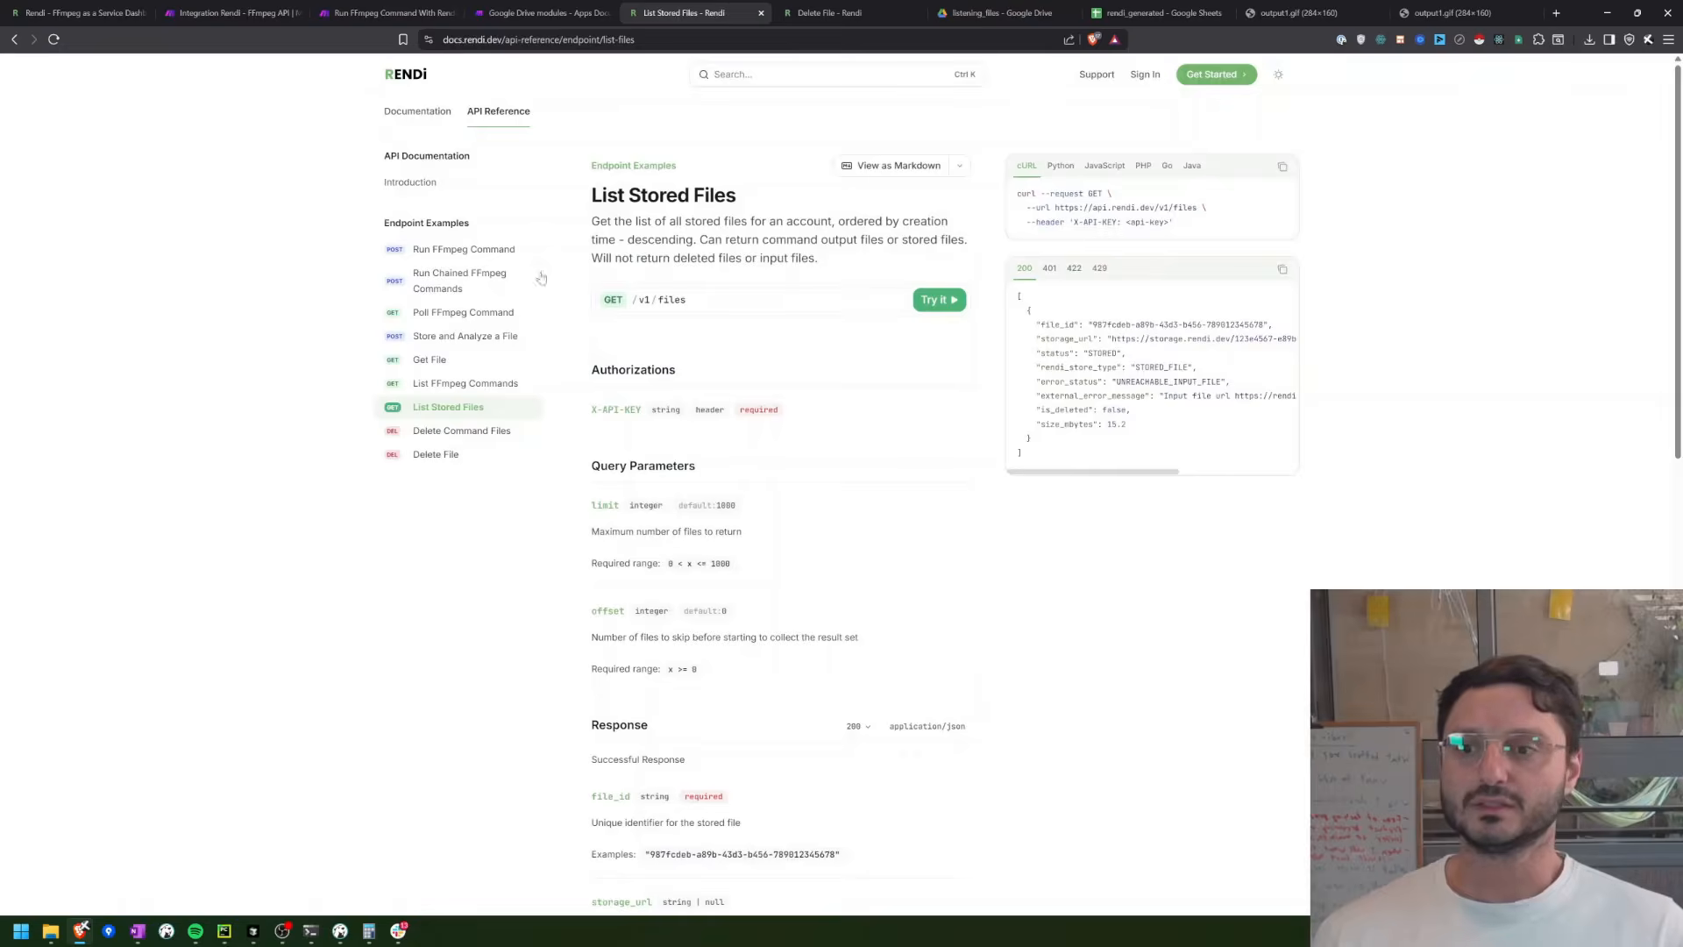
click(456, 454)
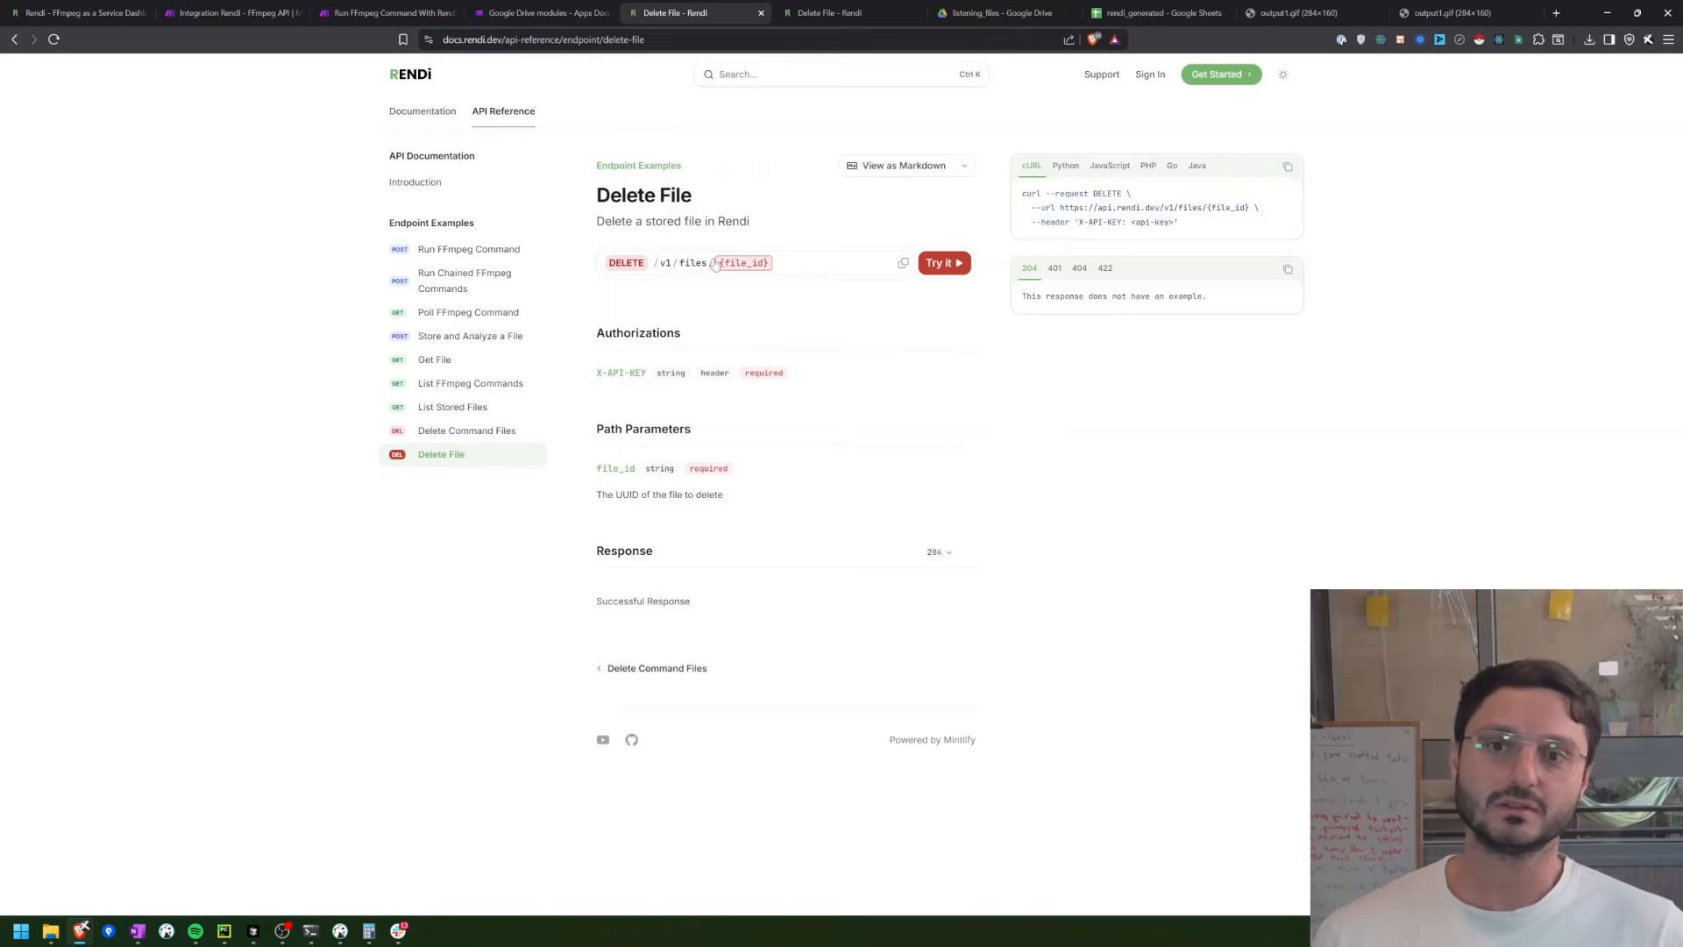
click(79, 13)
key(ctrl+Tab)
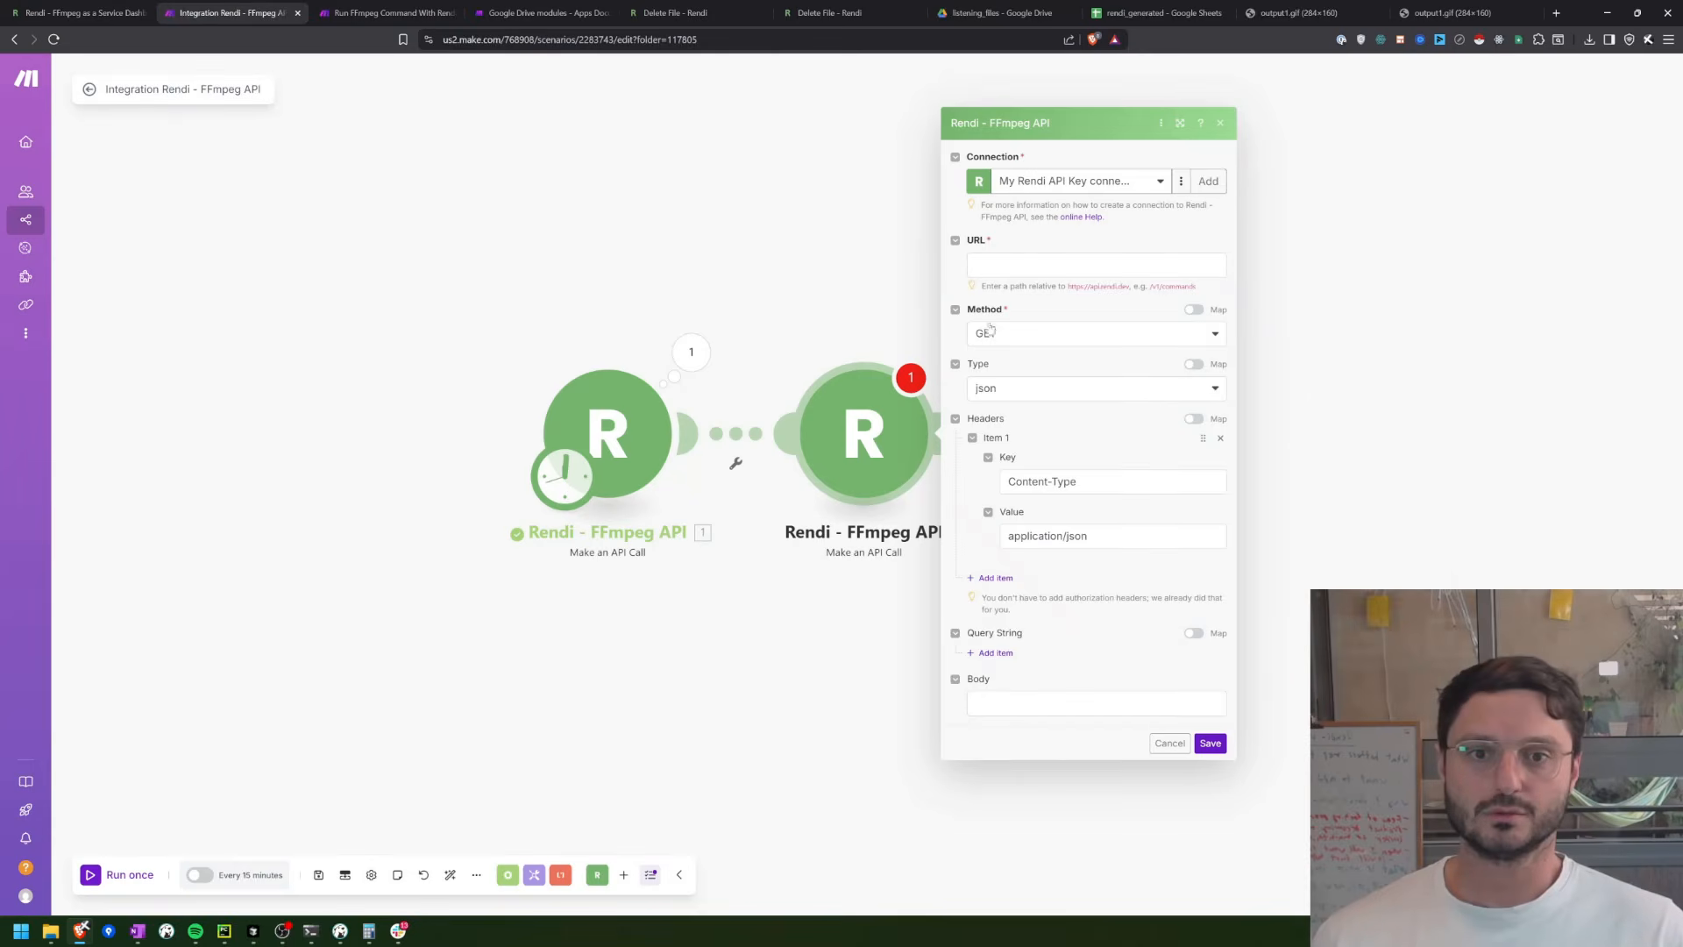
Step: Set the second module's method to DELETE and its URL to /v1/files/ followed by the mapped file_id of Body item 1
click(1015, 341)
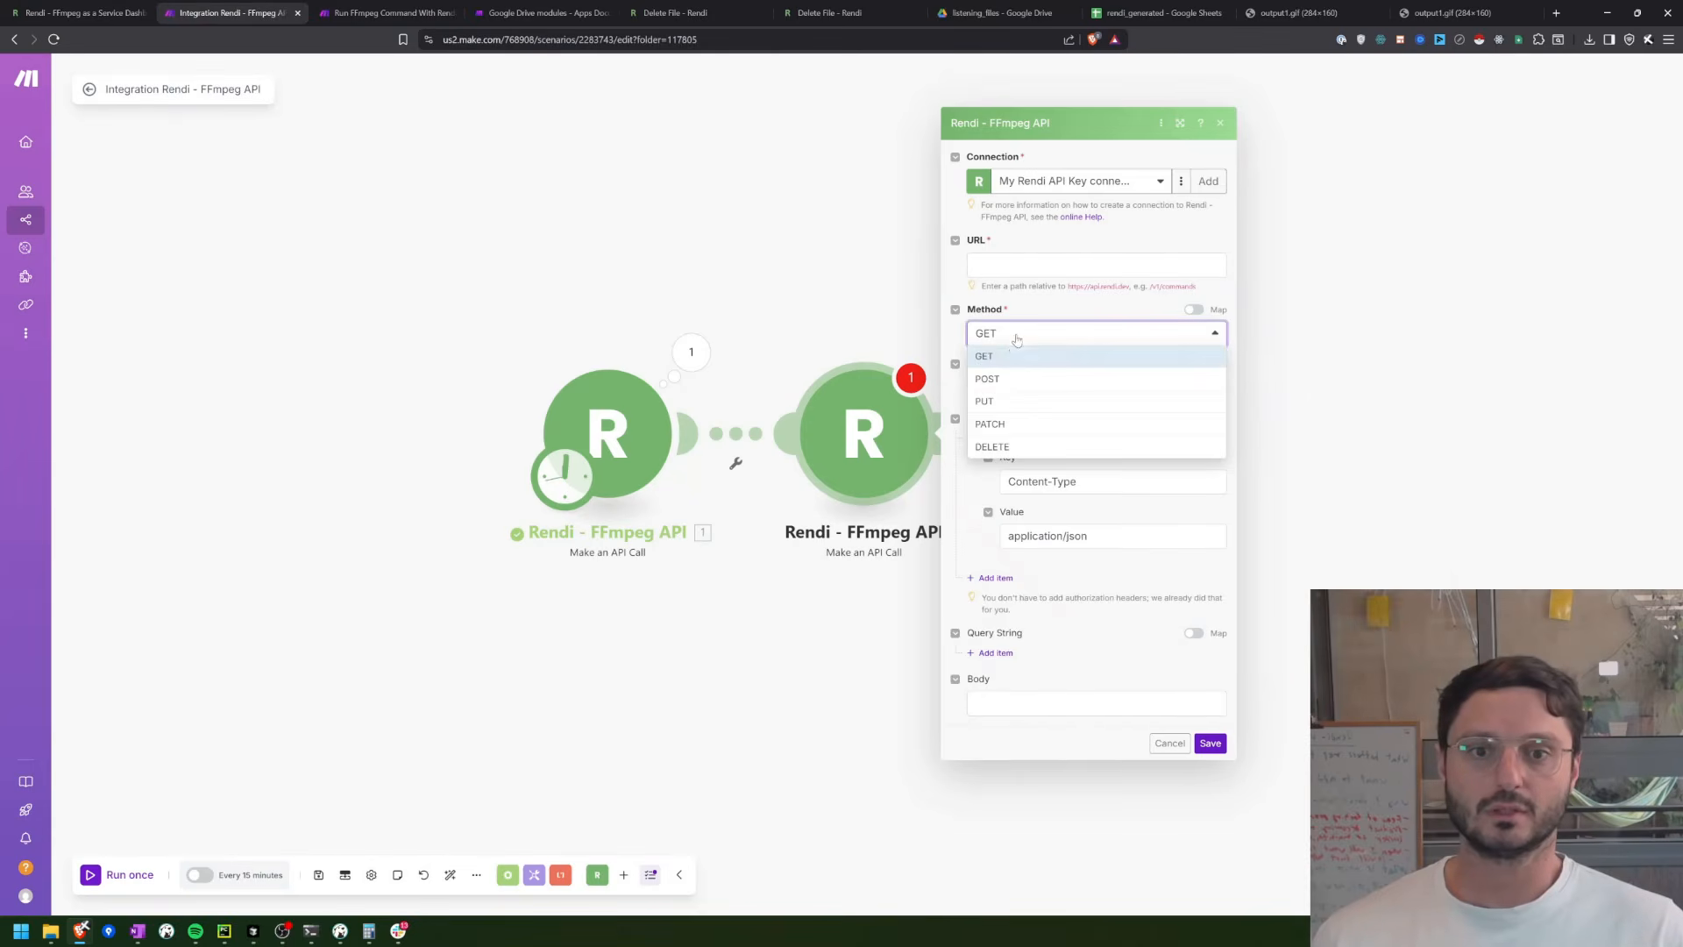
click(1010, 447)
click(1002, 267)
text(/v1)
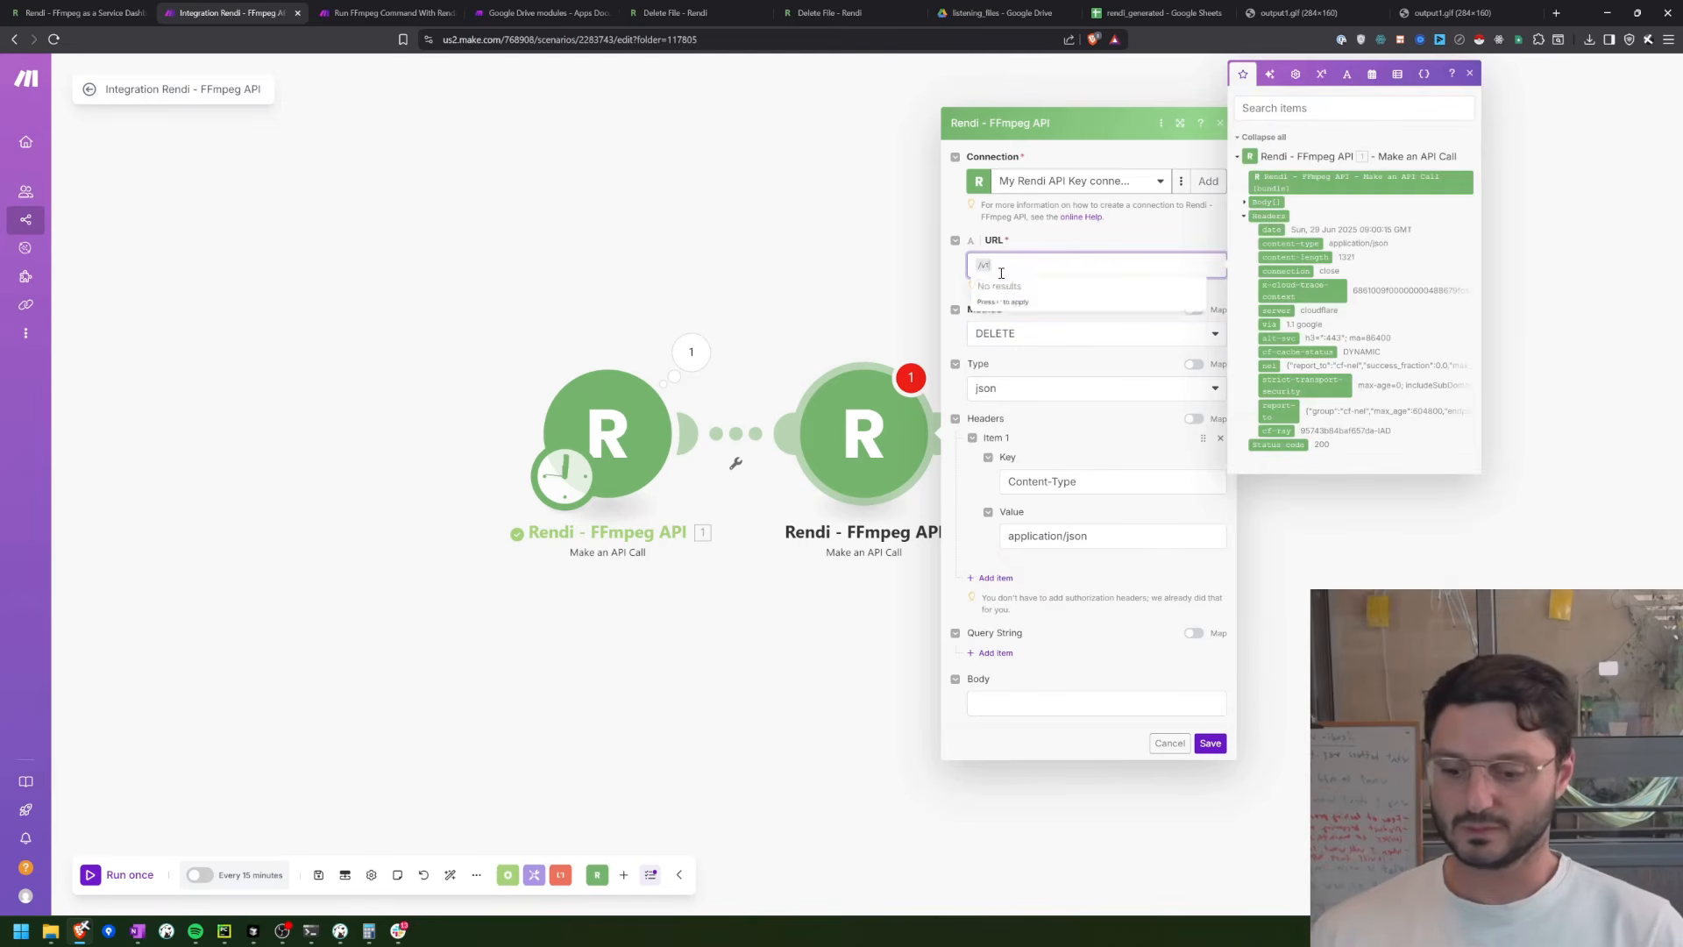
text(/files)
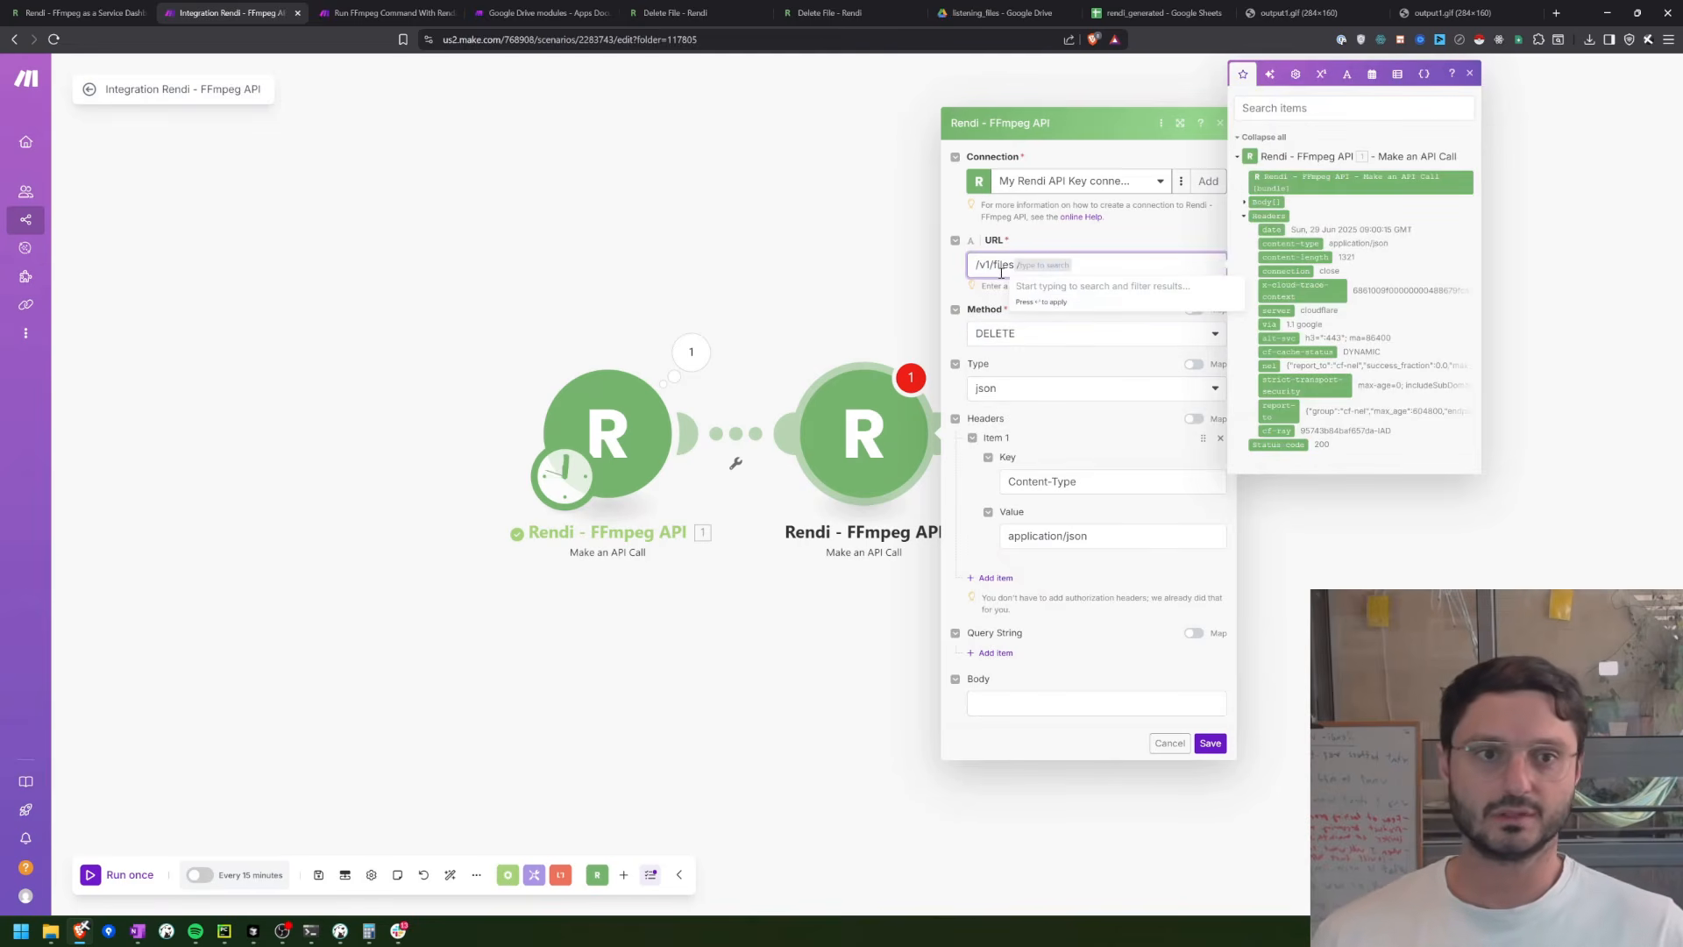
click(1244, 203)
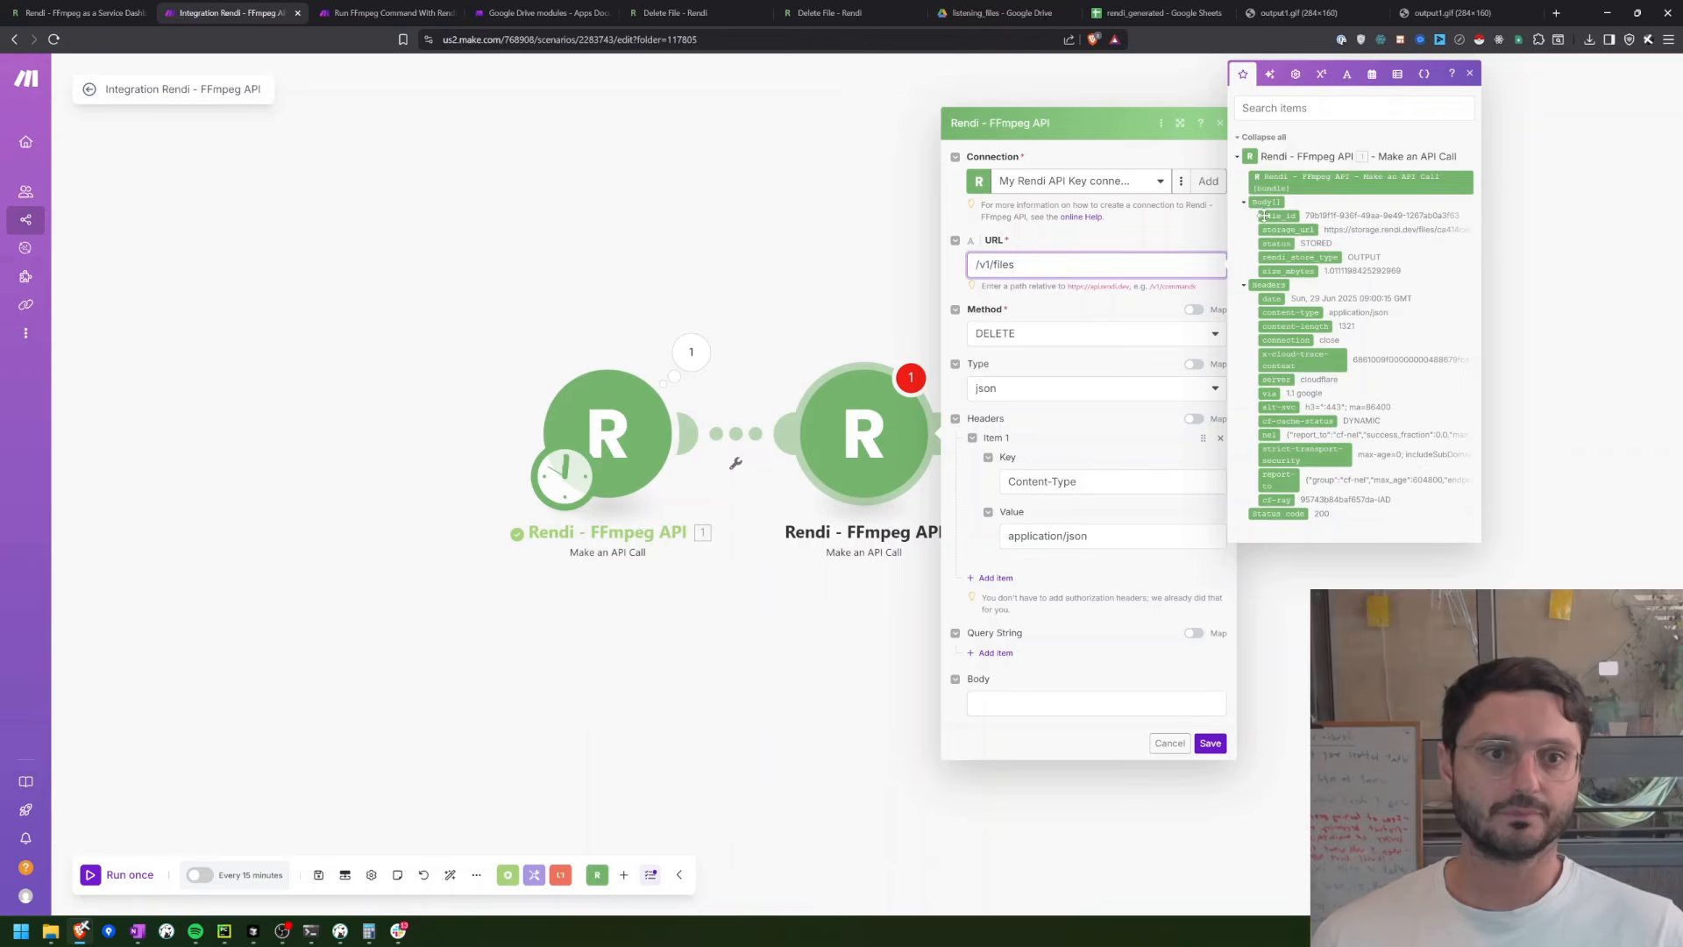
drag(1265, 215, 1166, 265)
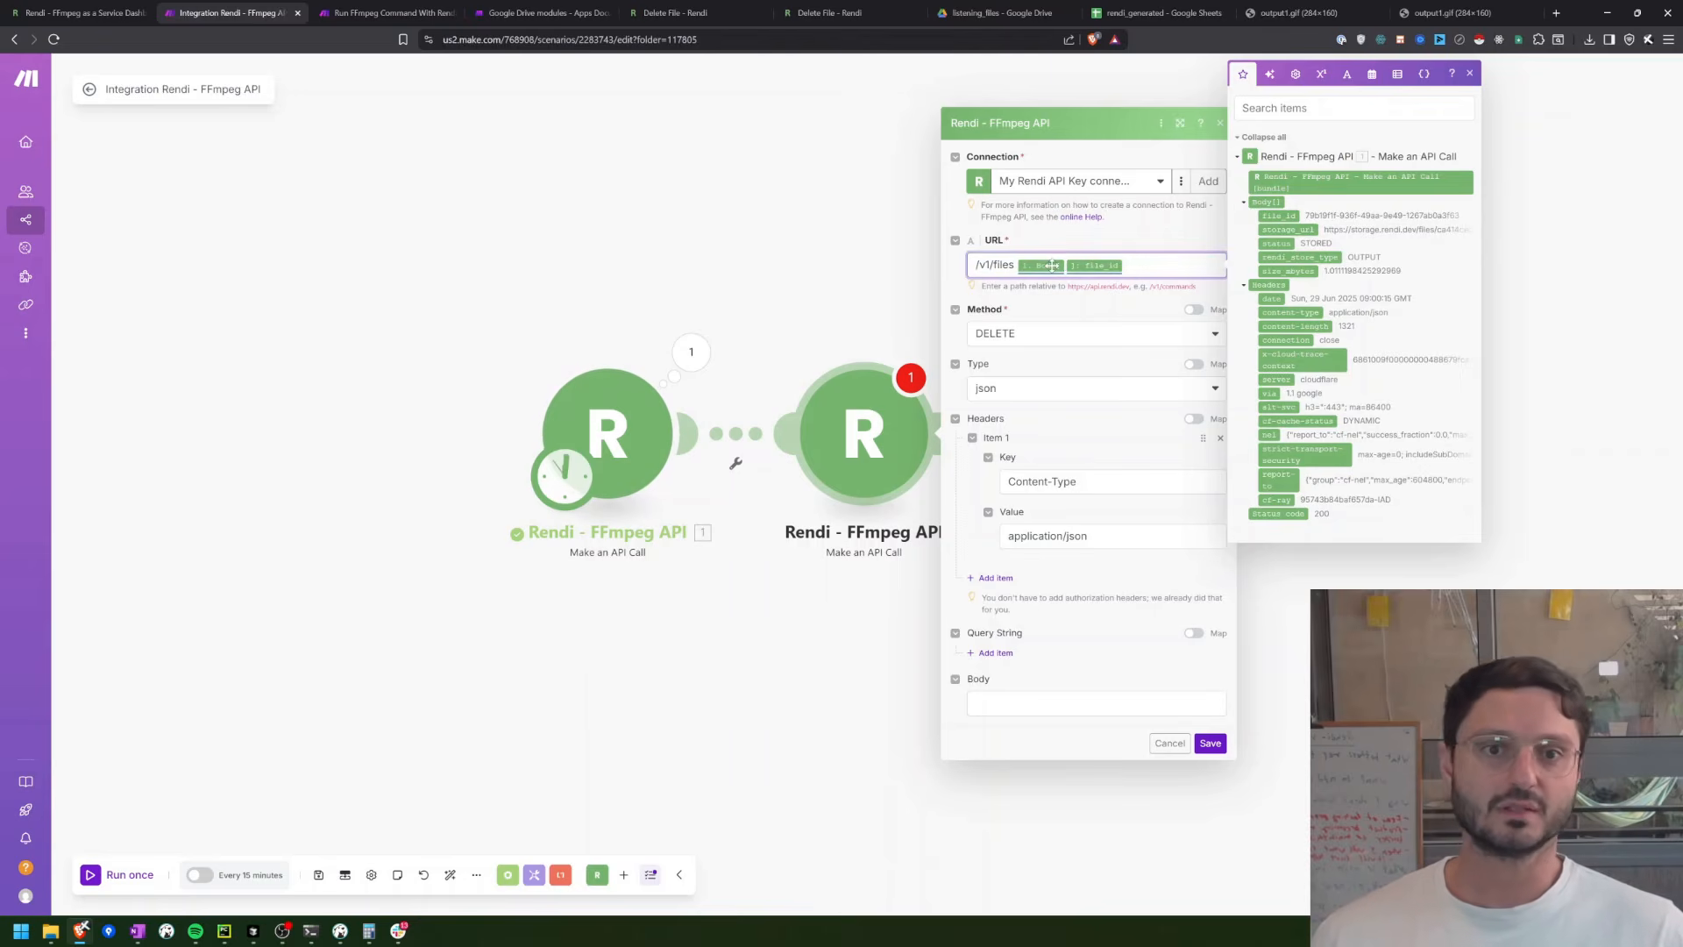
text(1)
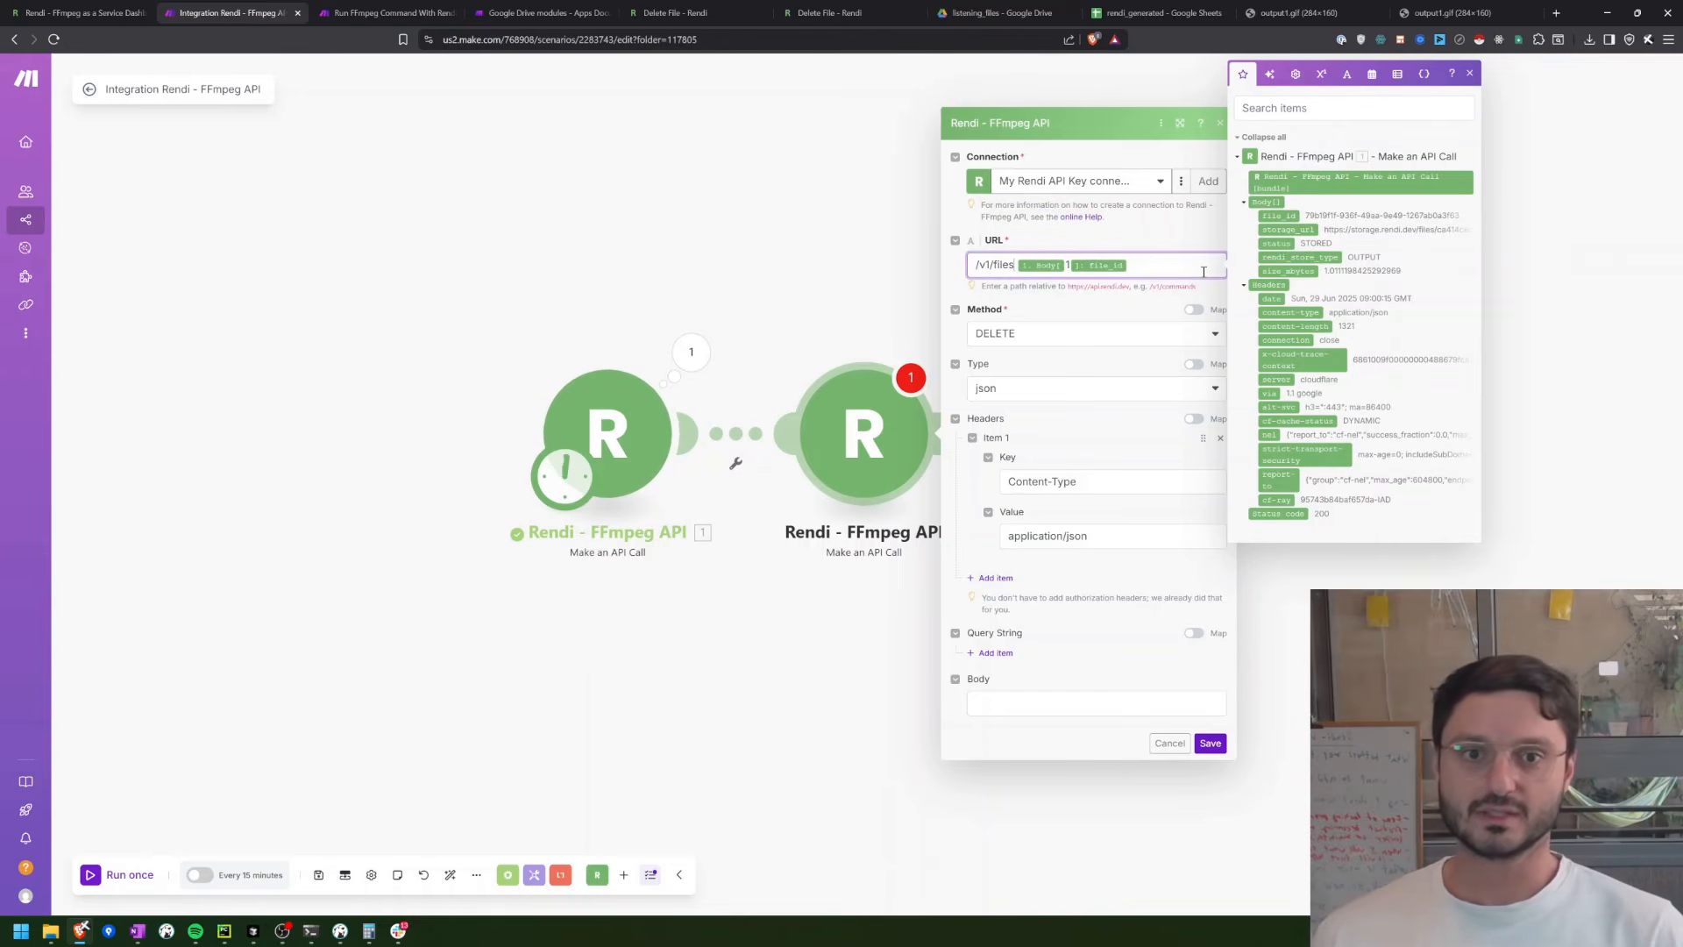
text(/)
key(Escape)
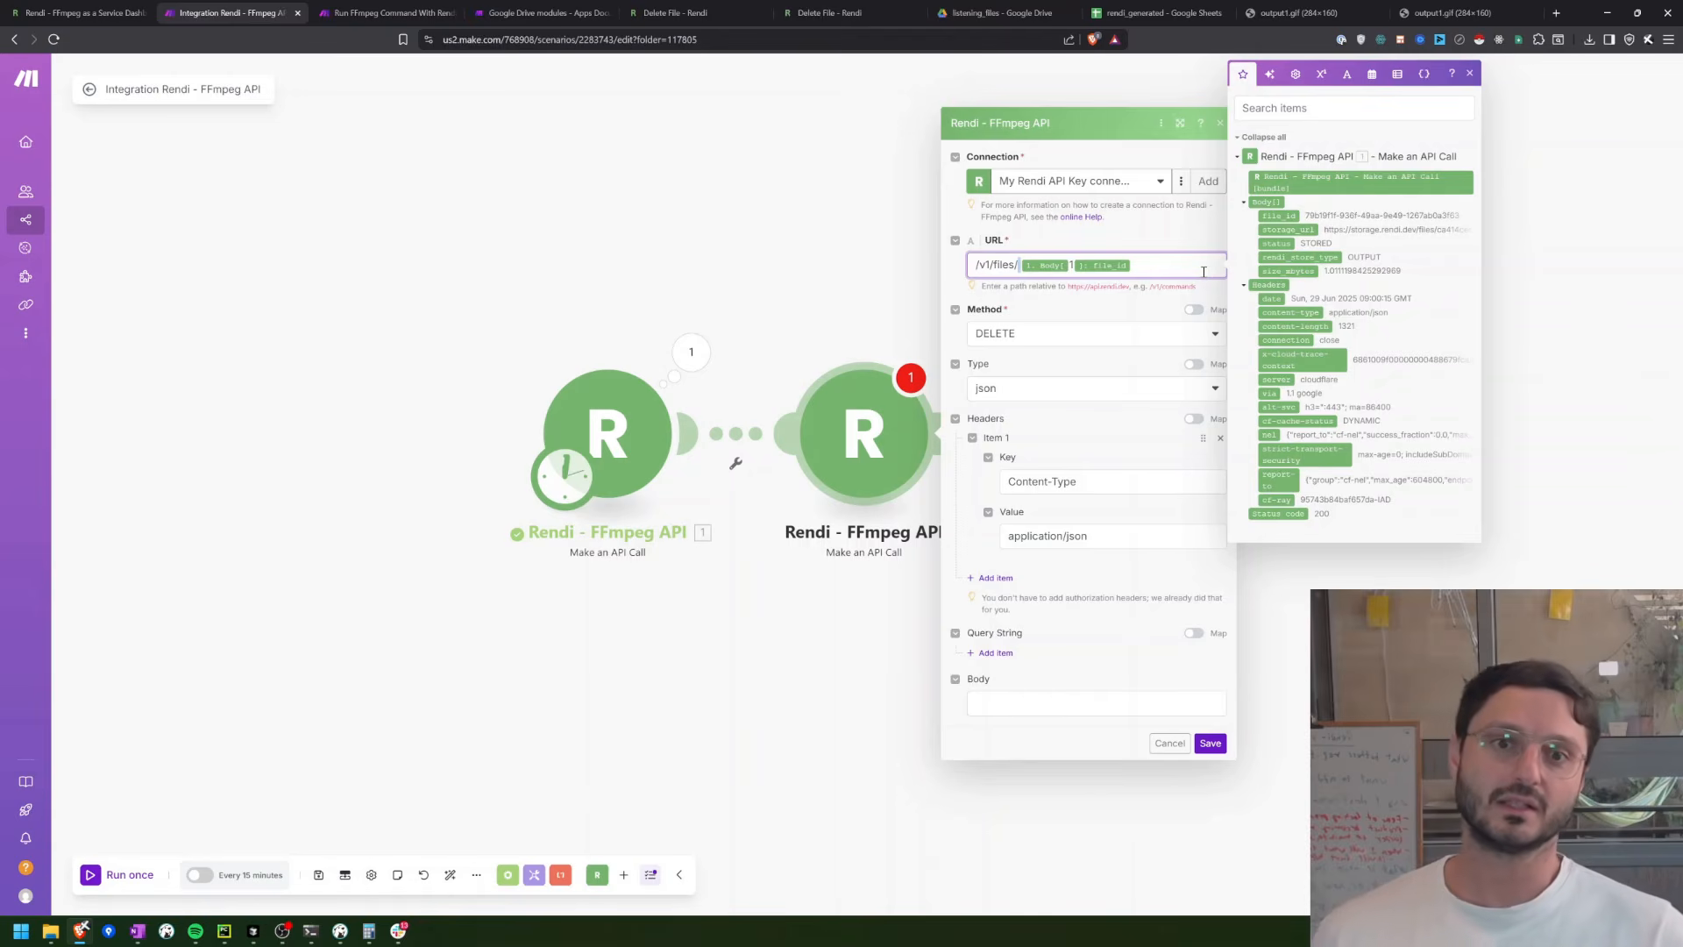
key(BackSpace)
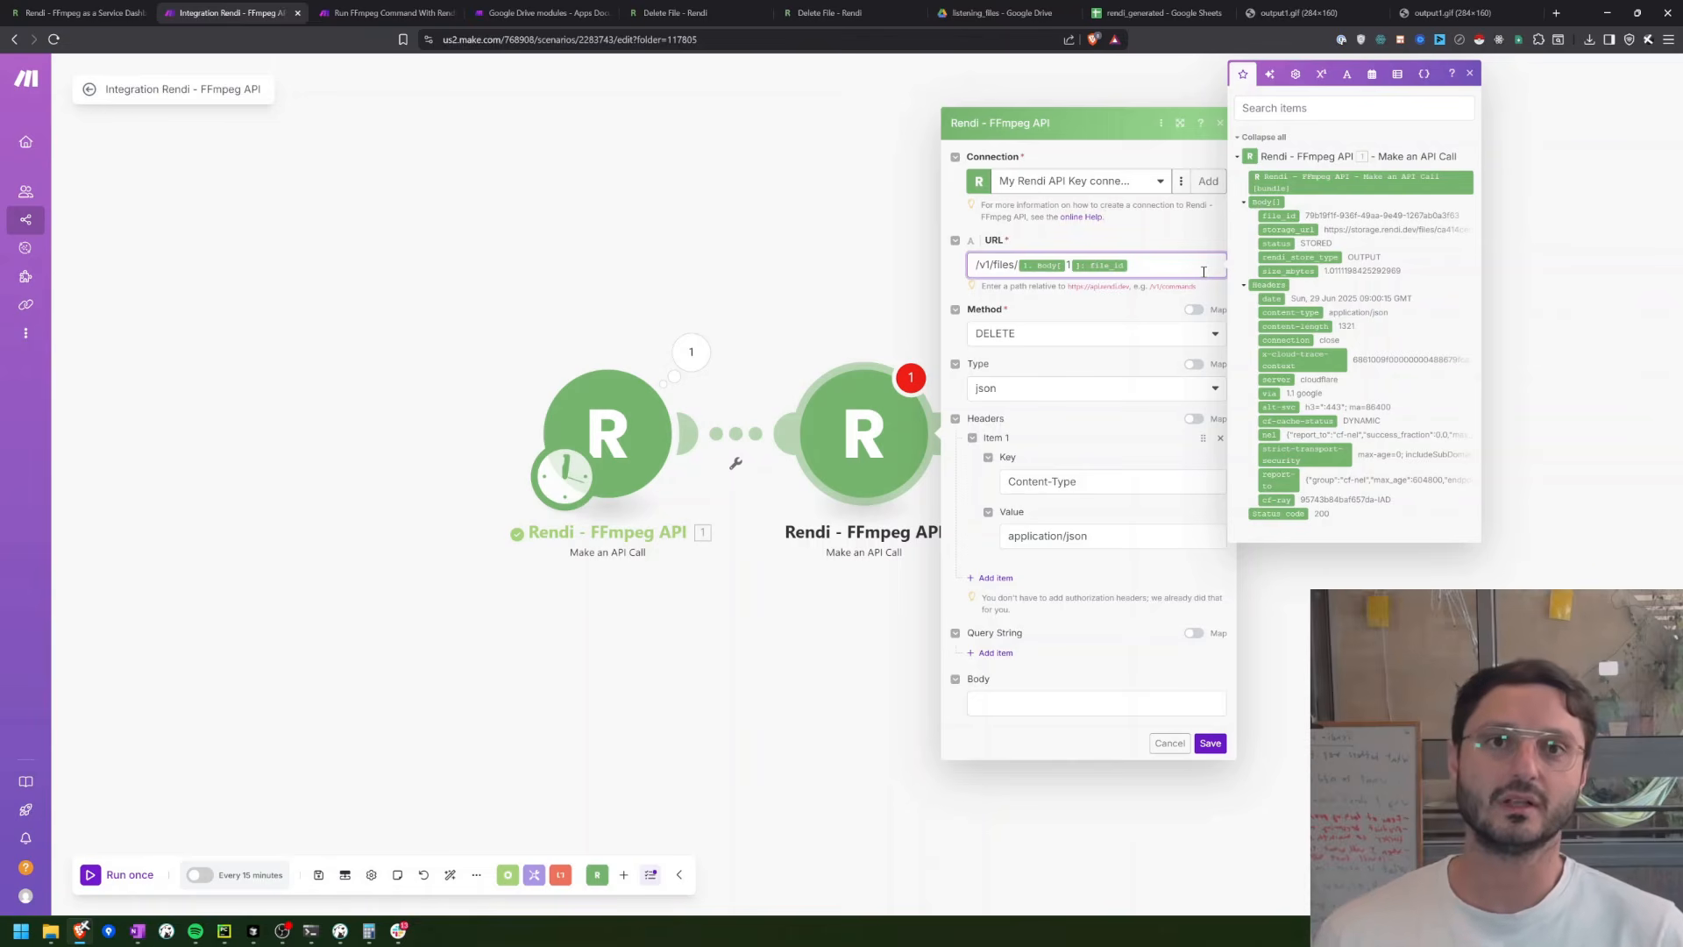
Step: Clear the DELETE call's Type, remove its Content-Type header item and save the module
click(1080, 391)
click(1019, 413)
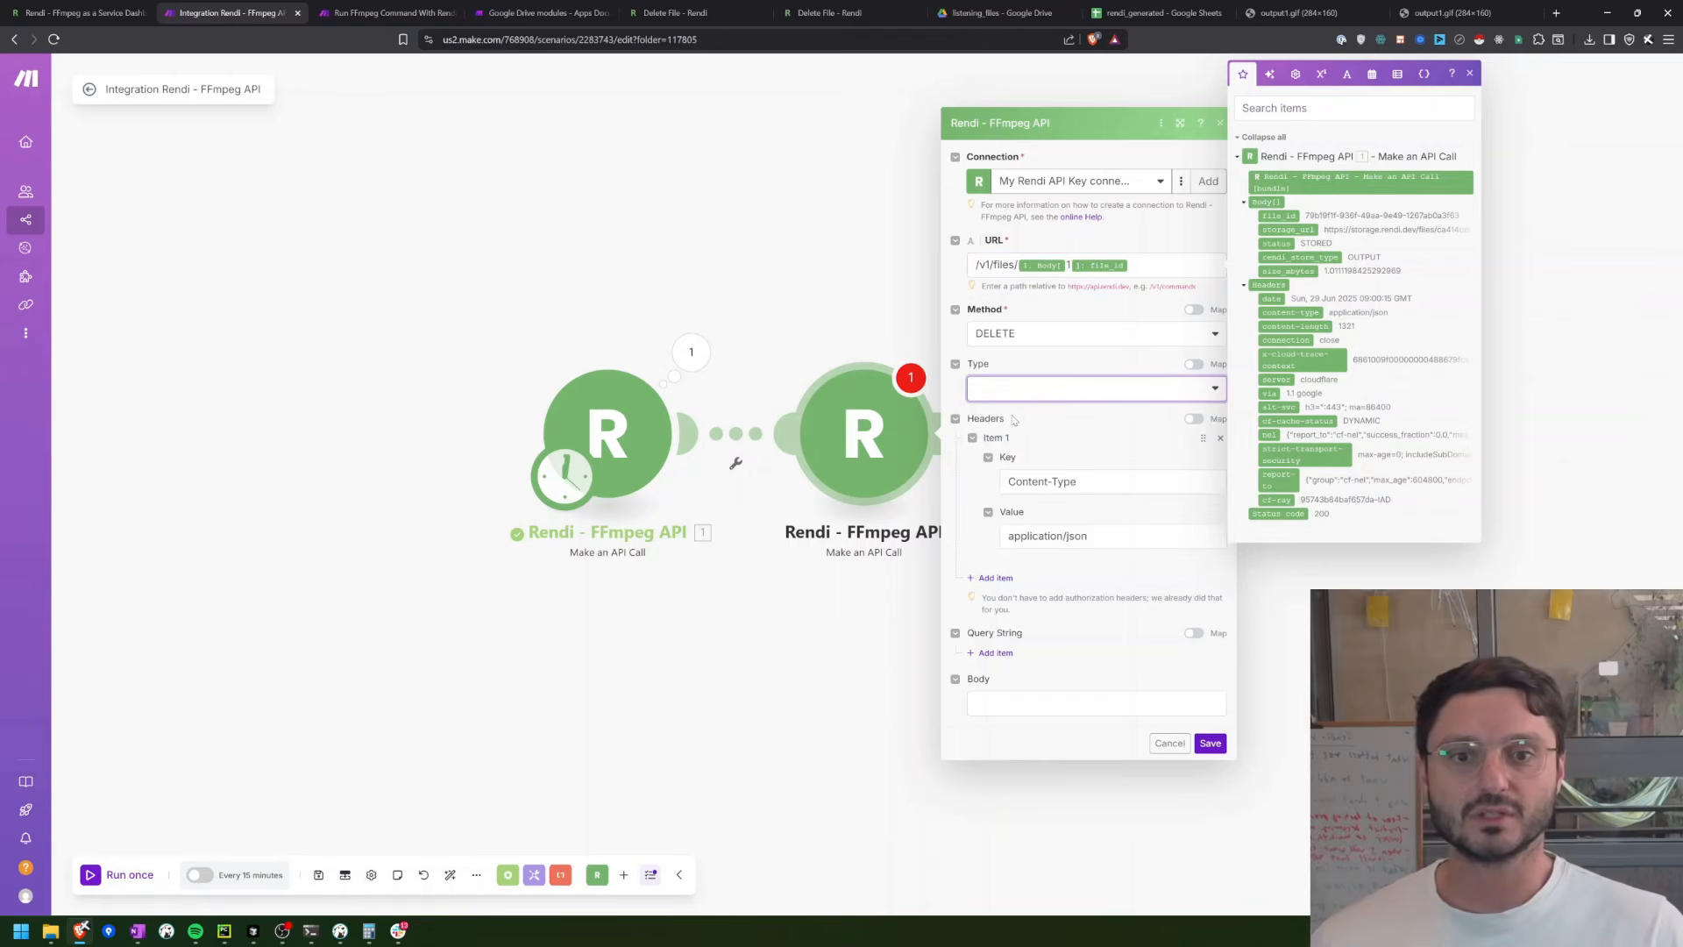
click(1150, 458)
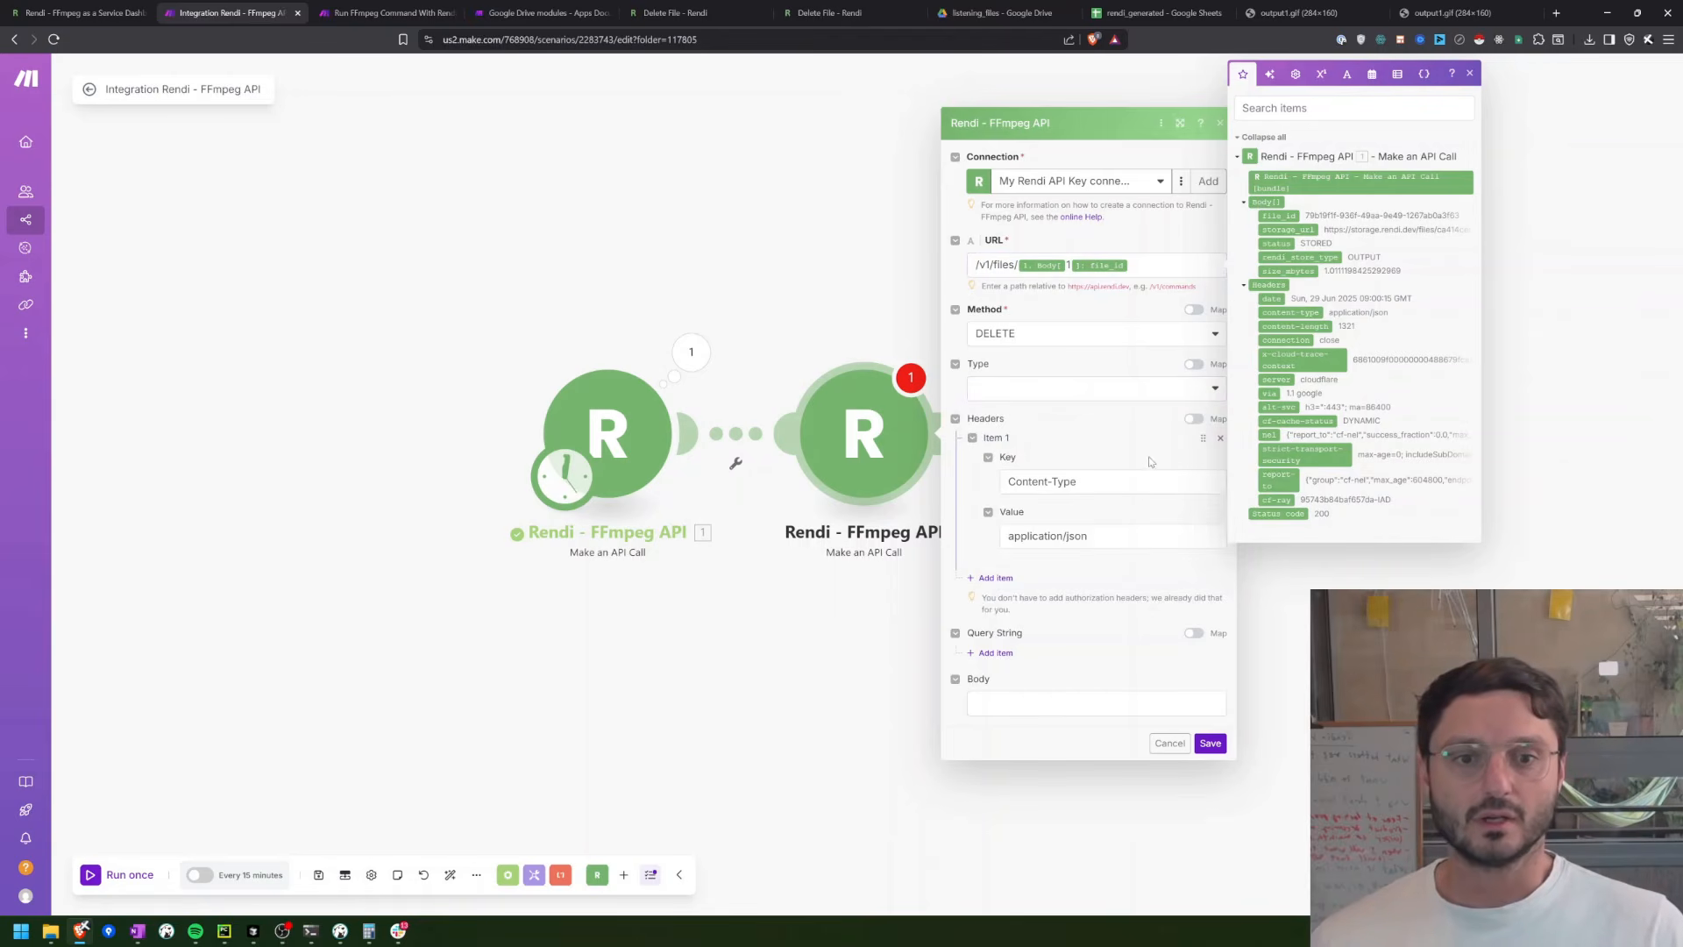
click(1471, 75)
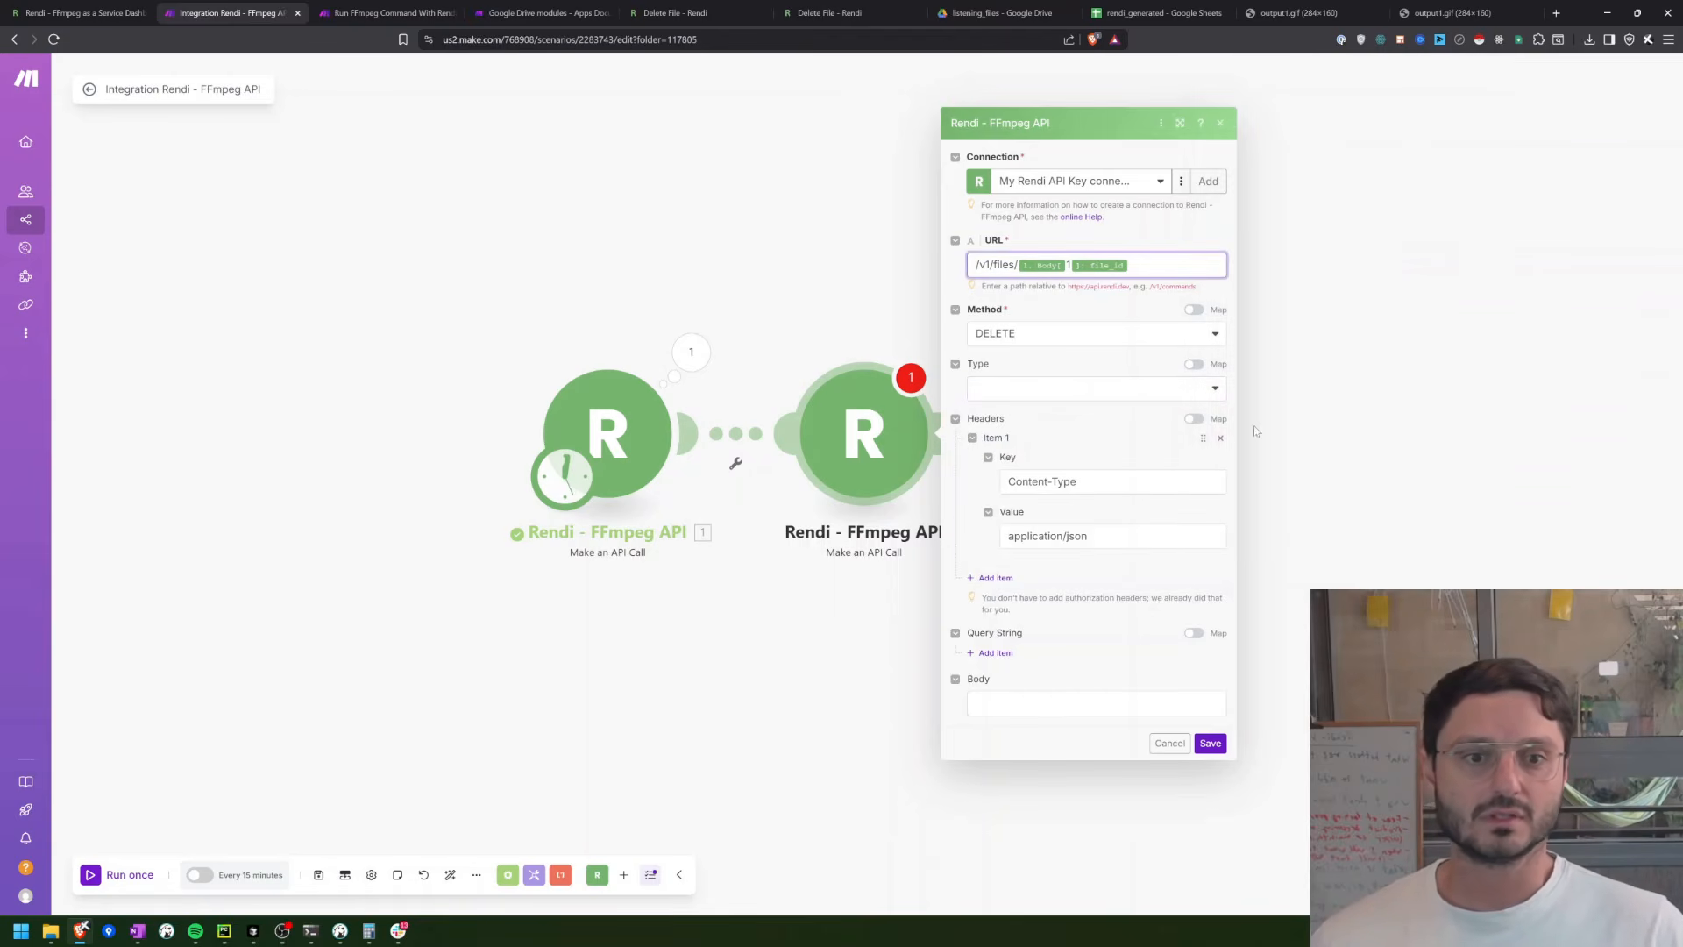
click(1225, 443)
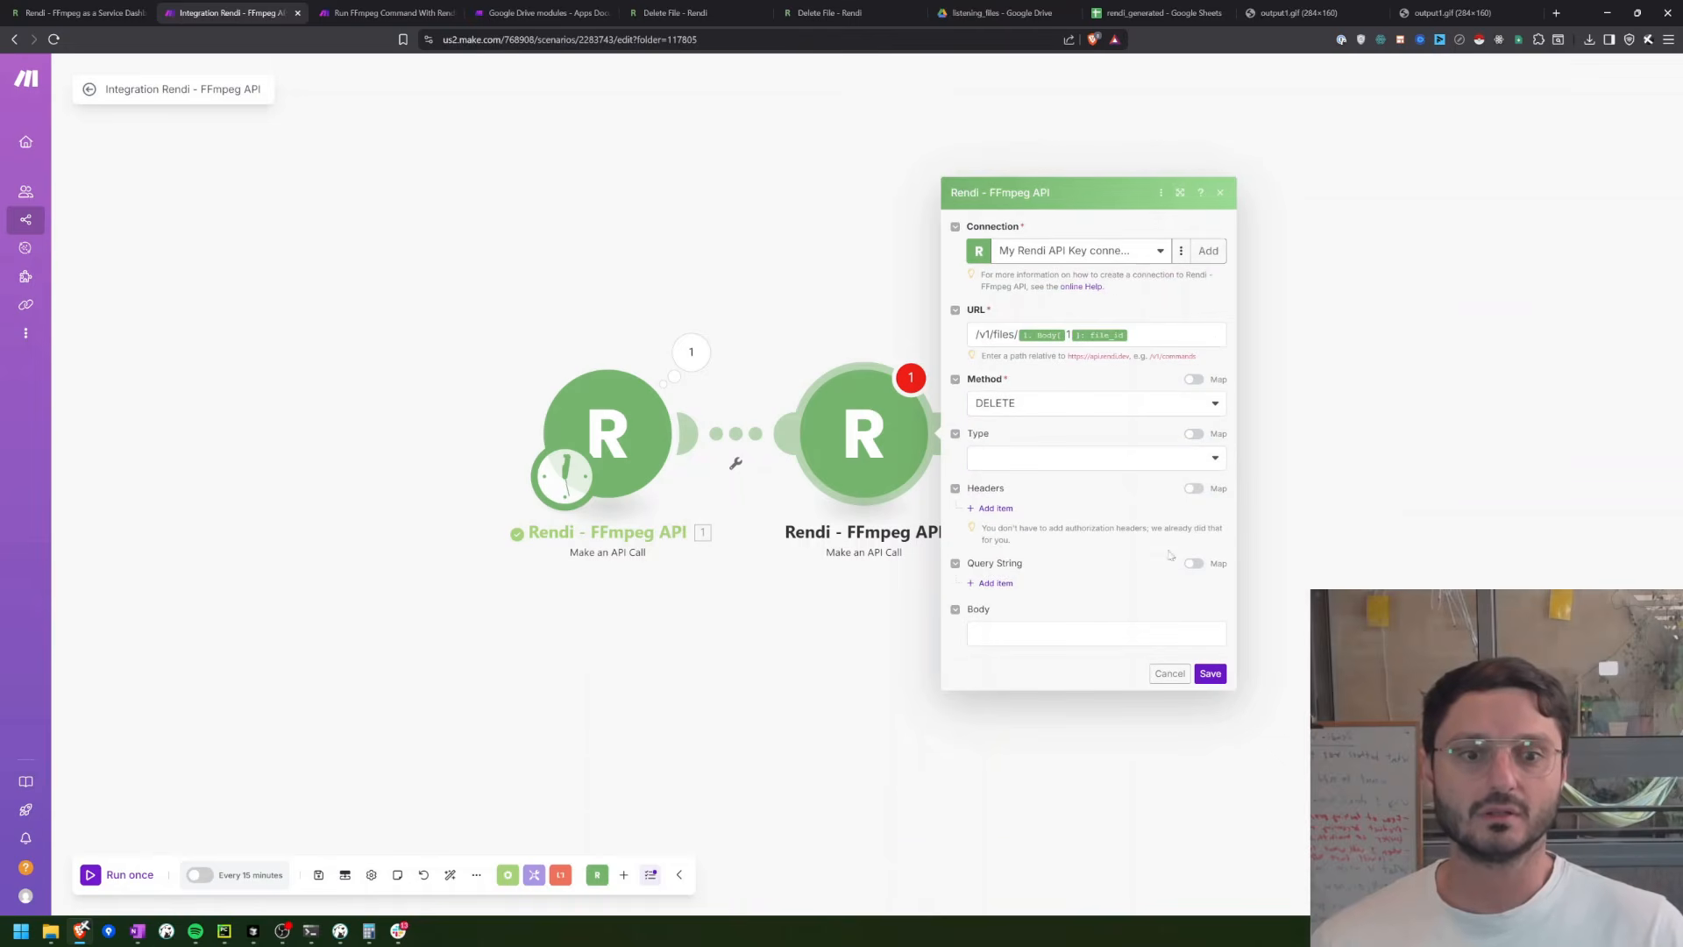
click(1222, 677)
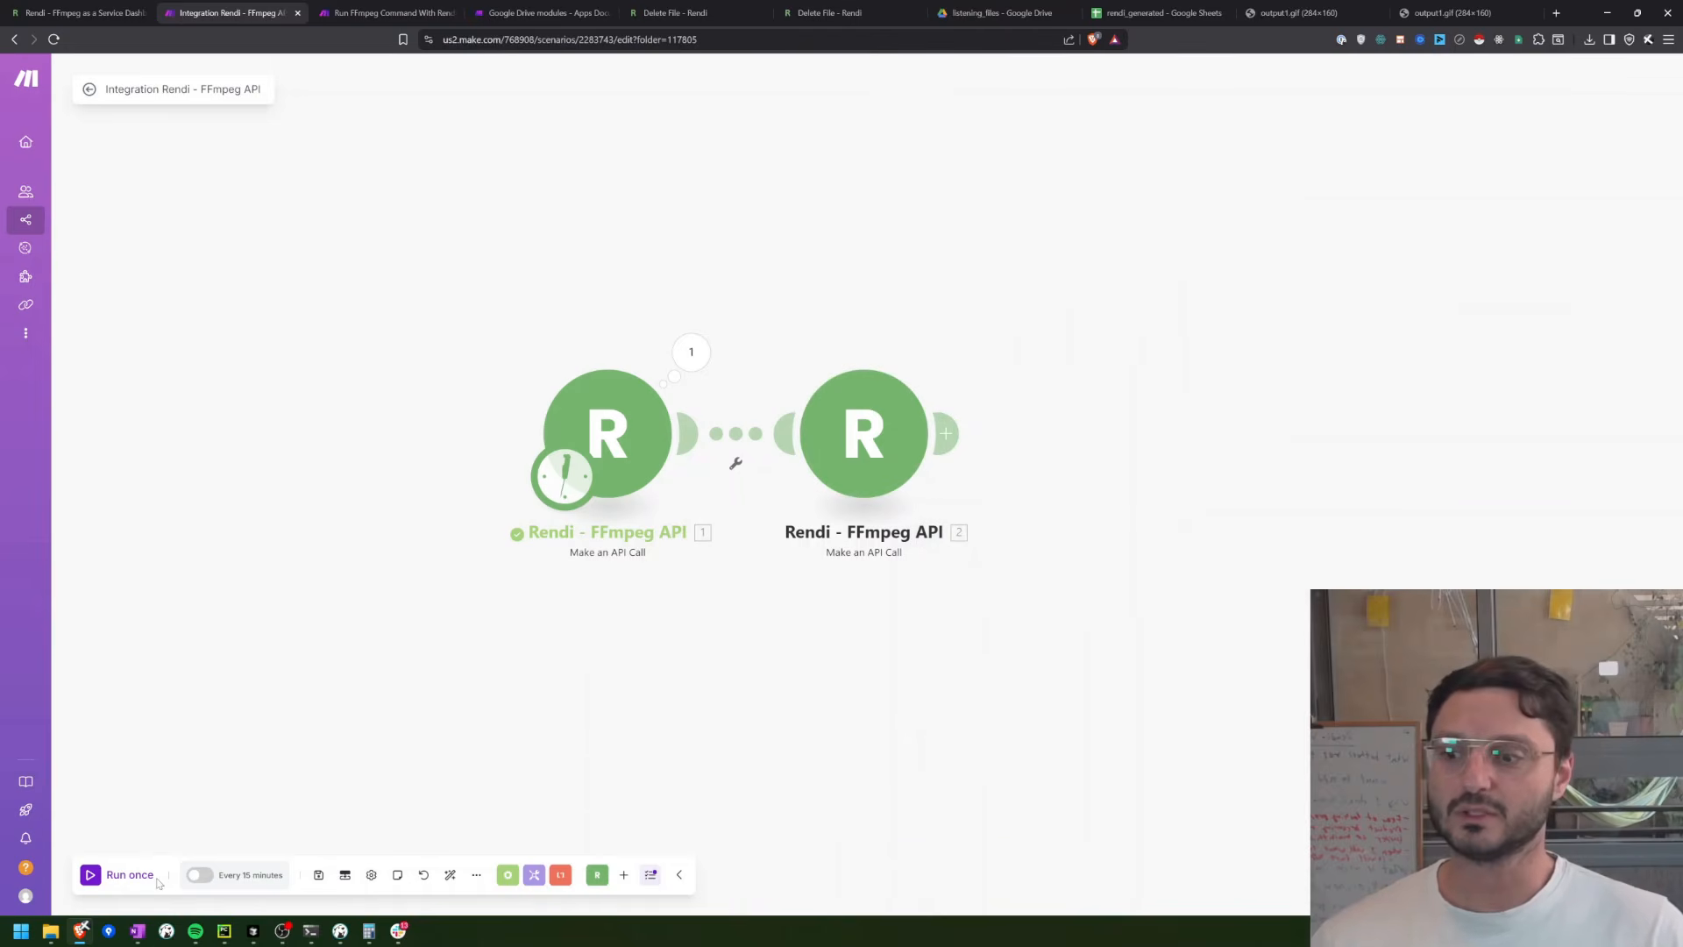
Step: Examine the file_id of the first stored file in the first module's run output
click(693, 350)
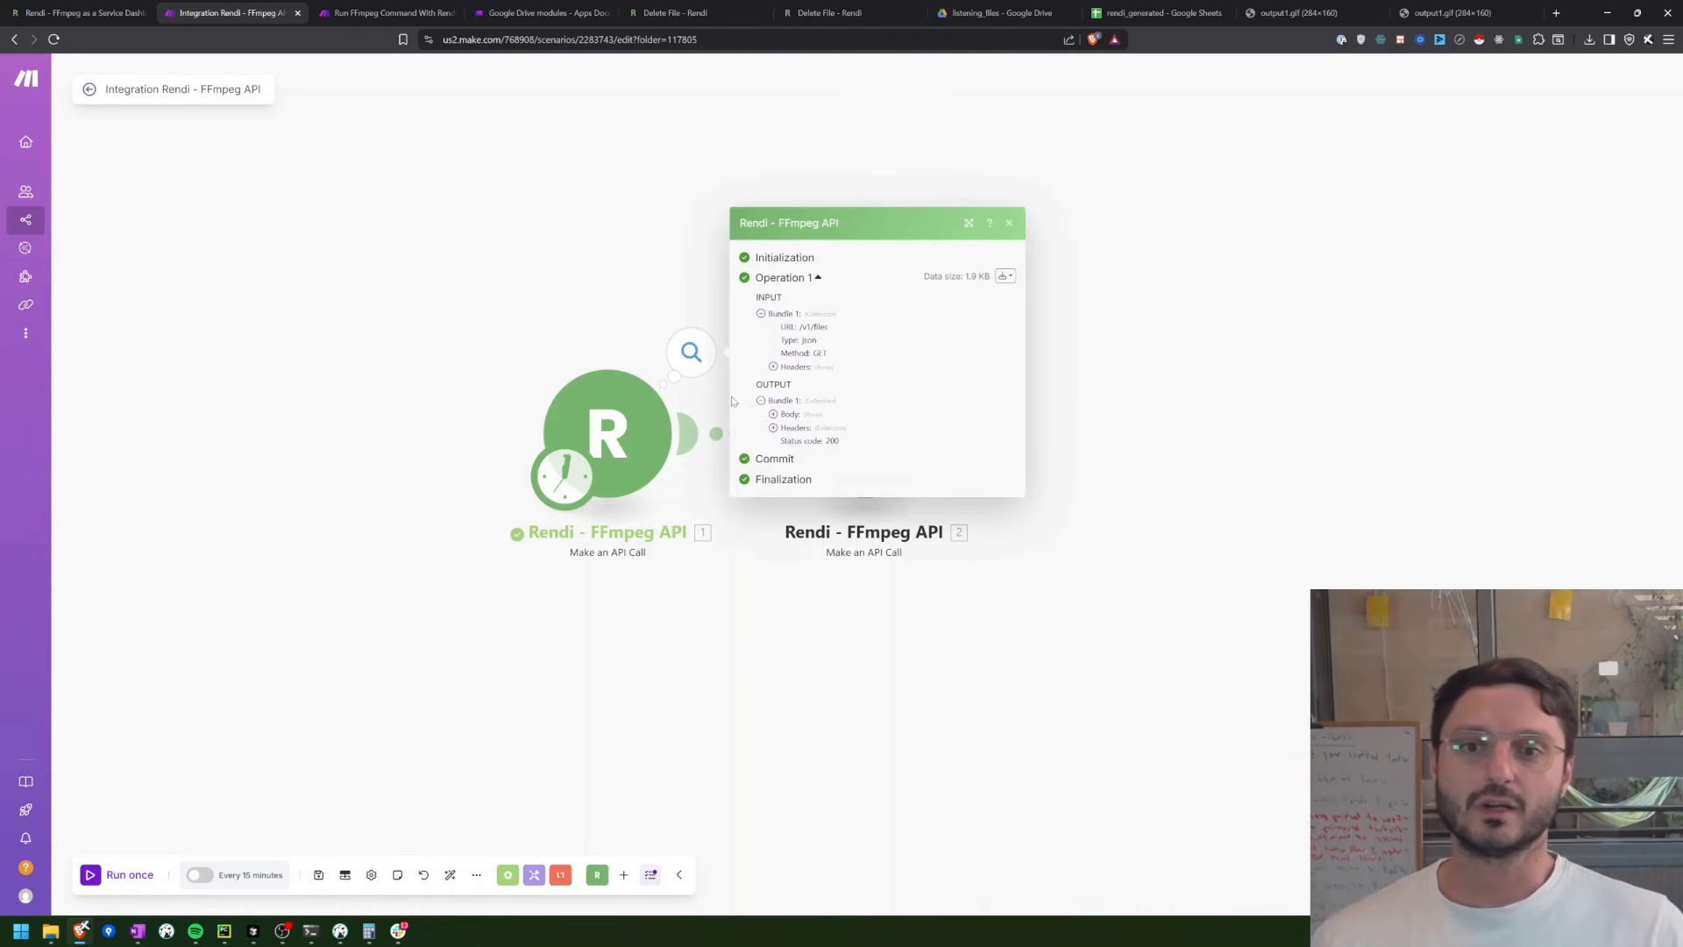
click(773, 414)
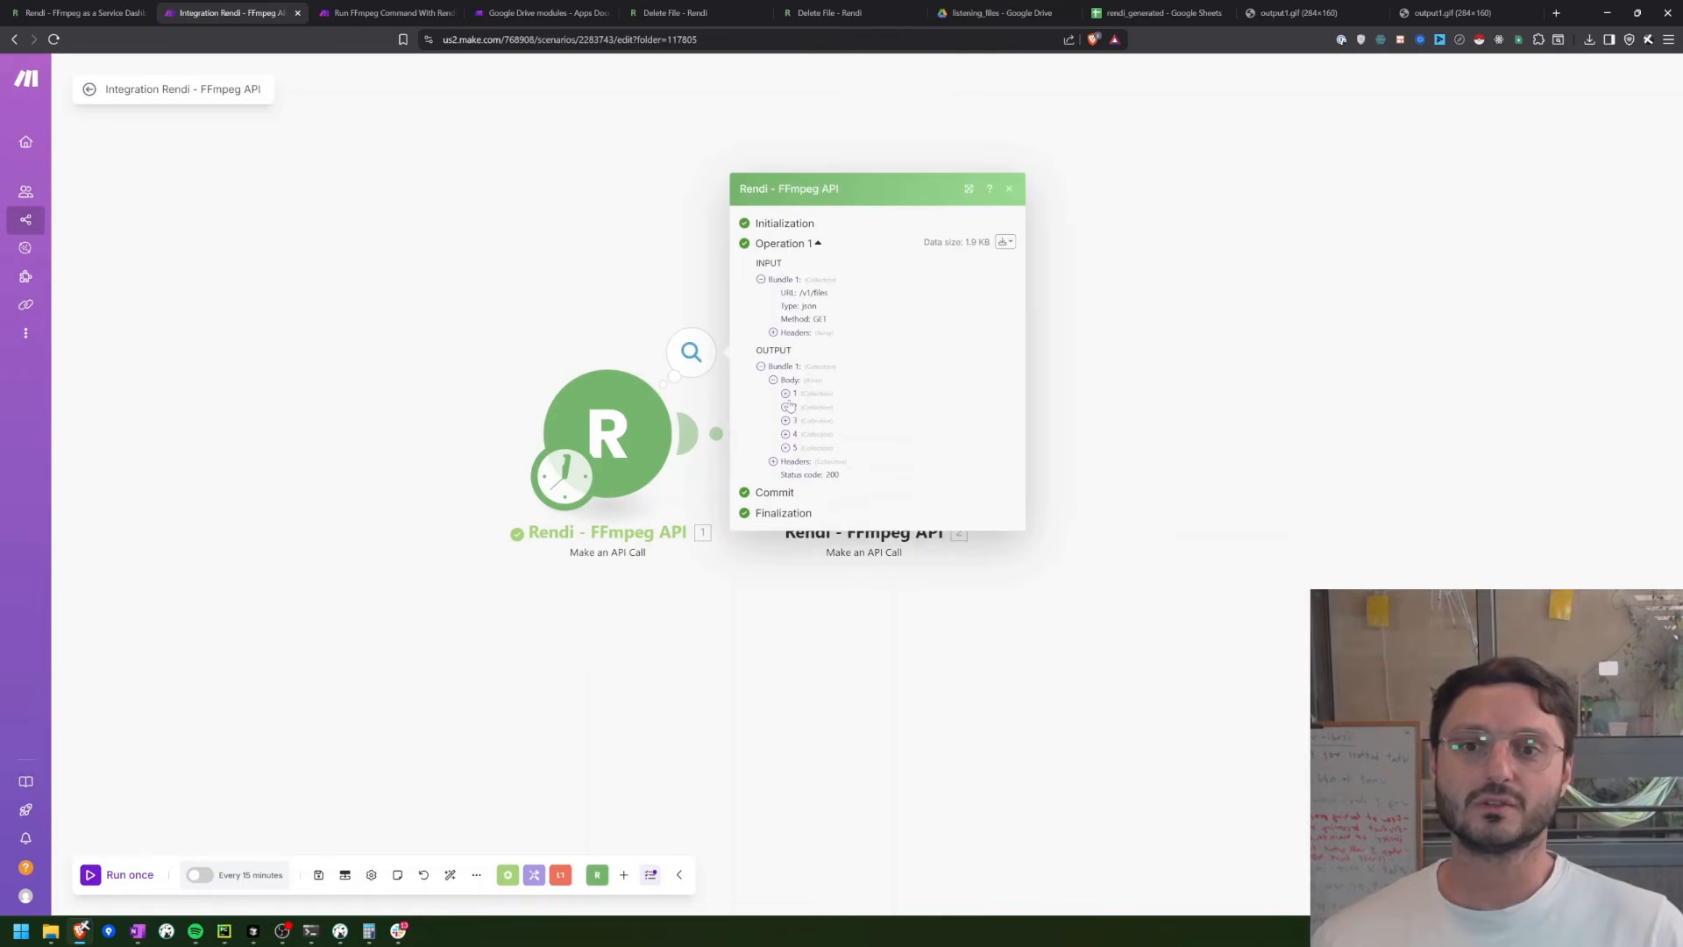
click(787, 394)
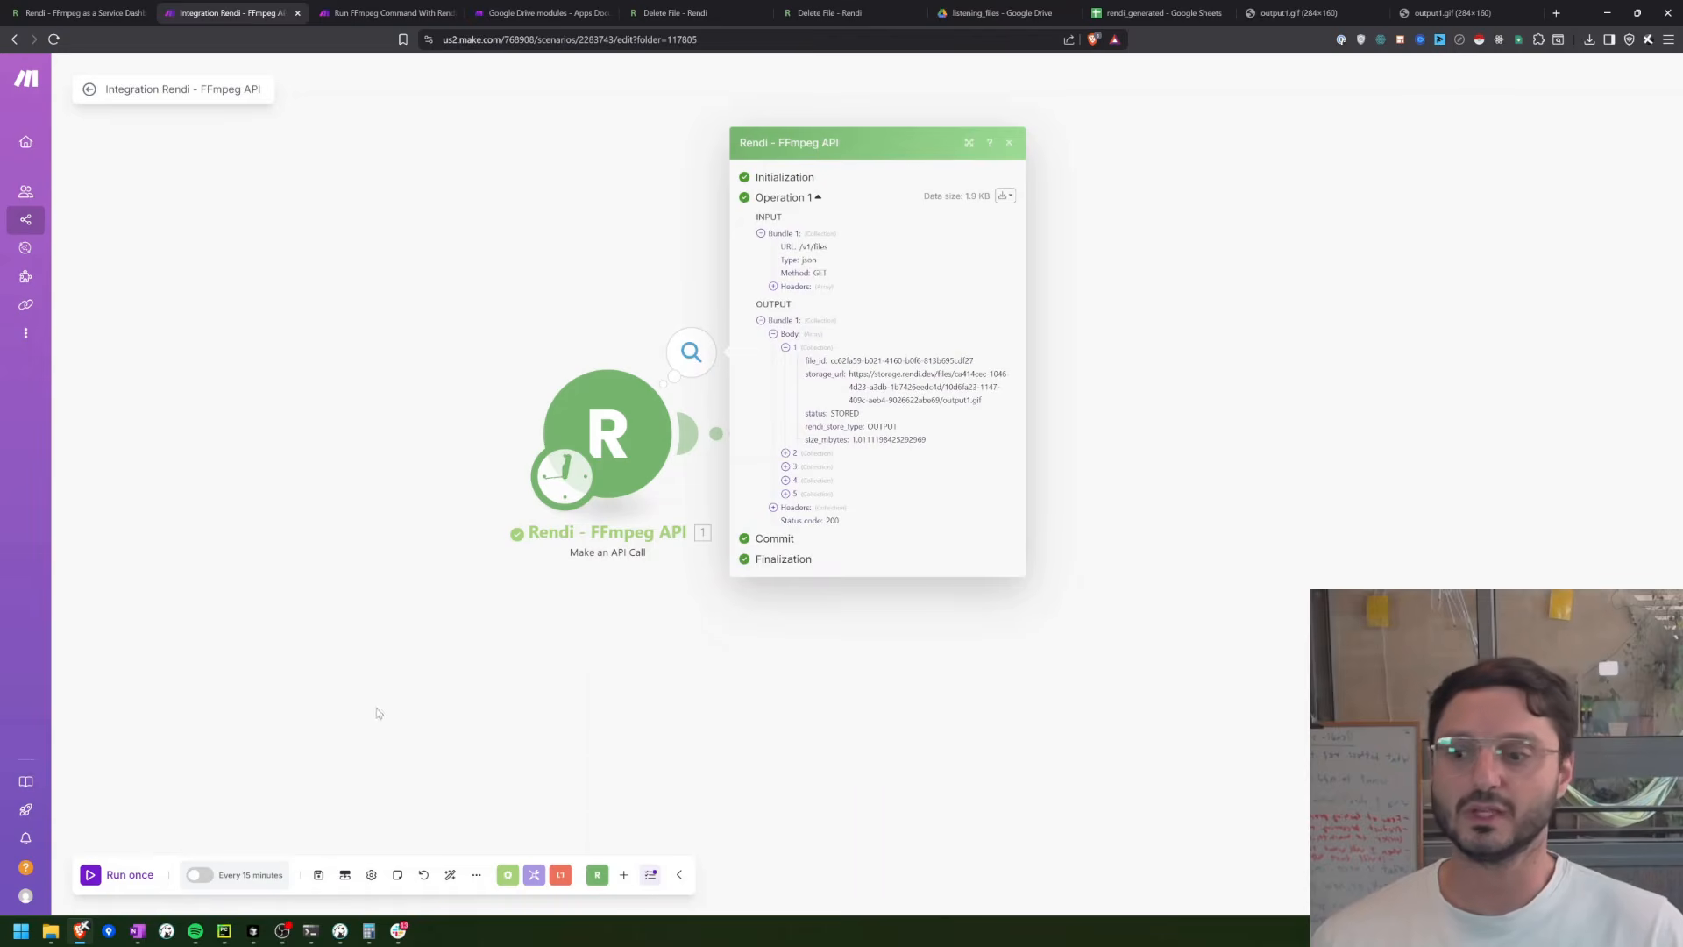
Step: Run the scenario once, check the file ID in the DELETE module's run output, and open the first module's run output
click(113, 874)
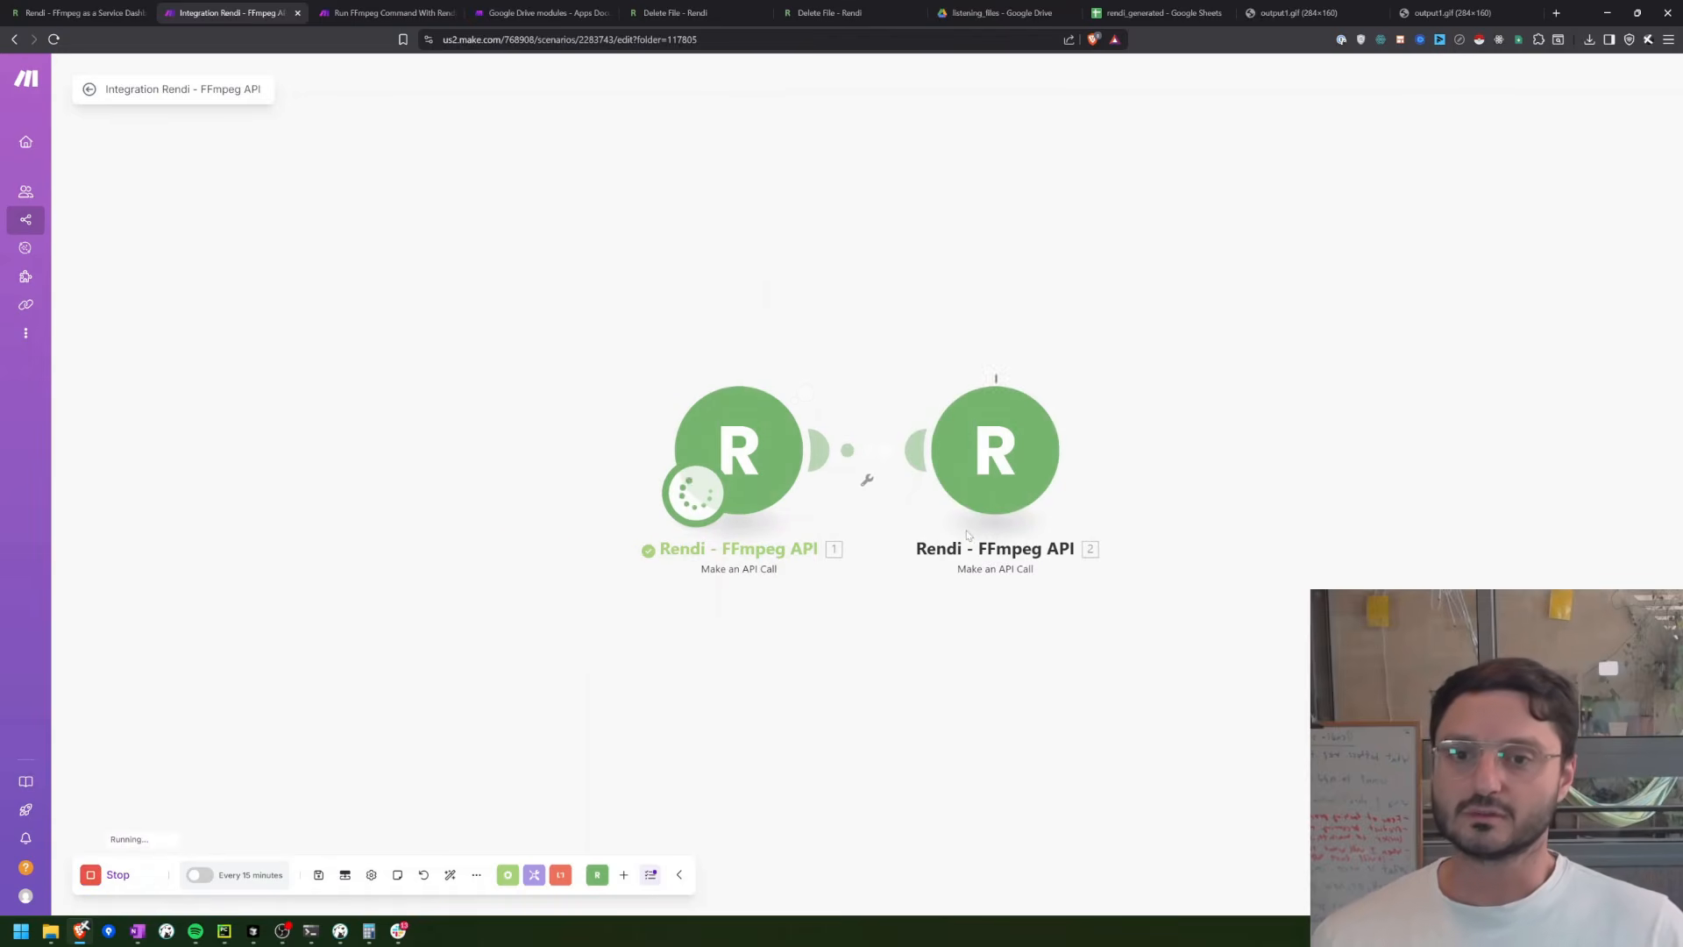
click(1092, 372)
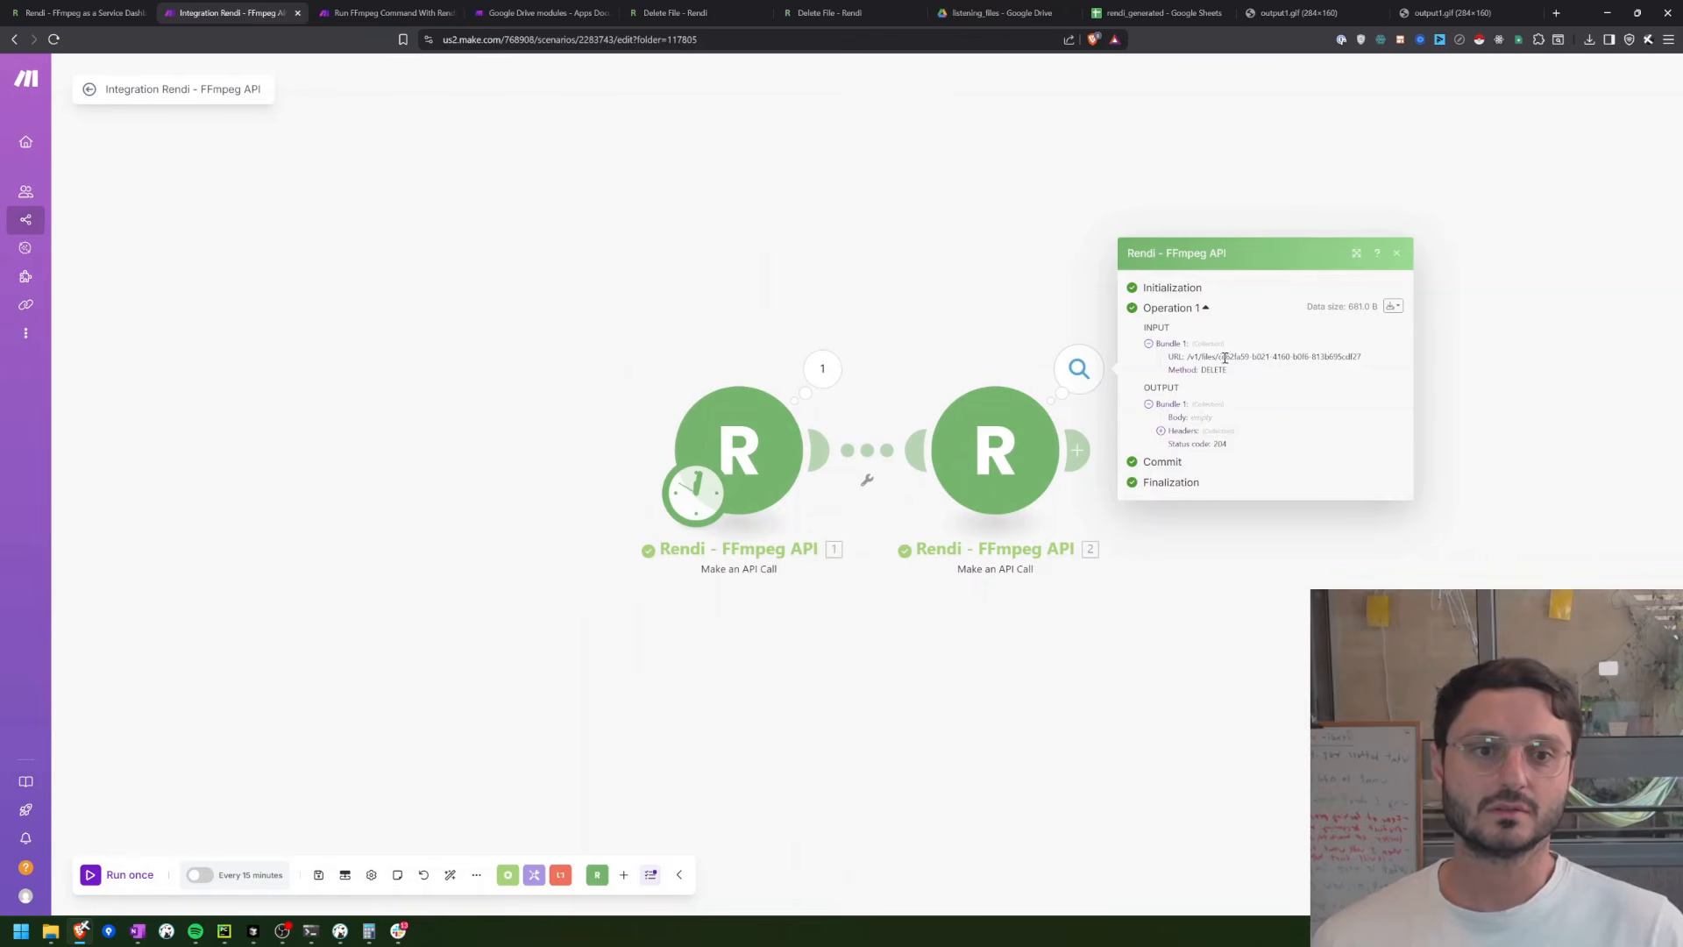
drag(1225, 358, 1234, 357)
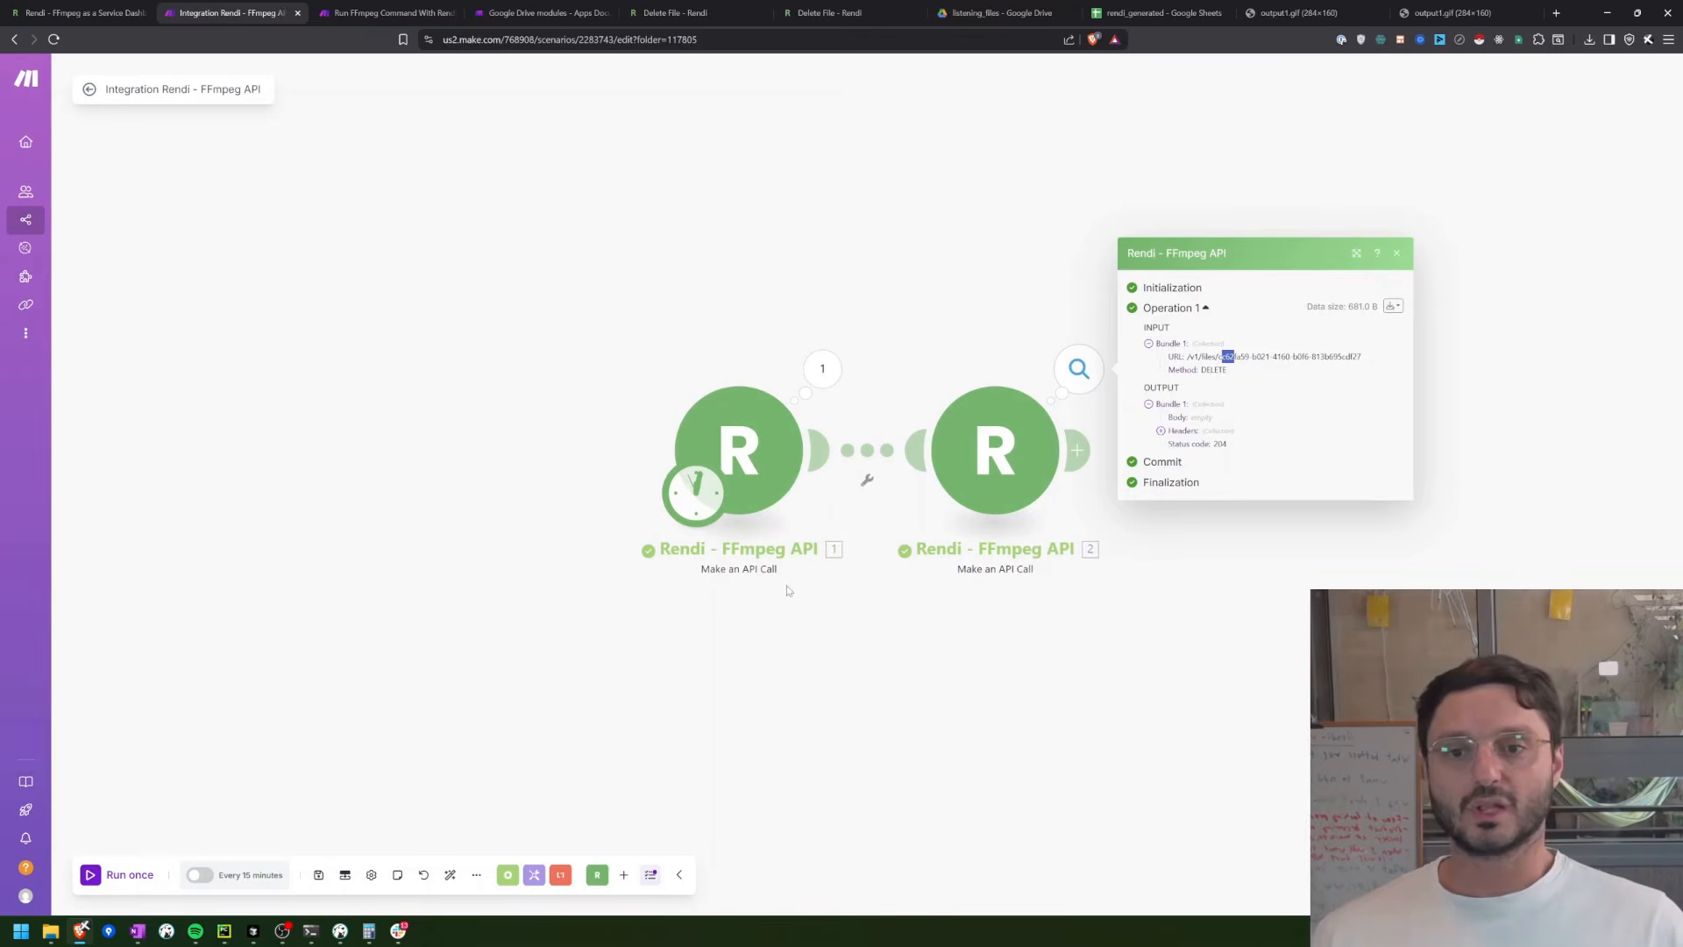
click(822, 368)
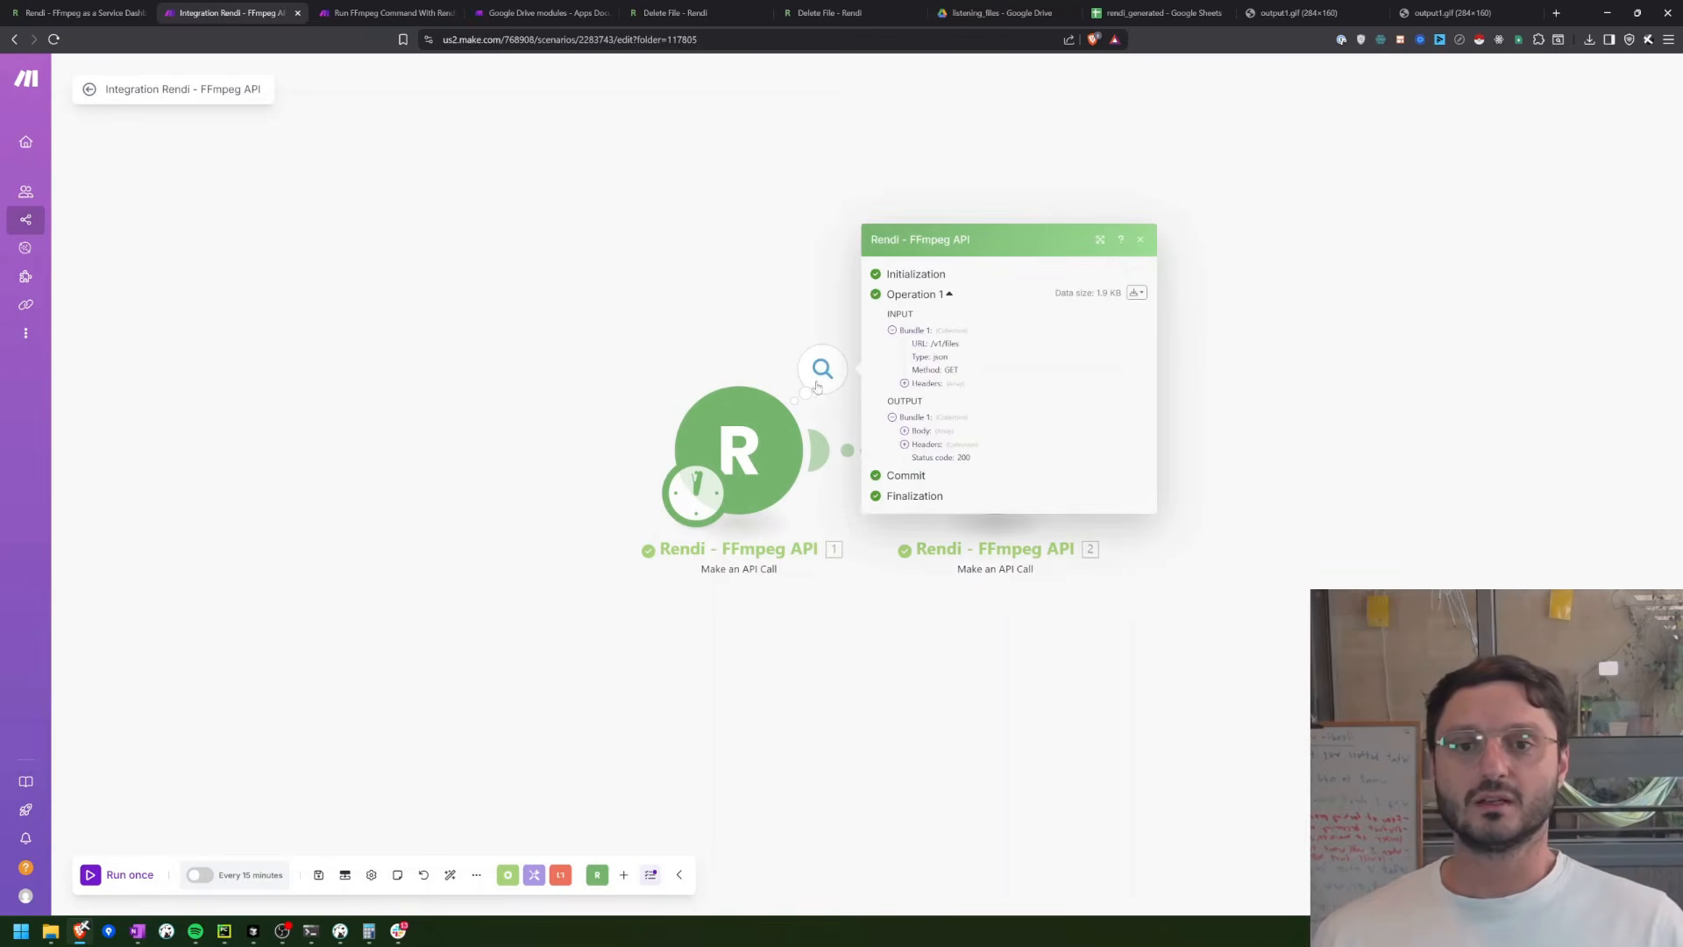
Step: Expand the Body of the first module's output, rerun only that module, and expand the new Body to compare the stored files
click(904, 431)
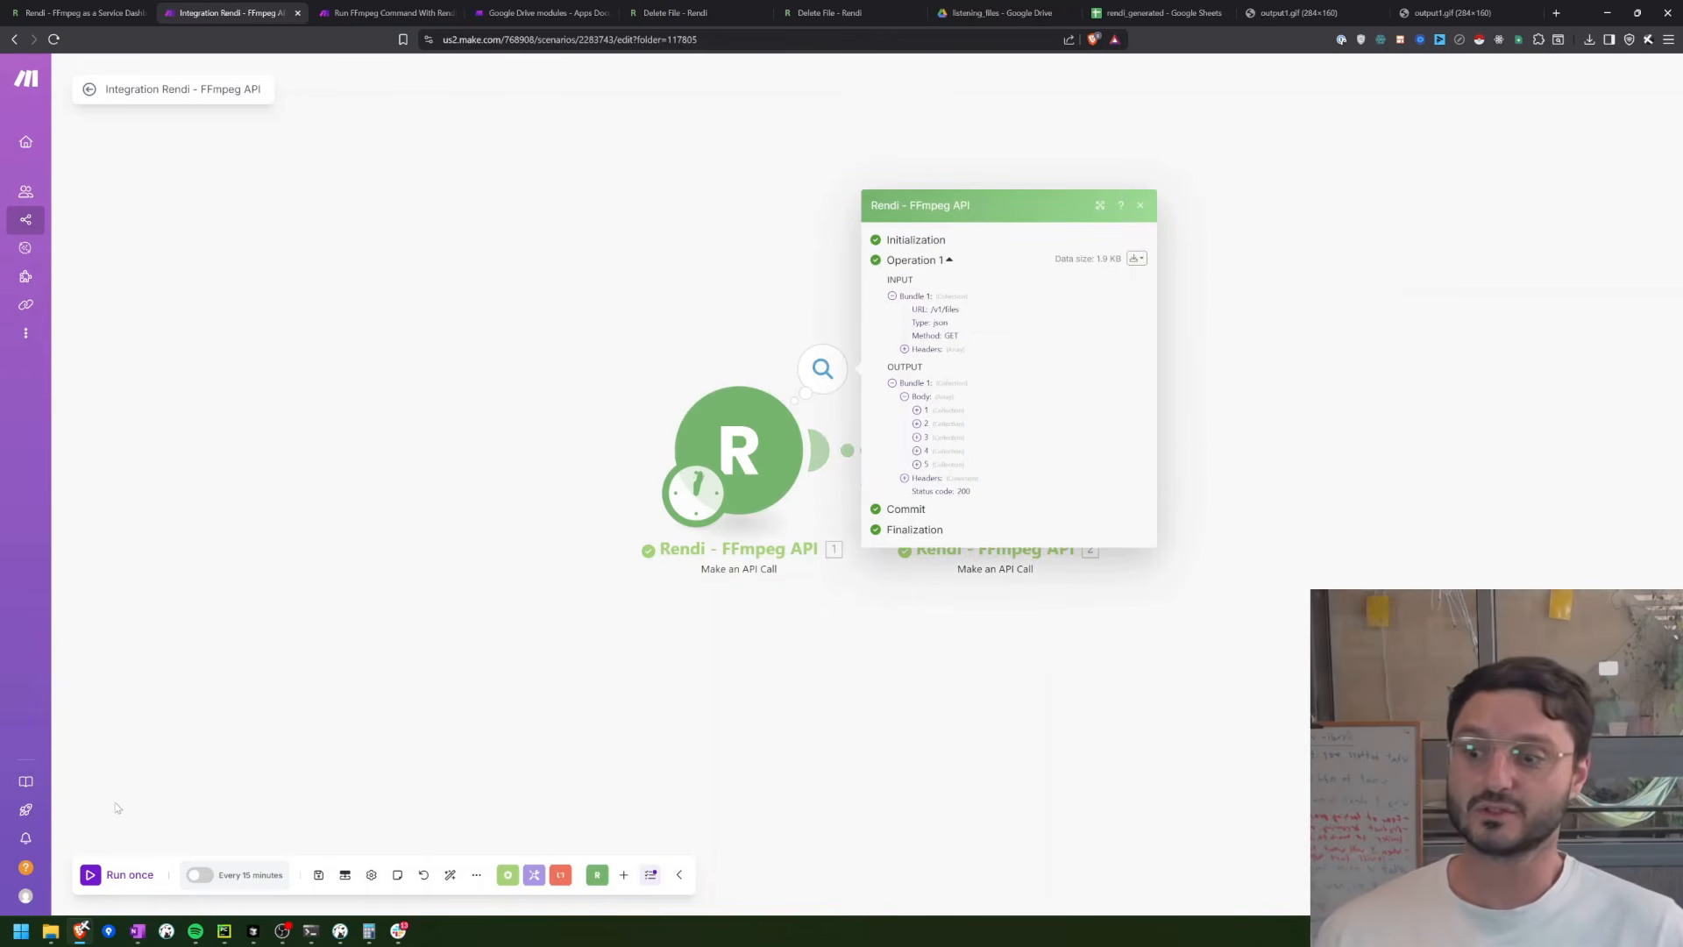
right_click(760, 432)
click(792, 461)
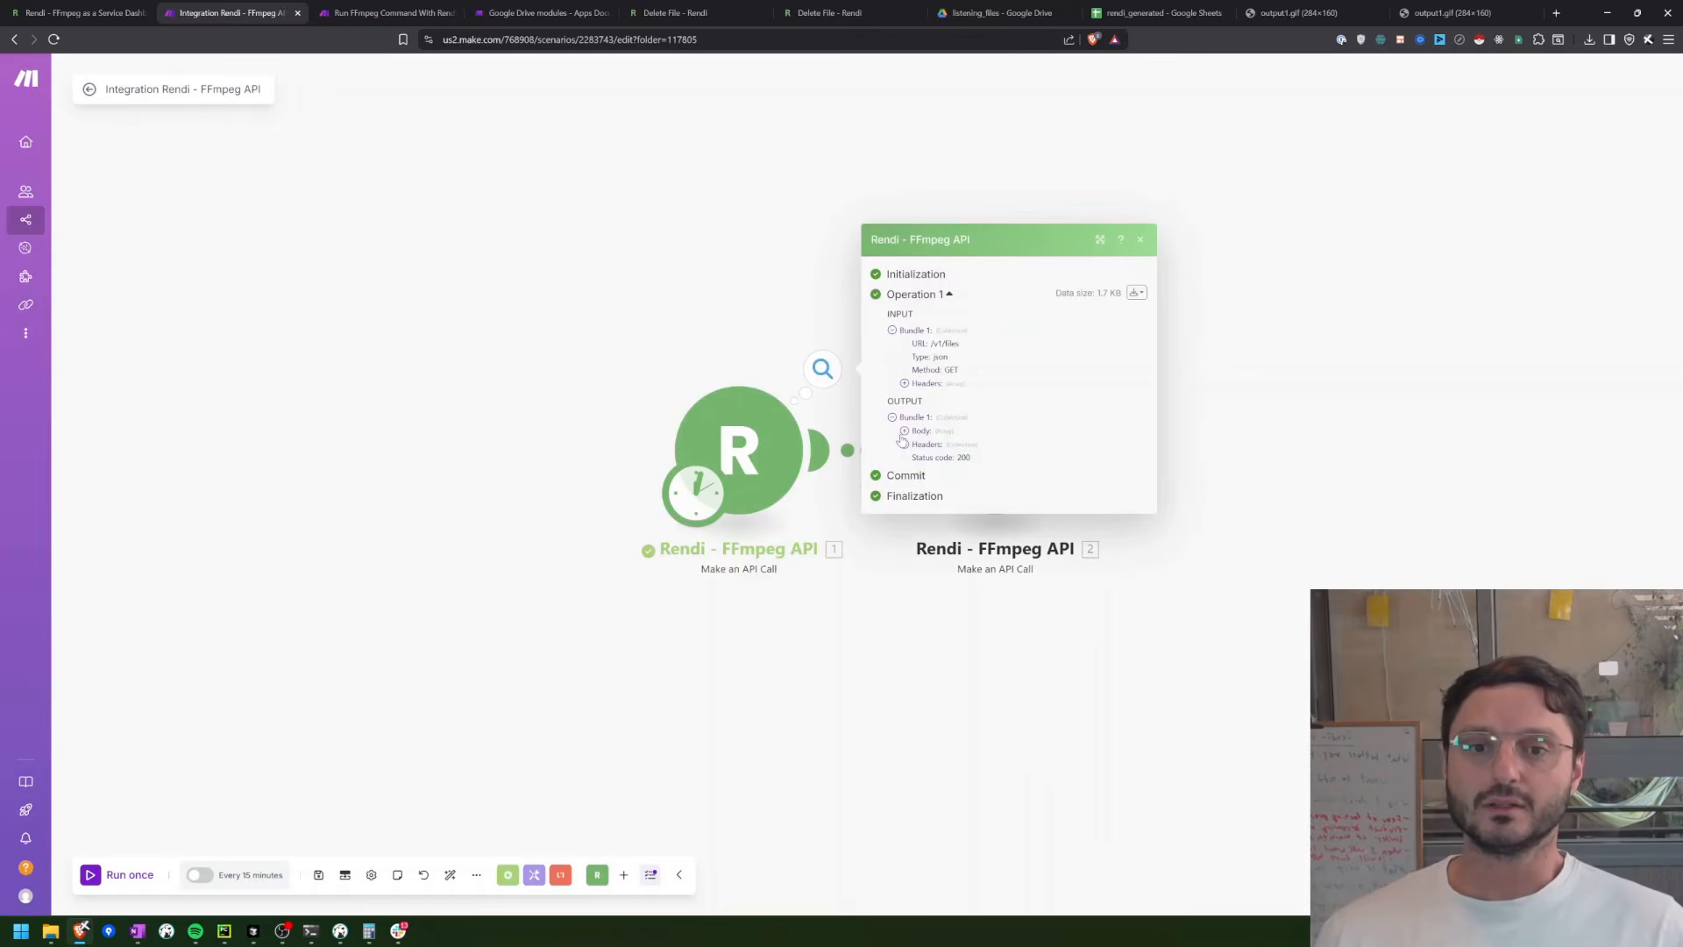
click(904, 431)
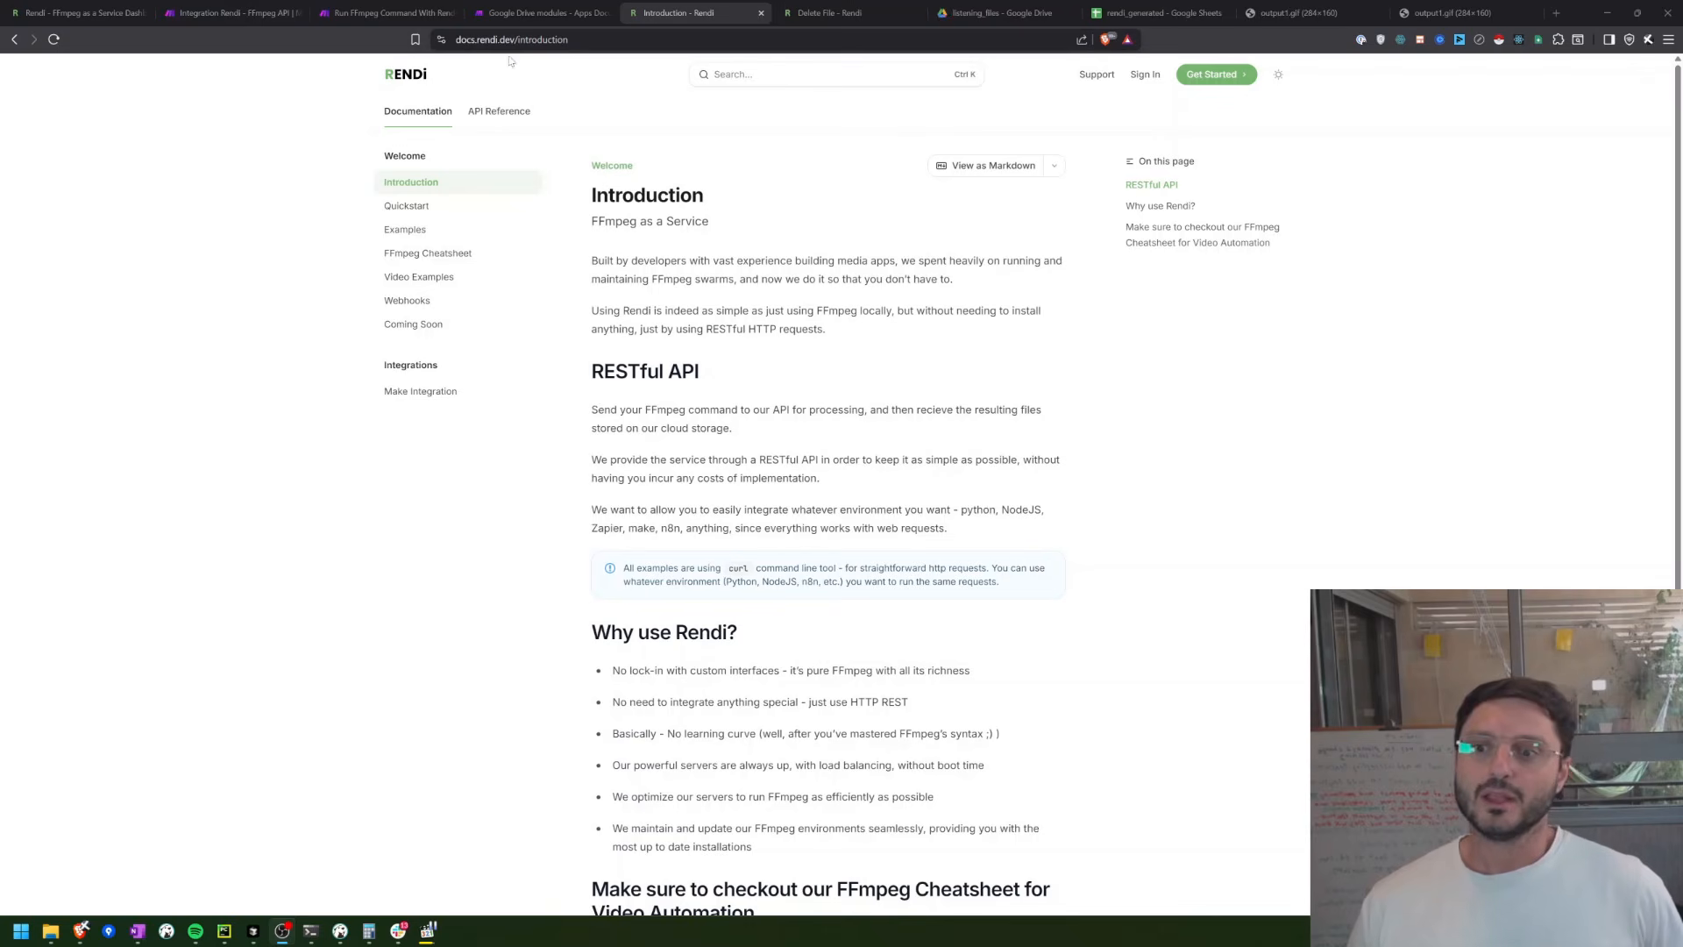
Step: Review the Make Integration page of Rendi's documentation through its Processing Workflow section
click(424, 396)
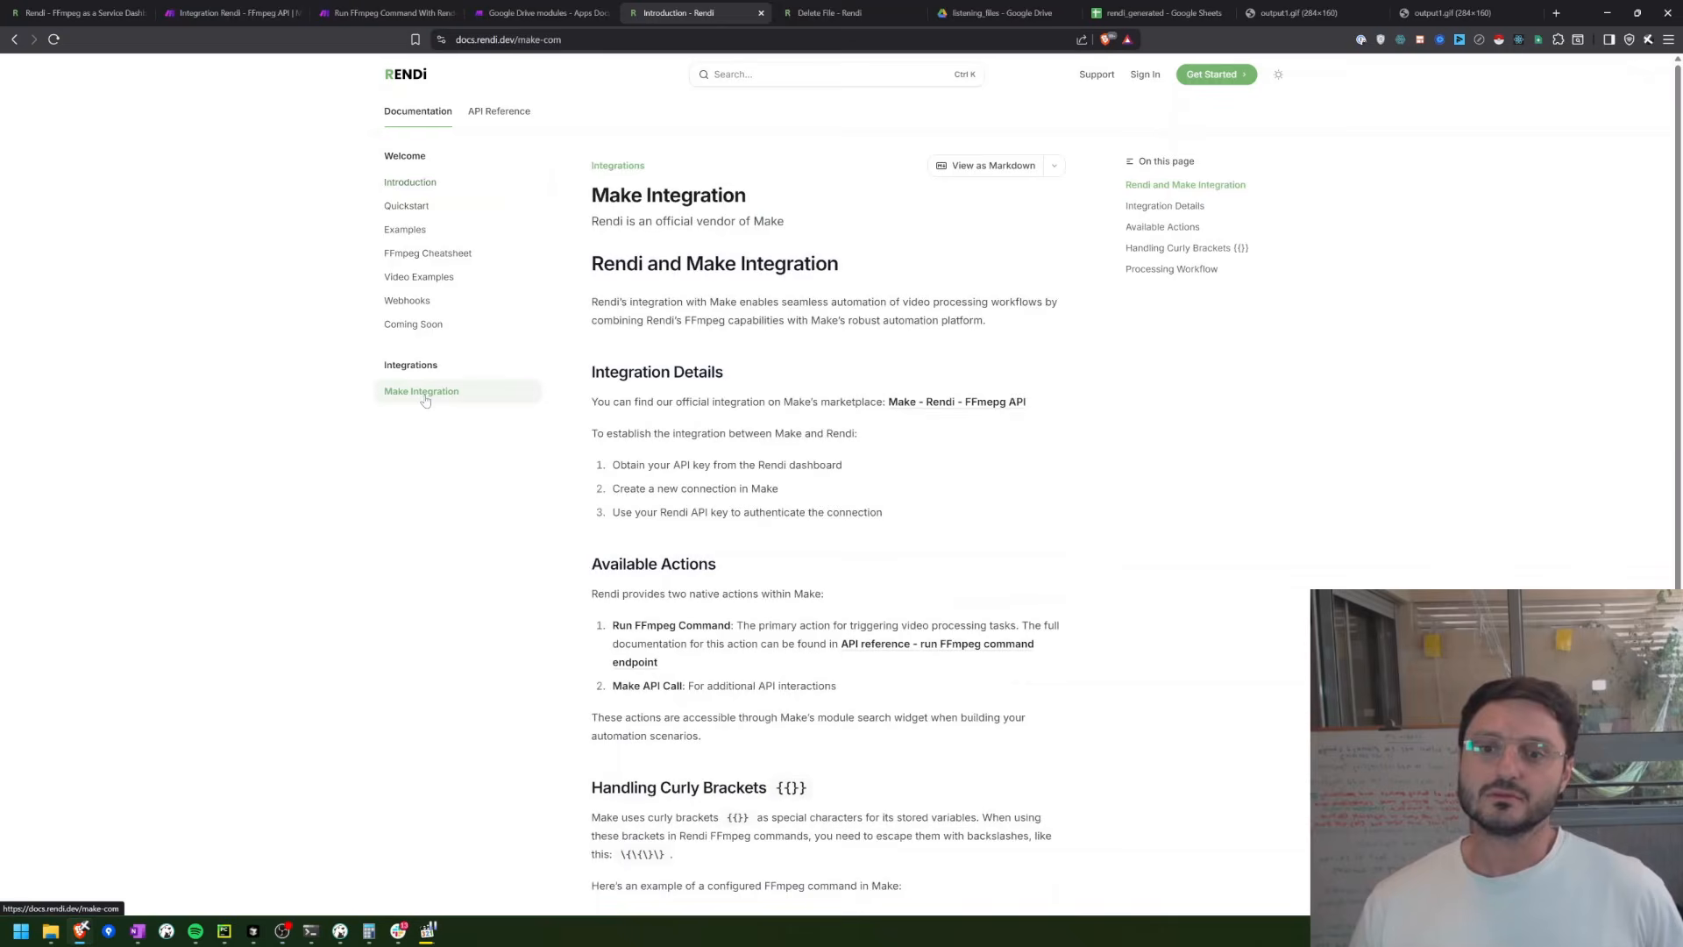
scroll(889, 428, down, 7)
scroll(764, 456, down, 2)
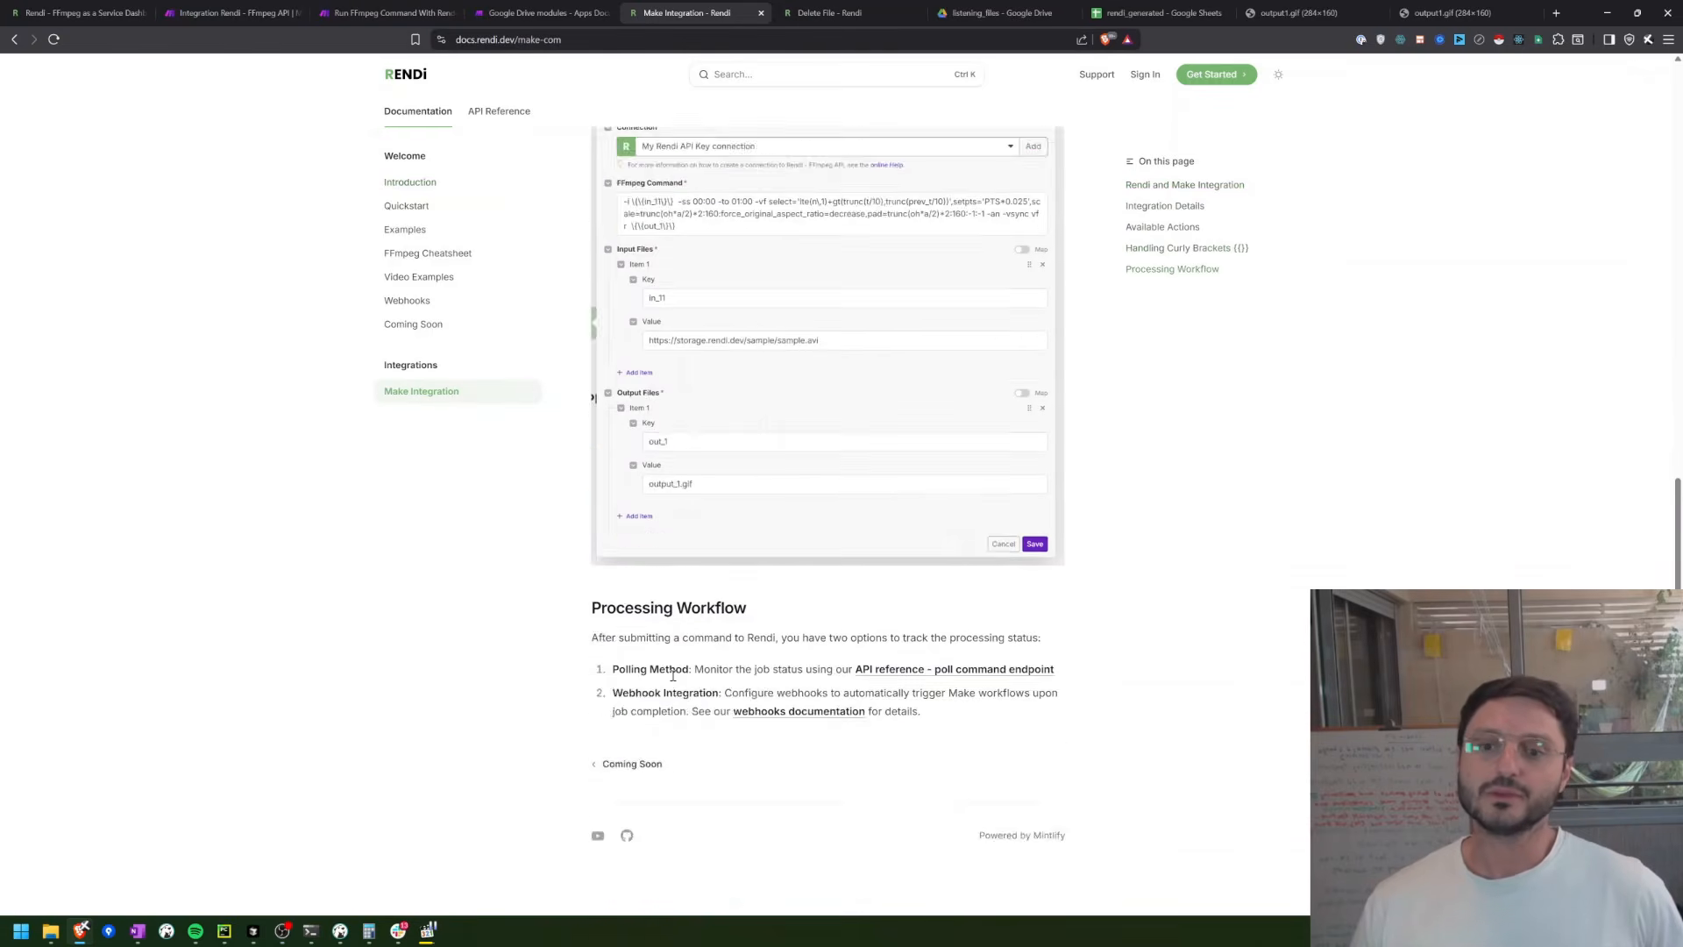
scroll(764, 457, up, 10)
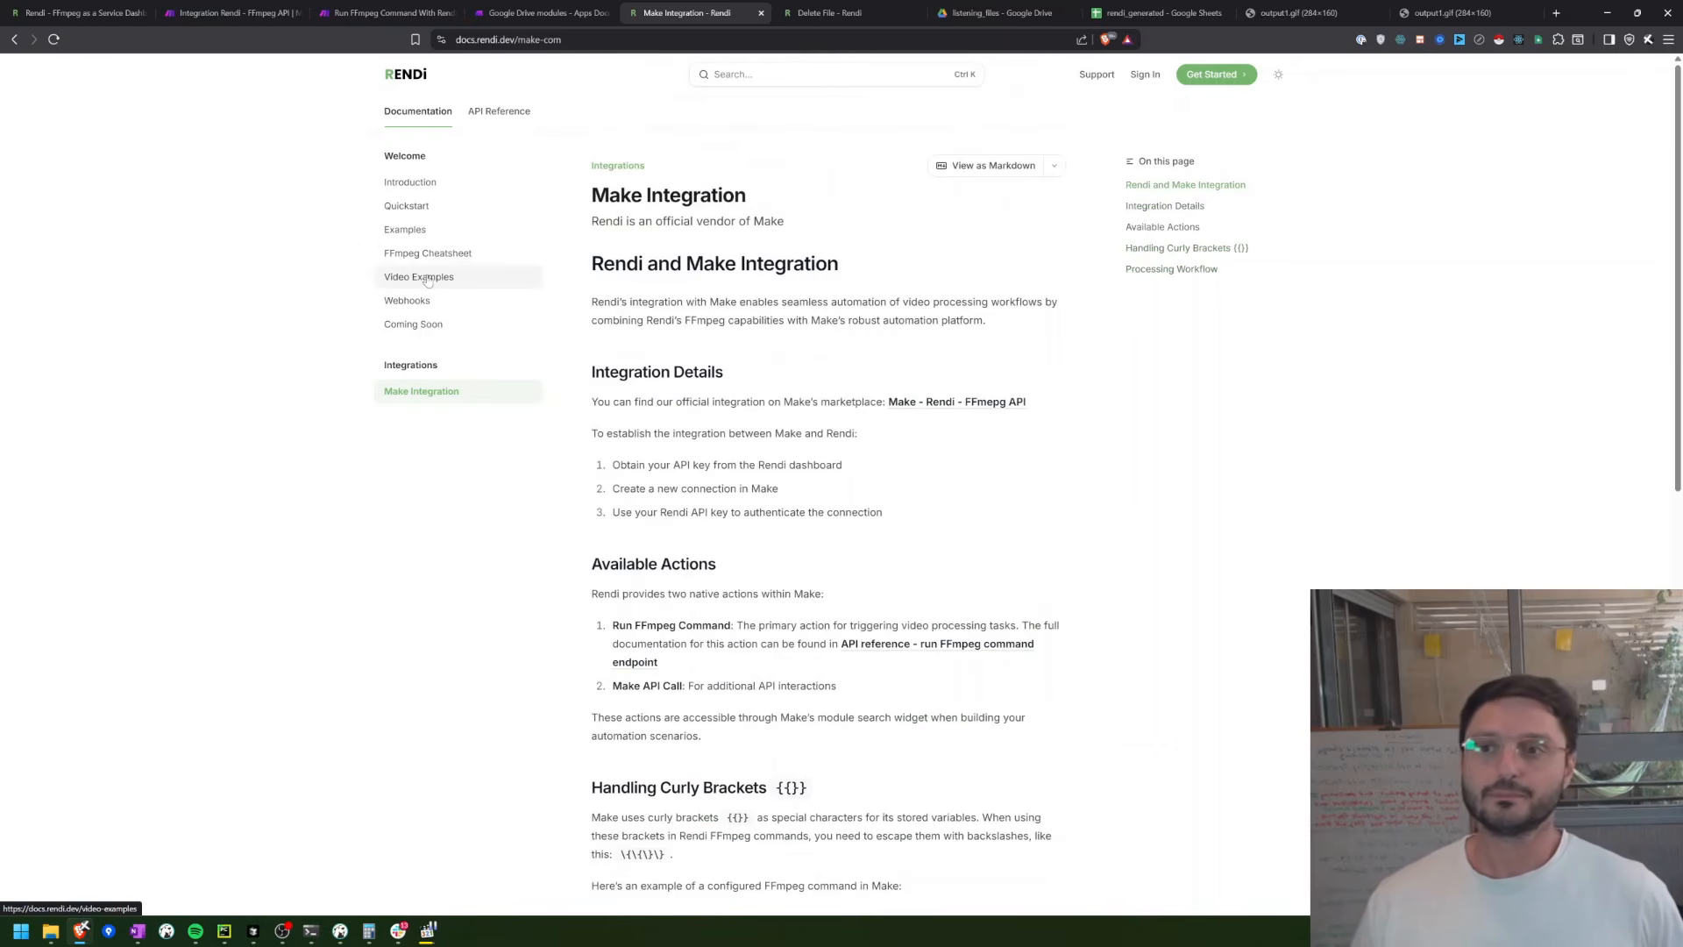
Step: Look through the API Reference pages for Run FFmpeg Command, Poll FFmpeg Command, List Stored Files and Delete File
click(490, 121)
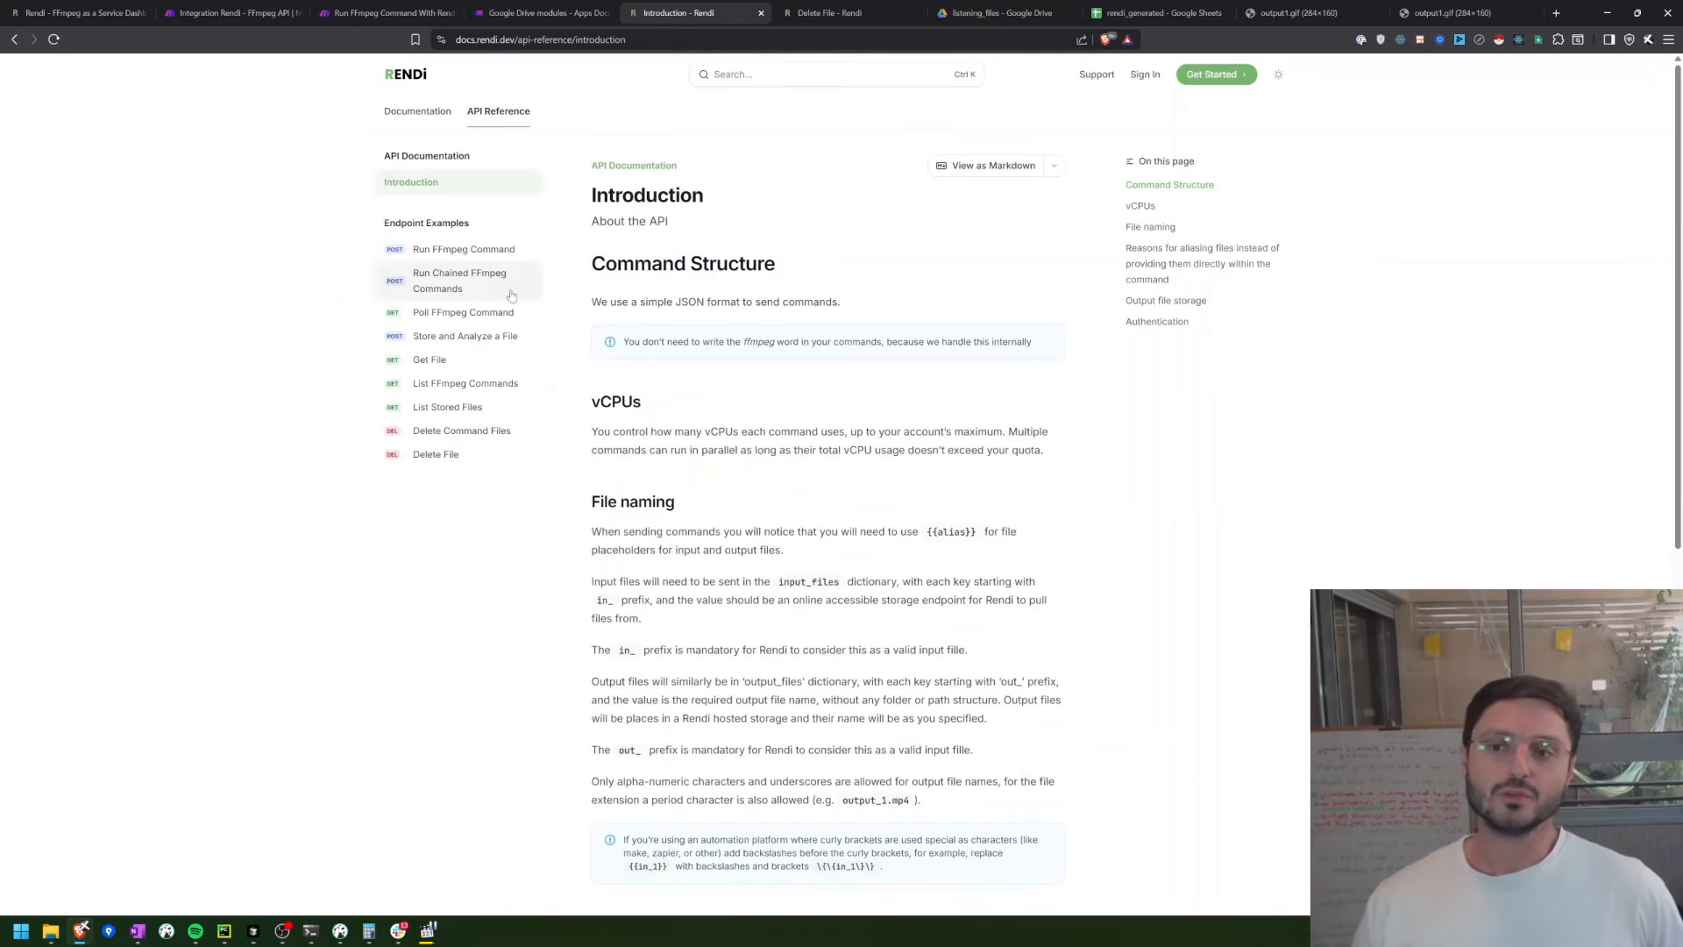
click(449, 260)
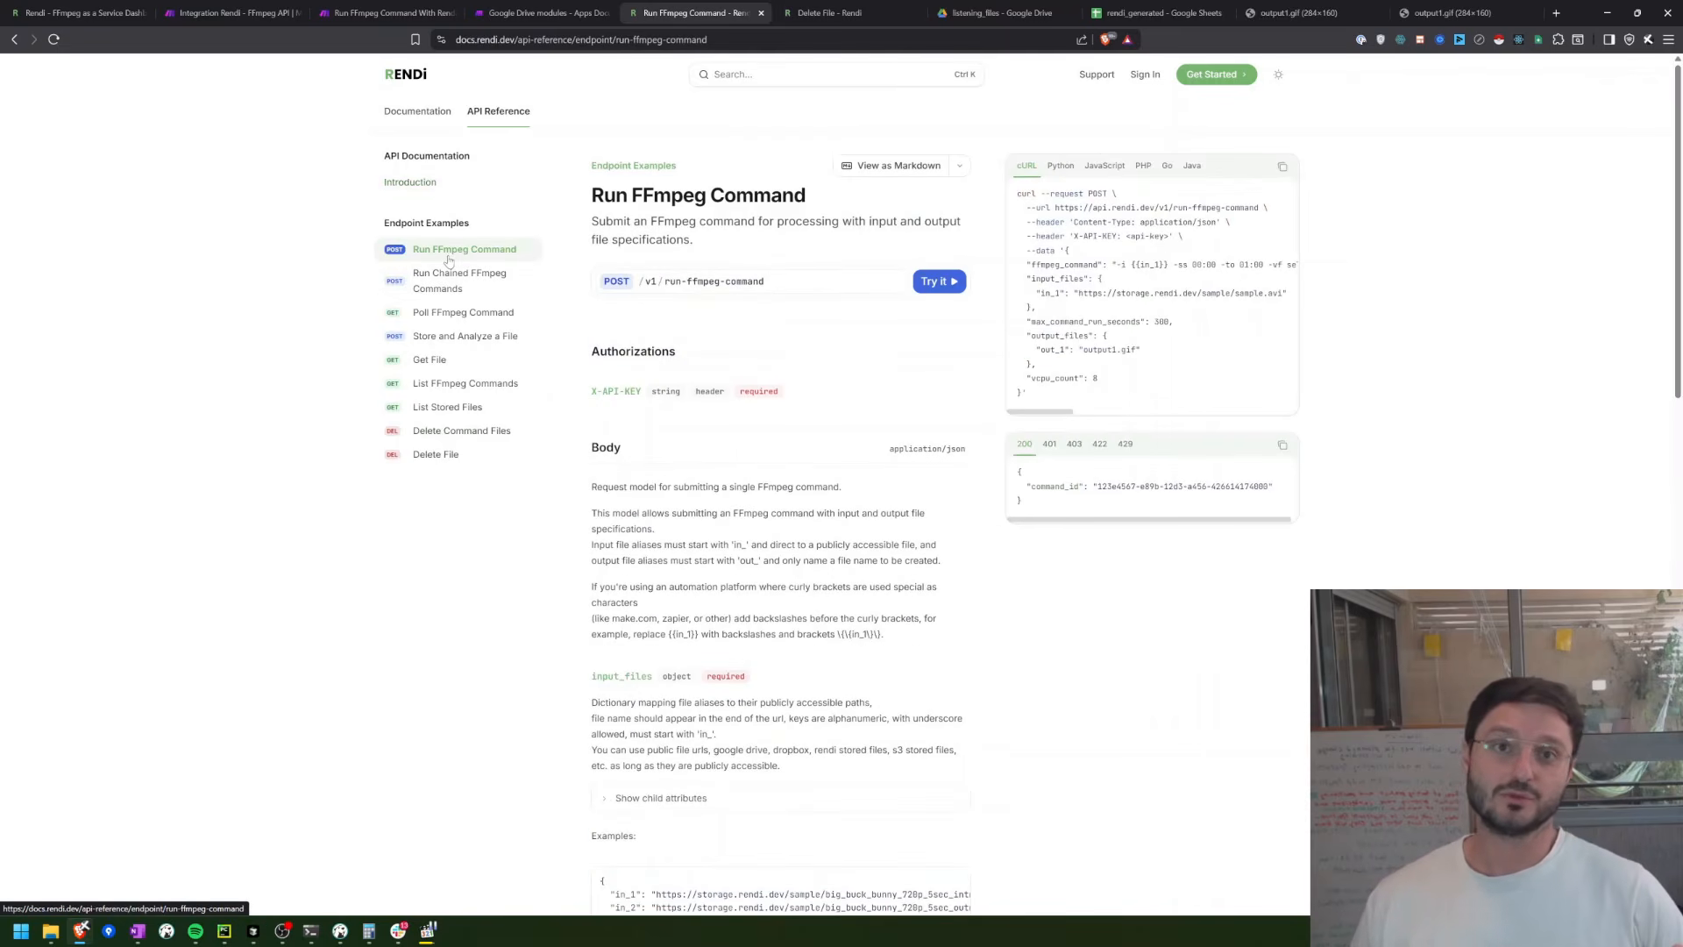
click(481, 327)
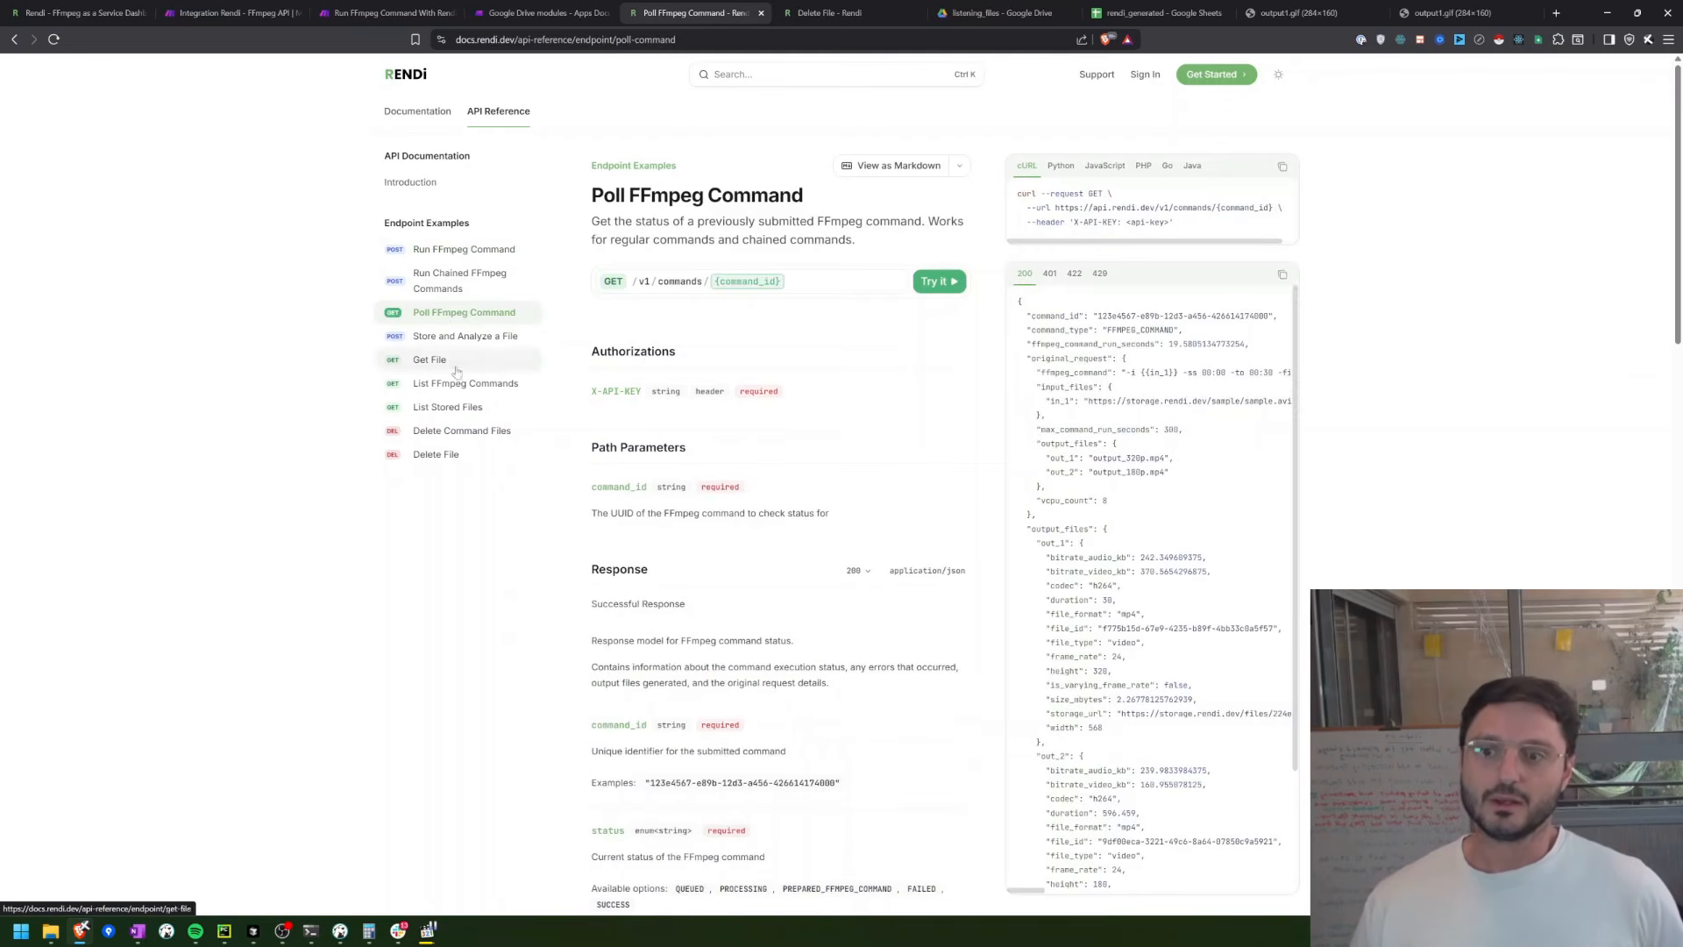
click(438, 406)
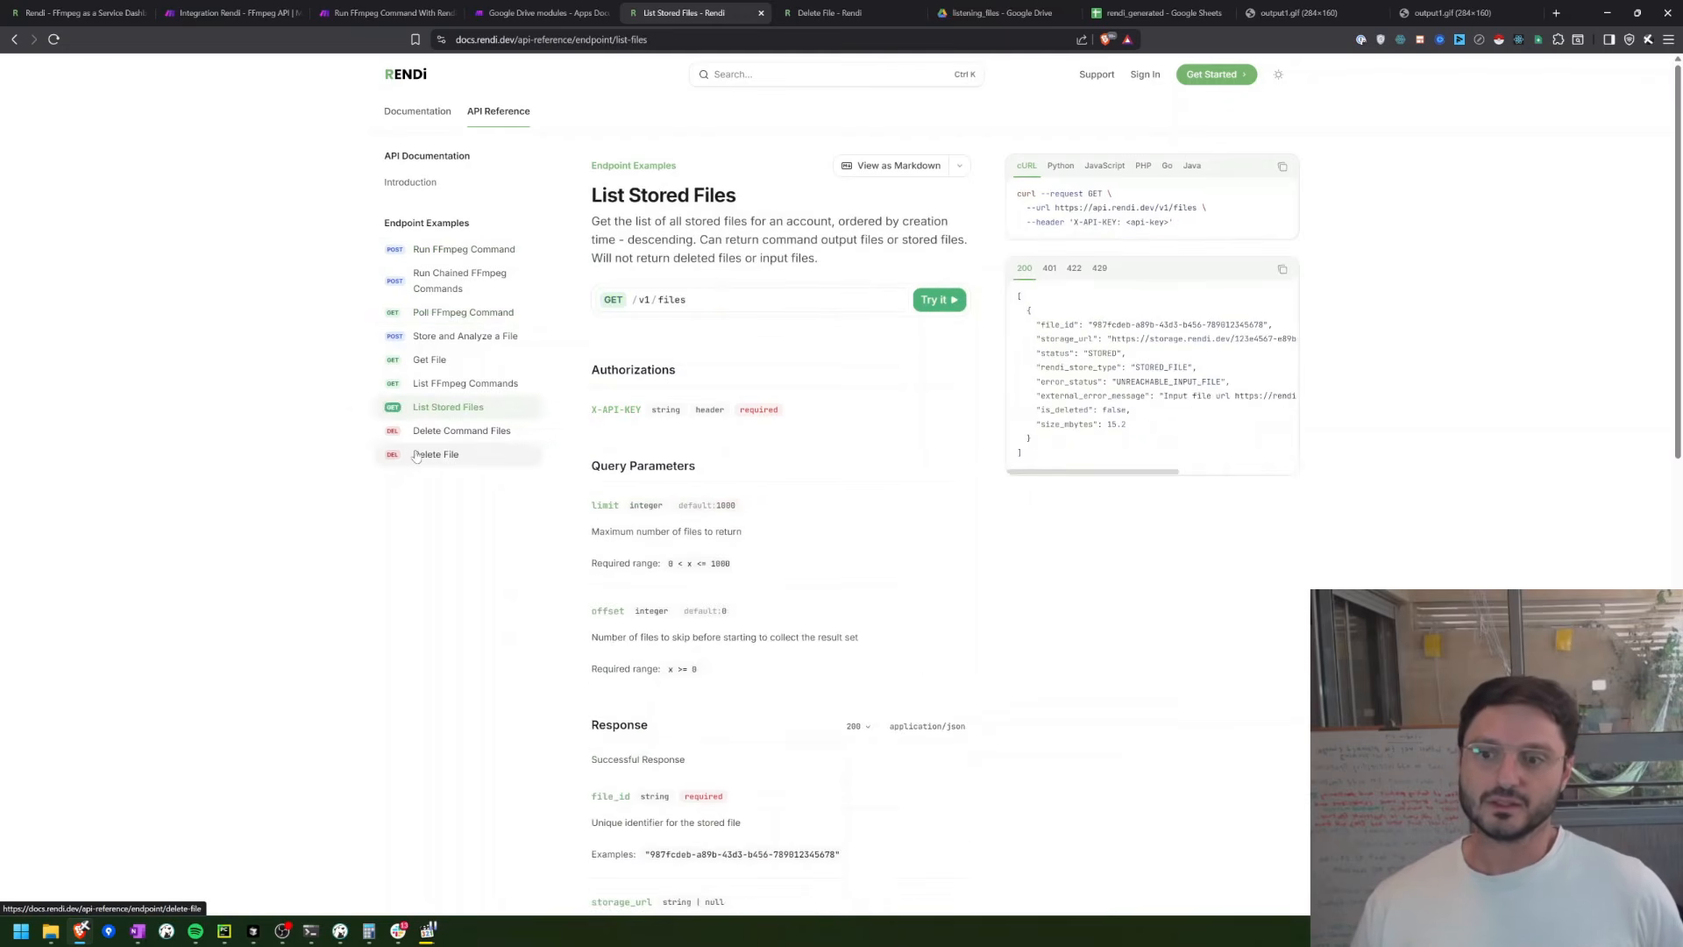
click(417, 455)
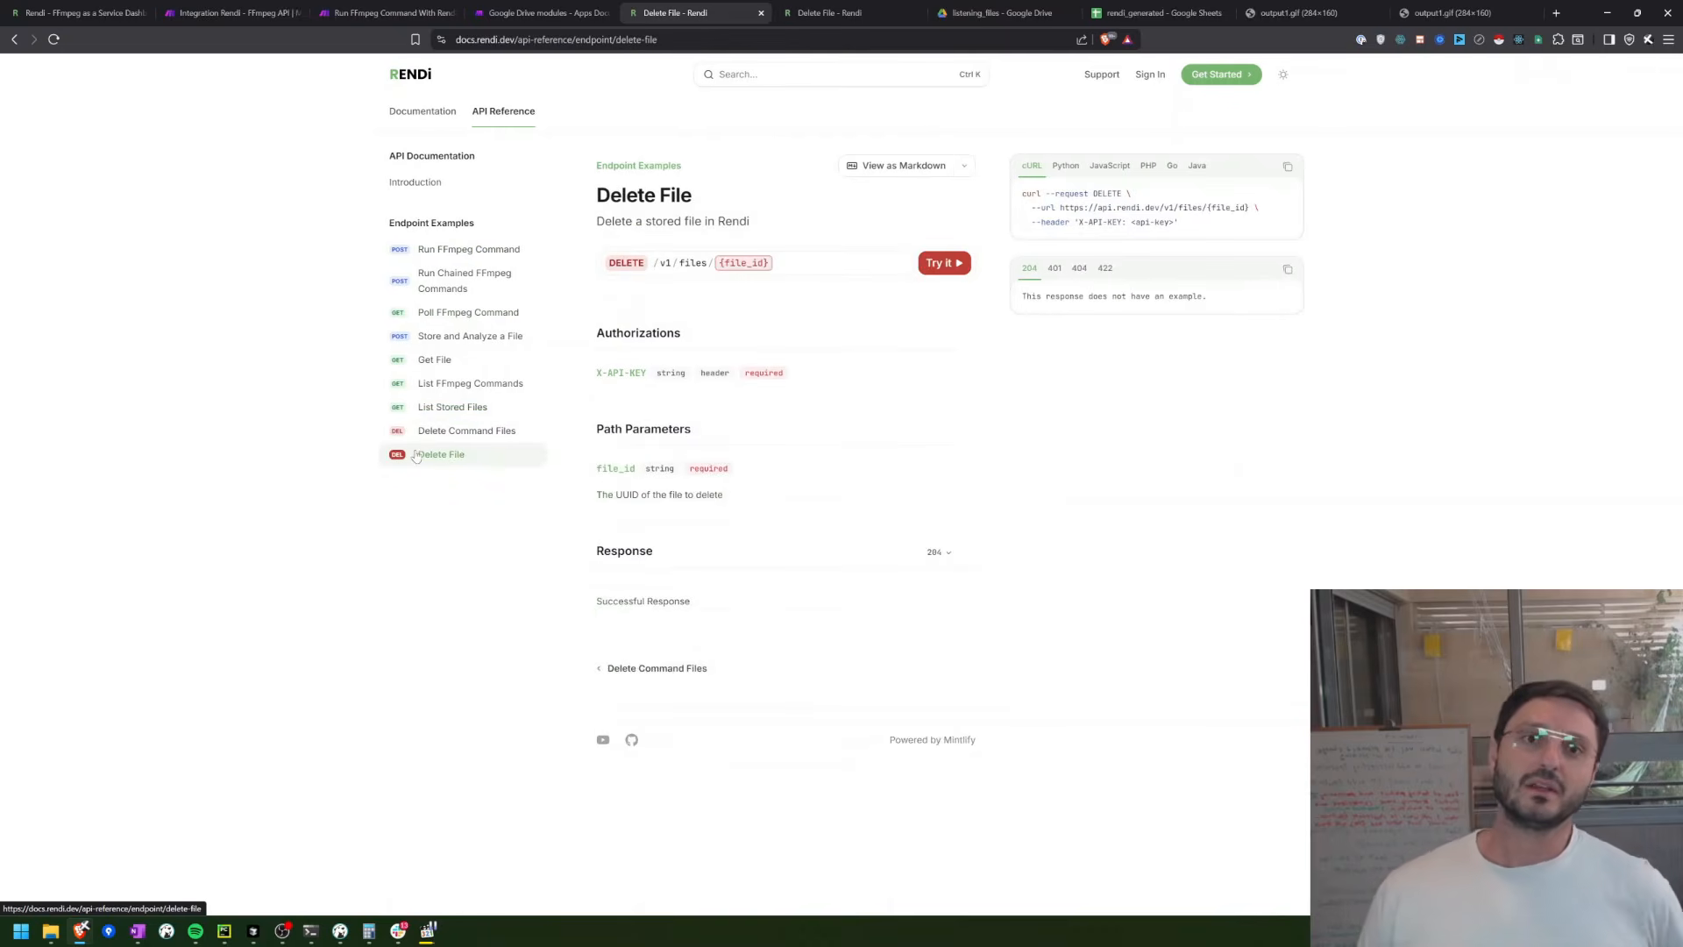